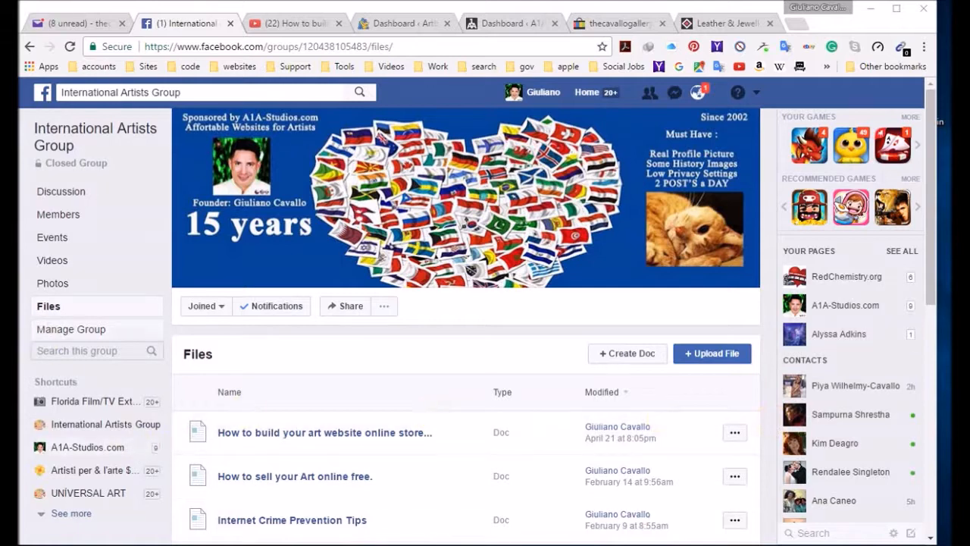
Step: Check the recording and playback devices in the Windows Sound settings, and close the settings
left_click(4, 326)
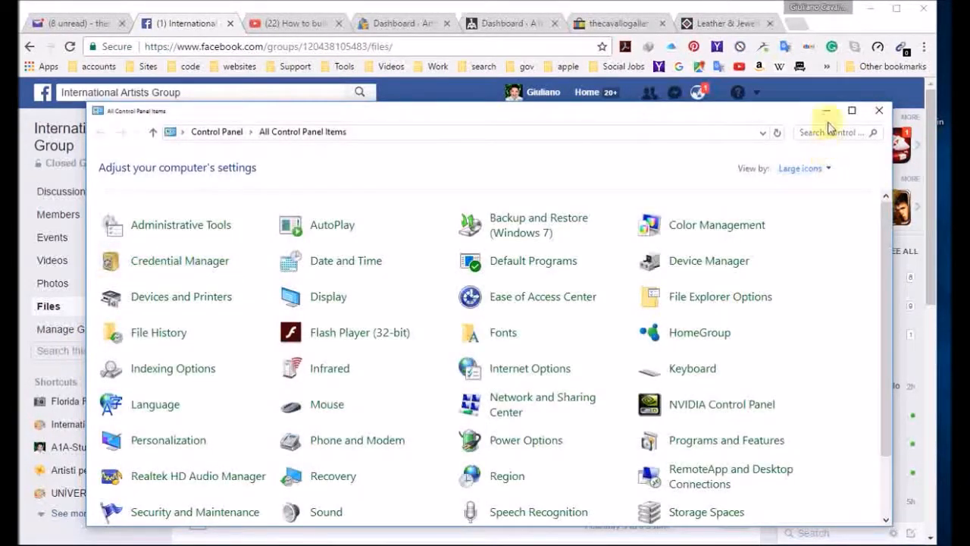
left_click(874, 9)
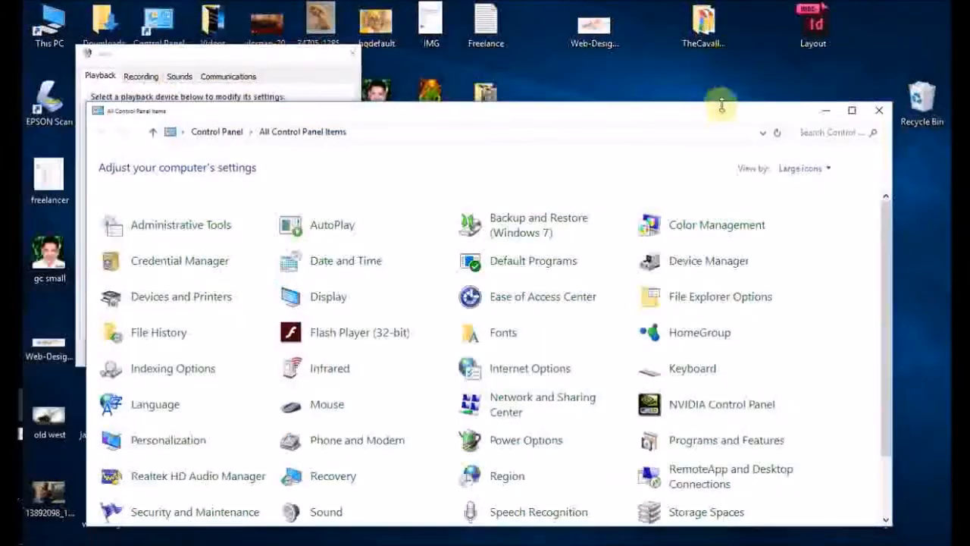
left_click(824, 113)
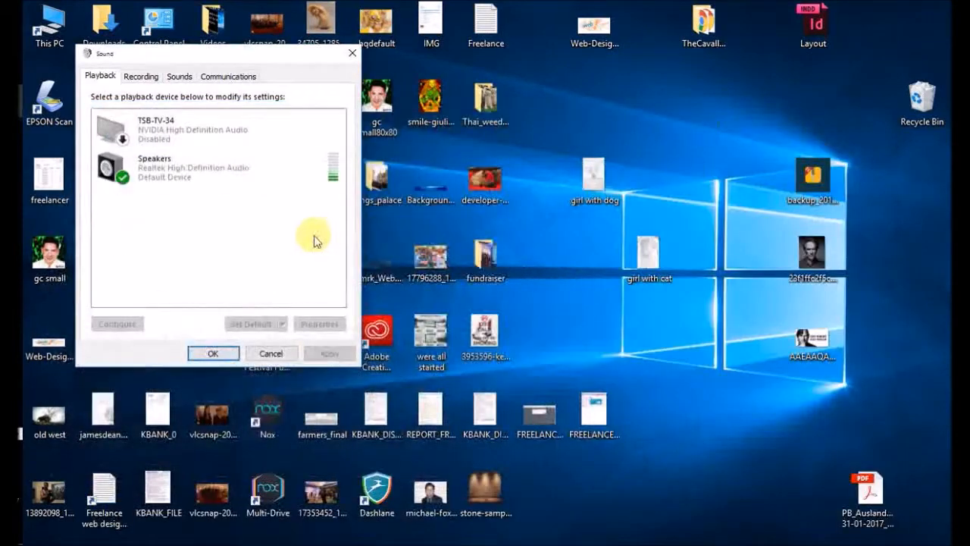
left_click(147, 77)
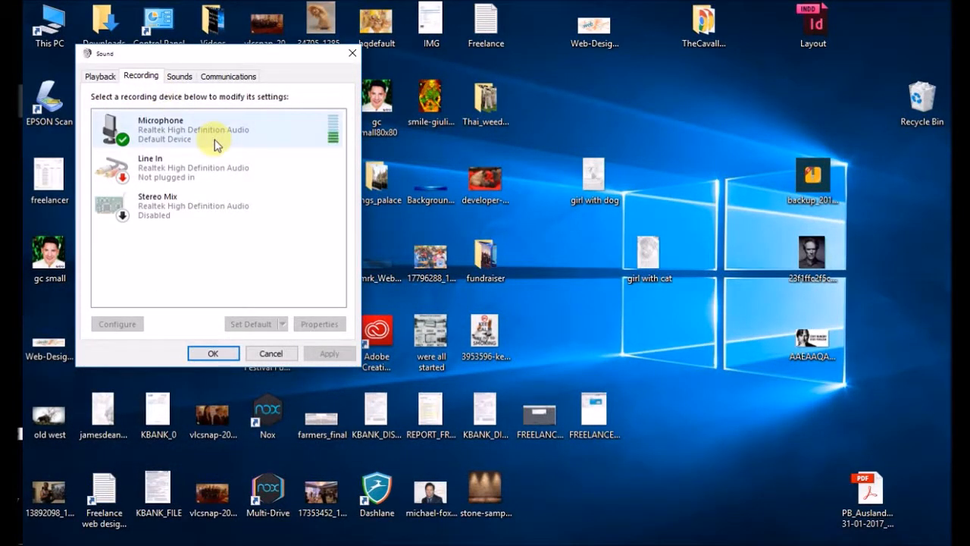
left_click(101, 78)
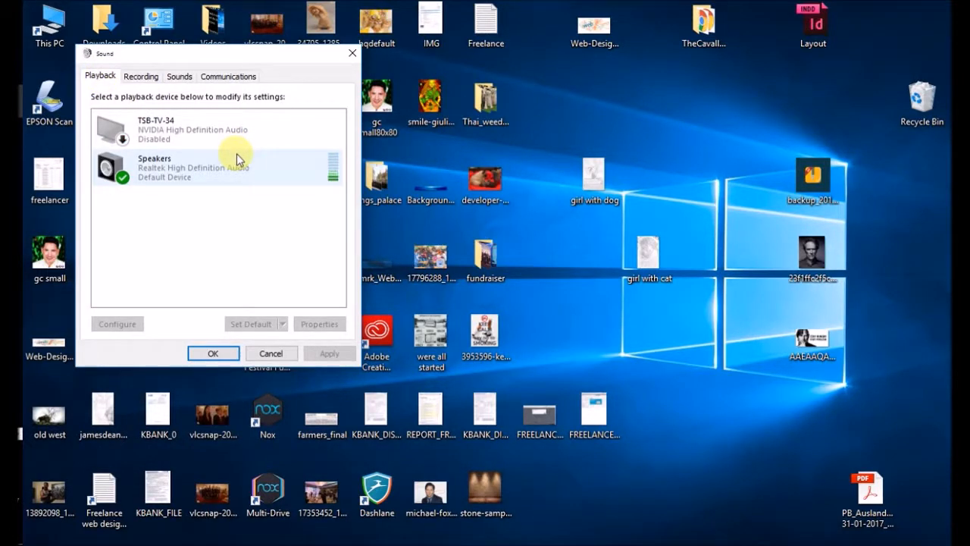
left_click(212, 352)
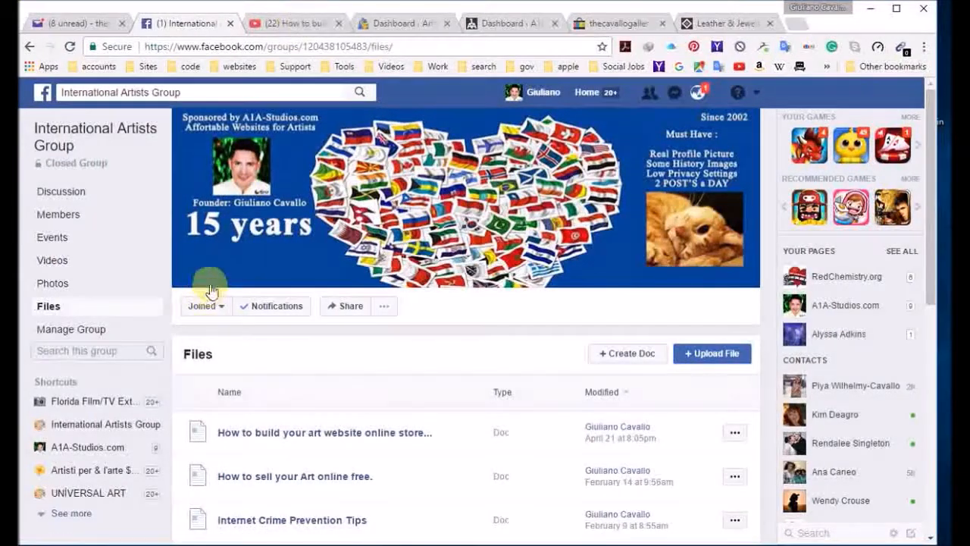
Step: Open the Facebook group's "How to build your art website online store" document and follow its YouTube playlist link
left_click(297, 22)
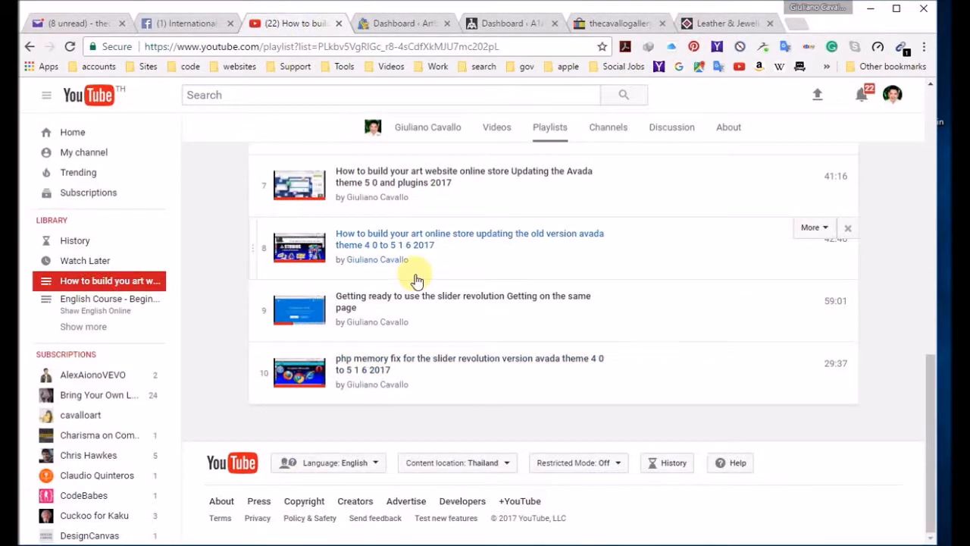
scroll(410, 273, "up", 7)
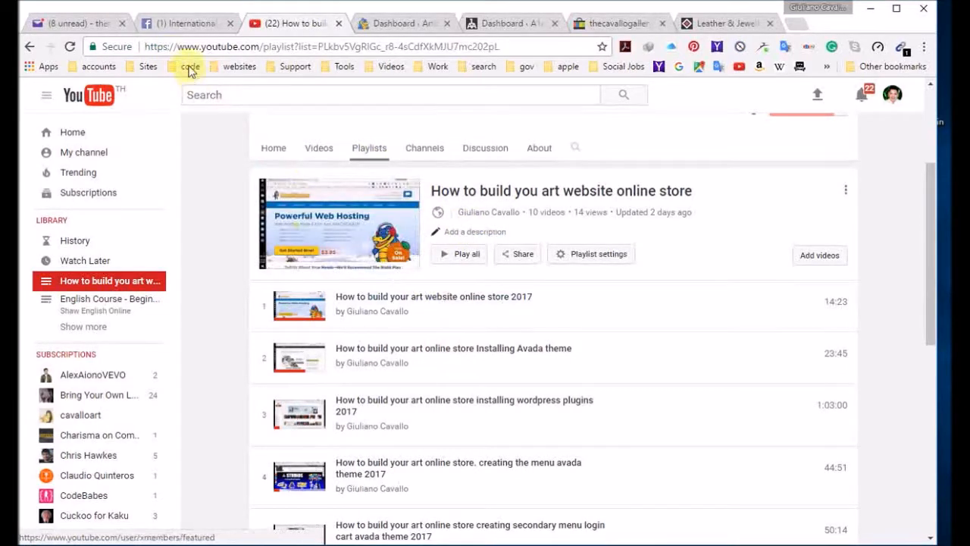
left_click(187, 25)
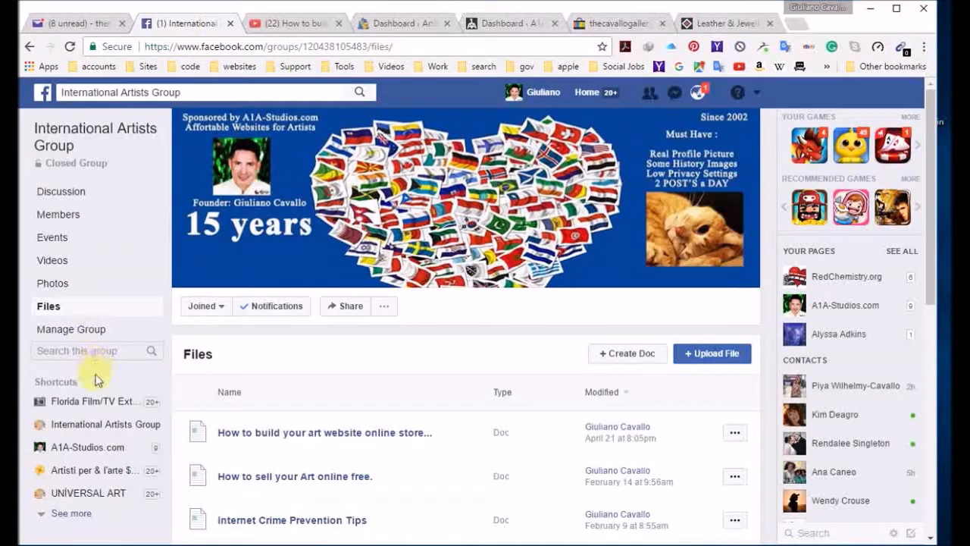
left_click(316, 435)
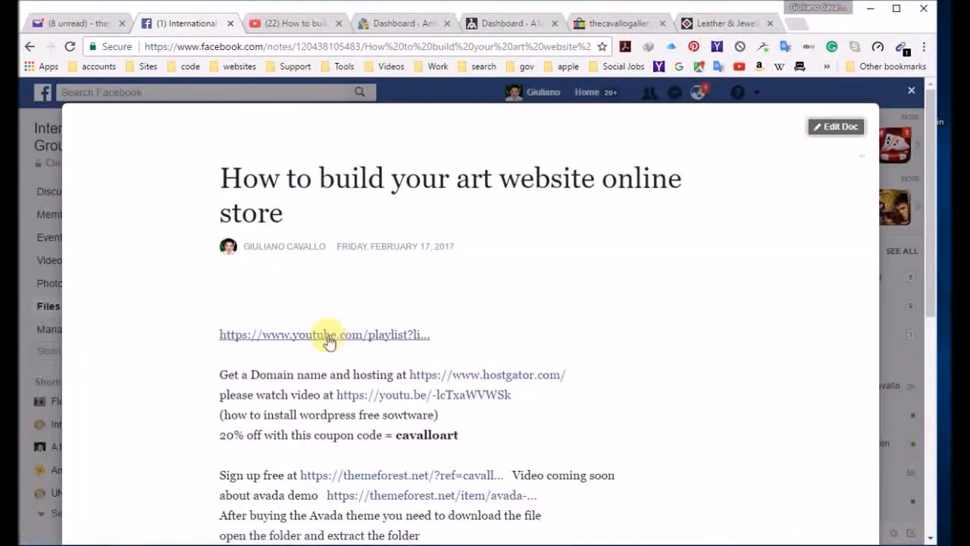
left_click(328, 335)
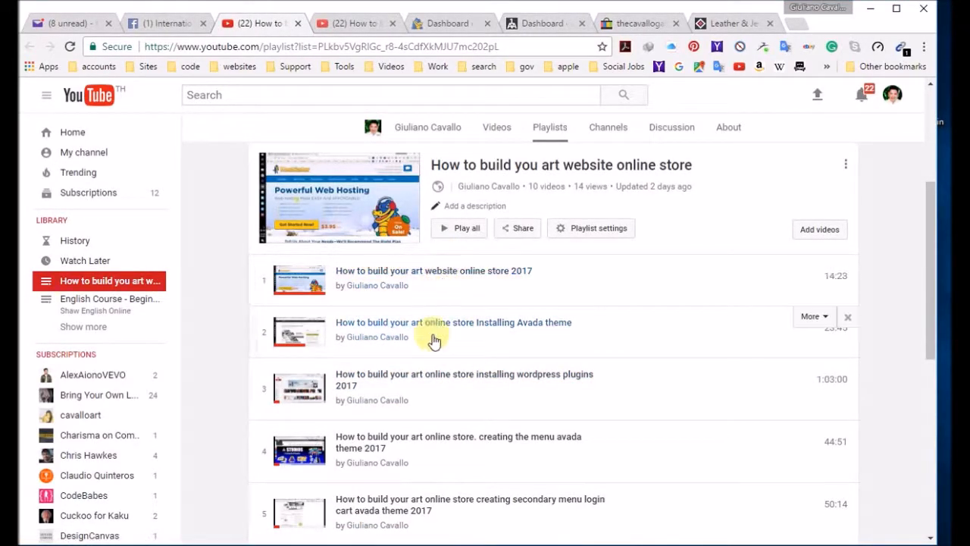
Step: Look through the tutorial videos in the "How to build you art website online store" playlist, down to the php memory fix video
scroll(436, 349, "down", 5)
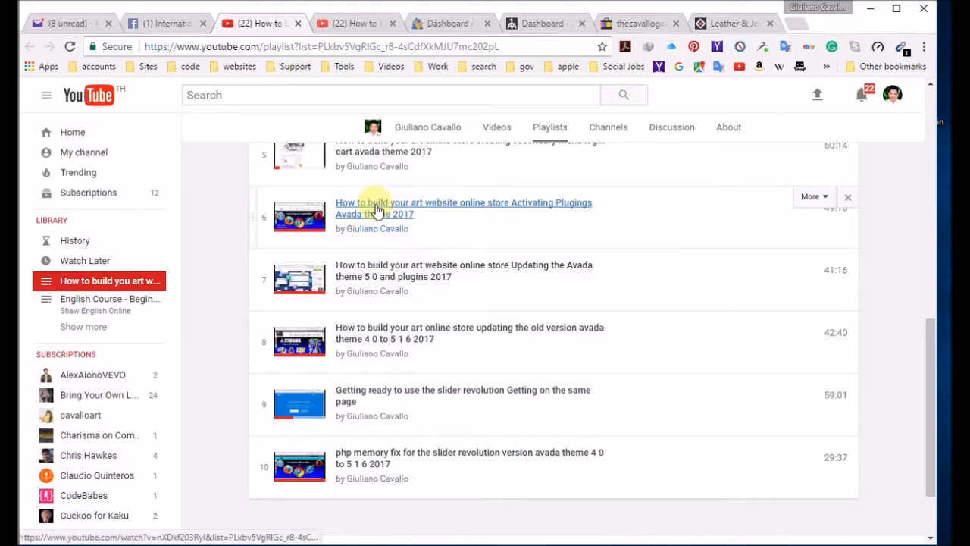
scroll(485, 289, "up", 2)
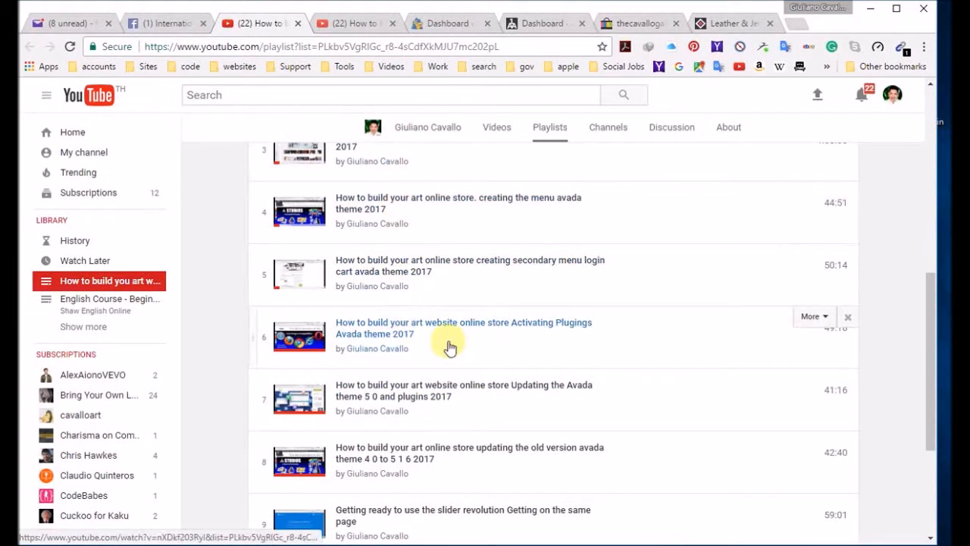
scroll(446, 337, "down", 2)
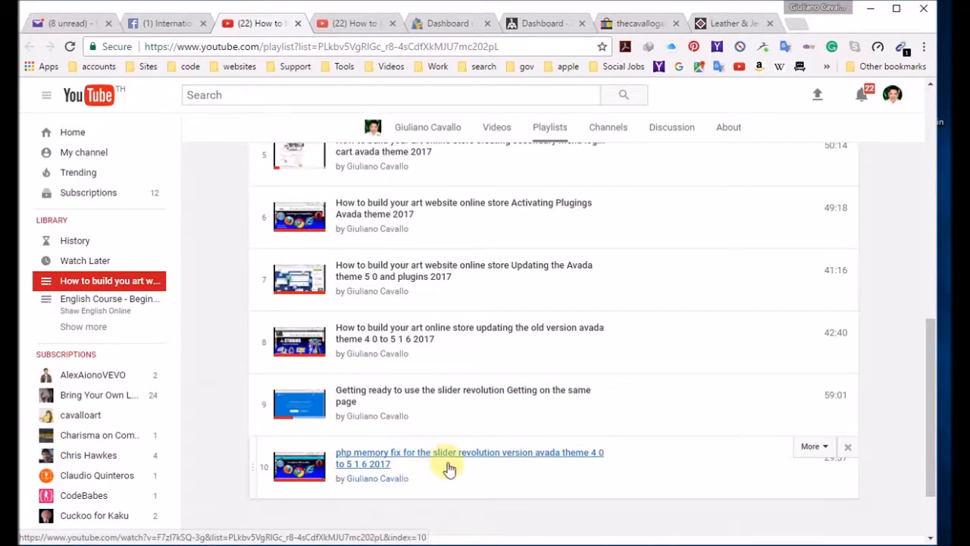
scroll(461, 450, "down", 2)
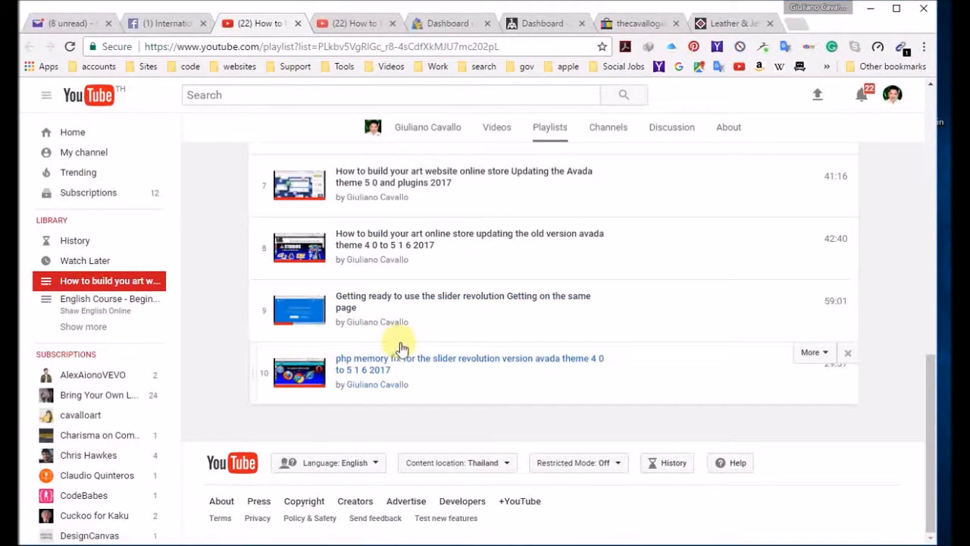
scroll(430, 346, "up", 3)
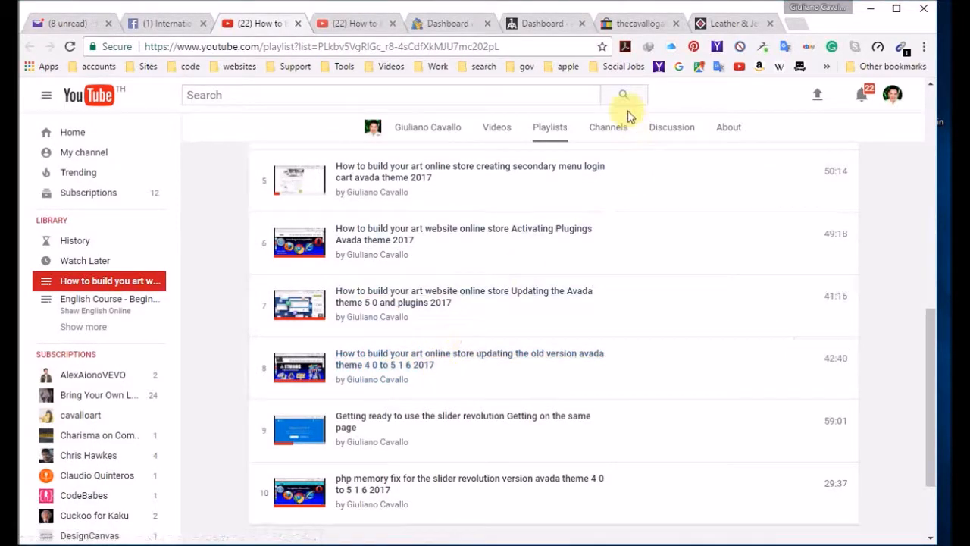
Step: Return to the Facebook group document, review its hosting and Avada theme instructions, and close it
left_click(148, 24)
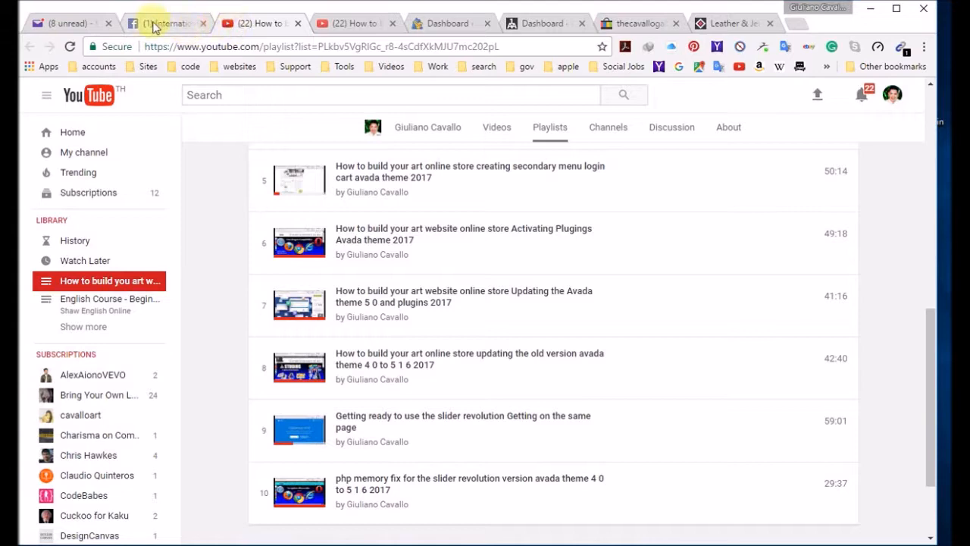
scroll(540, 385, "down", 3)
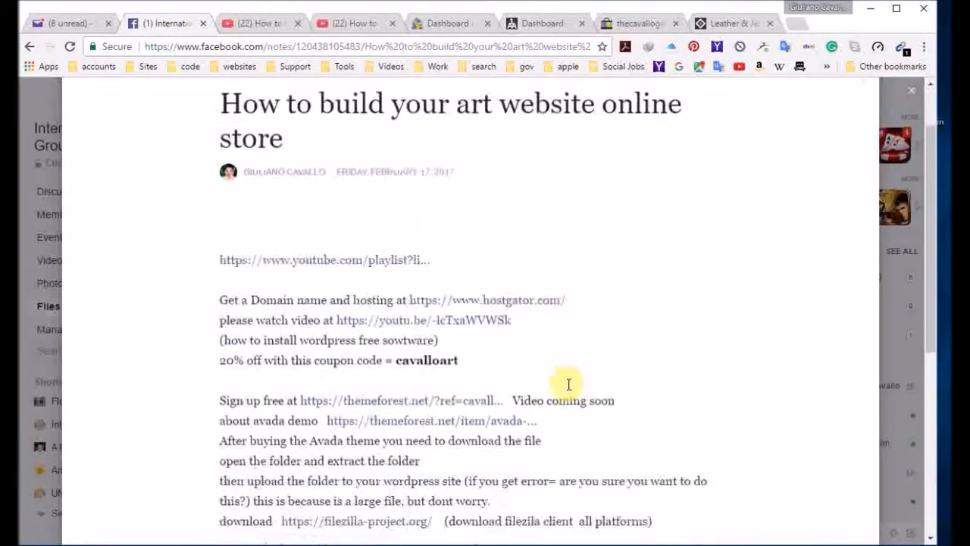
scroll(578, 391, "up", 2)
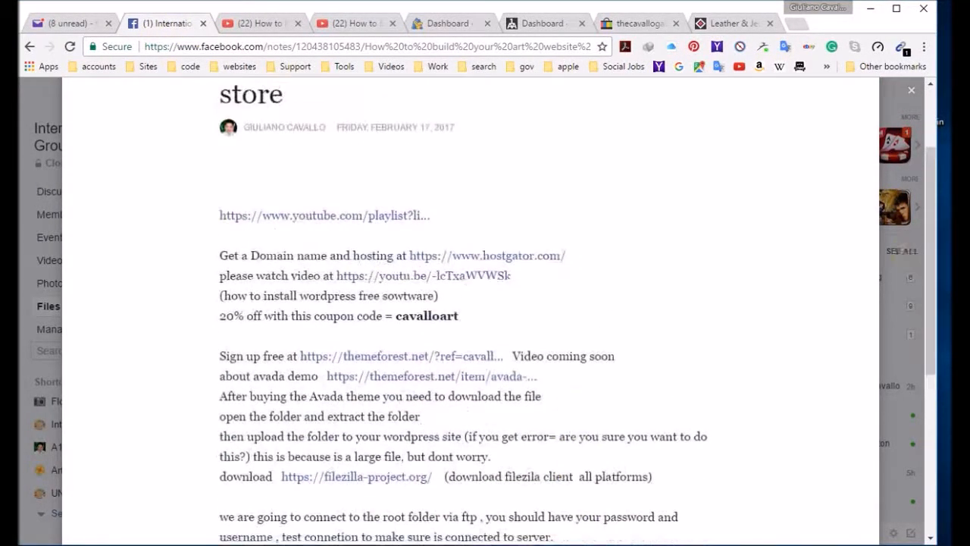
left_click(912, 90)
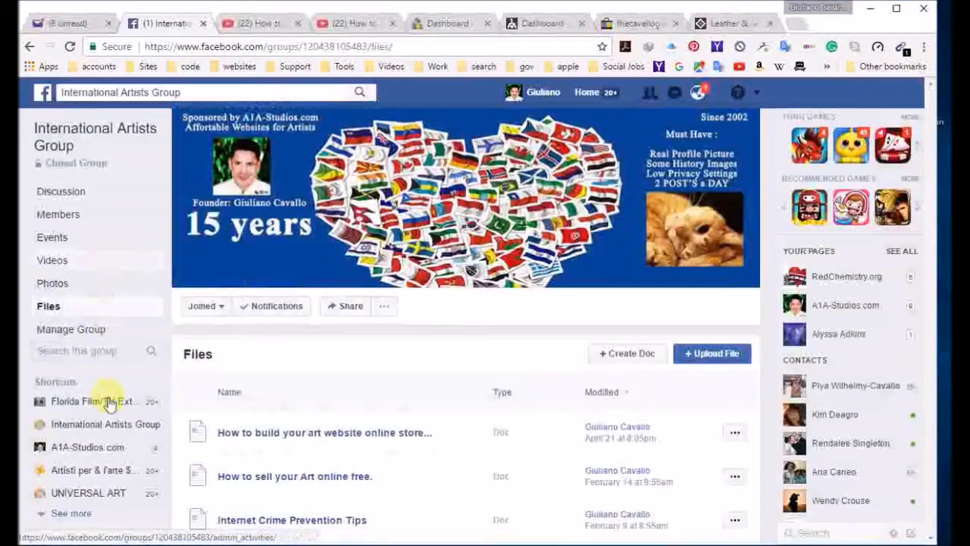
Step: Look through the list of documents in the International Artists Group's files
scroll(357, 459, "down", 5)
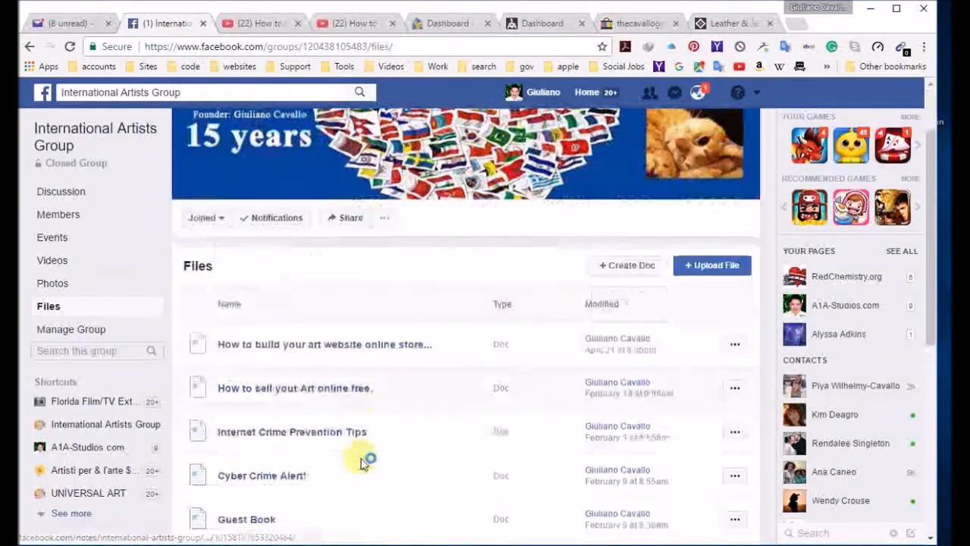
scroll(362, 323, "down", 1)
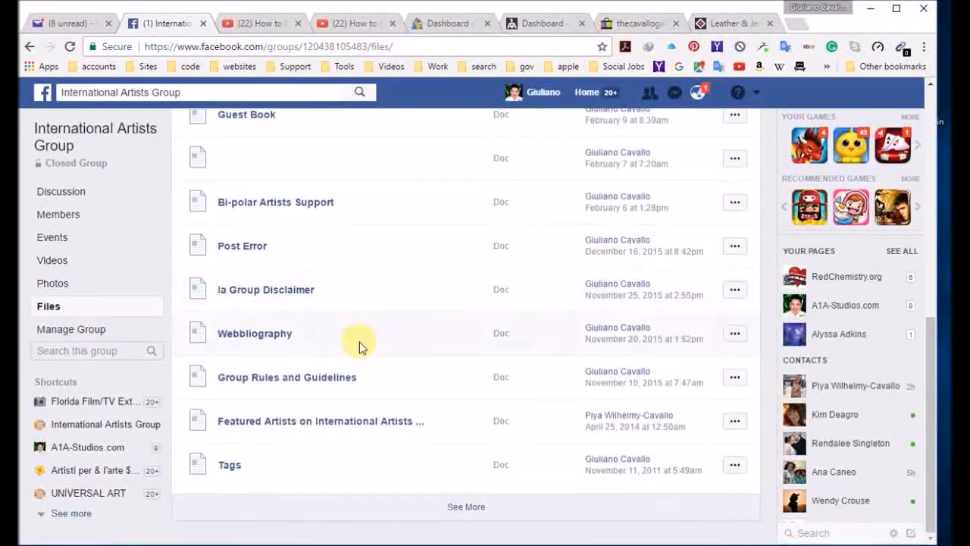
scroll(359, 342, "up", 7)
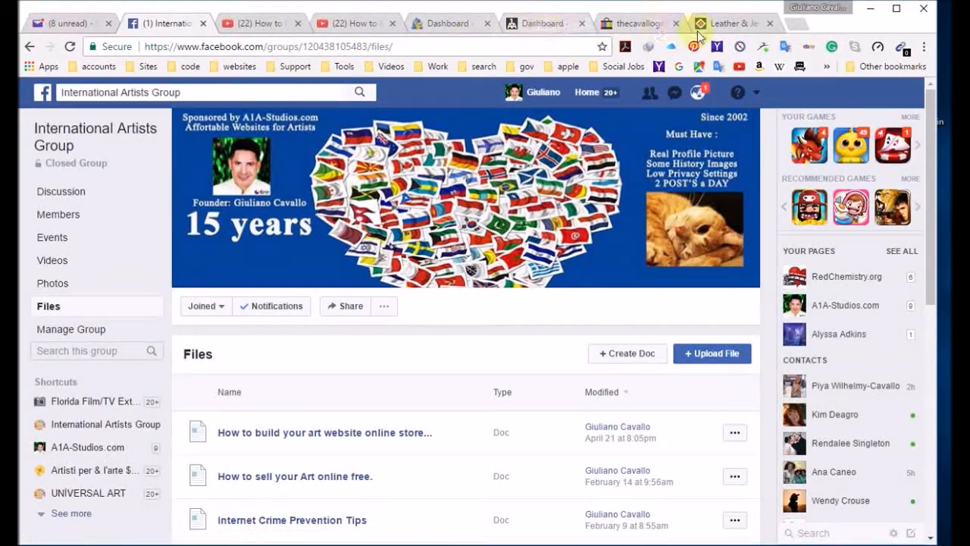
Step: Visit the ArtbyPiya home page from its WordPress dashboard and dismiss the newsletter sign-up pop-up
left_click(445, 23)
mouse_move(79, 95)
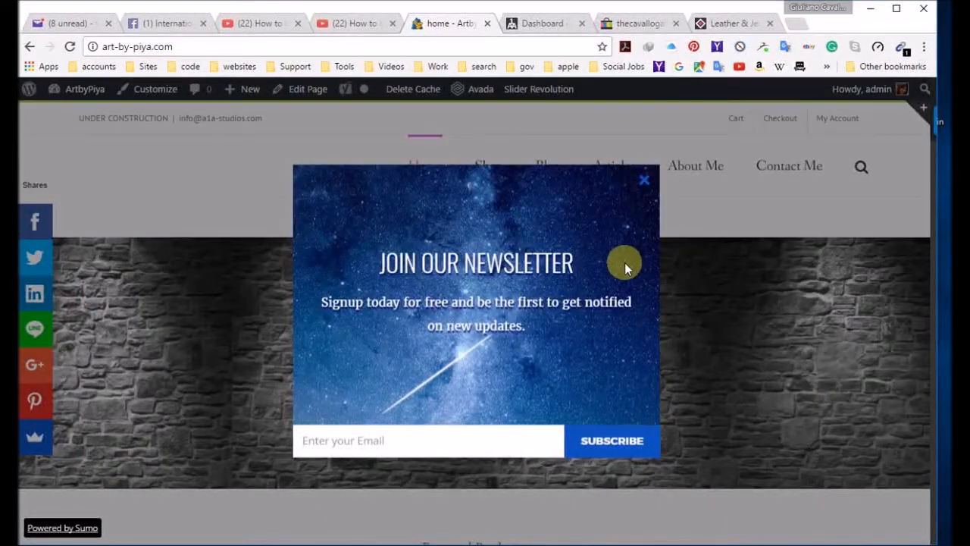
left_click(643, 181)
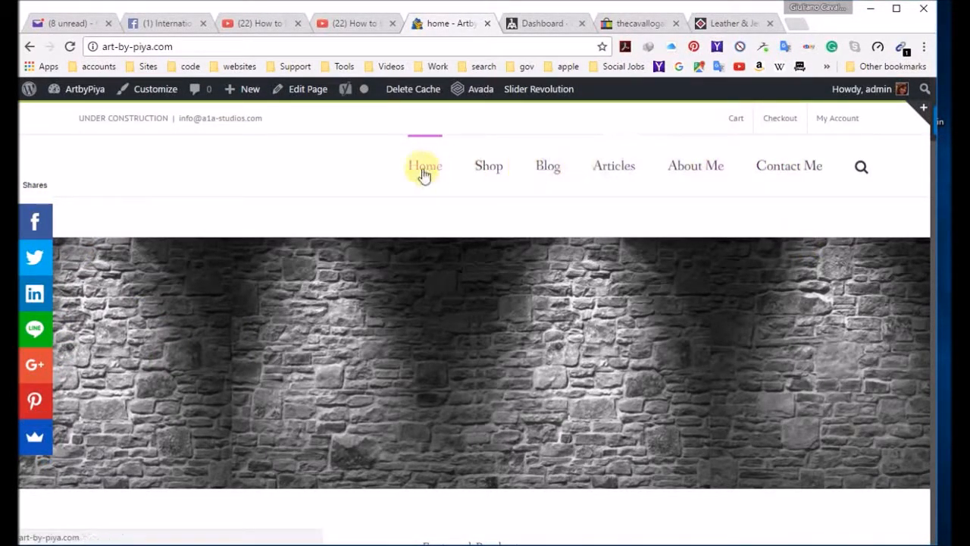
mouse_move(839, 122)
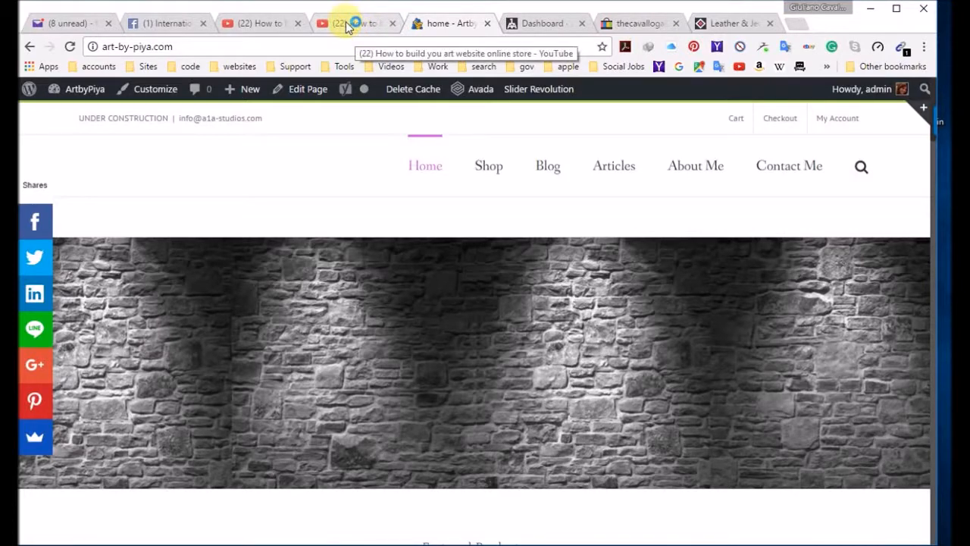
left_click(346, 26)
left_click(263, 27)
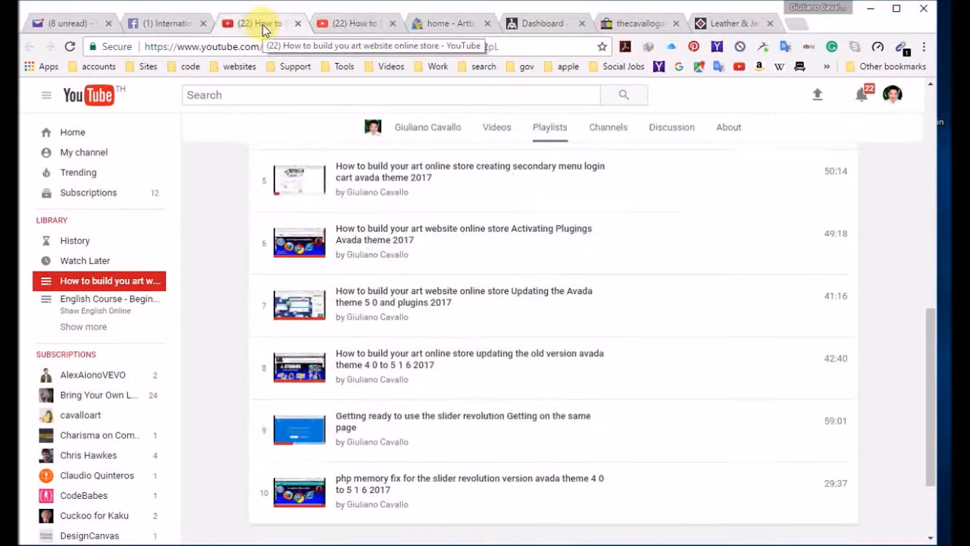
left_click(81, 26)
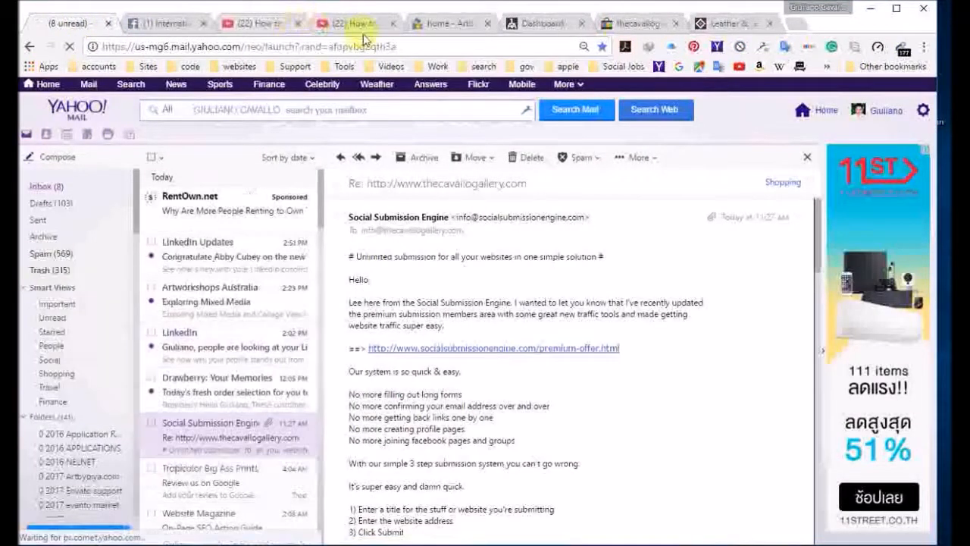
left_click(152, 21)
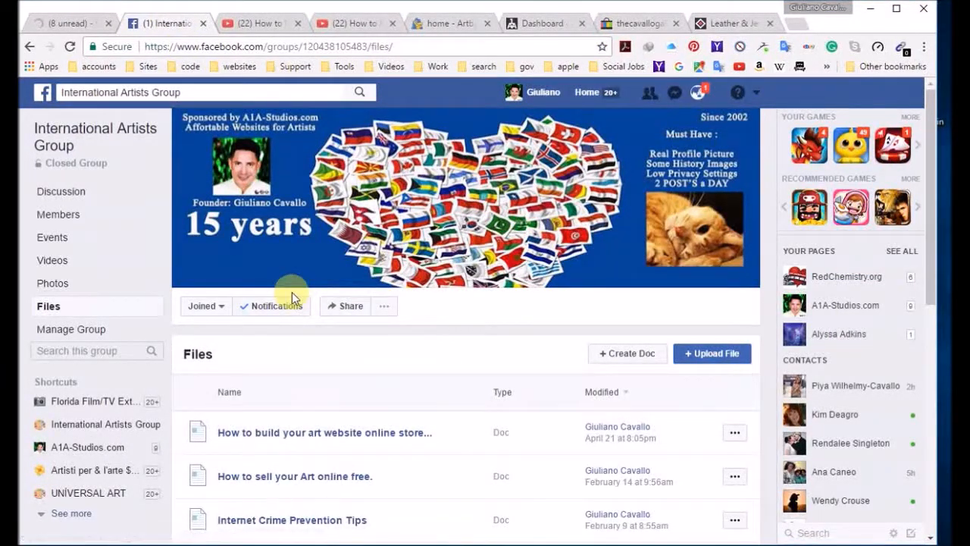
left_click(540, 24)
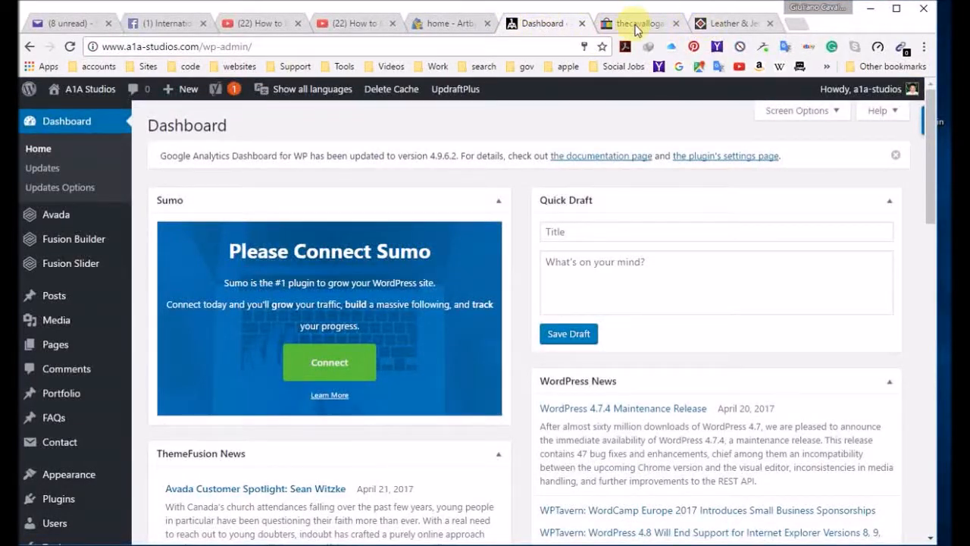
left_click(443, 23)
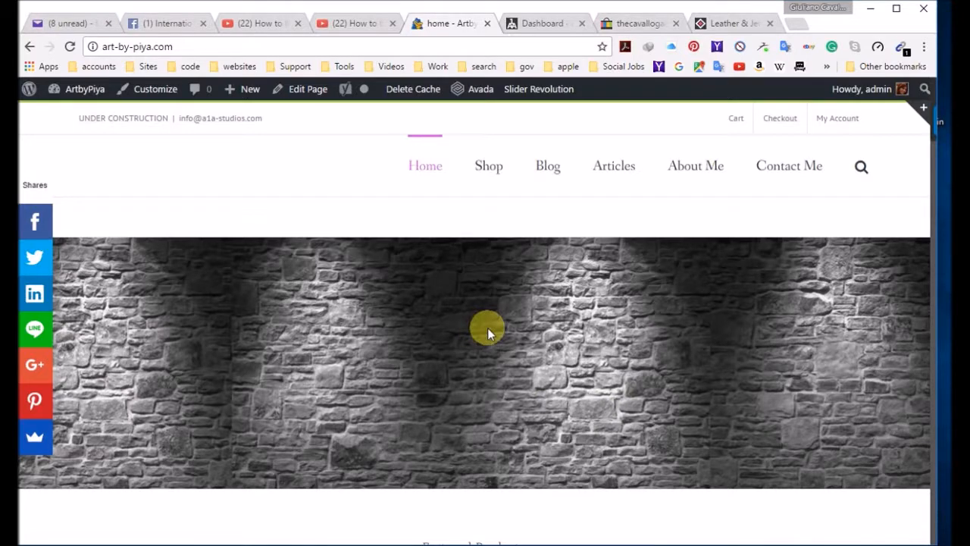
Step: Minimize the browser and launch Adobe Photoshop CC
left_click(872, 10)
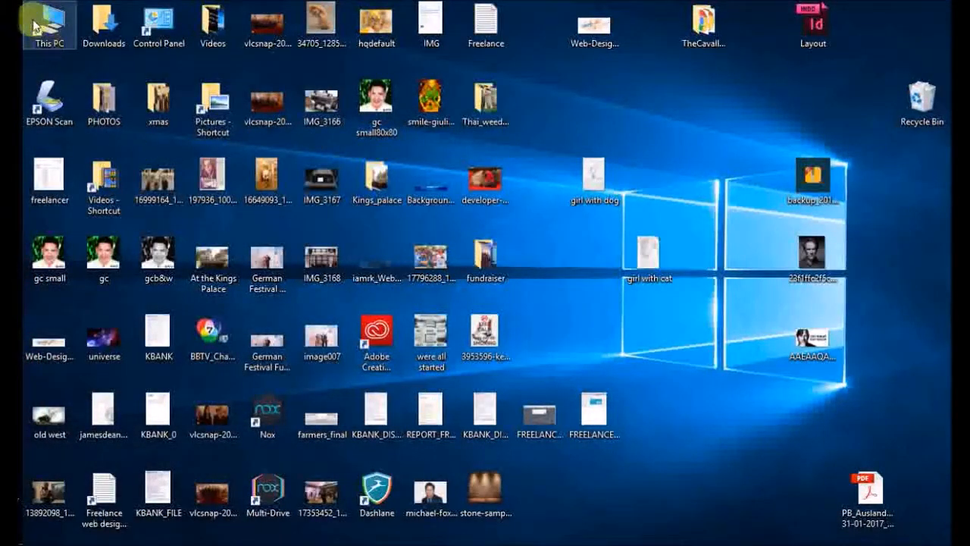
key("super")
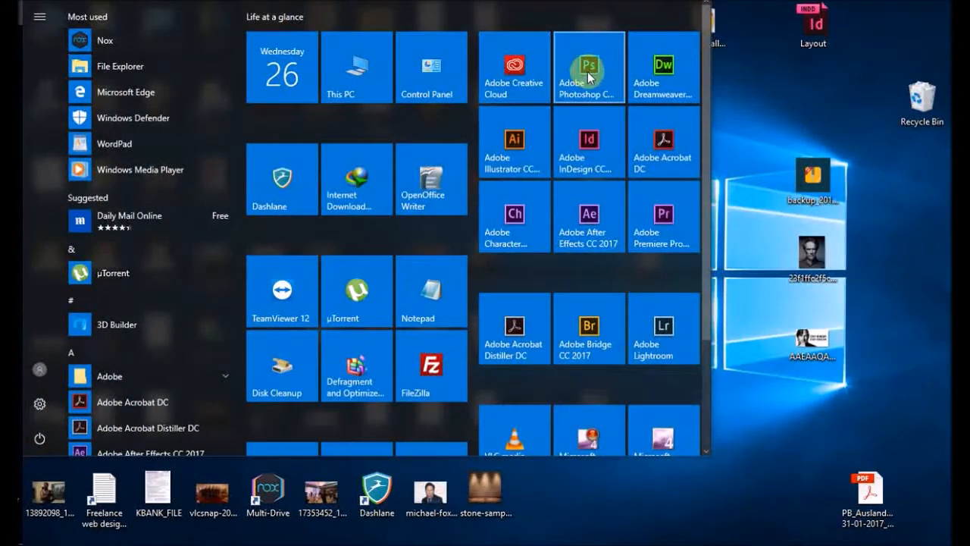
left_click(589, 81)
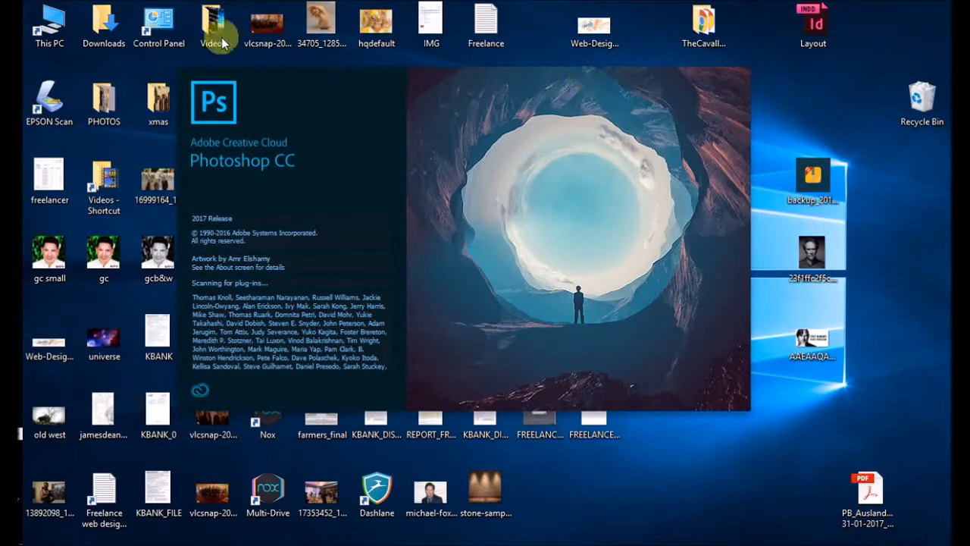
key("super")
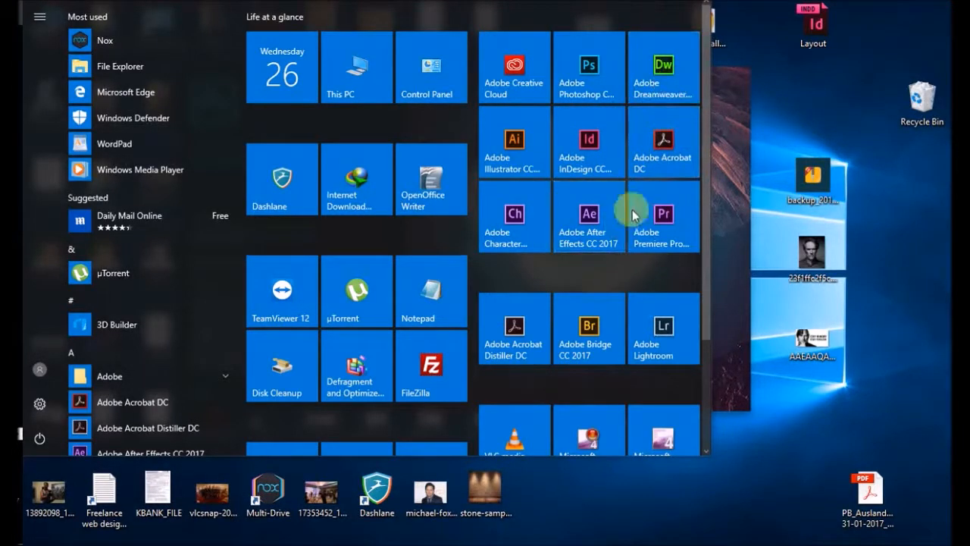
Step: Switch to Photoshop and bring up the dialog for opening image files
mouse_move(565, 284)
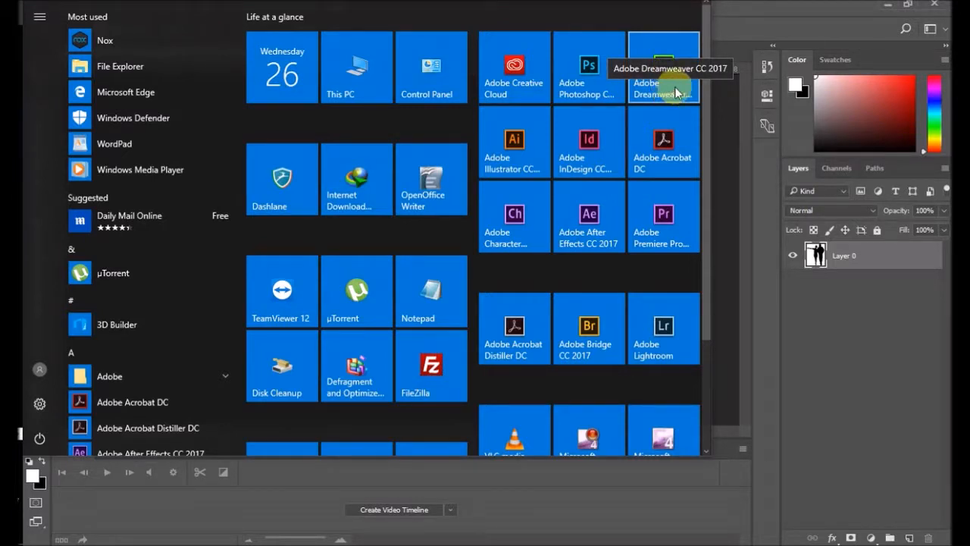
left_click(729, 28)
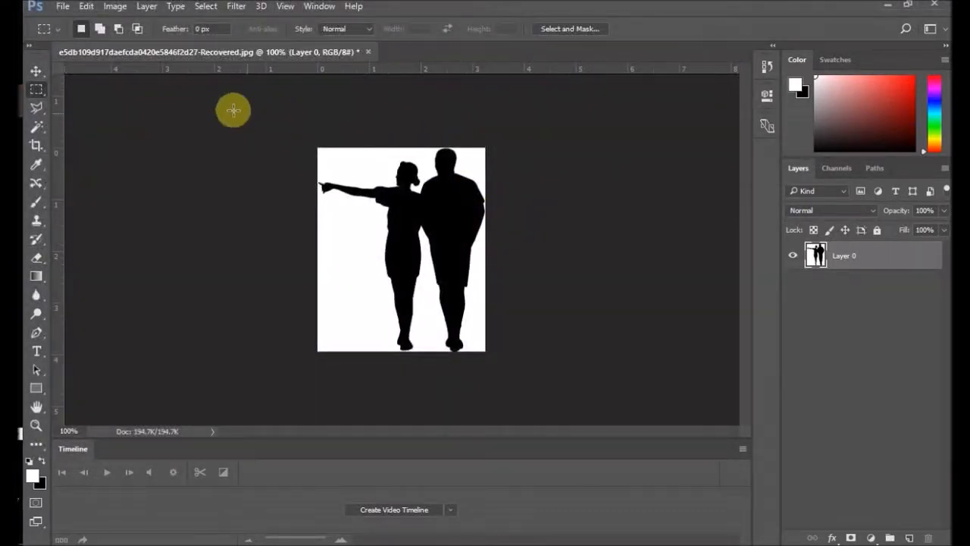
left_click(61, 8)
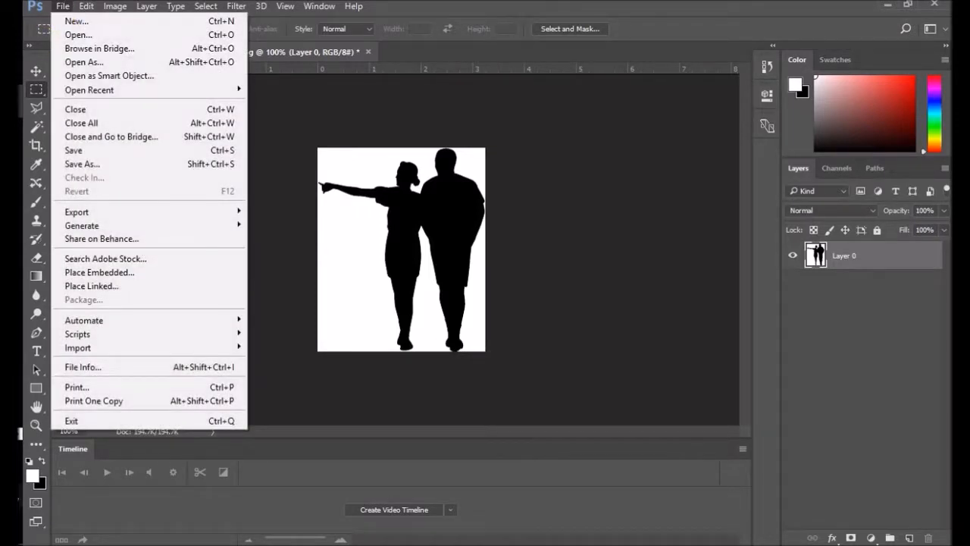
key("Escape")
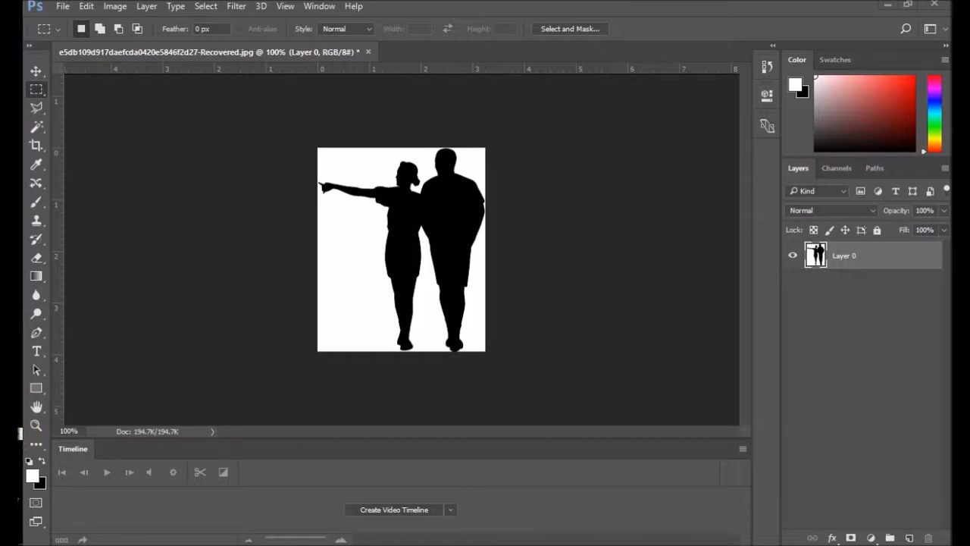
left_click(62, 6)
left_click(61, 7)
left_click(63, 7)
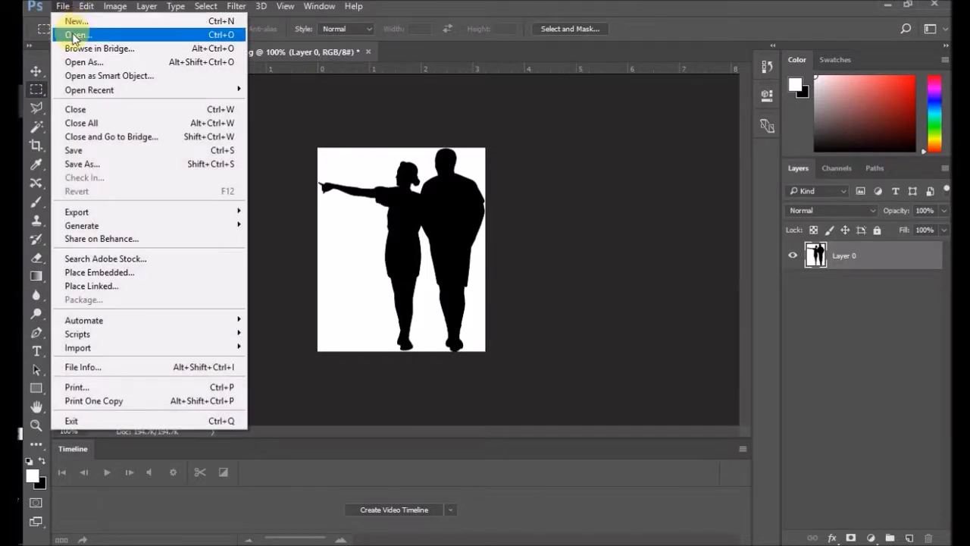
left_click(310, 170)
key("ctrl+o")
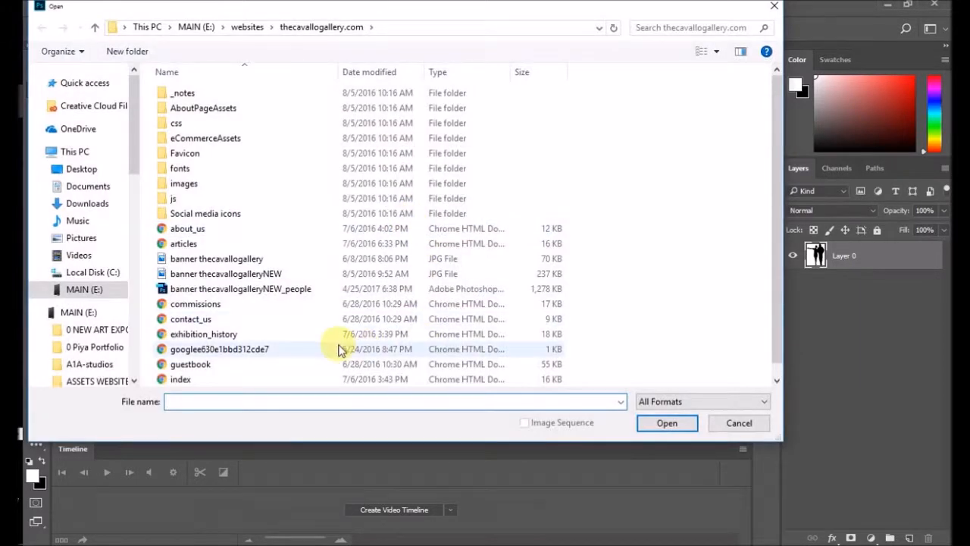
Step: Browse to the 8x10 COLOR 300 DPI PIYA folder within Limited edition and look over its artwork images
left_click(112, 350)
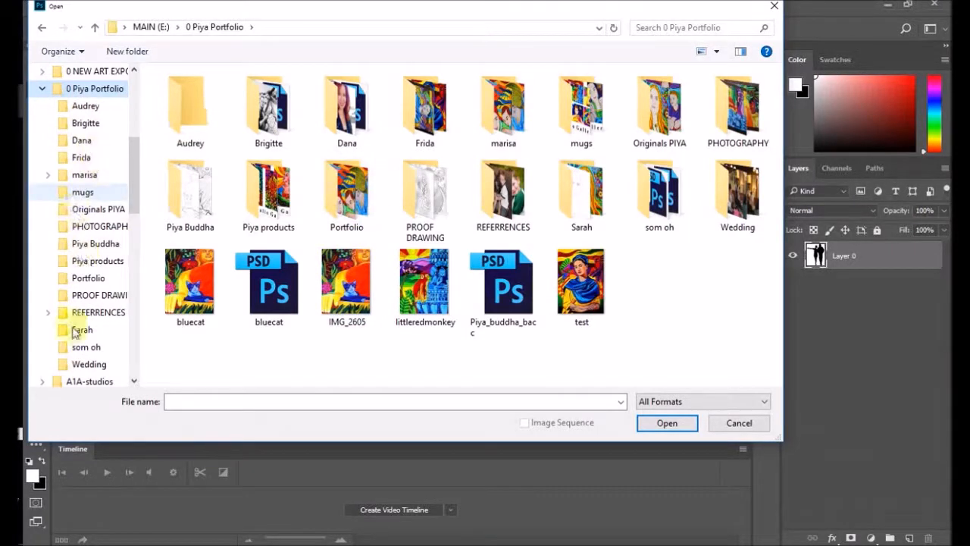
scroll(106, 283, "down", 2)
scroll(106, 282, "down", 1)
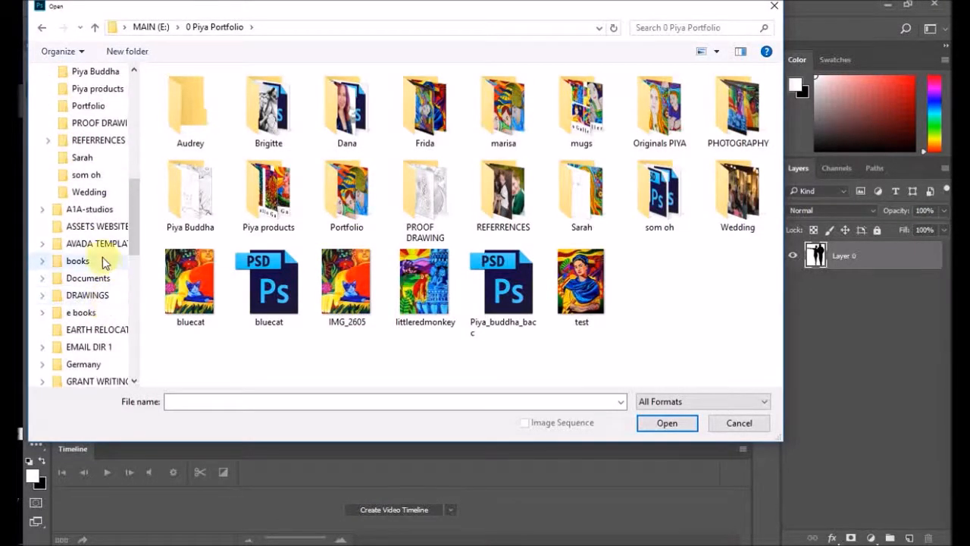
scroll(99, 267, "up", 5)
scroll(107, 272, "down", 1)
scroll(103, 266, "down", 4)
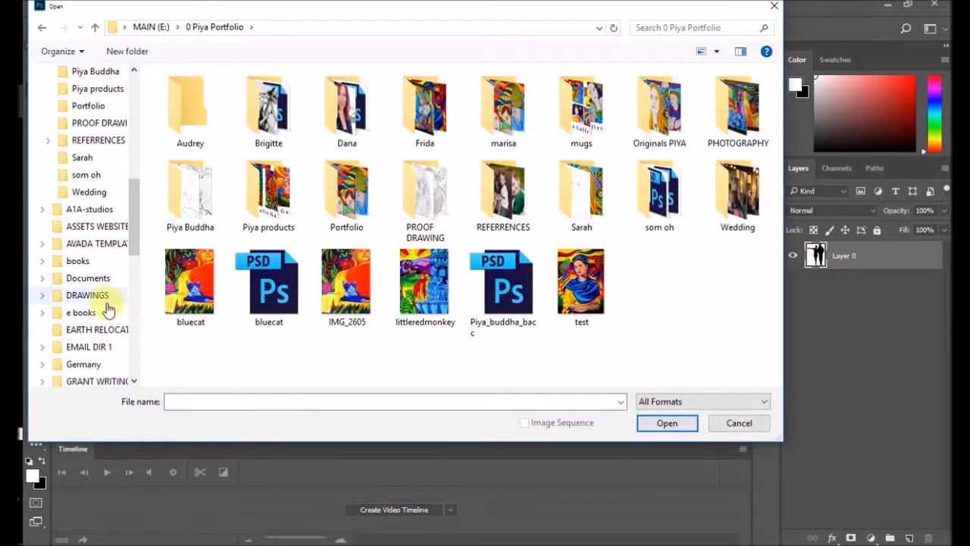
scroll(109, 309, "down", 1)
scroll(108, 309, "down", 2)
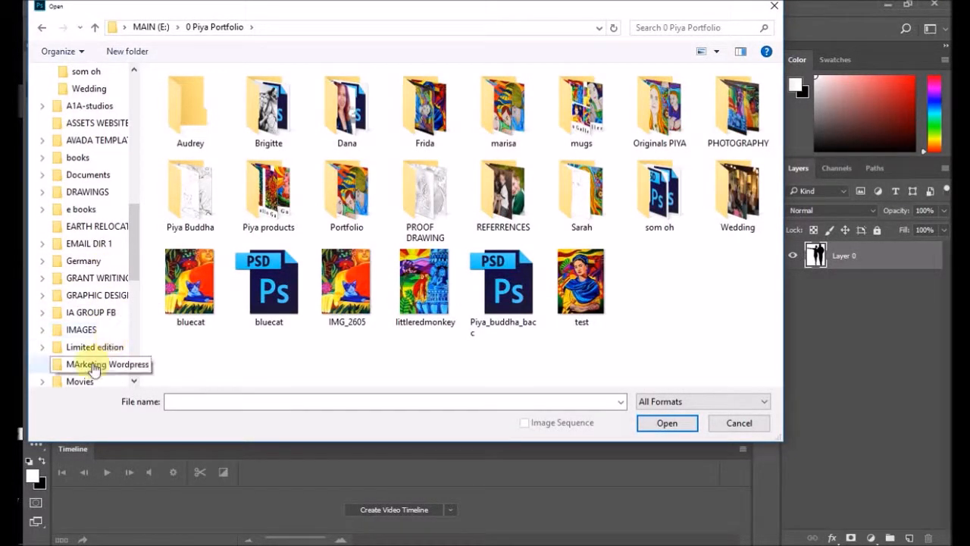
left_click(91, 349)
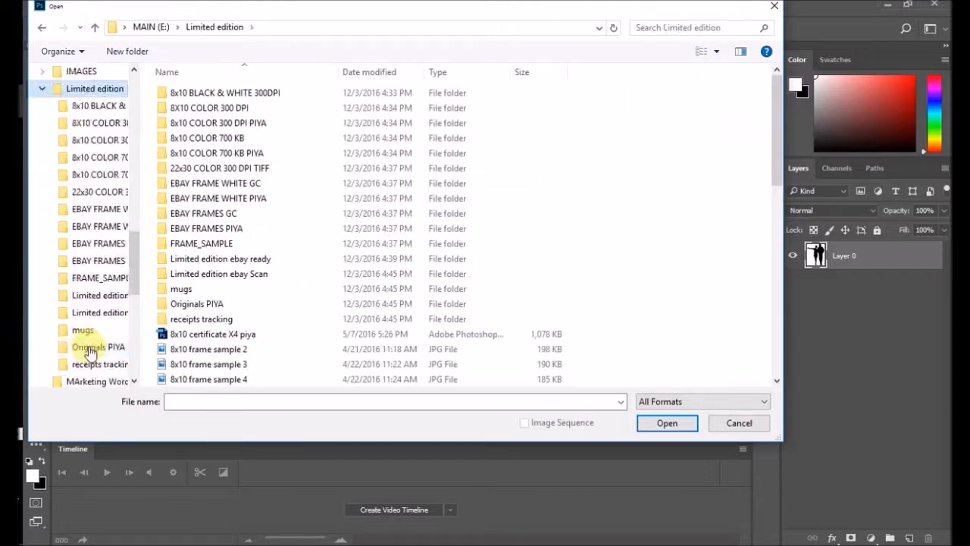
double_click(248, 124)
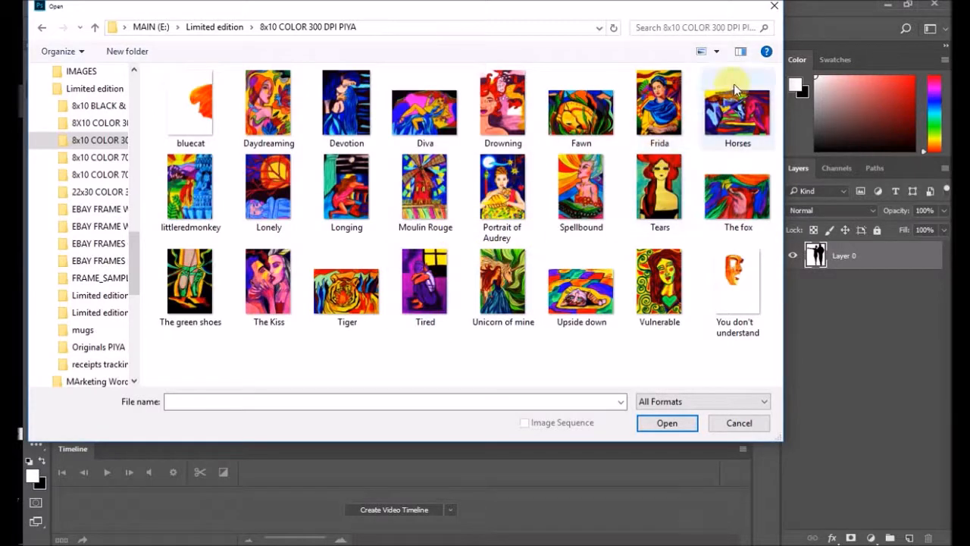
Step: Open the photo IMG_2382 from the PHOTOGRAPHY folder inside 0 Piya Portfolio
scroll(99, 203, "up", 15)
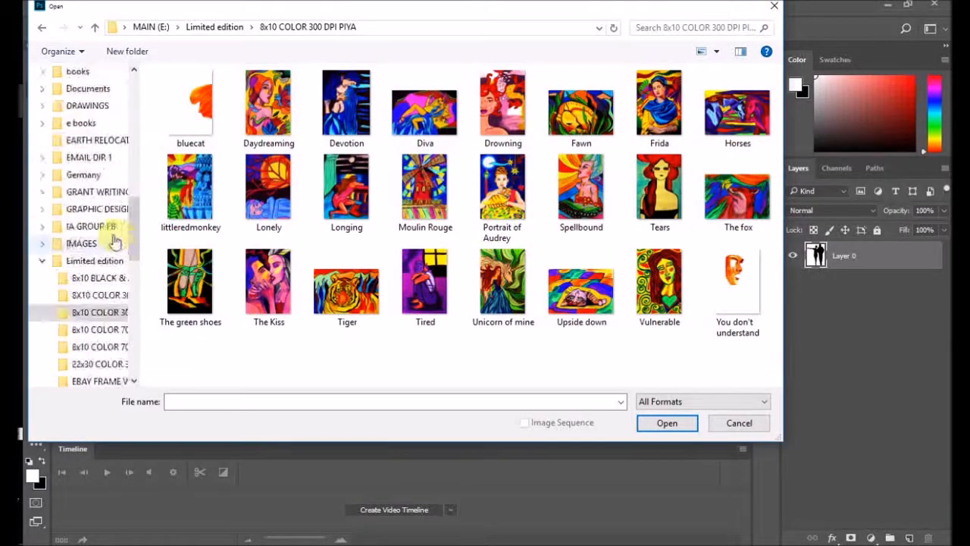
scroll(99, 203, "down", 3)
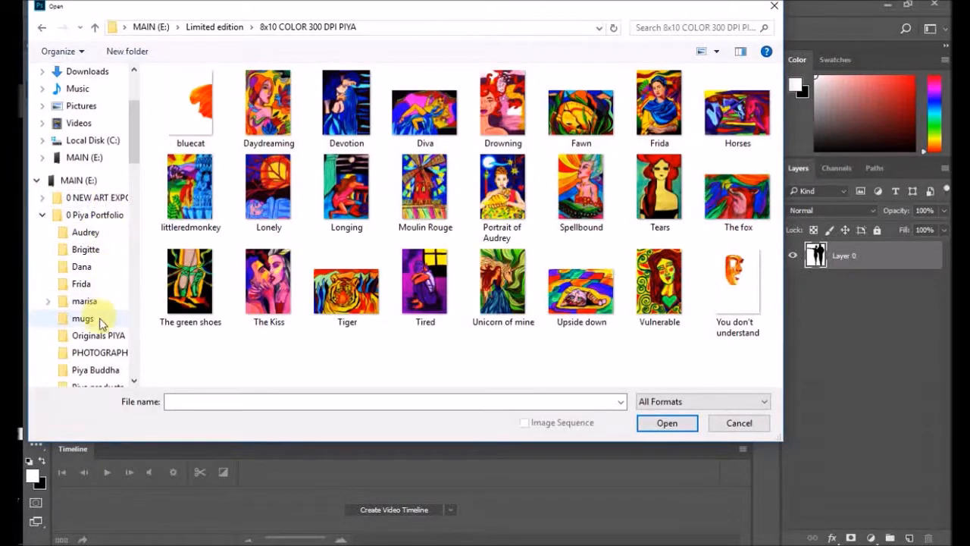
left_click(104, 217)
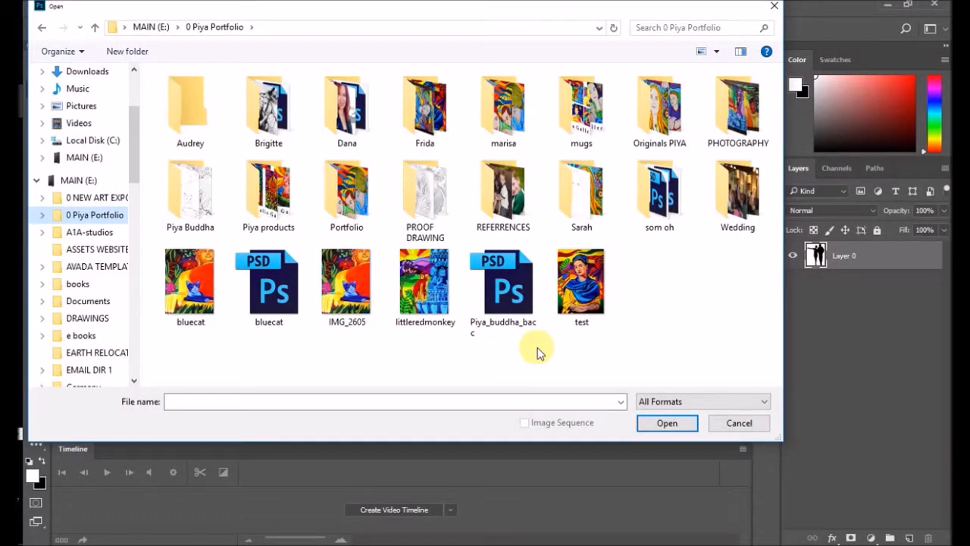
double_click(362, 218)
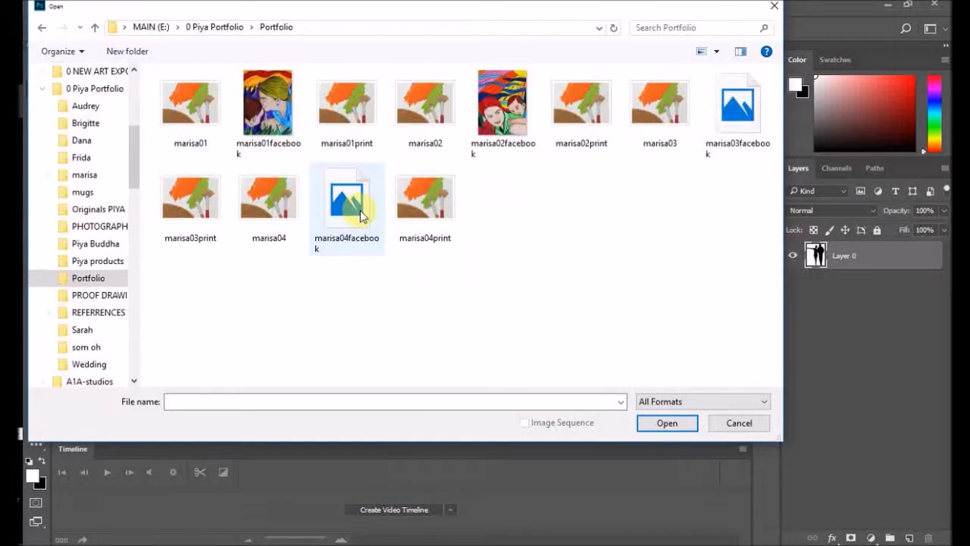
left_click(42, 27)
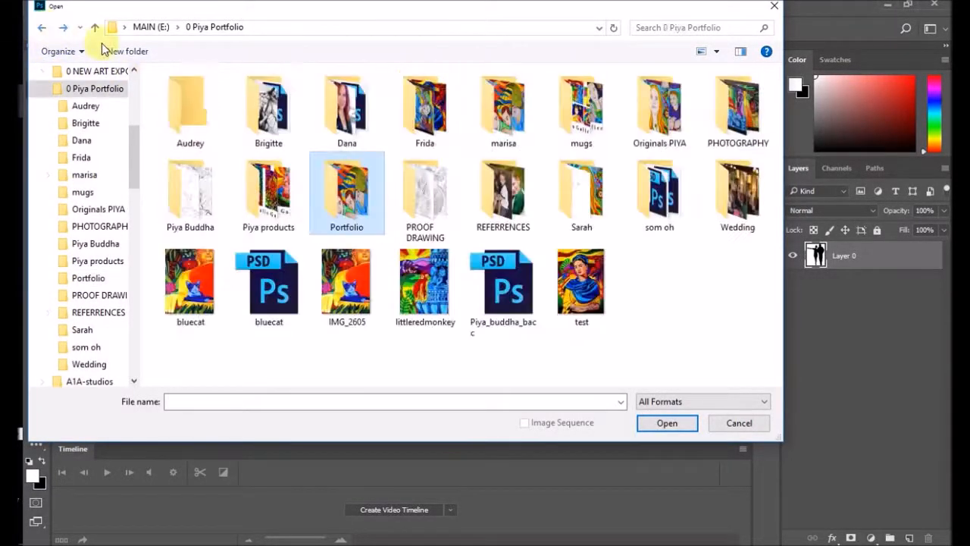
double_click(745, 111)
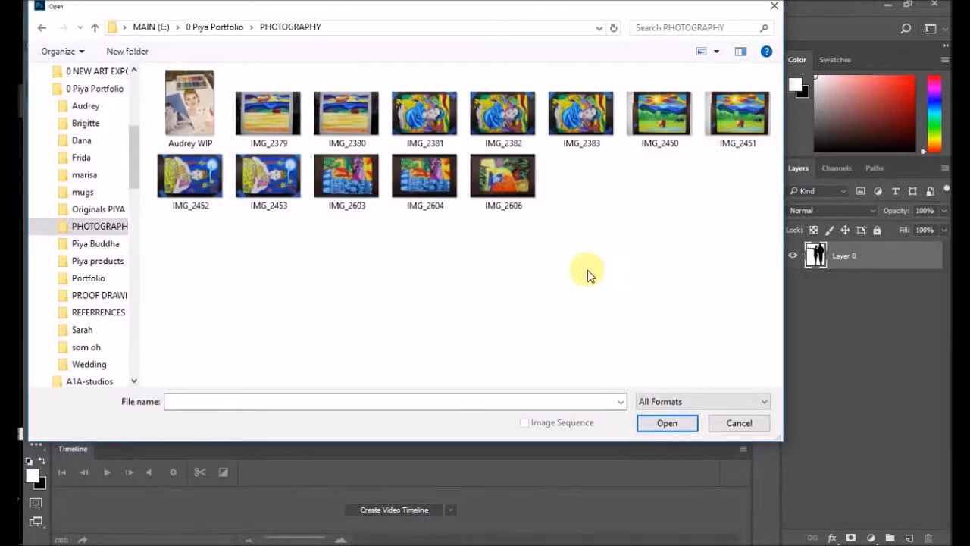
double_click(502, 114)
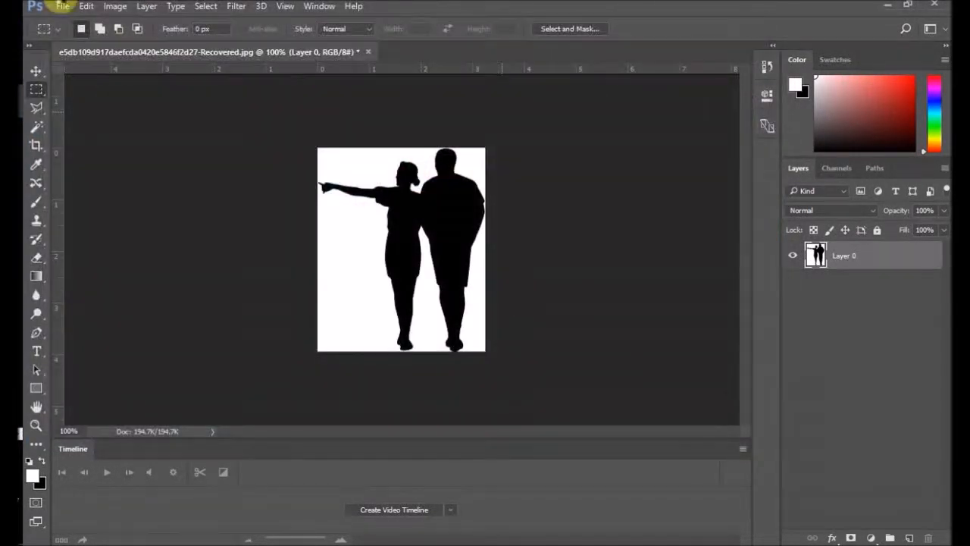
Step: Open the photo IMG_2380 from the PHOTOGRAPHY folder to view the framed landscape painting, and close it again
left_click(62, 6)
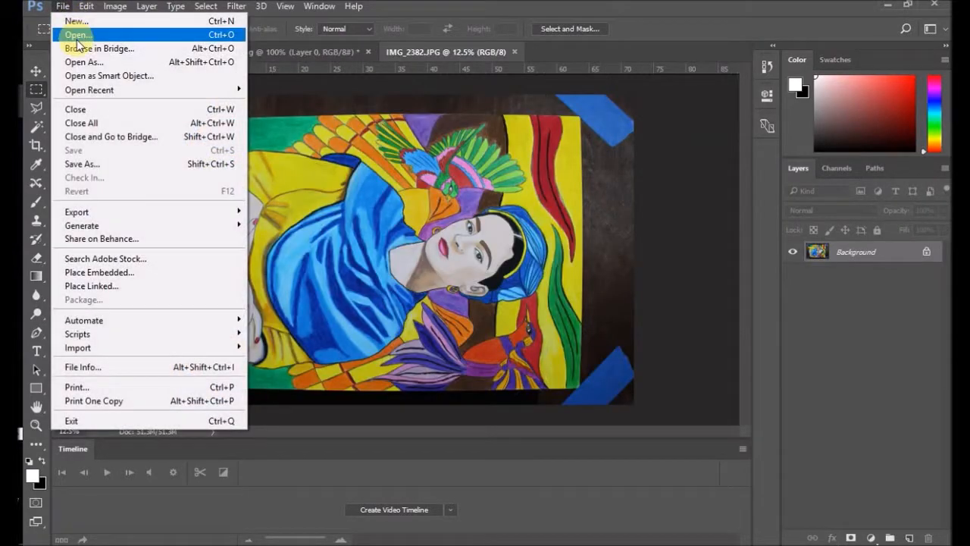
left_click(65, 35)
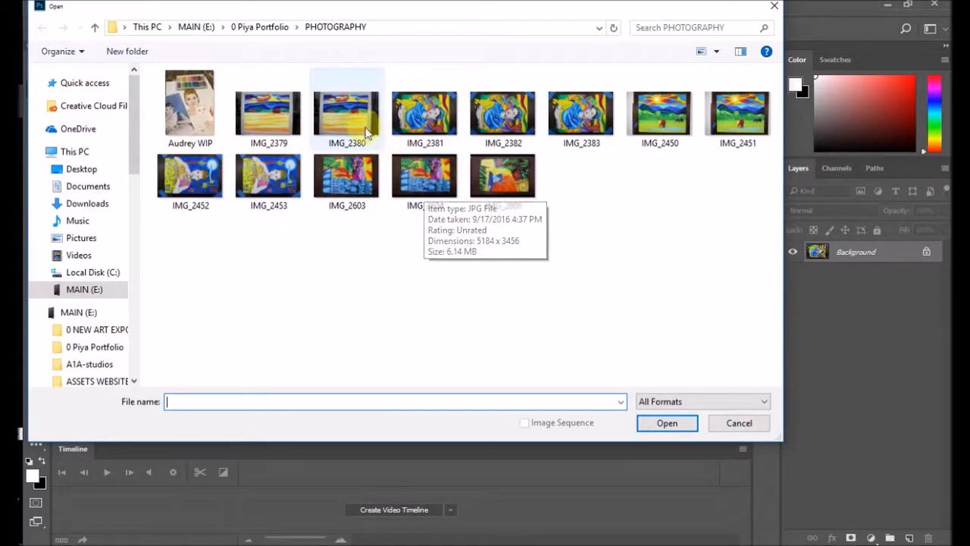
mouse_move(348, 117)
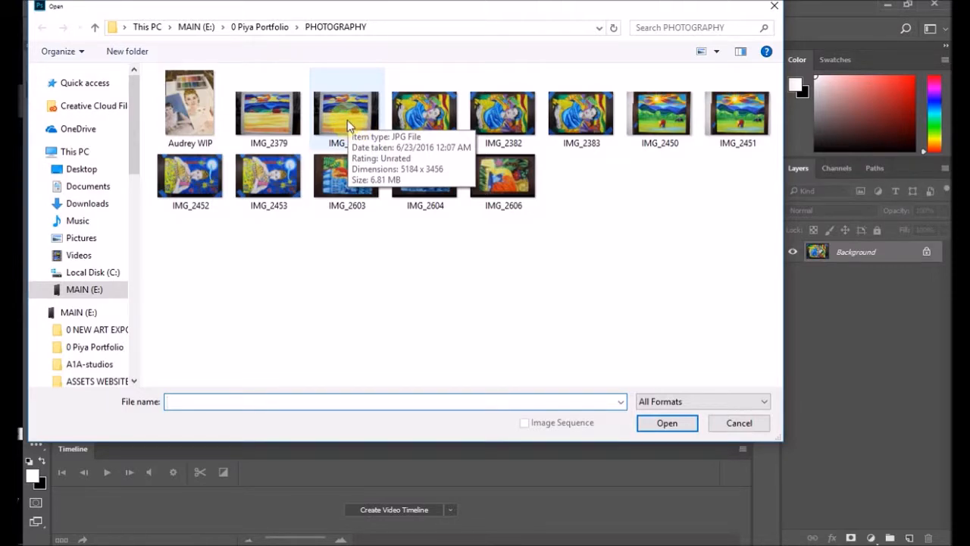
double_click(347, 120)
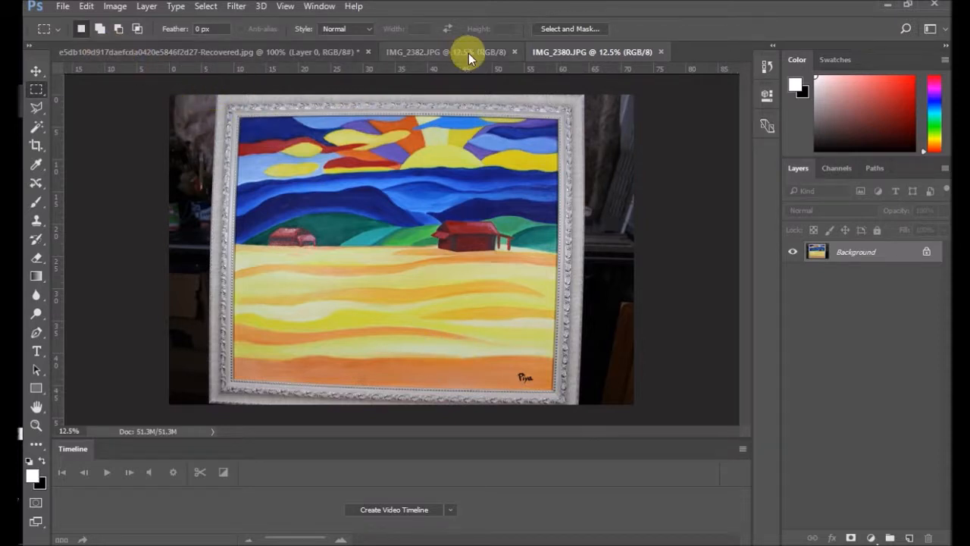
left_click(662, 52)
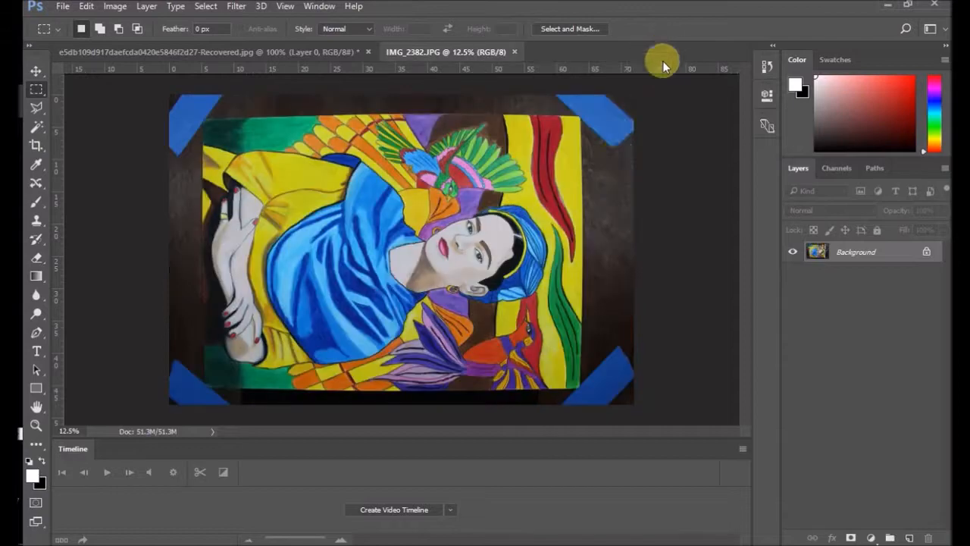
Step: Open the photo IMG_2451 from the PHOTOGRAPHY folder alongside IMG_2382
left_click(63, 11)
left_click(73, 33)
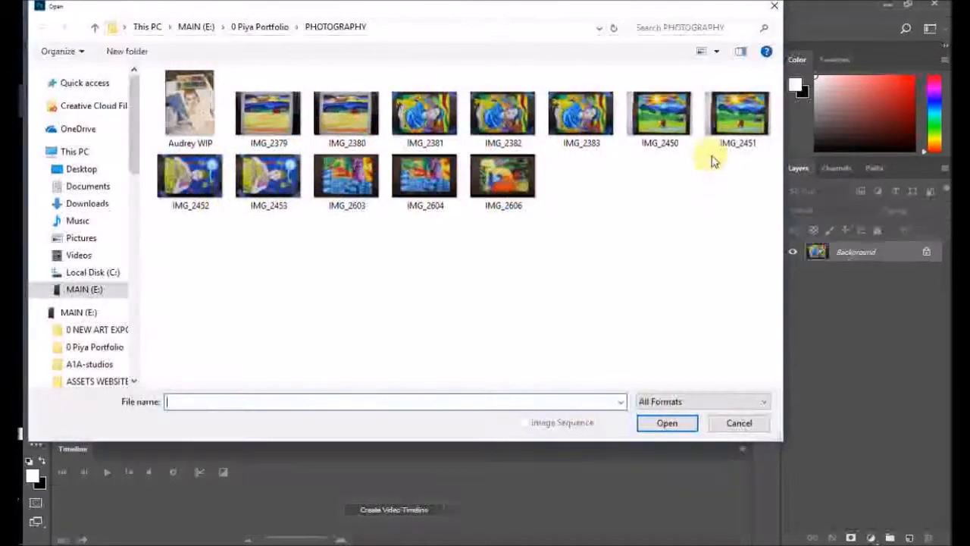
double_click(739, 121)
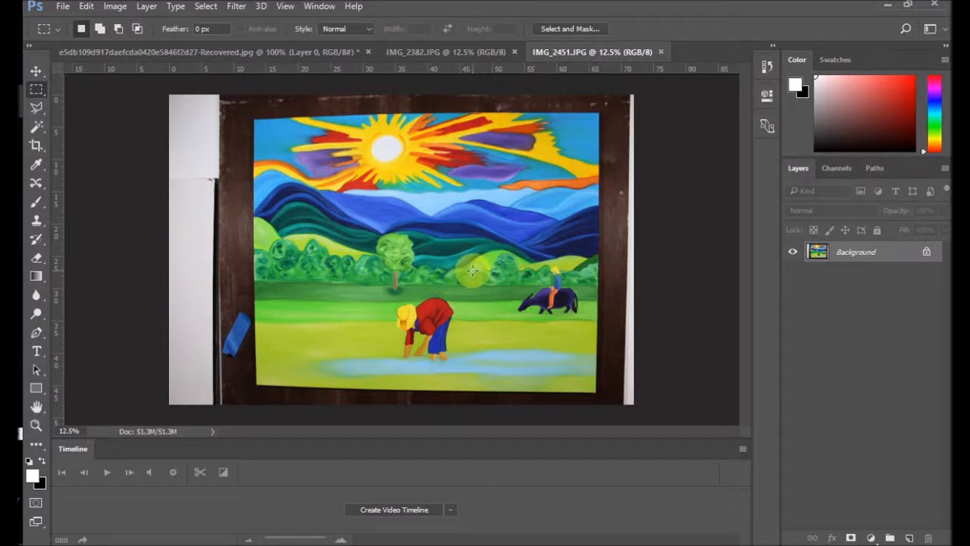
Step: Compare the photos IMG_2382 and IMG_2451, and examine the taped upper-right and lower-right corners of the painting in IMG_2382 up close
left_click(463, 53)
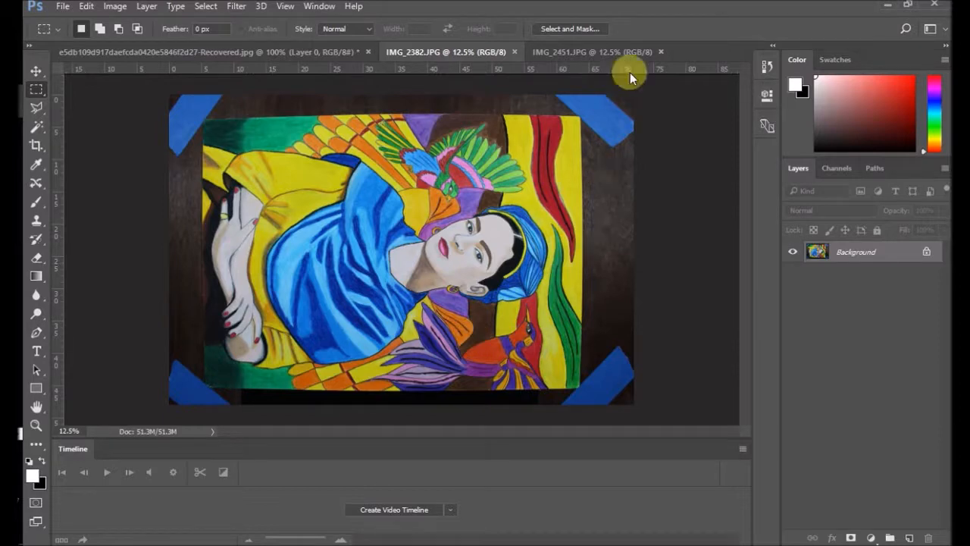
left_click(585, 51)
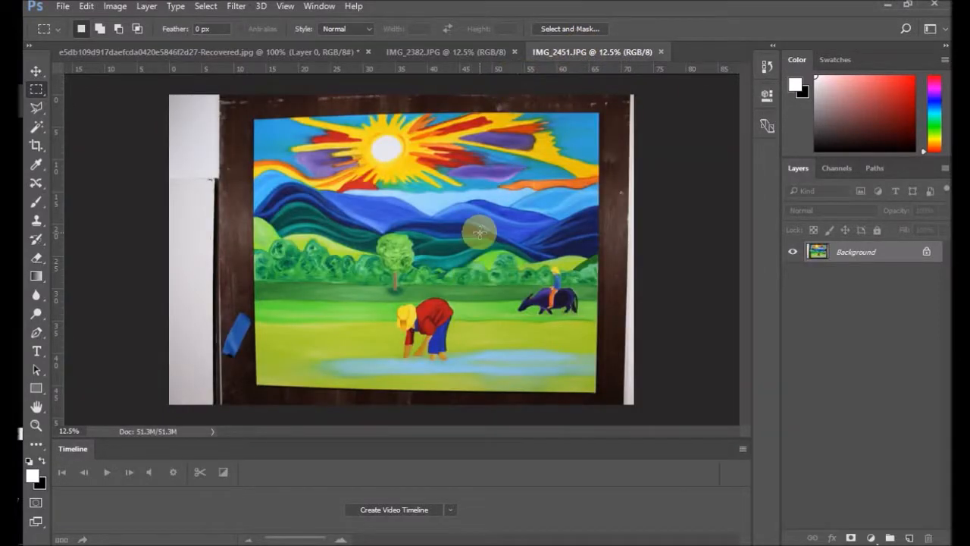
left_click(470, 55)
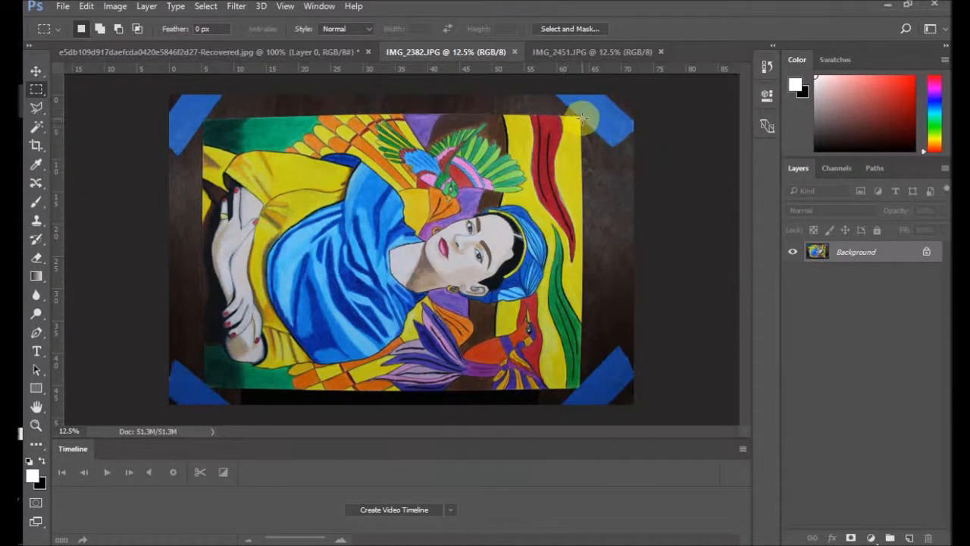
scroll(586, 125, "up", 5)
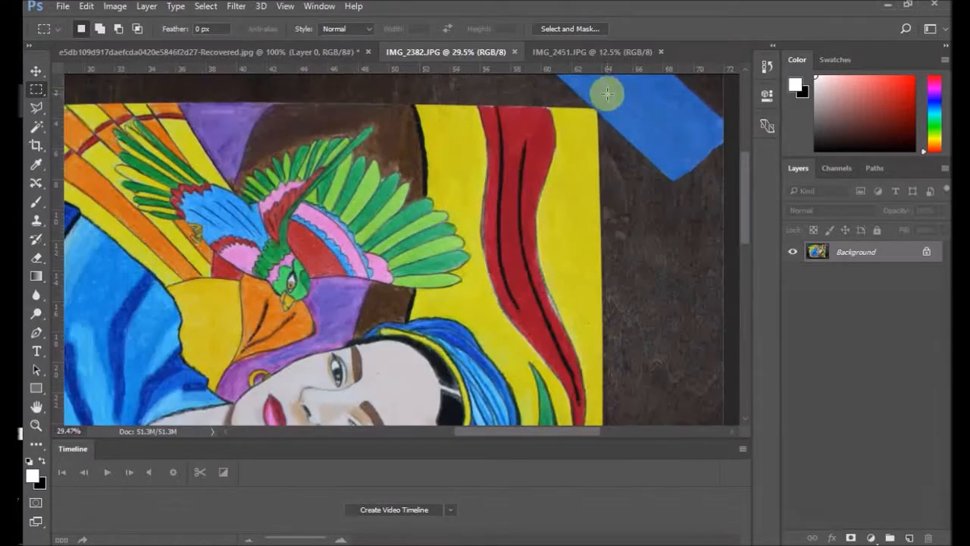
scroll(608, 96, "up", 5)
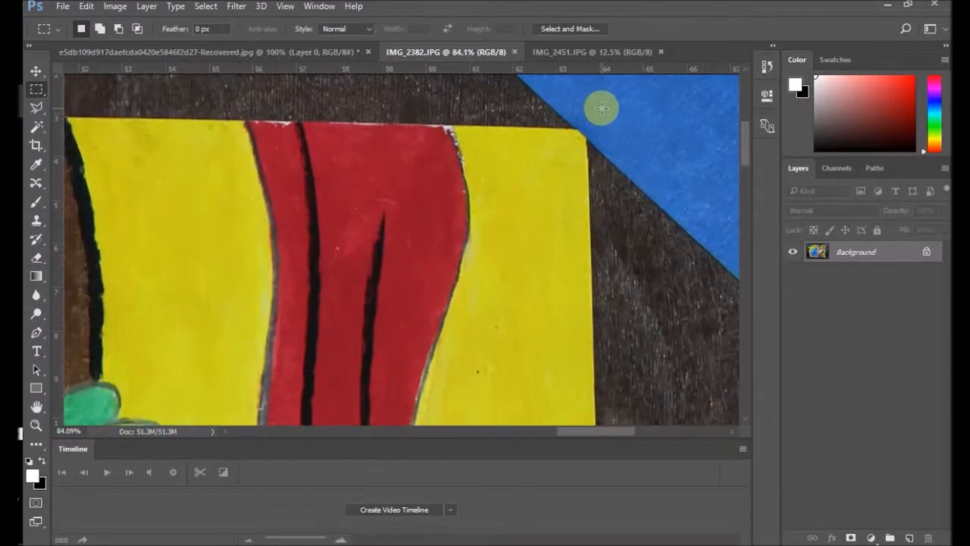
scroll(600, 116, "up", 5)
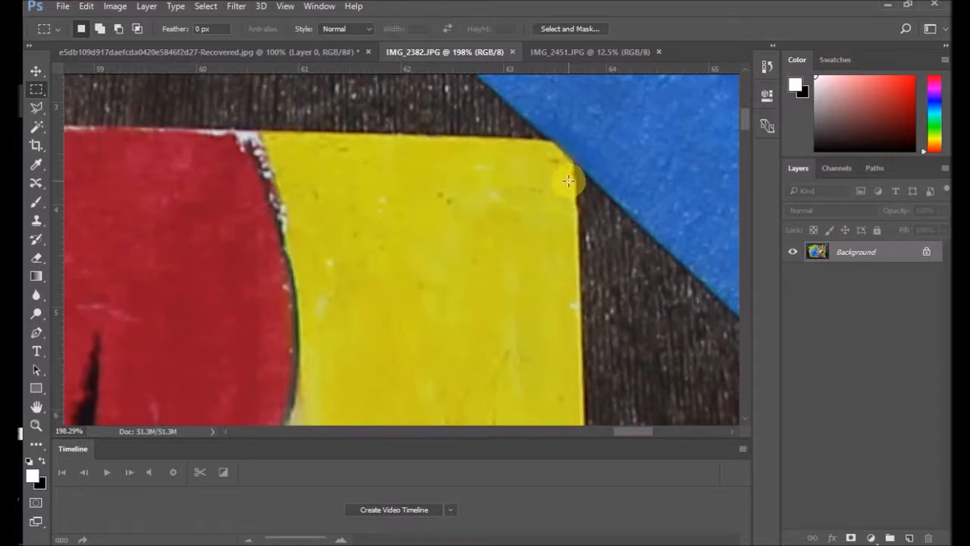
scroll(568, 181, "down", 2)
scroll(569, 180, "down", 8)
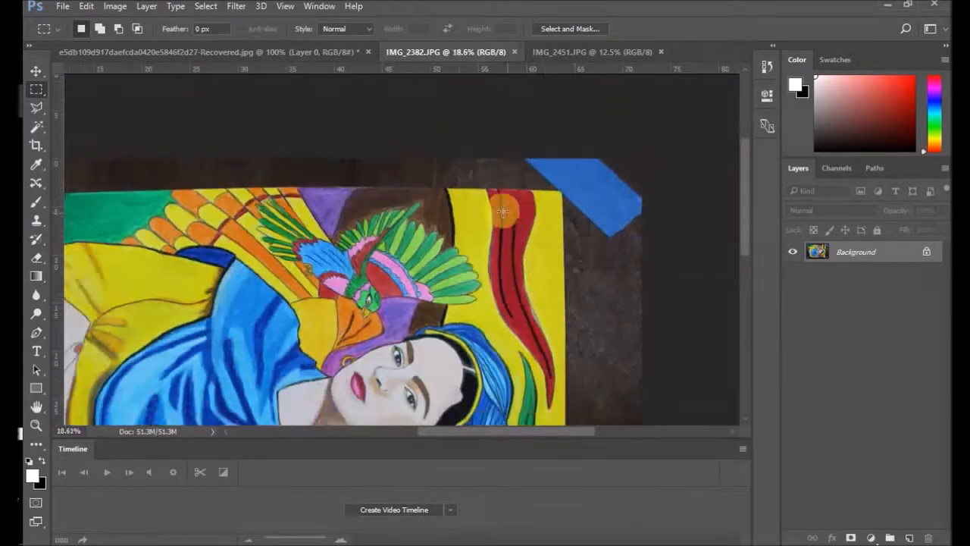
scroll(618, 398, "up", 4)
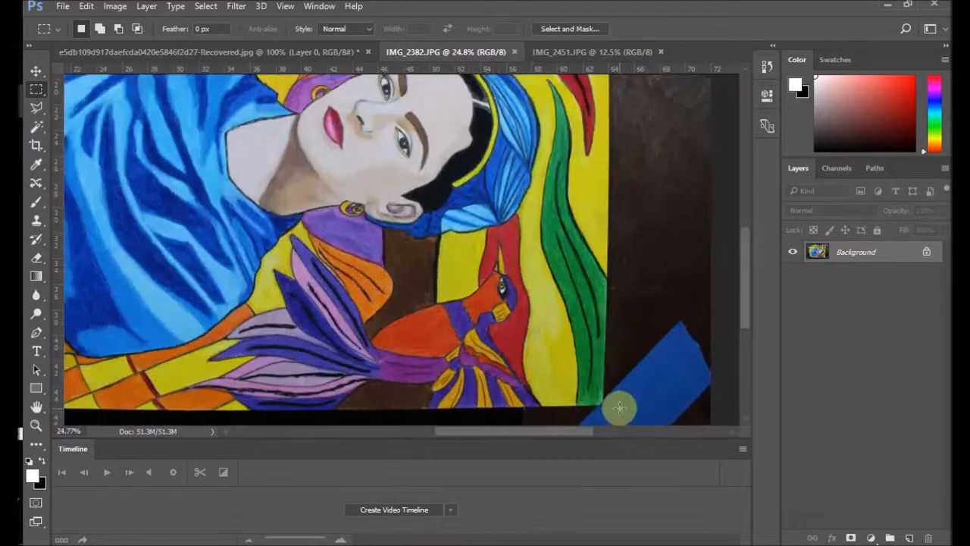
scroll(608, 410, "up", 5)
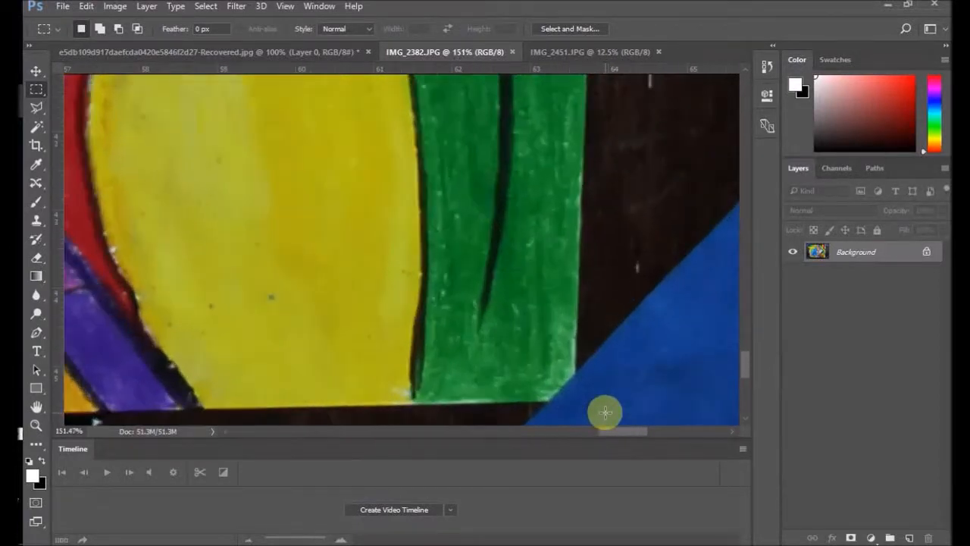
scroll(588, 406, "down", 7)
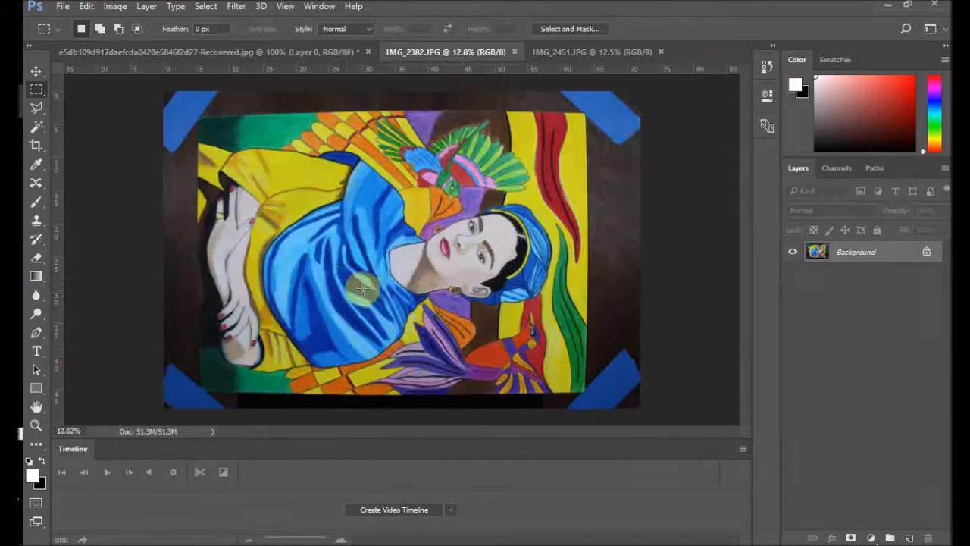
Step: Examine the taped upper-left corner of the painting in IMG_2382 up close, and return to the whole photo
scroll(174, 104, "up", 7)
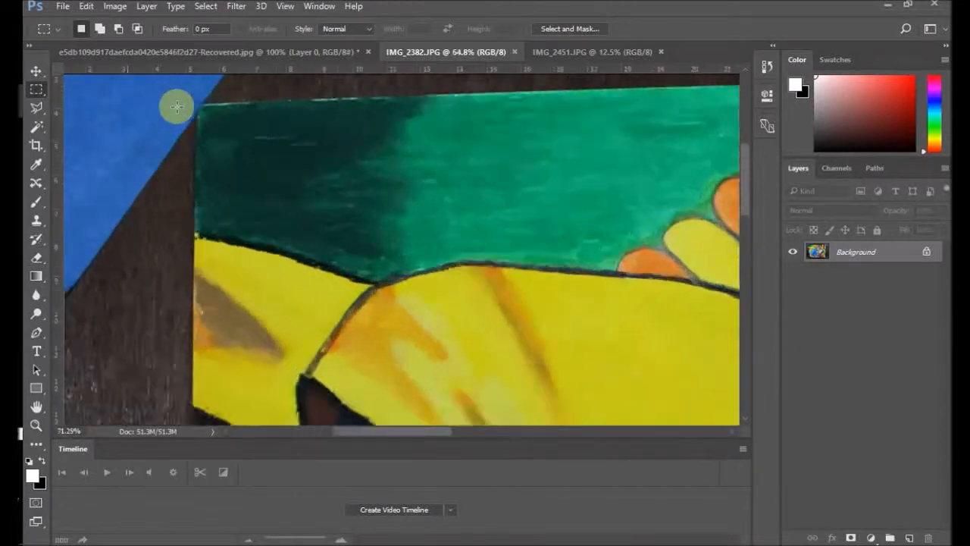
scroll(176, 106, "up", 2)
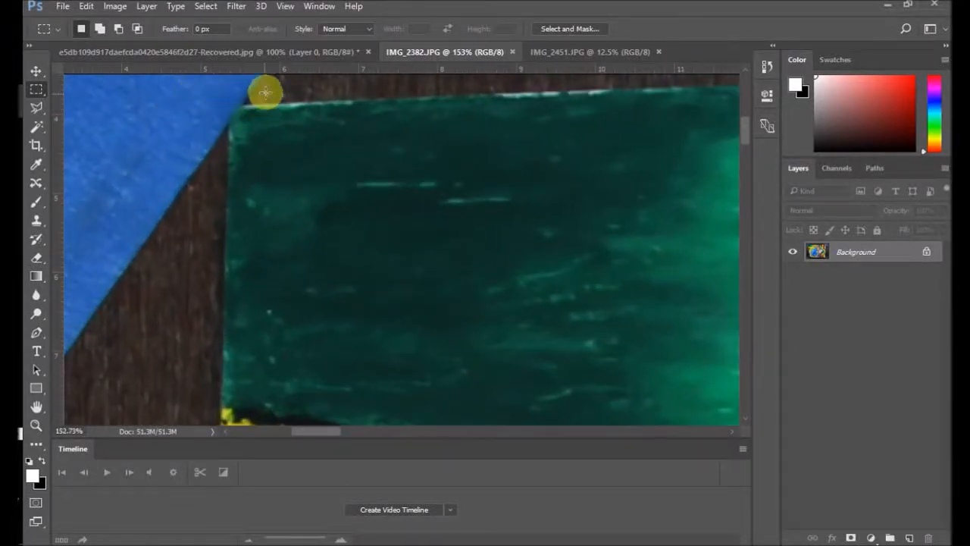
scroll(204, 182, "down", 7)
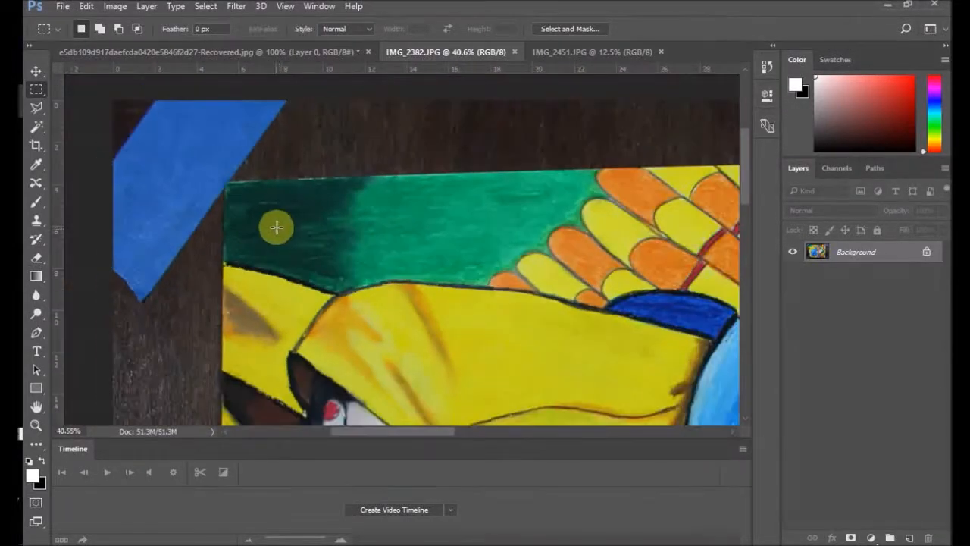
scroll(293, 242, "down", 3)
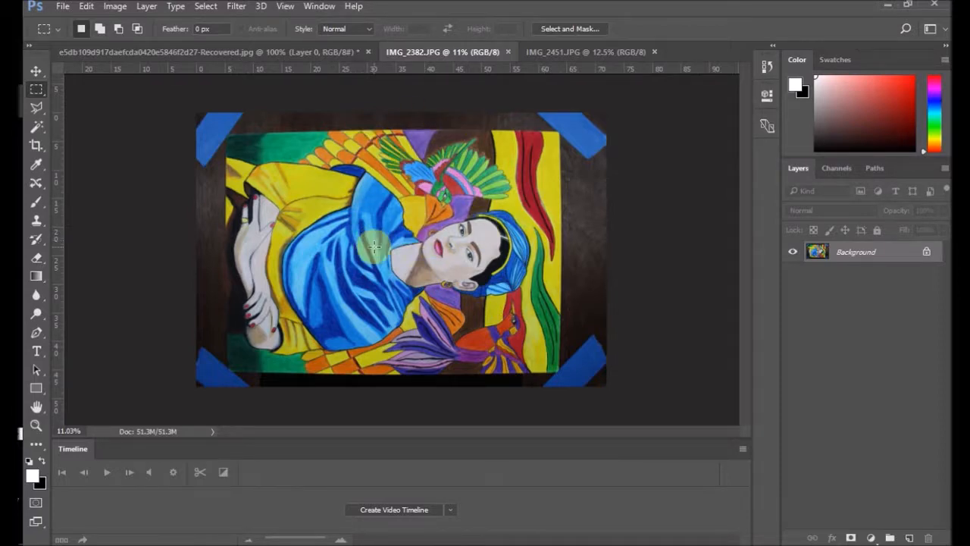
Step: Switch to the File Explorer folder 8x10 COLOR 300 DPI PIYA and show its files as extra large icons
left_click(891, 7)
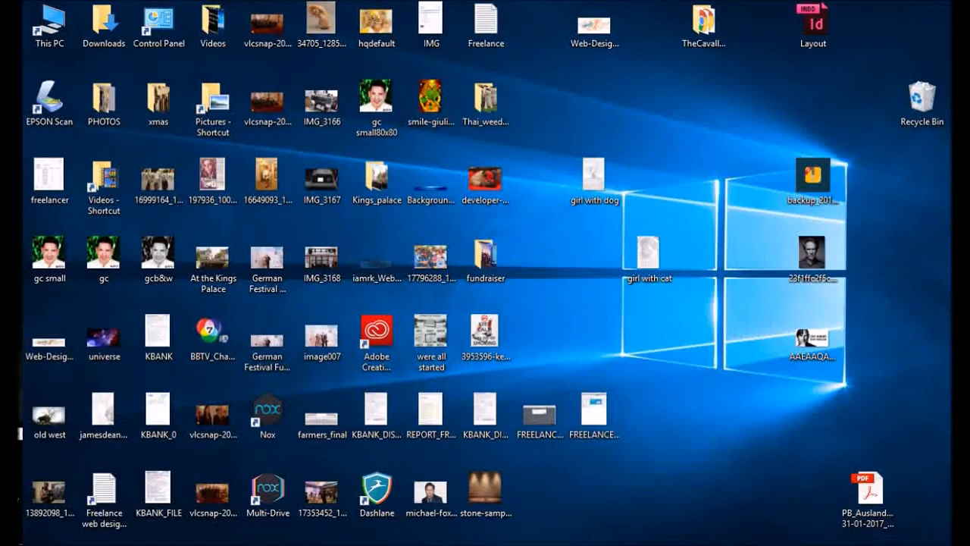
left_click(12, 406)
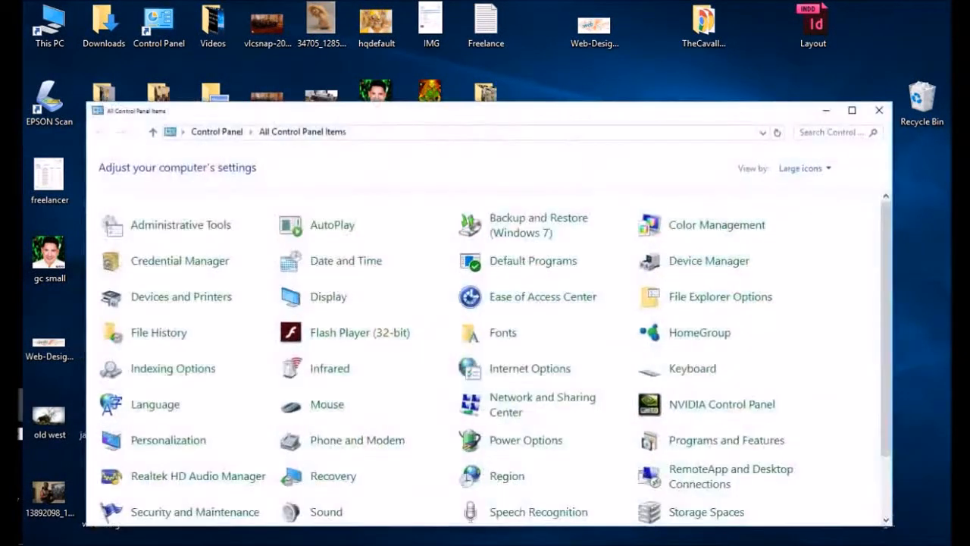
left_click(12, 101)
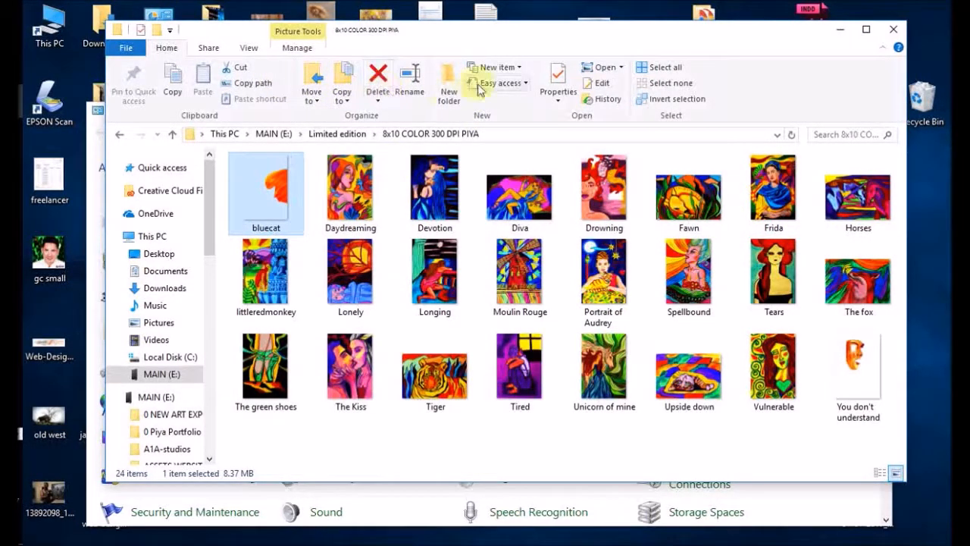
left_click(250, 47)
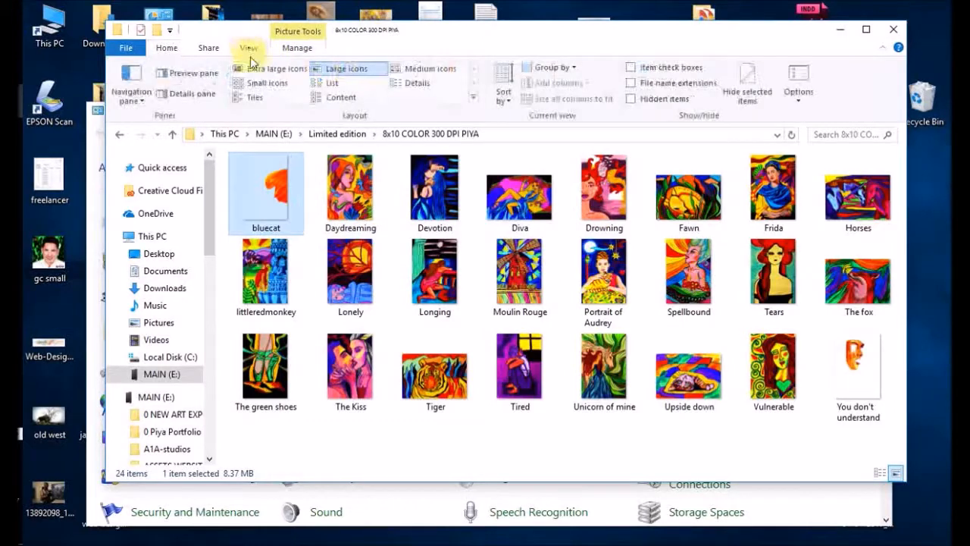
left_click(282, 70)
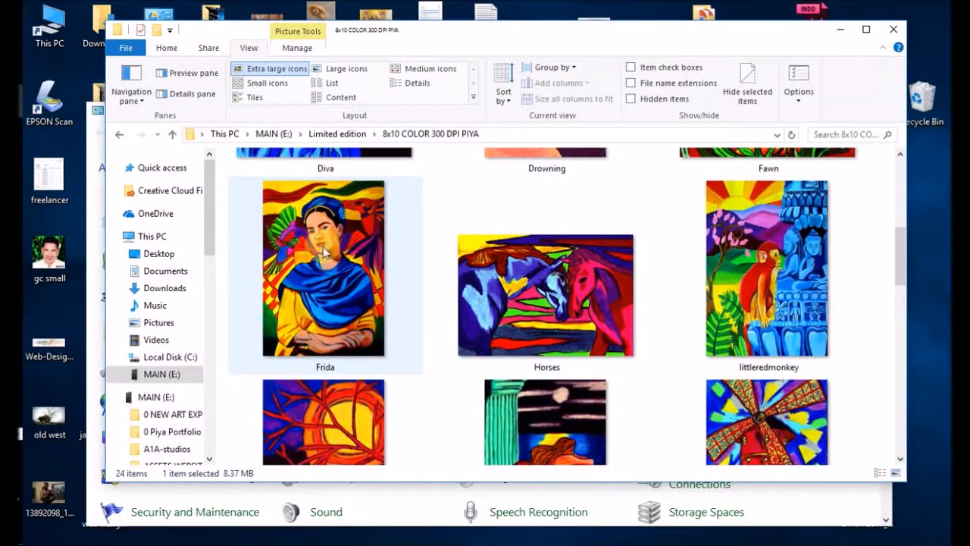
Step: Look through the finished paintings in the folder, including Frida, Horses and littleredmonkey, and return to Photoshop with the folder and Control Panel windows closed
mouse_move(324, 253)
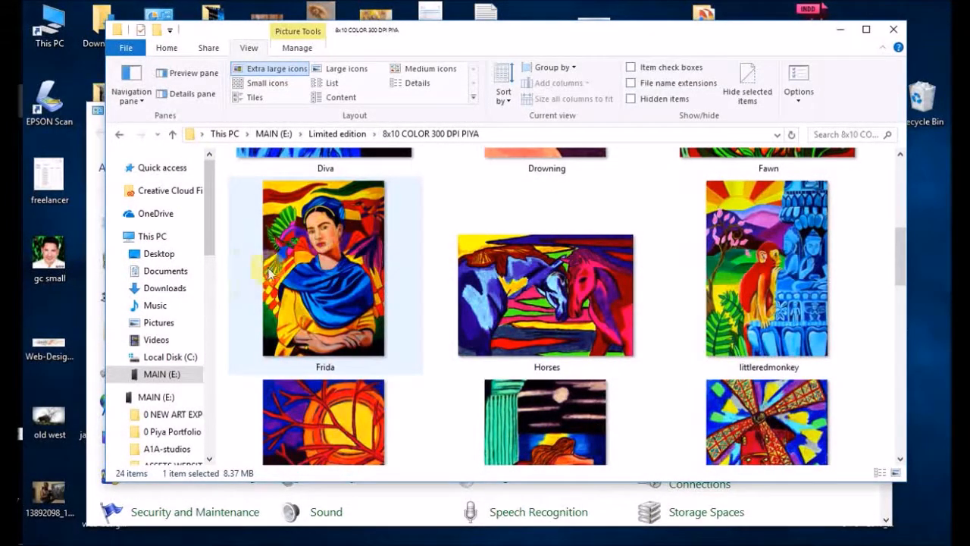
mouse_move(294, 249)
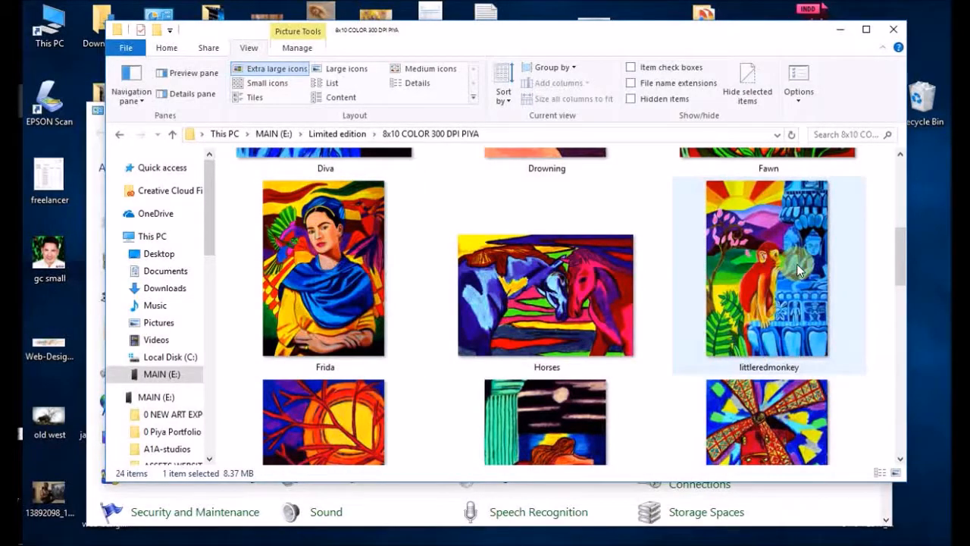
scroll(797, 270, "down", 10)
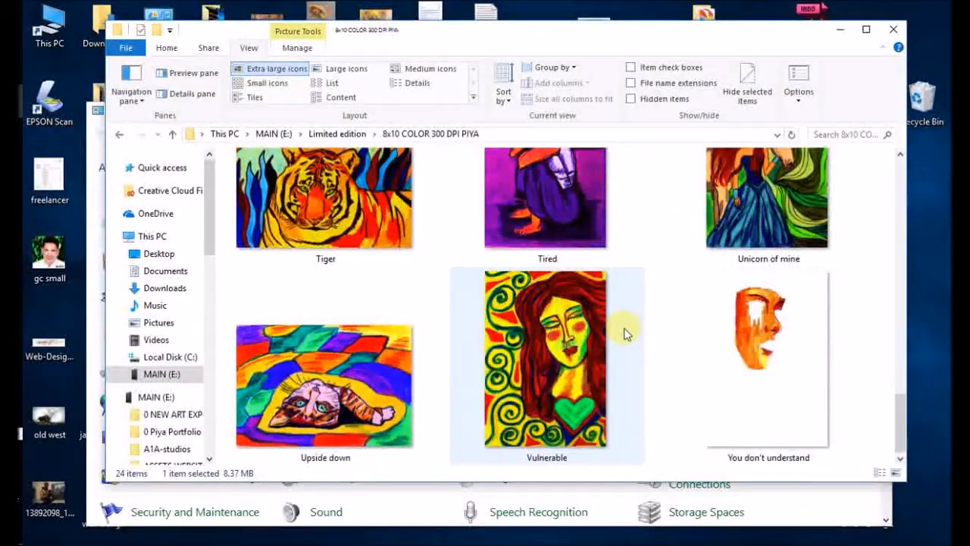
scroll(625, 334, "up", 8)
scroll(626, 333, "down", 8)
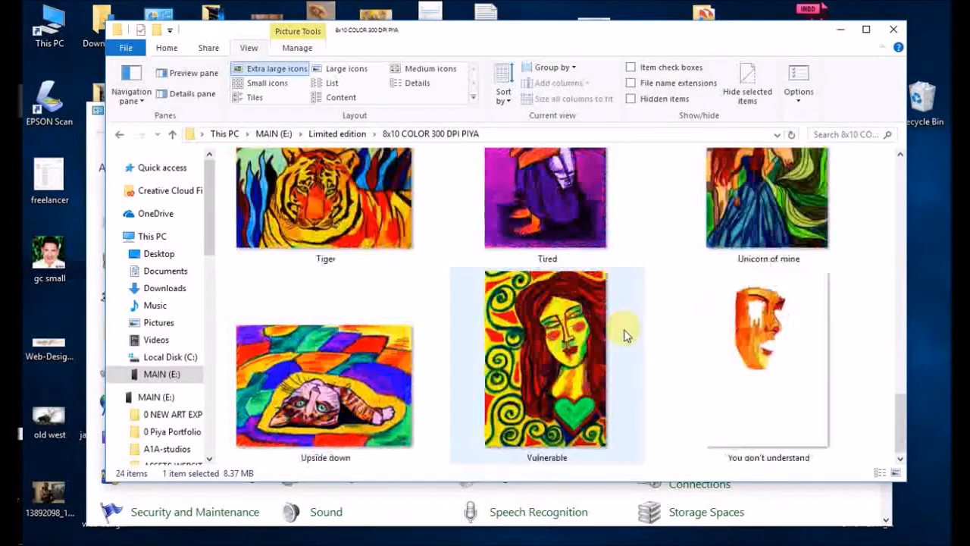
scroll(625, 333, "up", 10)
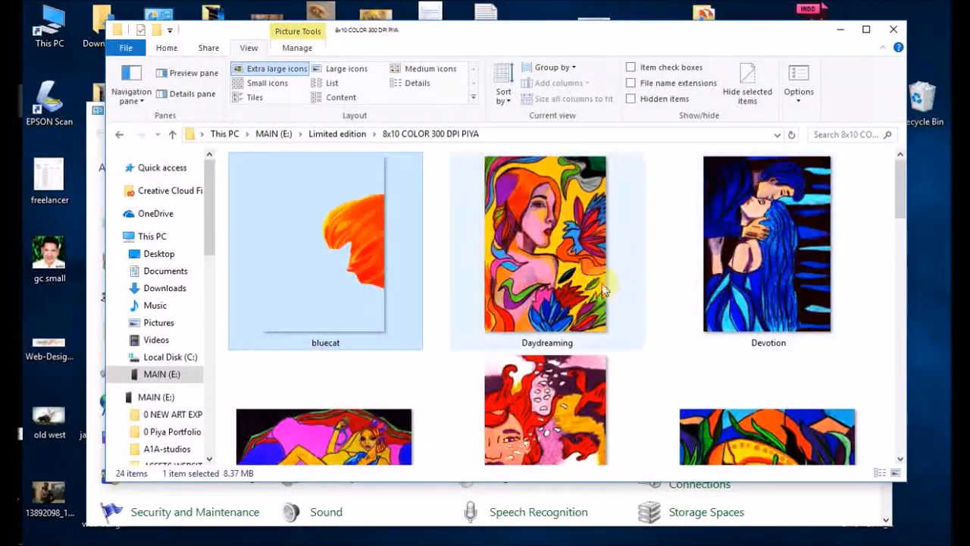
scroll(622, 296, "down", 10)
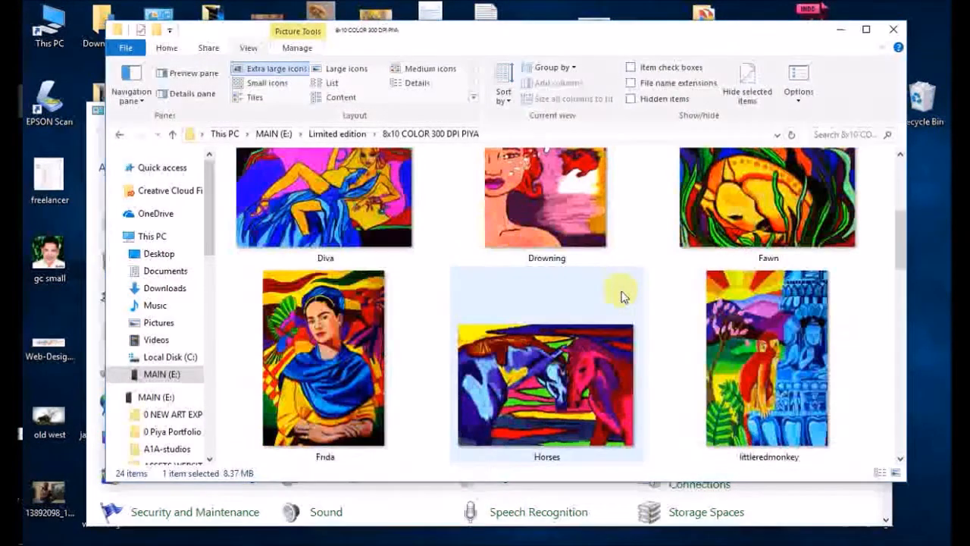
scroll(622, 297, "down", 2)
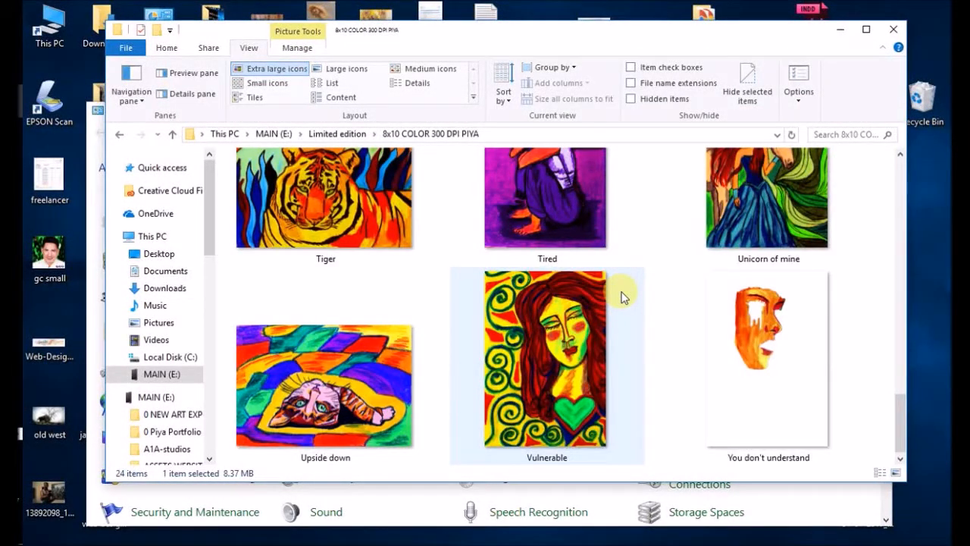
scroll(621, 297, "up", 8)
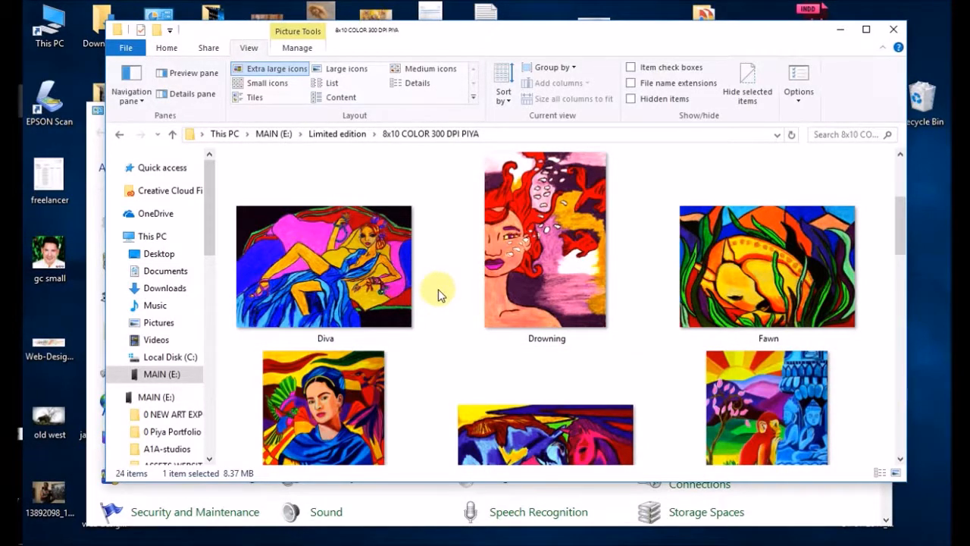
scroll(438, 289, "down", 5)
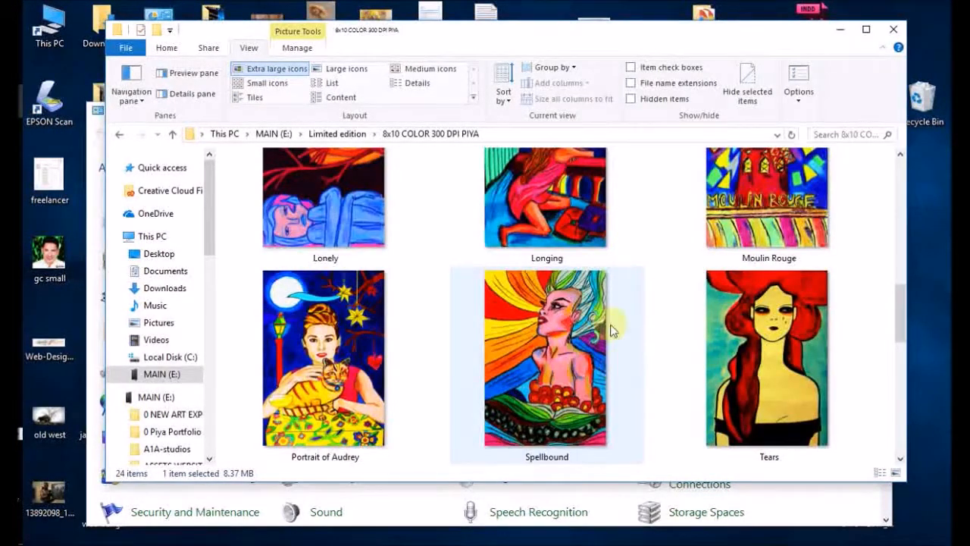
scroll(443, 349, "down", 6)
scroll(455, 341, "up", 12)
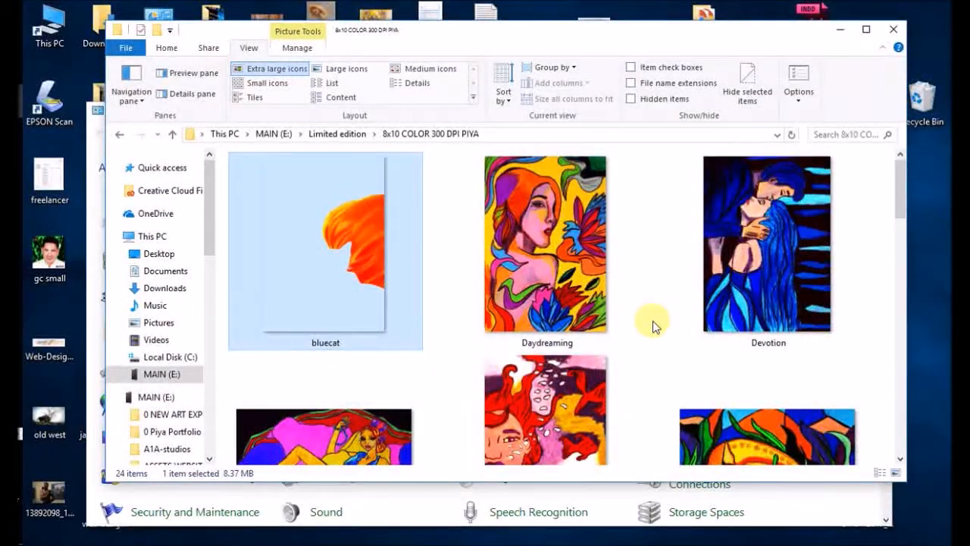
scroll(655, 315, "down", 3)
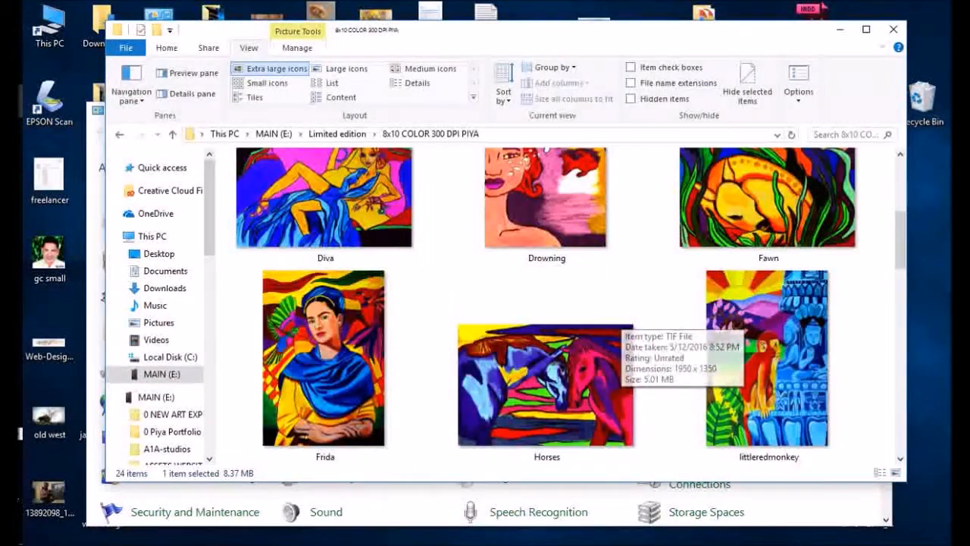
left_click(894, 29)
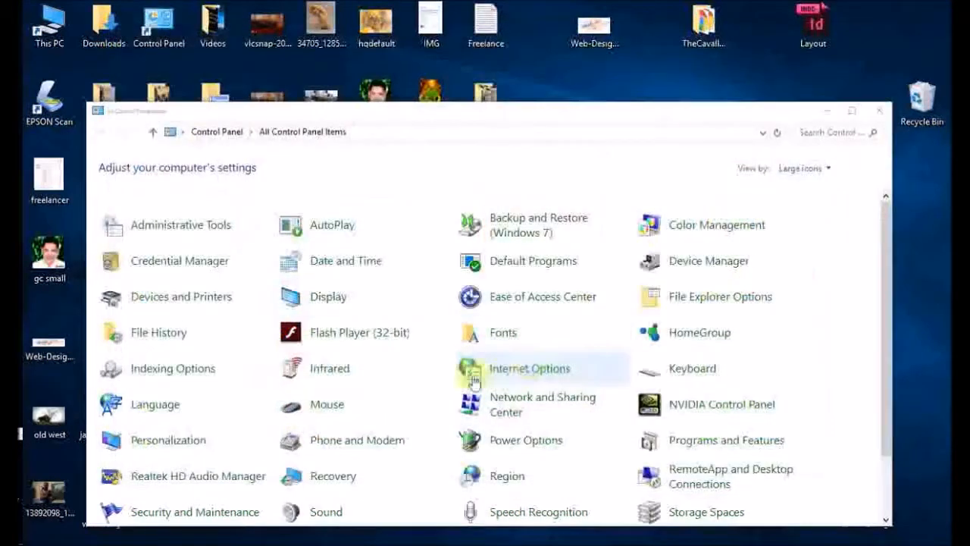
left_click(879, 112)
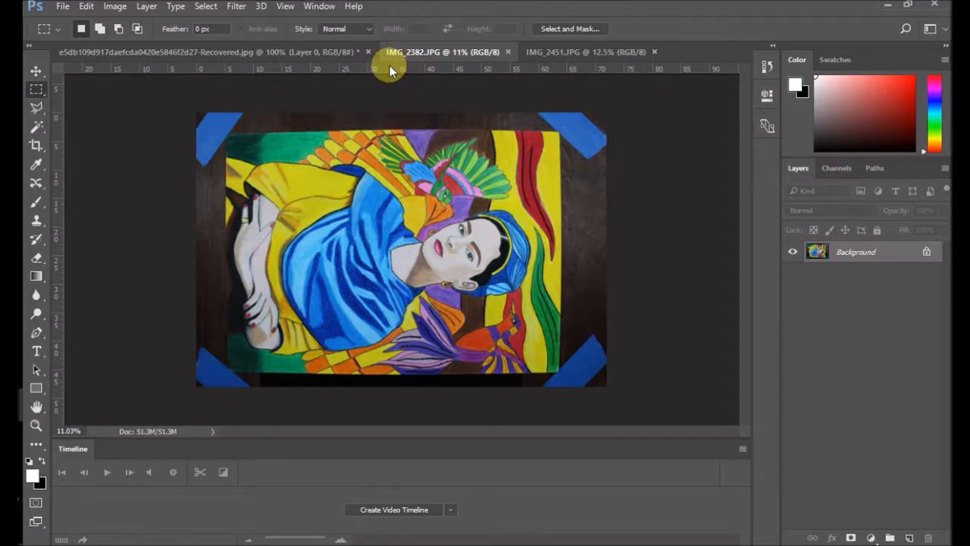
Step: Place two horizontal and two vertical ruler guides along the four edges of the painting in IMG_2382
left_click_drag(389, 69, 387, 135)
left_click_drag(396, 70, 397, 369)
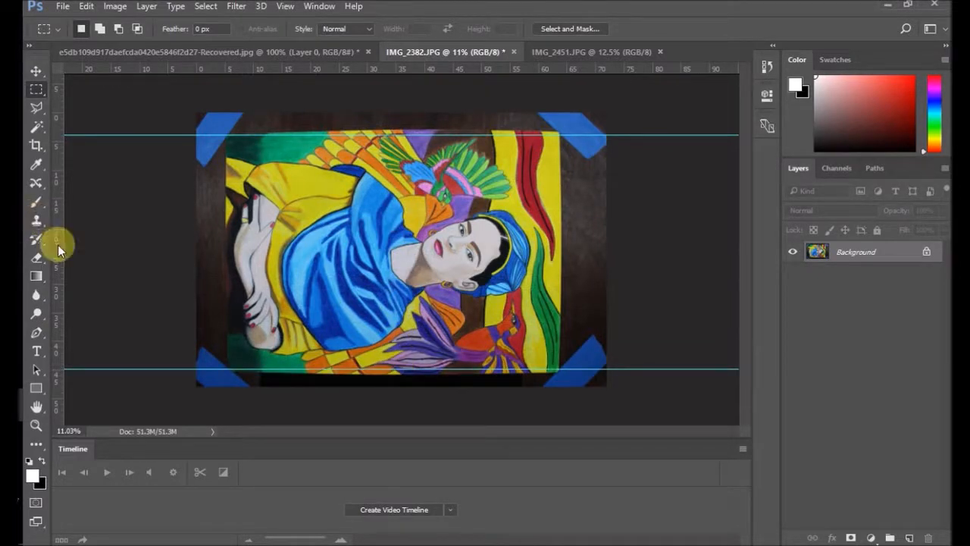
left_click_drag(55, 244, 227, 228)
left_click_drag(66, 252, 560, 272)
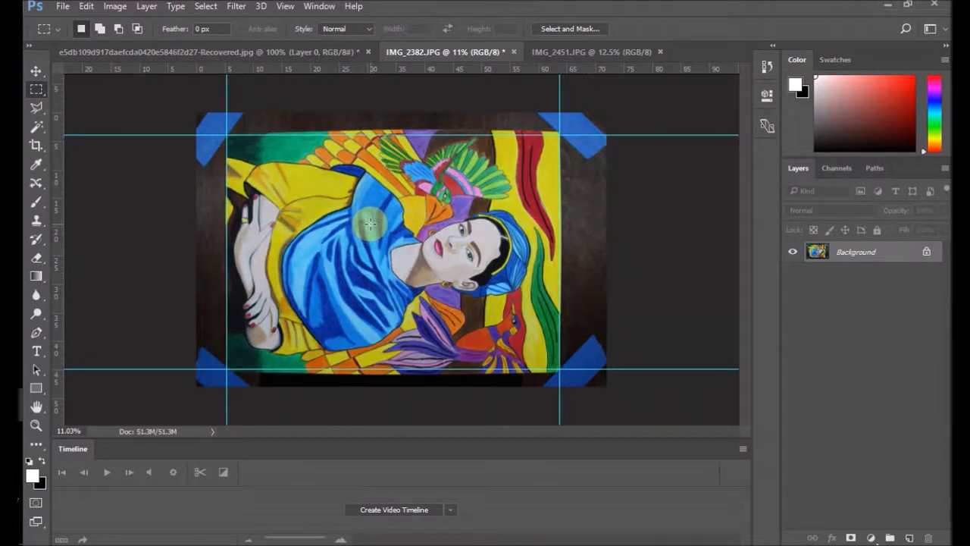
Step: Examine up close how the painting's lower-left, upper-left and upper-right corners and its upper edge line up with the guides
scroll(244, 390, "up", 8)
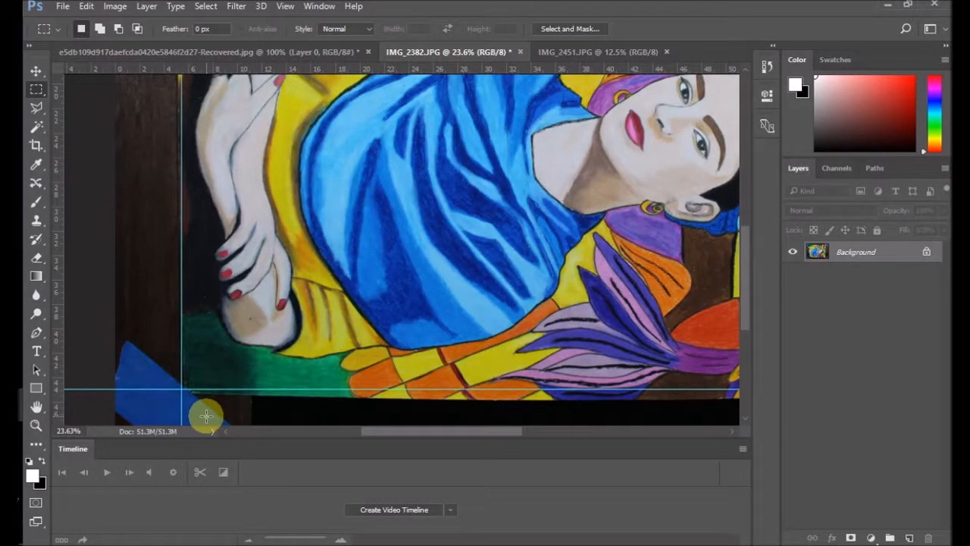
scroll(207, 415, "up", 8)
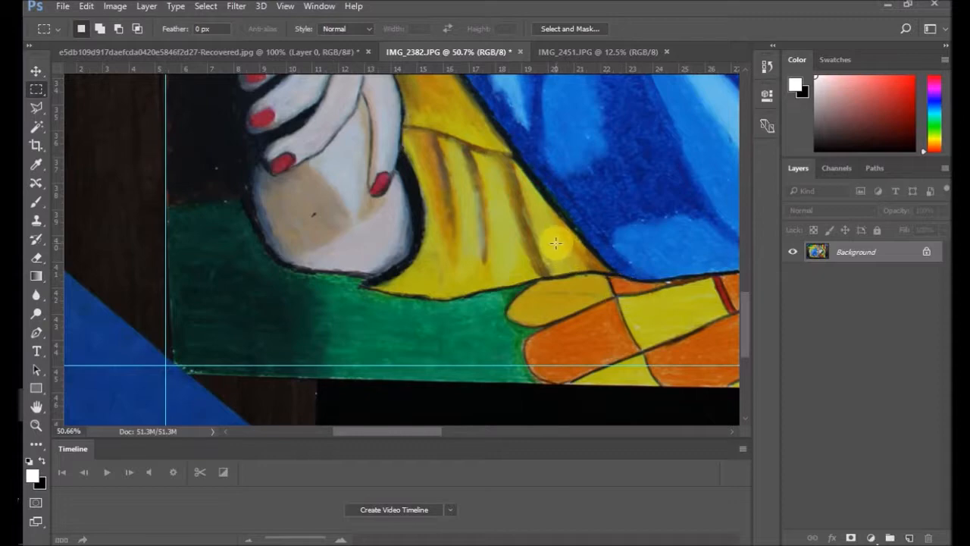
mouse_move(747, 309)
left_mouse_down()
mouse_move(754, 170)
mouse_move(743, 130)
mouse_move(744, 140)
left_mouse_up()
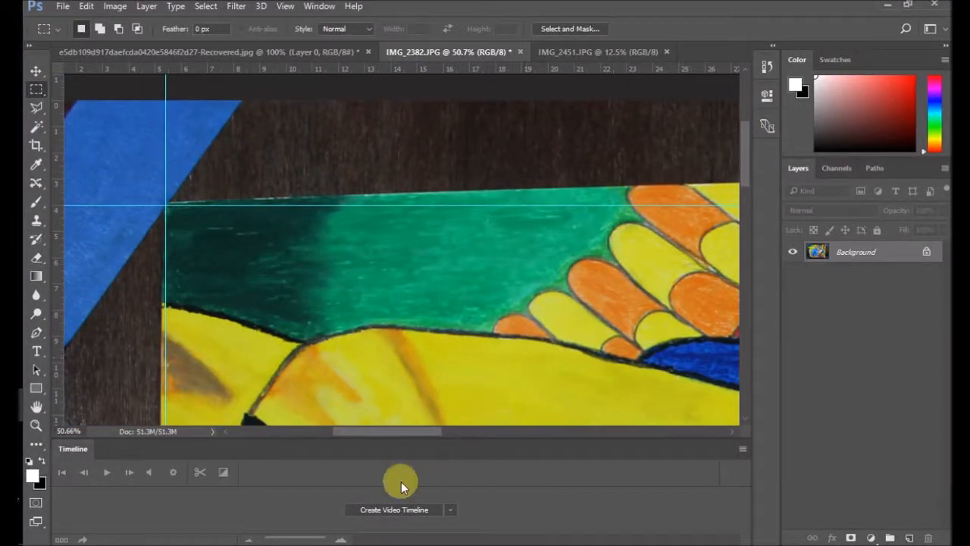
mouse_move(399, 432)
left_mouse_down()
mouse_move(573, 433)
mouse_move(561, 433)
left_mouse_up()
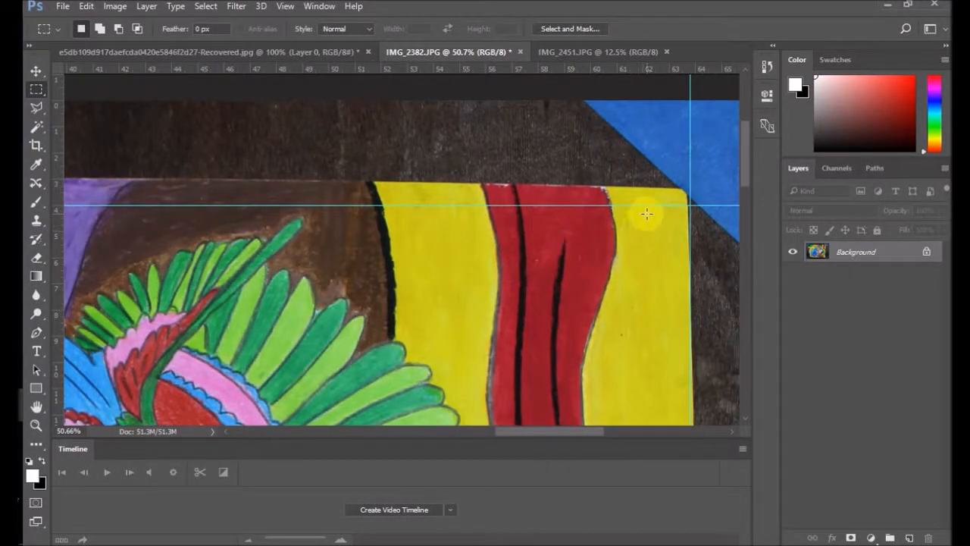
left_click_drag(582, 432, 536, 409)
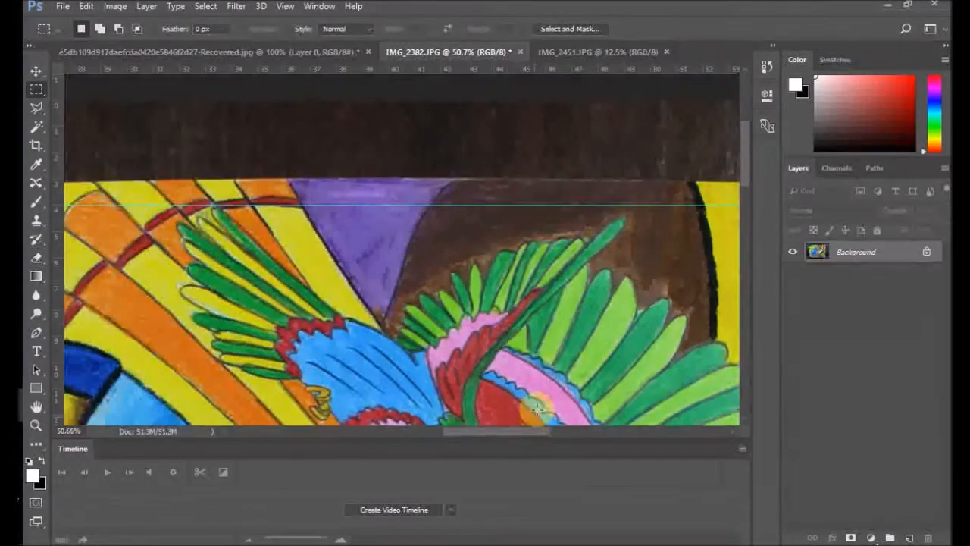
scroll(459, 312, "down", 5)
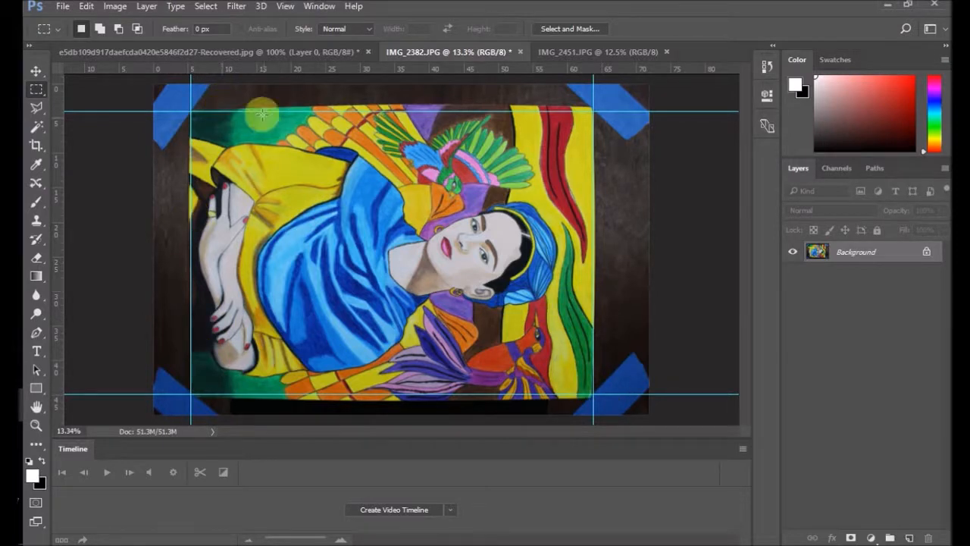
left_click(88, 7)
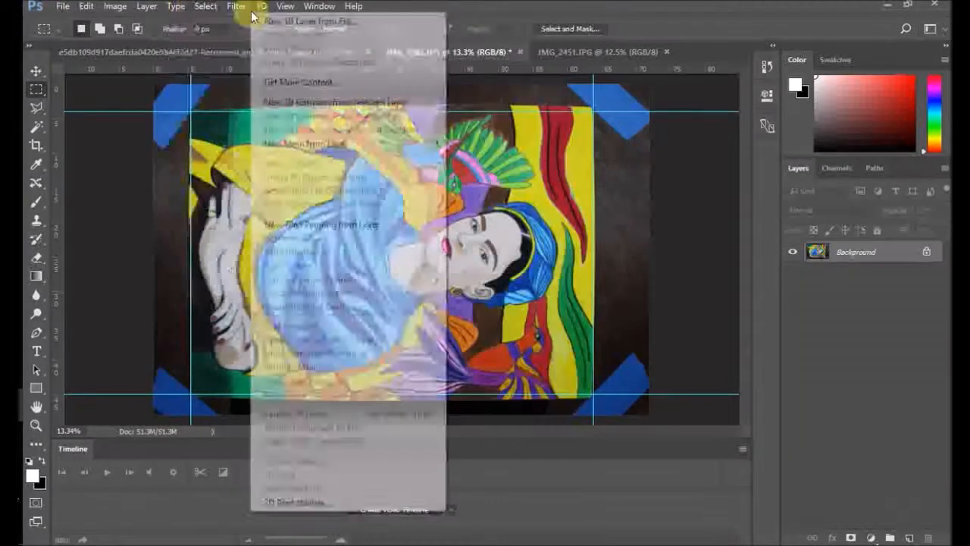
mouse_move(208, 8)
left_click(206, 20)
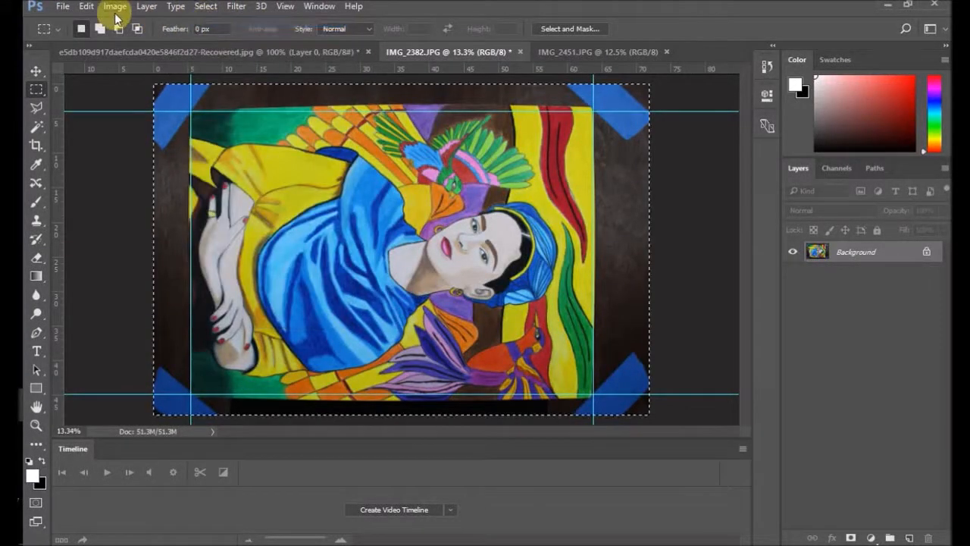
left_click(86, 6)
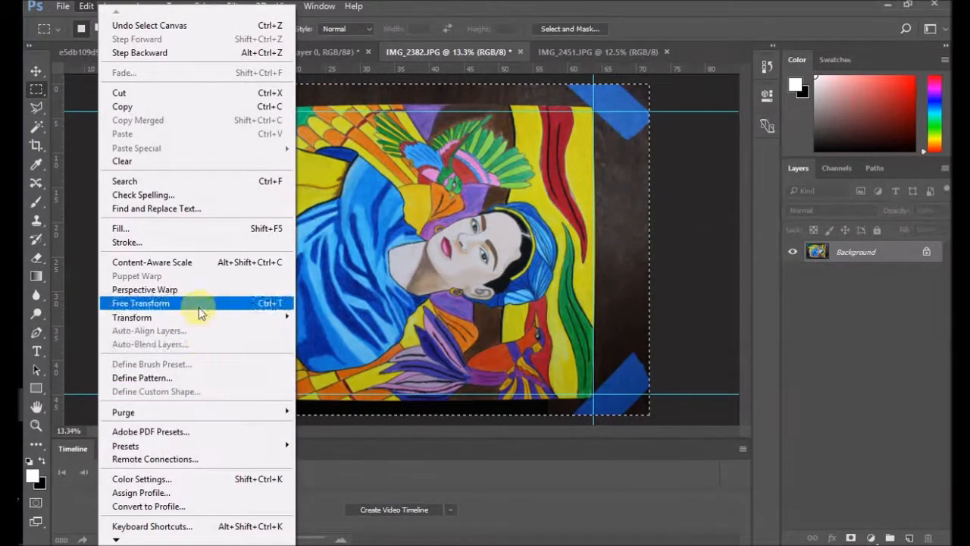
mouse_move(201, 322)
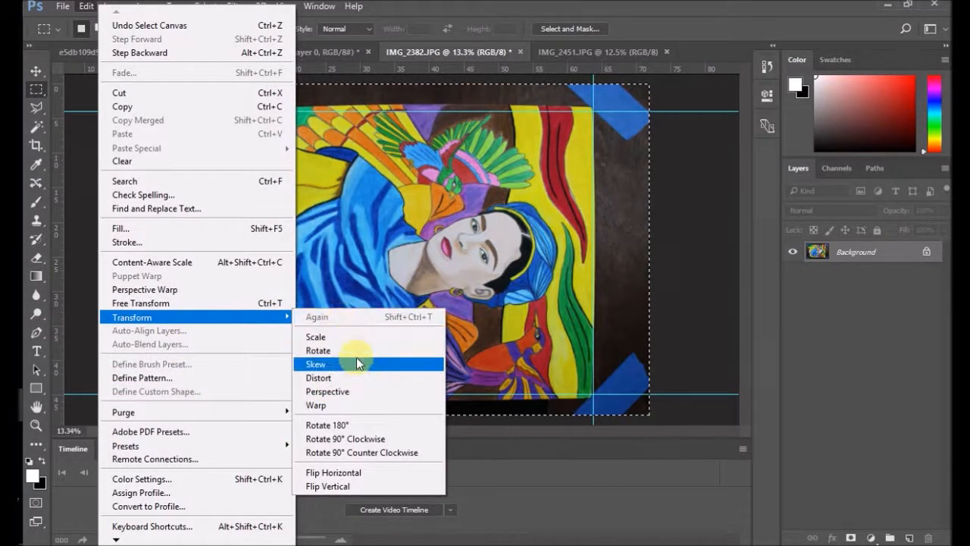
left_click(355, 378)
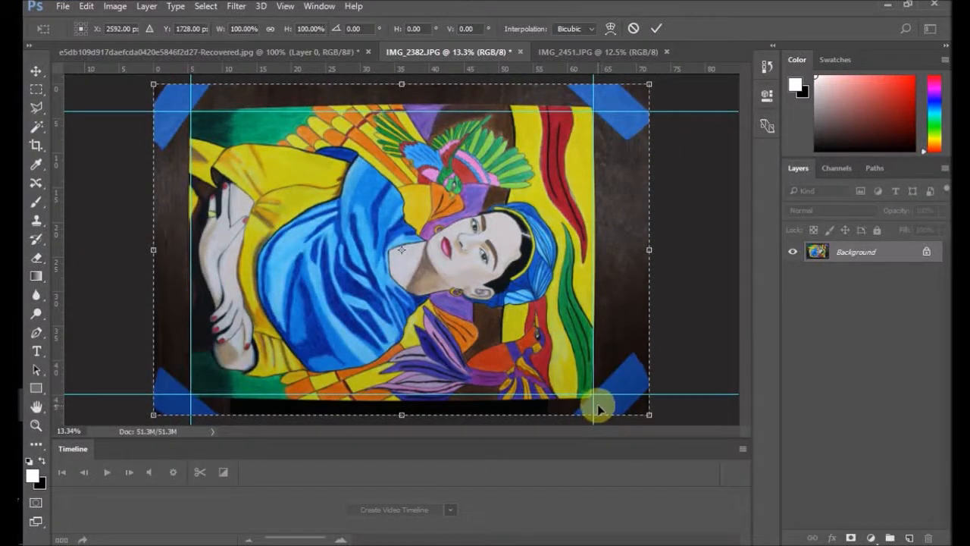
Step: Leave the transform and shift the vertical guide at the painting's right edge slightly inward to meet the painting's lower-right corner
scroll(595, 402, "up", 3)
scroll(594, 408, "up", 8)
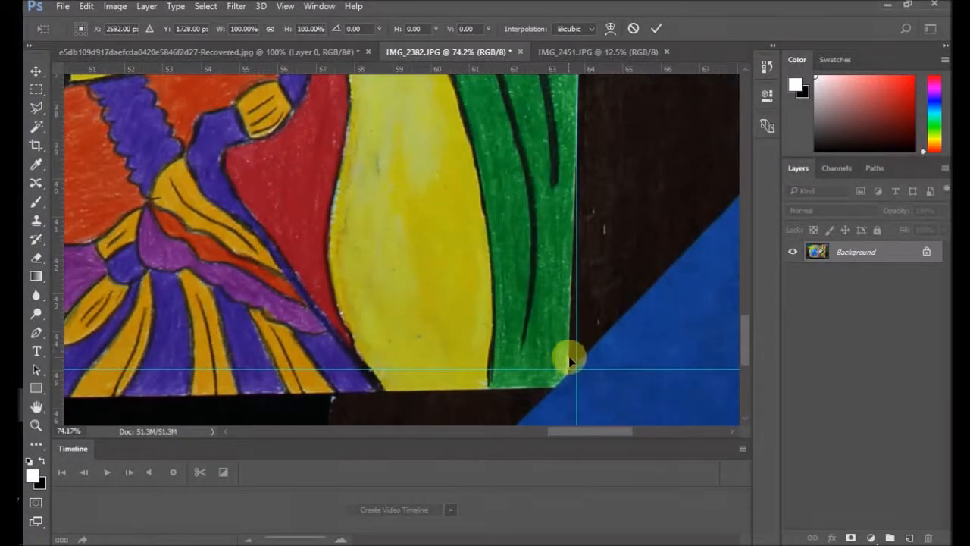
scroll(598, 275, "down", 5)
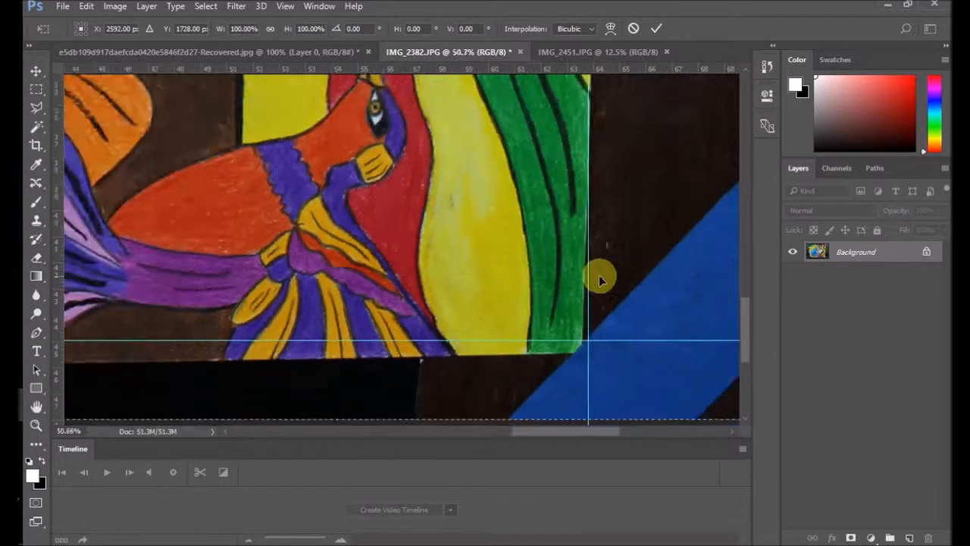
scroll(597, 261, "down", 4)
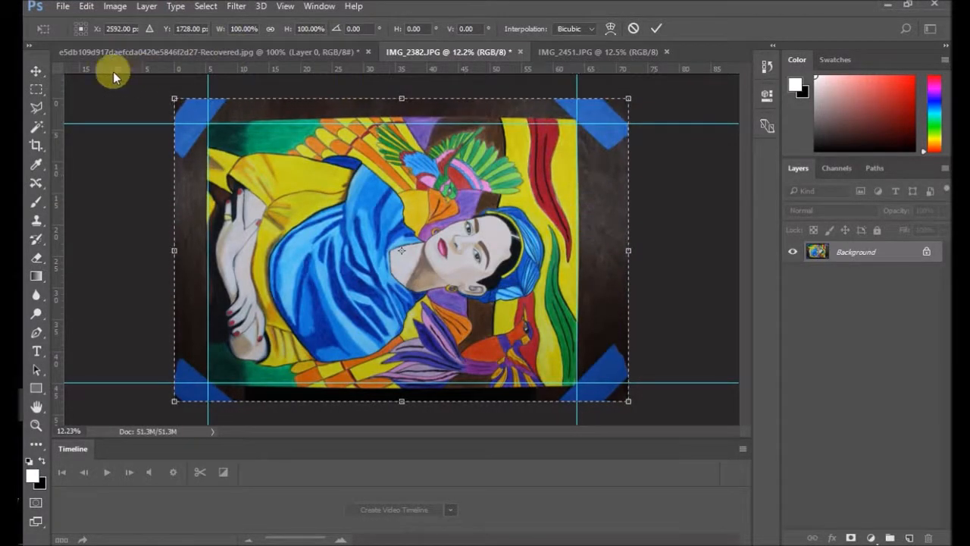
left_click(36, 70)
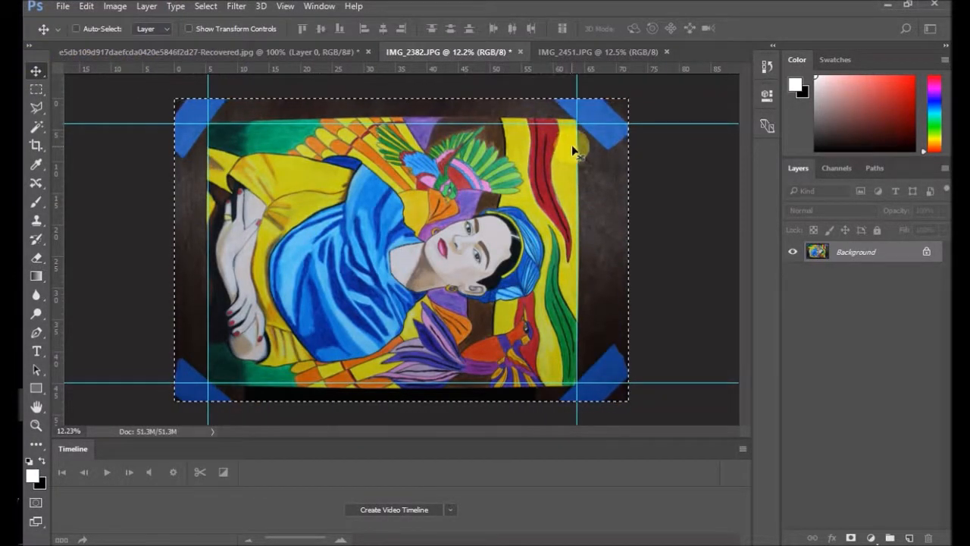
left_click_drag(576, 148, 574, 148)
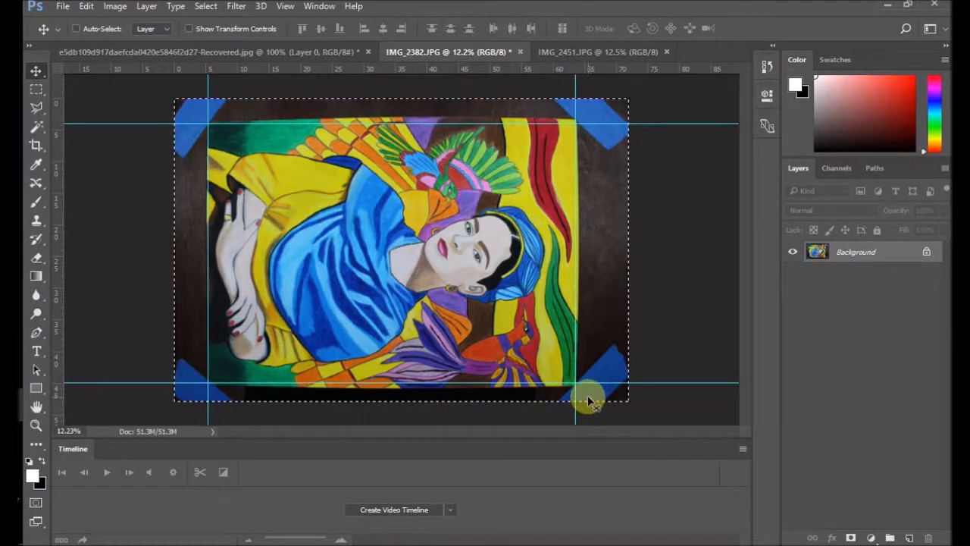
scroll(576, 382, "up", 3)
scroll(602, 406, "up", 2)
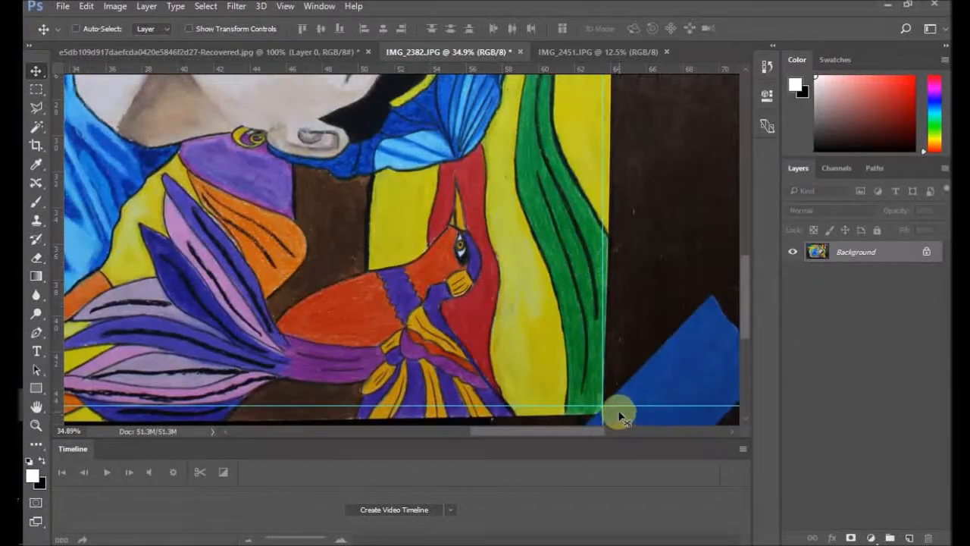
scroll(620, 419, "down", 1)
scroll(175, 108, "down", 4)
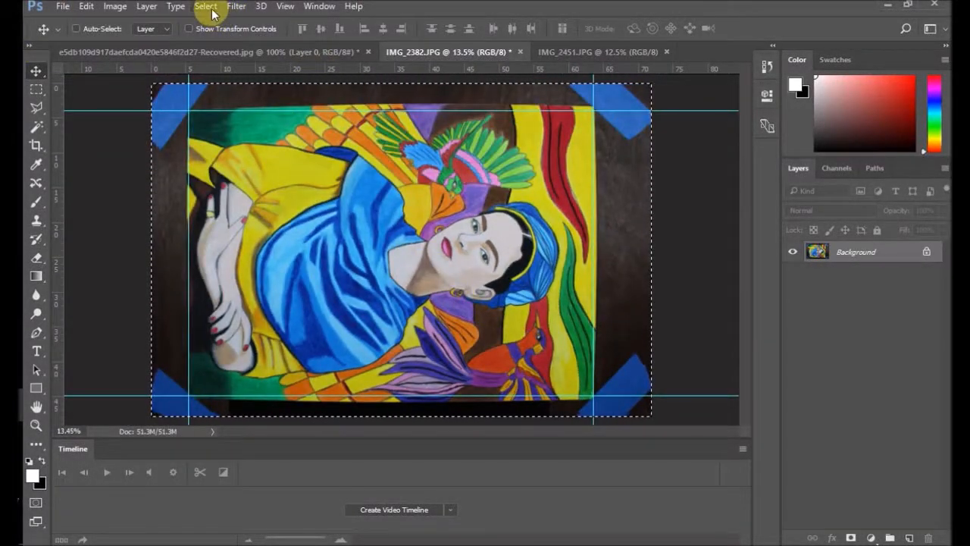
Step: Select the entire IMG_2382 canvas and start a Distort transform on it
left_click(205, 6)
left_click(209, 21)
left_click(87, 6)
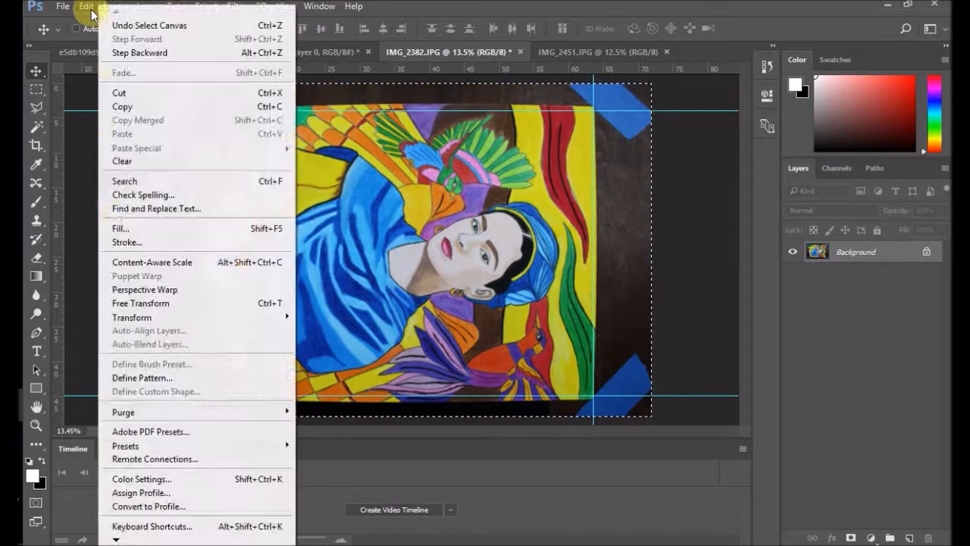
mouse_move(255, 320)
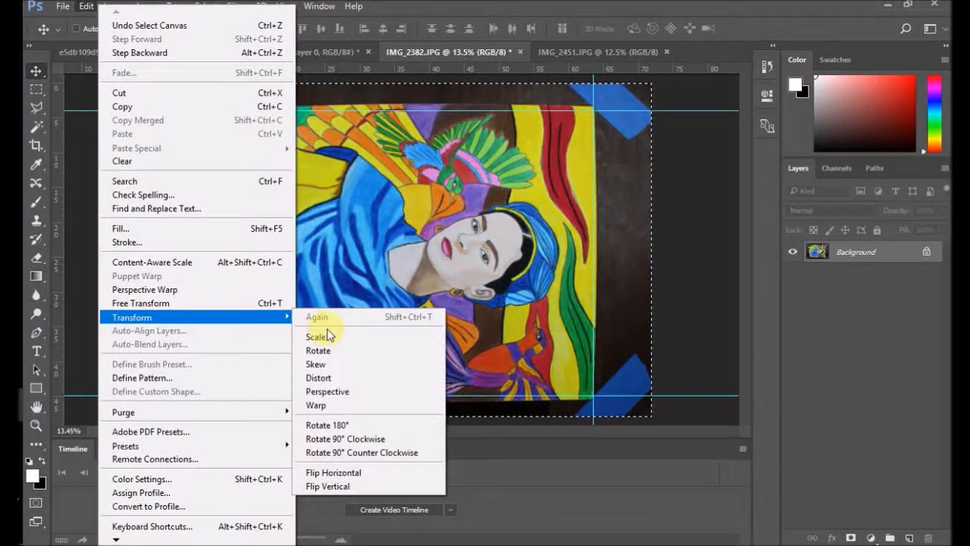
left_click(346, 377)
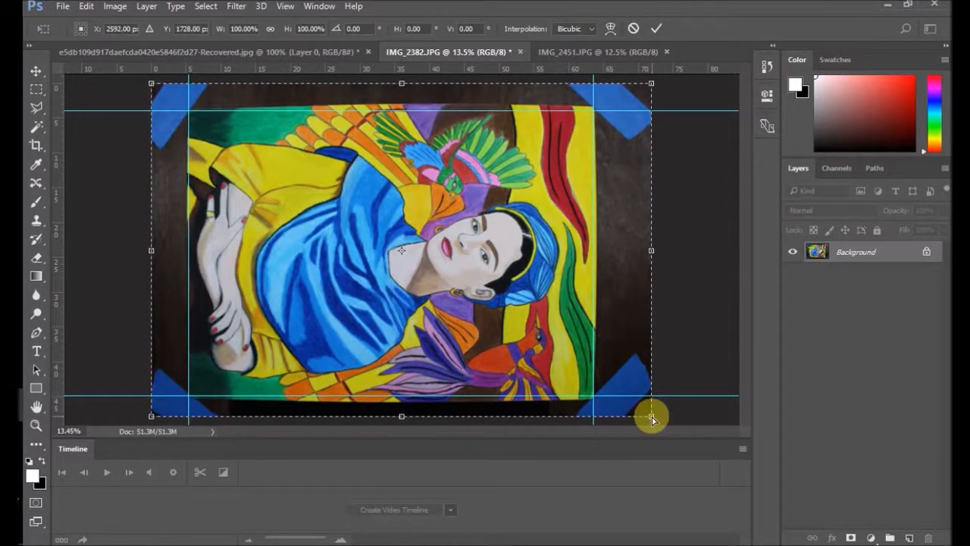
Step: Try to pull the photo's lower-right corner slightly outward with the Distort transform, comparing the painting's corner with the guides
left_click_drag(656, 417, 659, 415)
scroll(590, 410, "up", 3)
scroll(589, 410, "up", 4)
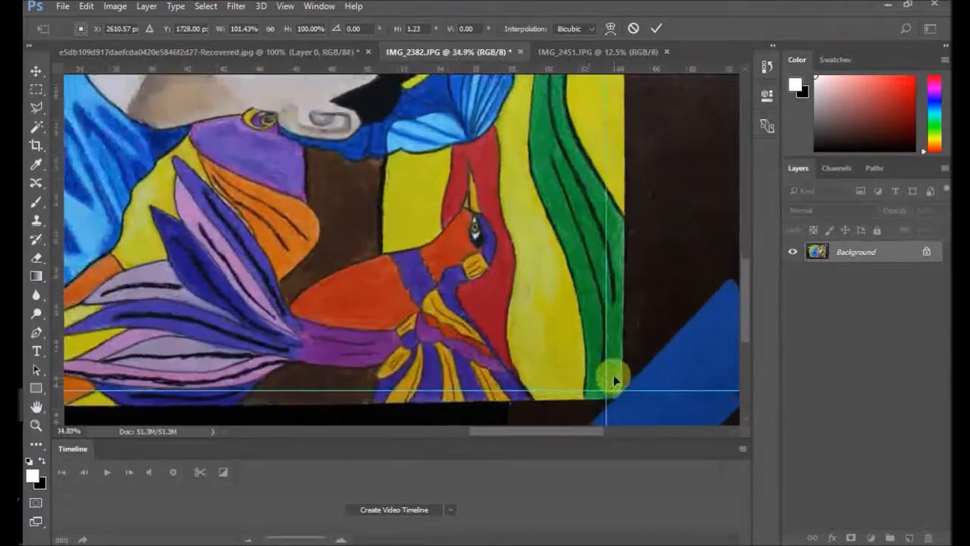
scroll(621, 384, "down", 3)
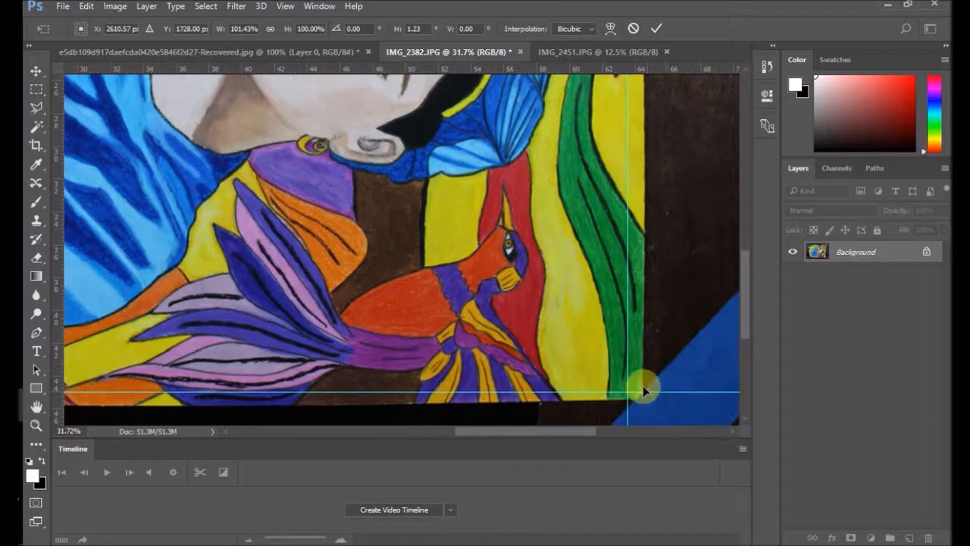
scroll(640, 370, "down", 4)
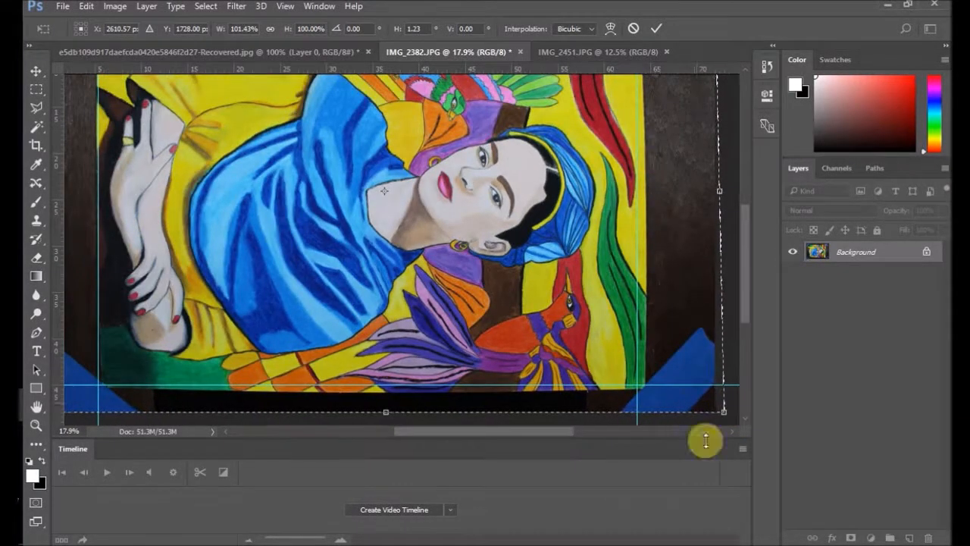
left_click_drag(719, 412, 715, 413)
Step: Examine up close how the painting's lower-right corner and right edge line up with the guides
scroll(645, 390, "up", 6)
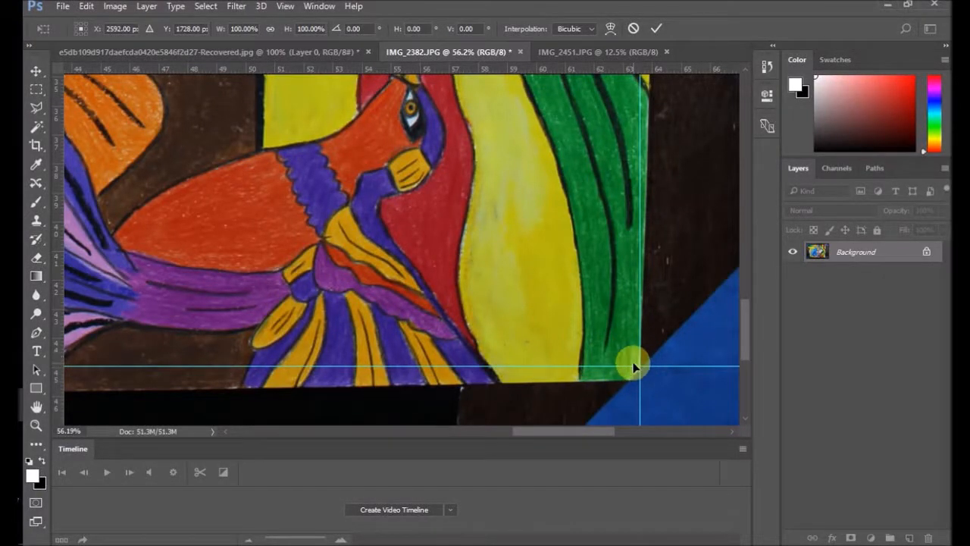
scroll(660, 372, "down", 3)
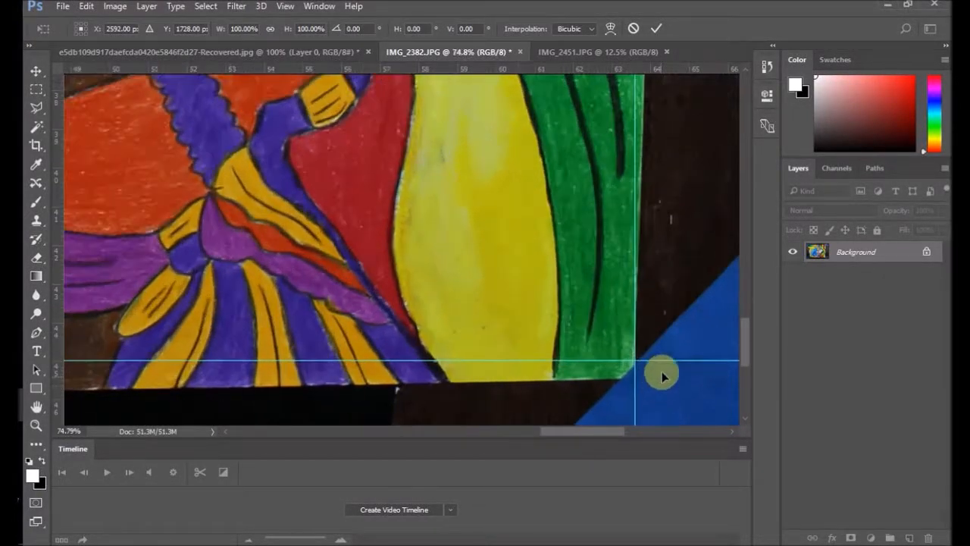
scroll(666, 308, "down", 5)
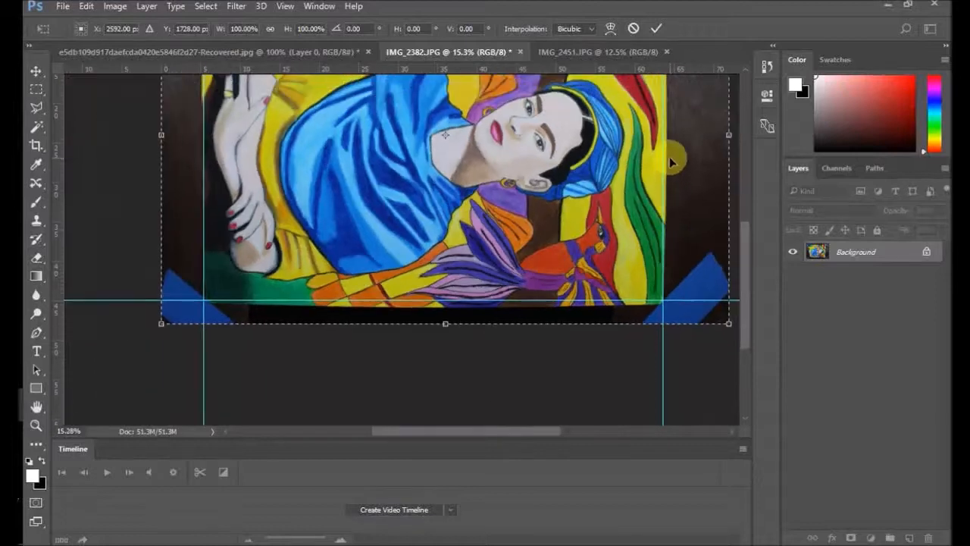
scroll(579, 254, "up", 8)
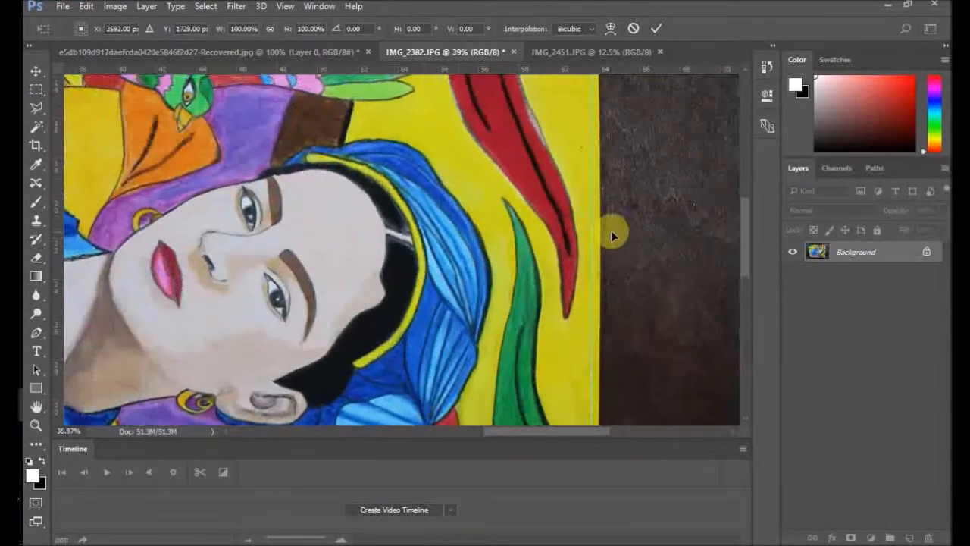
scroll(595, 256, "up", 2)
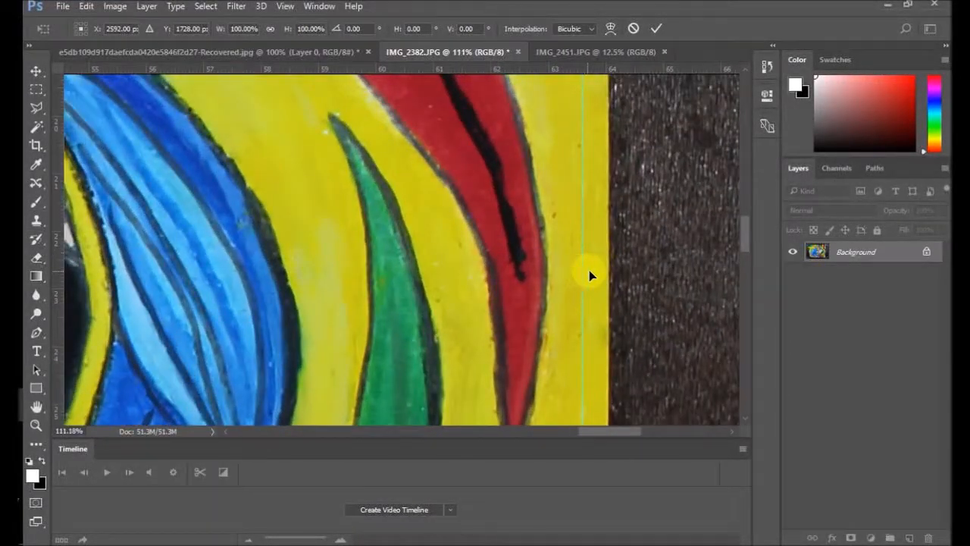
scroll(633, 266, "down", 3)
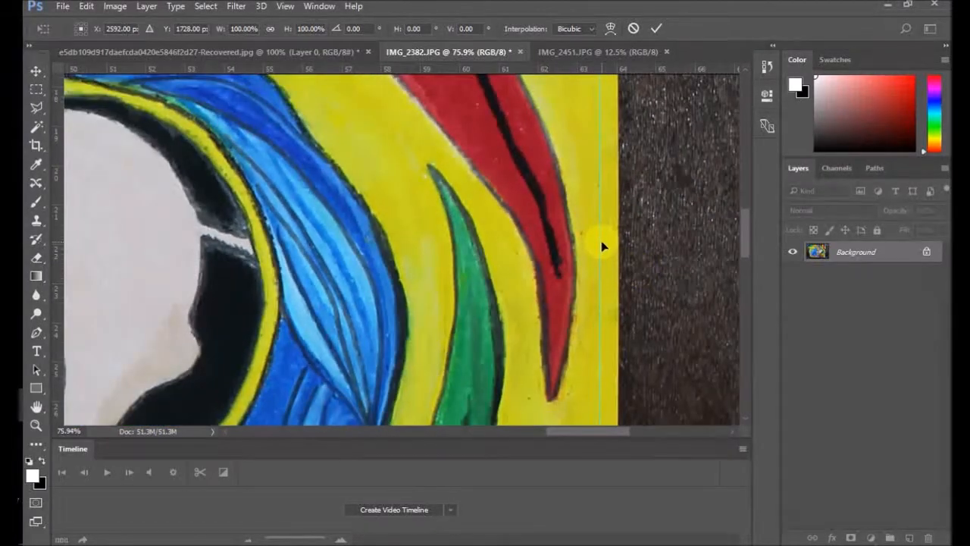
scroll(626, 237, "down", 5)
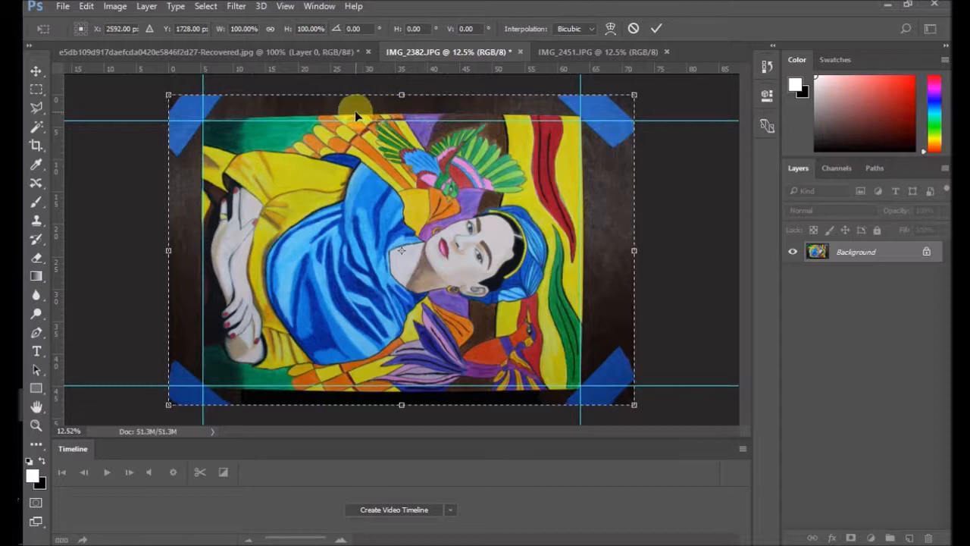
Step: Try to distort the photo by its upper edge's midpoint and its upper-right corner
left_click_drag(404, 96, 403, 101)
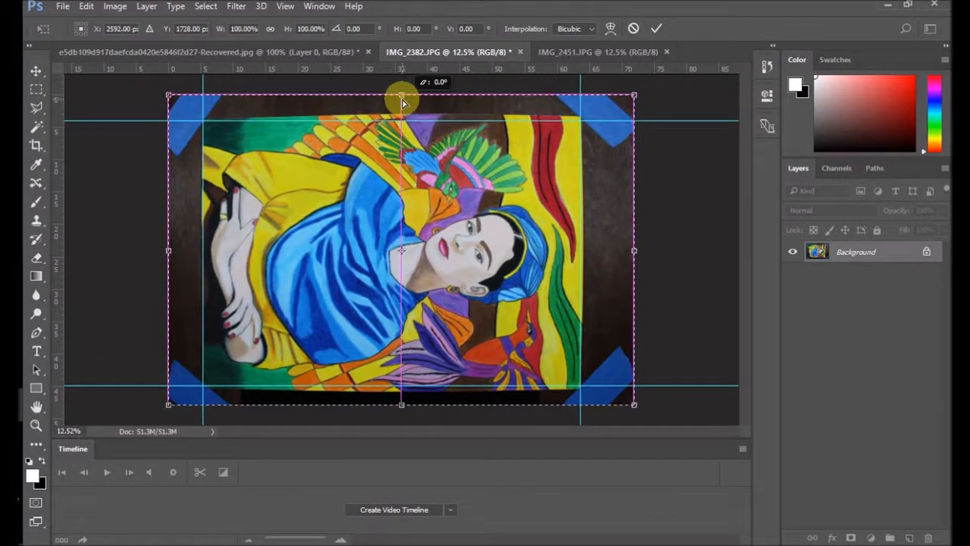
left_click_drag(403, 102, 404, 101)
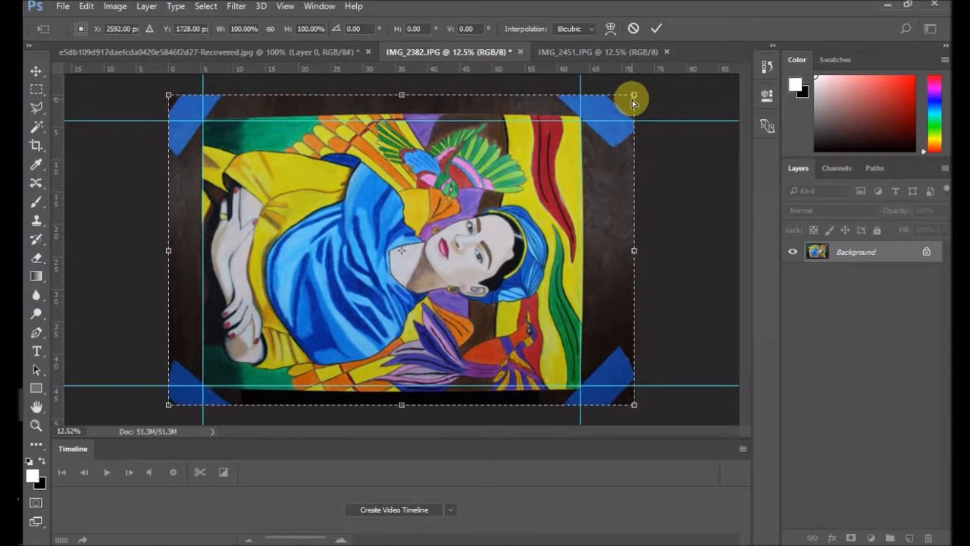
mouse_move(635, 100)
left_mouse_down()
mouse_move(642, 105)
mouse_move(633, 101)
left_mouse_up()
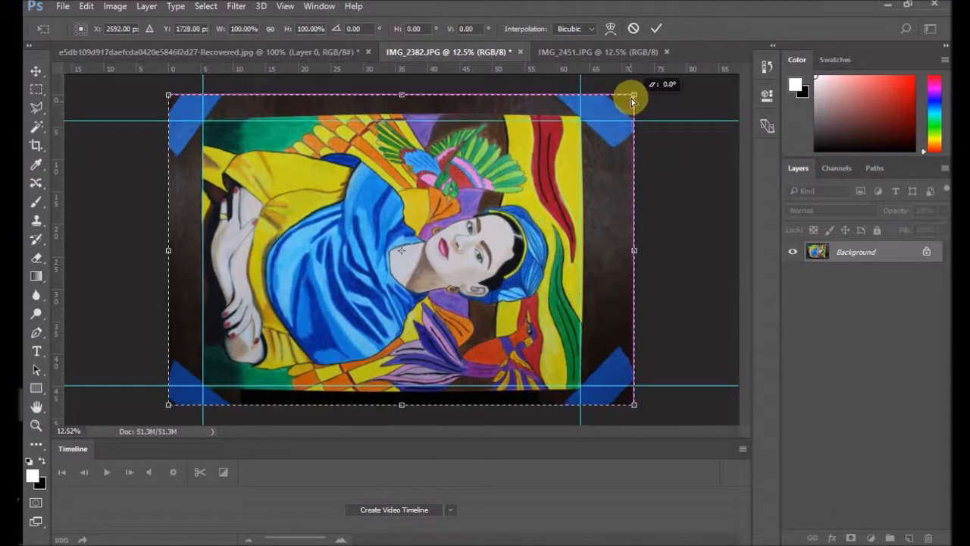
Step: Examine up close how the painting's upper-right, upper-left and lower-left corners line up with the guides during the transform
scroll(598, 125, "up", 15)
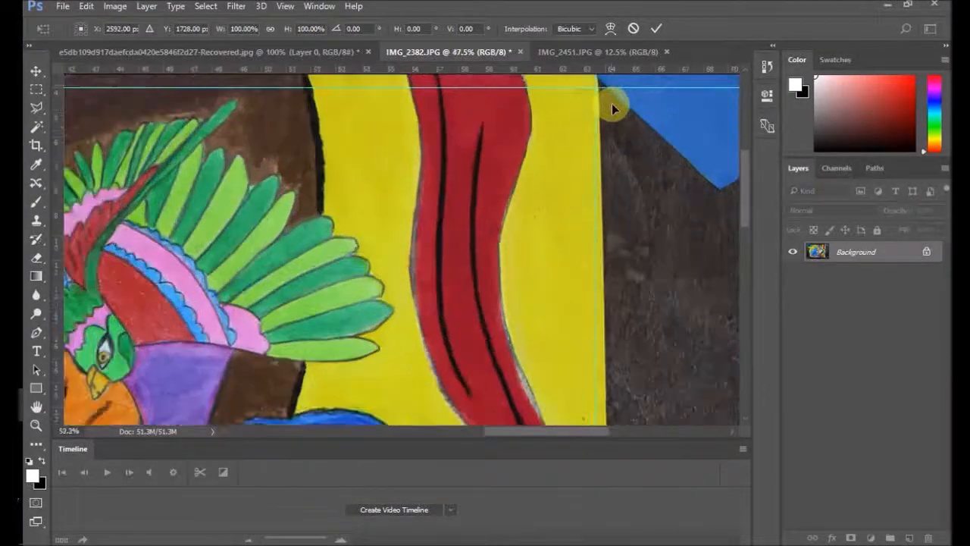
scroll(605, 108, "down", 8)
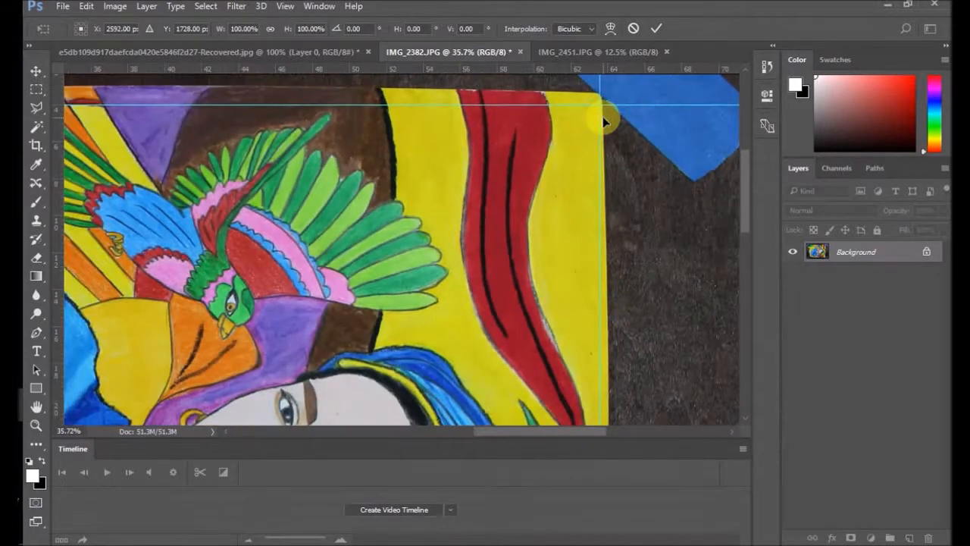
scroll(454, 256, "down", 5)
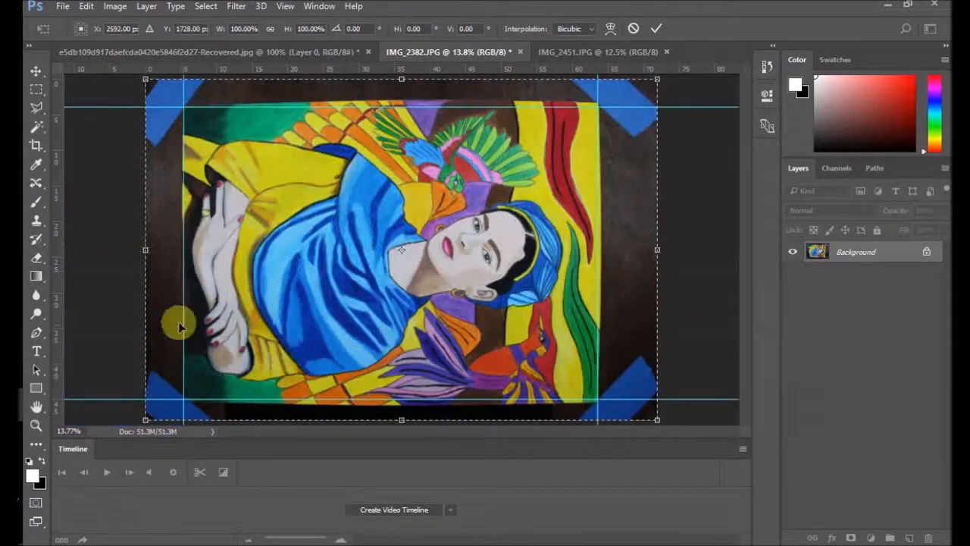
scroll(144, 125, "up", 7)
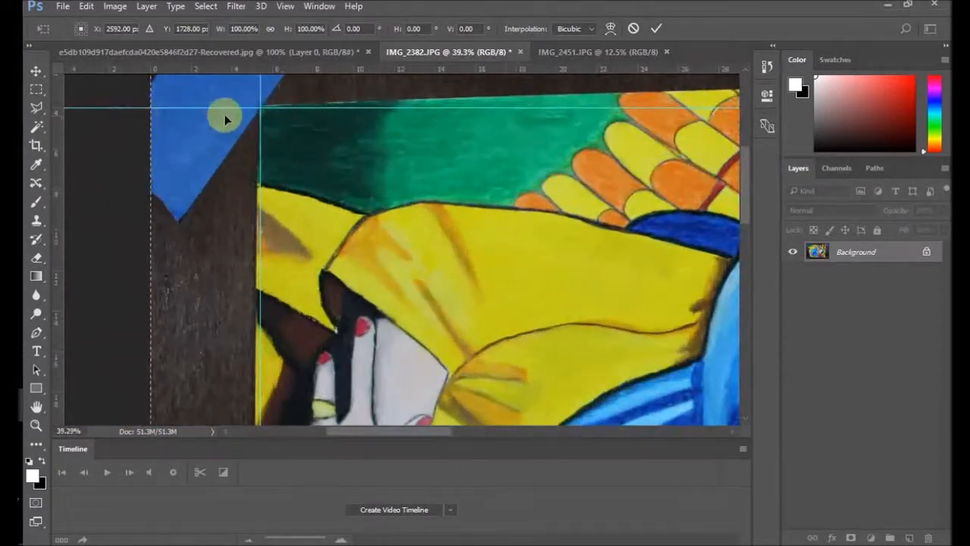
scroll(327, 134, "down", 6)
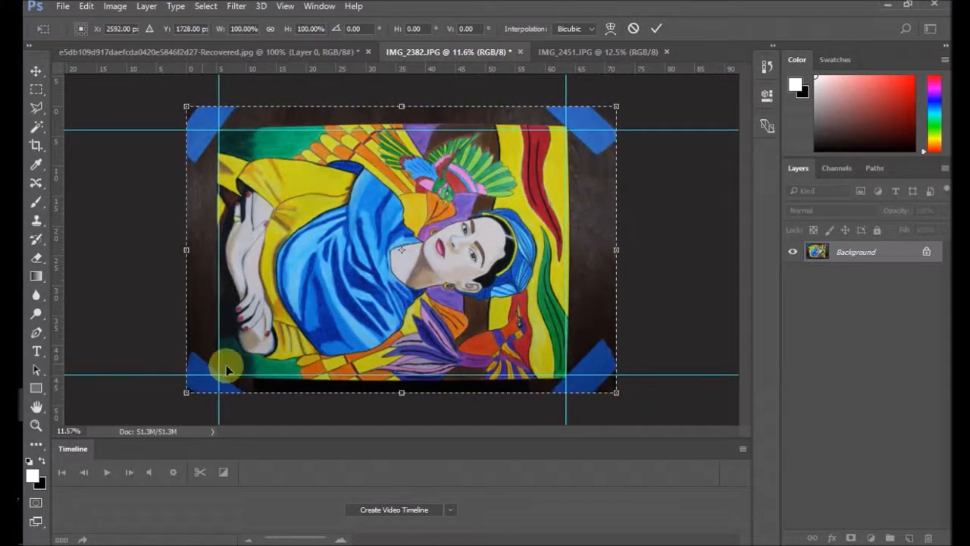
scroll(237, 389, "down", 1)
scroll(219, 387, "up", 5)
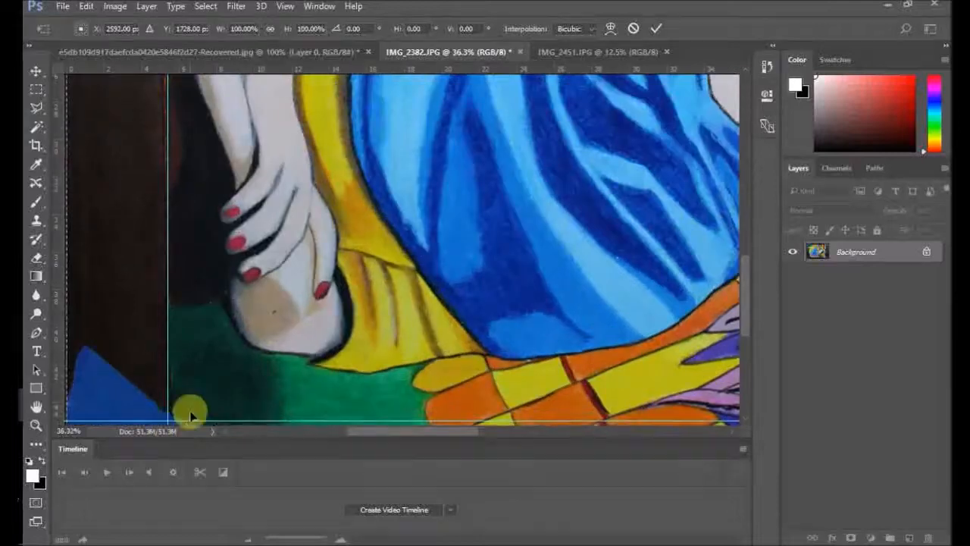
scroll(202, 391, "down", 1)
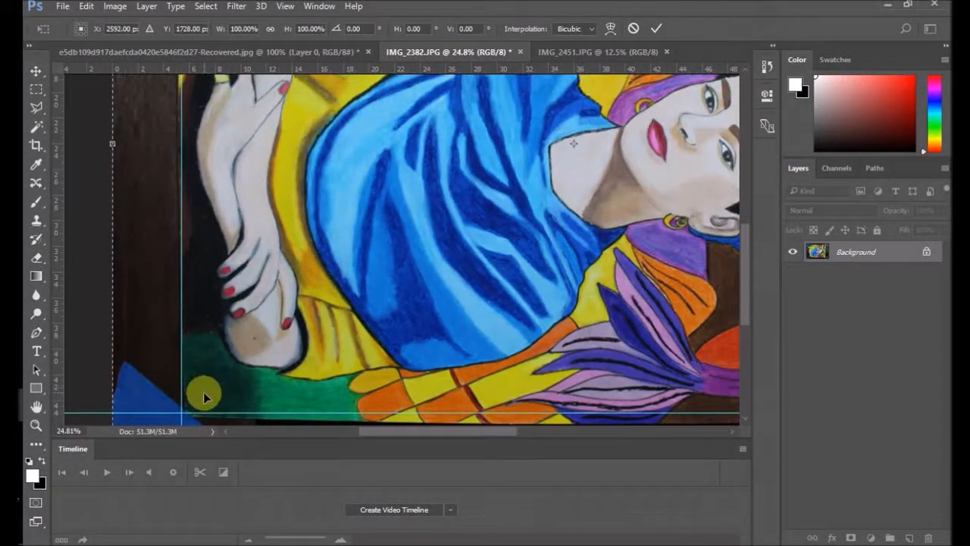
Step: Pull the photo's lower-left corner slightly outward with the Distort transform and apply the transform
scroll(195, 411, "down", 1)
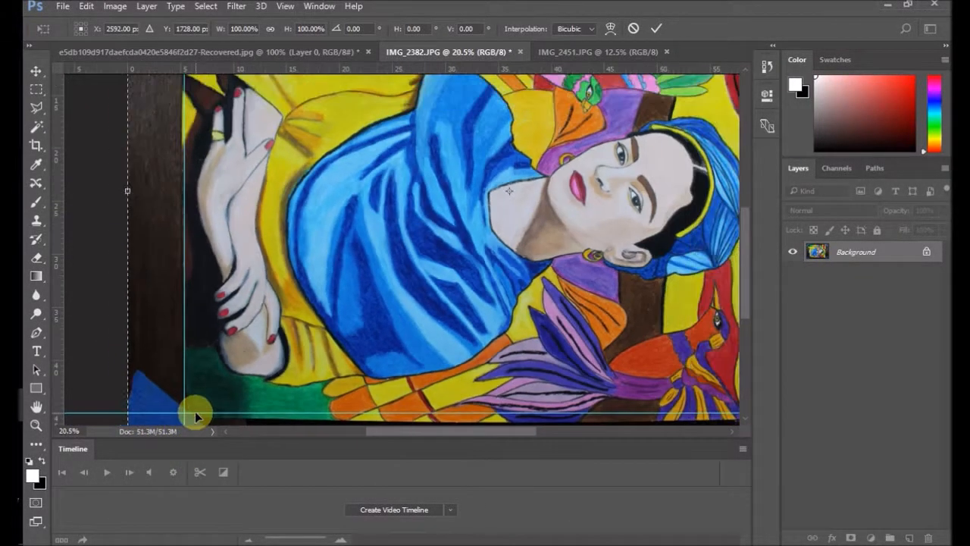
scroll(234, 387, "up", 2)
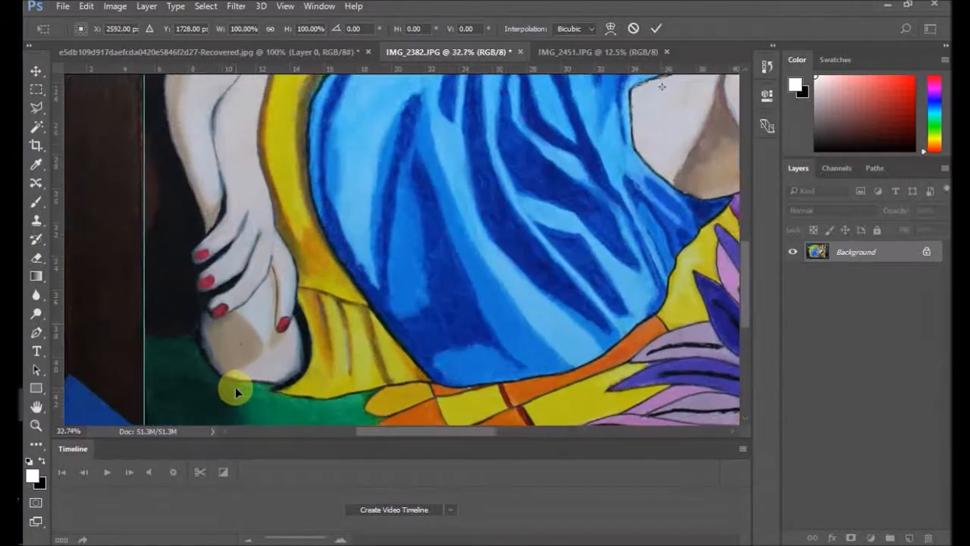
left_click_drag(746, 305, 736, 355)
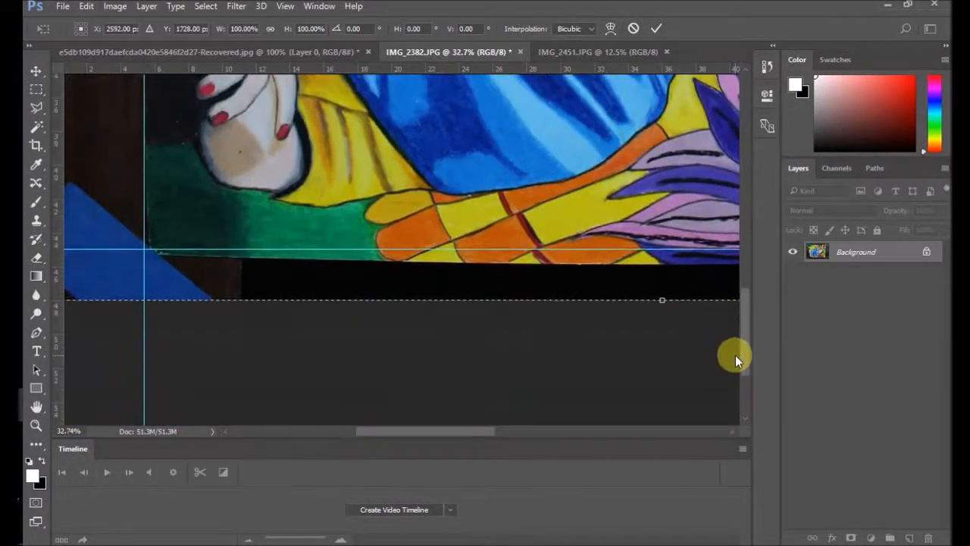
scroll(189, 268, "down", 2)
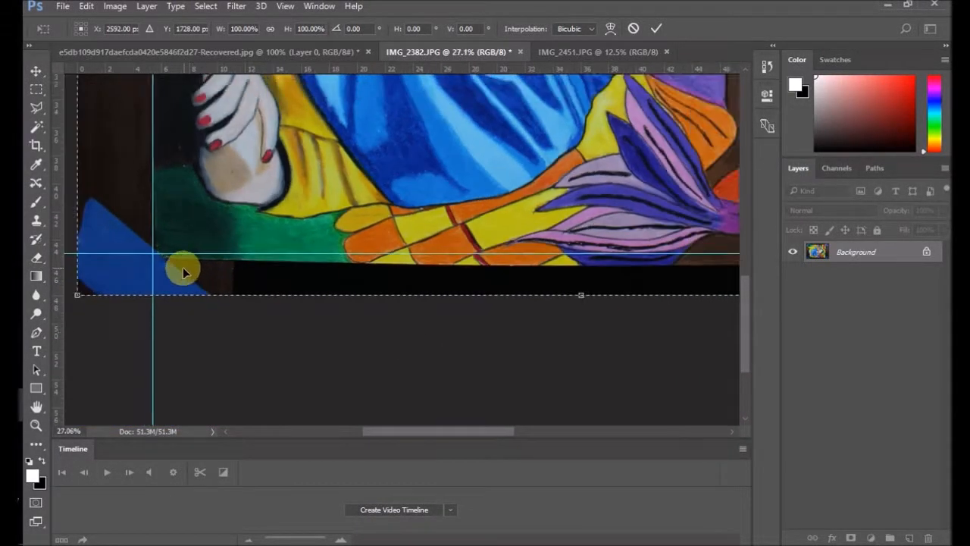
left_click_drag(103, 295, 96, 294)
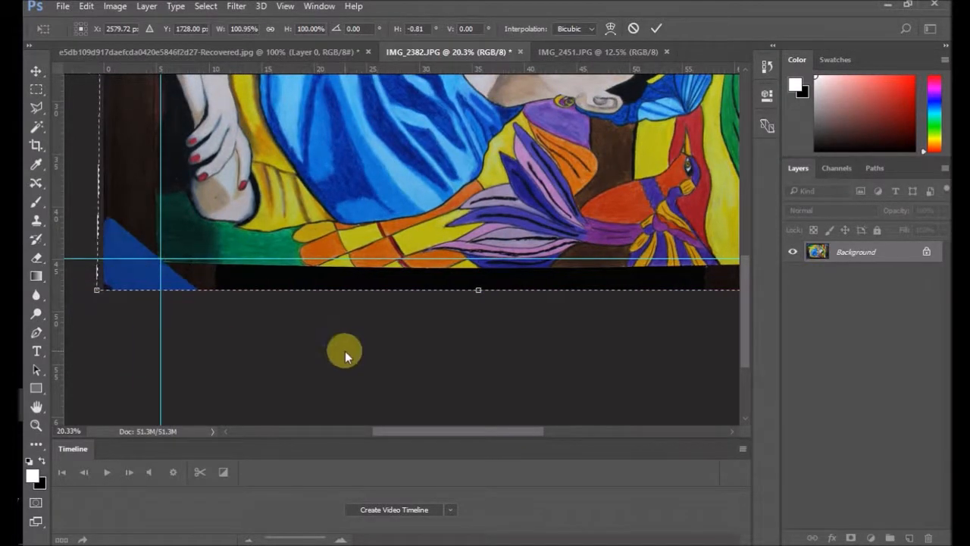
key("ctrl+0")
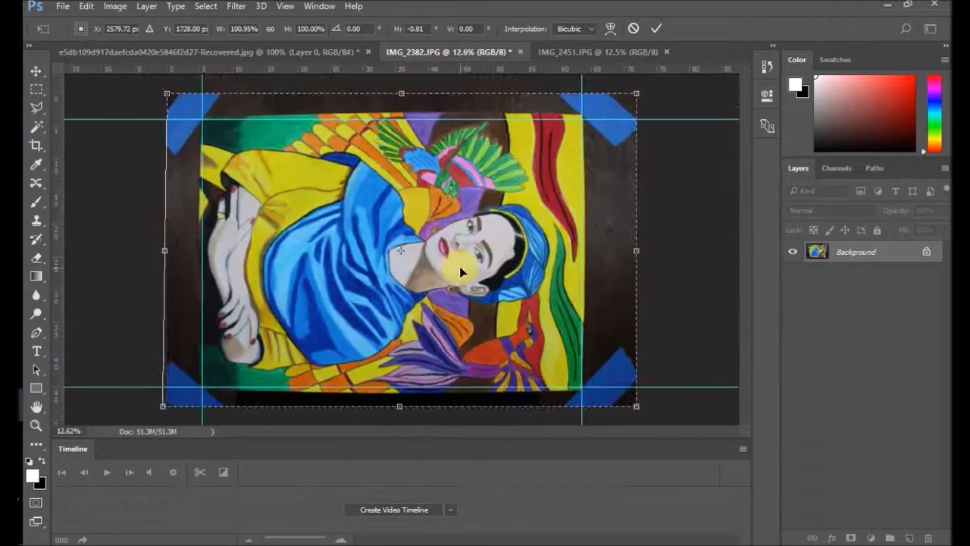
double_click(424, 304)
Step: Crop the photo to the four guides around the painting, cutting away the dark backing and blue tape
left_click(36, 145)
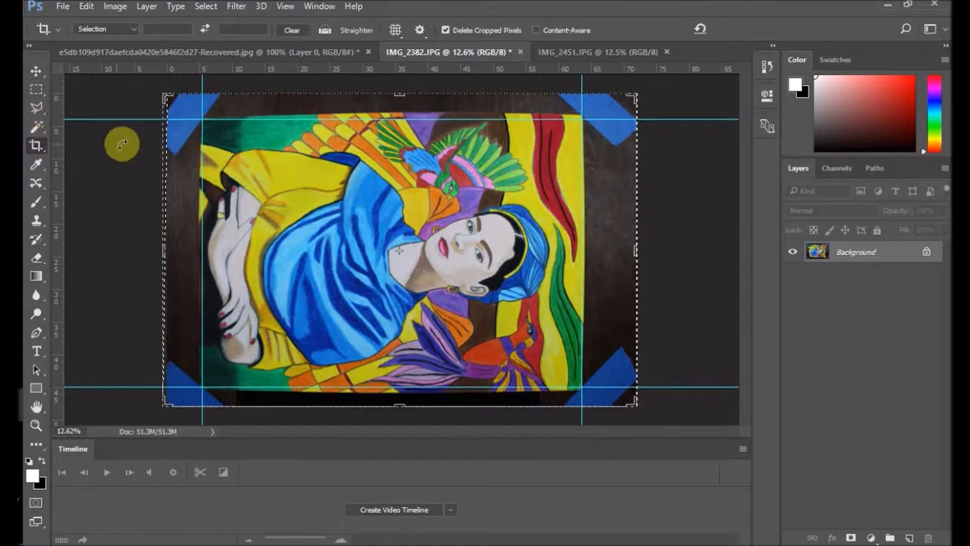
left_click_drag(167, 253, 187, 250)
left_click_drag(402, 96, 402, 107)
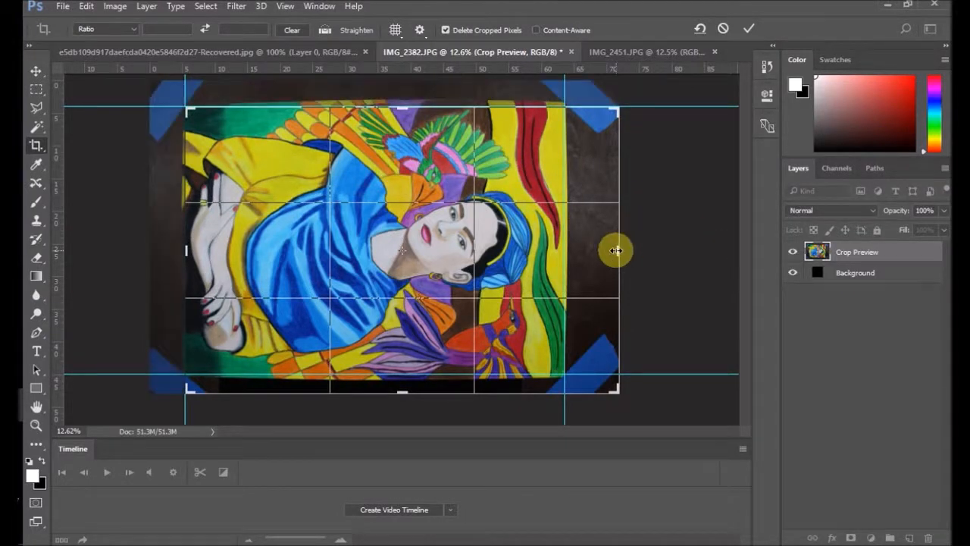
left_click_drag(617, 251, 587, 254)
left_click_drag(399, 391, 400, 380)
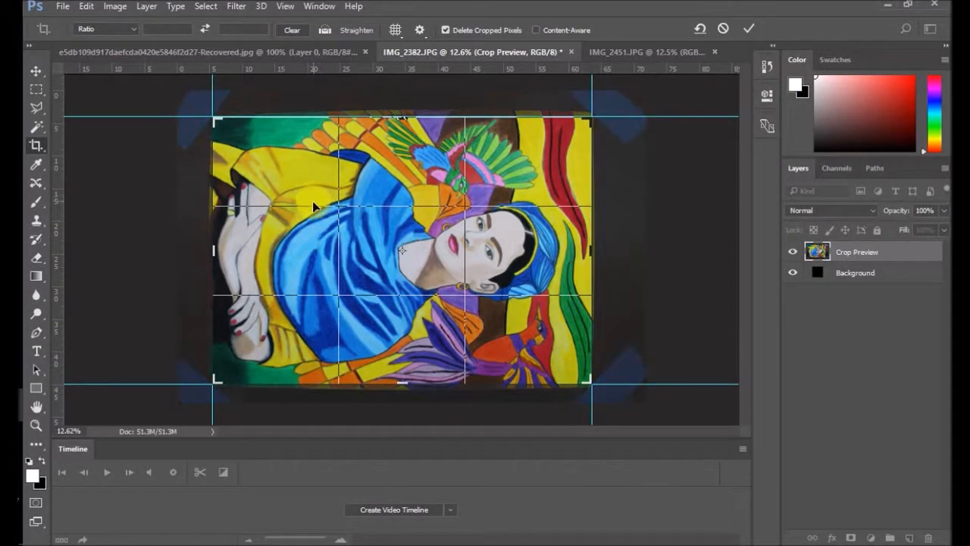
key("Return")
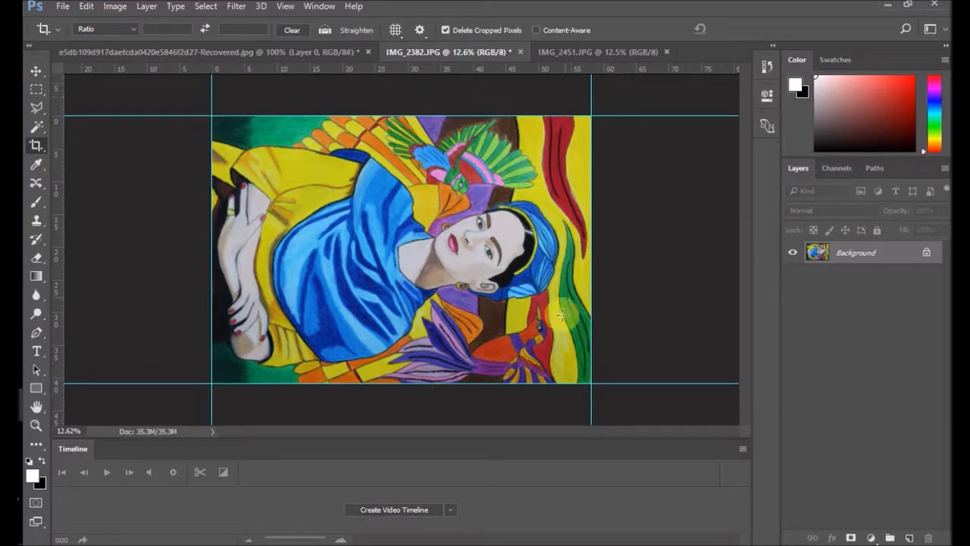
Step: Try rotating the canvas 90° clockwise, and undo the rotation
left_click(106, 10)
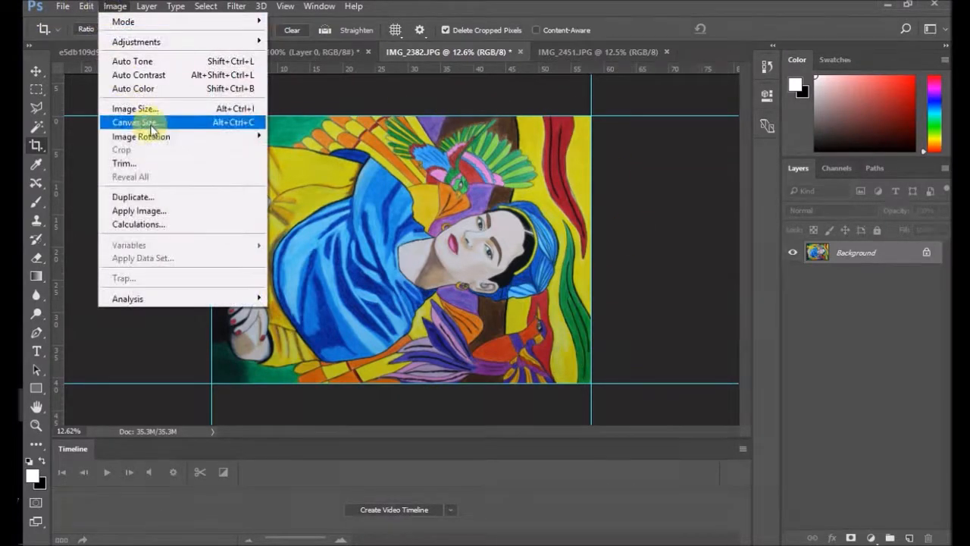
mouse_move(182, 139)
left_click(351, 165)
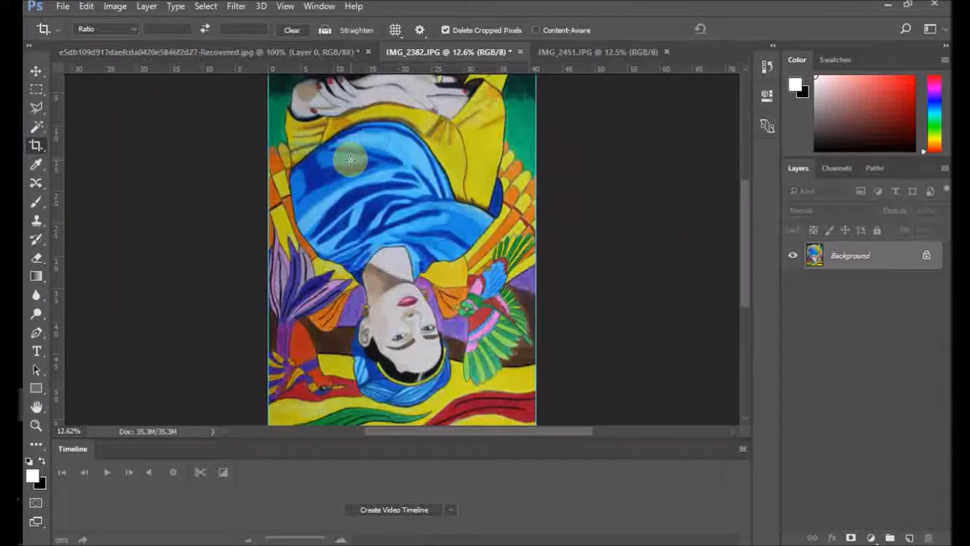
left_click(82, 8)
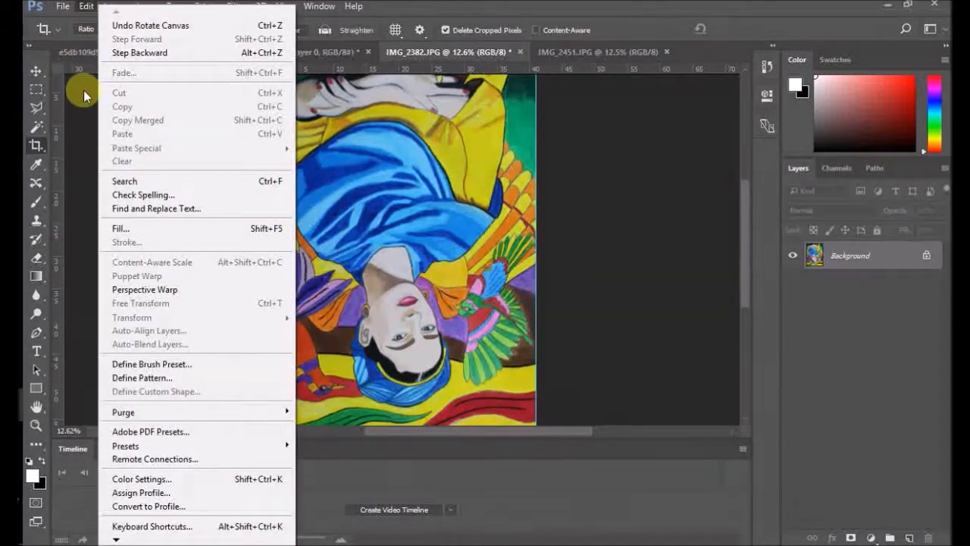
left_click(127, 53)
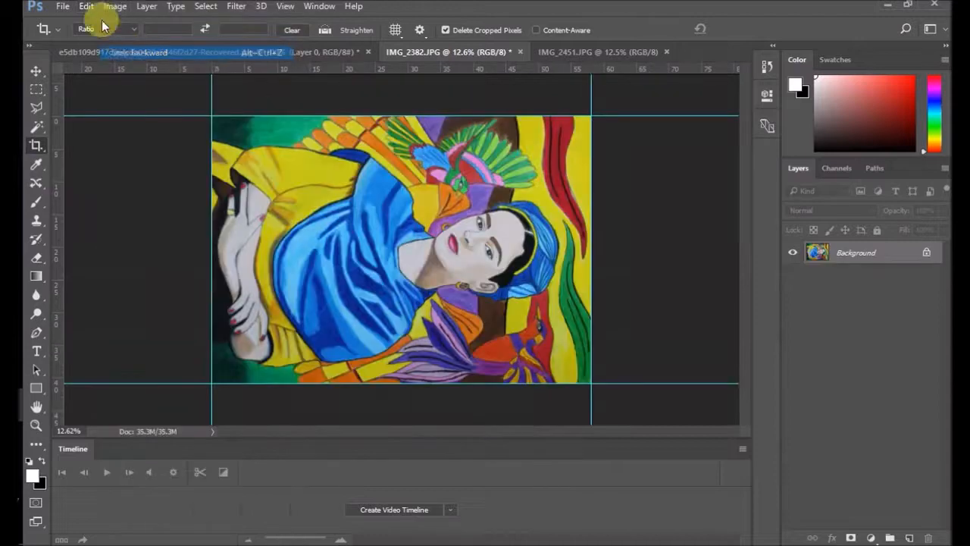
Step: Rotate the cropped painting's canvas 90° counter clockwise
left_click(83, 7)
mouse_move(119, 6)
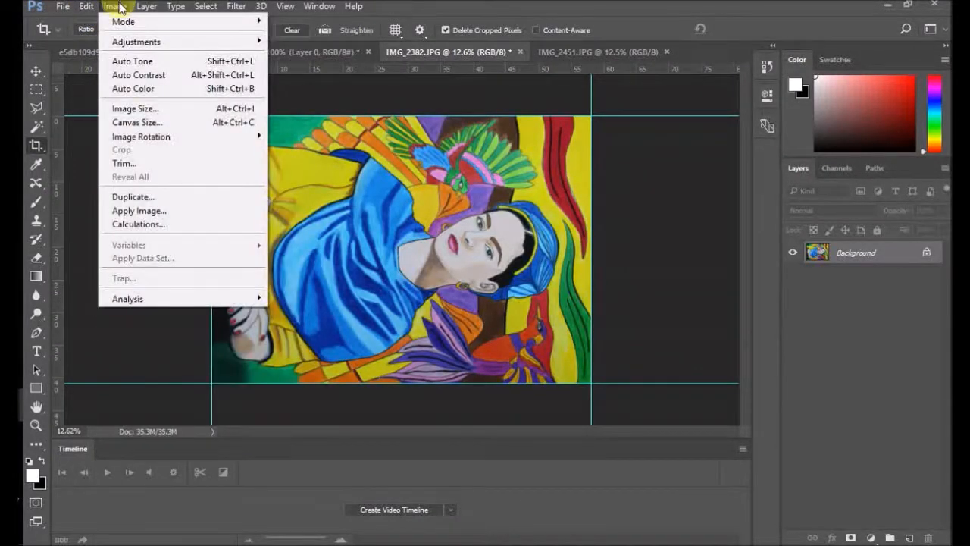
mouse_move(217, 137)
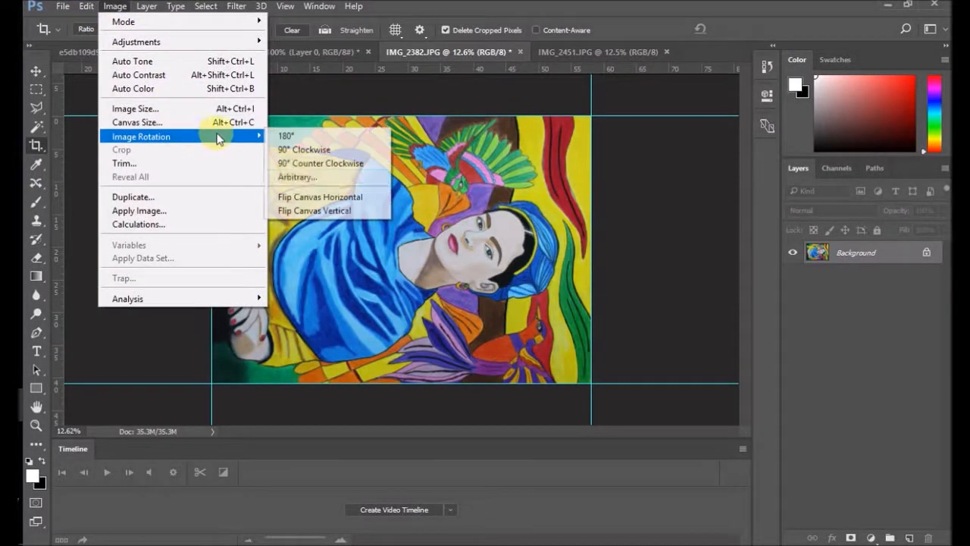
left_click(307, 166)
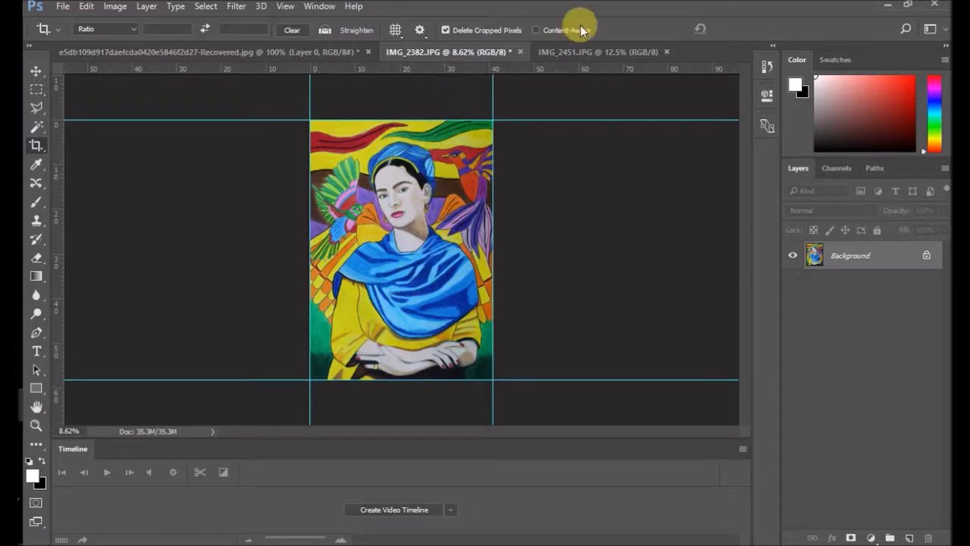
Step: Place a horizontal guide near the painting's upper edge in IMG_2451.JPG and return to IMG_2382.JPG
left_click(585, 50)
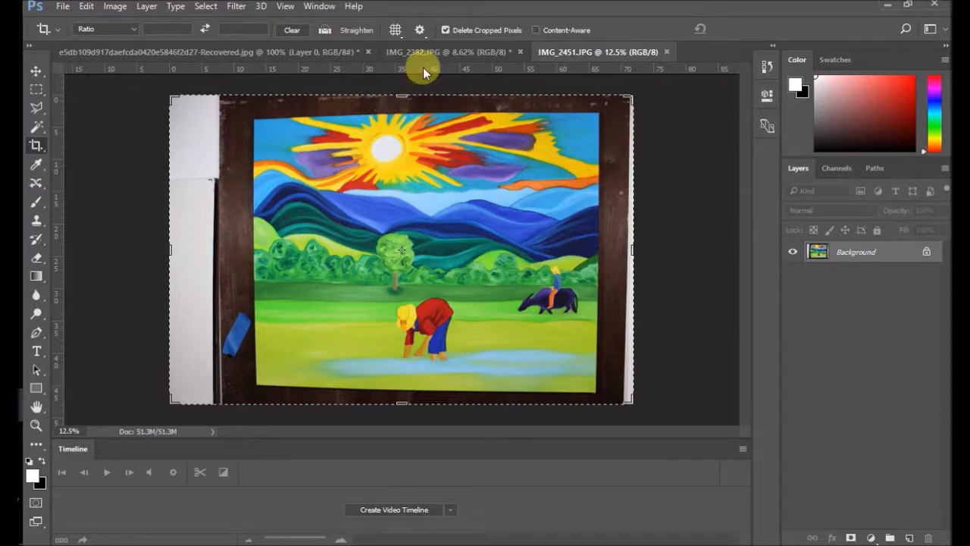
left_click_drag(424, 67, 425, 121)
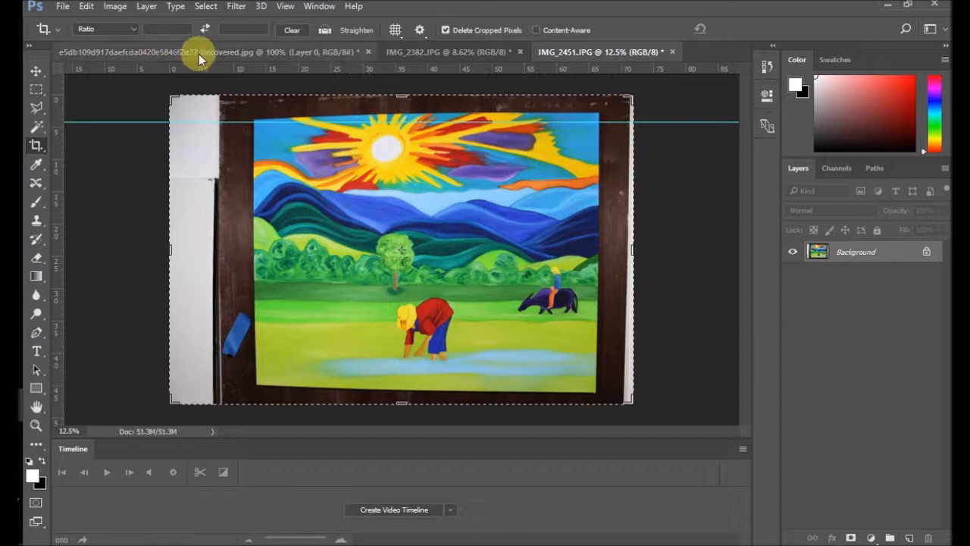
left_click(485, 50)
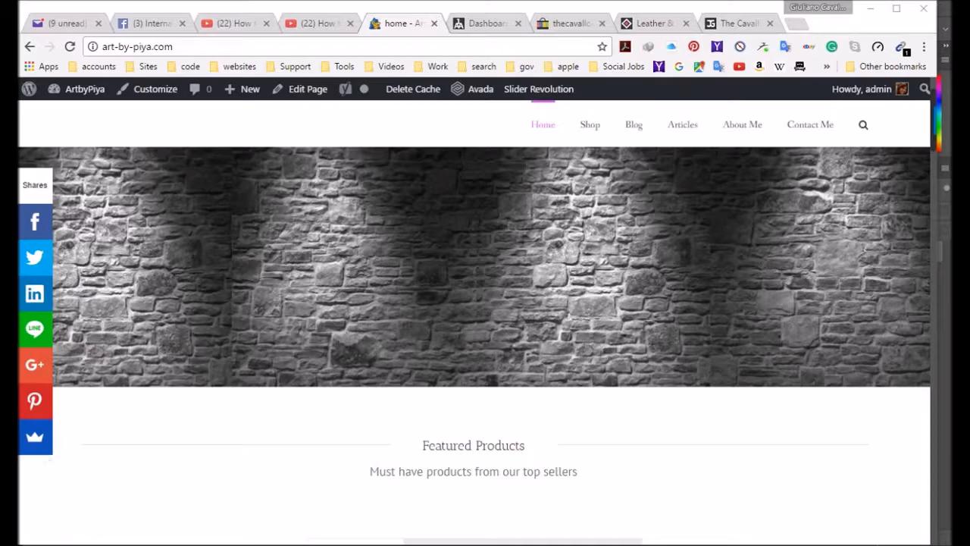
Step: Switch from the browser to Photoshop and compare the white gallery-wall backgrounds, the Collection-pinterest image and 270-158766.jpg
key("super")
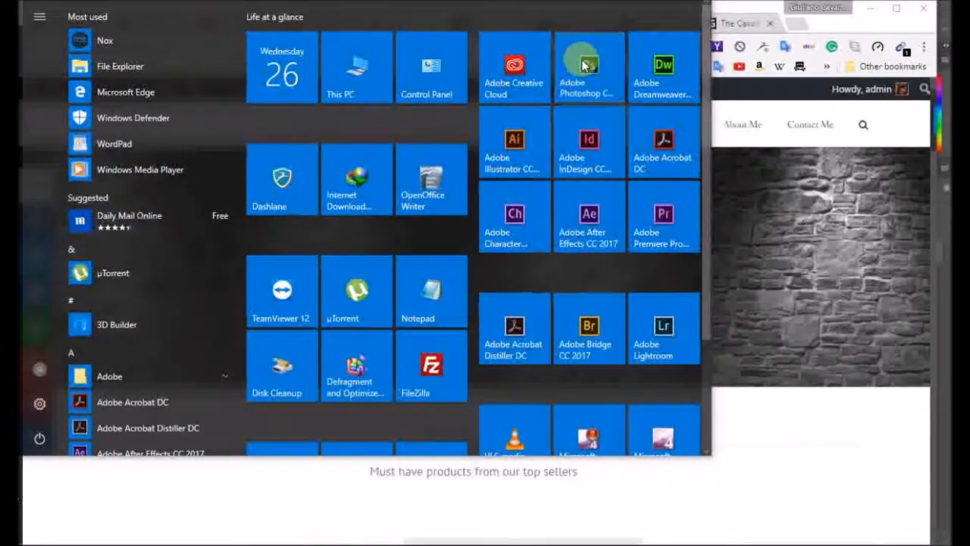
left_click(589, 125)
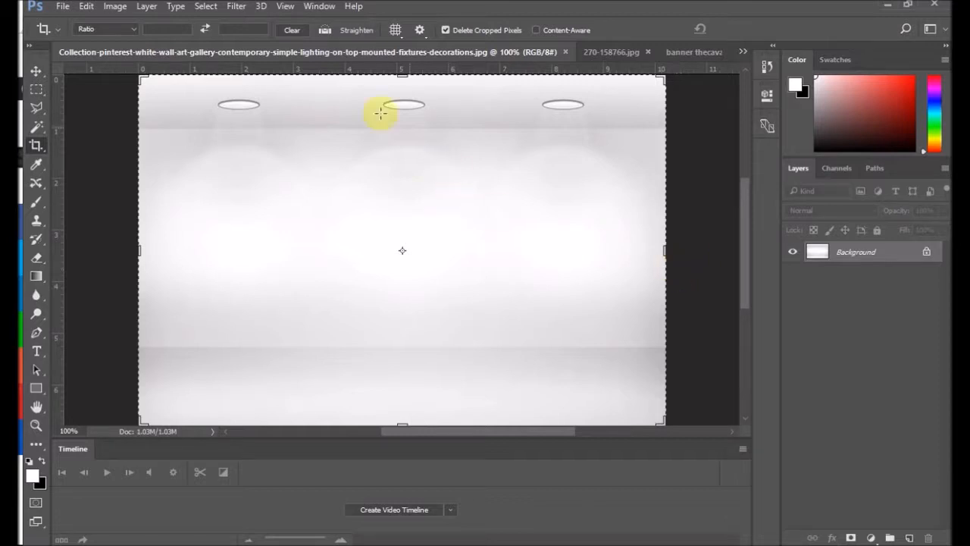
left_click(605, 51)
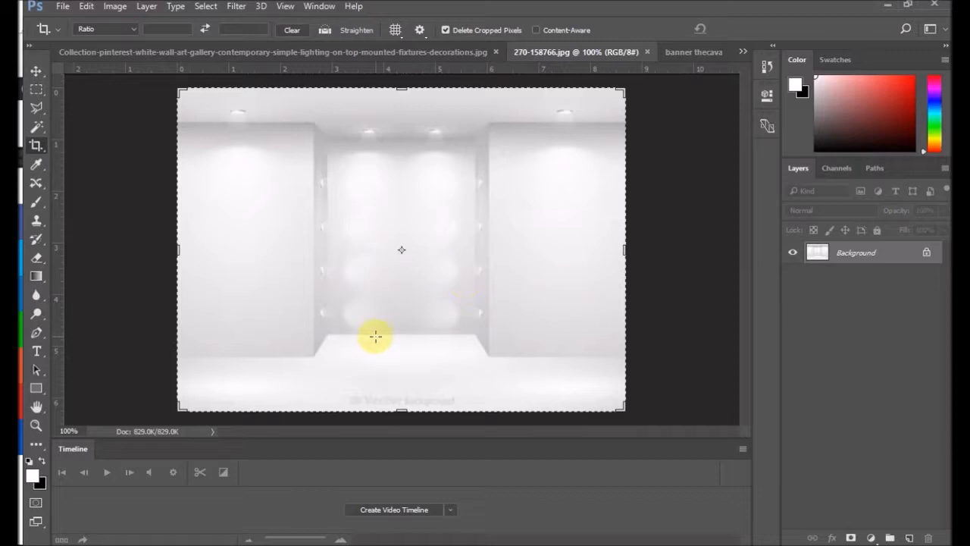
left_click(680, 54)
left_click(393, 53)
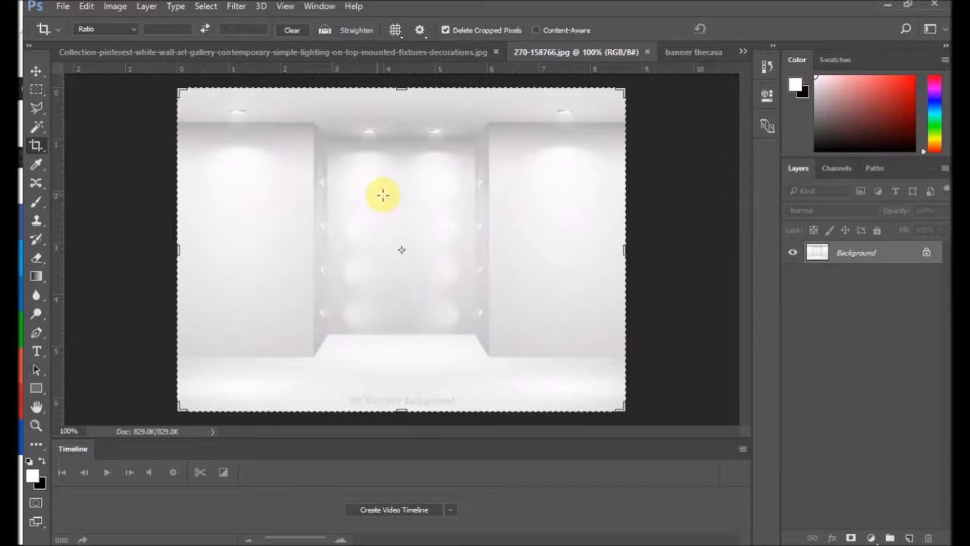
left_click(394, 50)
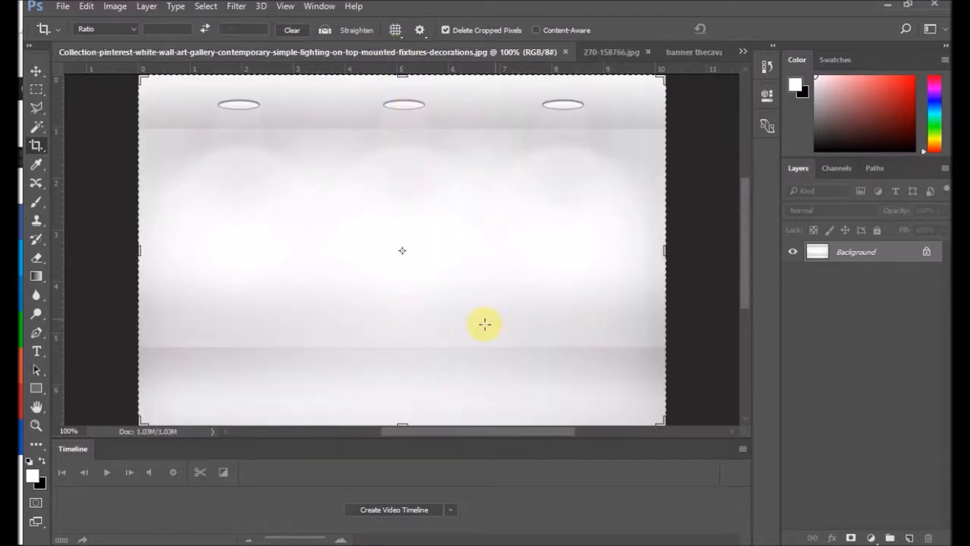
scroll(508, 298, "down", 5)
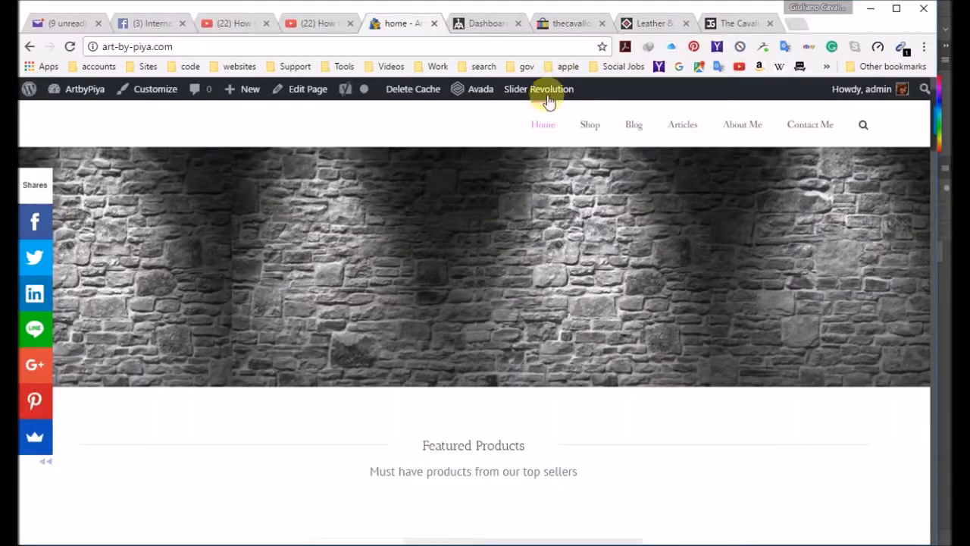
Step: View the banner on thecavallogallery.com in the browser, and compare it with its JPG and people PSD versions in Photoshop
left_click(743, 22)
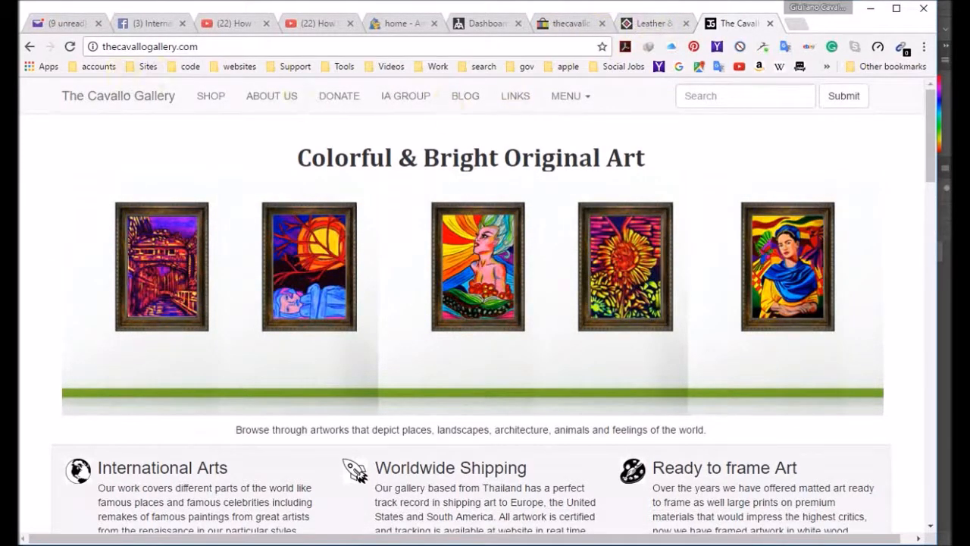
left_click(10, 399)
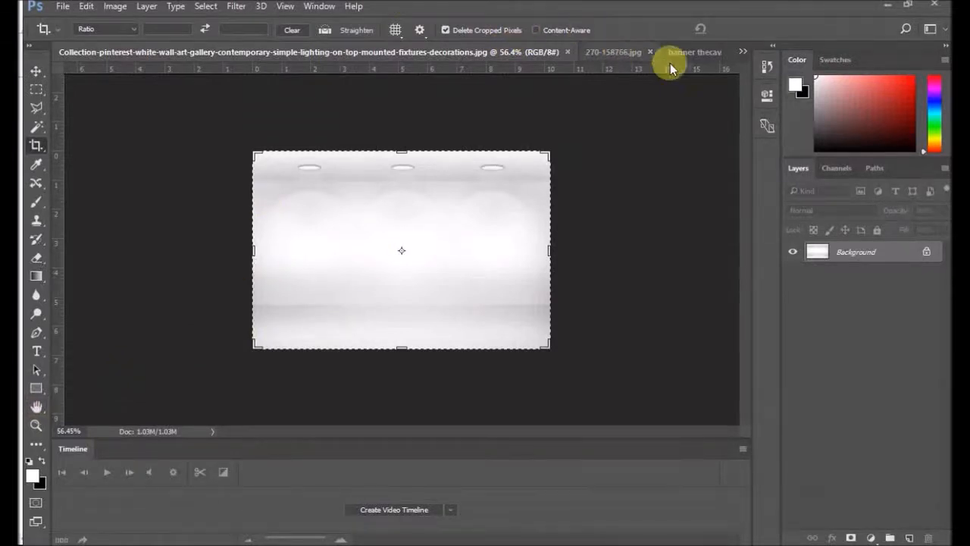
left_click(693, 54)
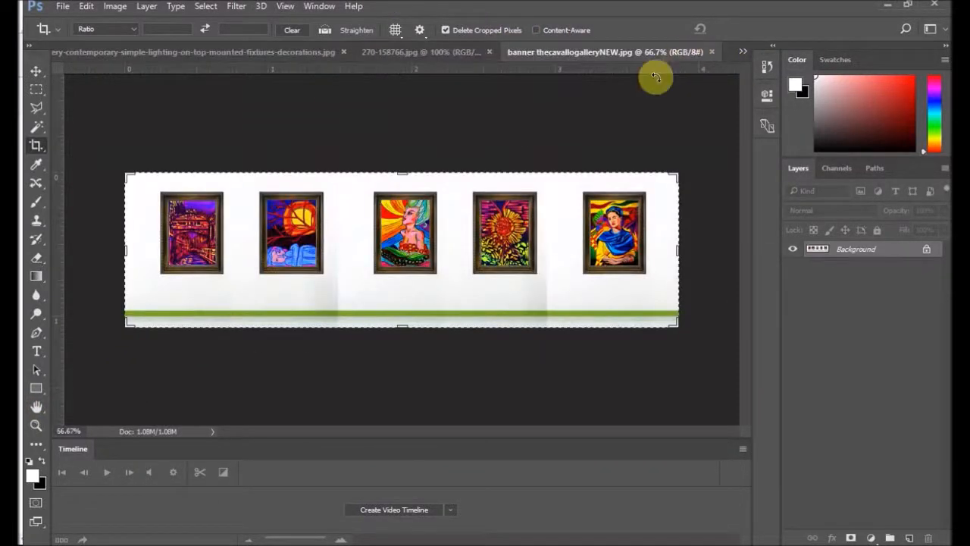
left_click(742, 51)
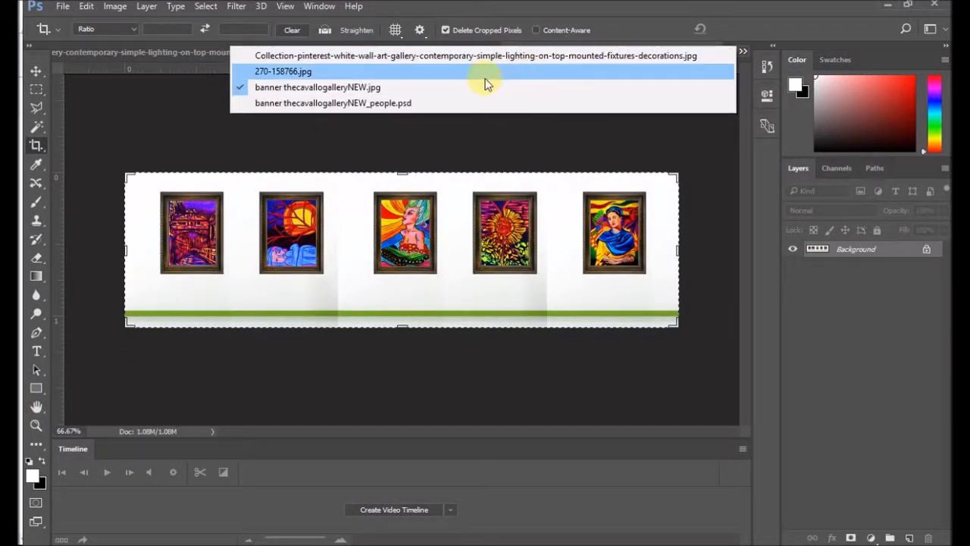
left_click(397, 104)
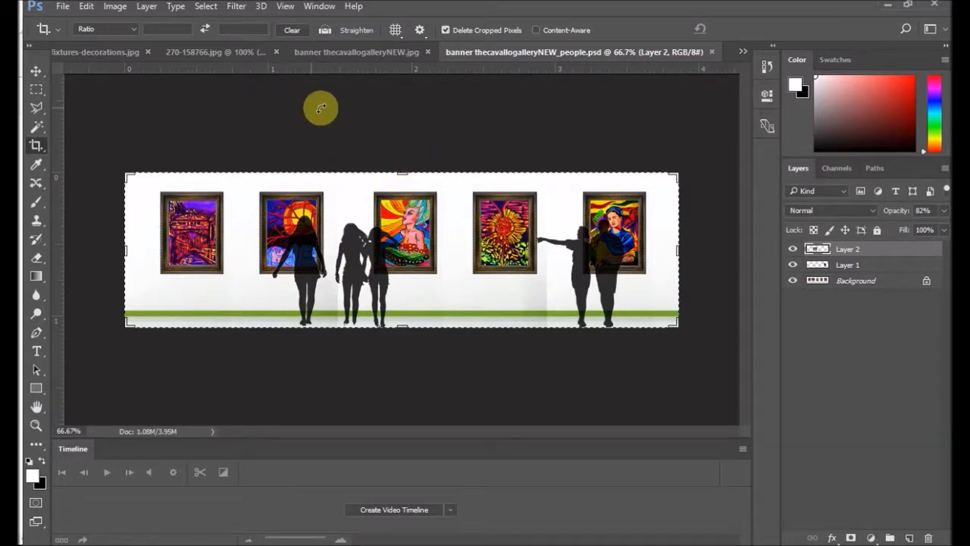
Step: Review the two empty gallery backgrounds again and unlock the Background layer of banner thecavallogalleryNEW.jpg
left_click(366, 55)
left_click(179, 52)
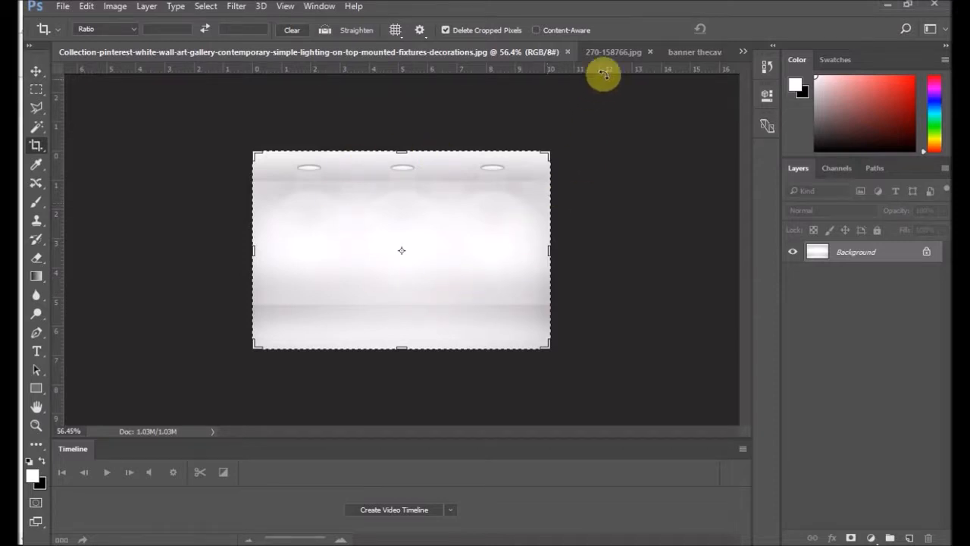
left_click(618, 53)
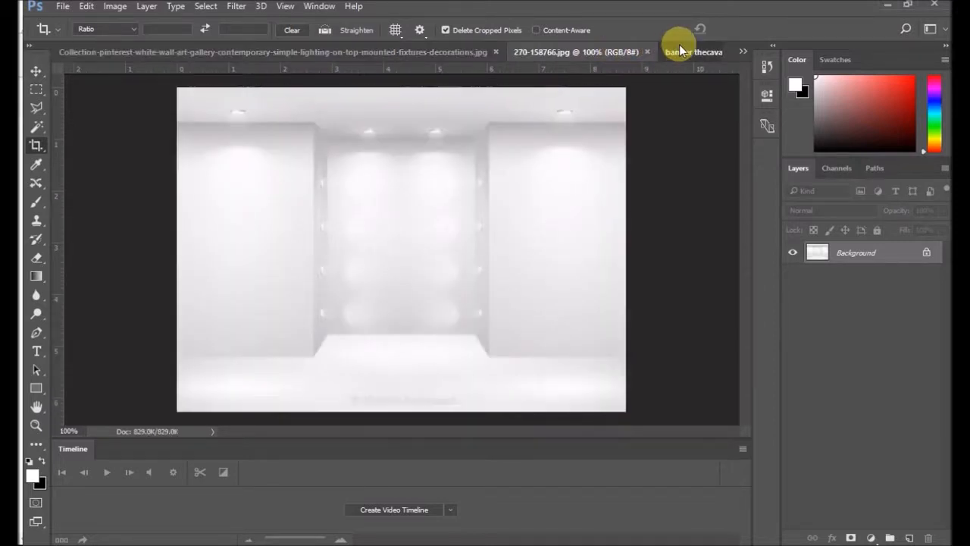
left_click(680, 49)
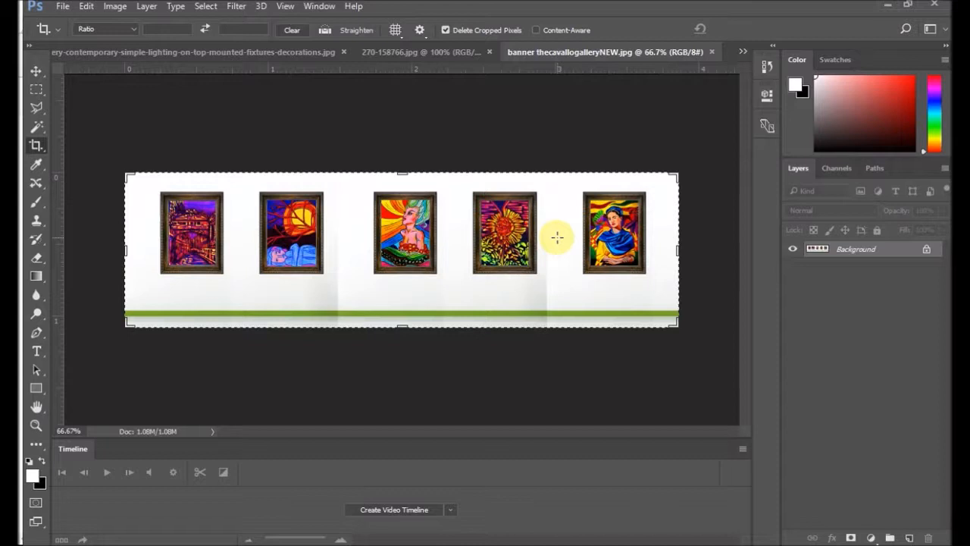
left_click(928, 250)
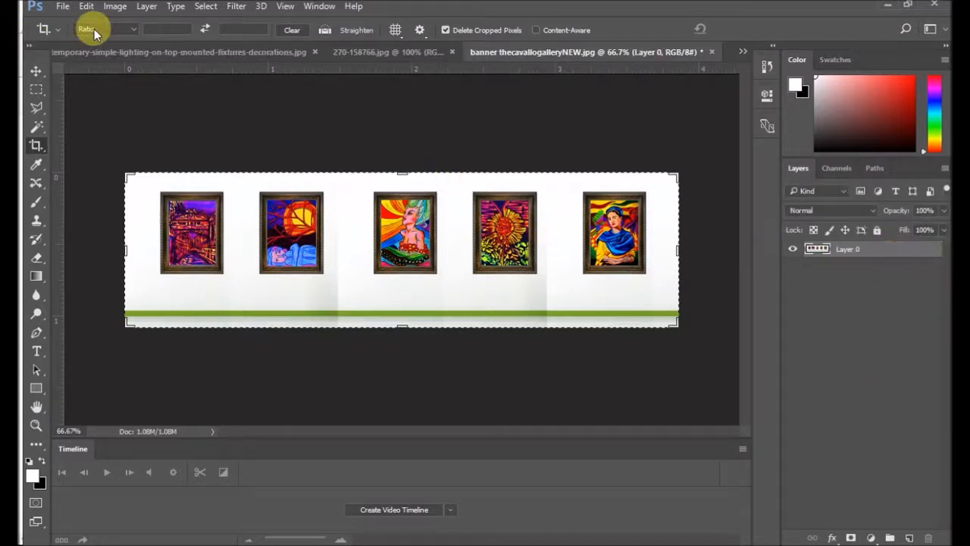
Step: Resize the banner image to 1240 pixels wide and 350 pixels high, keeping the resolution at 300 pixels per inch
left_click(117, 8)
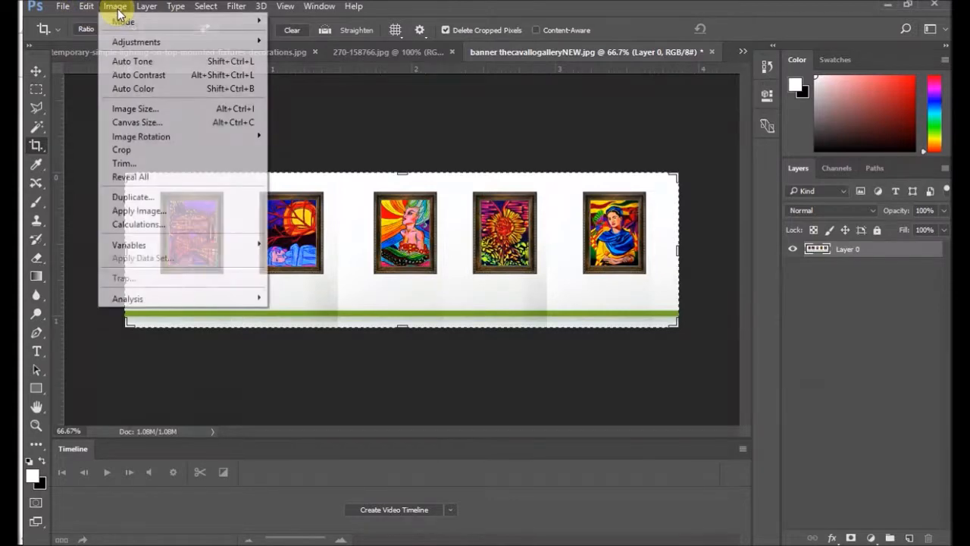
left_click(130, 108)
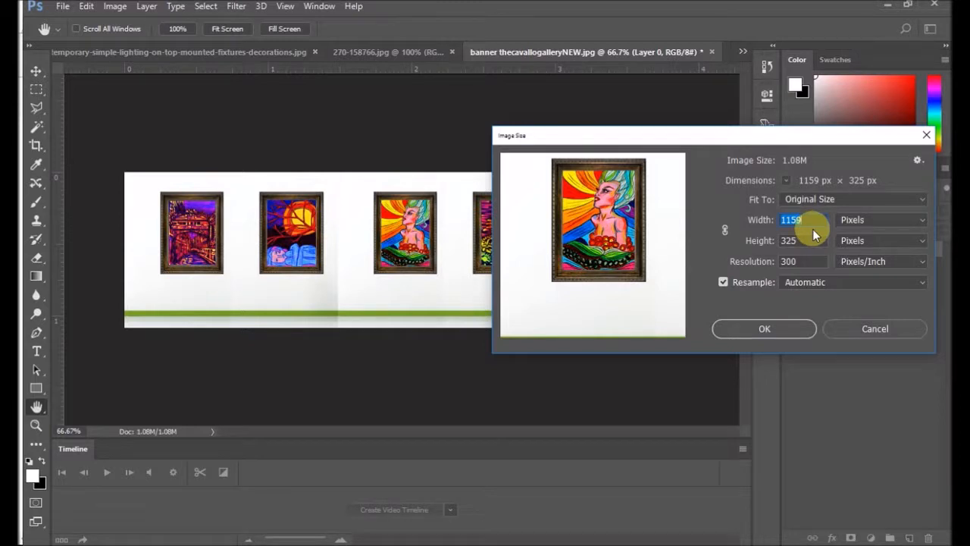
type("124")
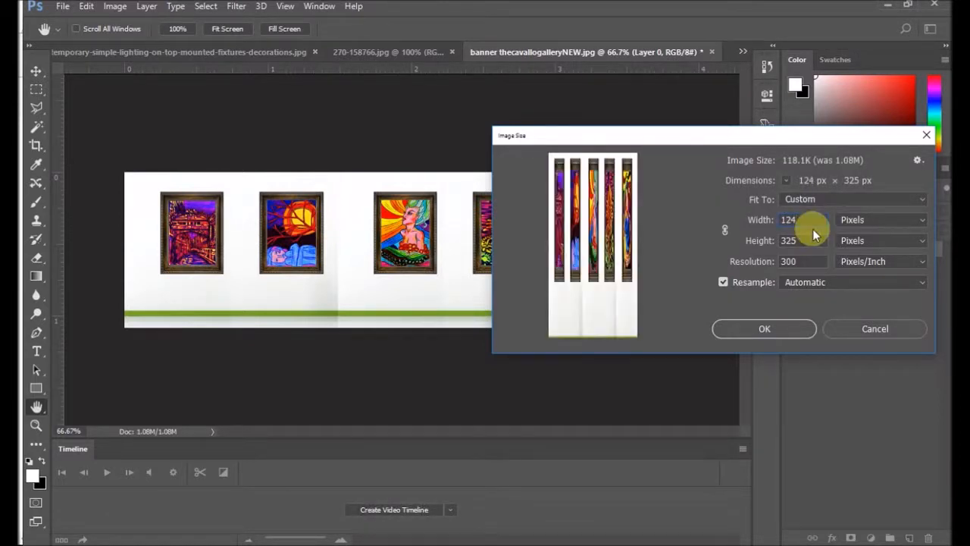
type("0")
key("Tab")
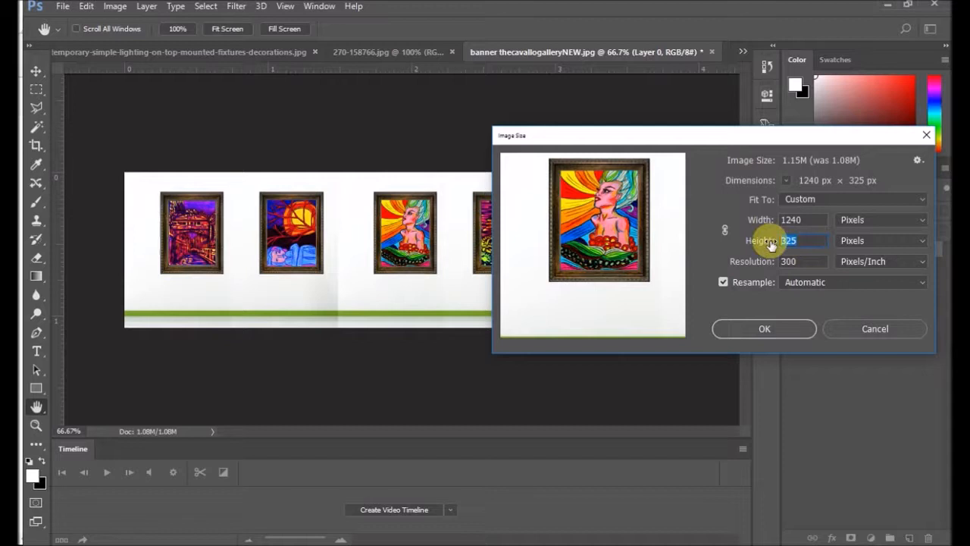
type("350")
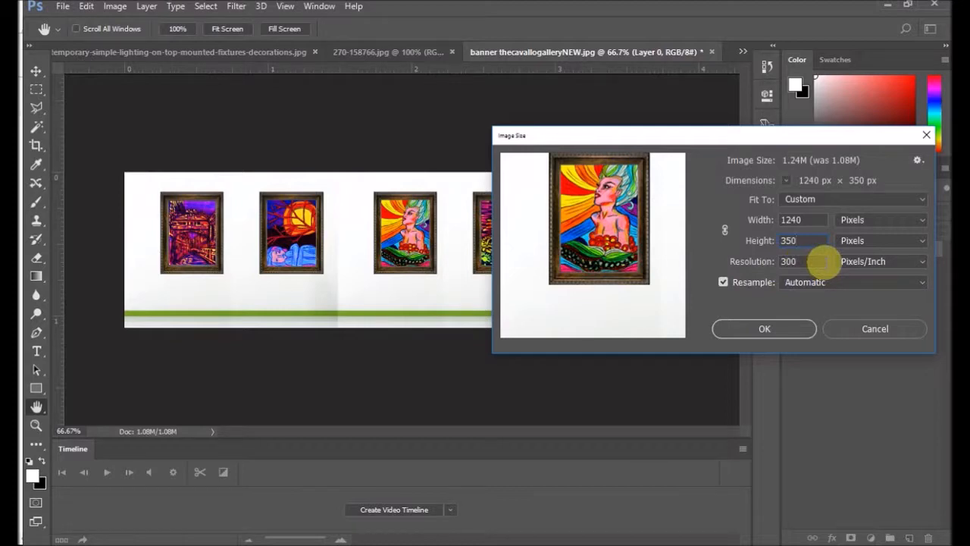
left_click(773, 329)
key("c")
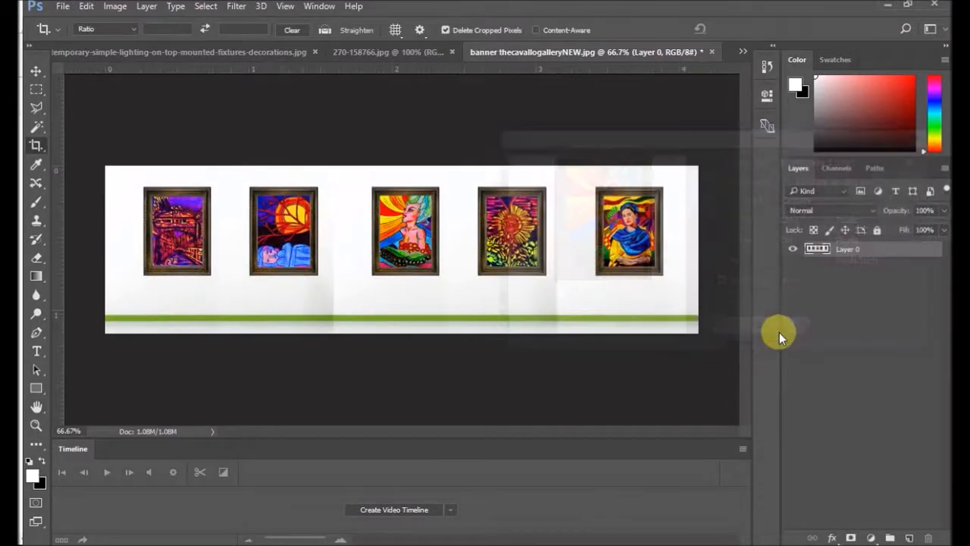
scroll(350, 241, "up", 4)
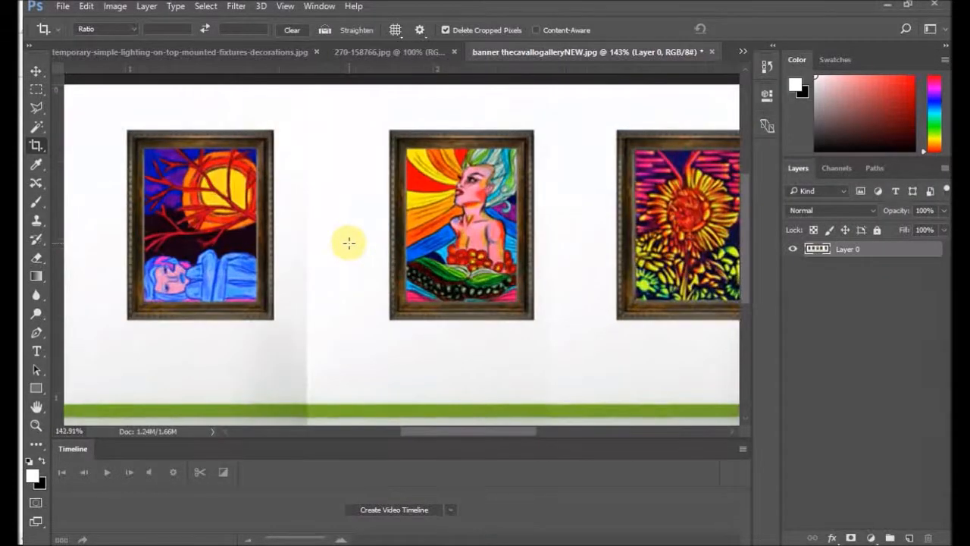
scroll(349, 243, "down", 4)
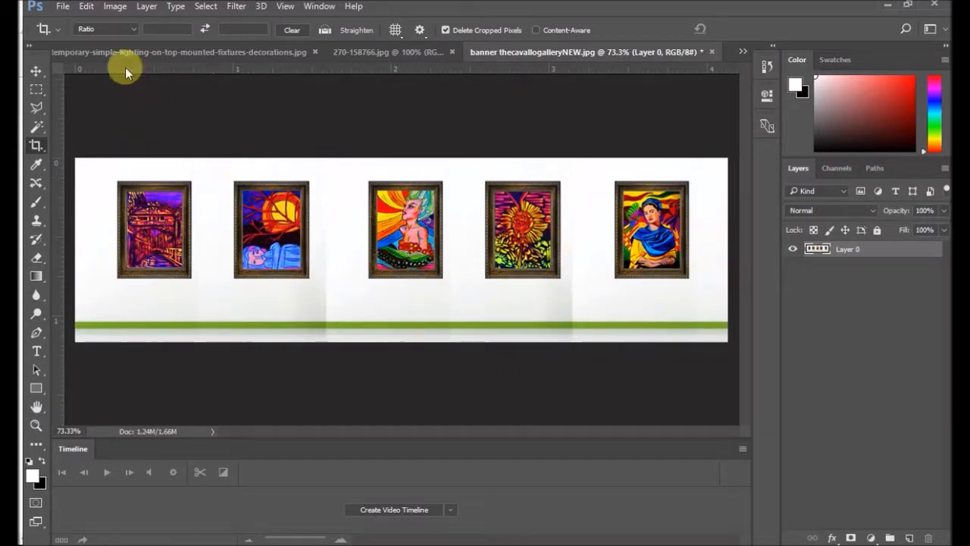
Step: Open the bluecat painting from the 8x10 COLOR 300 DPI PIYA folder inside the Limited edition folder
left_click(62, 8)
left_click(71, 35)
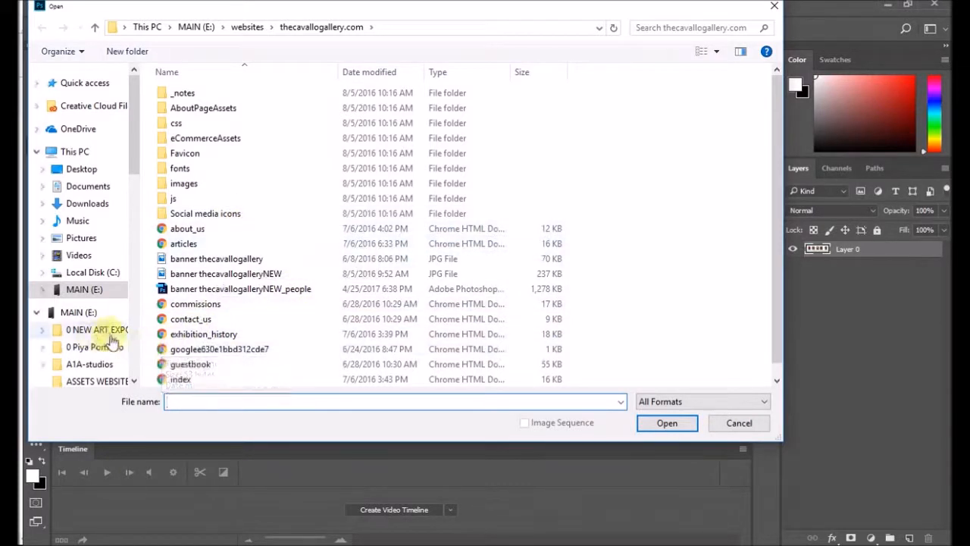
scroll(91, 333, "down", 2)
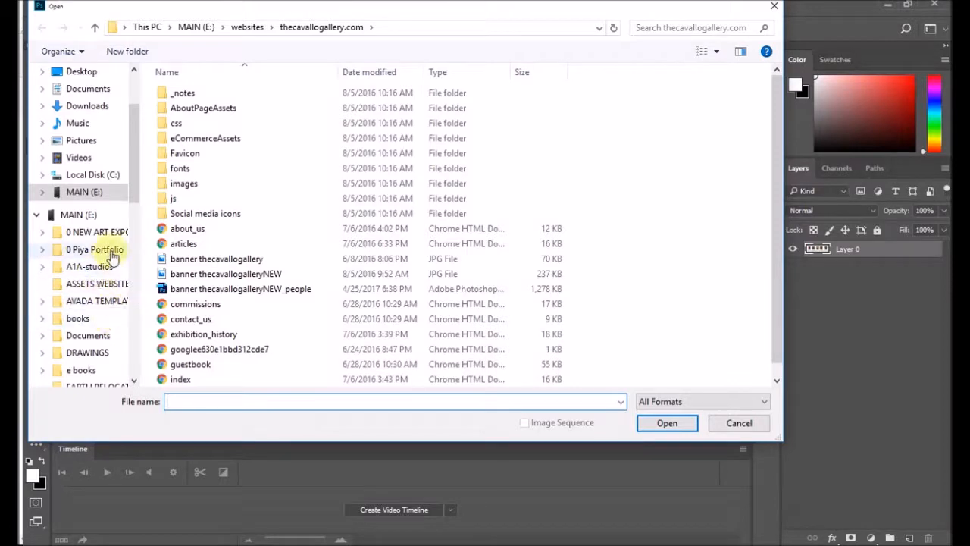
scroll(104, 277, "down", 2)
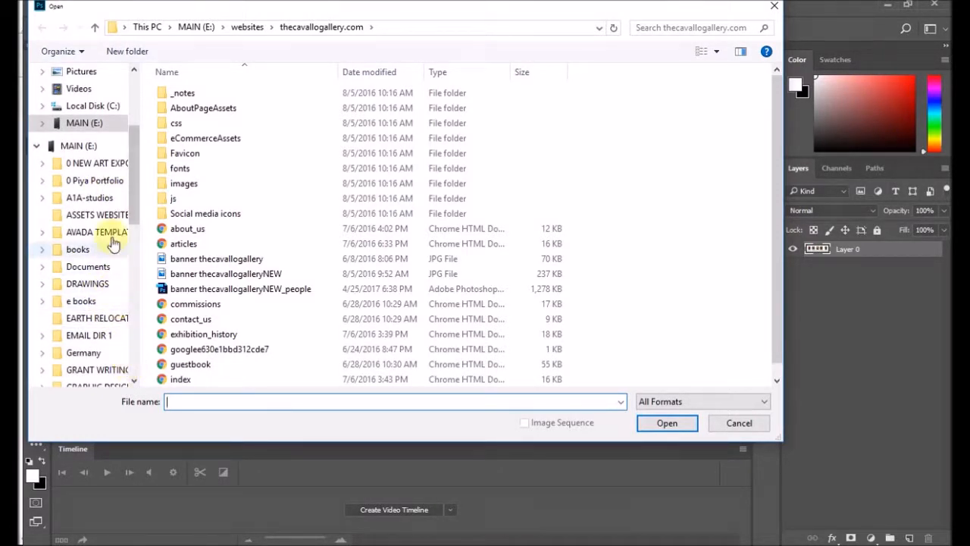
scroll(98, 349, "down", 3)
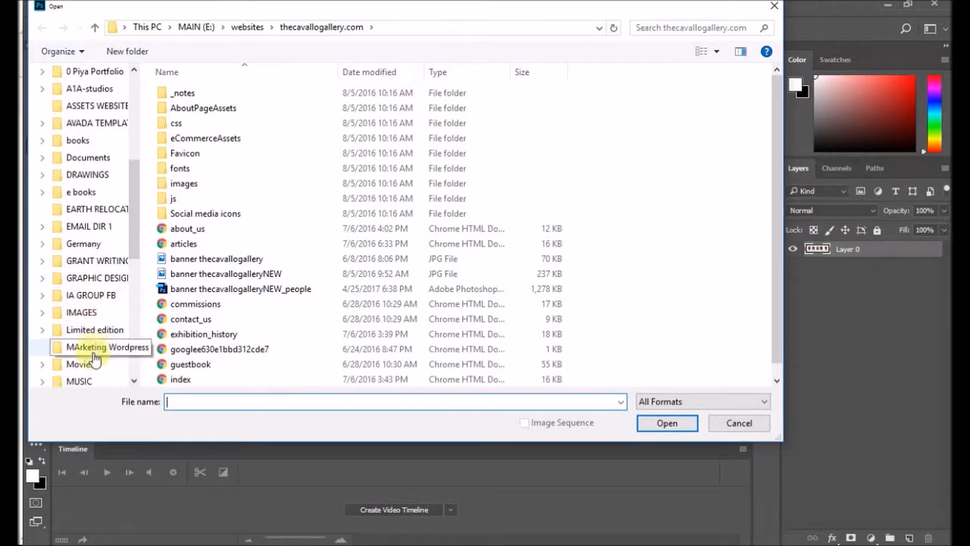
left_click(96, 330)
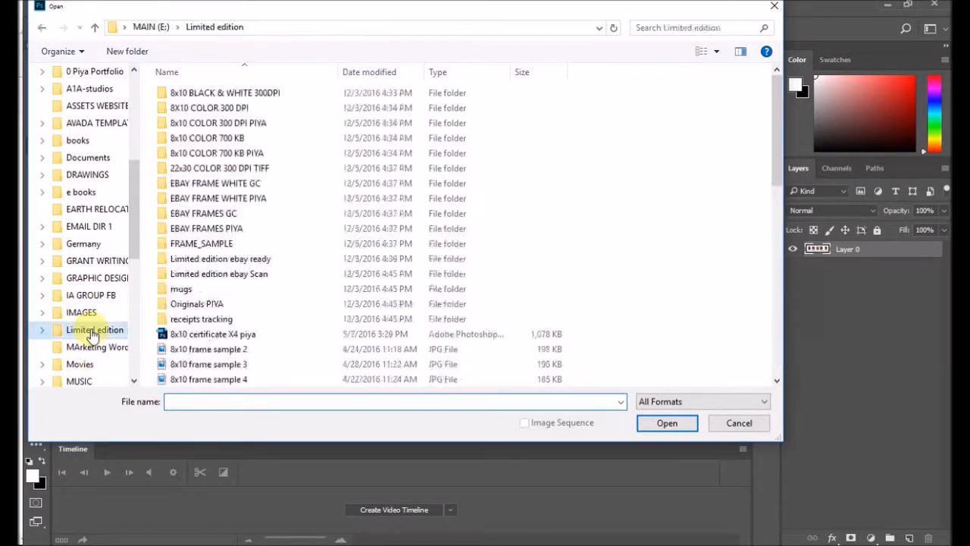
left_click(258, 128)
double_click(258, 129)
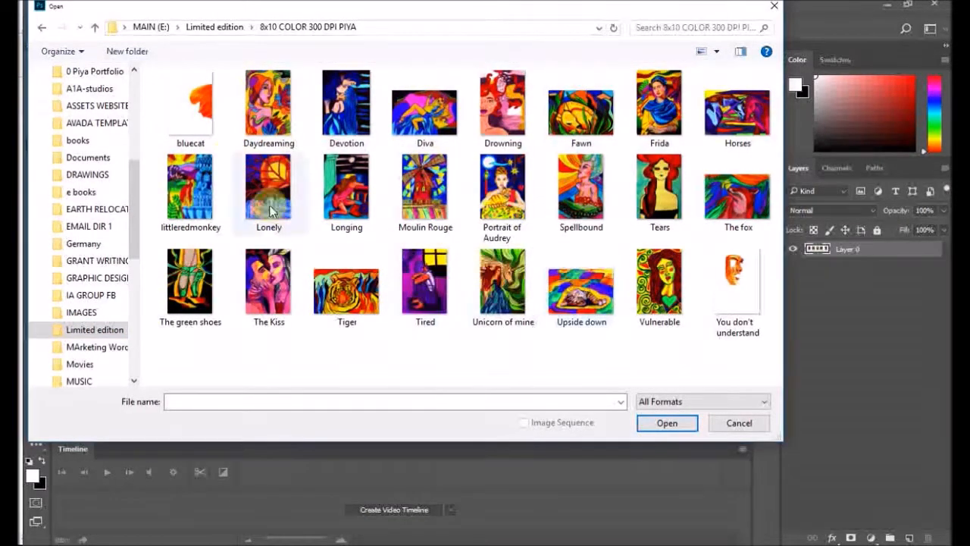
double_click(190, 110)
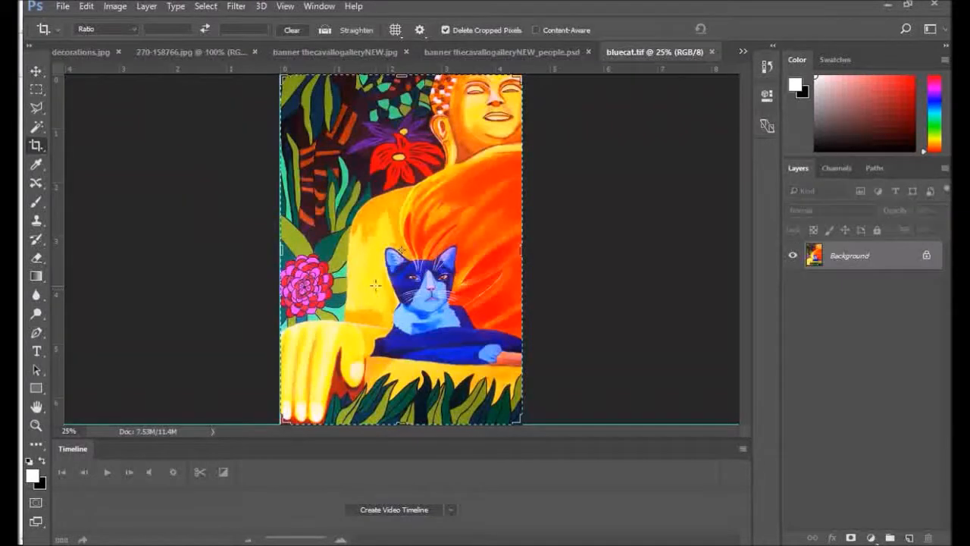
Step: Float bluecat.tif in its own window beside the banner and copy the painting into the banner as a new layer
scroll(426, 269, "down", 4)
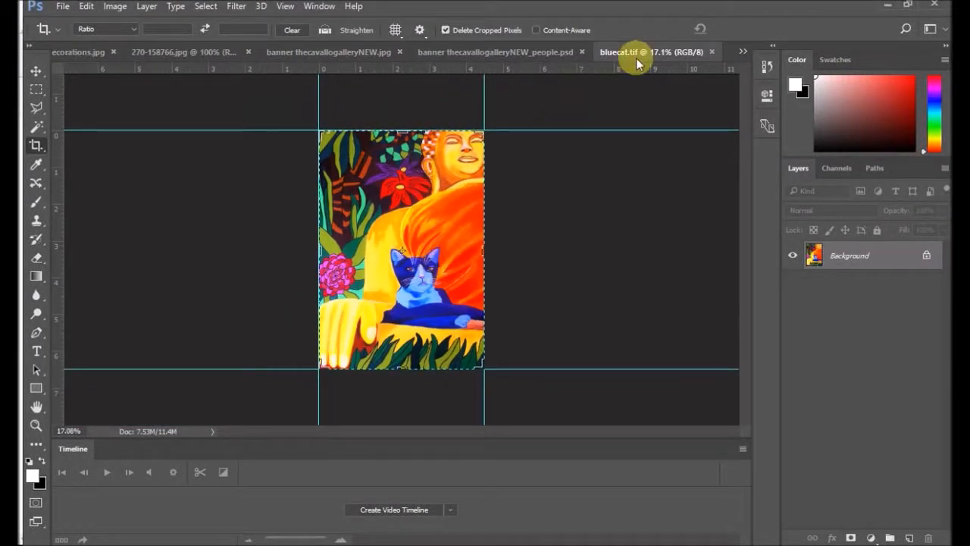
left_click_drag(637, 52, 616, 119)
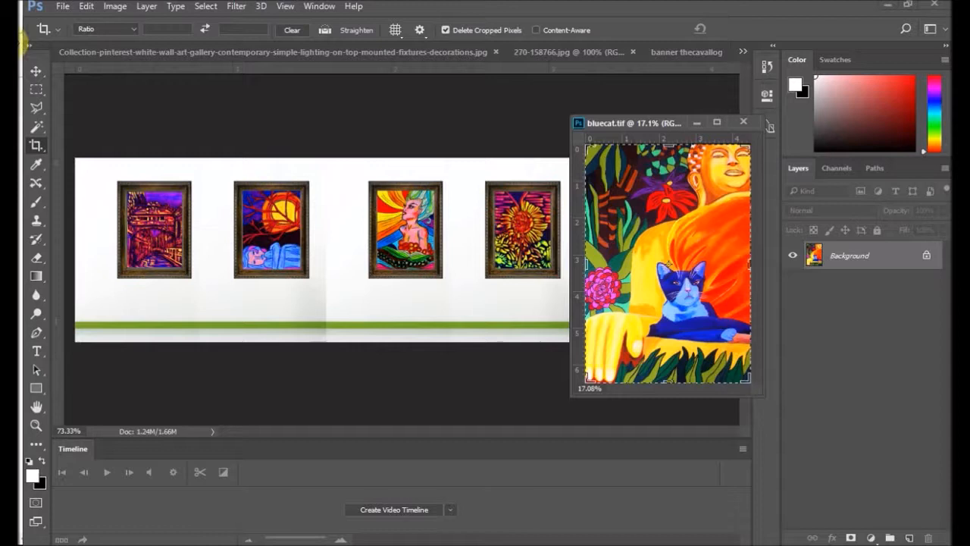
left_click(37, 71)
left_click_drag(682, 264, 169, 260)
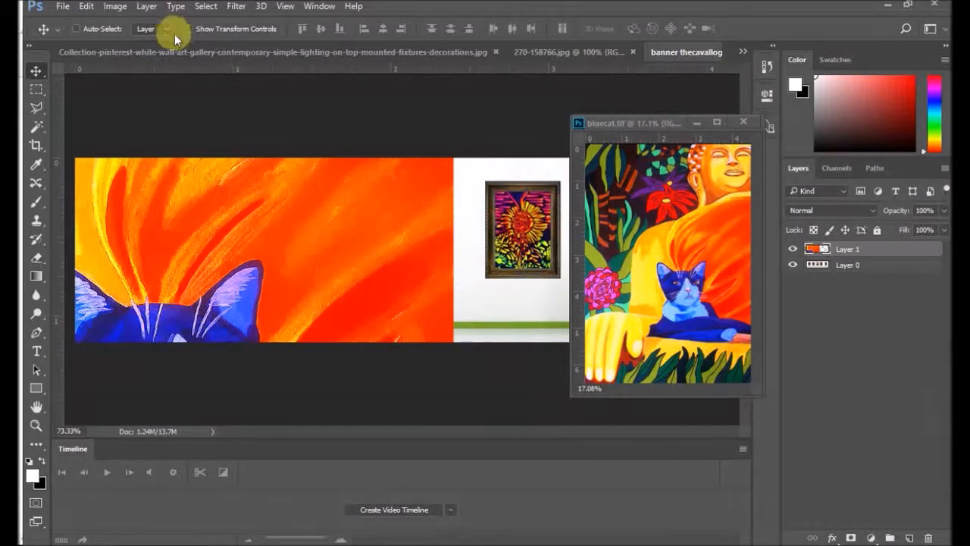
Step: Scale the pasted cat painting down to about 10.9% and place it over the first framed picture
left_click(114, 6)
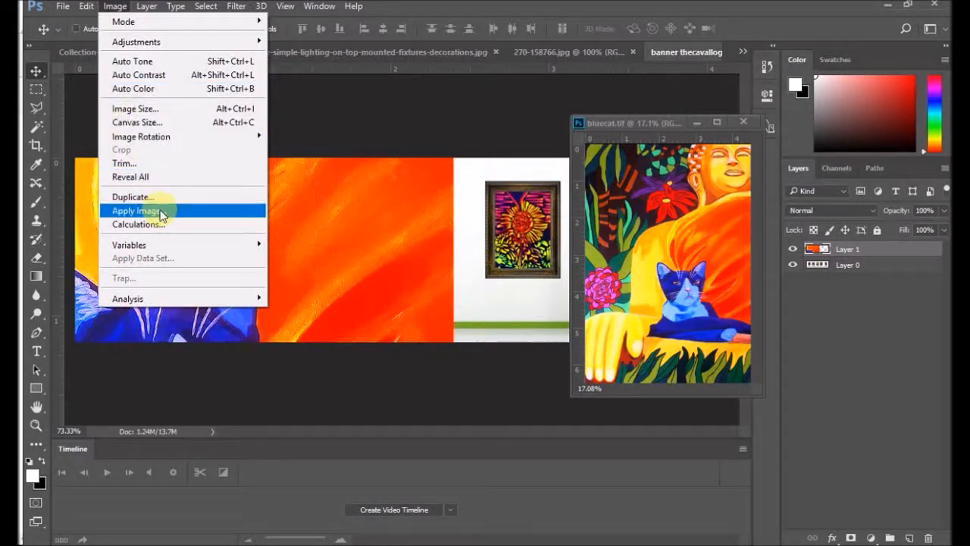
mouse_move(82, 6)
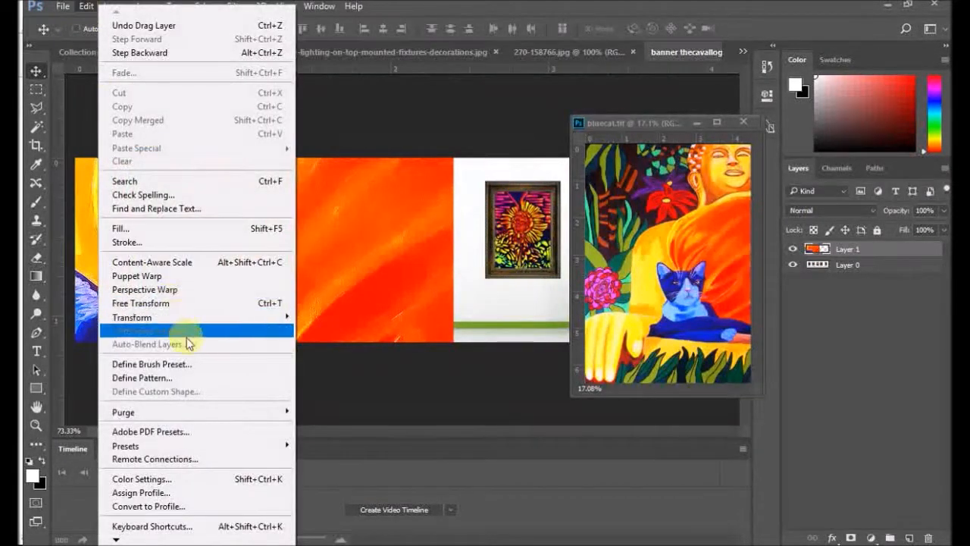
mouse_move(235, 317)
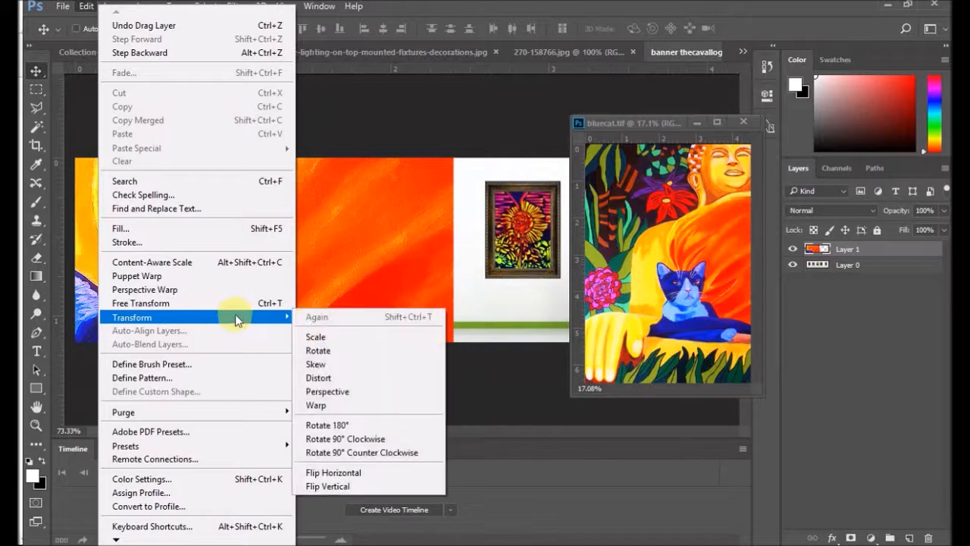
left_click(348, 345)
scroll(401, 248, "down", 6)
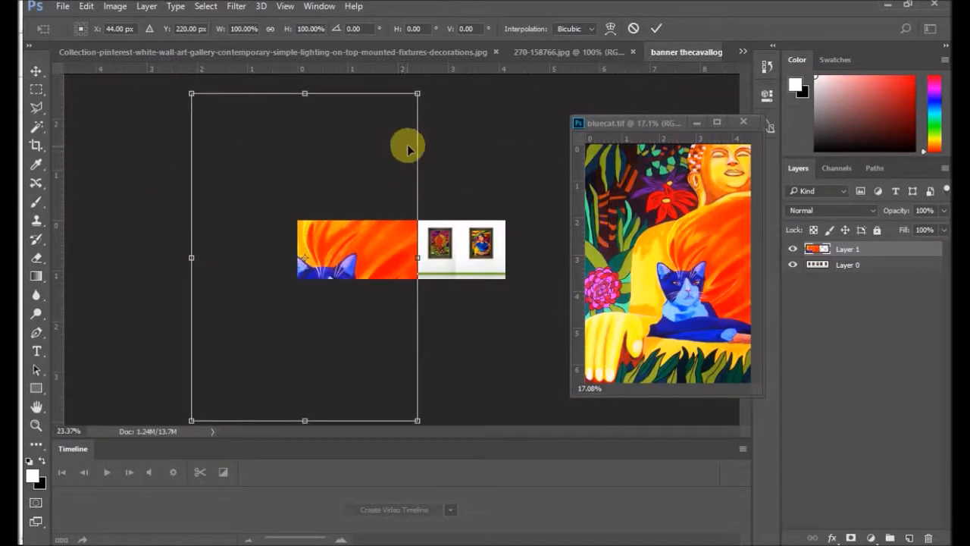
left_click_drag(416, 96, 315, 231)
scroll(365, 244, "down", 1)
scroll(366, 249, "up", 2)
scroll(365, 252, "up", 1)
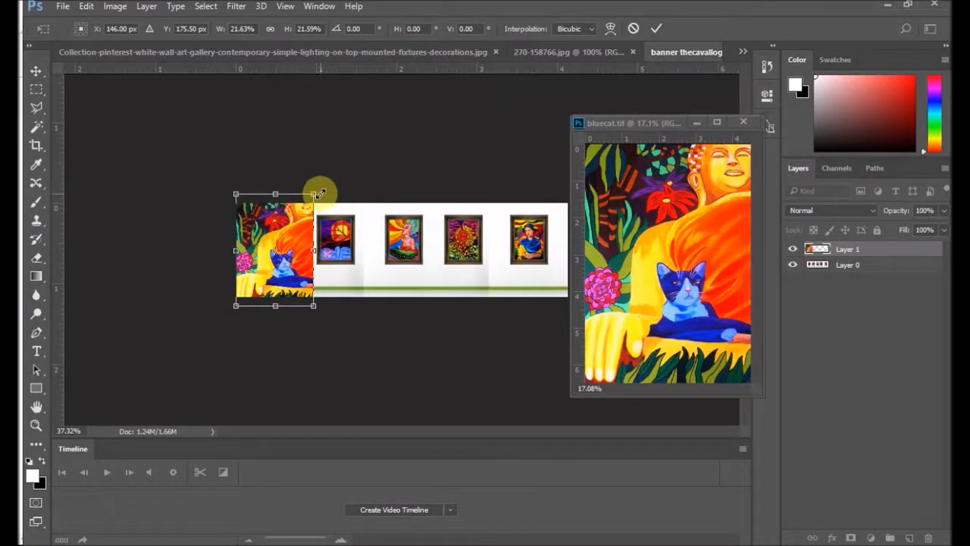
left_click_drag(315, 196, 280, 249)
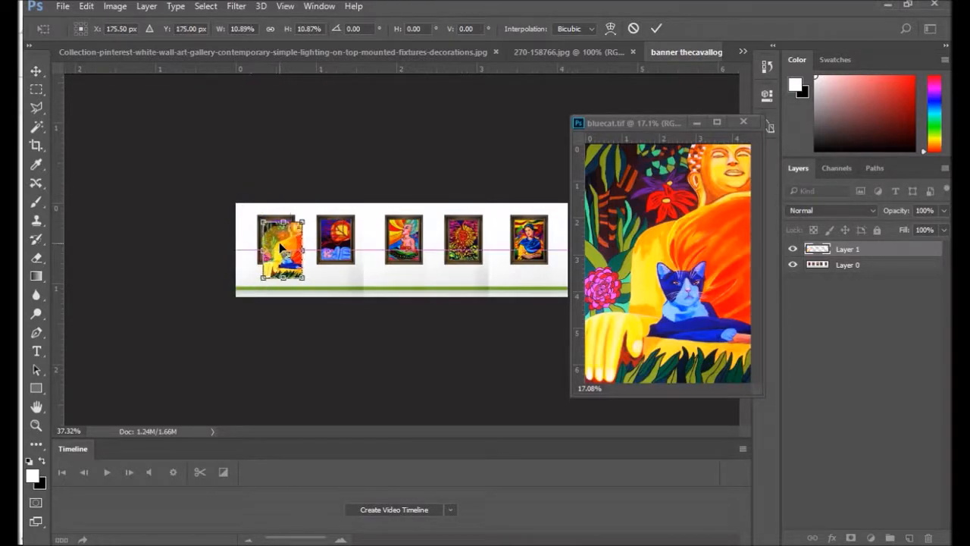
Step: Nudge the cat painting up and scale it to about 7.4% so it sits inside the first frame
scroll(402, 252, "up", 3)
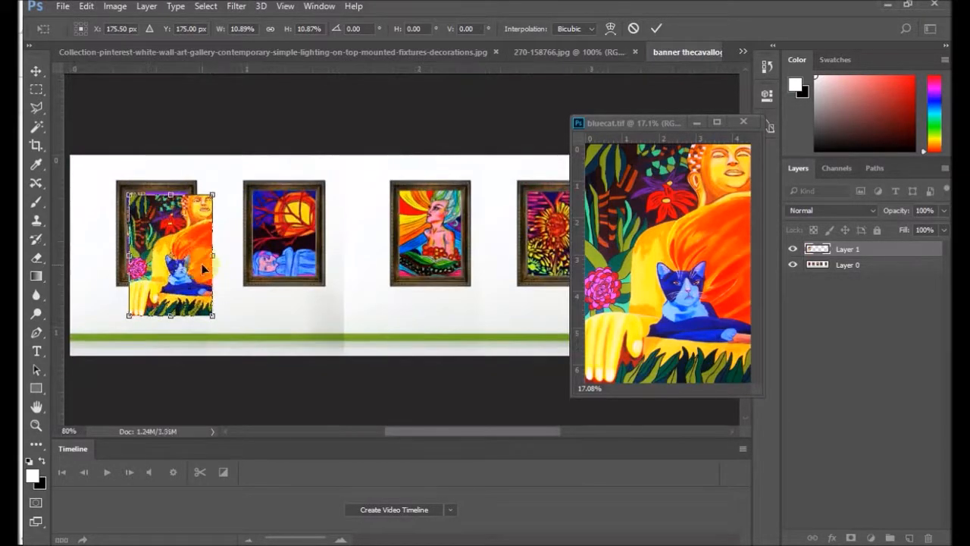
left_click_drag(173, 213, 172, 210)
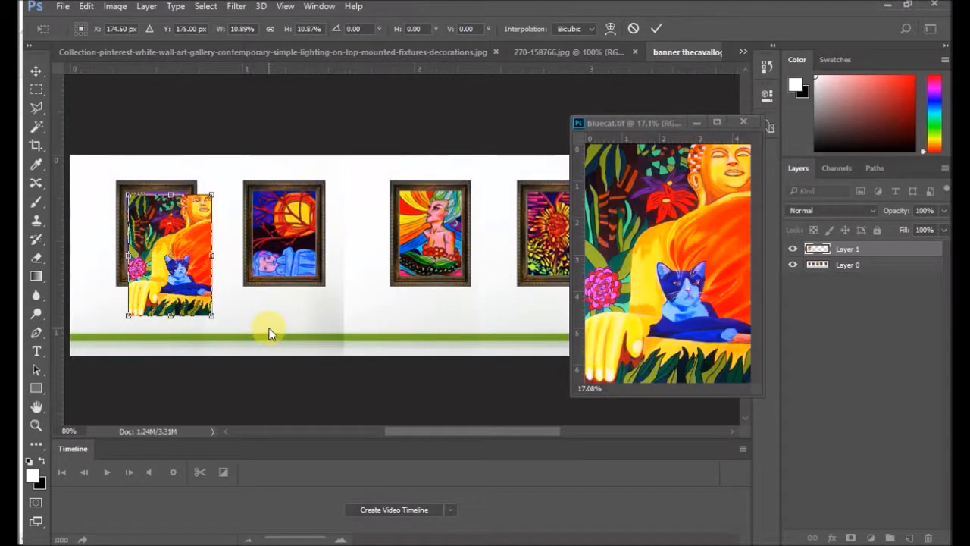
key("Up")
key("Up")
key("Up")
key("Up")
key("Up")
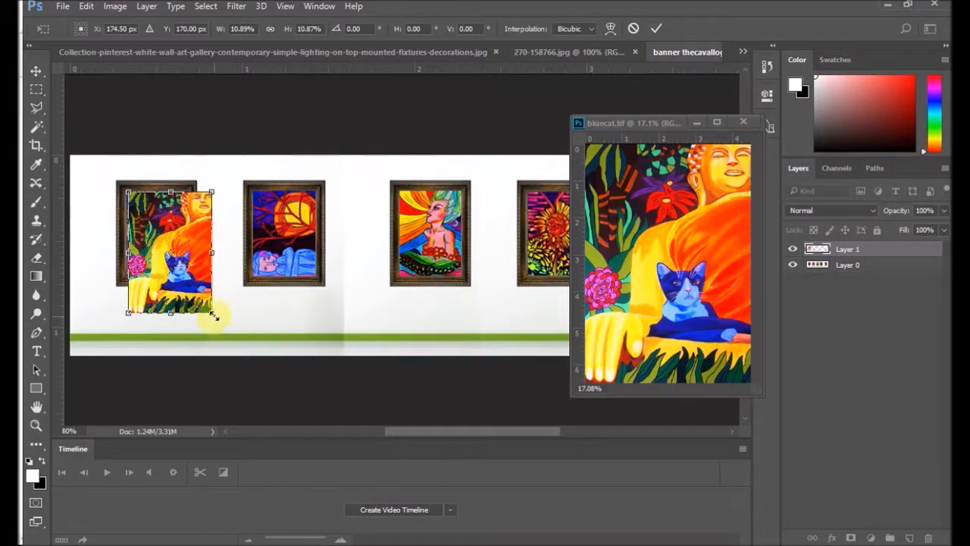
left_click_drag(213, 315, 176, 282)
scroll(175, 200, "up", 4)
scroll(165, 236, "up", 3)
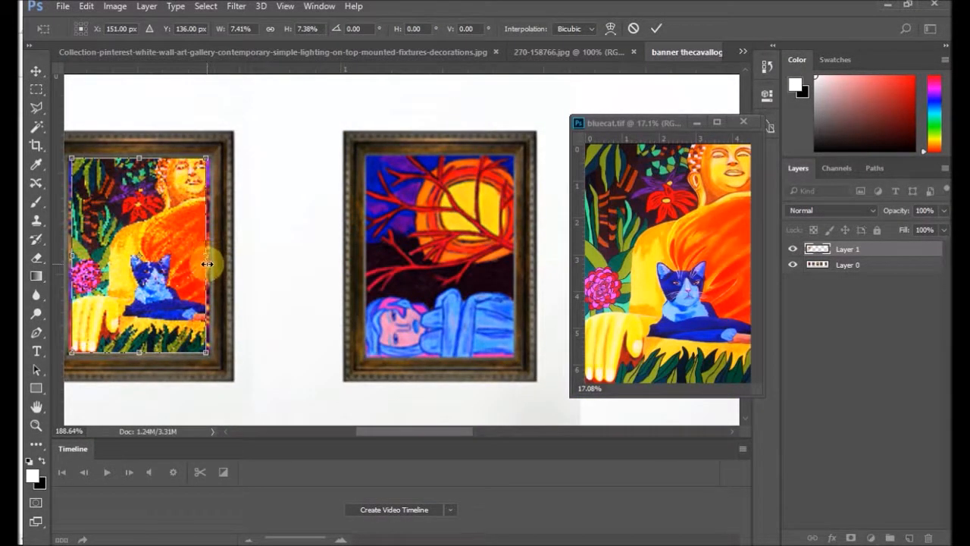
Step: Stretch the cat painting's right edge out to the first frame's inner edge, bringing its width to about 7.6%
left_click_drag(206, 257, 208, 246)
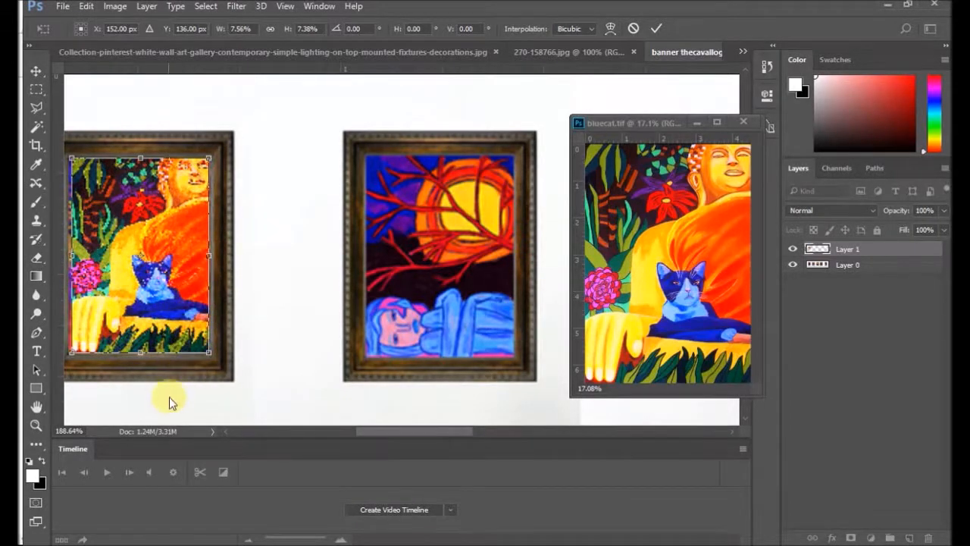
scroll(163, 371, "up", 2)
scroll(237, 221, "up", 4)
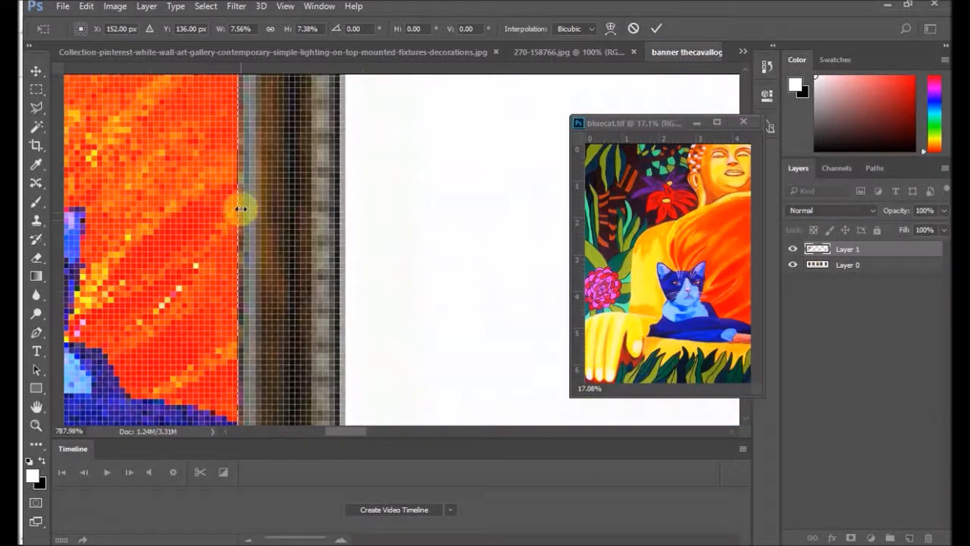
left_click_drag(240, 215, 245, 215)
scroll(209, 158, "down", 10)
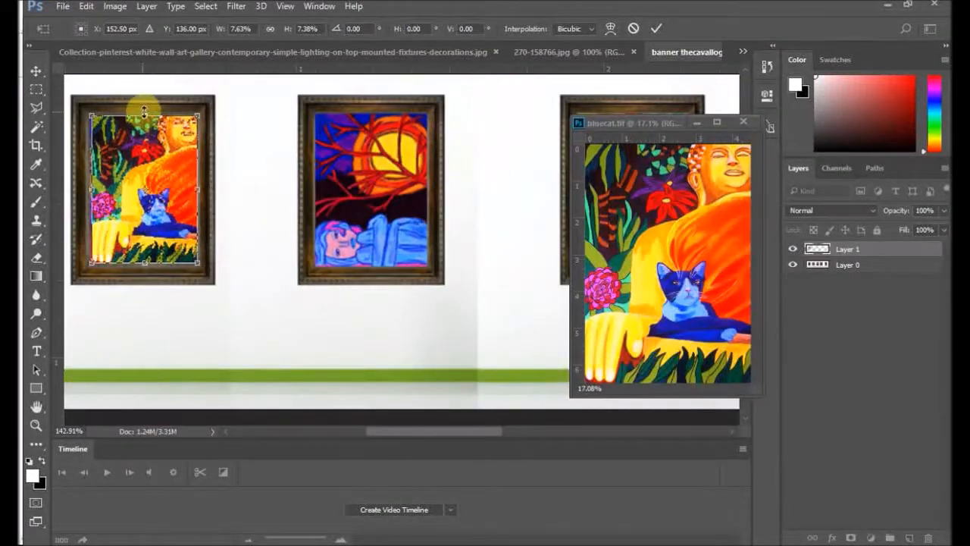
scroll(141, 108, "up", 6)
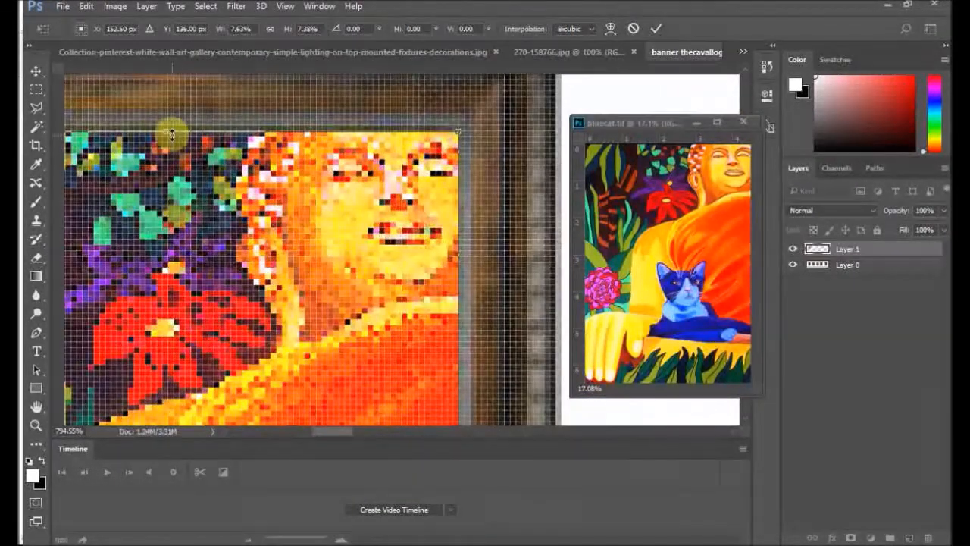
mouse_move(169, 134)
left_mouse_down()
mouse_move(169, 151)
mouse_move(169, 134)
left_mouse_up()
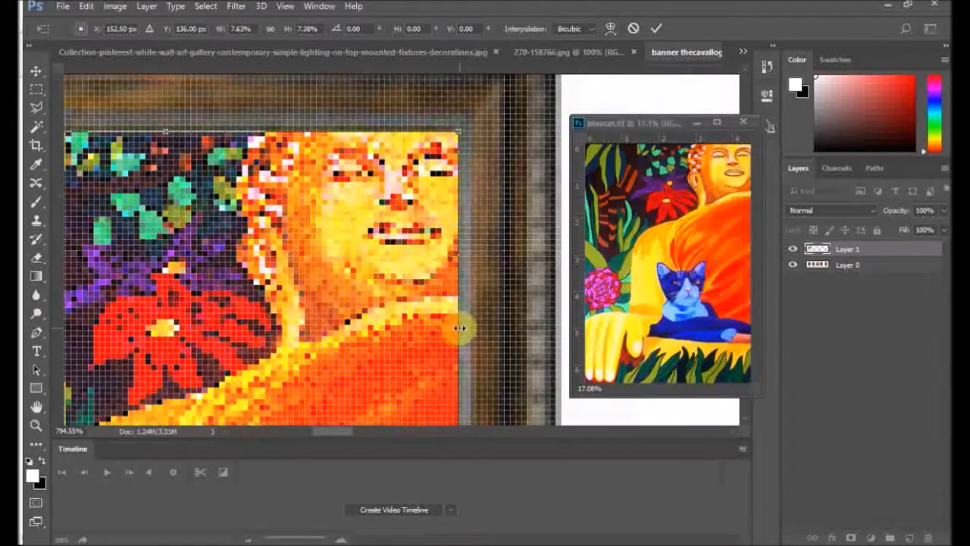
mouse_move(460, 327)
left_mouse_down()
mouse_move(450, 327)
mouse_move(460, 328)
left_mouse_up()
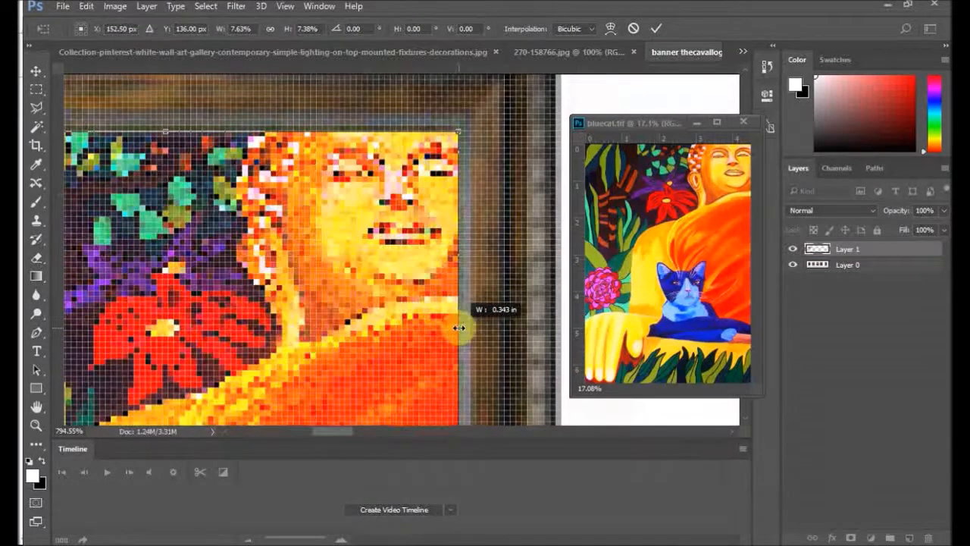
Step: Extend the cat painting's left edge to the frame's inner edge at about 7.8% width and apply the transform
scroll(333, 324, "down", 11)
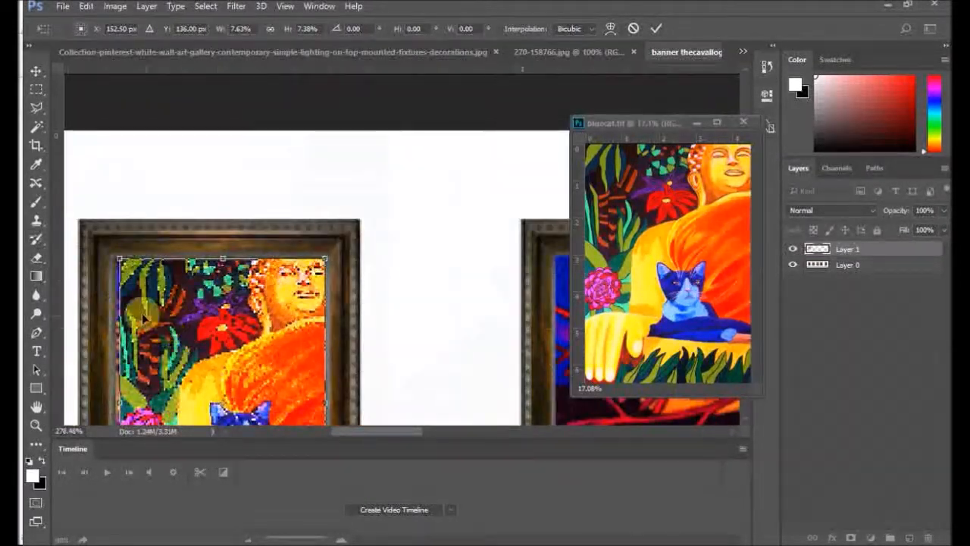
scroll(108, 298, "up", 13)
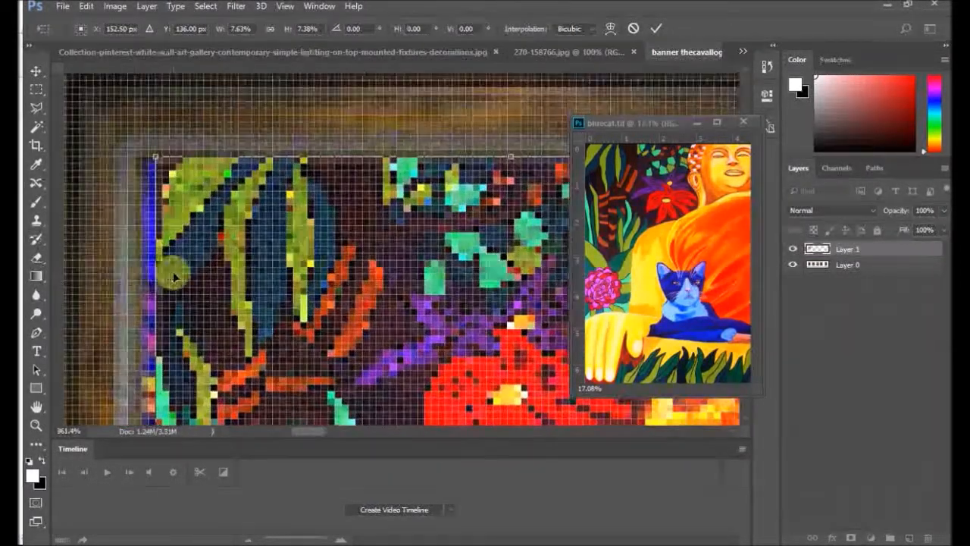
left_click_drag(155, 277, 140, 276)
scroll(372, 310, "down", 14)
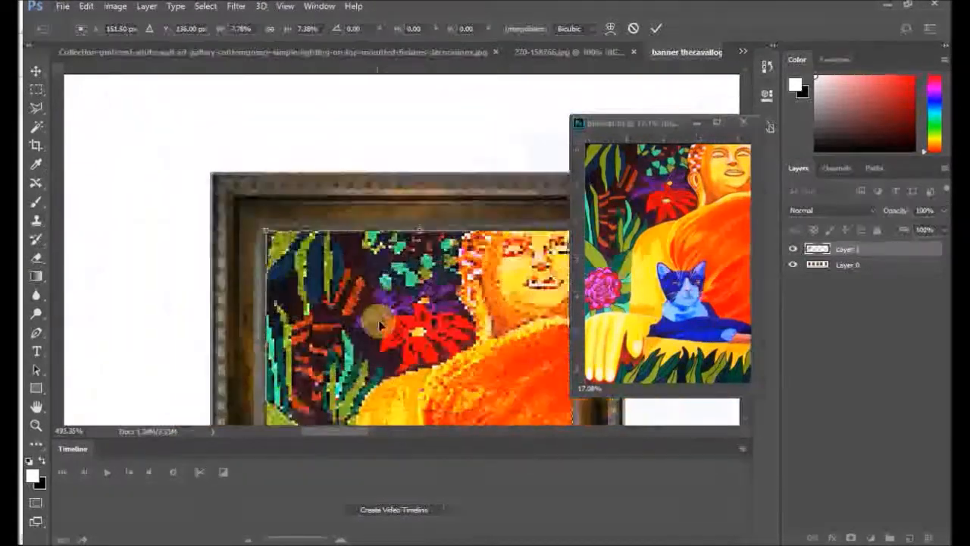
scroll(394, 345, "down", 6)
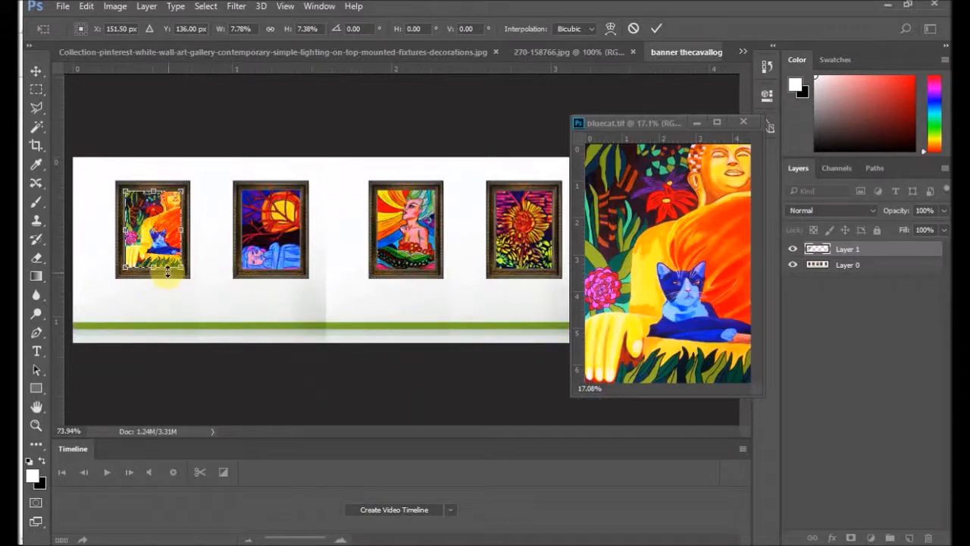
scroll(126, 272, "up", 16)
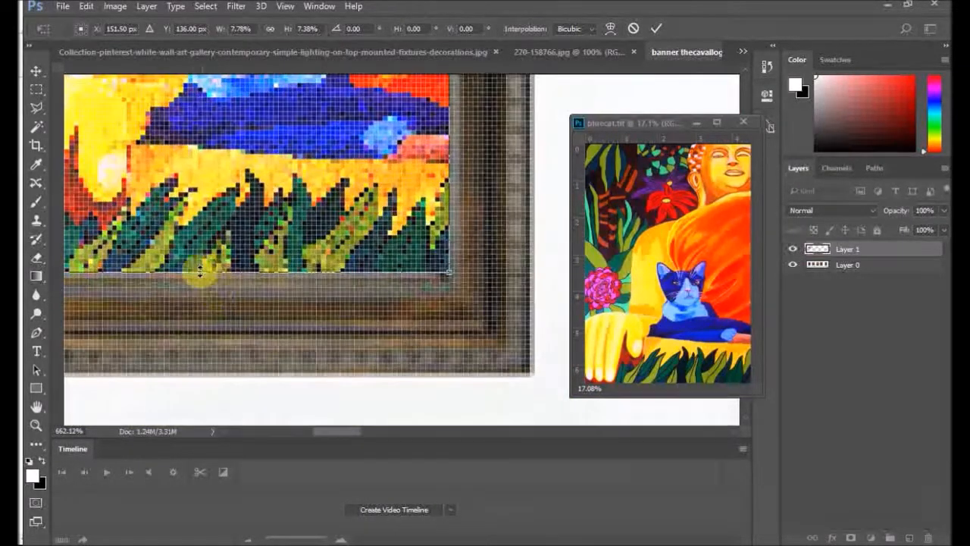
left_click_drag(200, 270, 199, 270)
key("Return")
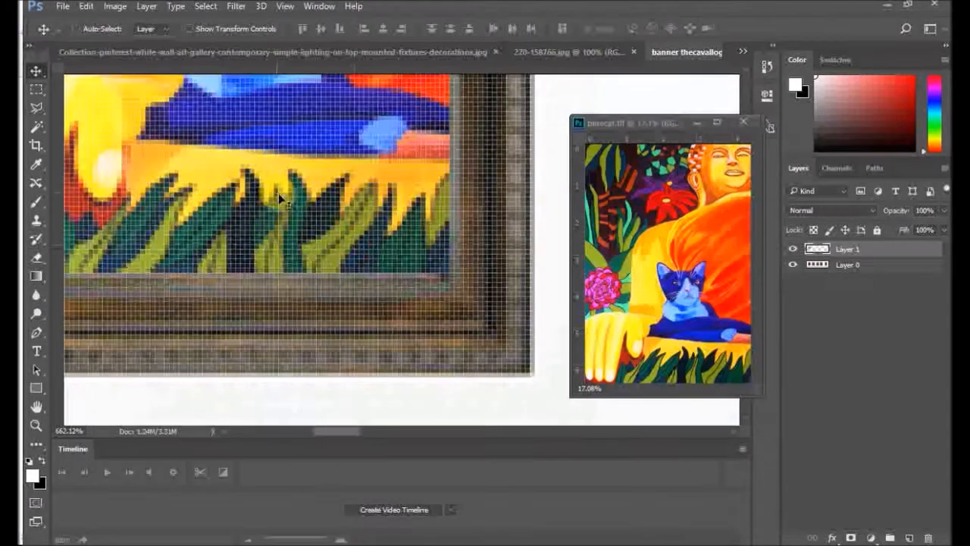
Step: Open the Portrait of Audrey painting from the 8x10 COLOR 300 DPI PIYA folder and close bluecat.tif
scroll(344, 244, "down", 3)
scroll(345, 242, "down", 8)
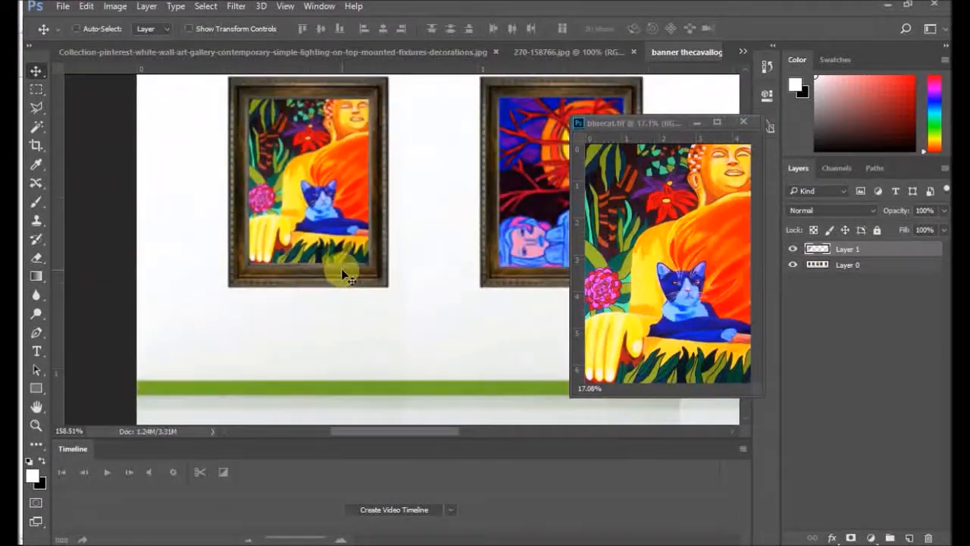
scroll(409, 273, "down", 2)
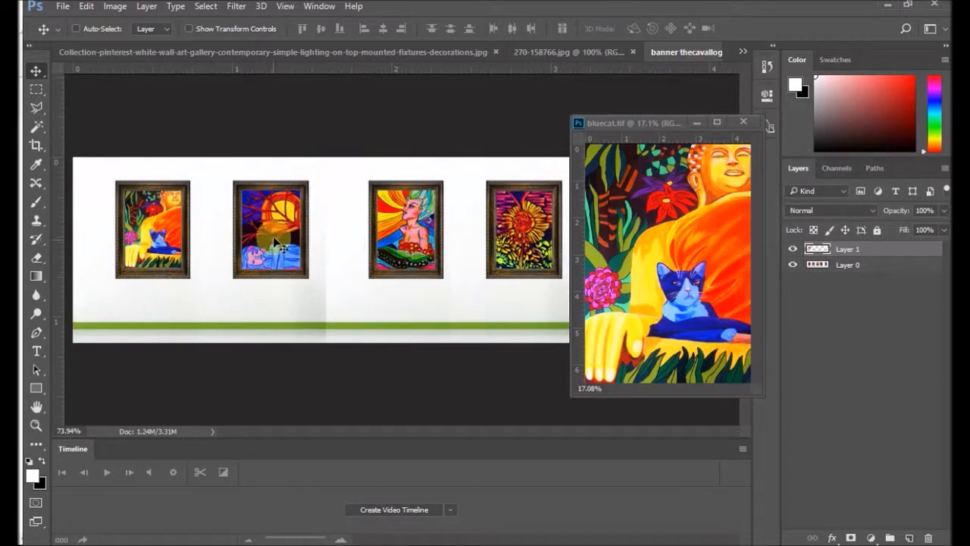
scroll(444, 266, "down", 1)
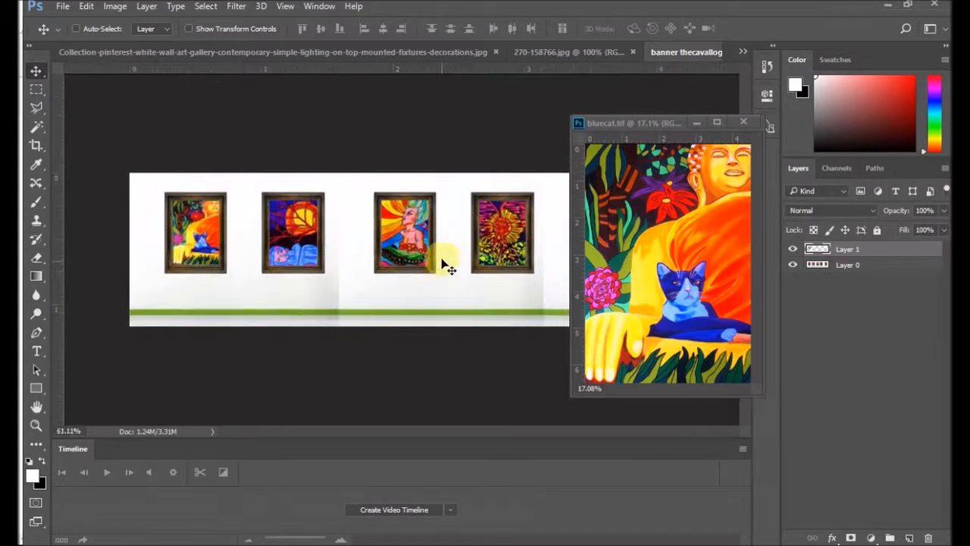
scroll(448, 265, "down", 2)
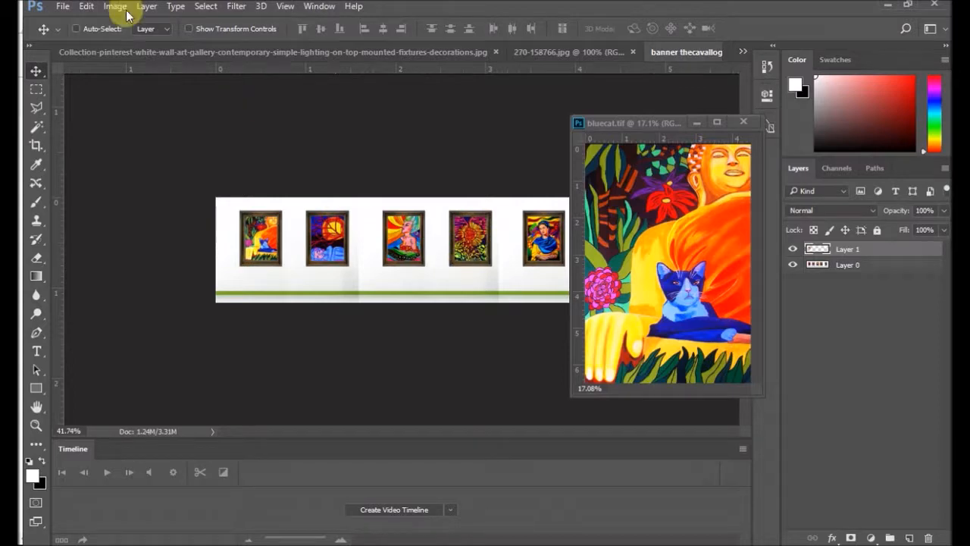
left_click(62, 8)
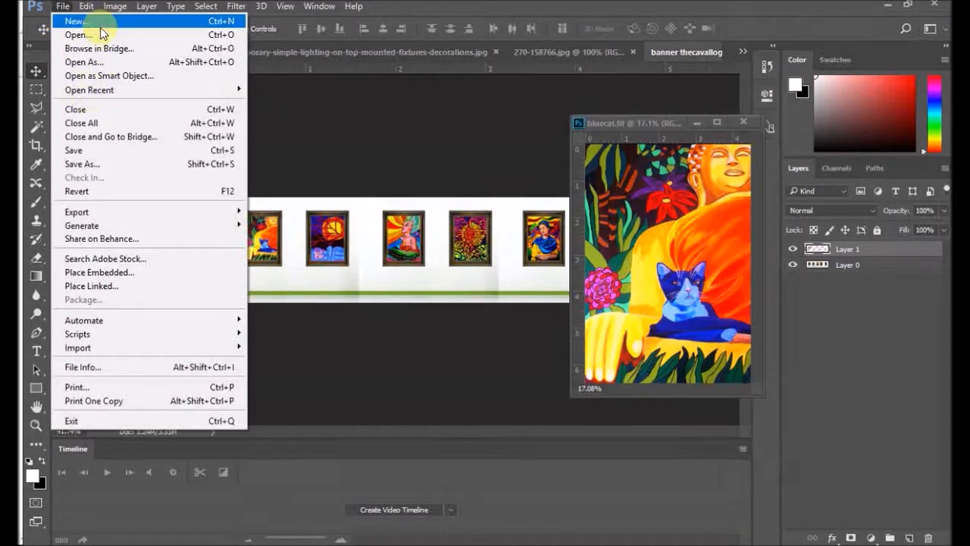
left_click(82, 35)
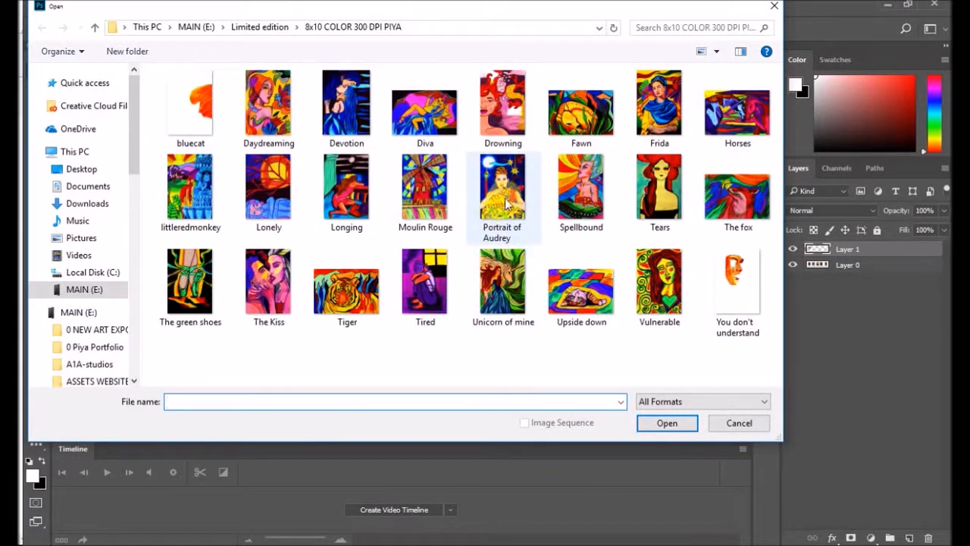
double_click(508, 201)
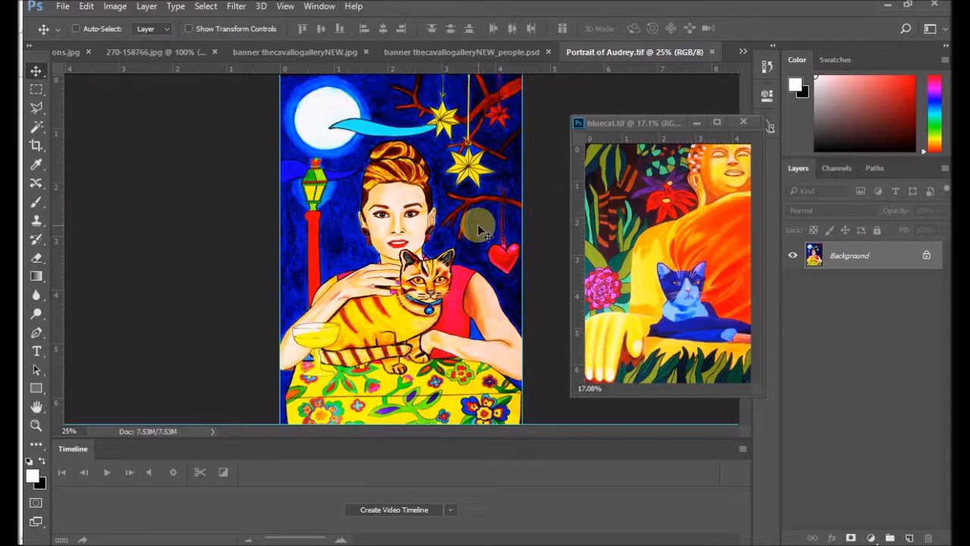
left_click(745, 122)
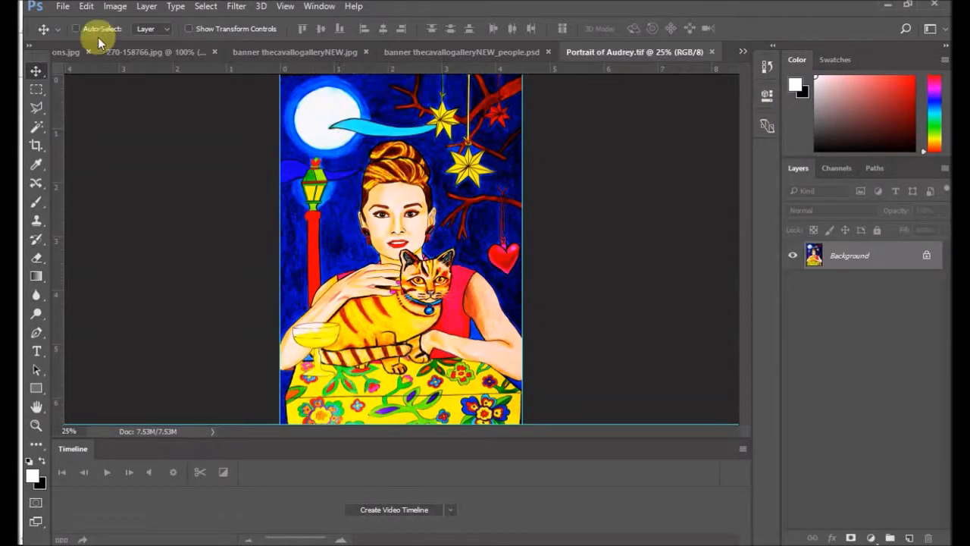
Step: Float Portrait of Audrey.tif in its own window, copy the painting into the banner as a new layer, and close the source file
left_click_drag(613, 53, 624, 98)
left_click_drag(693, 186, 538, 265)
left_click(812, 104)
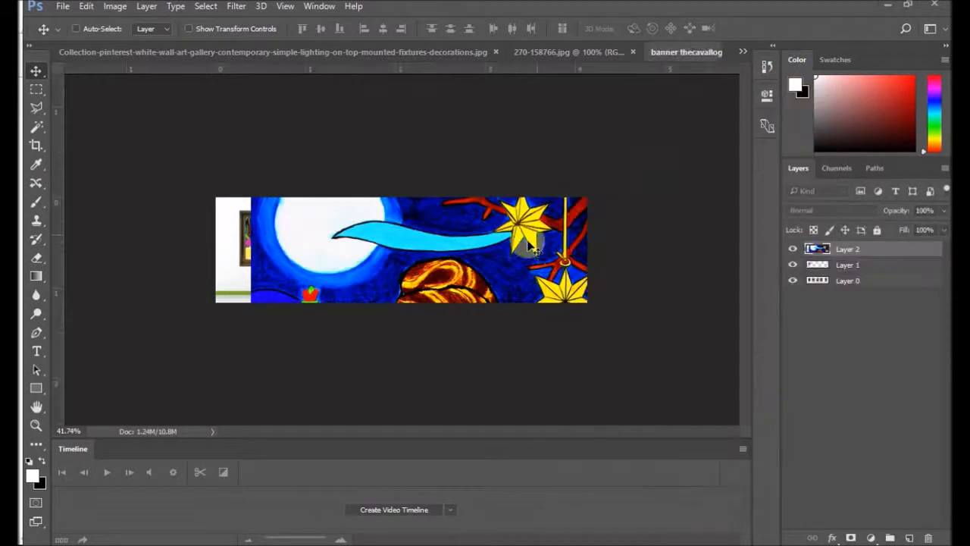
Step: Scale the pasted portrait down to about 12.5% and place it over the fourth framed picture
left_click(85, 7)
mouse_move(182, 317)
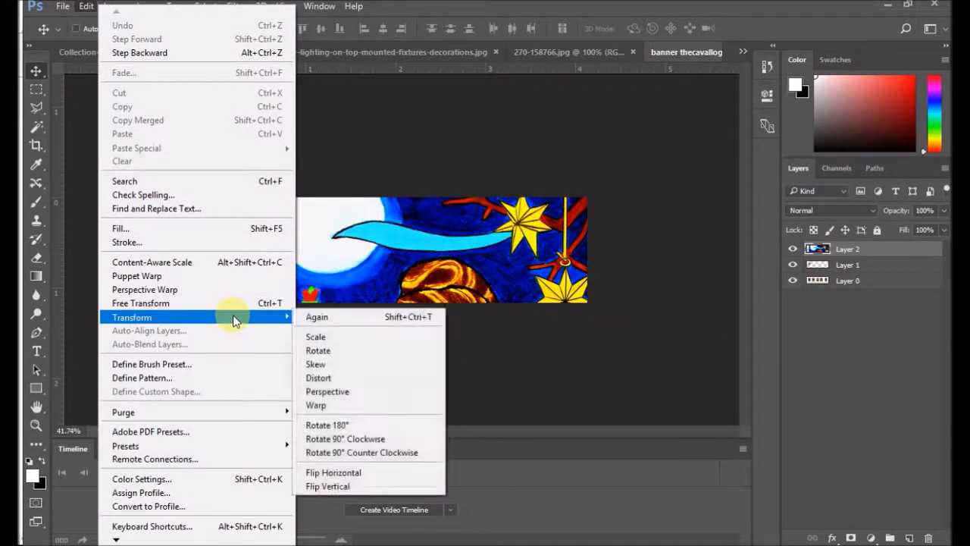
left_click(311, 336)
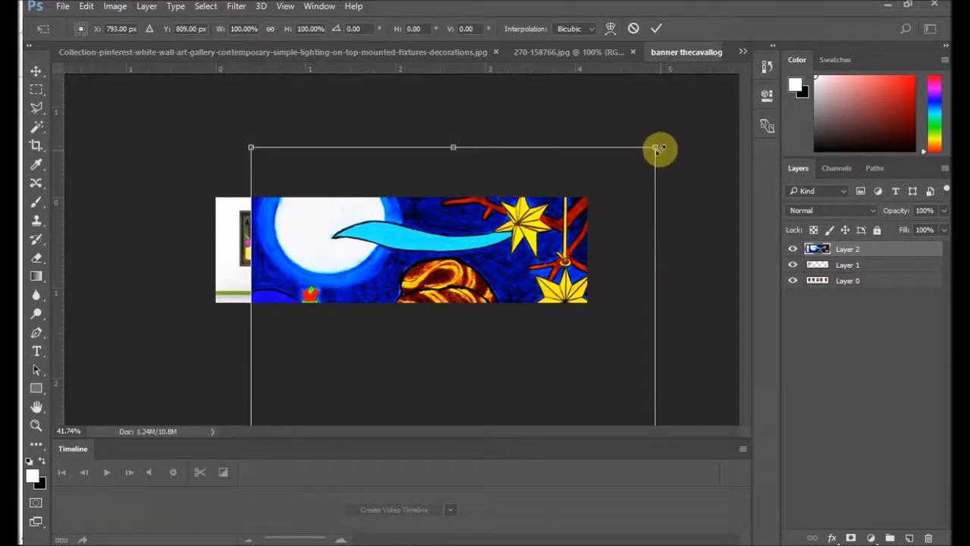
left_click_drag(657, 147, 451, 384)
left_click_drag(381, 383, 479, 244)
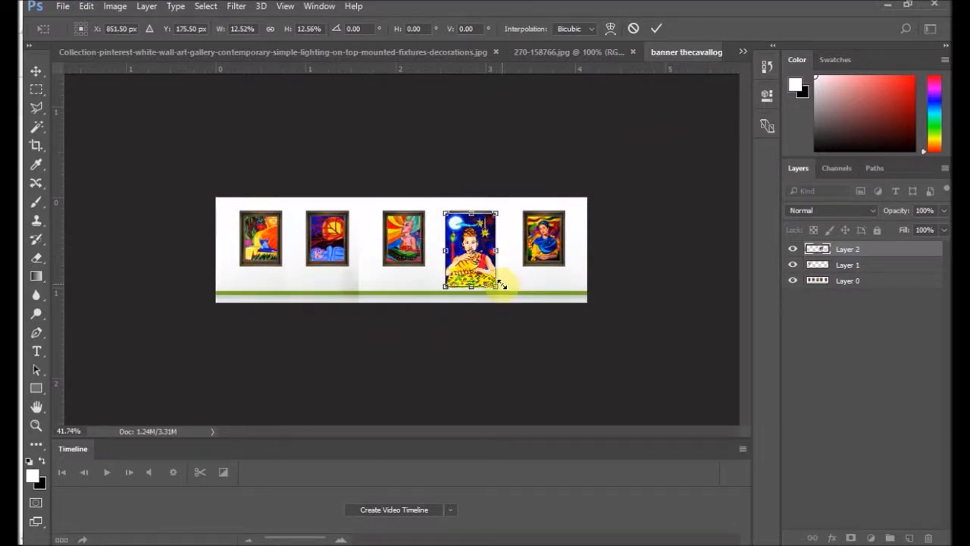
Step: Resize the portrait to about 7.8% width and 8% height and position it inside the fourth frame
left_click_drag(498, 287, 491, 262)
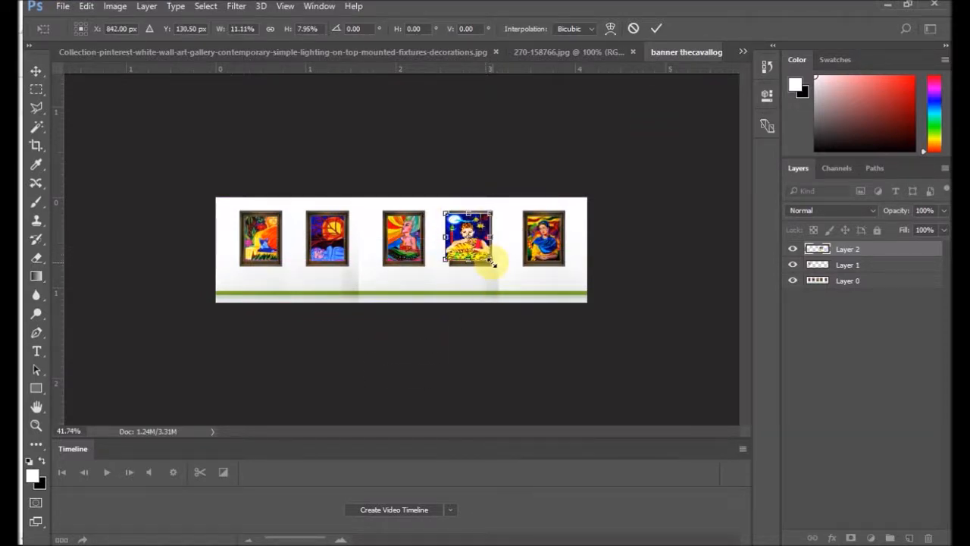
mouse_move(472, 229)
left_mouse_down()
mouse_move(473, 241)
mouse_move(476, 233)
left_mouse_up()
scroll(478, 232, "up", 10)
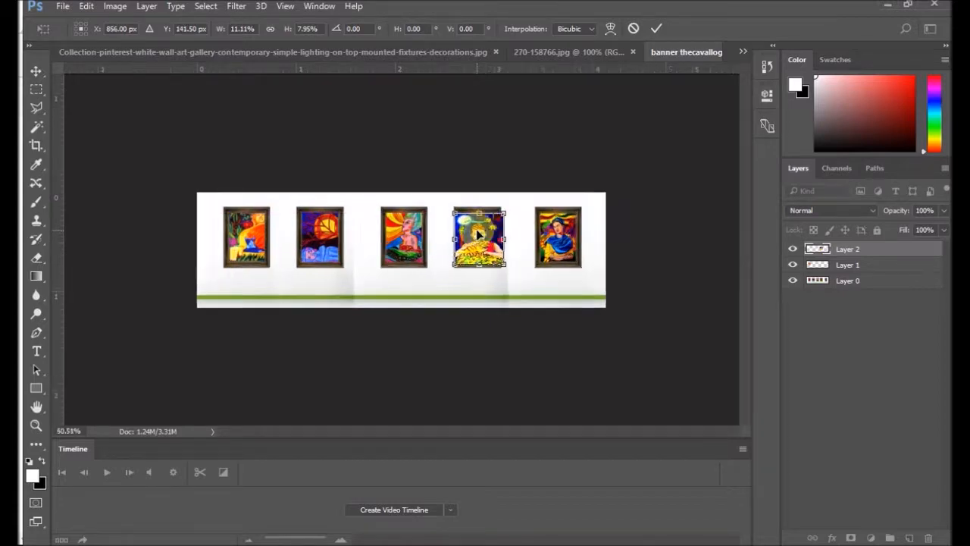
scroll(519, 220, "up", 5)
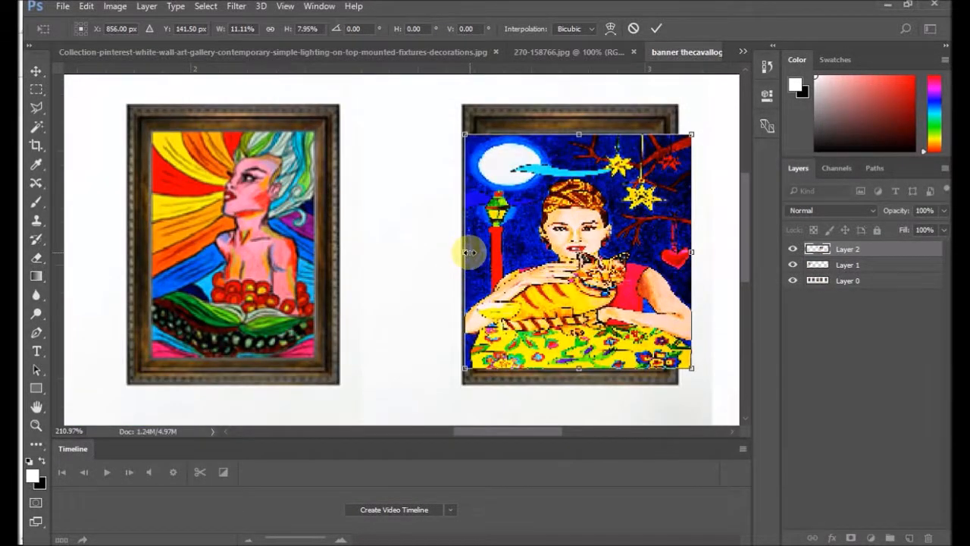
left_click_drag(469, 252, 496, 247)
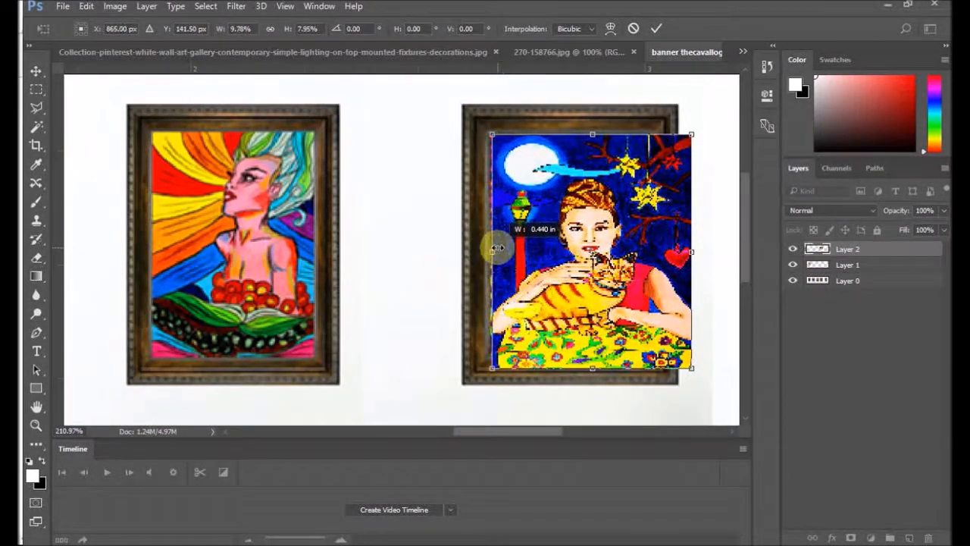
left_click_drag(692, 250, 650, 253)
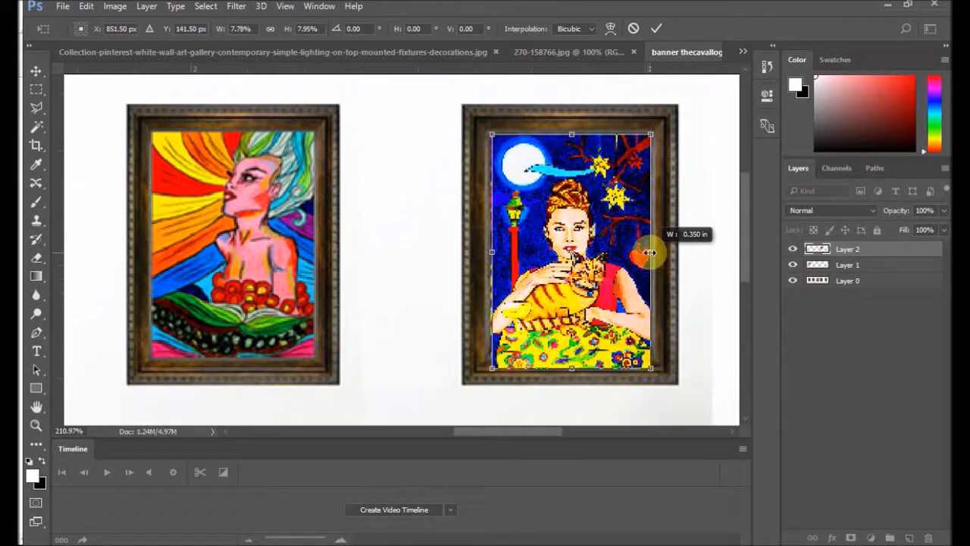
Step: Fine-tune the left and right edges of the portrait to fit the fourth frame, bringing its width to 7.78%
scroll(569, 110, "up", 5)
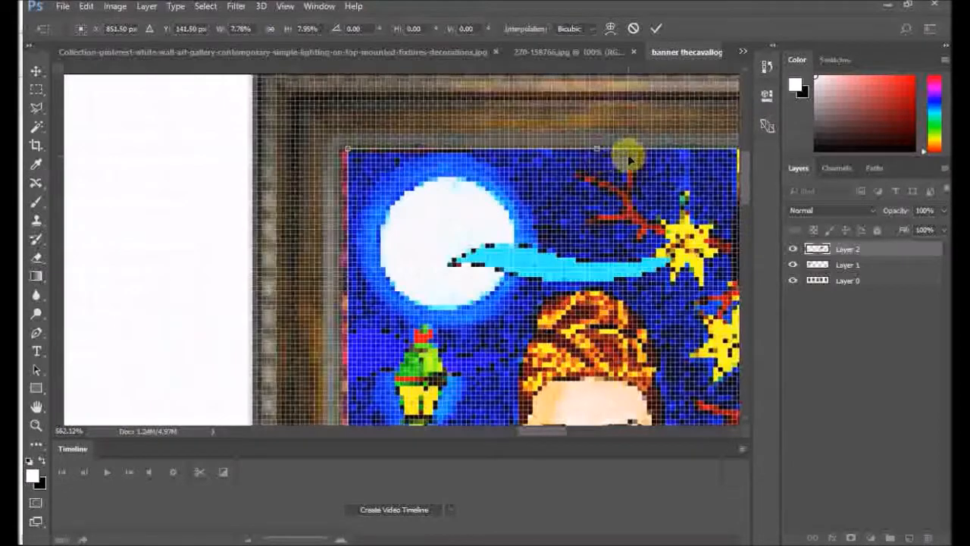
left_click_drag(597, 147, 597, 149)
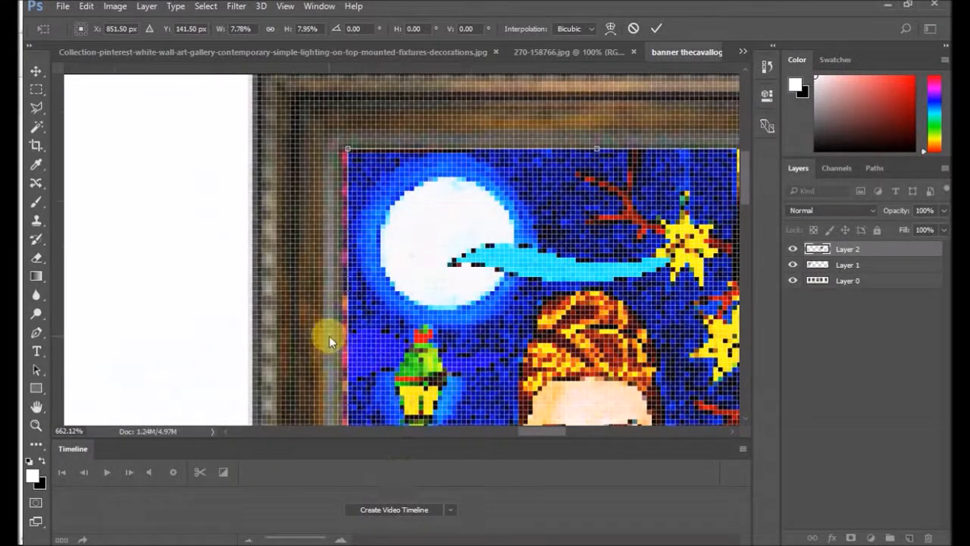
left_click_drag(345, 339, 344, 339)
scroll(657, 288, "down", 3)
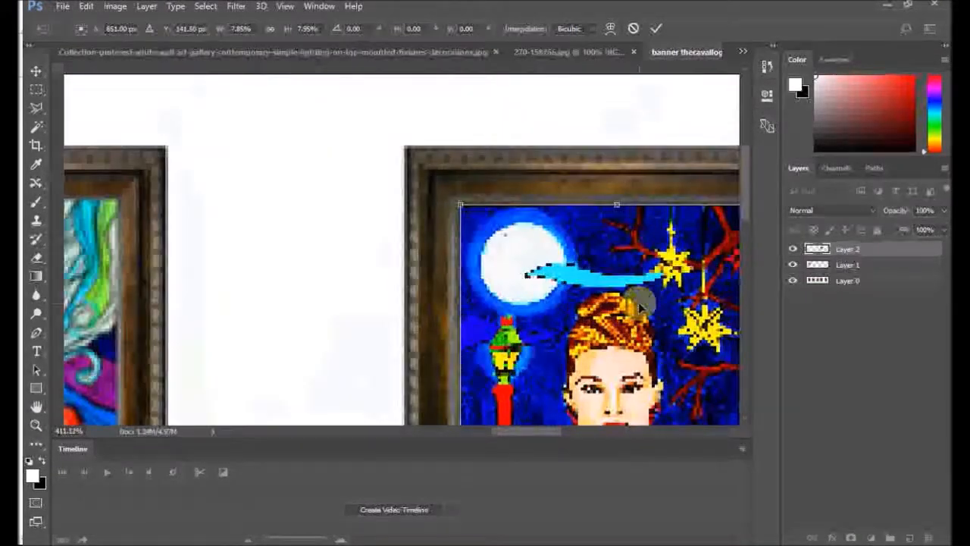
scroll(640, 304, "down", 4)
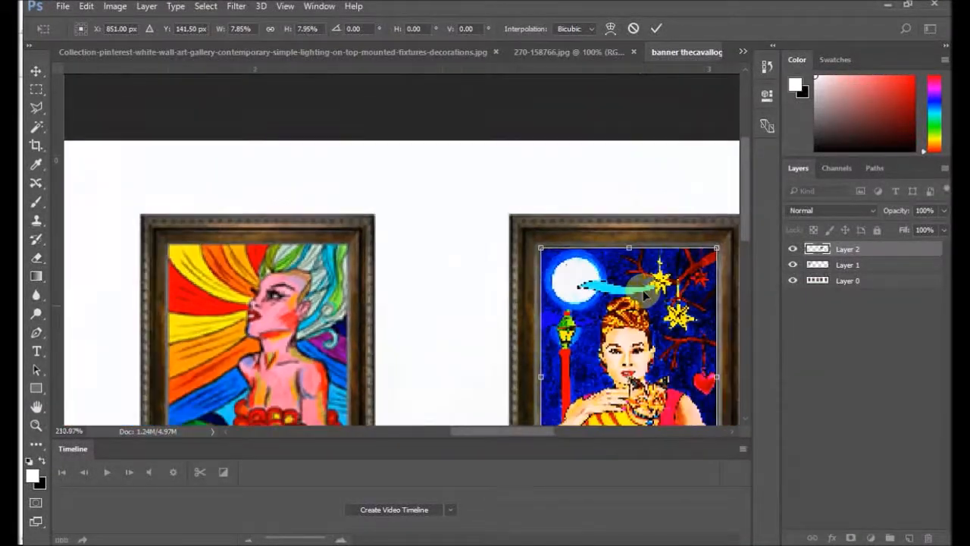
scroll(643, 296, "down", 1)
scroll(704, 317, "down", 1)
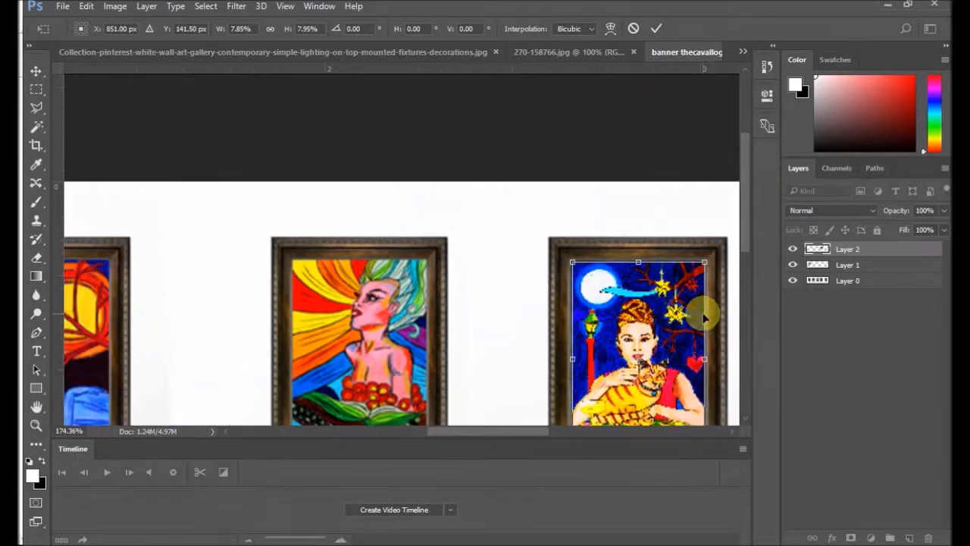
scroll(702, 322, "up", 6)
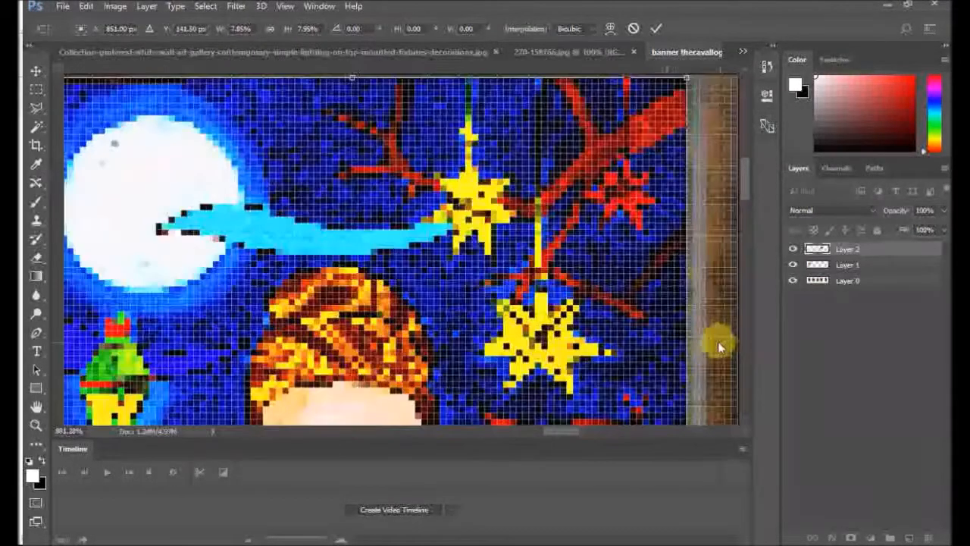
mouse_move(688, 337)
left_mouse_down()
mouse_move(660, 339)
mouse_move(682, 344)
left_mouse_up()
scroll(697, 321, "down", 6)
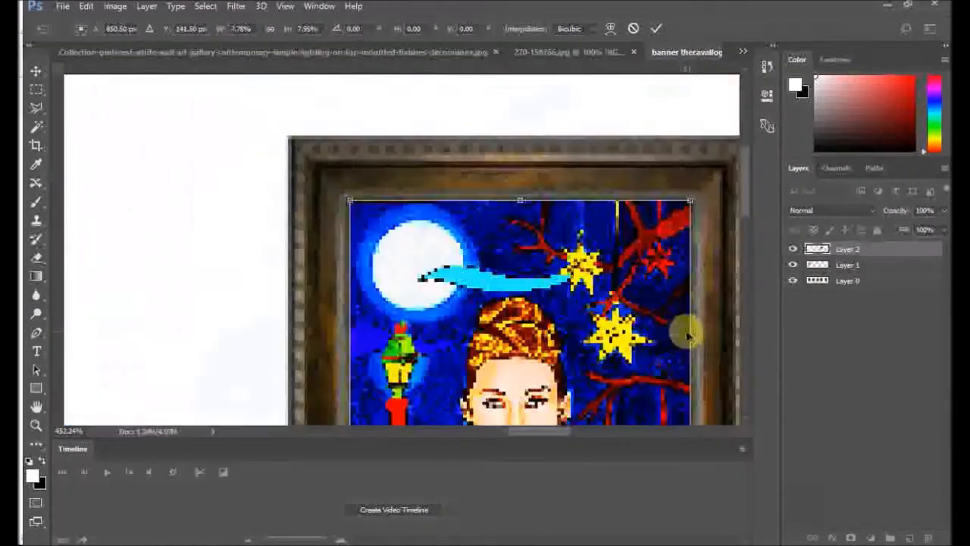
scroll(671, 318, "down", 4)
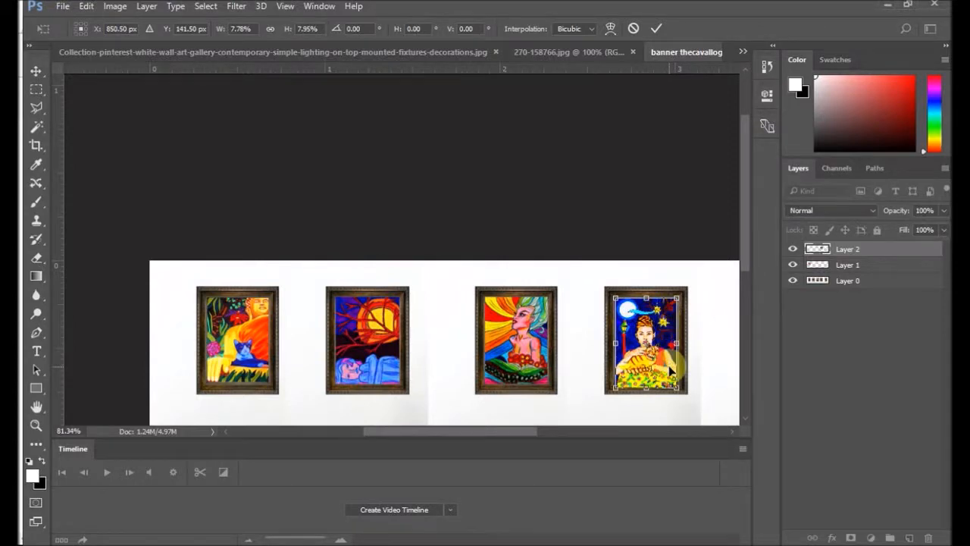
Step: Raise the portrait's bottom edge to fit inside the fourth frame at 7.49% height and commit the transform
scroll(693, 372, "up", 3)
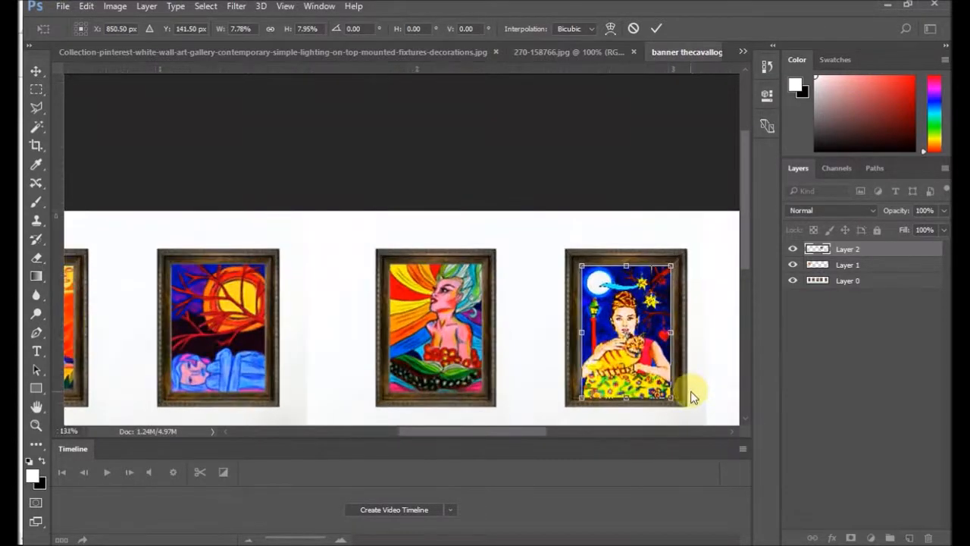
scroll(692, 396, "up", 5)
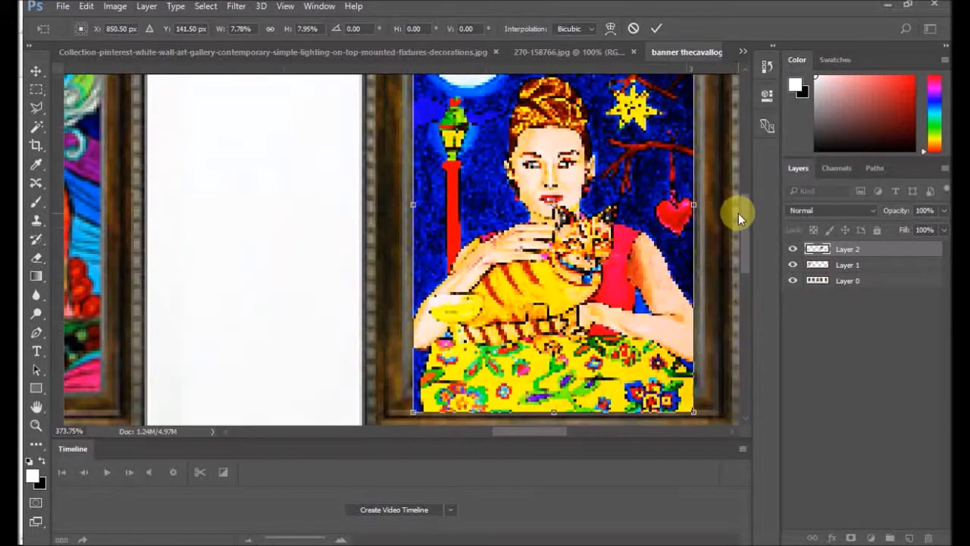
left_click_drag(744, 226, 744, 255)
left_click_drag(557, 284, 548, 261)
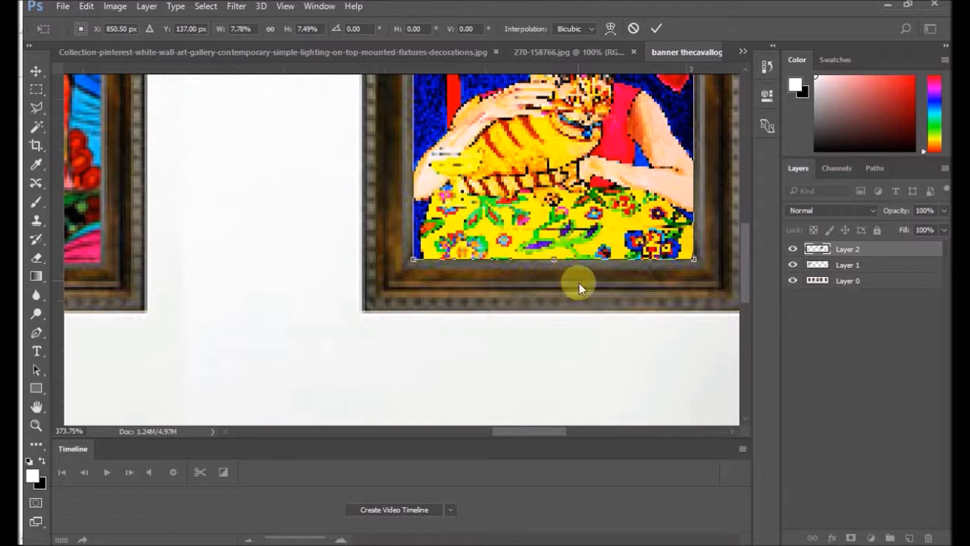
key("Return")
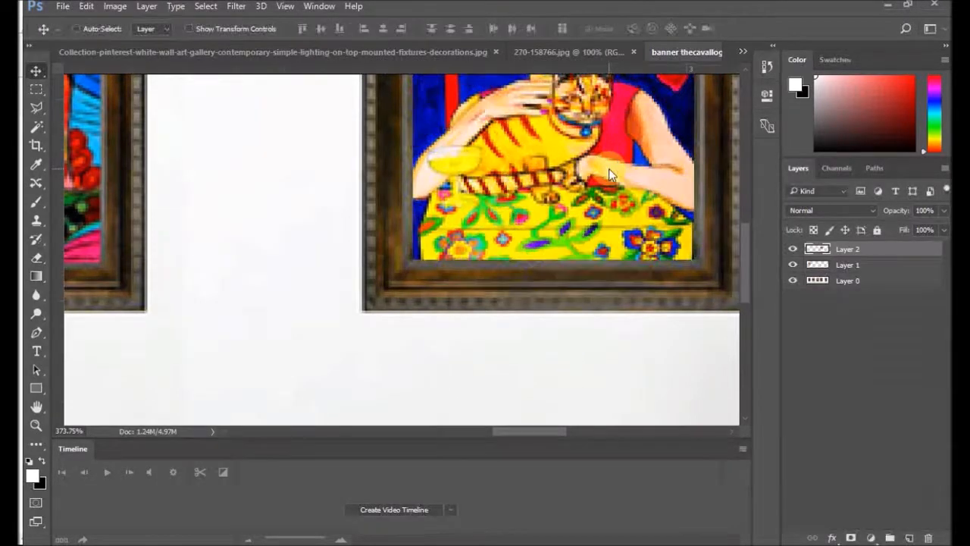
Step: View the whole banner and check its pixel dimensions and resolution in Image Size
key("ctrl+0")
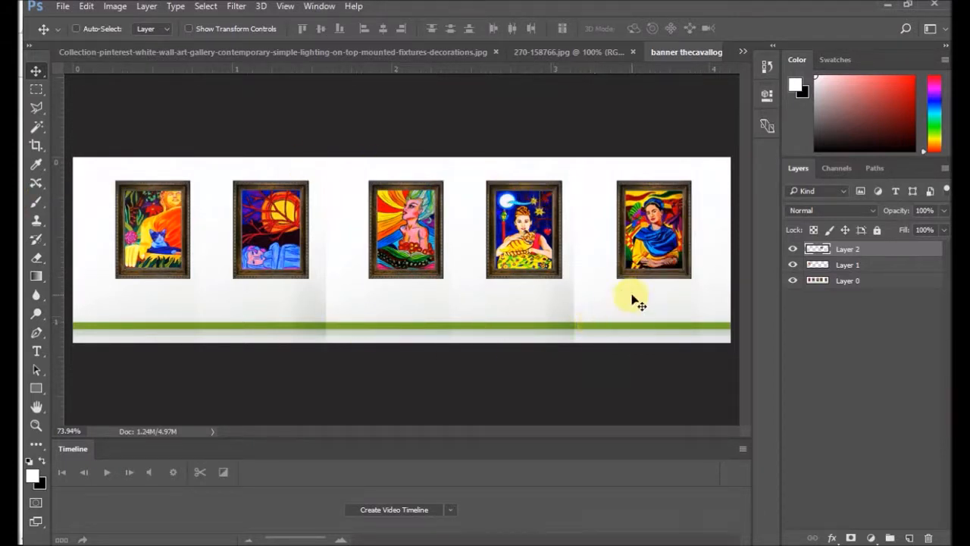
left_click(114, 6)
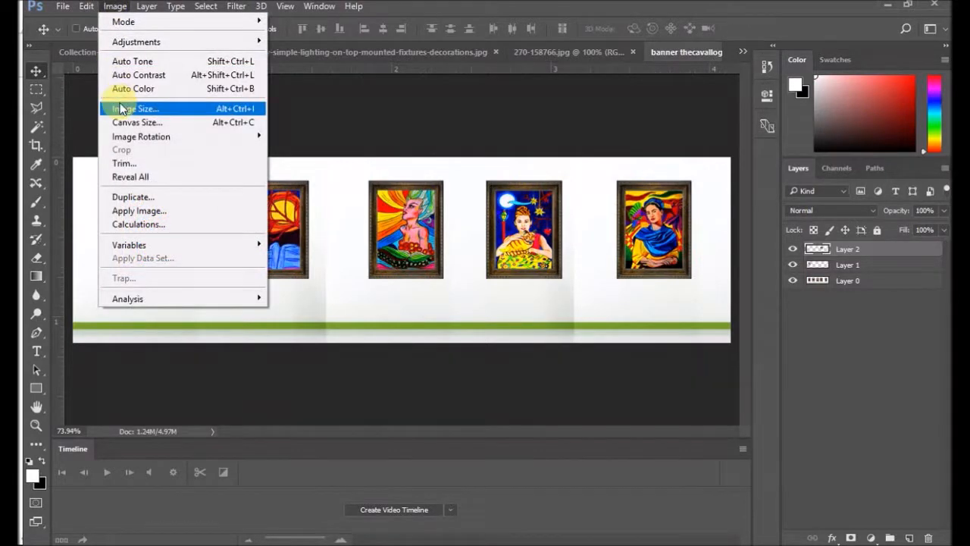
left_click(125, 109)
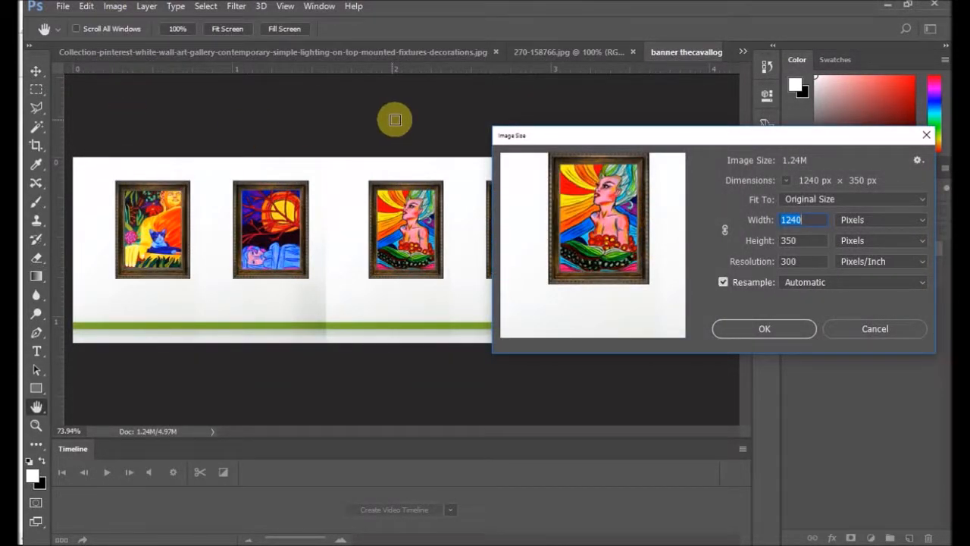
left_click(783, 335)
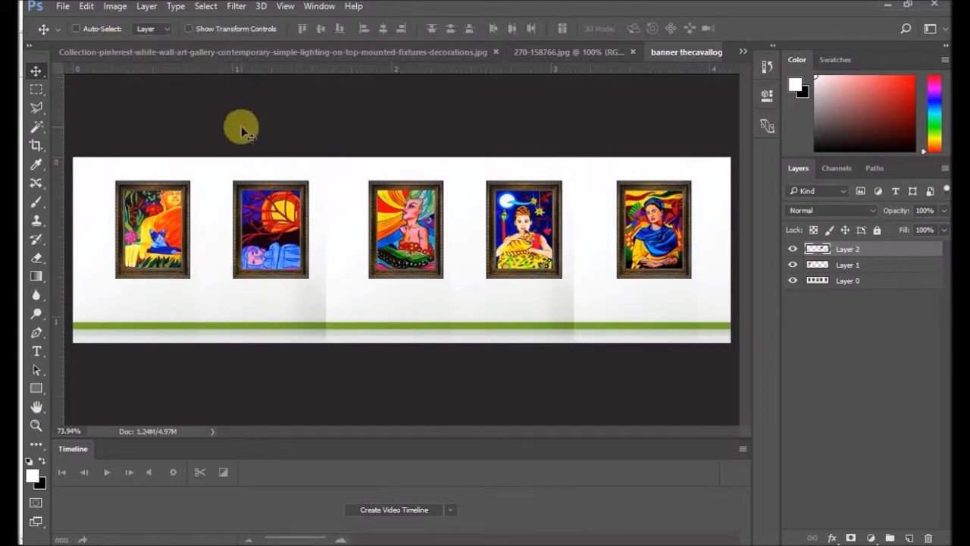
Step: Start saving a copy of the banner and choose the SLIDER HOME folder under websites, Artbypiya.com as its destination
left_click(61, 8)
left_click(124, 165)
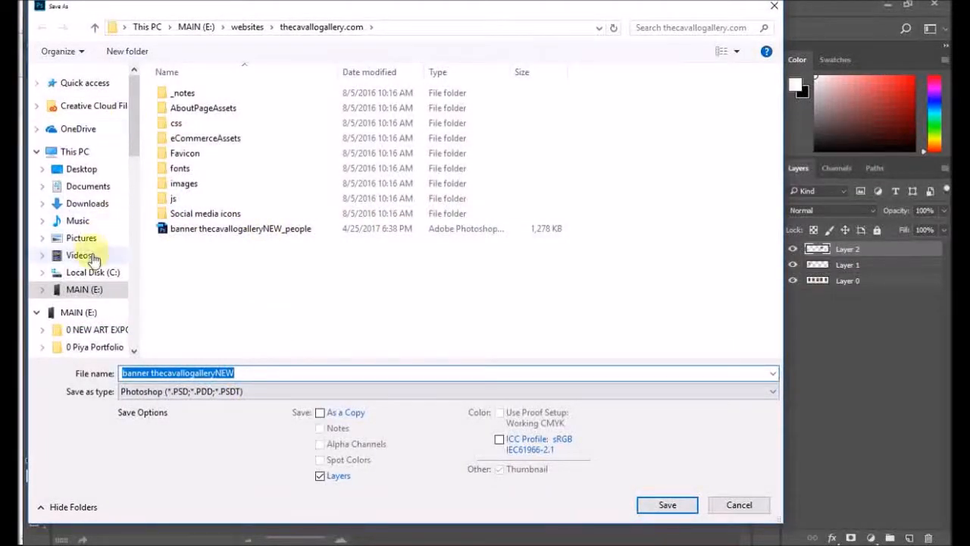
scroll(95, 258, "down", 13)
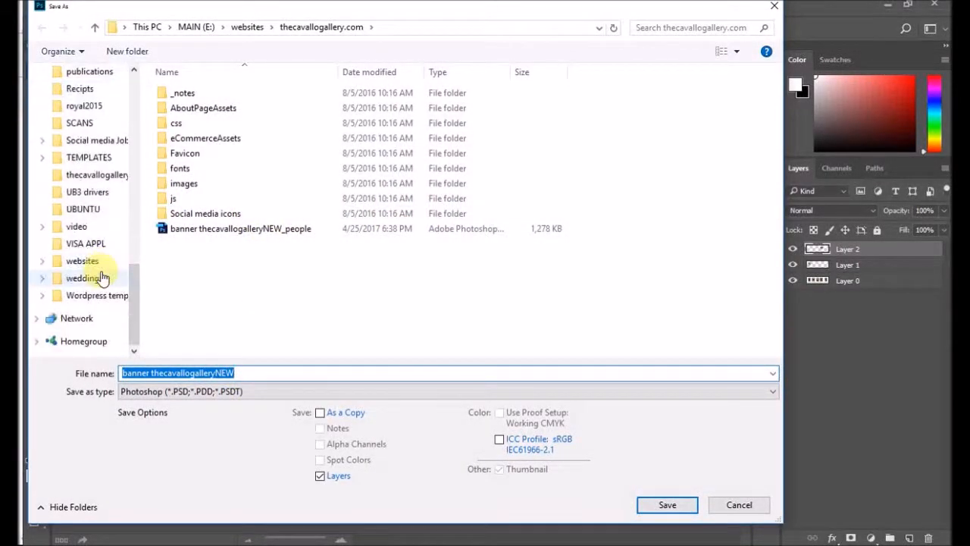
left_click(100, 262)
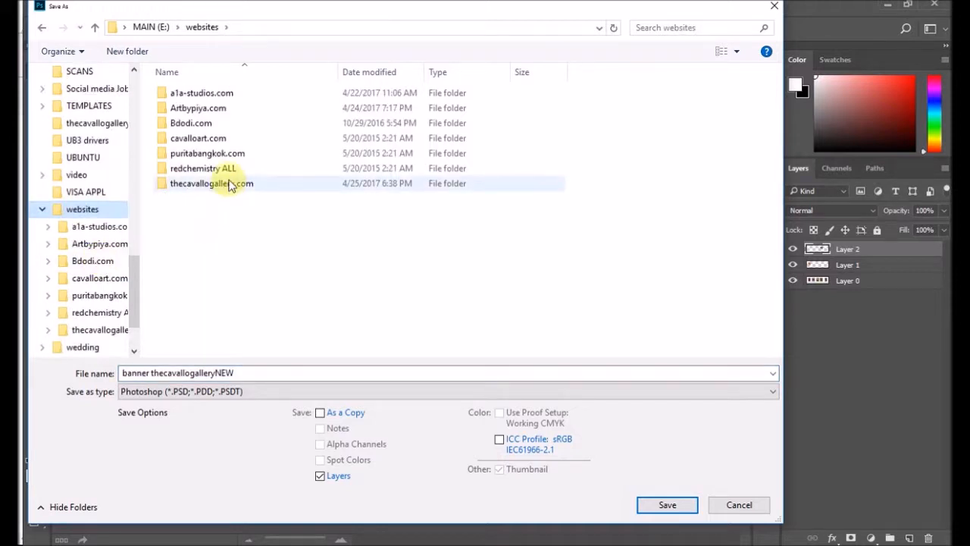
left_click(228, 111)
double_click(228, 111)
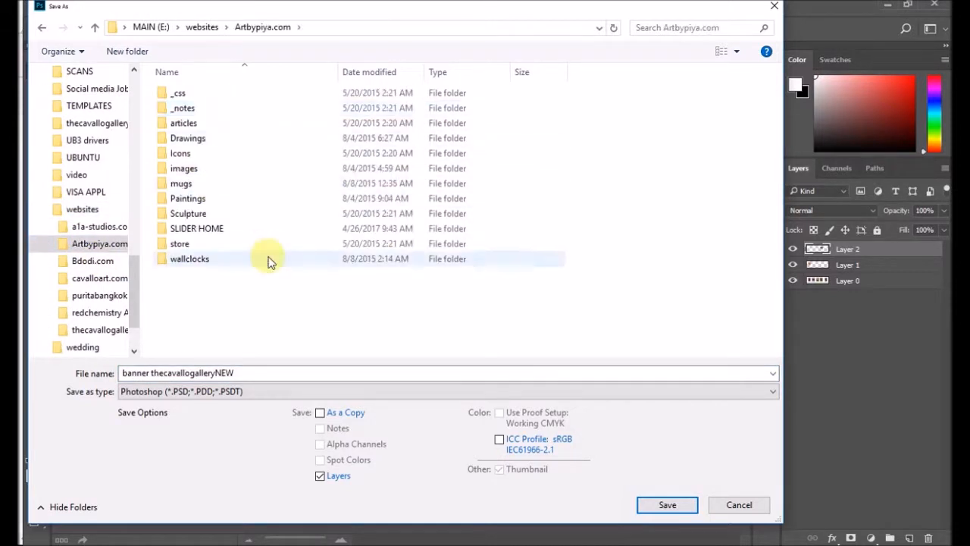
left_click(240, 232)
double_click(240, 231)
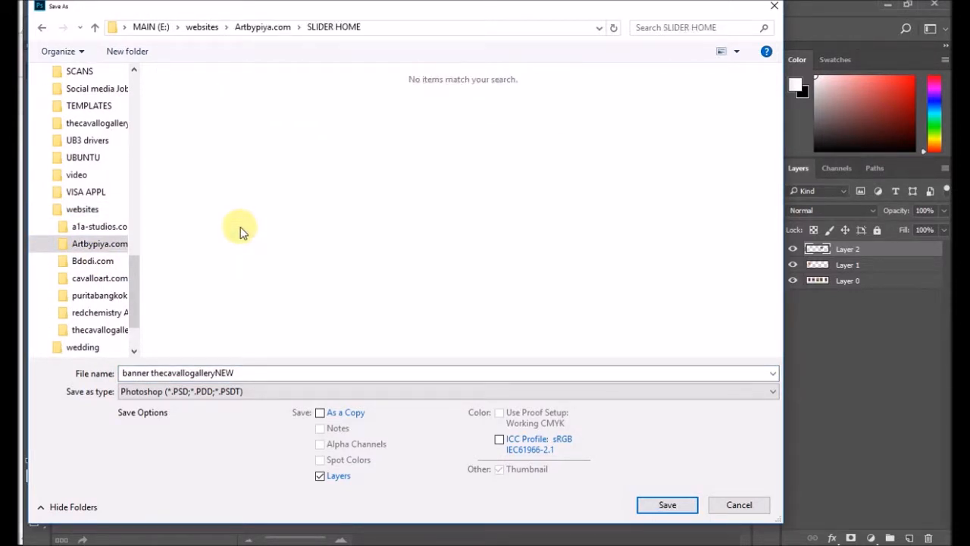
Step: Save the banner copy as the JPEG artbypiya-back-slider with Maximum quality 12 and the Progressive format option
triple_click(284, 372)
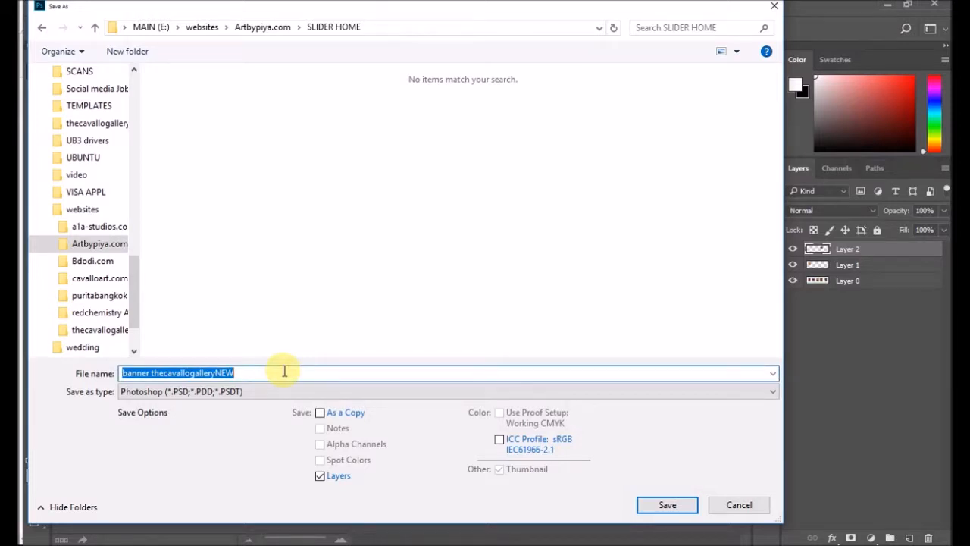
type("artbypiya-back-slider")
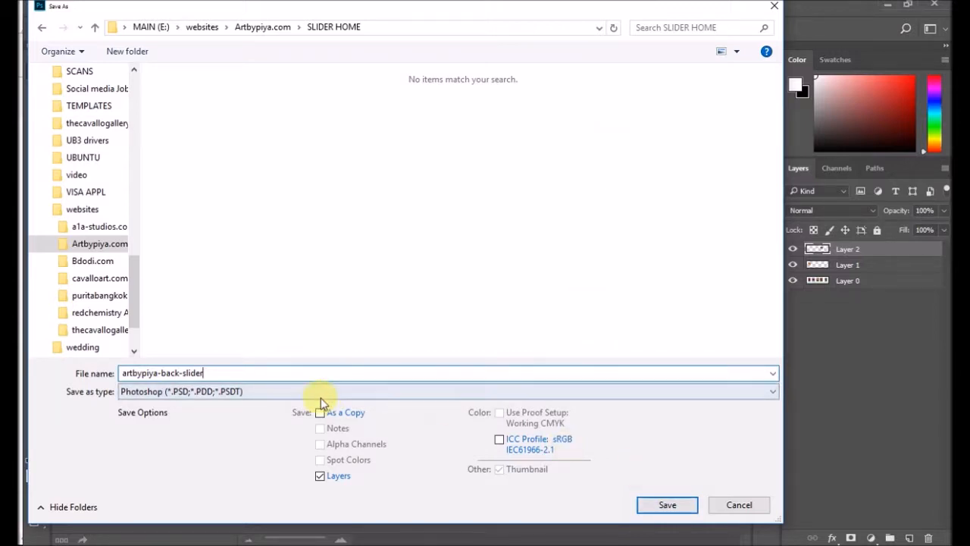
left_click(211, 397)
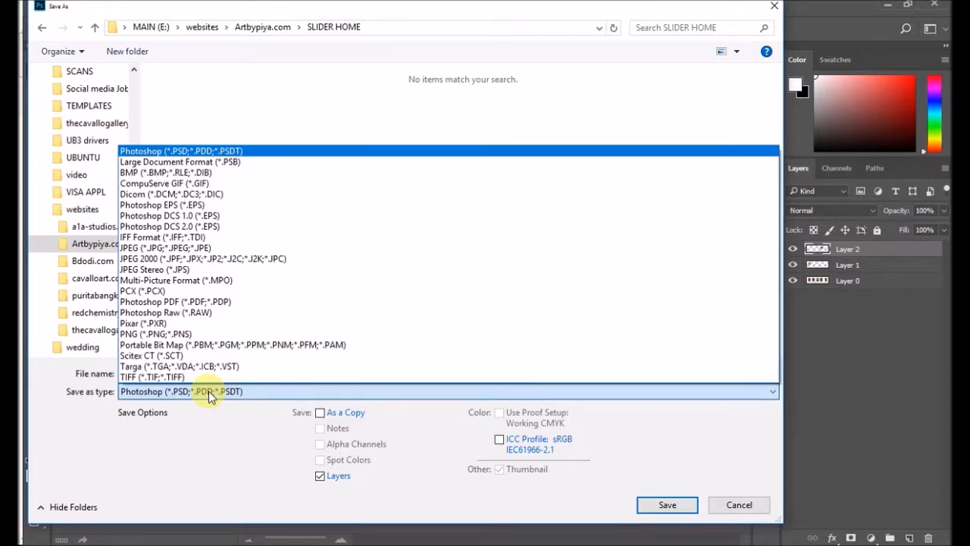
left_click(193, 247)
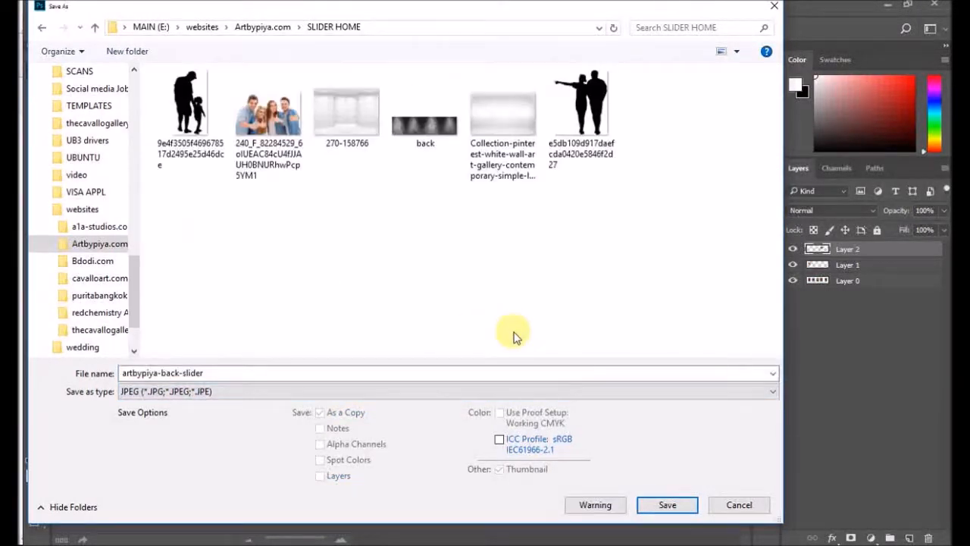
left_click(678, 506)
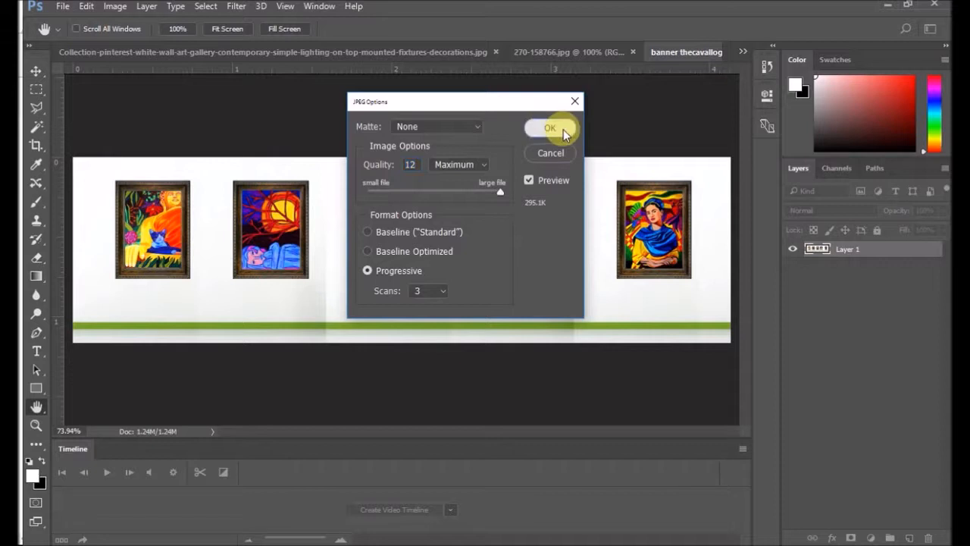
left_click(551, 128)
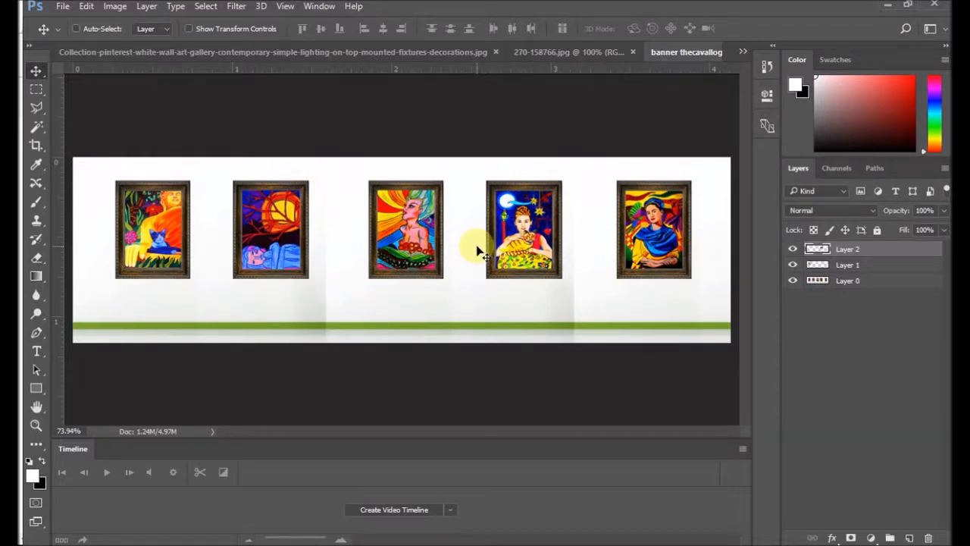
left_click(114, 7)
mouse_move(138, 9)
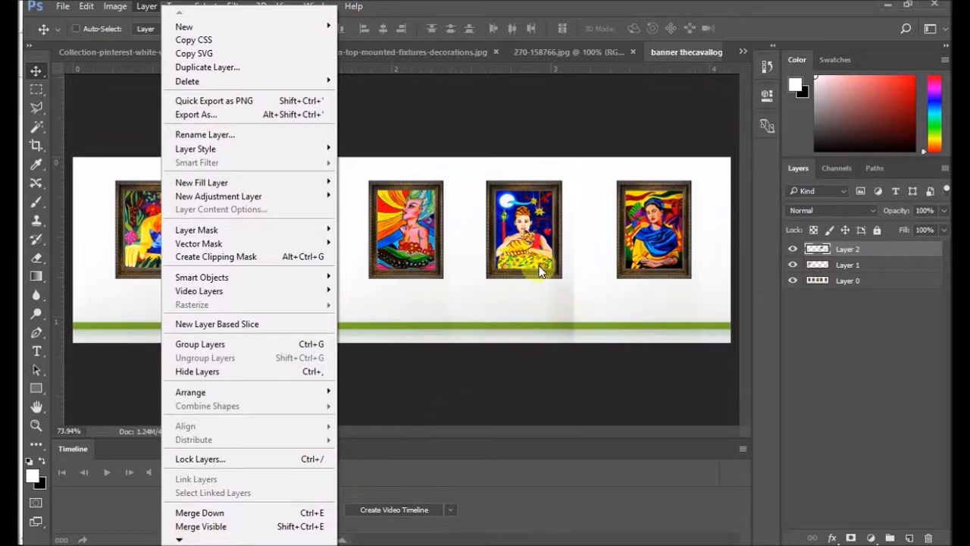
left_click(510, 128)
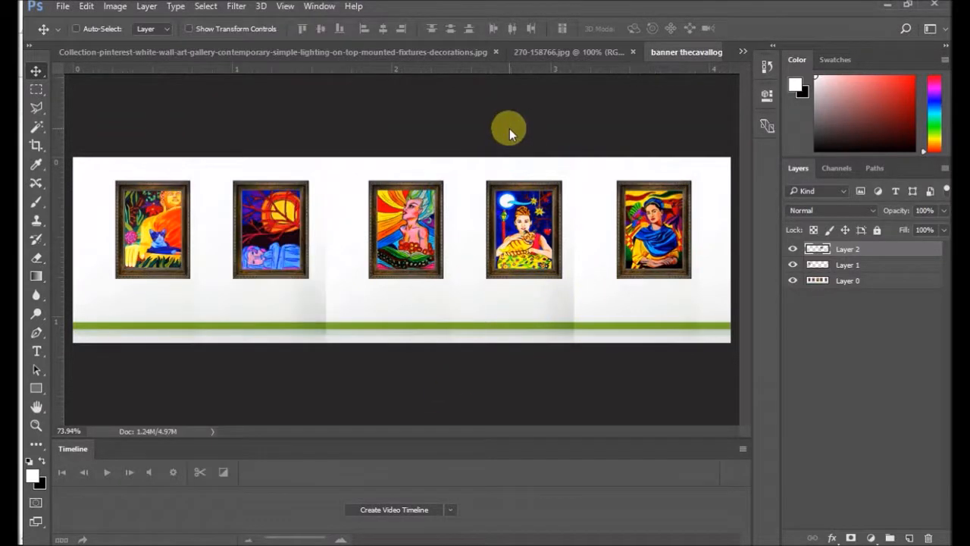
Step: Start another Save As for the layered Photoshop banner and open the Artbypiya.com site's SLIDER HOME folder
left_click(63, 7)
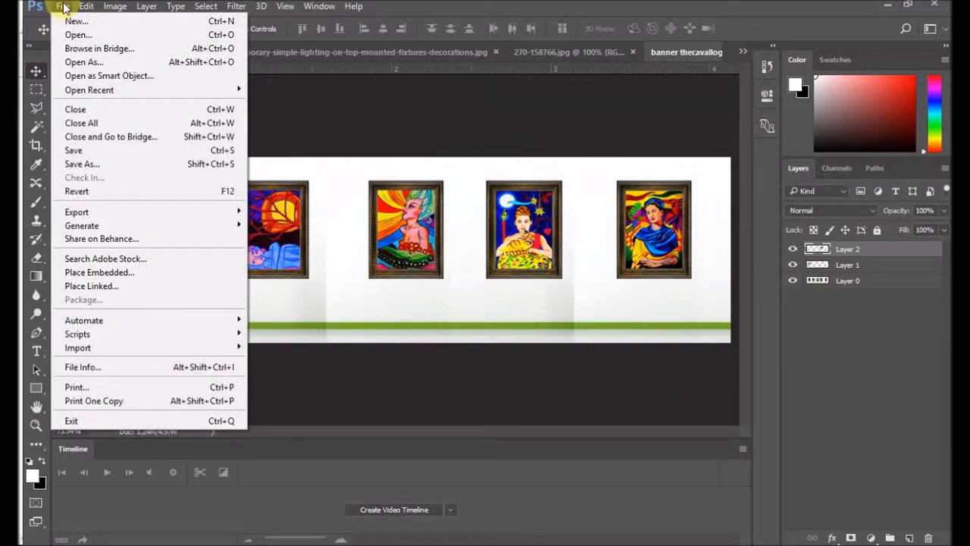
left_click(84, 170)
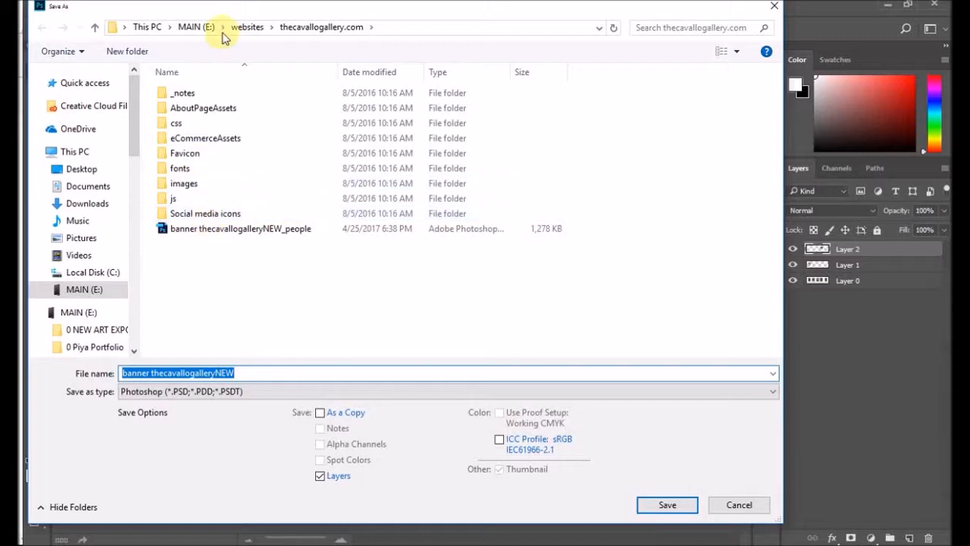
scroll(87, 271, "down", 3)
scroll(87, 271, "down", 10)
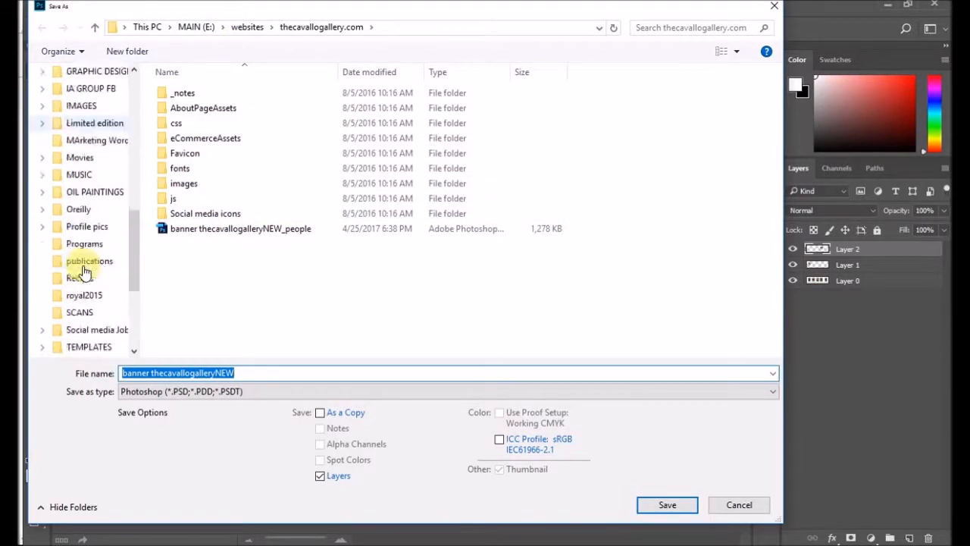
left_click(84, 261)
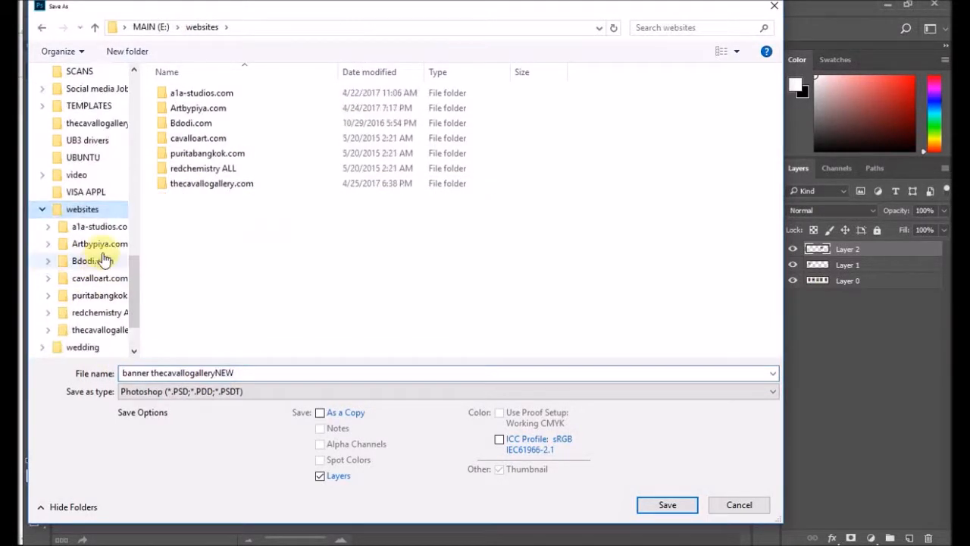
double_click(201, 107)
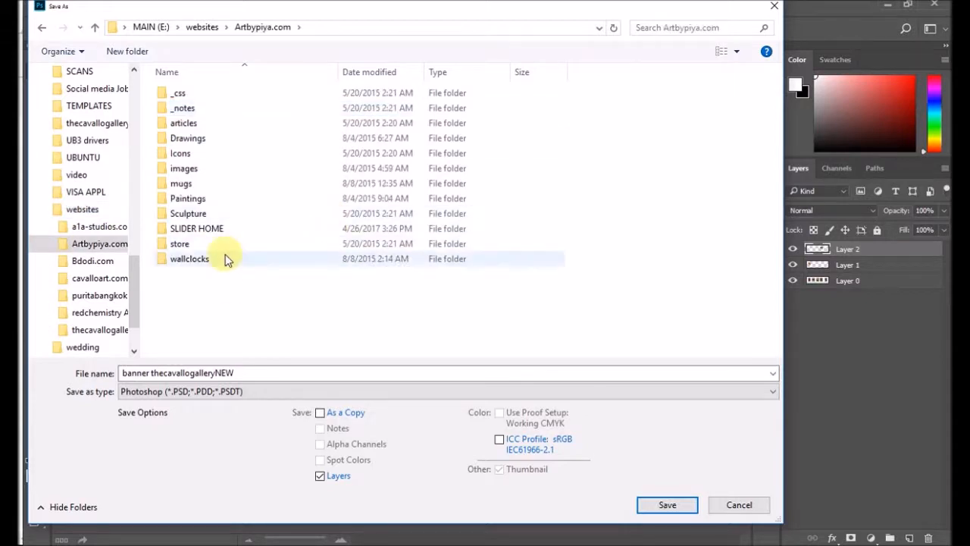
double_click(231, 227)
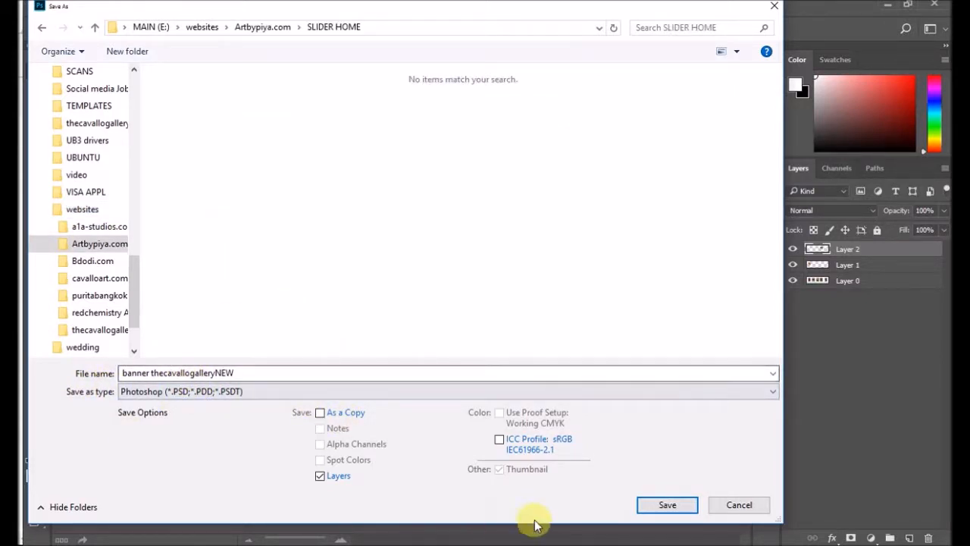
Step: Save the layered banner as Photoshop file banner thecavallogalleryNEW with Maximize Compatibility, and check its dimensions in Image Size
left_click(650, 504)
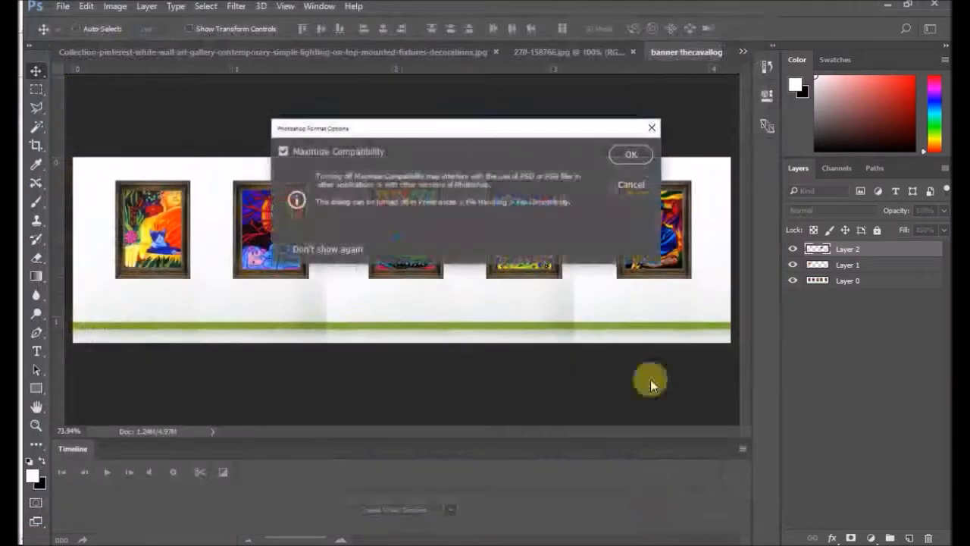
left_click(630, 155)
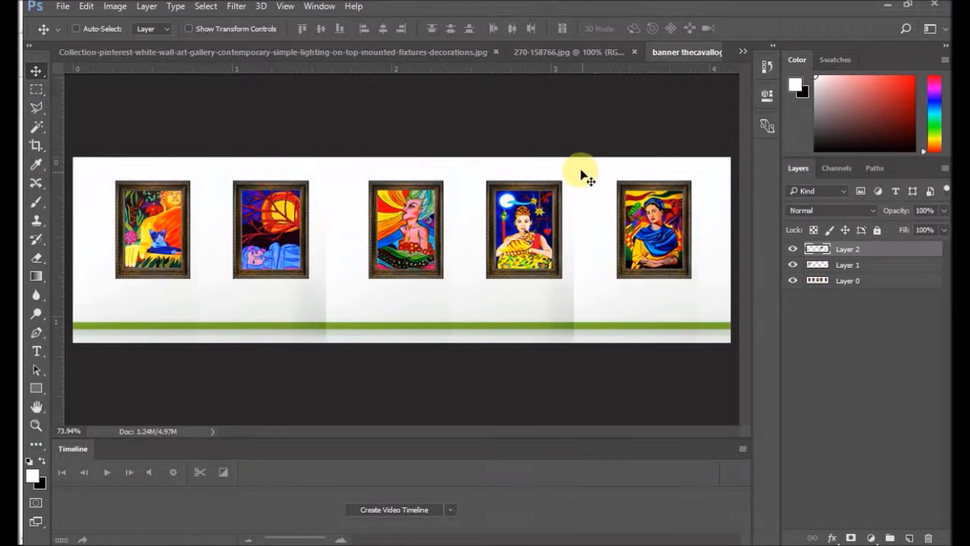
left_click(115, 6)
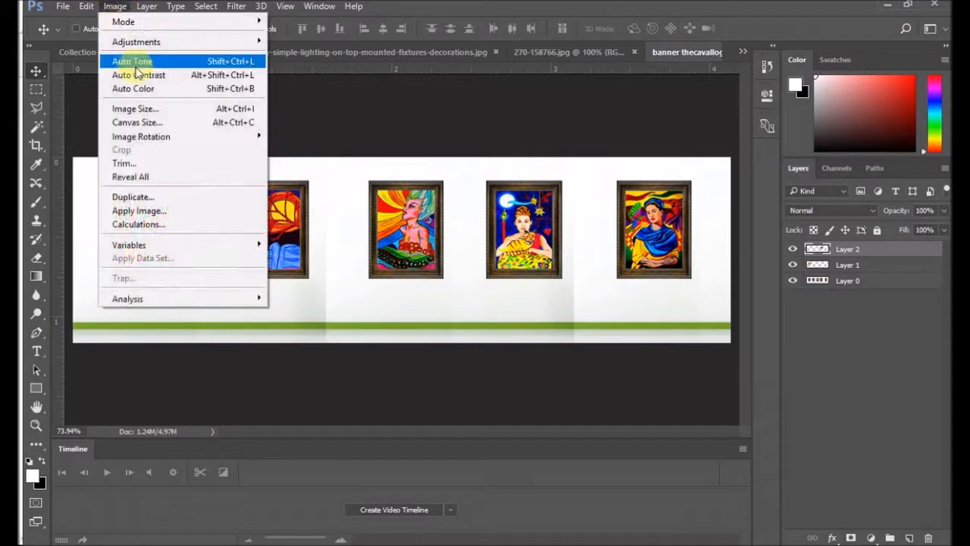
left_click(167, 111)
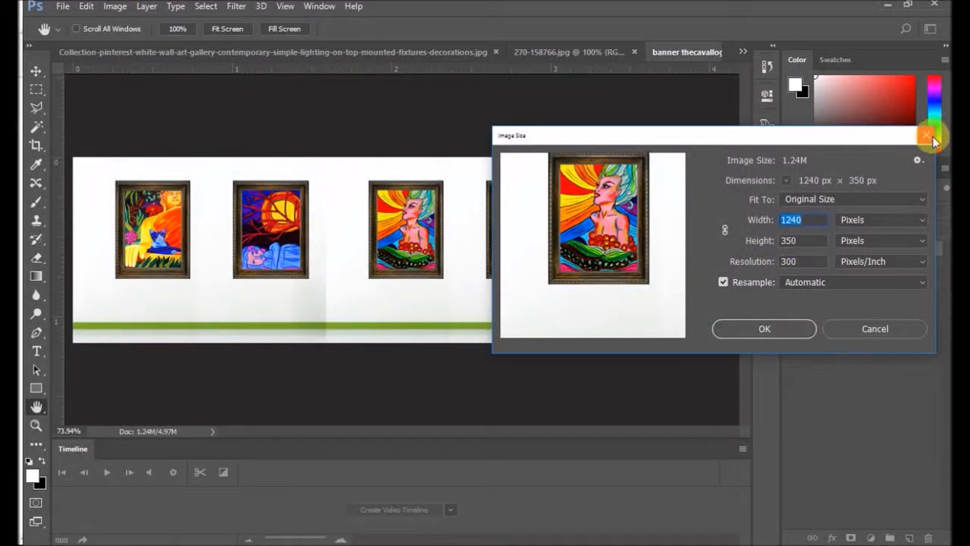
left_click(926, 135)
key("v")
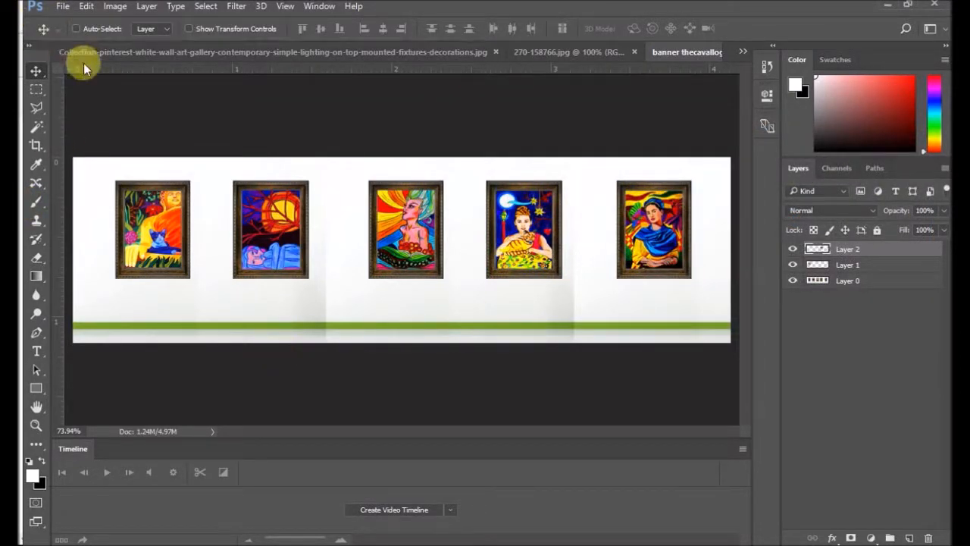
Step: Open the artbypiya-back-slider JPEG from the SLIDER HOME folder and check its pixel dimensions and resolution in Image Size
left_click(64, 7)
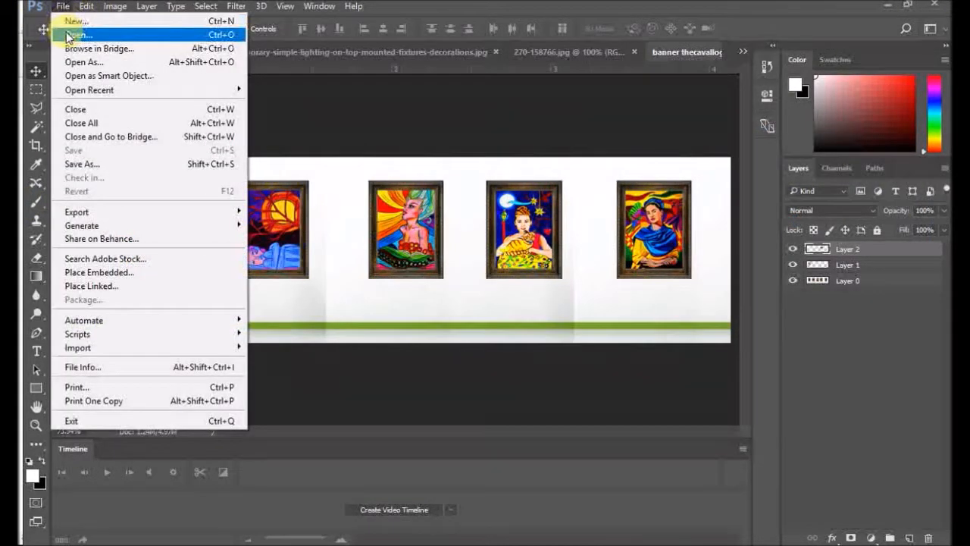
left_click(70, 35)
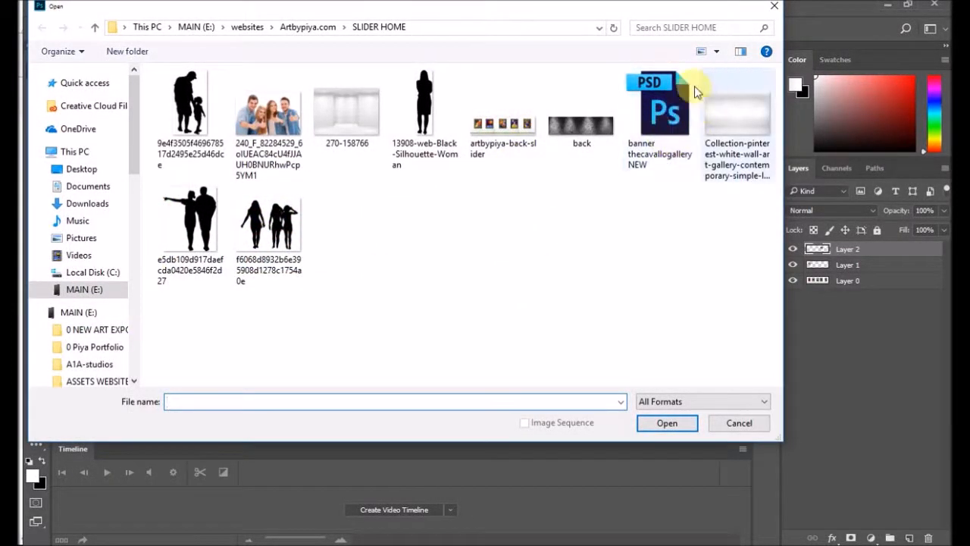
double_click(501, 128)
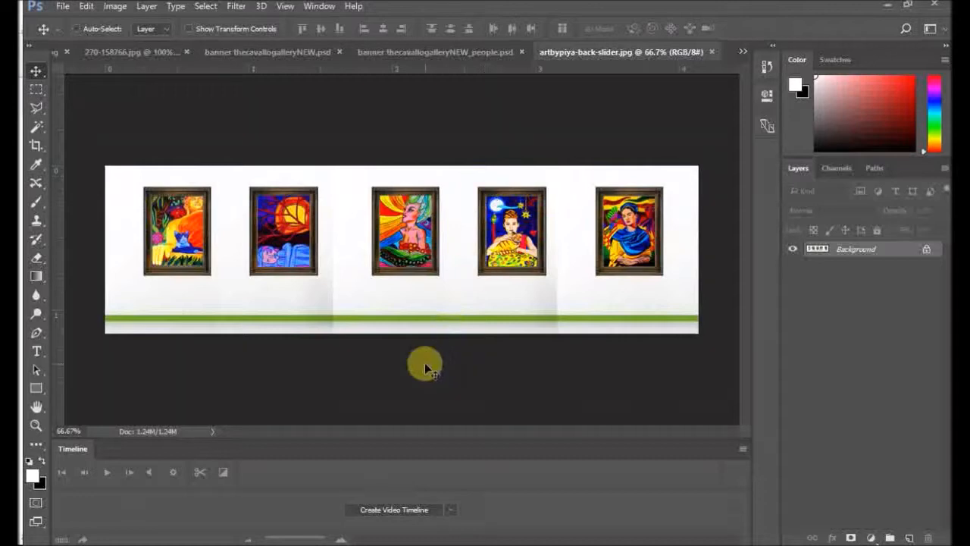
left_click(109, 7)
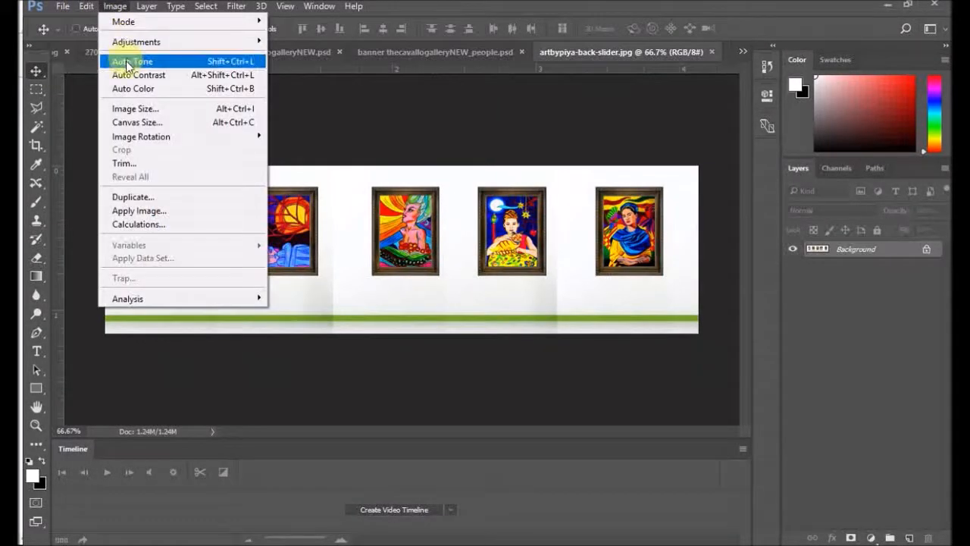
left_click(138, 108)
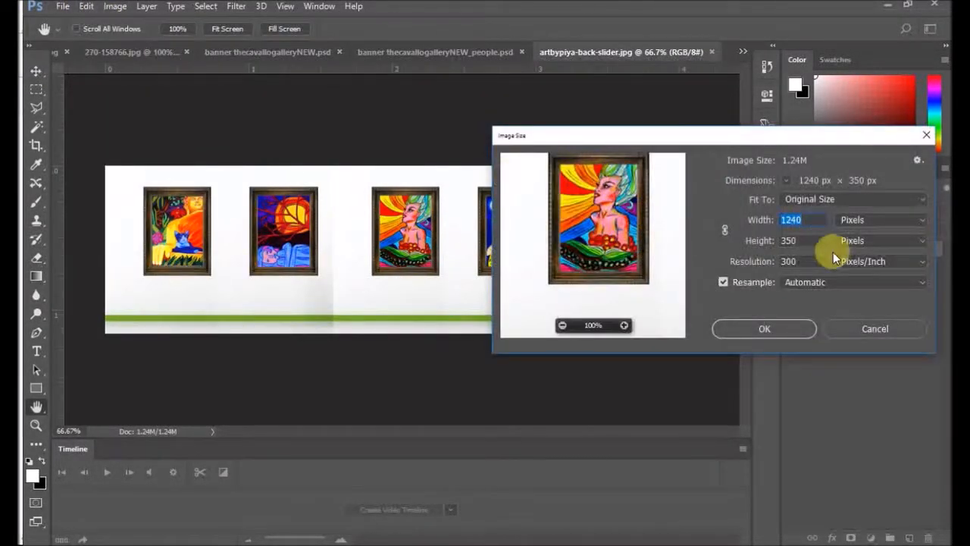
left_click(928, 136)
key("v")
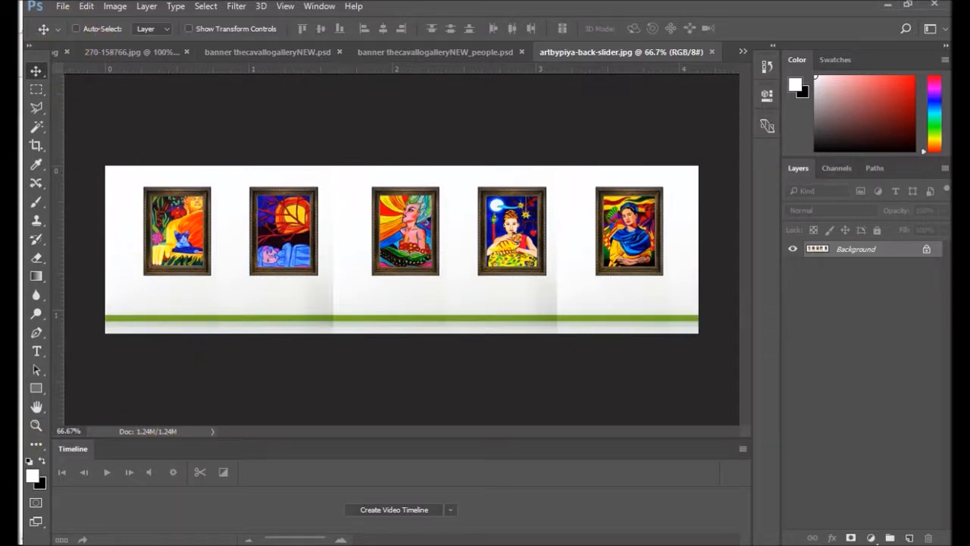
Step: Switch to the ArtbyPiya home page in Chrome and open the home slider in the Slider Revolution editor
key("alt+Tab")
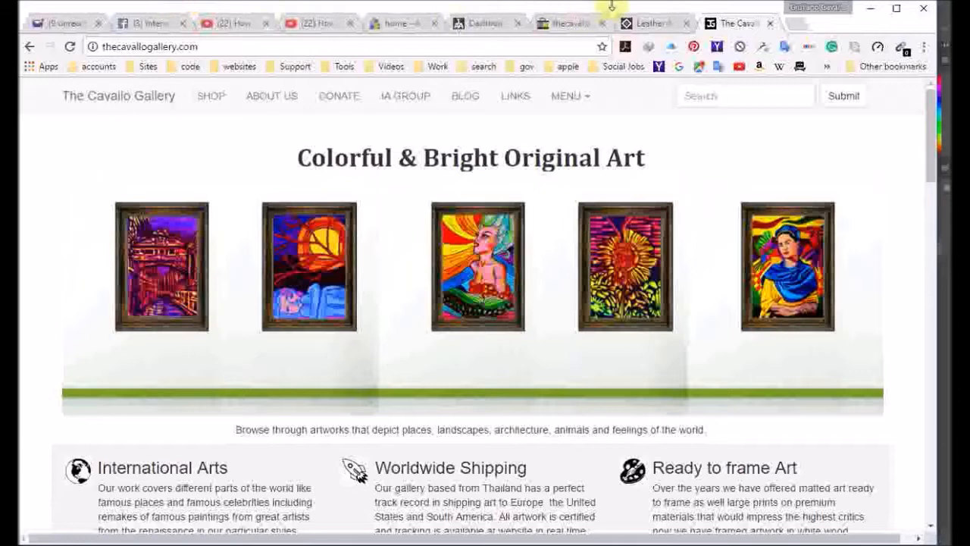
left_click(403, 24)
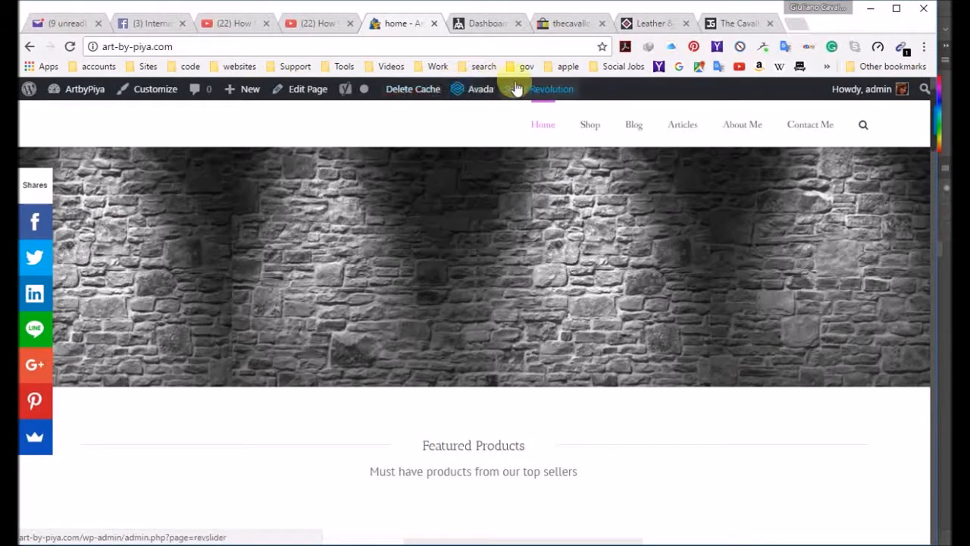
mouse_move(531, 89)
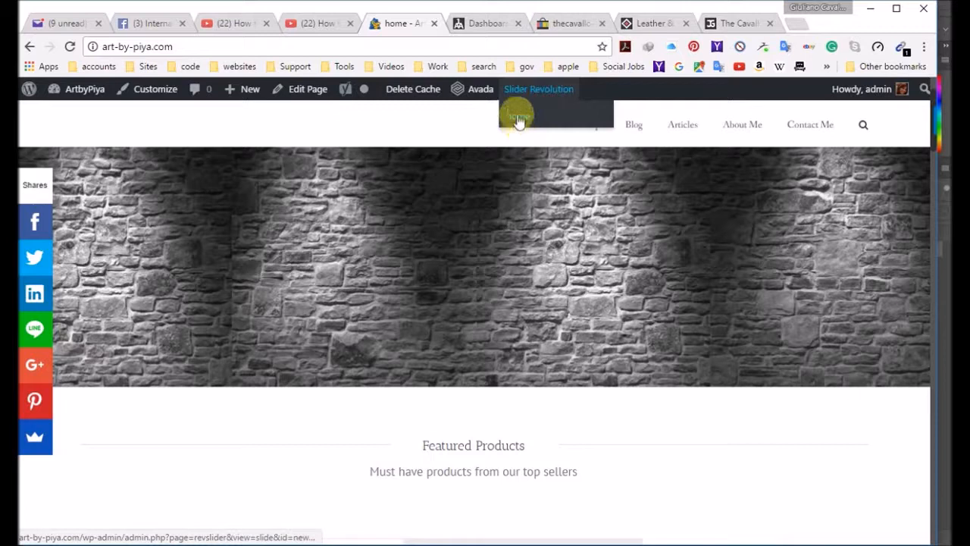
left_click(518, 120)
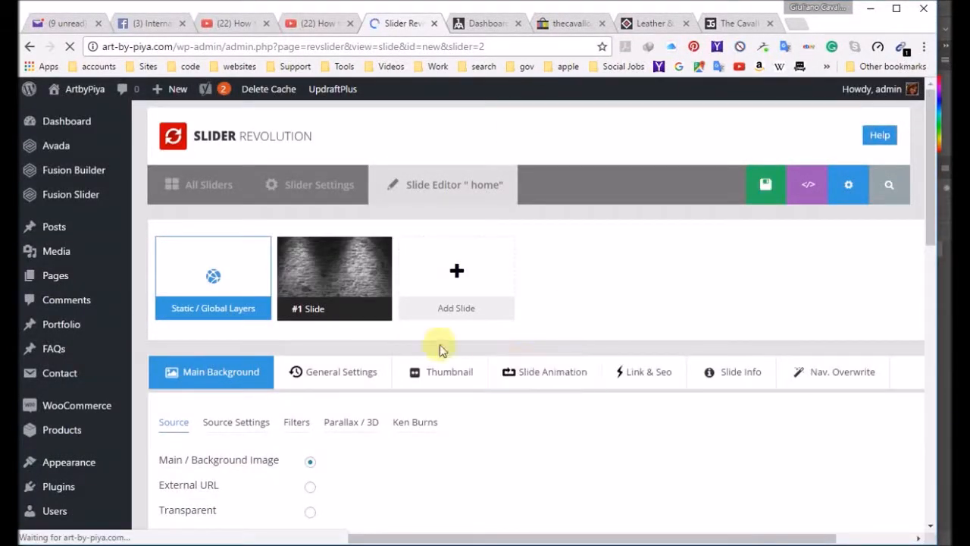
Step: Use Main / Background Image as the slide's background source and open the Media Library to choose its image
scroll(334, 278, "down", 7)
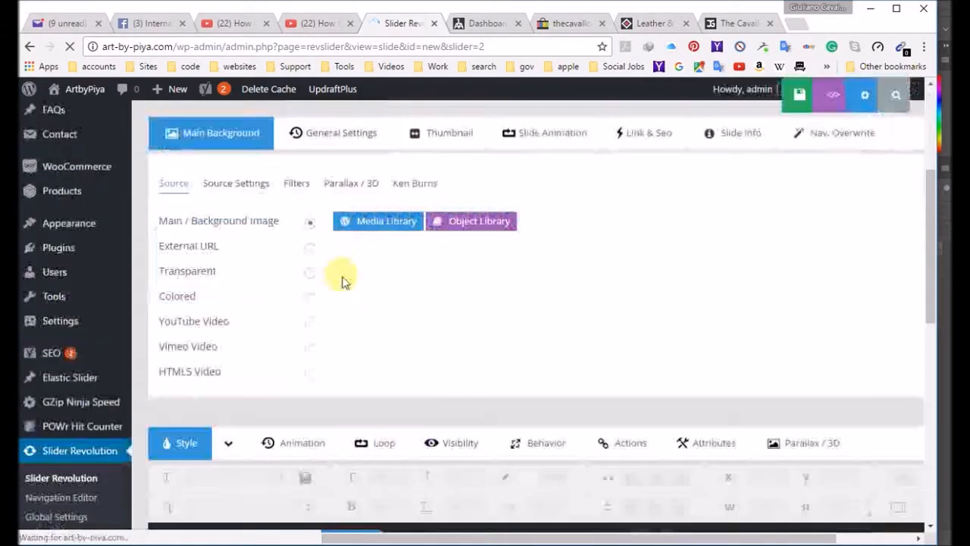
scroll(404, 325, "up", 3)
scroll(364, 245, "up", 5)
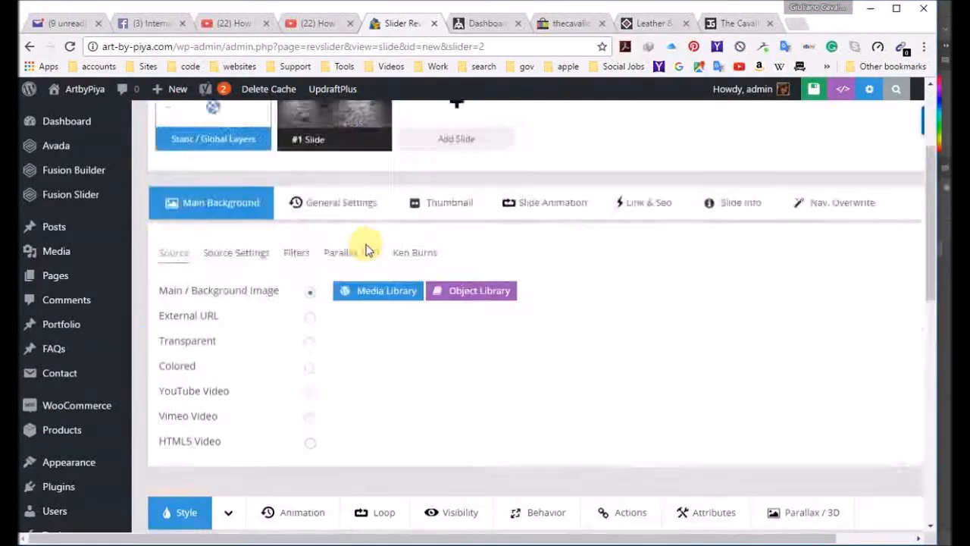
scroll(368, 308, "down", 2)
left_click(311, 344)
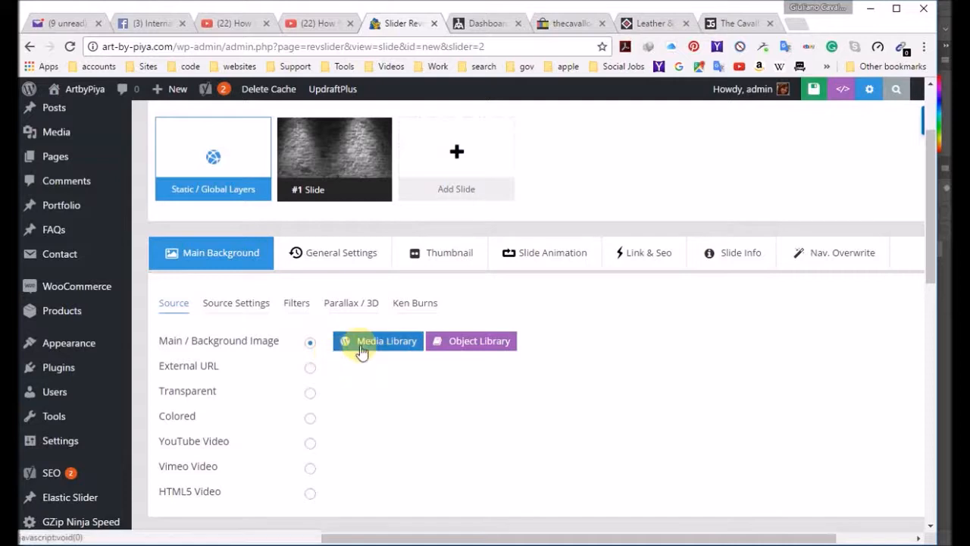
left_click(368, 342)
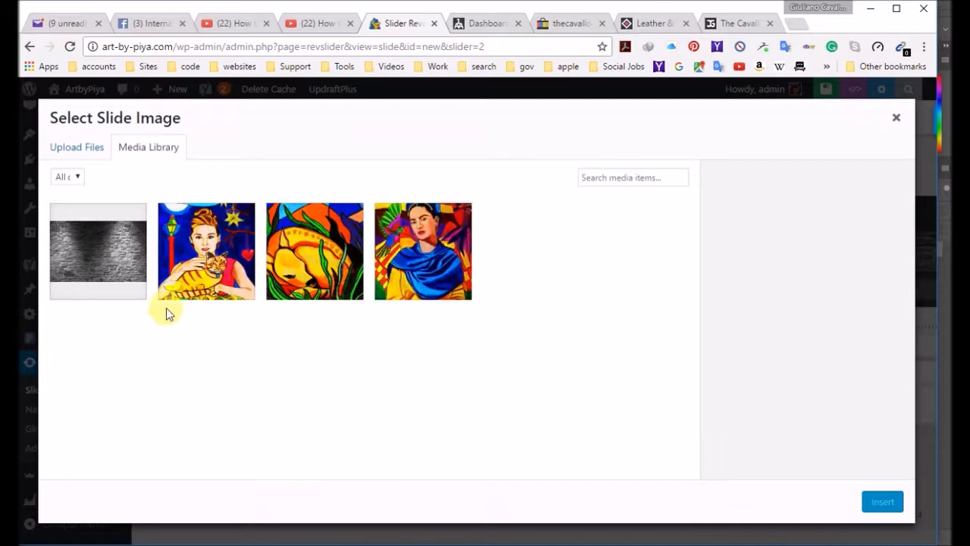
Step: Permanently delete the images back.jpg and Portrait-of-Audrey.jpg from the media library
left_click(112, 261)
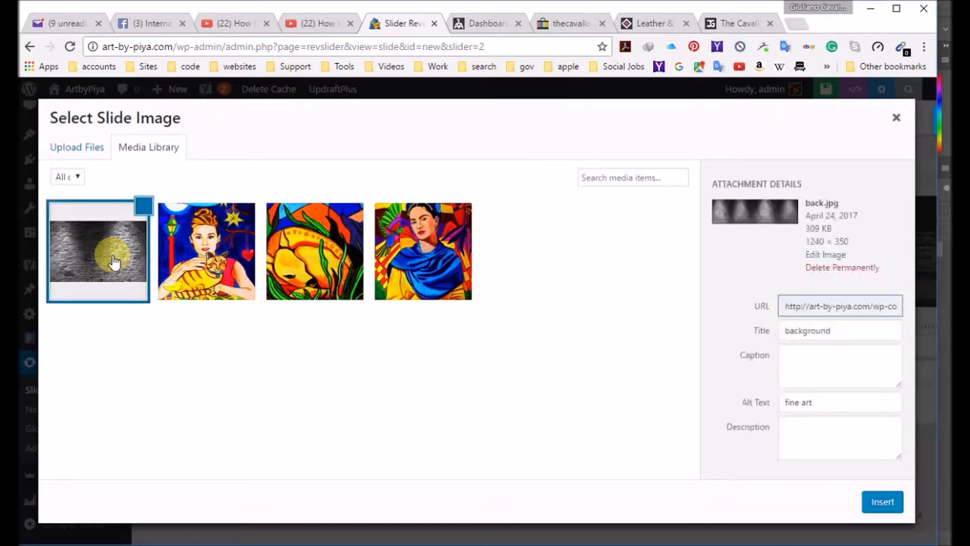
left_click(840, 270)
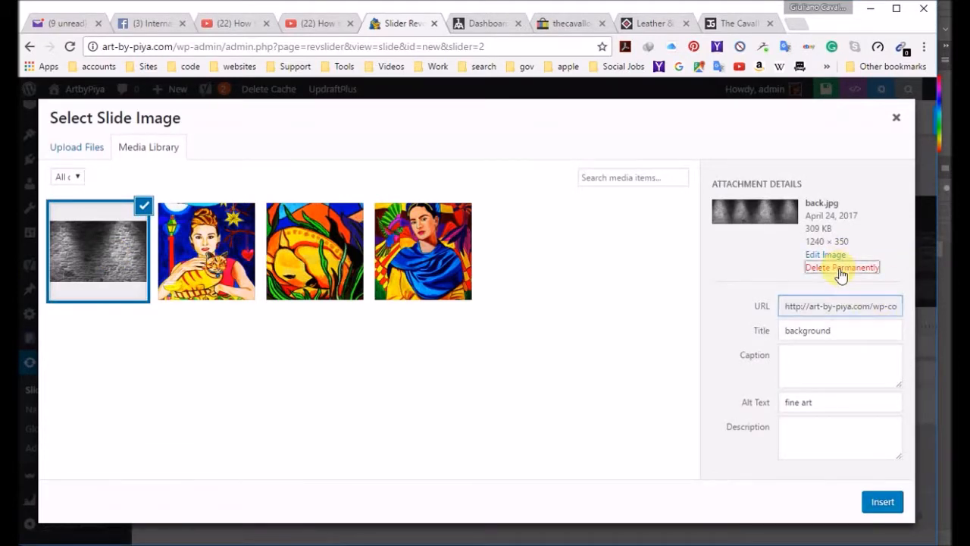
left_click(532, 141)
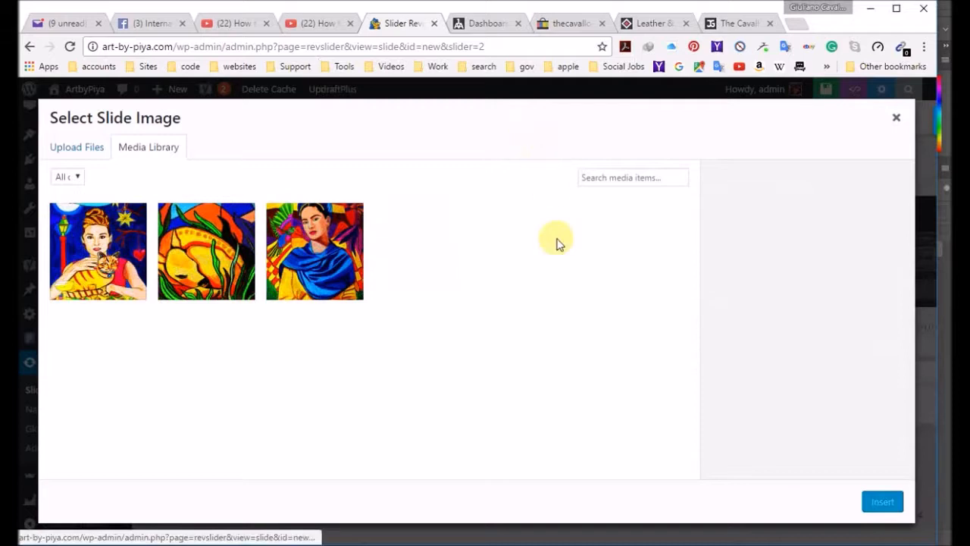
left_click(99, 252)
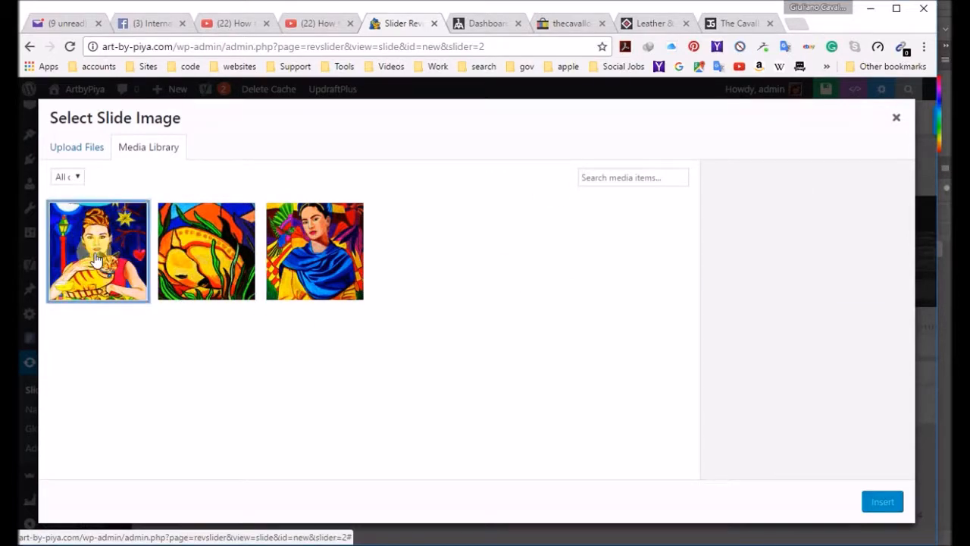
left_click(823, 271)
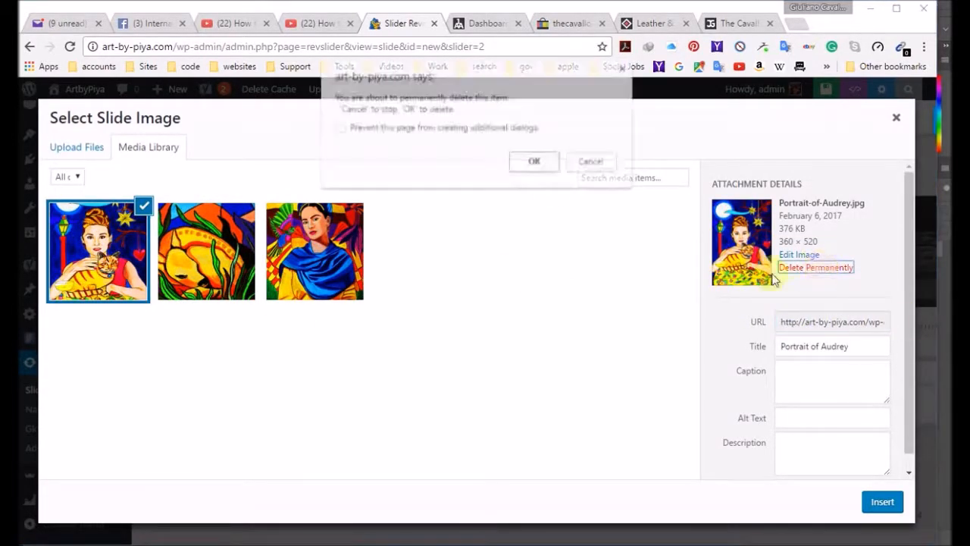
left_click(534, 160)
Step: Permanently delete the images Fawn.jpg and Frida.jpg from the media library
left_click(137, 252)
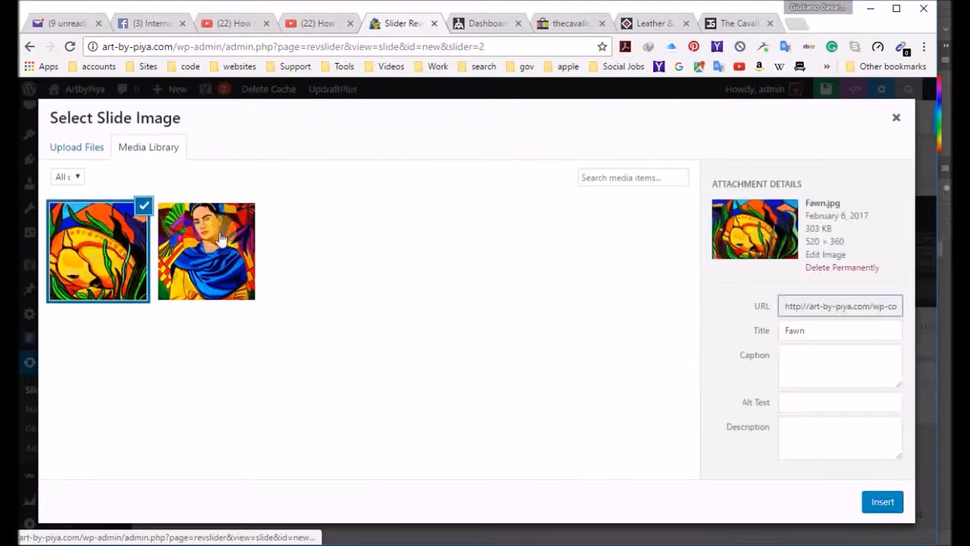
left_click(858, 269)
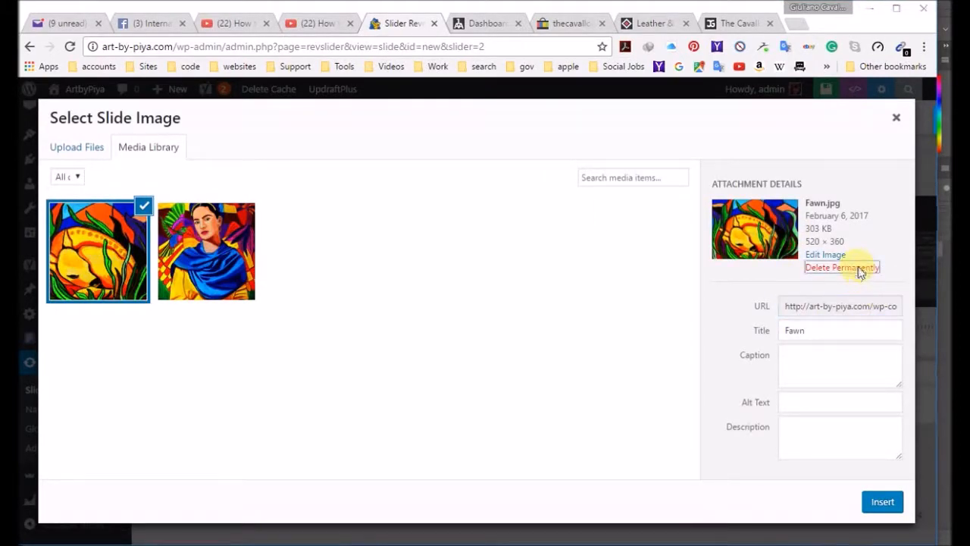
left_click(535, 161)
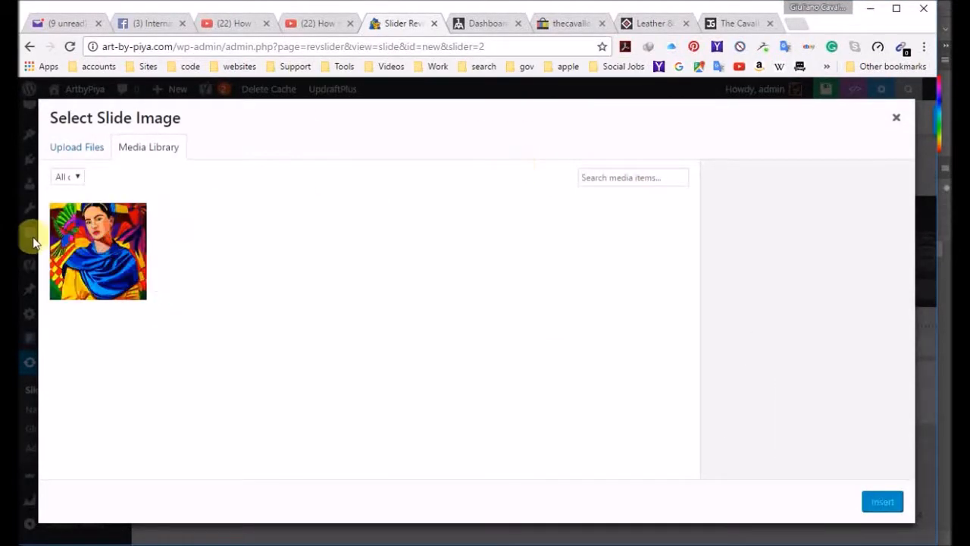
left_click(110, 242)
left_click(840, 267)
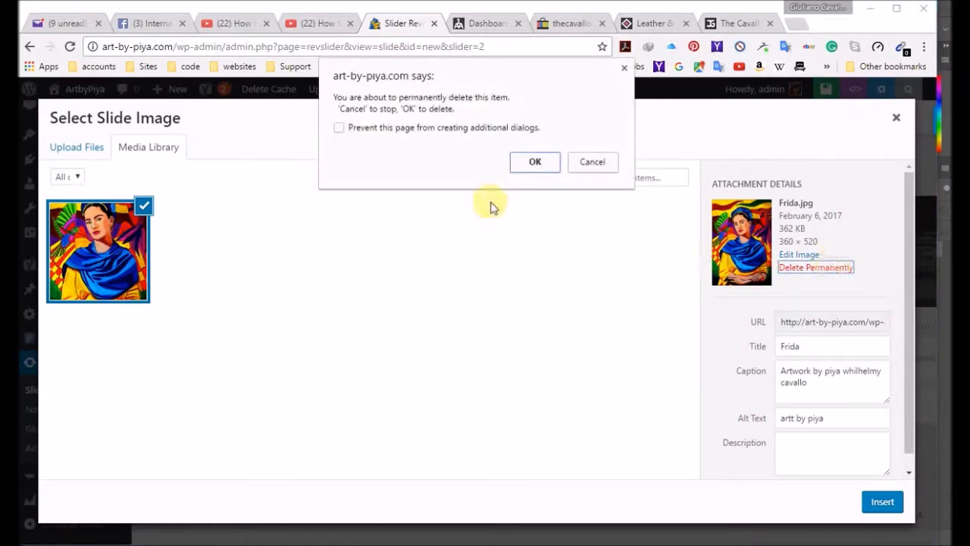
left_click(535, 161)
Step: Upload the artbypiya-back-slider JPEG from the SLIDER HOME folder to the media library as the slide image
left_click(330, 362)
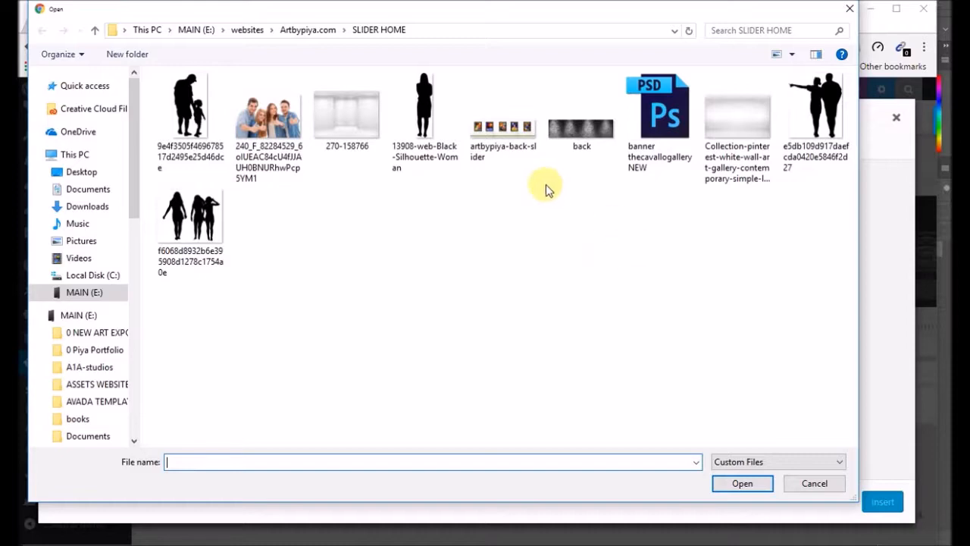
double_click(522, 144)
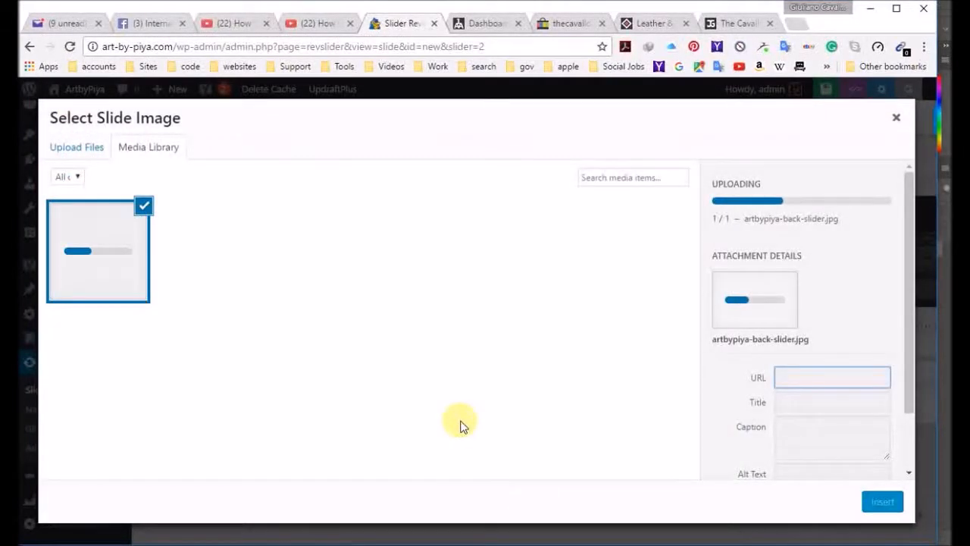
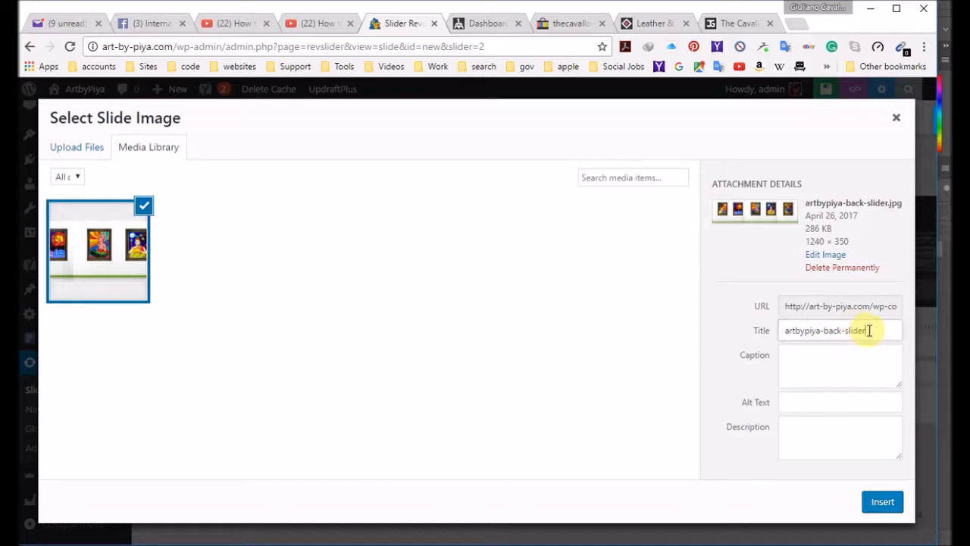
Step: Set the uploaded image's title to ArtbyPiya and its alt text to Fine Art, and insert it as the slide background
left_click_drag(868, 329, 759, 343)
type("ArtbyPiya")
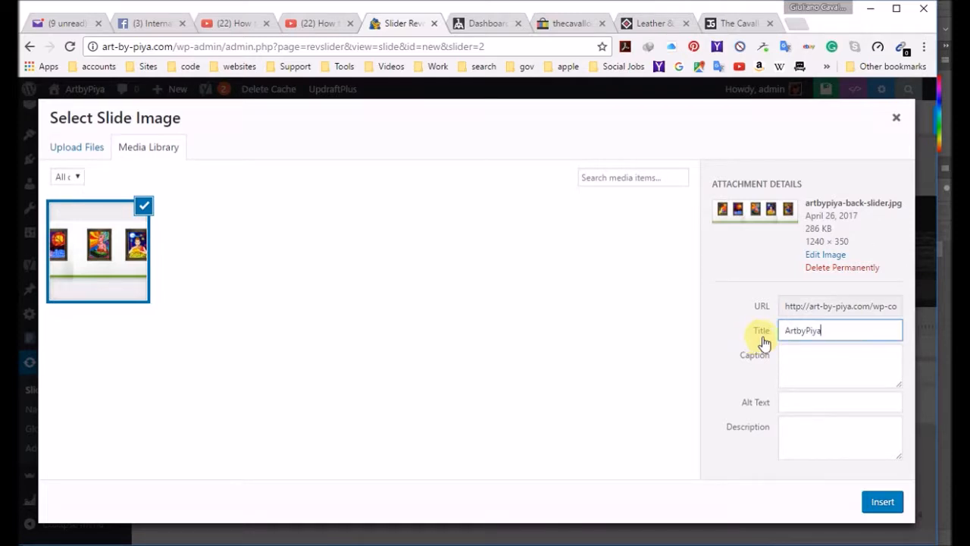
left_click(827, 401)
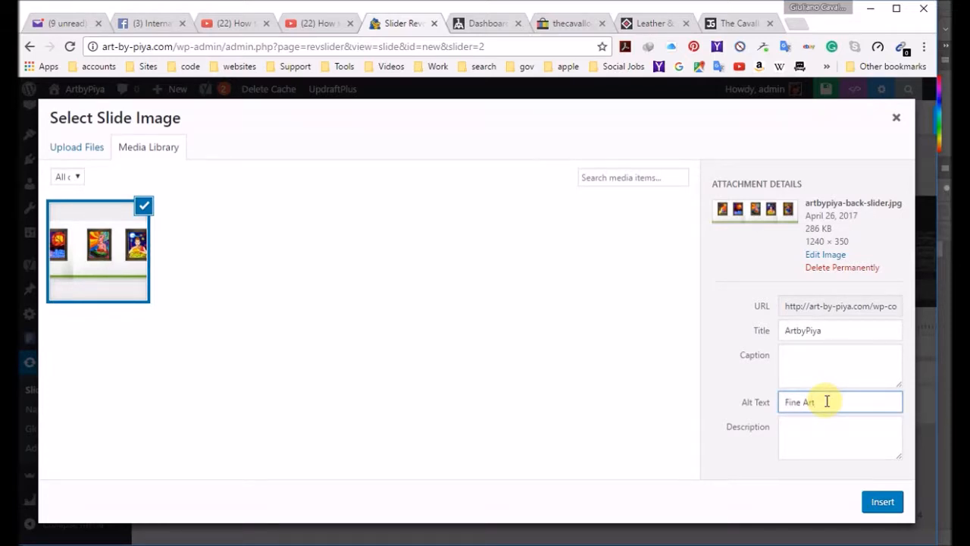
left_click(891, 502)
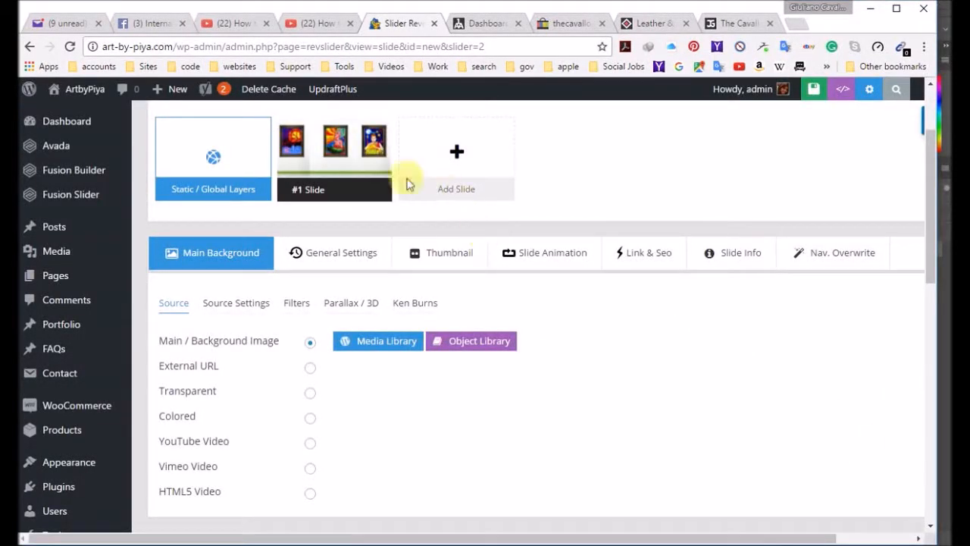
Step: Review the full width of the gallery image on the slide canvas and save the slide
mouse_move(323, 226)
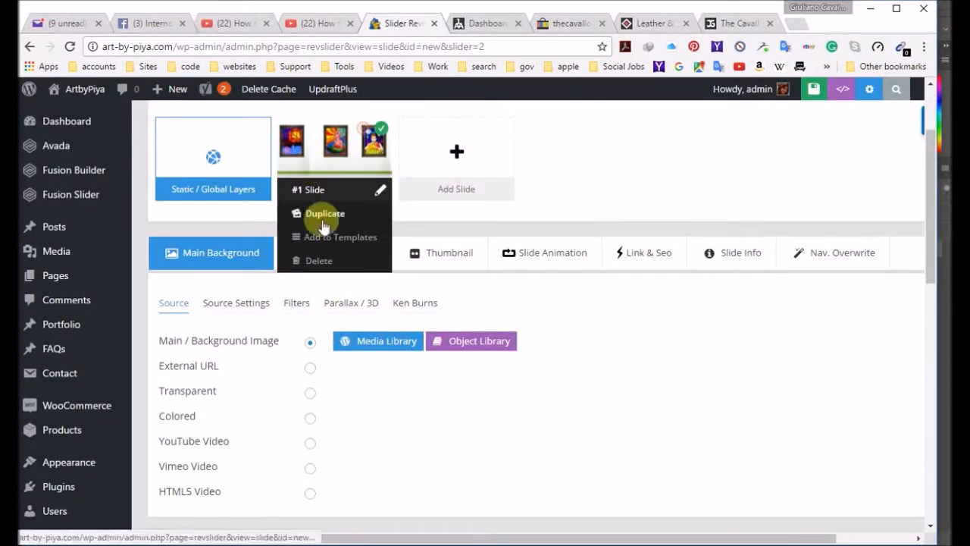
scroll(342, 333, "down", 6)
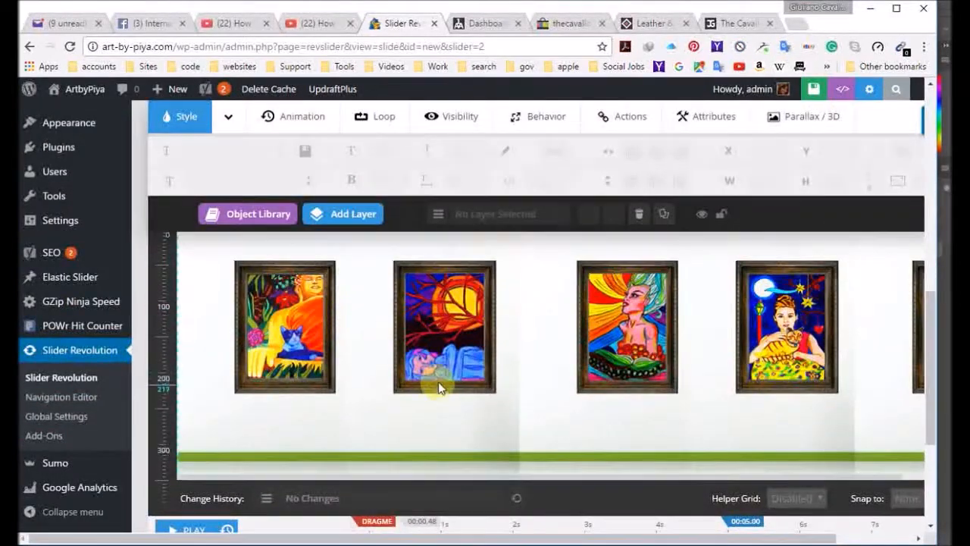
scroll(439, 382, "down", 3)
scroll(438, 381, "up", 3)
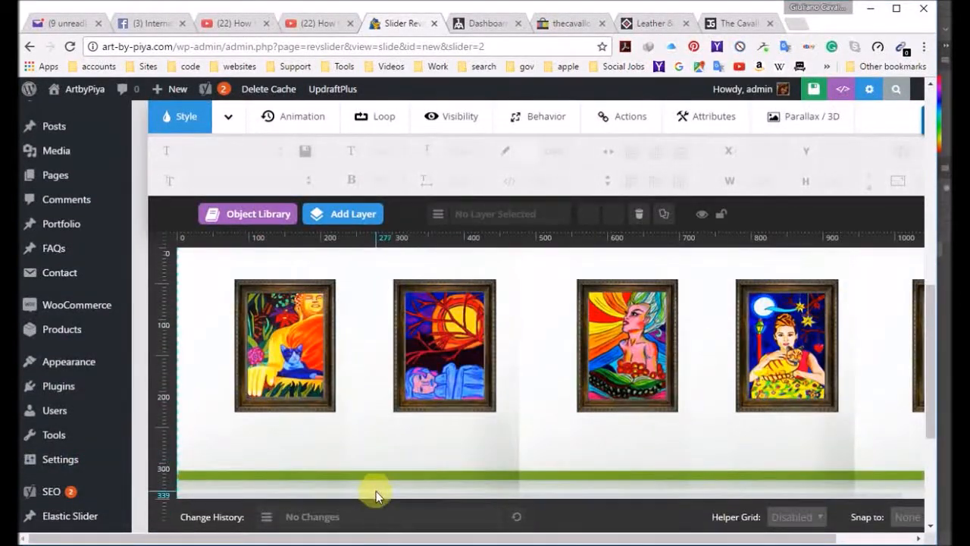
left_click_drag(378, 495, 493, 511)
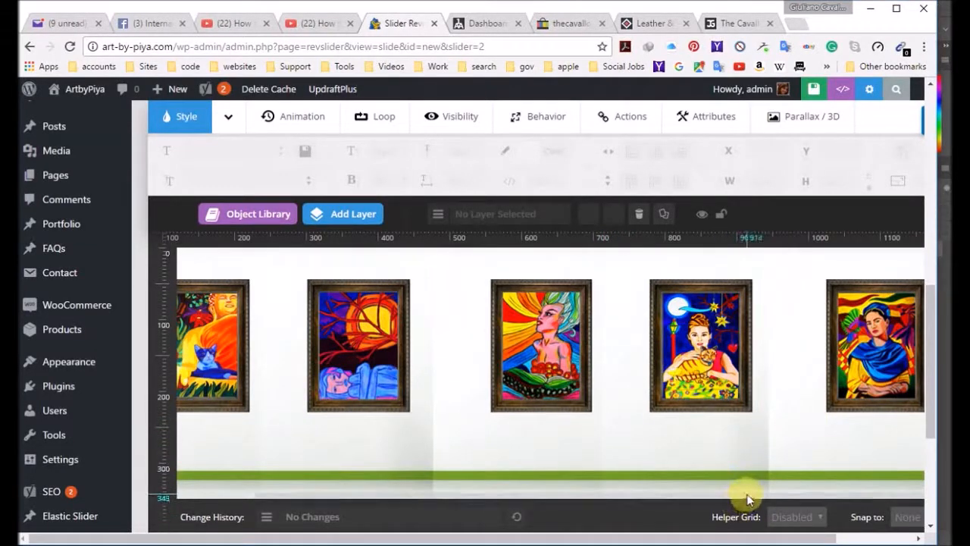
mouse_move(747, 494)
left_mouse_down()
mouse_move(582, 501)
mouse_move(743, 496)
left_mouse_up()
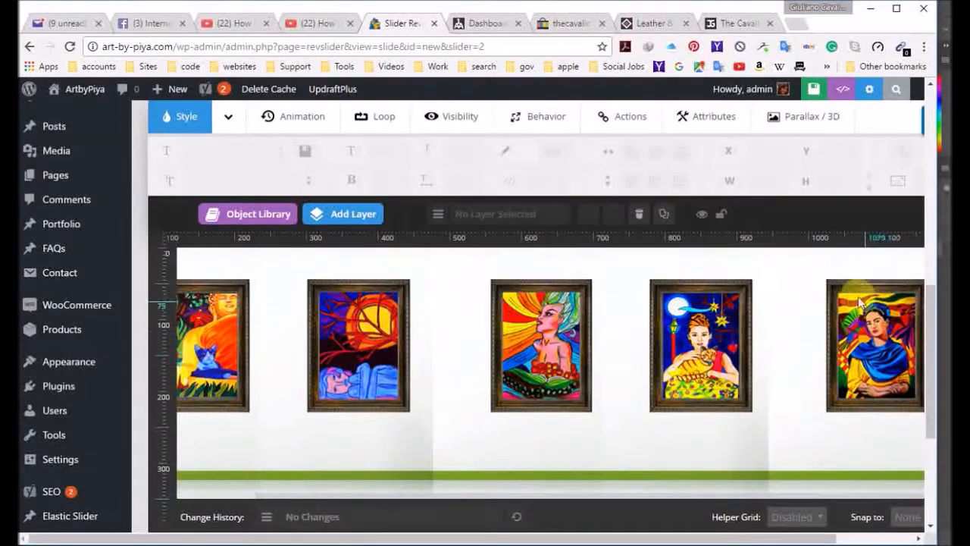
scroll(858, 301, "up", 10)
left_click(699, 185)
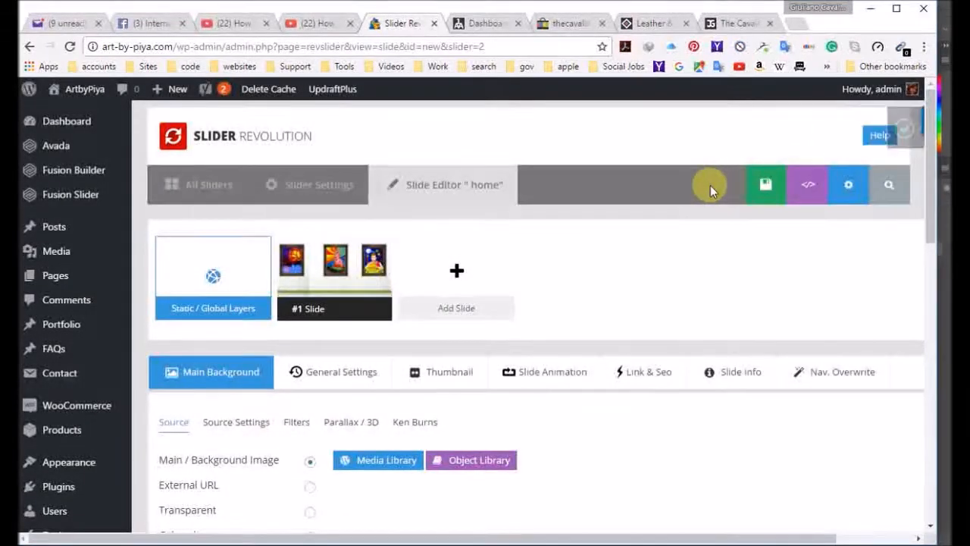
Step: Visit the ArtbyPiya home page, inspect the gallery slider between the header and Featured Products, and dismiss the newsletter popup
left_click(76, 89)
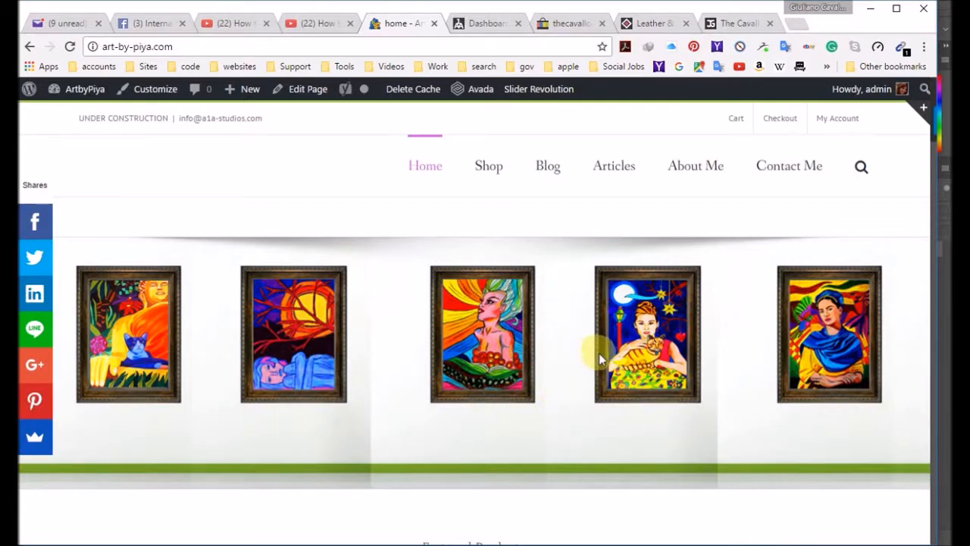
scroll(645, 364, "down", 2)
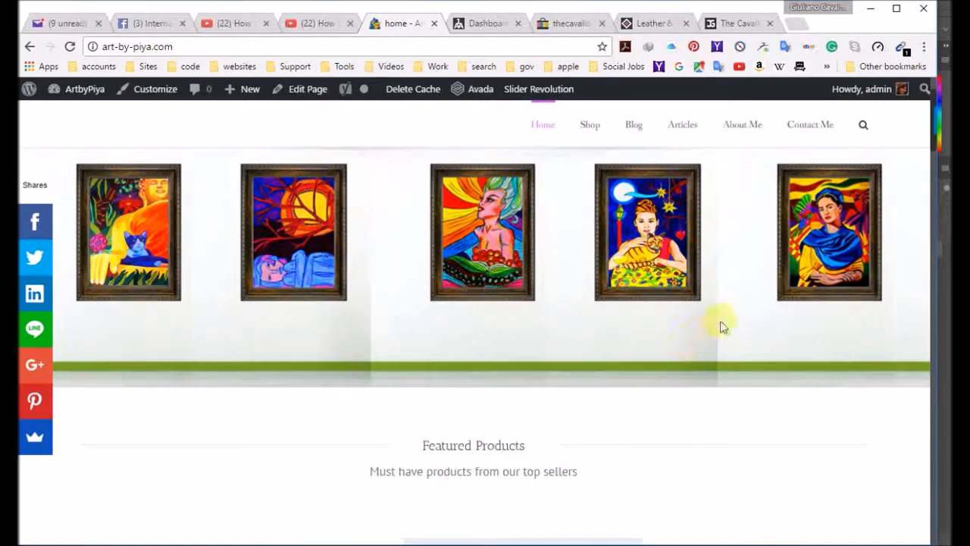
scroll(735, 318, "up", 2)
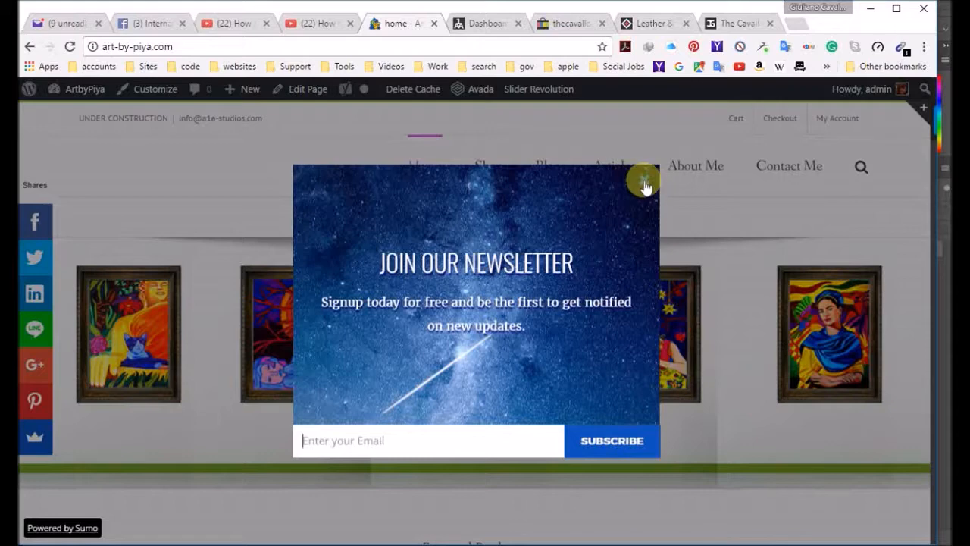
left_click(645, 186)
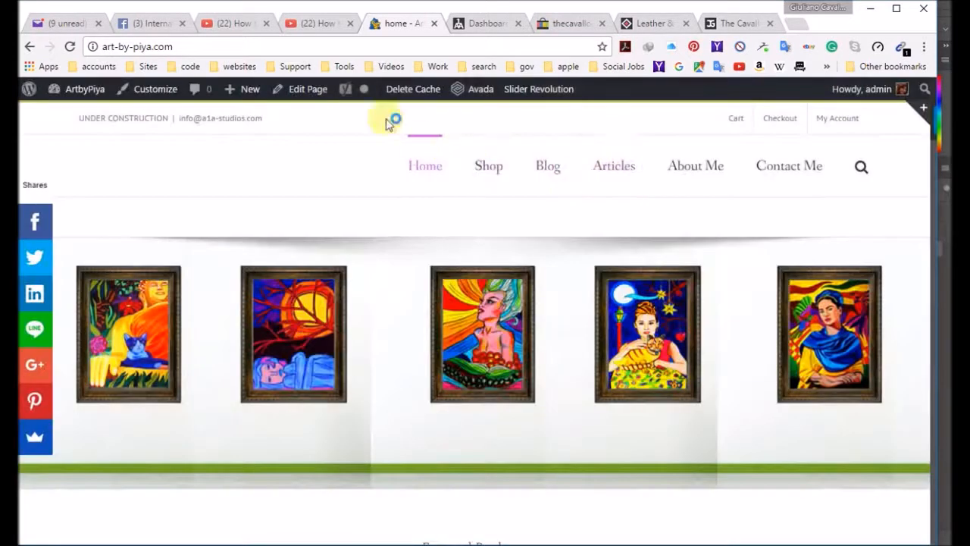
Step: Open the home page for editing and open the settings of the column that holds the Revolution Slider
left_click(303, 89)
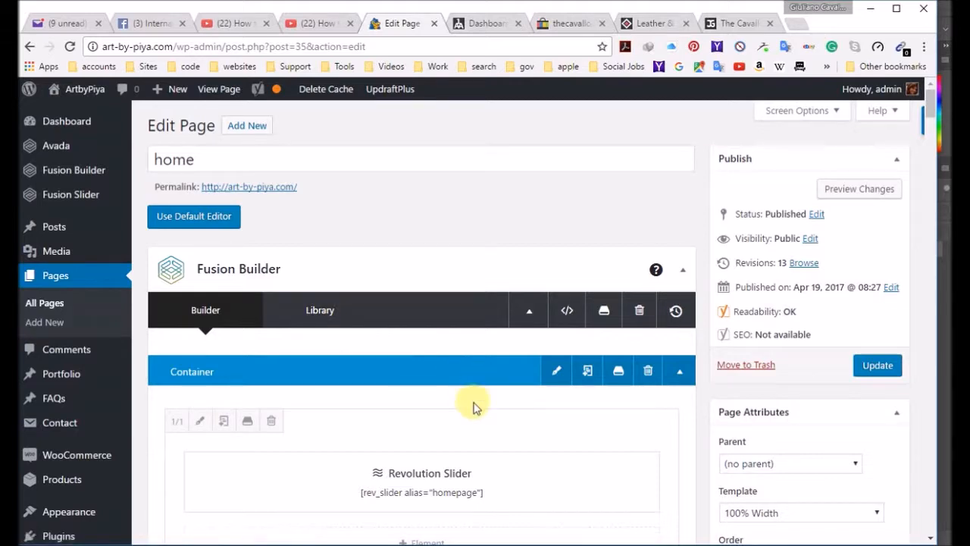
scroll(472, 404, "down", 3)
scroll(470, 407, "up", 2)
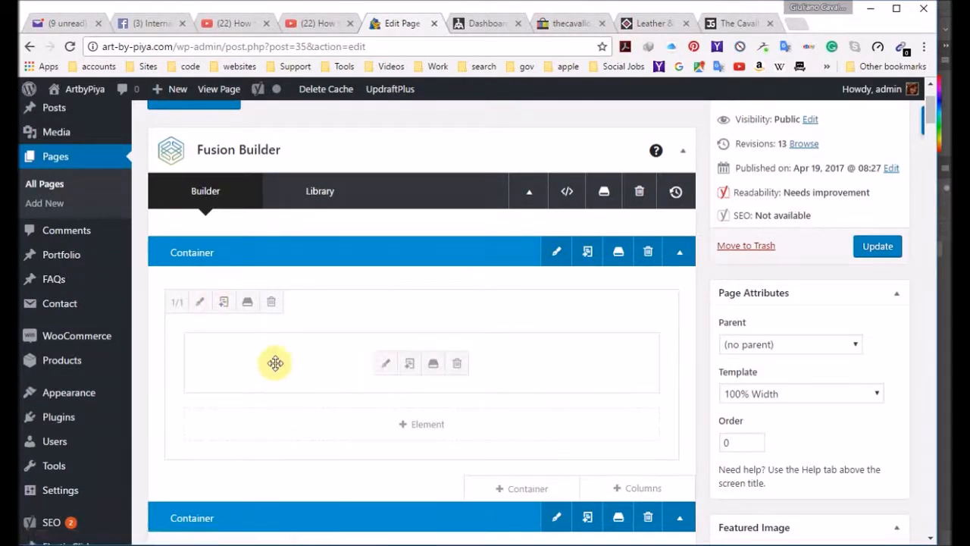
left_click(200, 303)
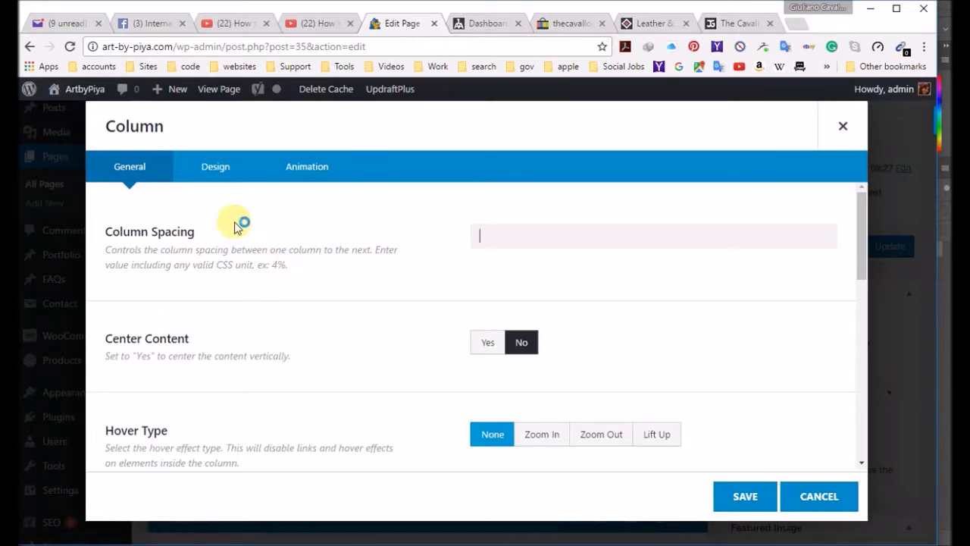
Step: Look through the column's animation, design and general settings for options that control the spacing around the slider
left_click(217, 167)
left_click(307, 167)
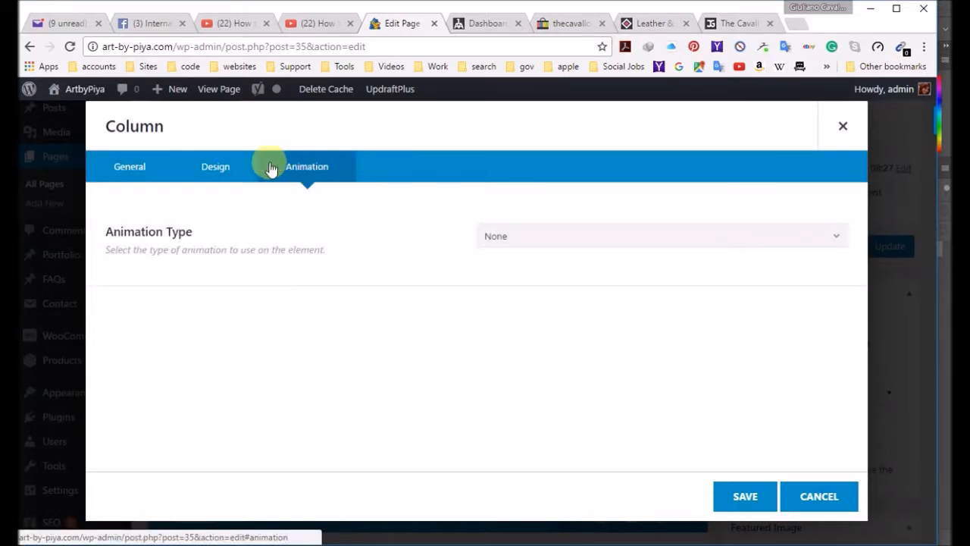
left_click(558, 242)
left_click(558, 243)
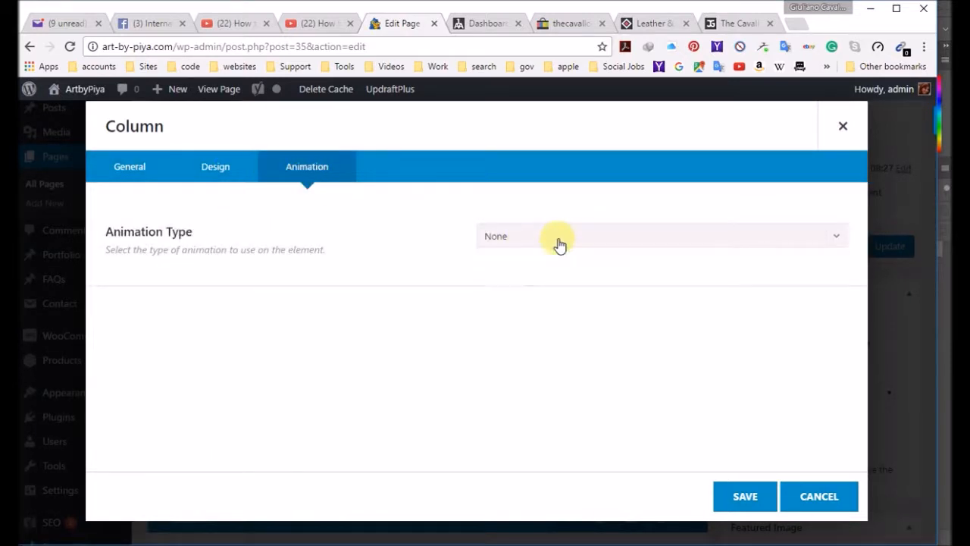
left_click(219, 173)
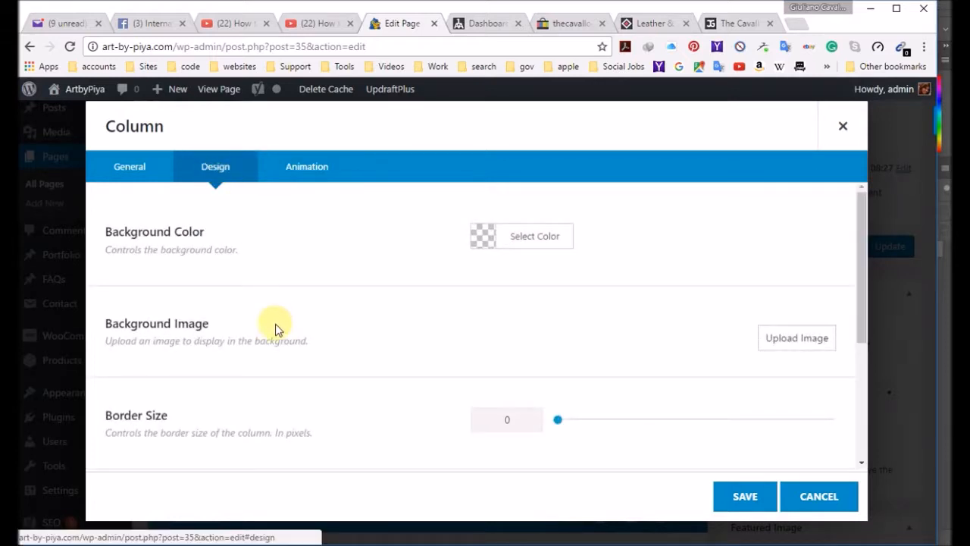
scroll(275, 329, "down", 3)
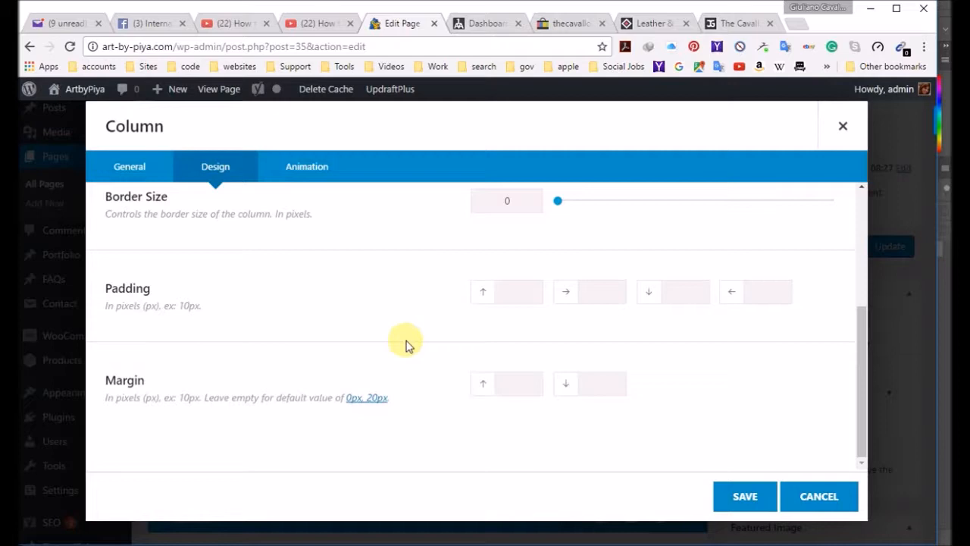
left_click(125, 166)
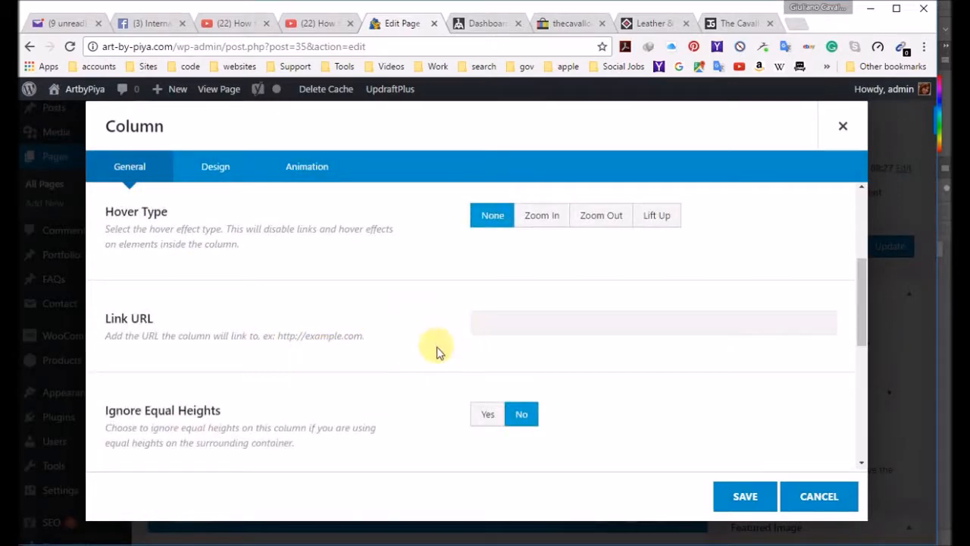
scroll(436, 379, "down", 2)
scroll(435, 379, "down", 4)
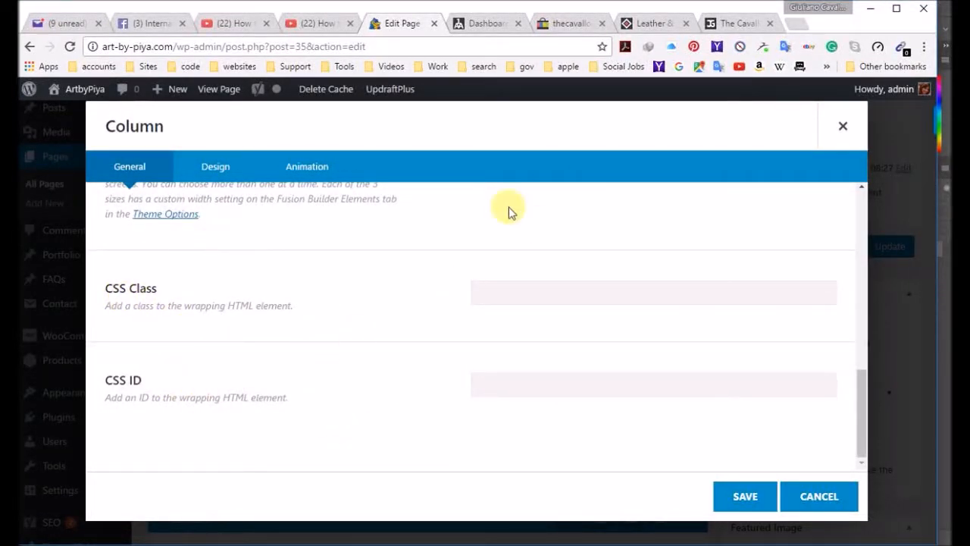
scroll(438, 336, "up", 8)
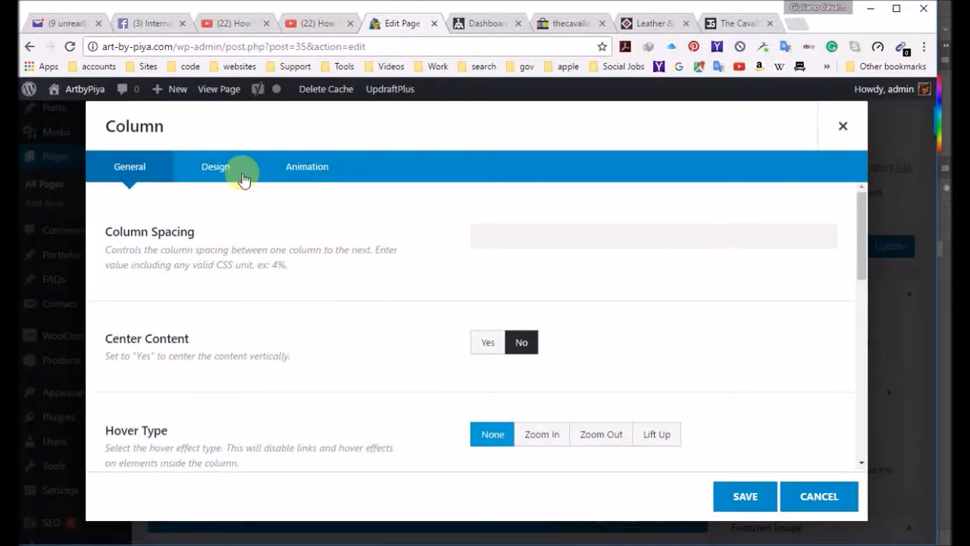
Step: Set the column's padding to 0px on all four sides and its top and bottom margins to 0px, save the column and update the page
left_click(211, 174)
scroll(399, 375, "down", 3)
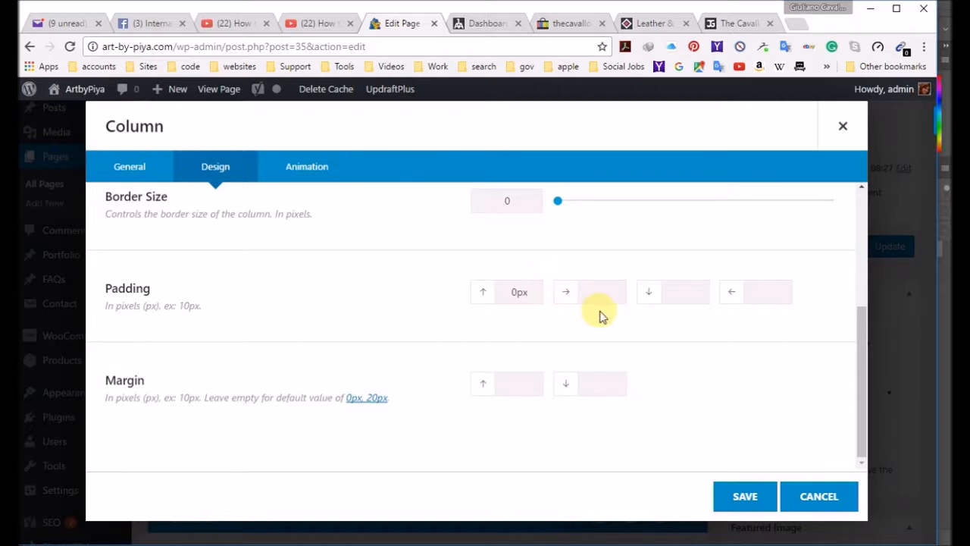
left_click(522, 382)
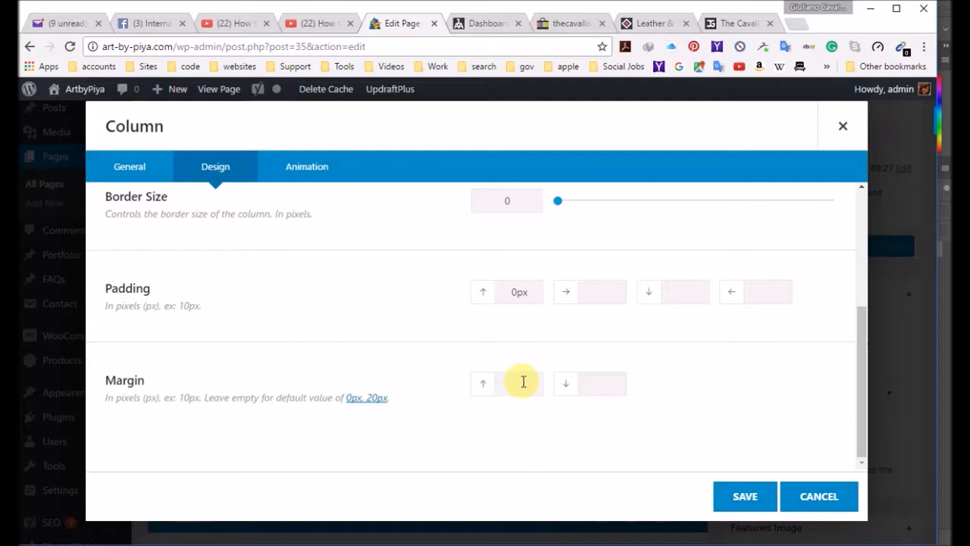
type("0px")
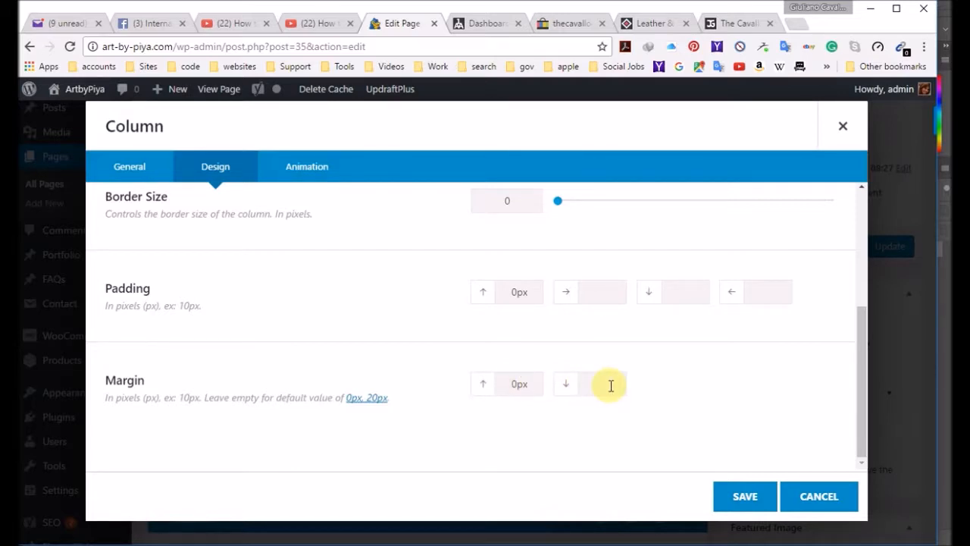
left_click(602, 293)
type("0px")
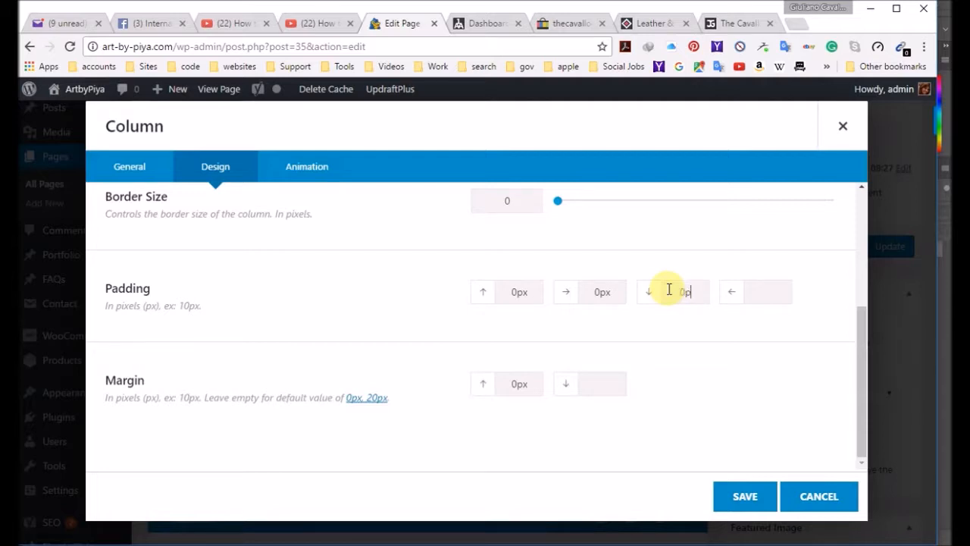
type("x")
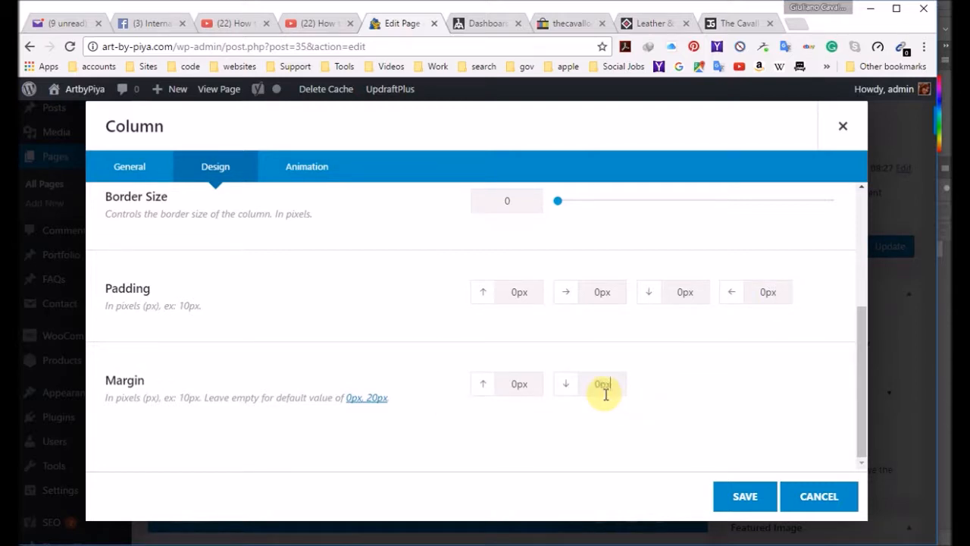
left_click(732, 500)
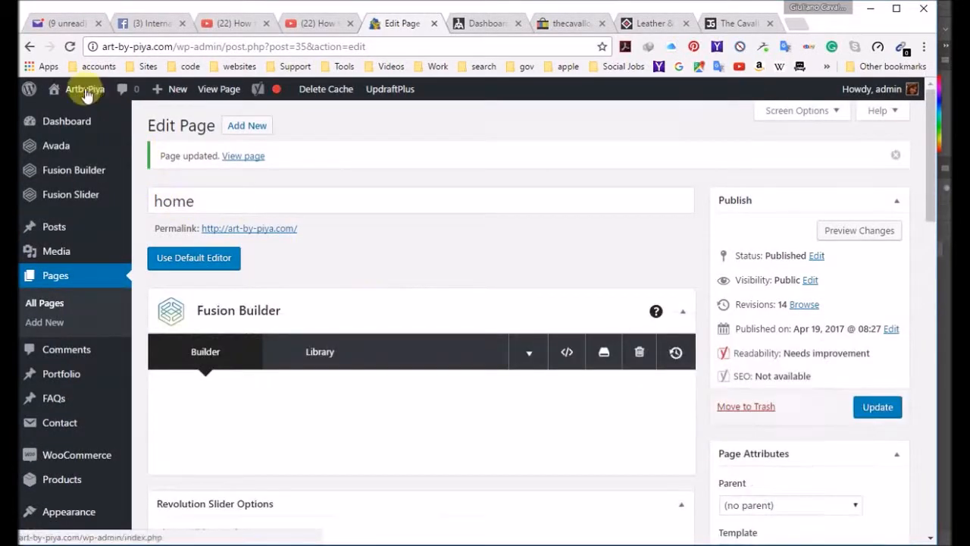
Step: Return to the live home page to check the spacing above and below the slider, closing the newsletter popup
mouse_move(86, 94)
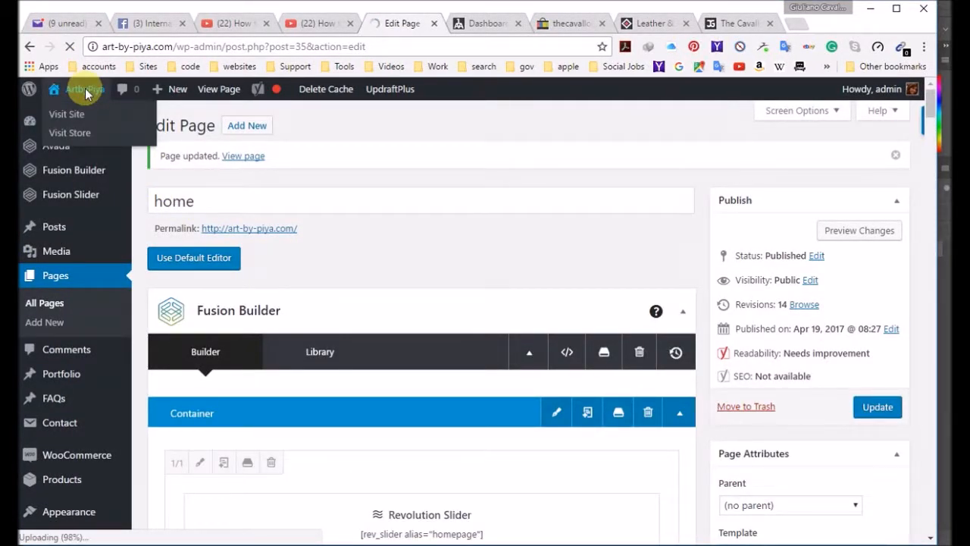
left_click(85, 89)
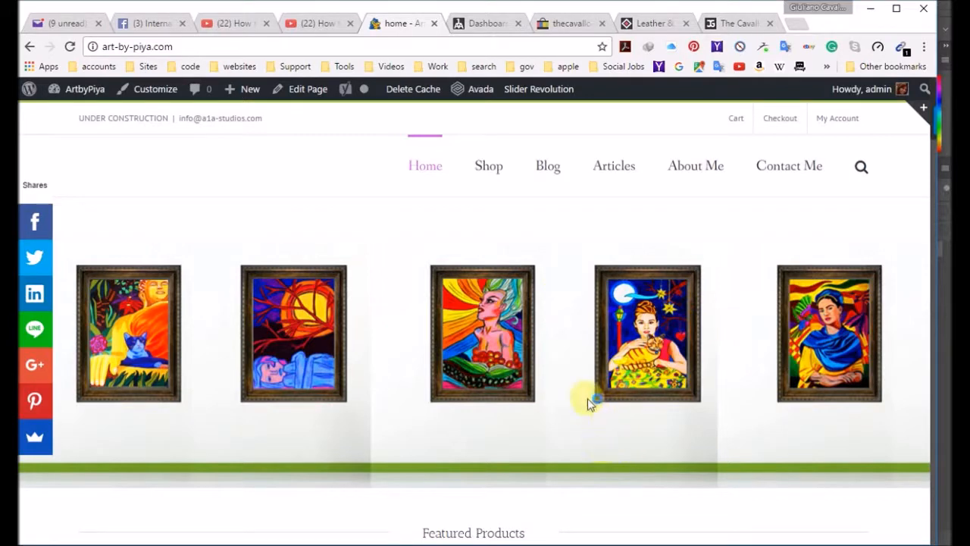
scroll(582, 420, "down", 3)
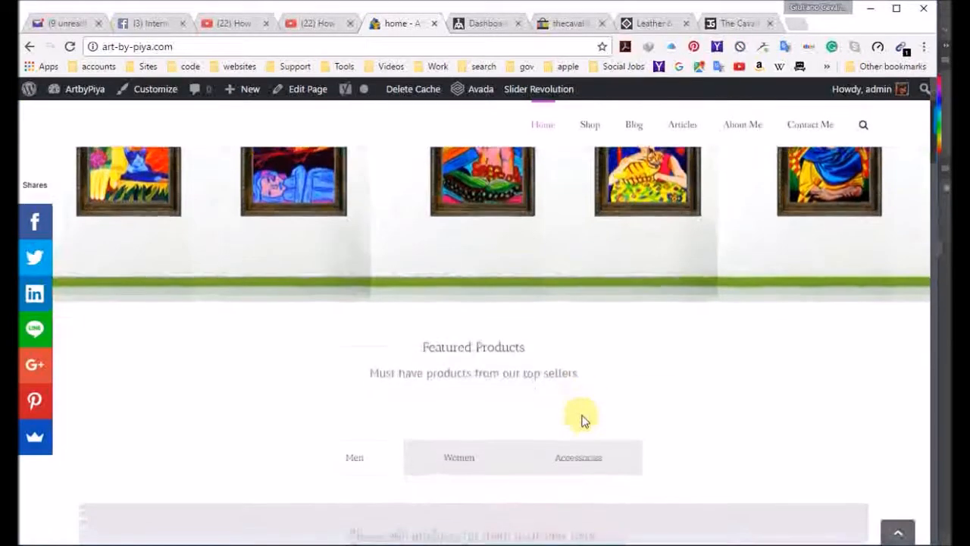
scroll(582, 421, "up", 3)
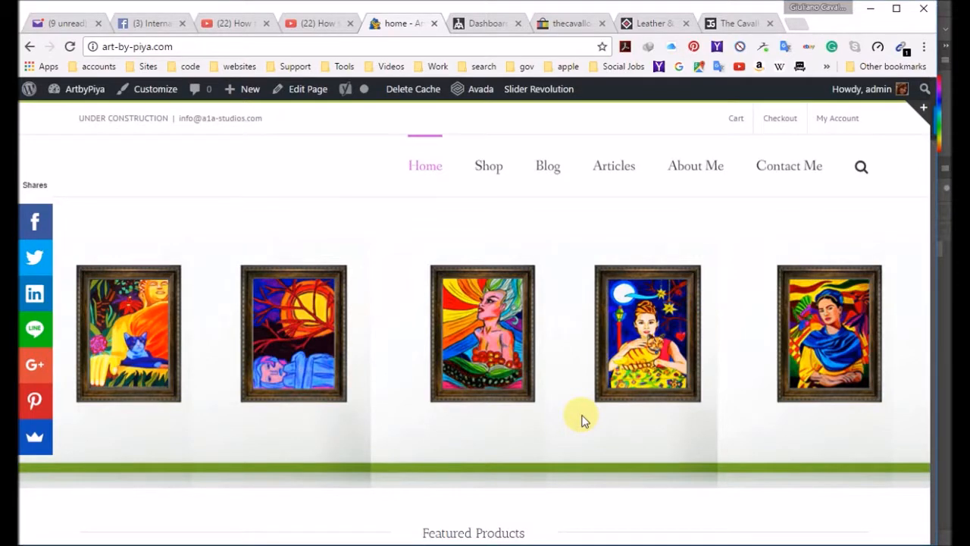
scroll(582, 421, "down", 2)
scroll(582, 421, "up", 2)
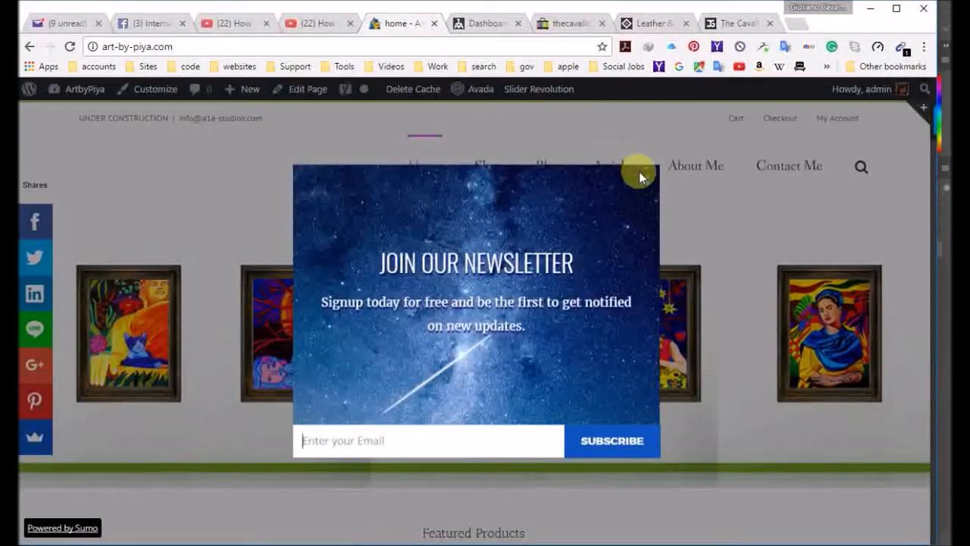
left_click(645, 182)
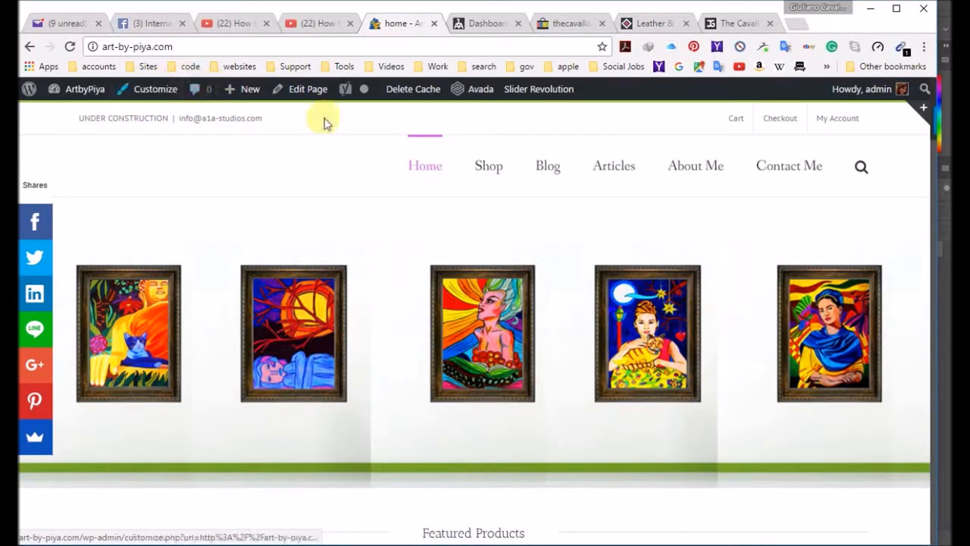
Step: Open the ArtbyPiya home page for editing, and open the A1A Studios home page in its editor as a comparison
left_click(309, 91)
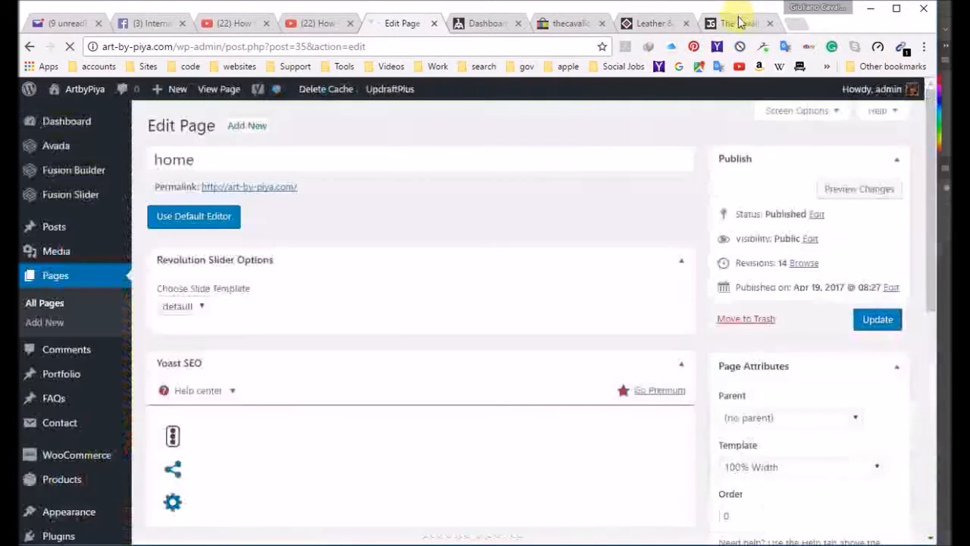
left_click(739, 22)
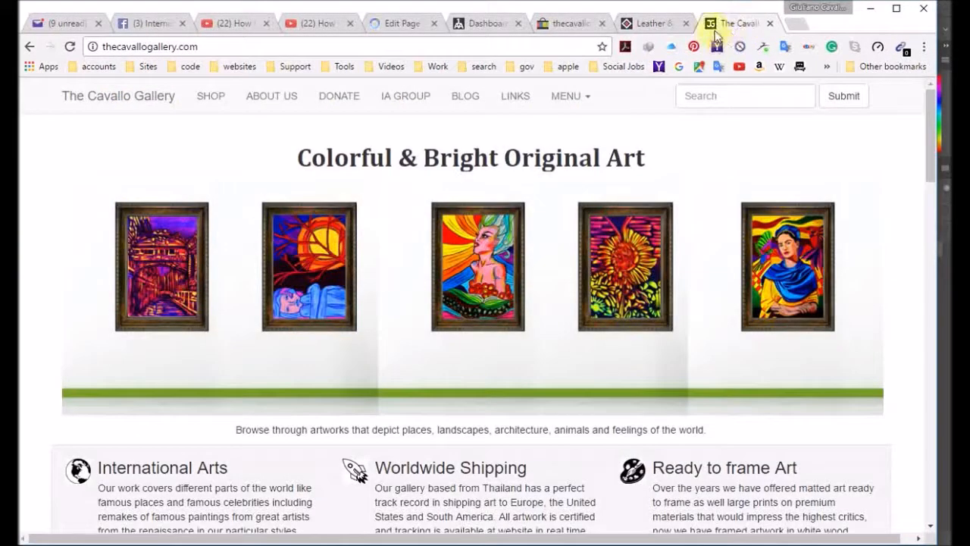
left_click(472, 24)
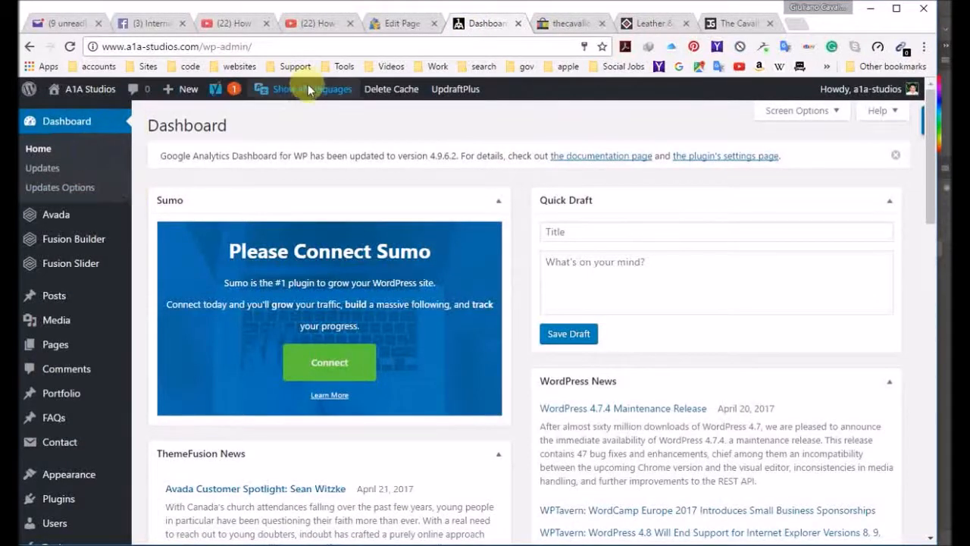
mouse_move(92, 98)
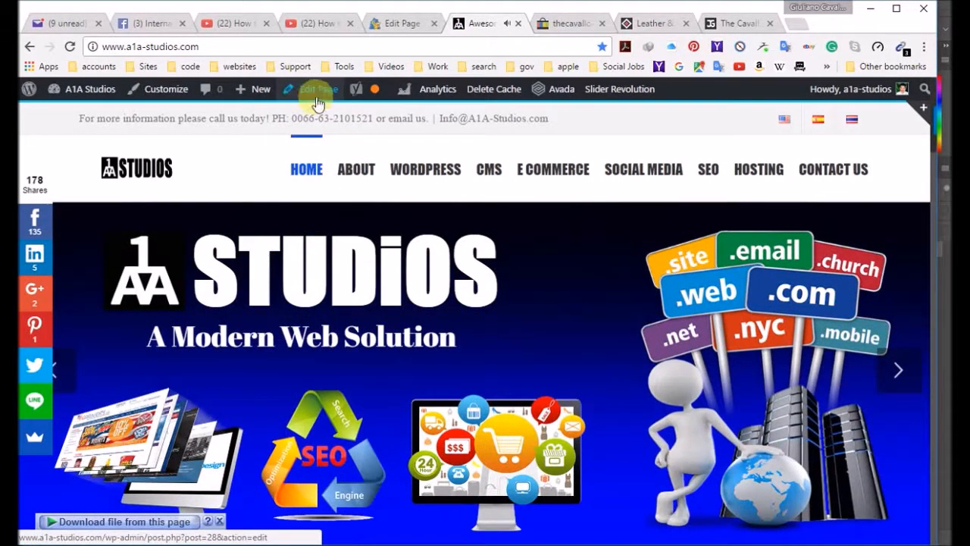
left_click(319, 94)
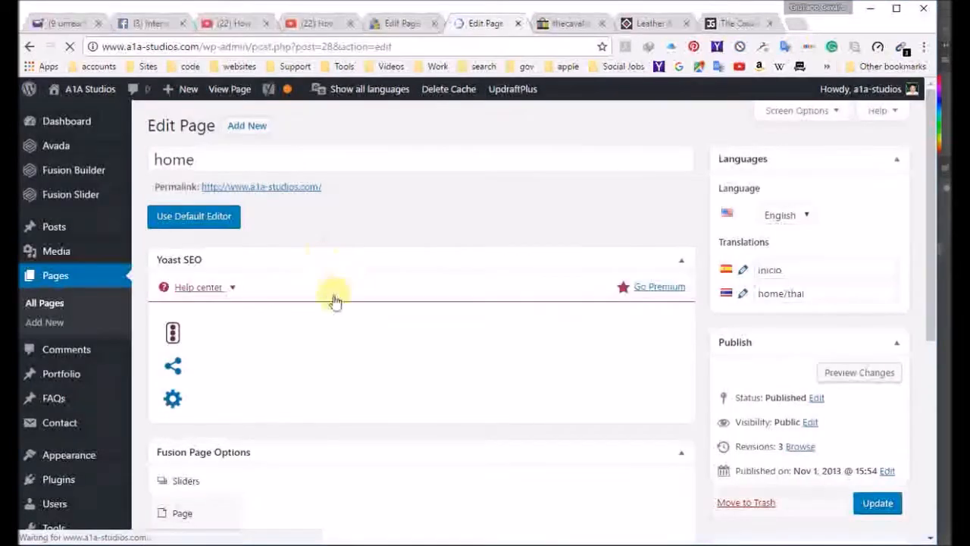
Step: Examine the general, design and animation settings of the column holding the A1A Studios Revolution Slider, and close them without changes
scroll(356, 305, "down", 3)
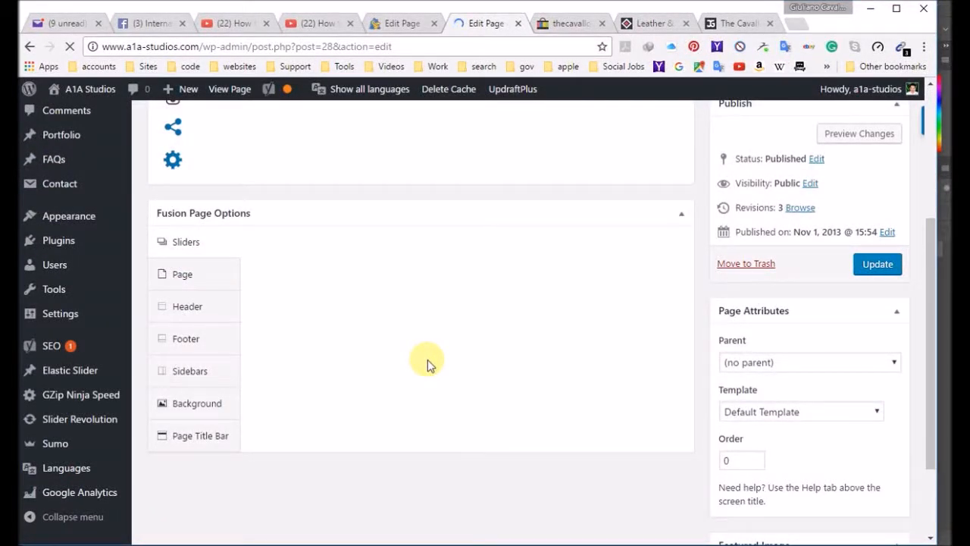
scroll(427, 359, "up", 3)
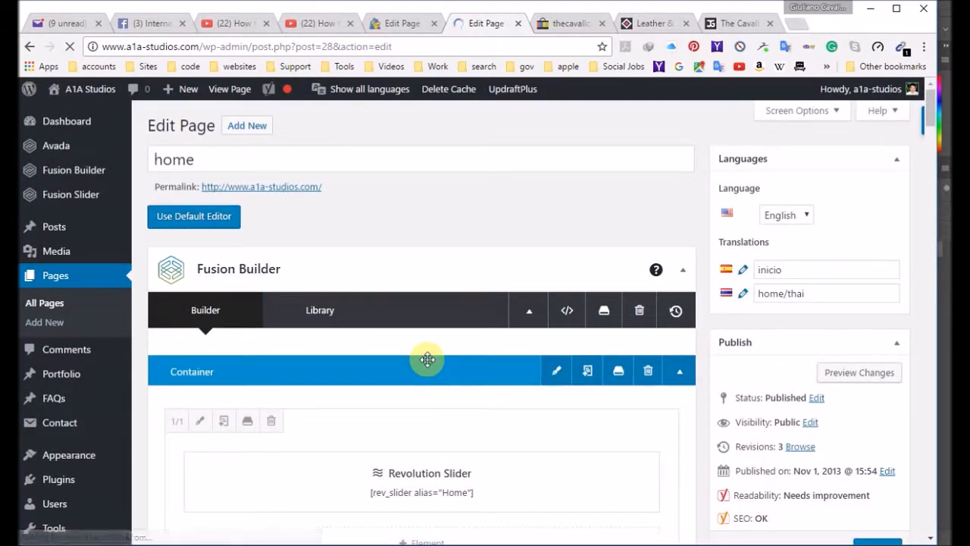
scroll(405, 254, "down", 2)
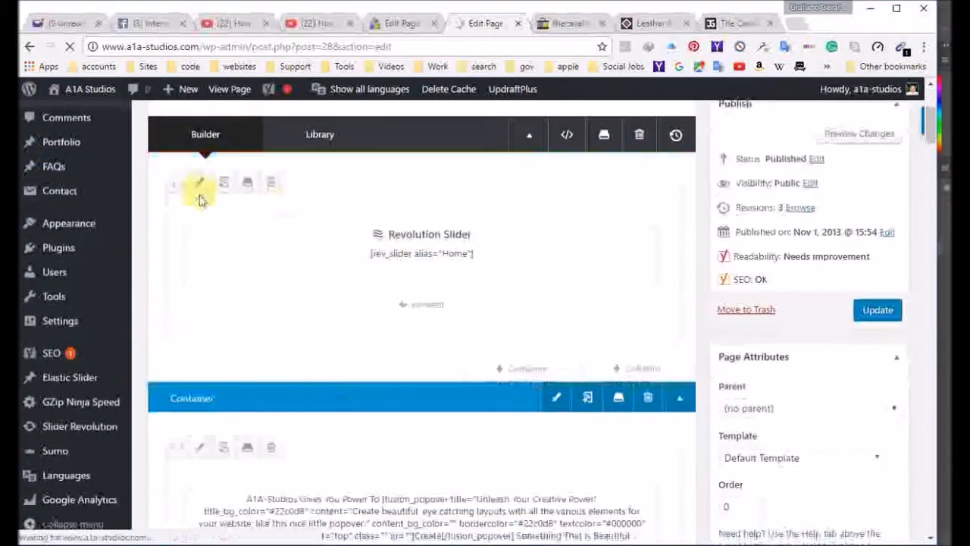
left_click(201, 190)
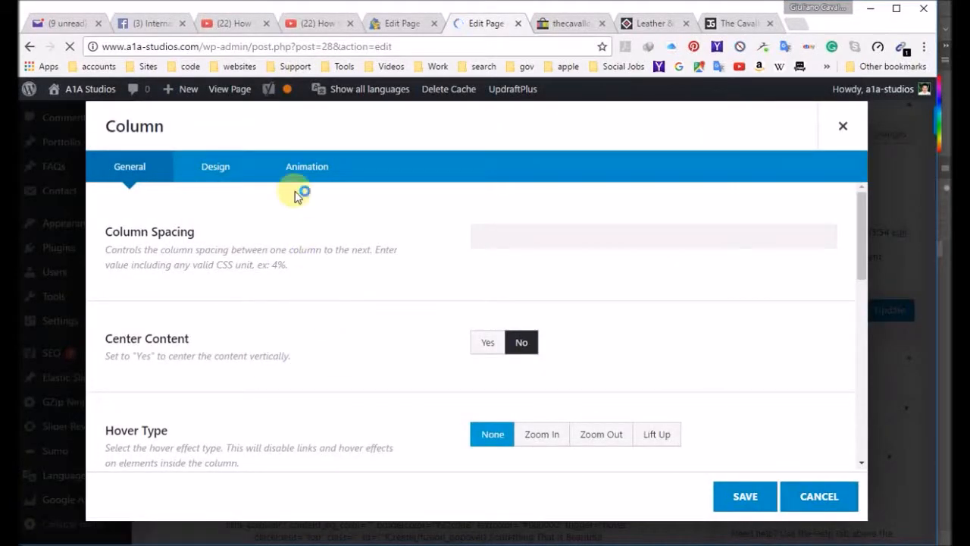
left_click(219, 166)
scroll(318, 292, "down", 3)
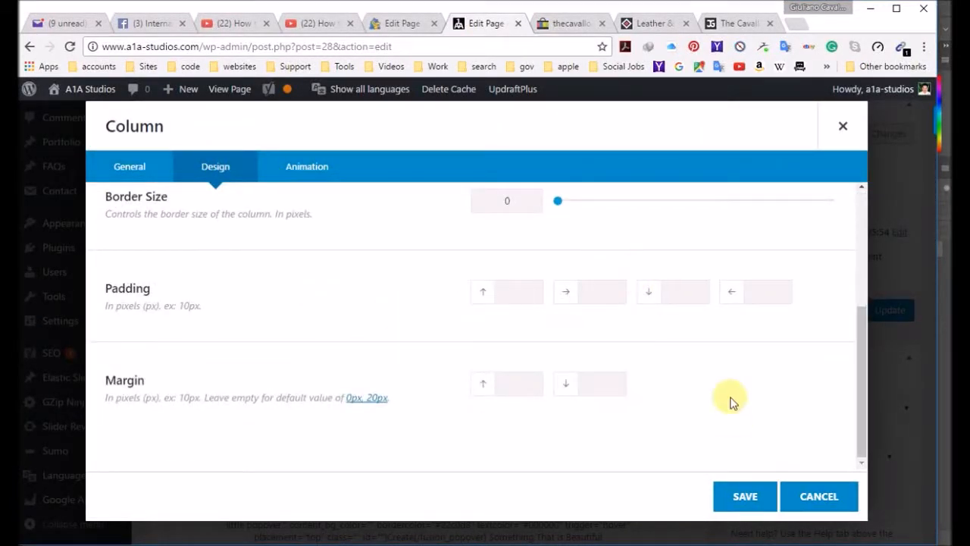
scroll(315, 211, "up", 3)
left_click(319, 170)
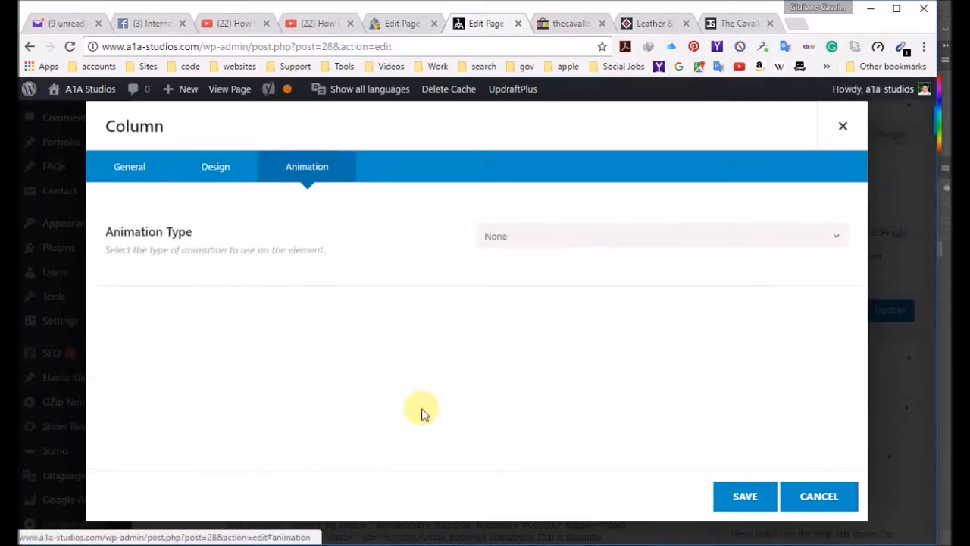
left_click(221, 171)
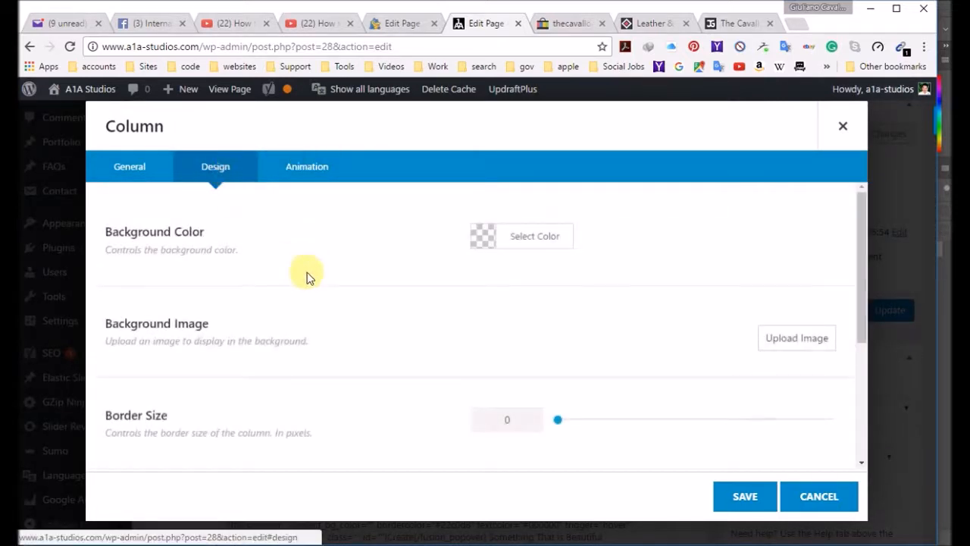
scroll(310, 326, "down", 3)
left_click(129, 165)
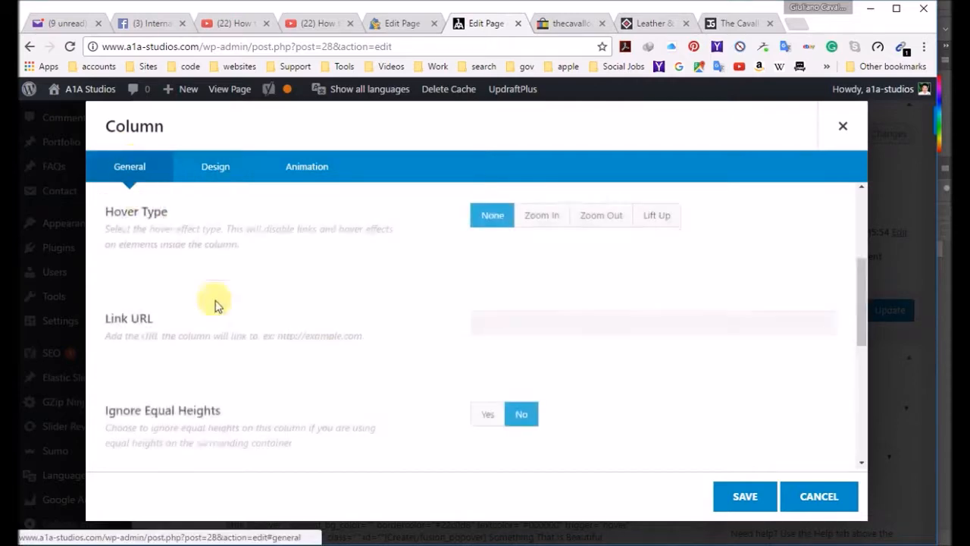
scroll(332, 357, "up", 3)
scroll(328, 357, "down", 5)
scroll(328, 357, "up", 5)
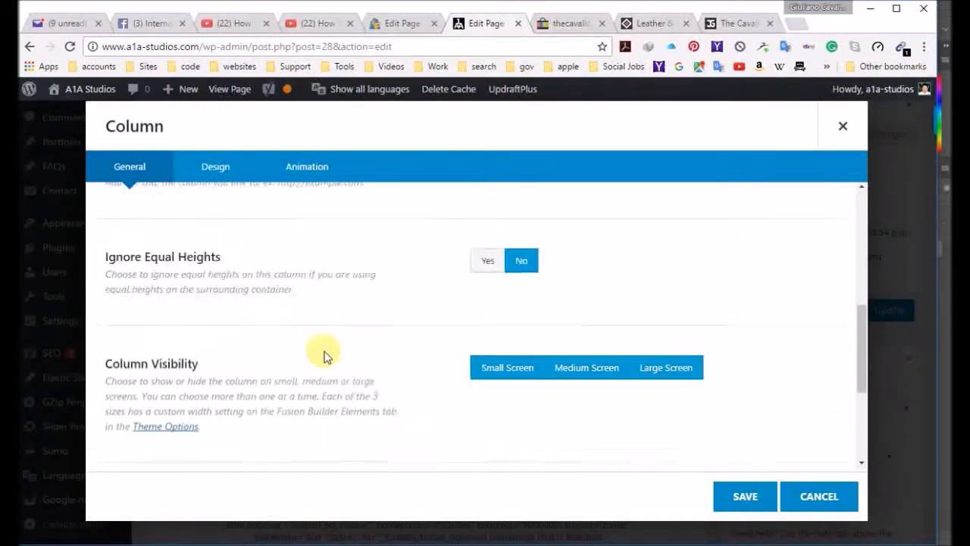
left_click(842, 127)
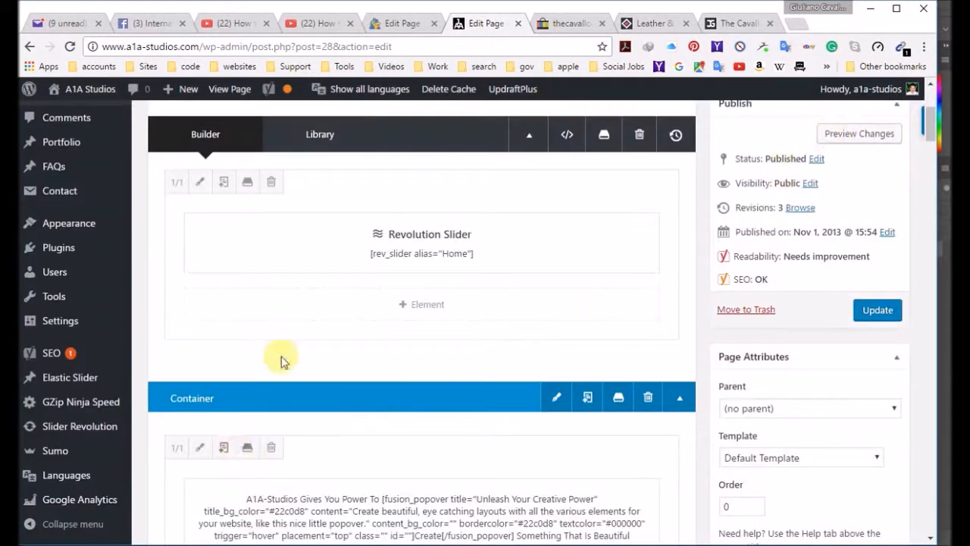
Step: Examine the general, background and design settings of the container around the A1A Studios slider for margin and padding values
scroll(340, 215, "up", 2)
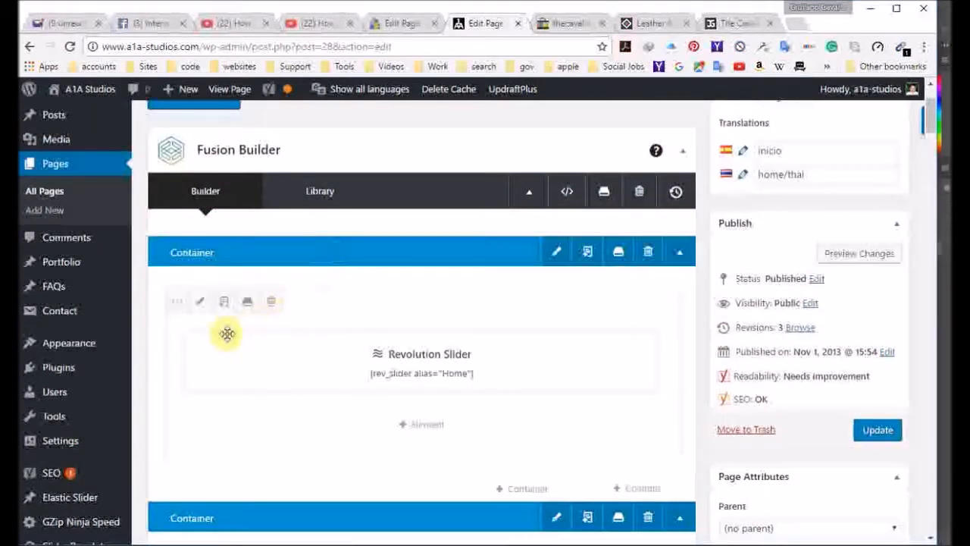
left_click(557, 253)
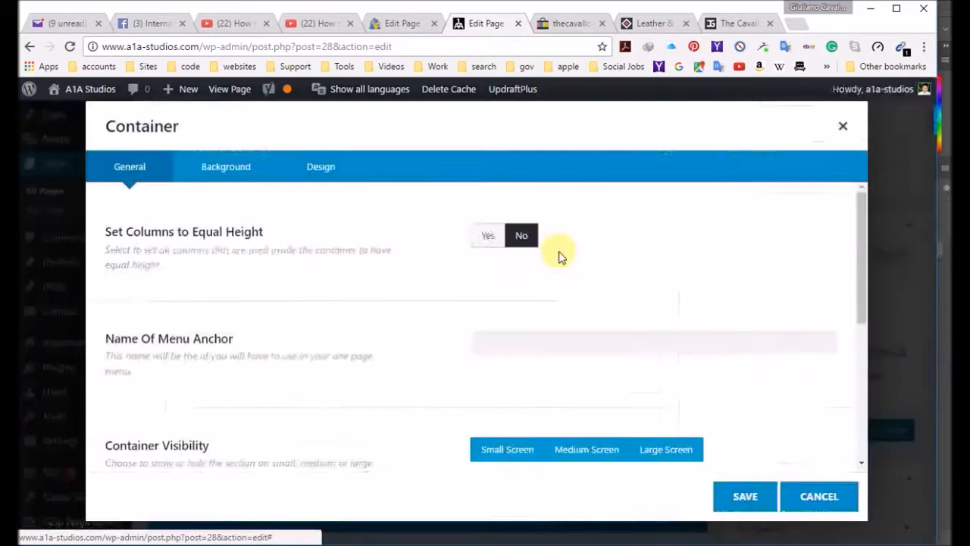
left_click(225, 168)
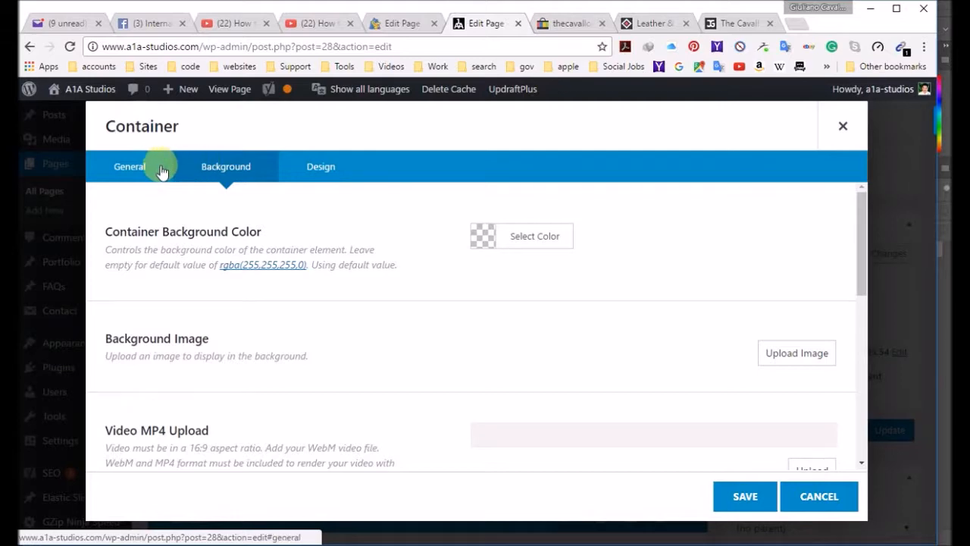
left_click(133, 166)
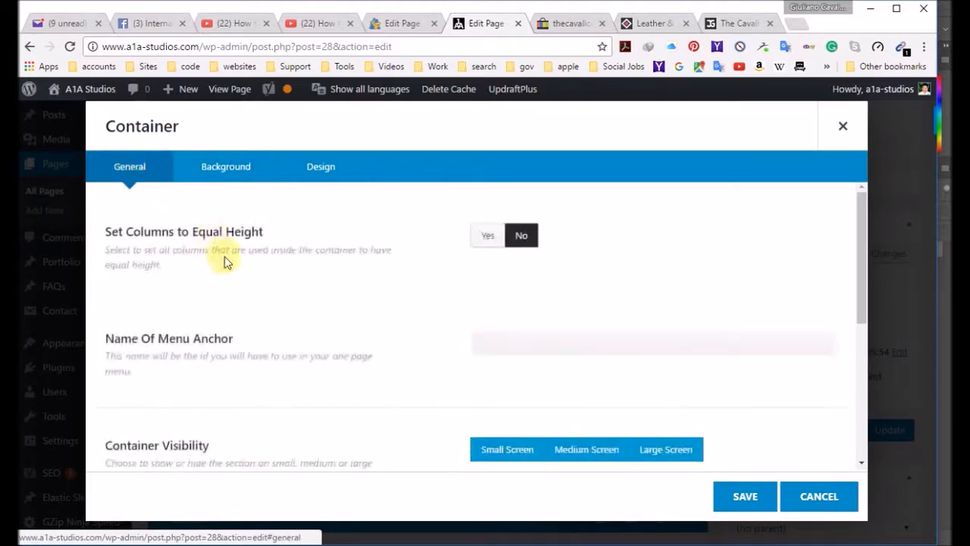
scroll(225, 260, "down", 10)
scroll(225, 270, "up", 10)
left_click(222, 168)
scroll(341, 341, "down", 6)
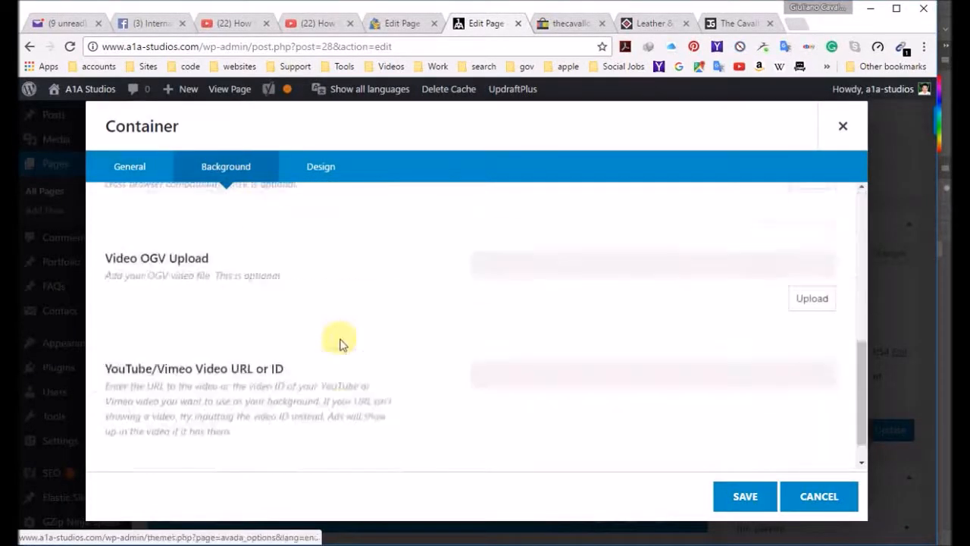
scroll(341, 318, "up", 6)
left_click(327, 168)
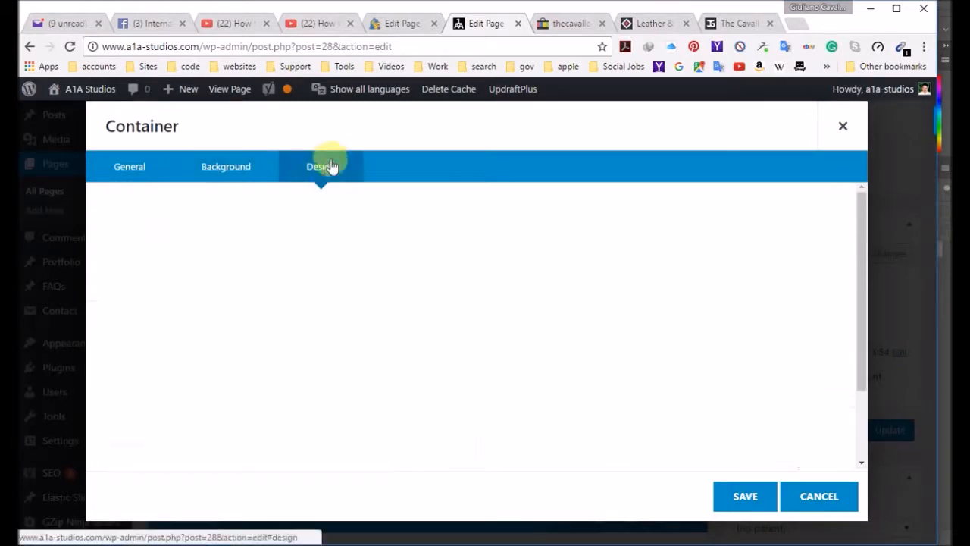
scroll(372, 345, "down", 2)
scroll(372, 350, "up", 2)
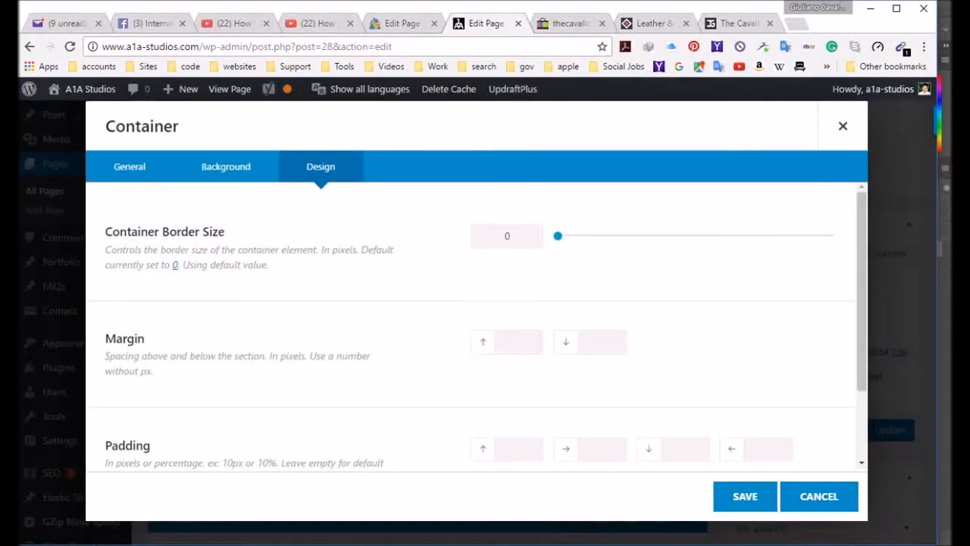
left_click(846, 125)
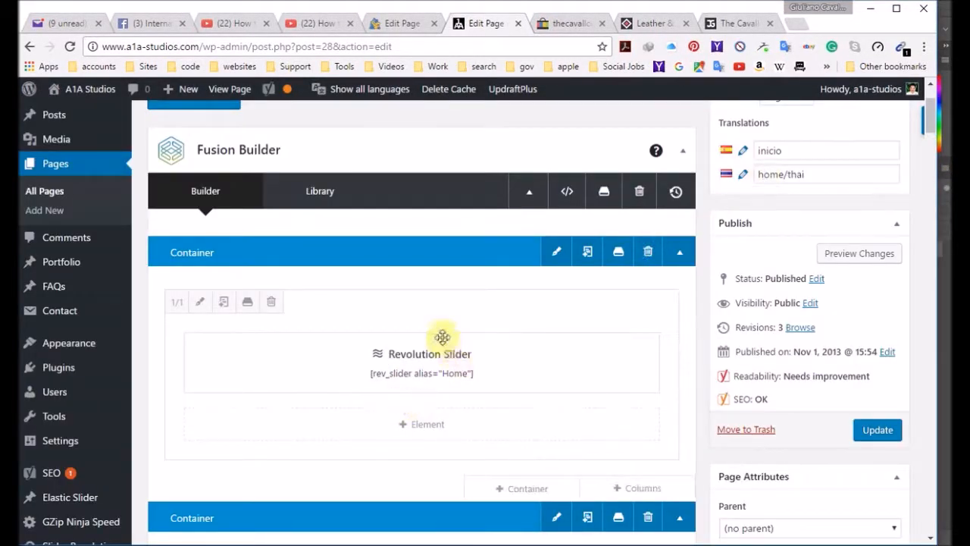
Step: Recheck the A1A Studios slider container's design, background and general options, and close its settings without changes
left_click(552, 254)
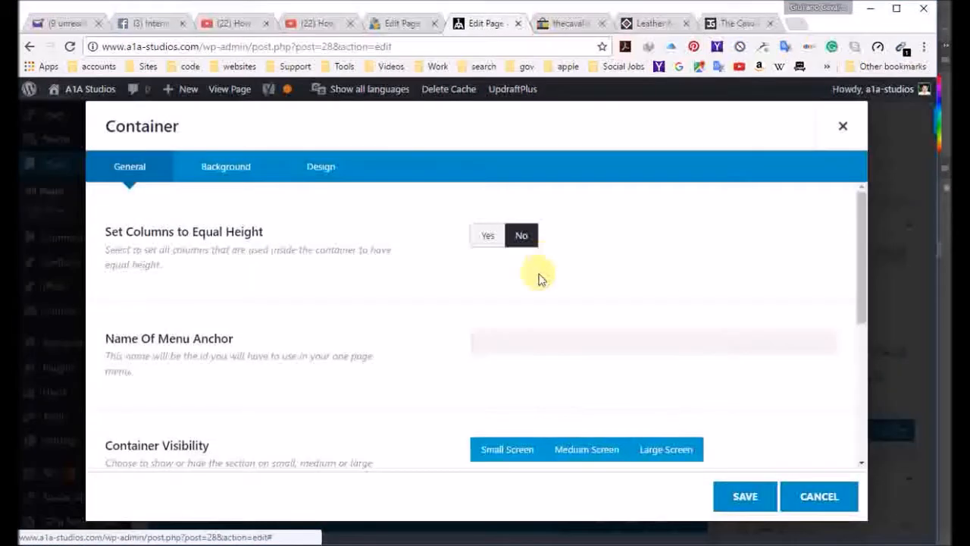
left_click(321, 170)
scroll(307, 294, "down", 2)
left_click(241, 171)
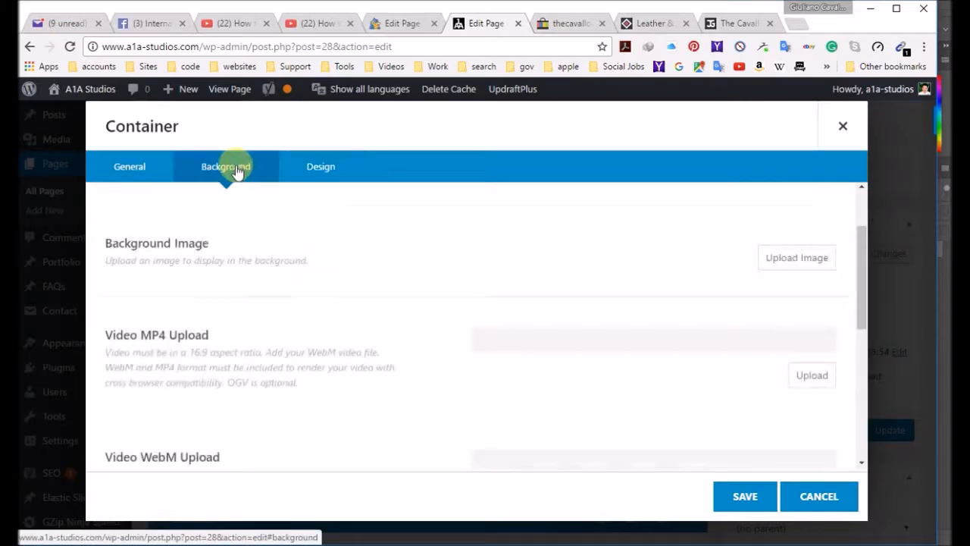
scroll(270, 331, "down", 5)
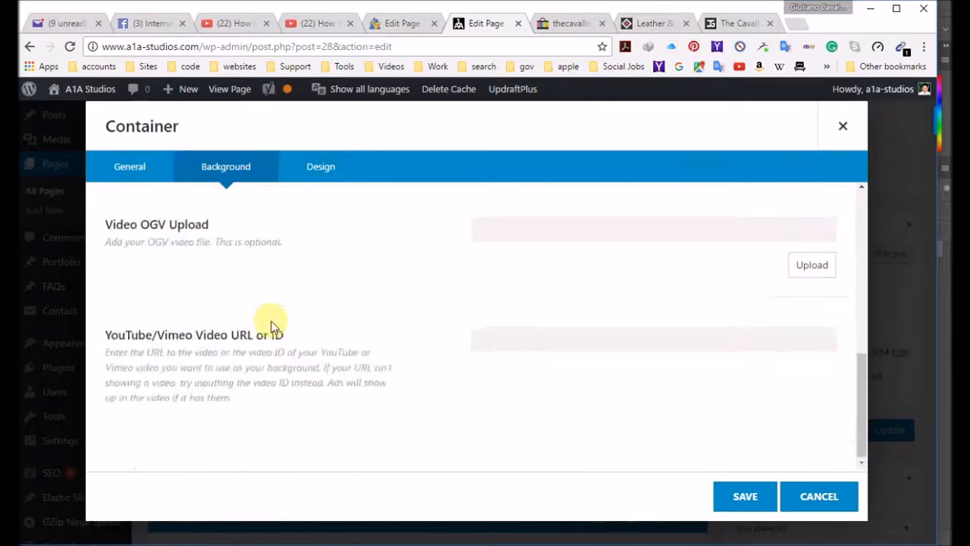
left_click(129, 166)
scroll(251, 322, "up", 5)
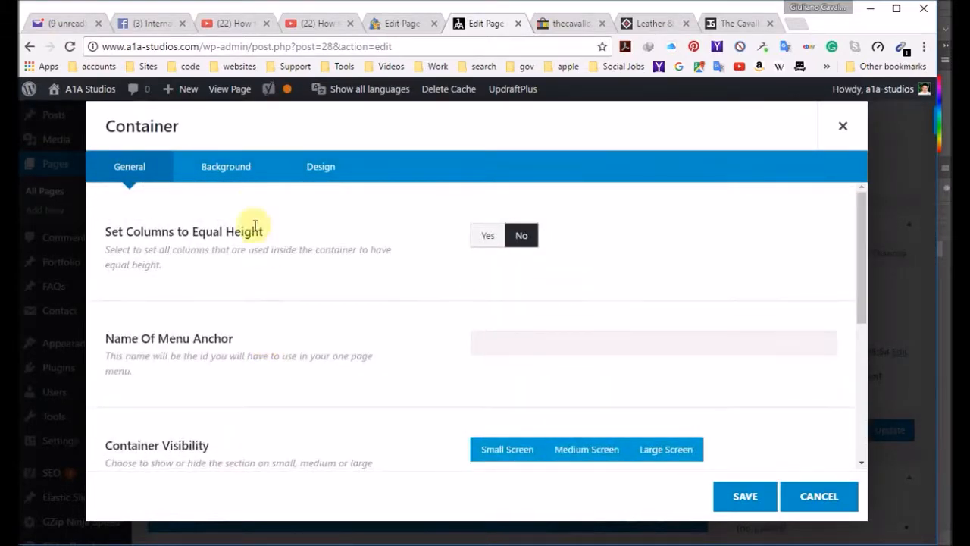
left_click(845, 129)
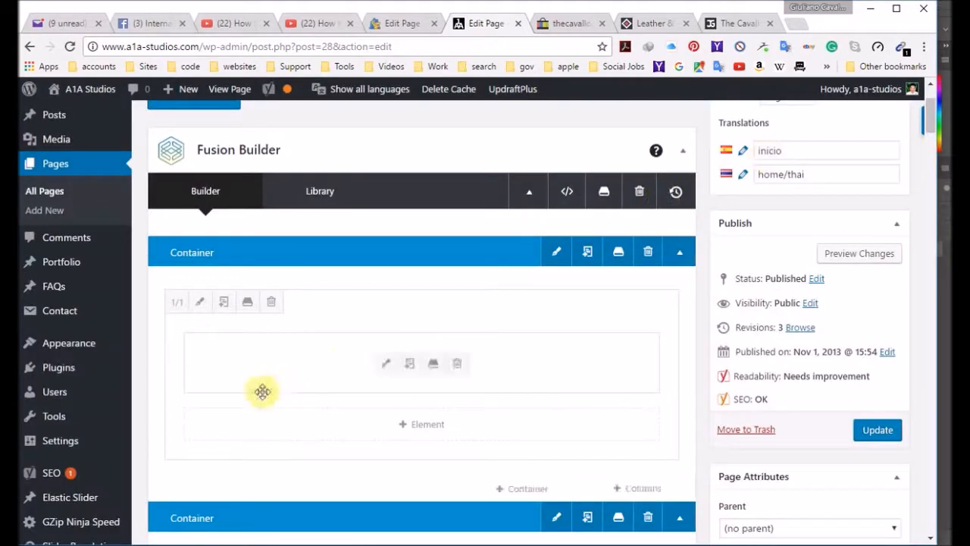
Step: Recheck the general, animation and design settings of the column around the A1A Studios slider, and close them without changes
left_click(201, 303)
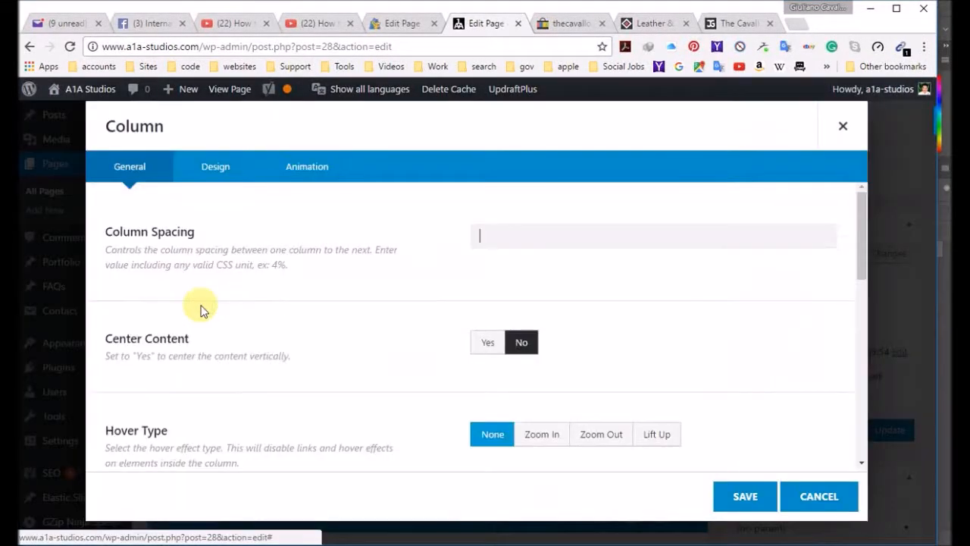
scroll(288, 357, "down", 10)
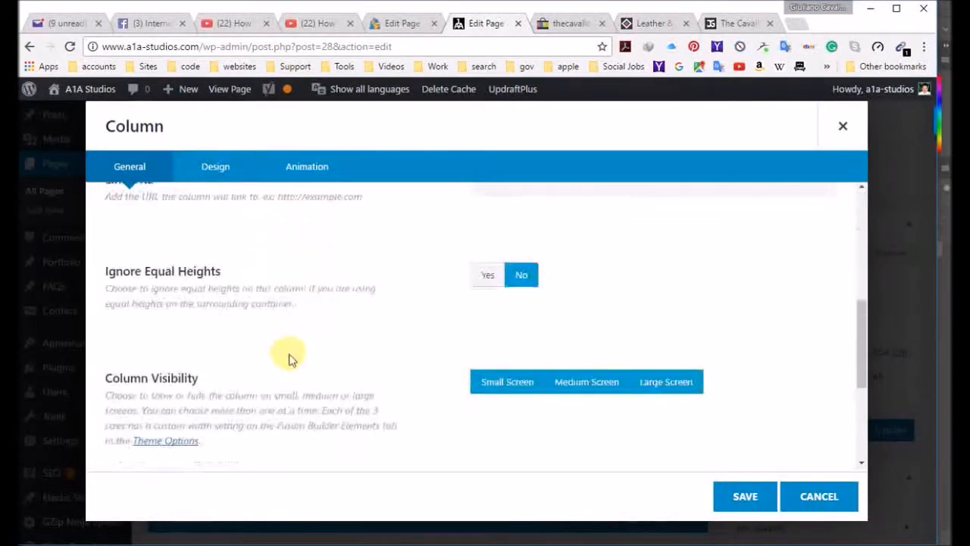
scroll(288, 357, "up", 10)
scroll(291, 354, "down", 10)
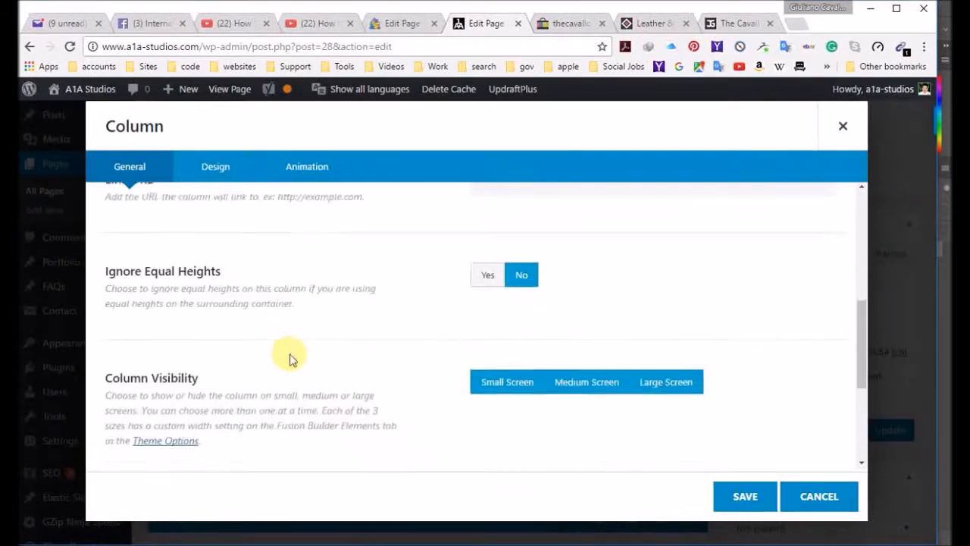
scroll(291, 355, "up", 10)
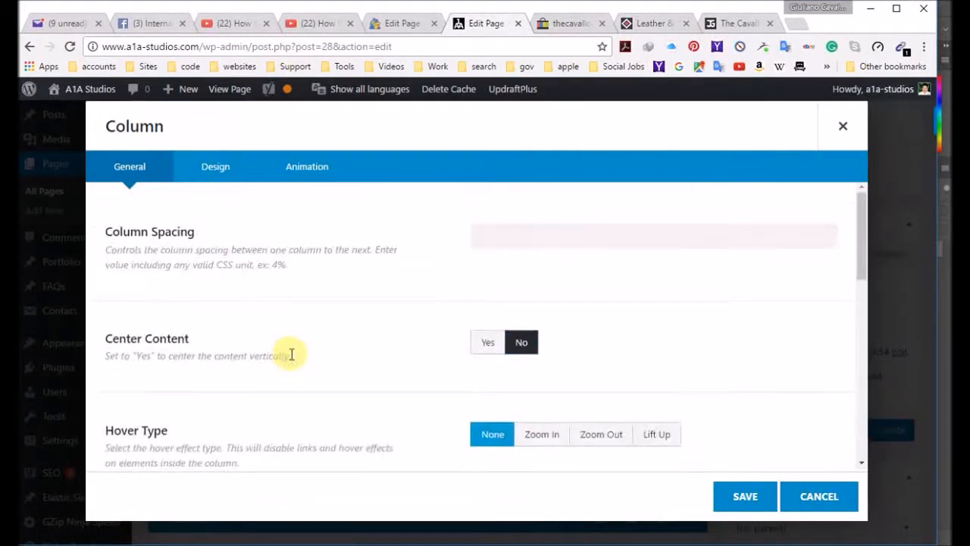
left_click(338, 178)
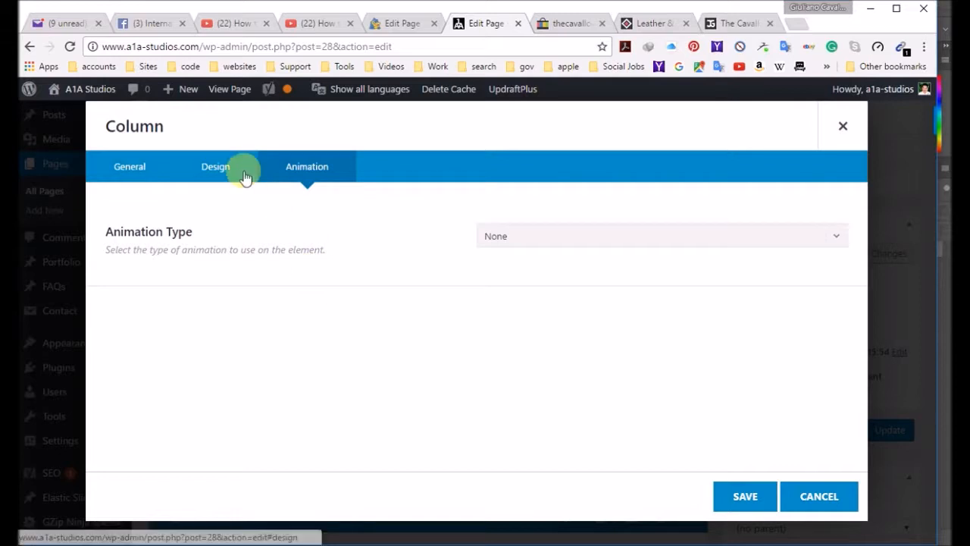
left_click(201, 168)
scroll(305, 379, "down", 5)
scroll(307, 389, "up", 3)
scroll(307, 388, "down", 3)
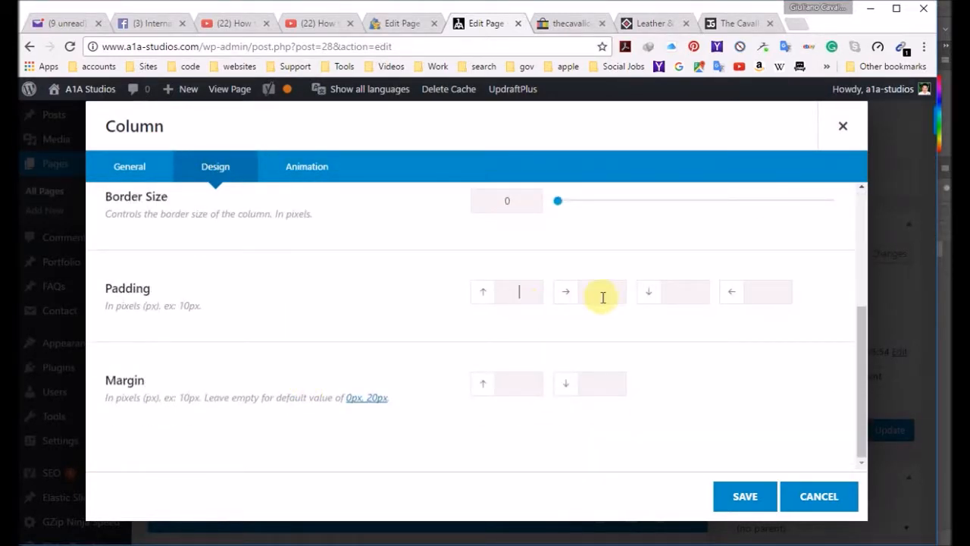
left_click(137, 174)
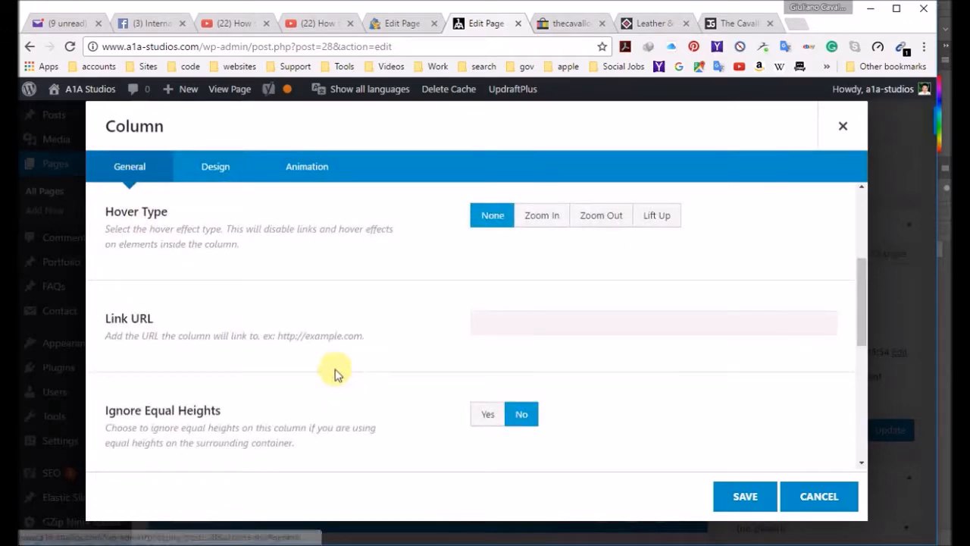
scroll(336, 375, "down", 5)
scroll(334, 383, "up", 8)
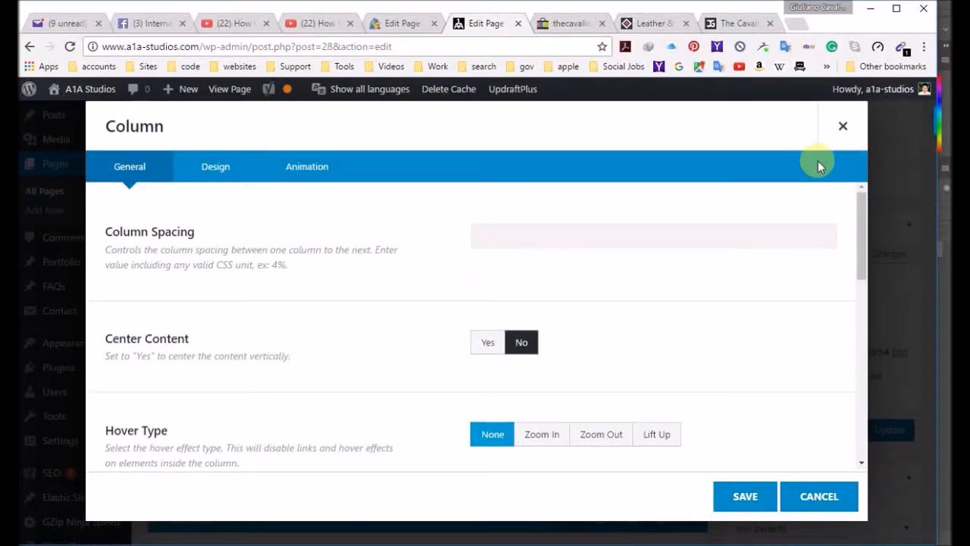
left_click(840, 127)
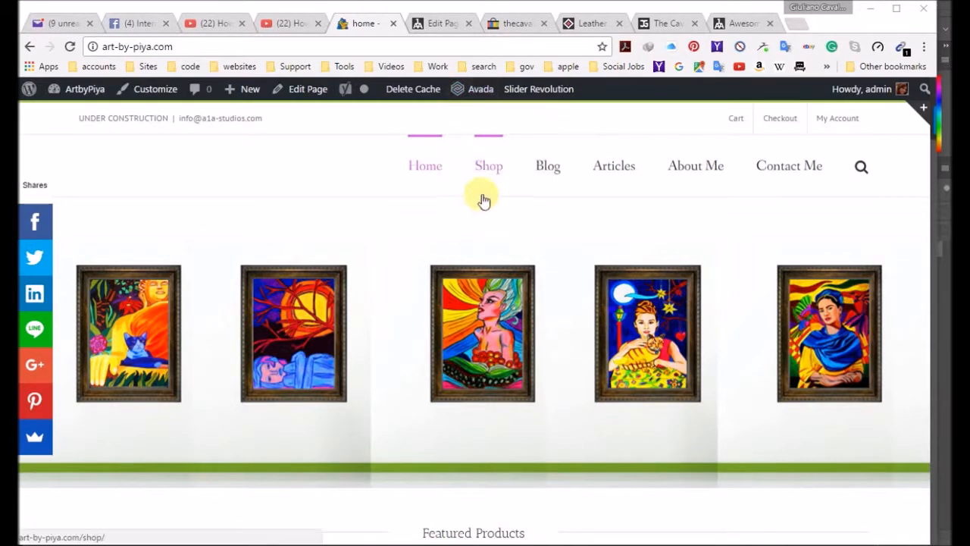
Step: Open the ArtbyPiya Avada theme options and examine the layout settings for site width, page content padding and 100% width padding
mouse_move(474, 88)
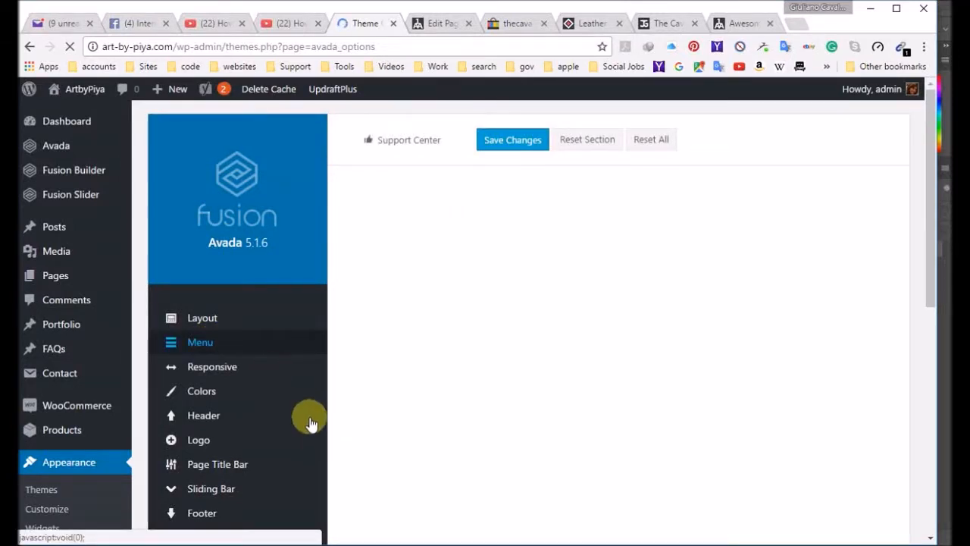
mouse_move(215, 347)
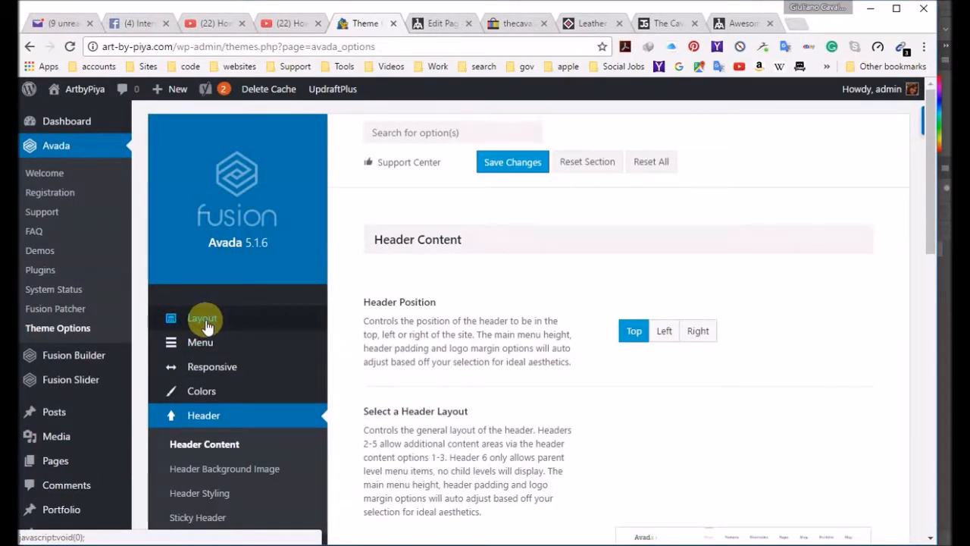
left_click(207, 326)
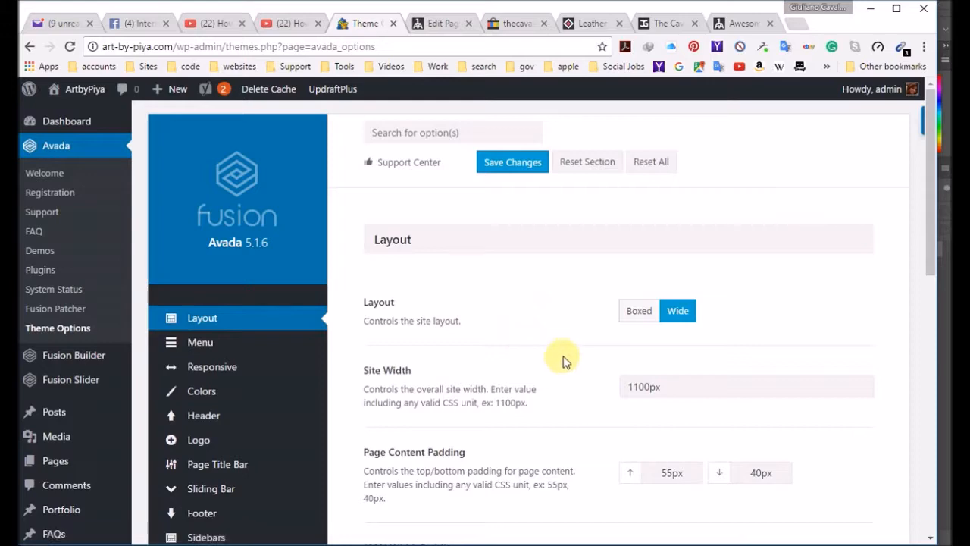
scroll(561, 304, "down", 3)
scroll(538, 296, "up", 3)
scroll(485, 341, "down", 2)
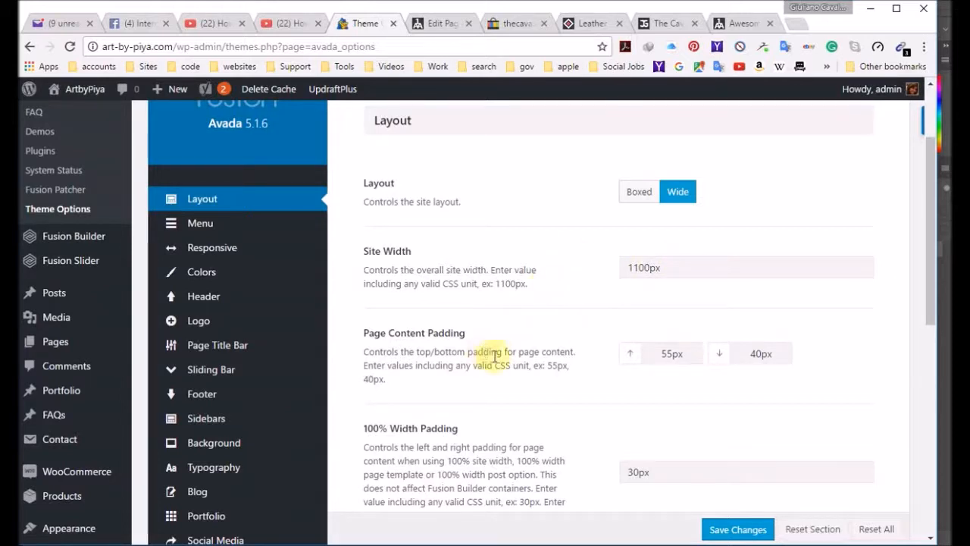
left_click(444, 23)
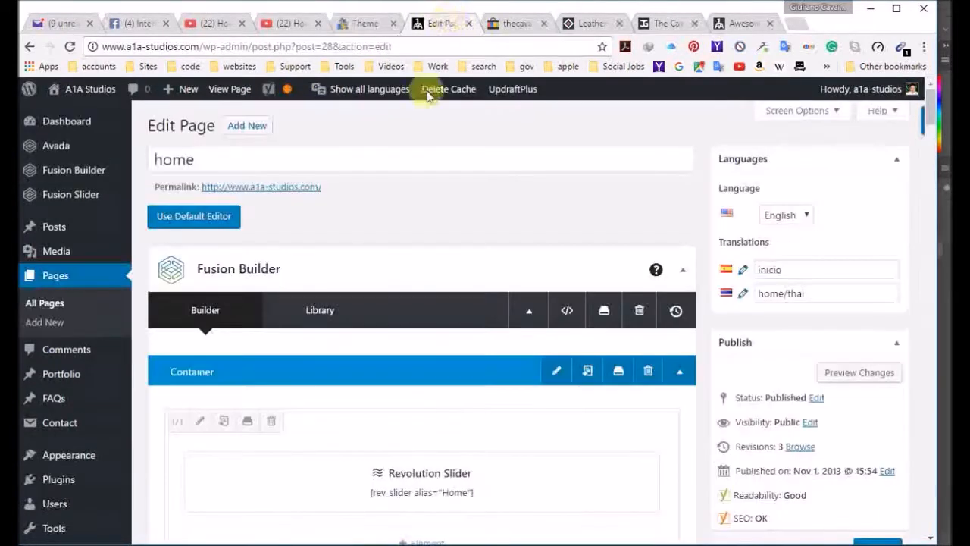
left_click(363, 25)
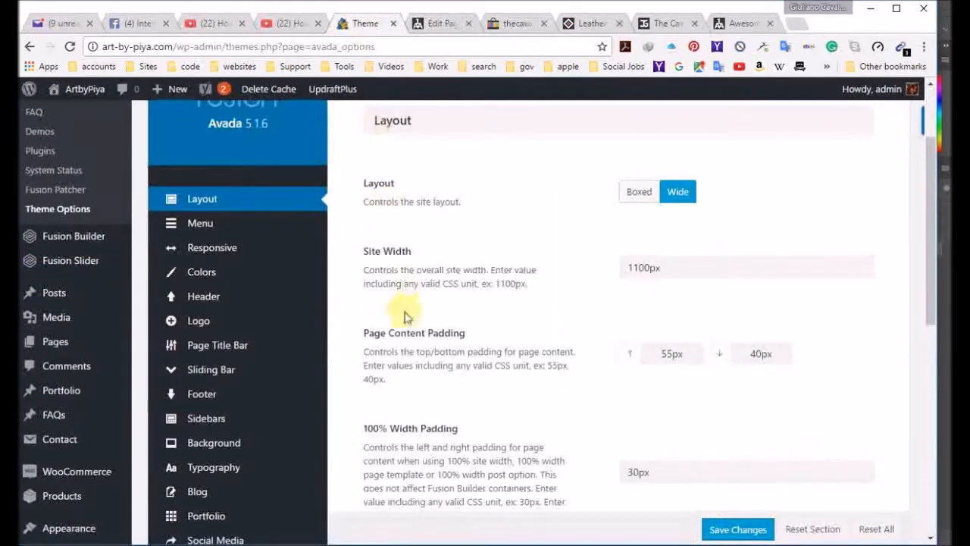
Step: Return to the ArtbyPiya home page, dismiss the newsletter popup and open the page for editing
left_click(72, 90)
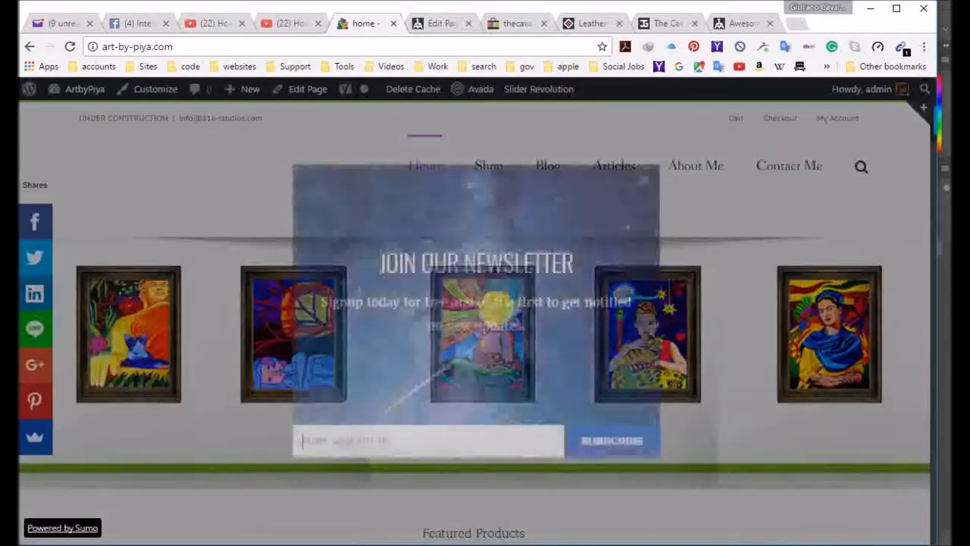
left_click(644, 181)
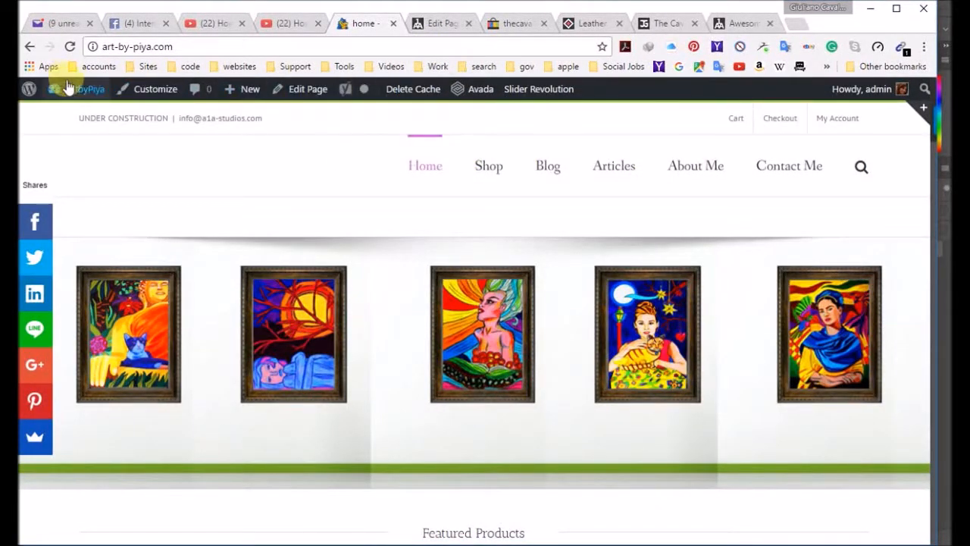
left_click(308, 92)
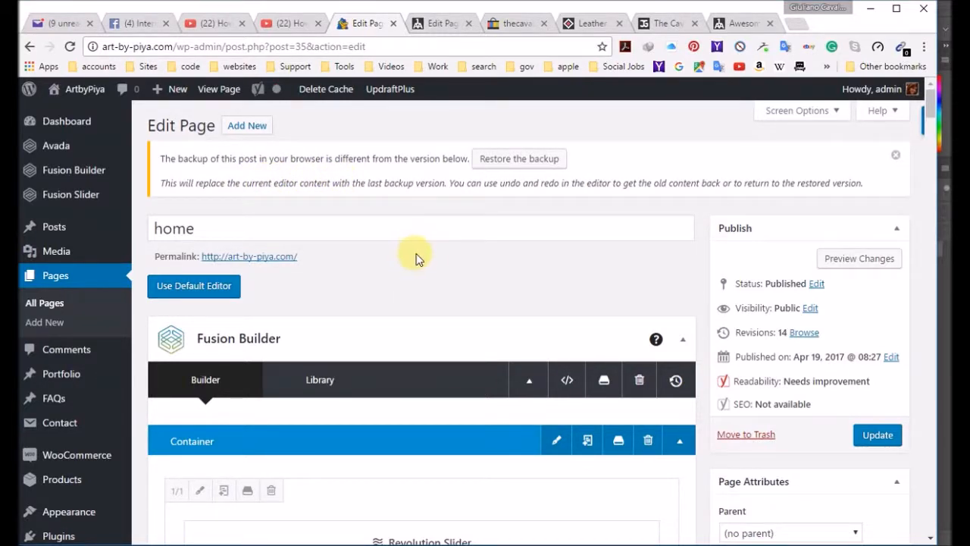
Step: Set the top page content padding to 0px in the home page's Fusion Page Options
scroll(415, 258, "down", 15)
scroll(413, 316, "down", 10)
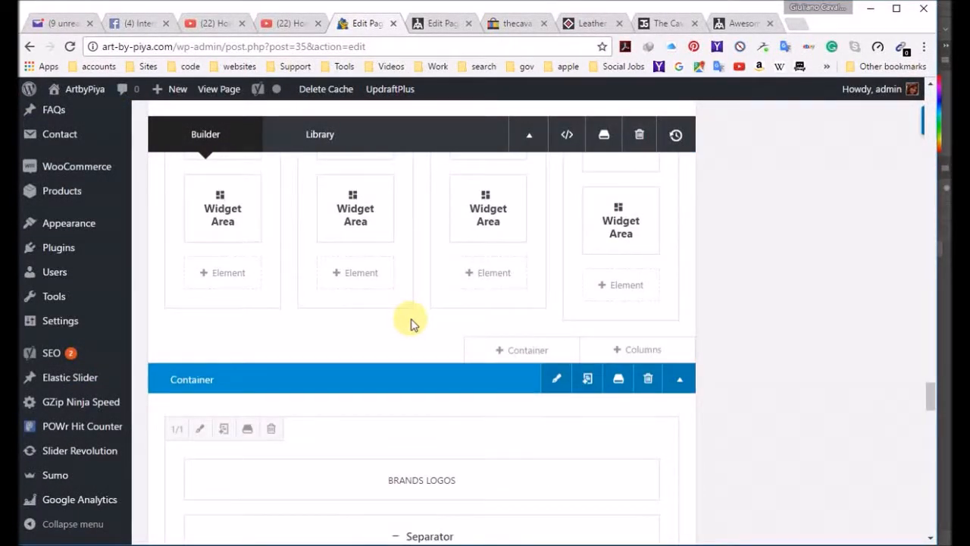
scroll(410, 322, "down", 3)
scroll(419, 334, "down", 12)
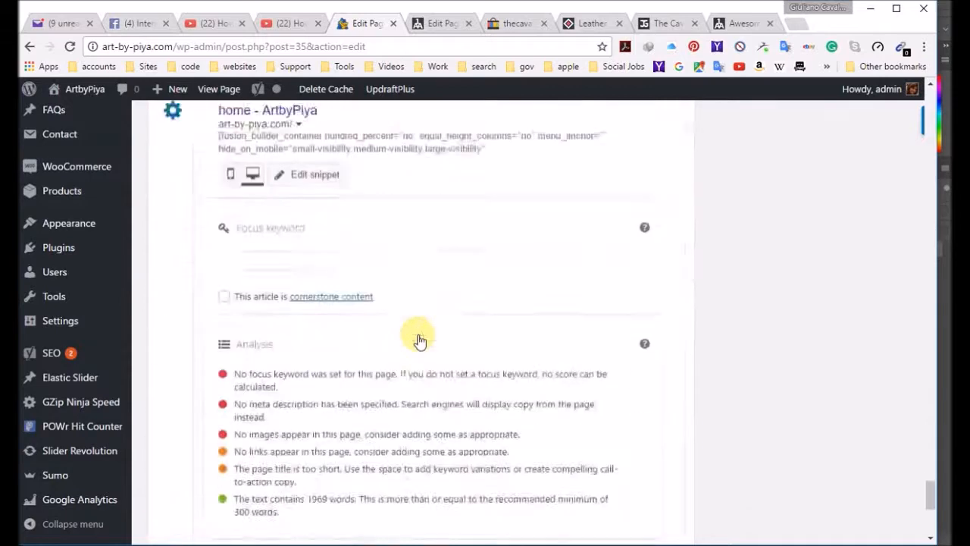
scroll(379, 345, "down", 3)
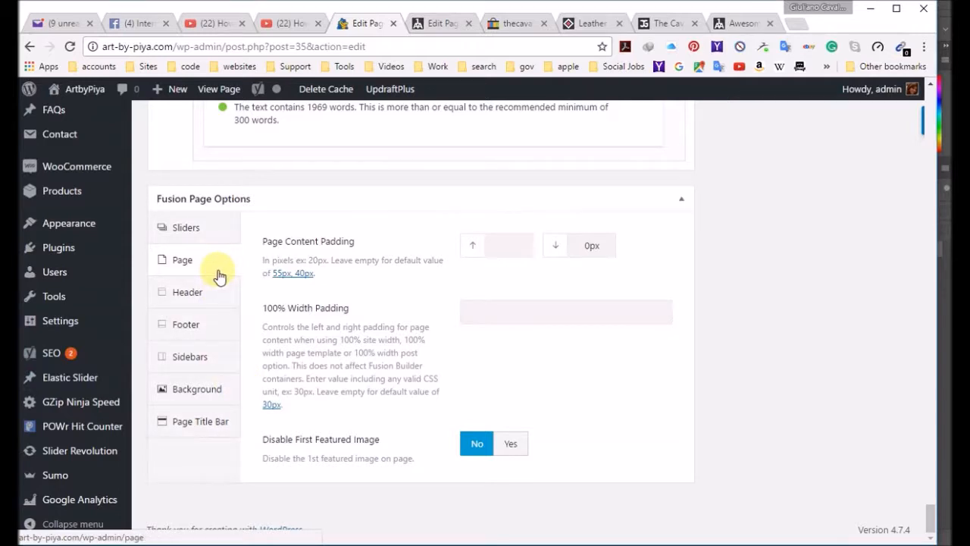
left_click(183, 265)
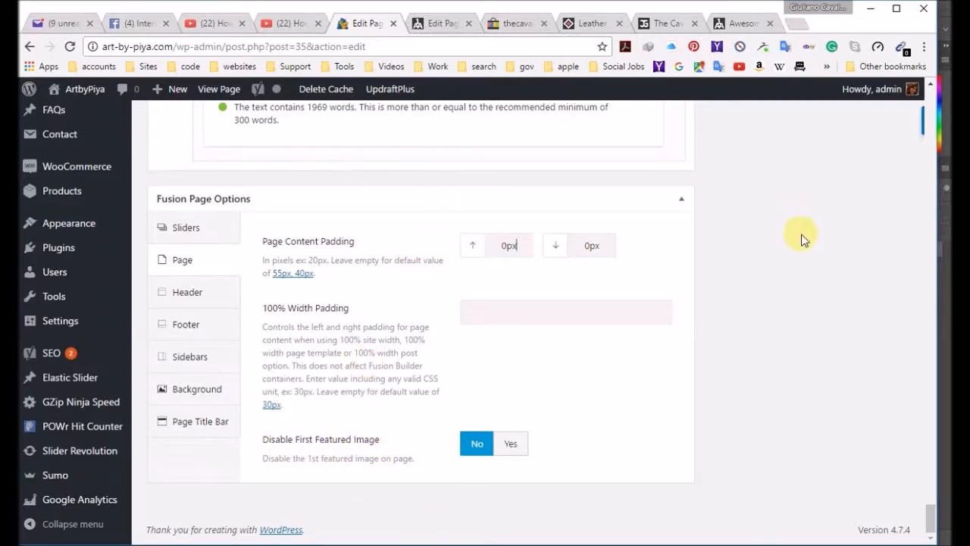
Step: Check which slider the Revolution Slider element at the start of the page uses, and close its settings without changes
scroll(804, 239, "up", 15)
scroll(899, 282, "up", 10)
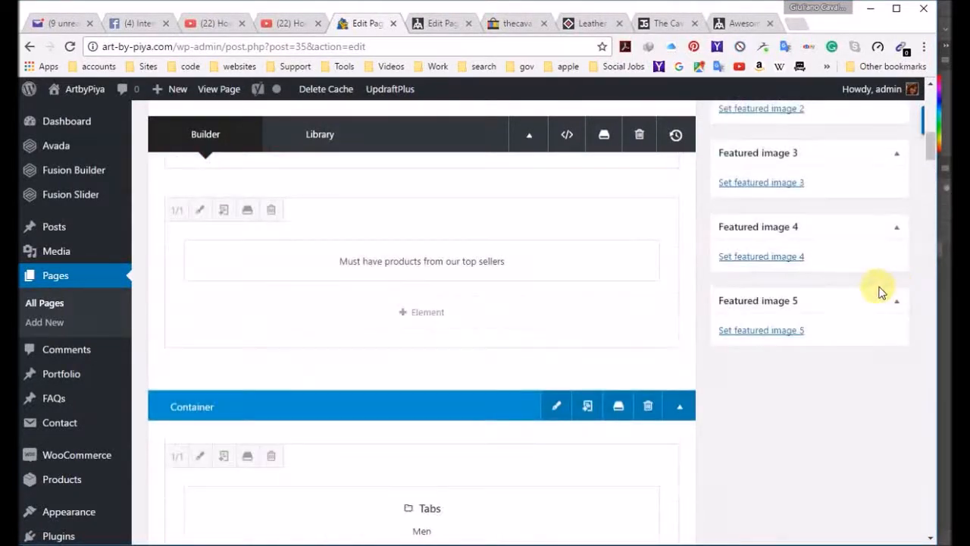
scroll(391, 318, "up", 8)
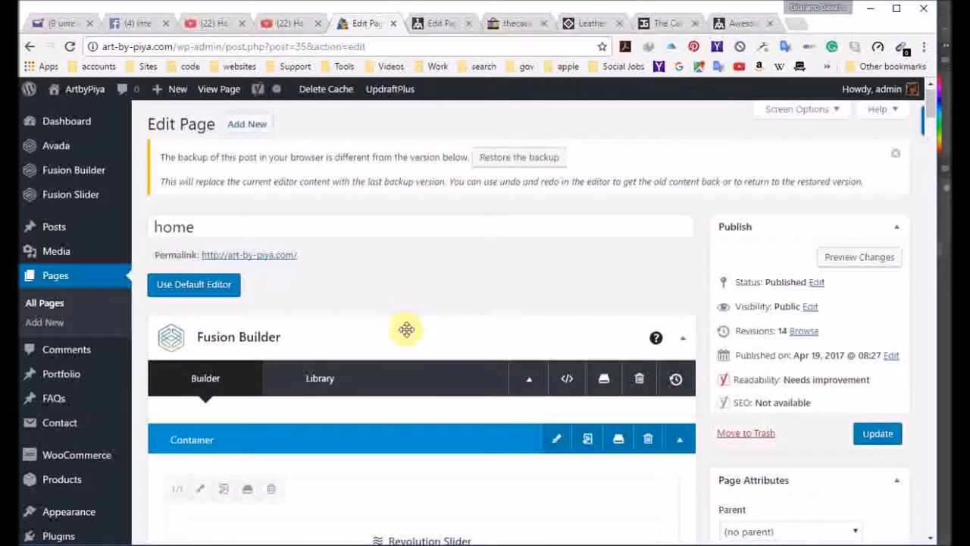
scroll(406, 329, "down", 5)
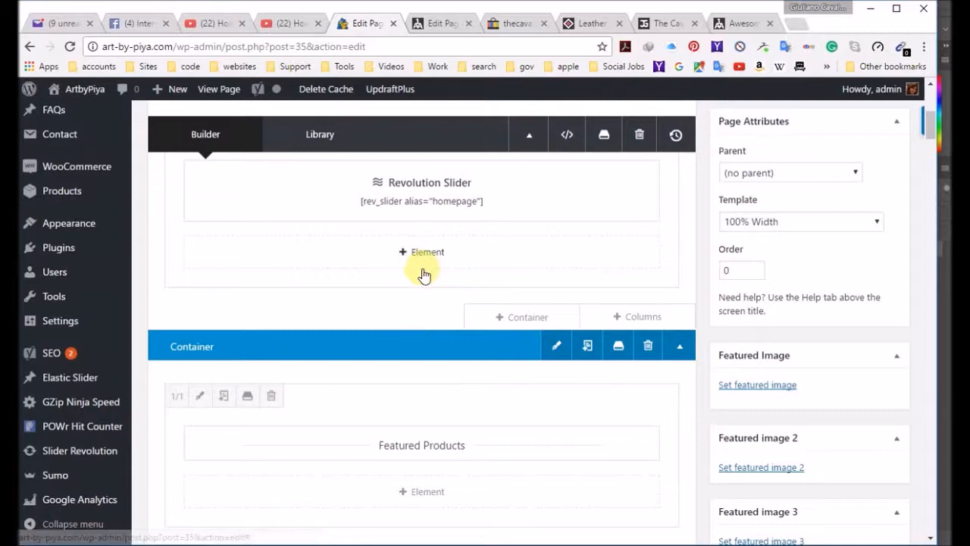
scroll(379, 295, "up", 2)
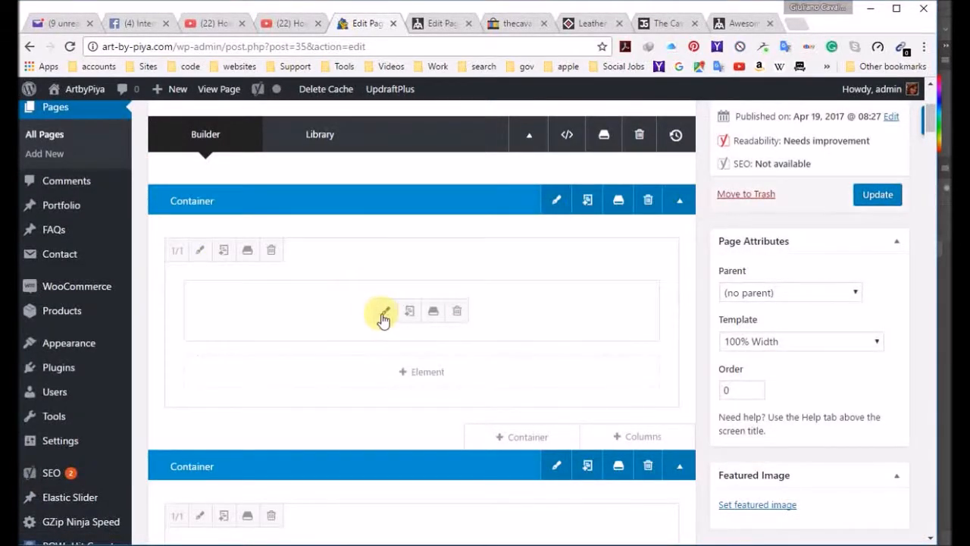
left_click(381, 316)
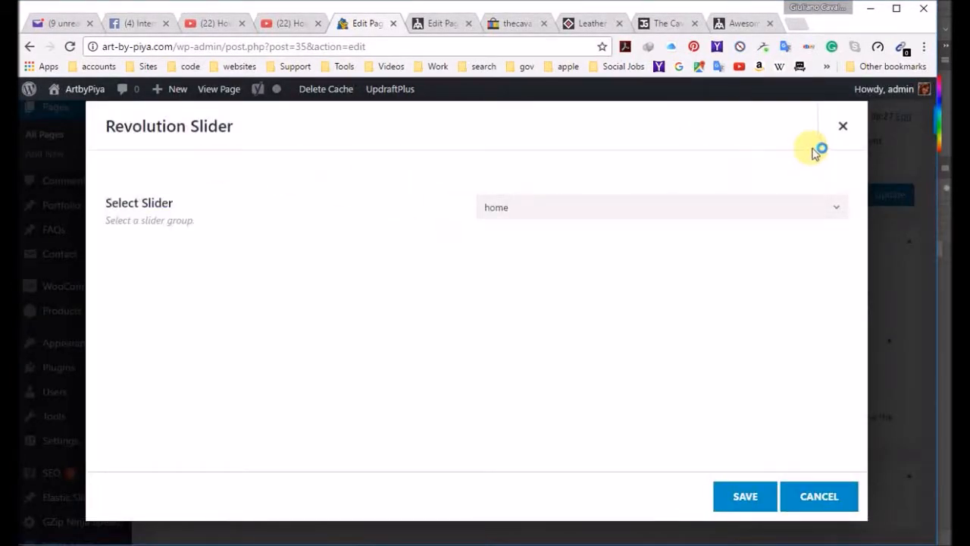
left_click(843, 126)
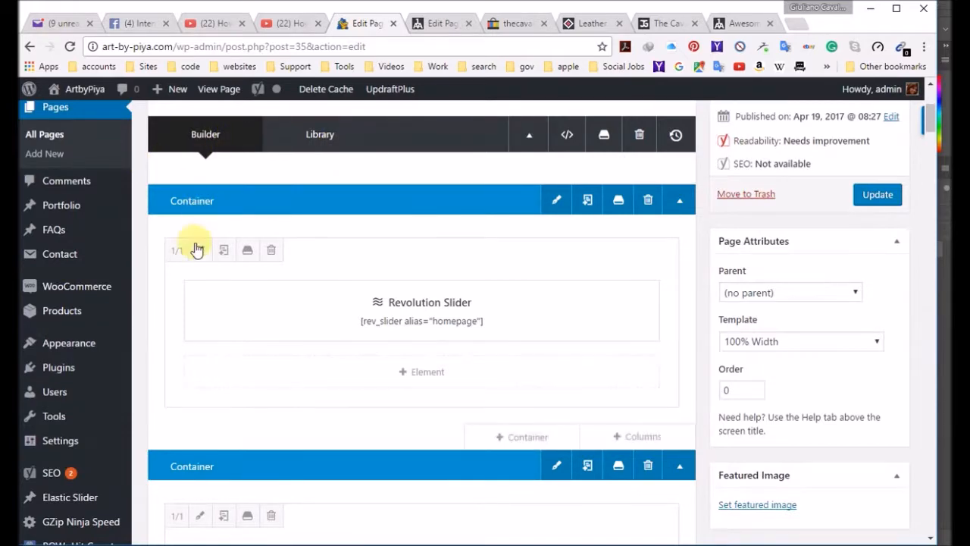
Step: Clear all four padding values in the design settings of the column holding the Revolution Slider
left_click(199, 250)
scroll(509, 407, "down", 3)
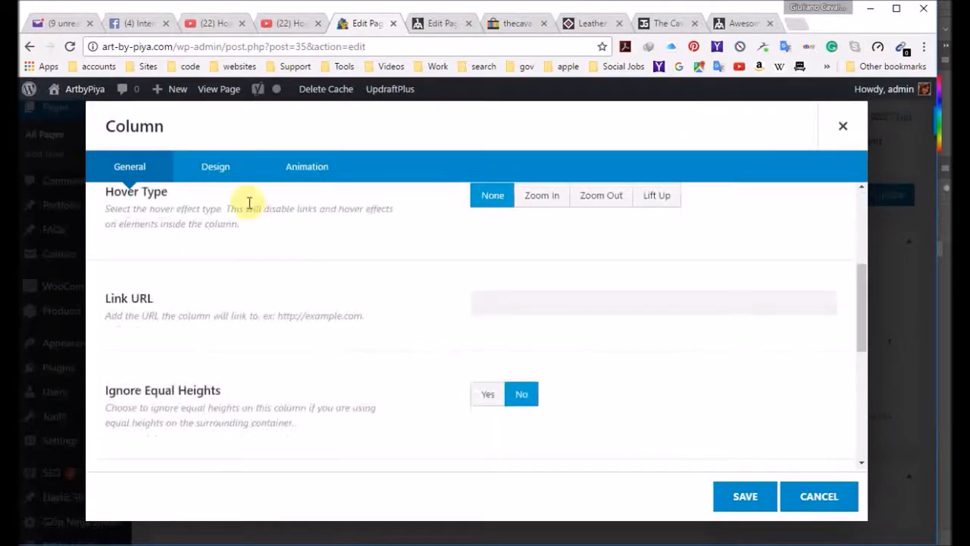
left_click(231, 167)
double_click(541, 290)
key("BackSpace")
key("Tab")
key("BackSpace")
key("Tab")
key("BackSpace")
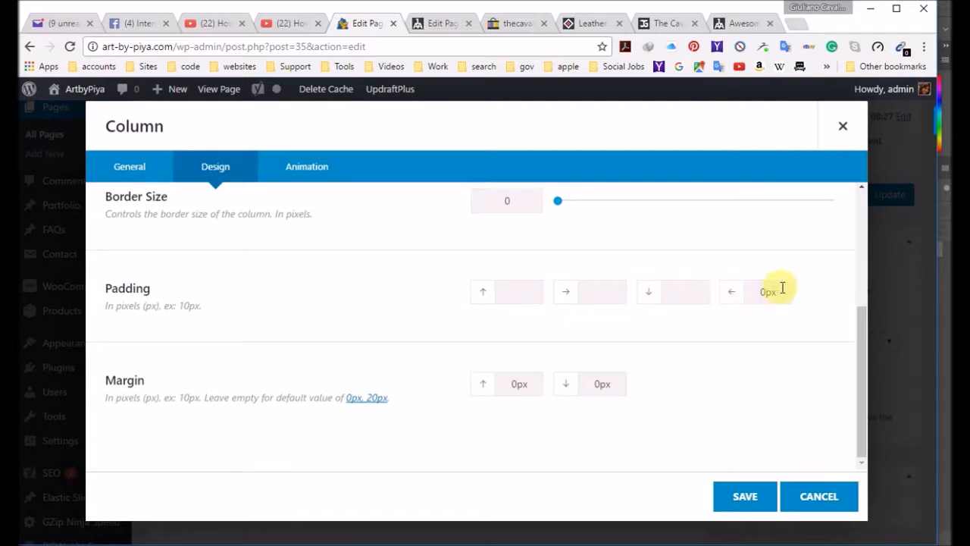
key("Tab")
key("BackSpace")
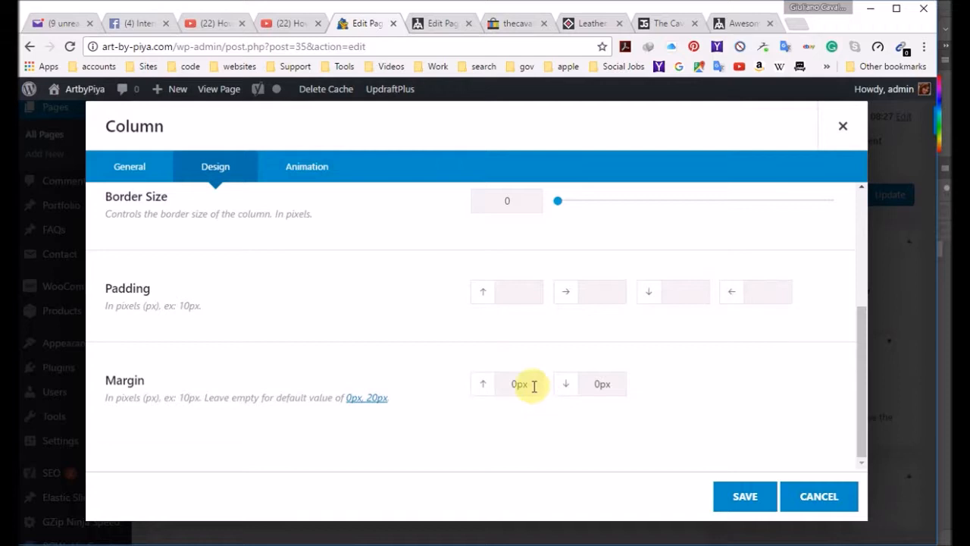
Step: Clear the slider column's top and bottom margin values and save its settings, leaving the page's featured image unset
double_click(533, 386)
left_click_drag(619, 383, 564, 385)
key("BackSpace")
left_click(765, 508)
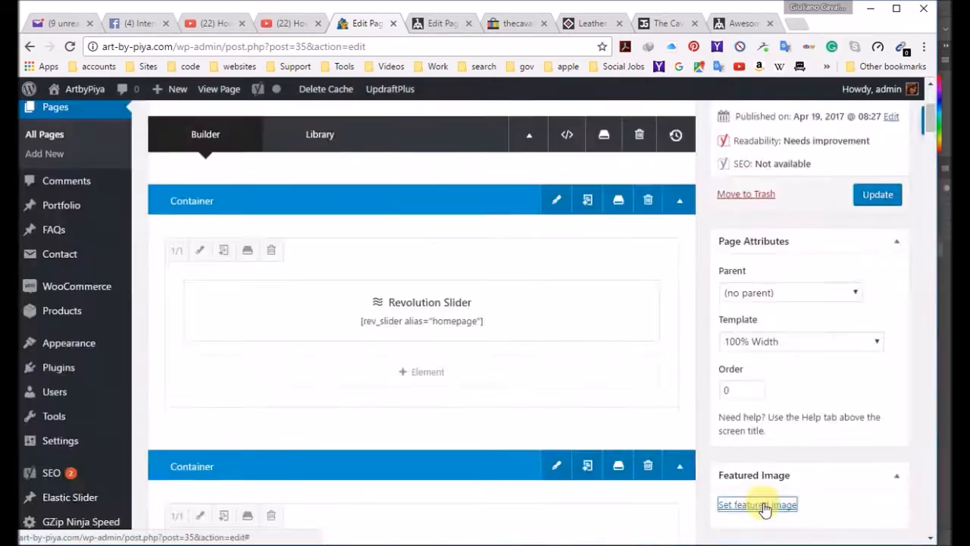
left_click(762, 506)
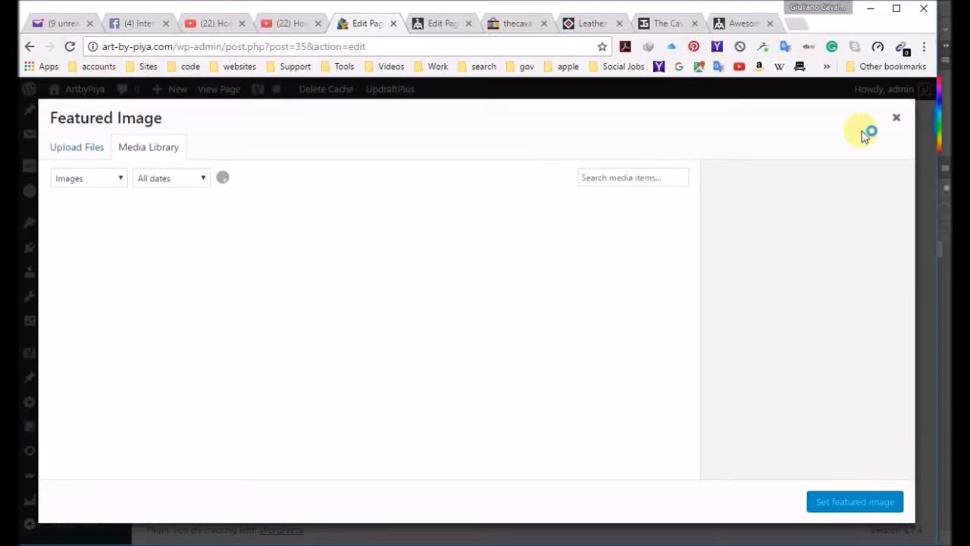
left_click(897, 119)
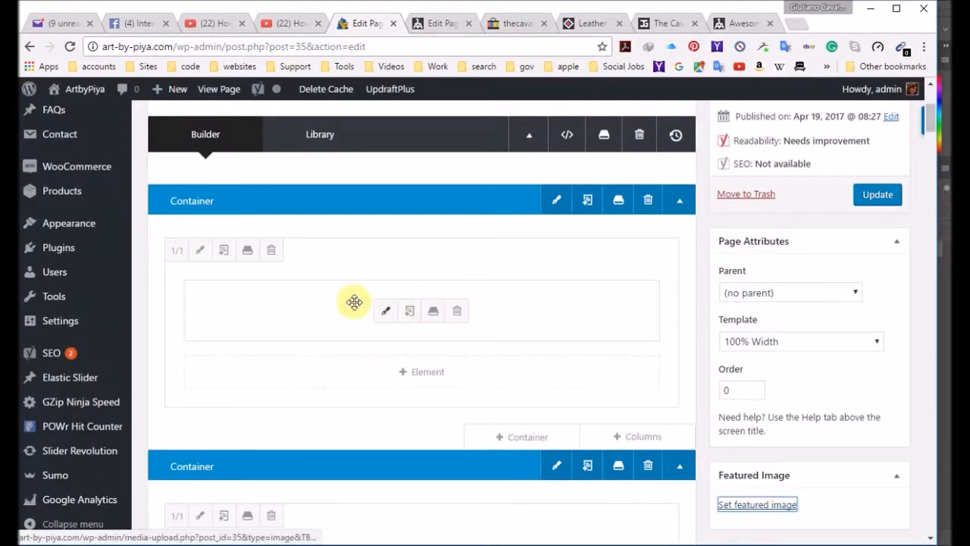
Step: Empty the four padding fields in the slider column's design settings again and save the column
left_click(200, 249)
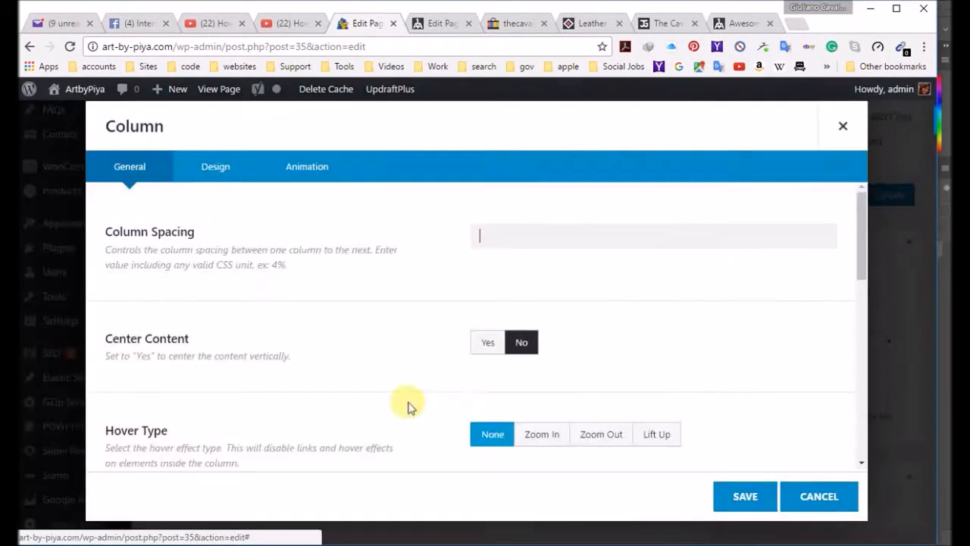
left_click(215, 166)
scroll(301, 347, "down", 3)
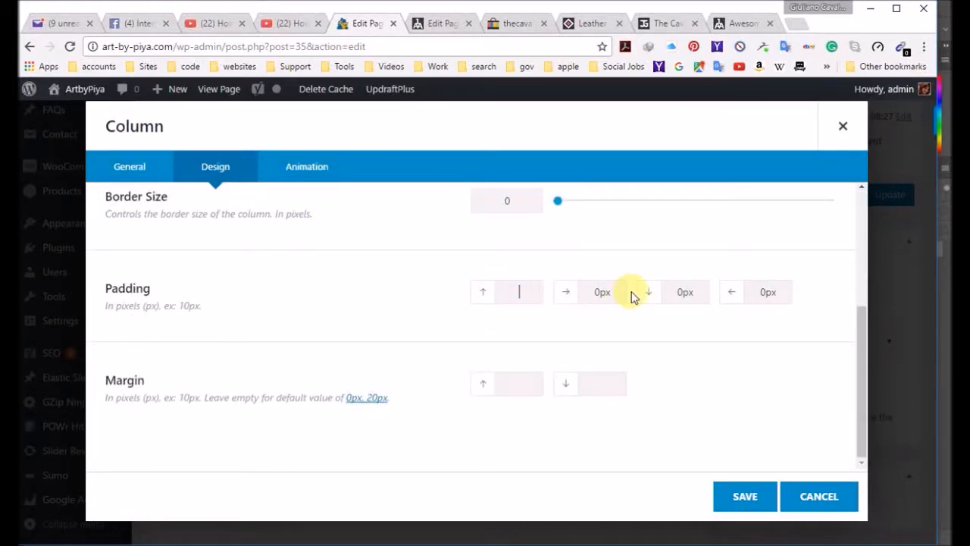
double_click(582, 290)
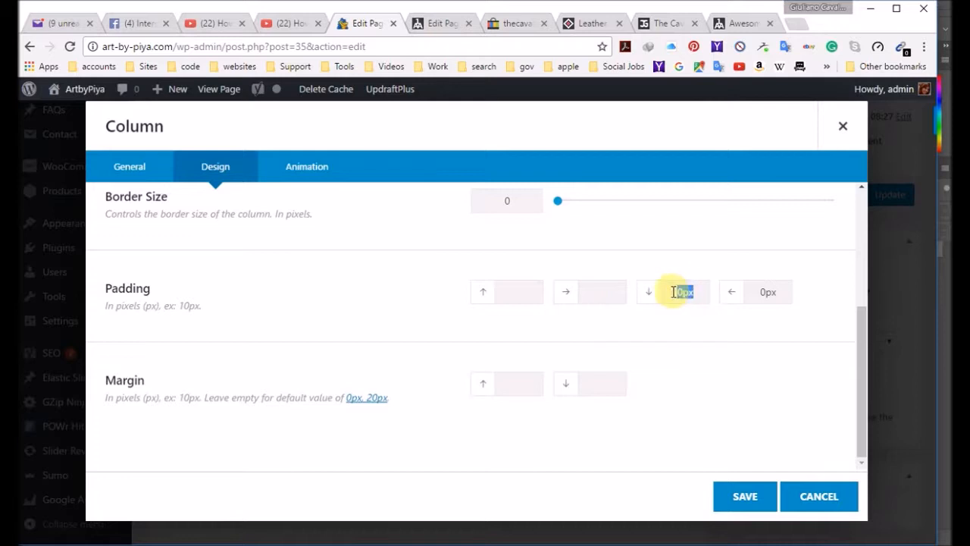
double_click(788, 292)
key("BackSpace")
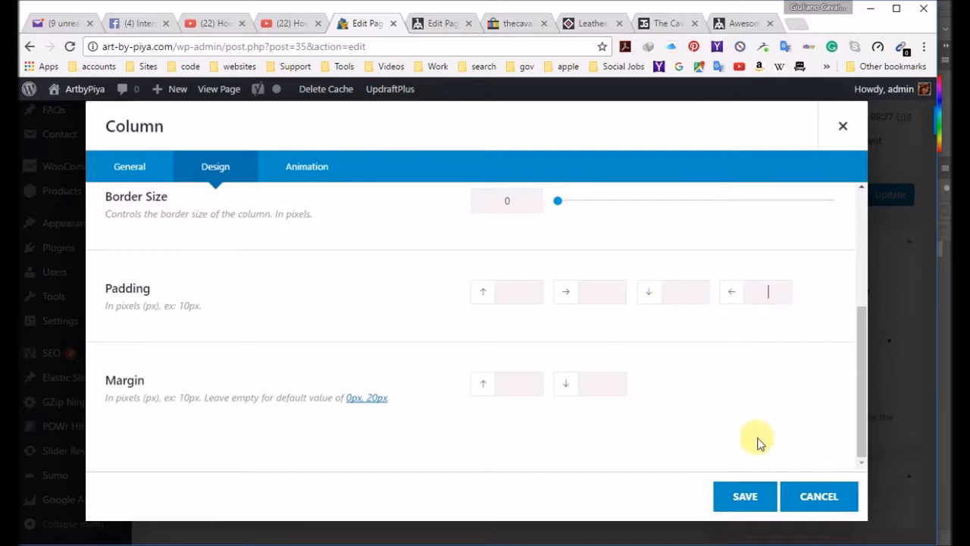
left_click(745, 497)
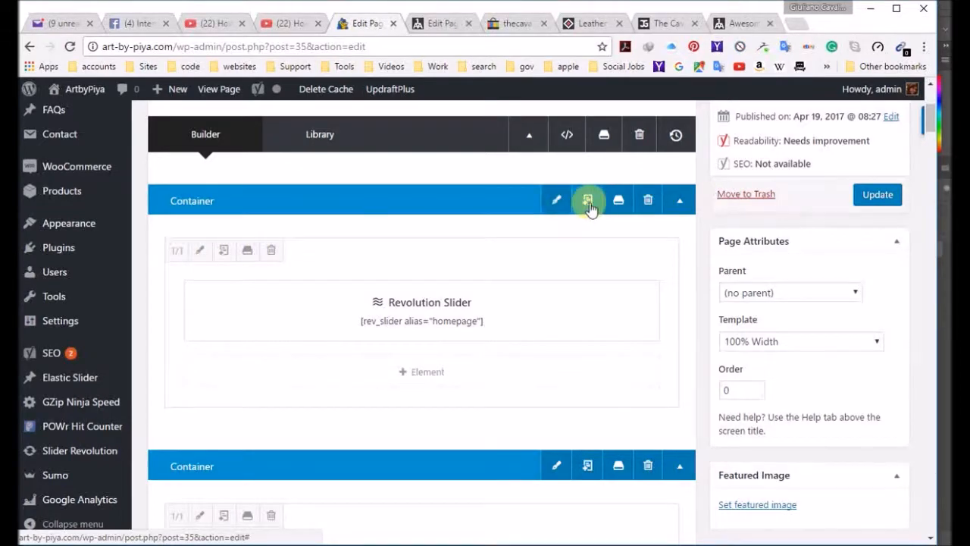
Step: Review the background, design and general settings of the slider's container, and close them without changes
left_click(556, 202)
left_click(220, 168)
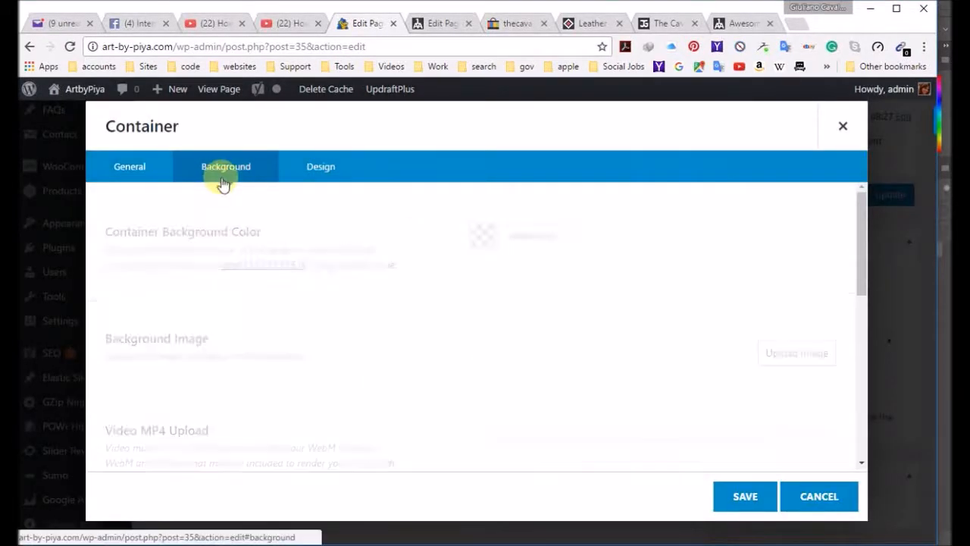
scroll(292, 336, "down", 5)
left_click(317, 169)
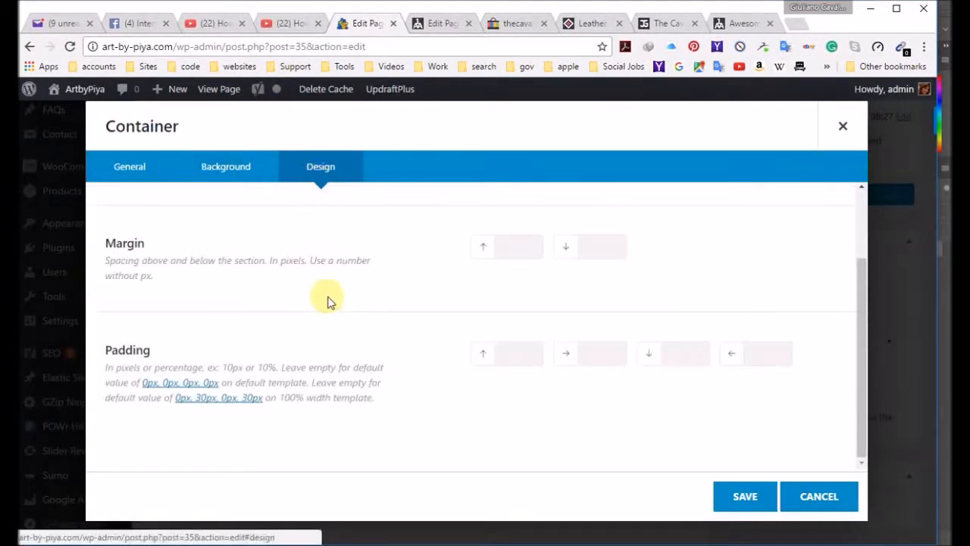
scroll(303, 299, "up", 3)
left_click(111, 159)
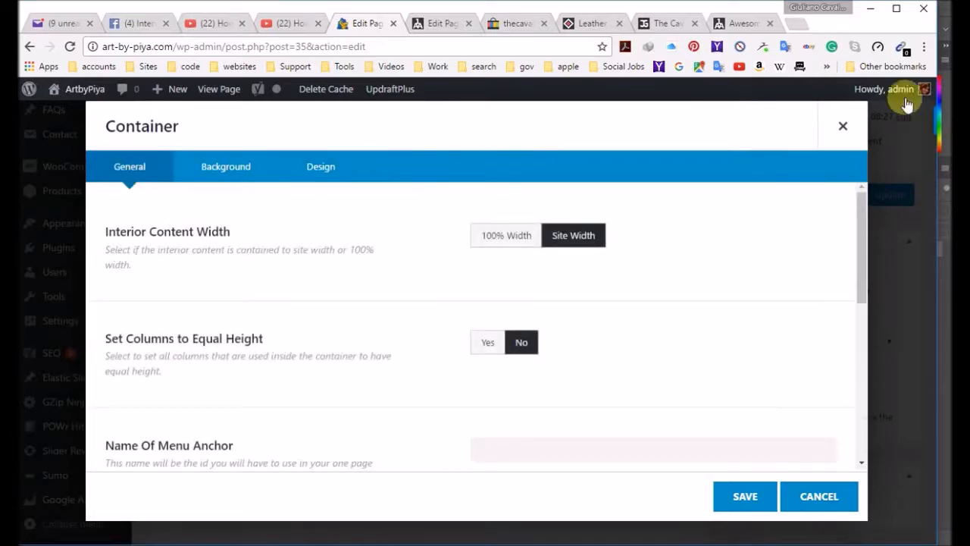
left_click(842, 125)
Step: Update the home page, view it on the live site and dismiss the newsletter popup to check the banner
left_click(878, 200)
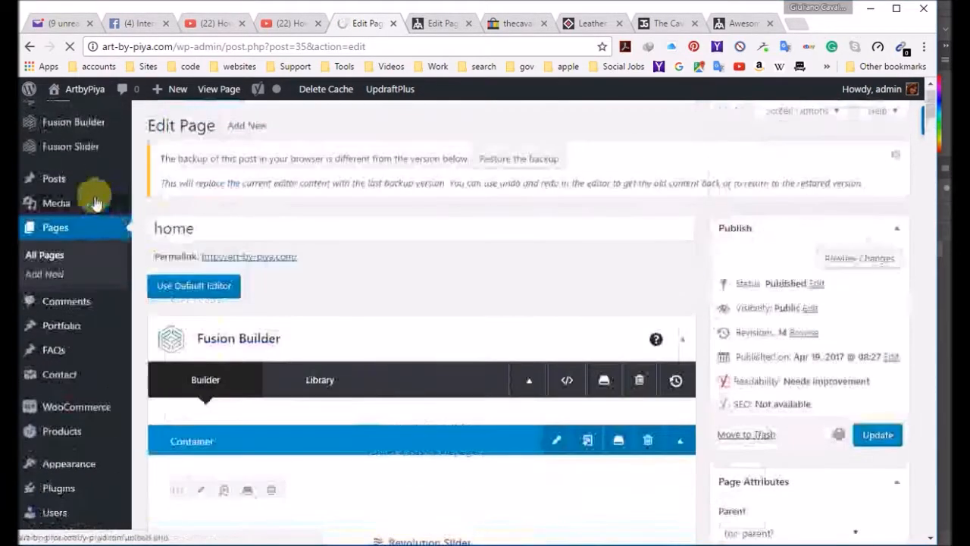
mouse_move(74, 203)
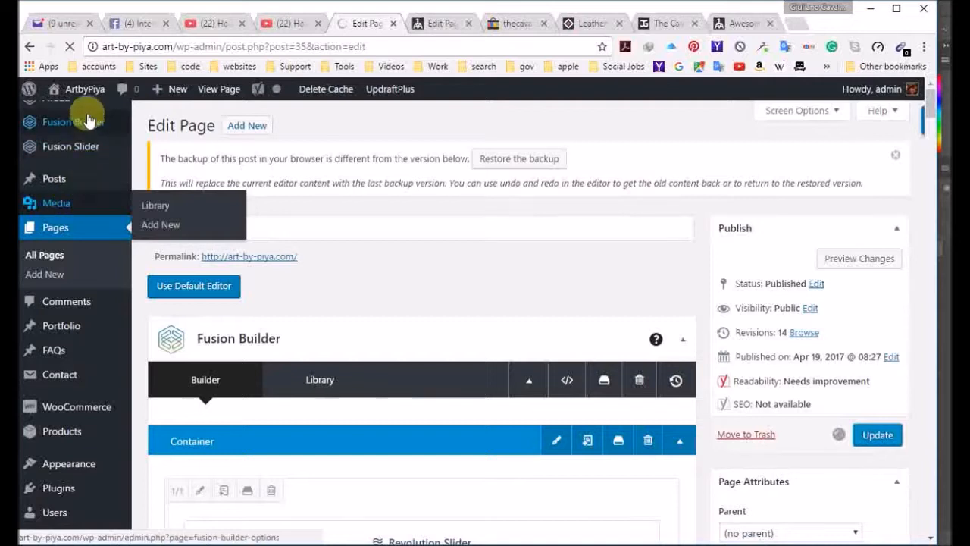
mouse_move(86, 95)
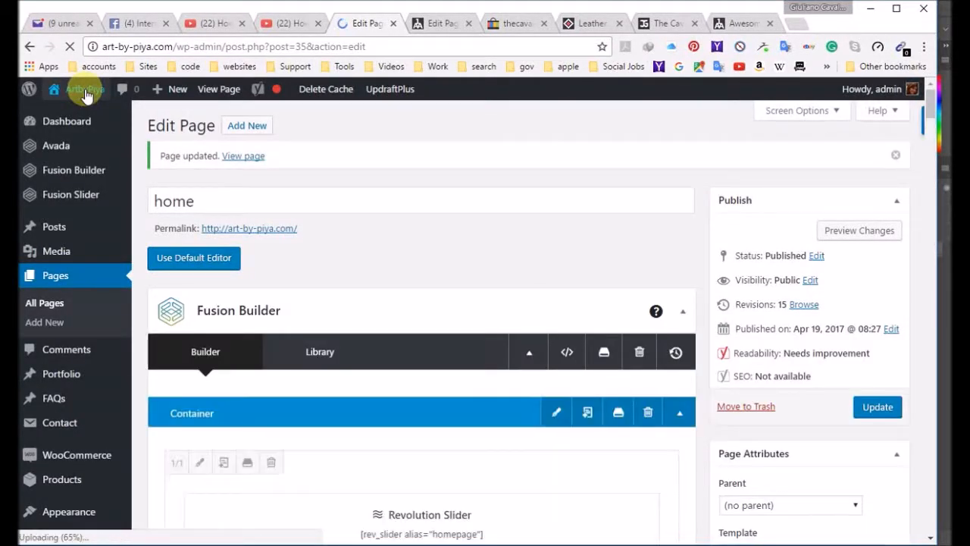
left_click(85, 91)
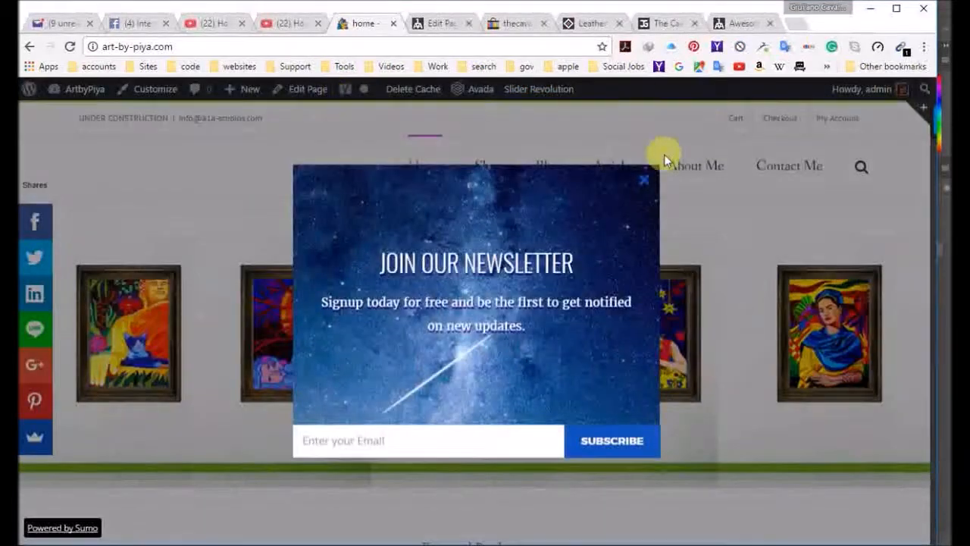
left_click(645, 181)
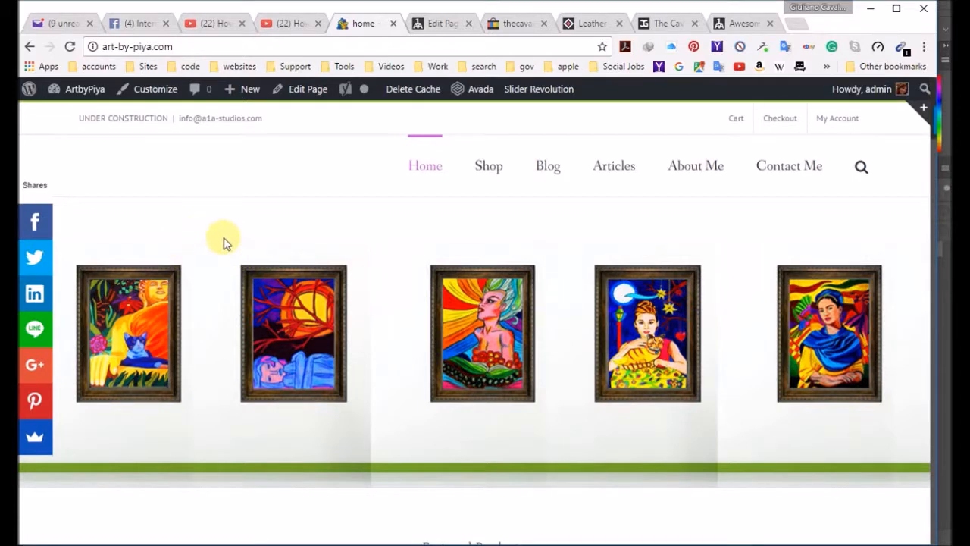
Step: Reopen the home page for editing and set the slider type to Slider Revolution in its Fusion Page Options
left_click(288, 89)
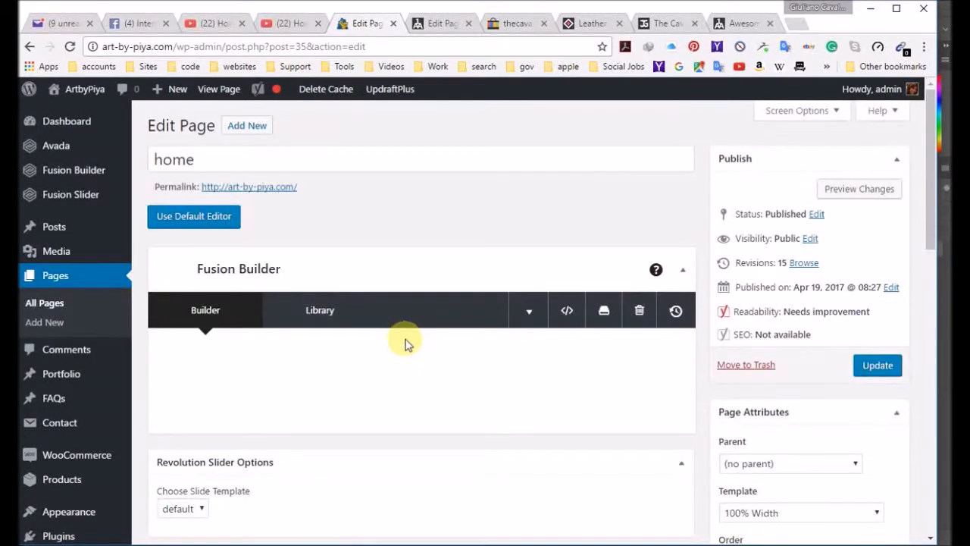
scroll(406, 305, "down", 3)
scroll(406, 305, "down", 15)
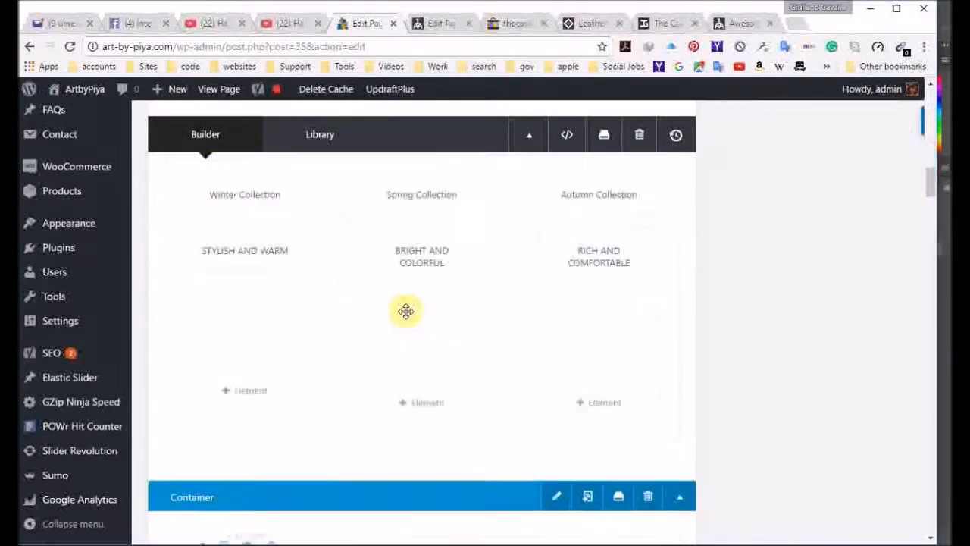
scroll(406, 314, "down", 20)
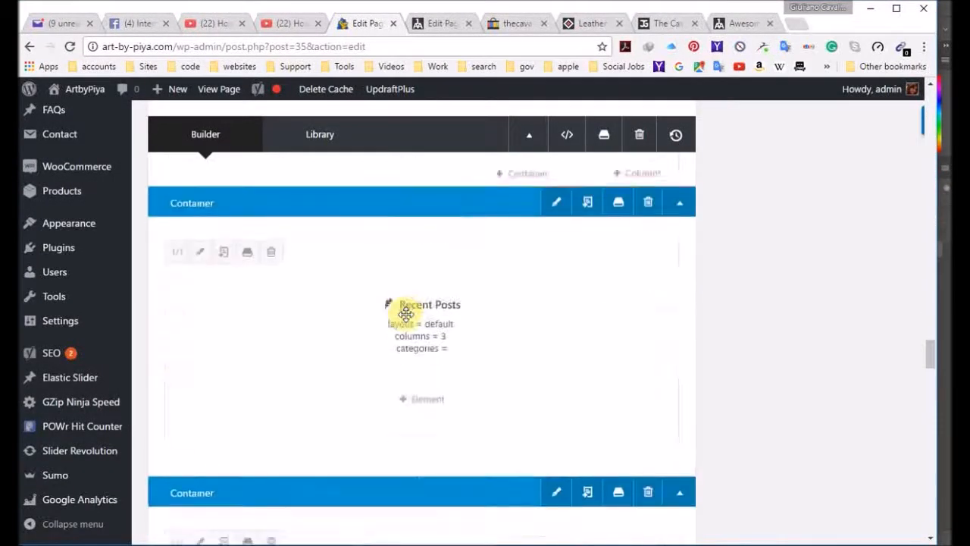
scroll(368, 326, "down", 10)
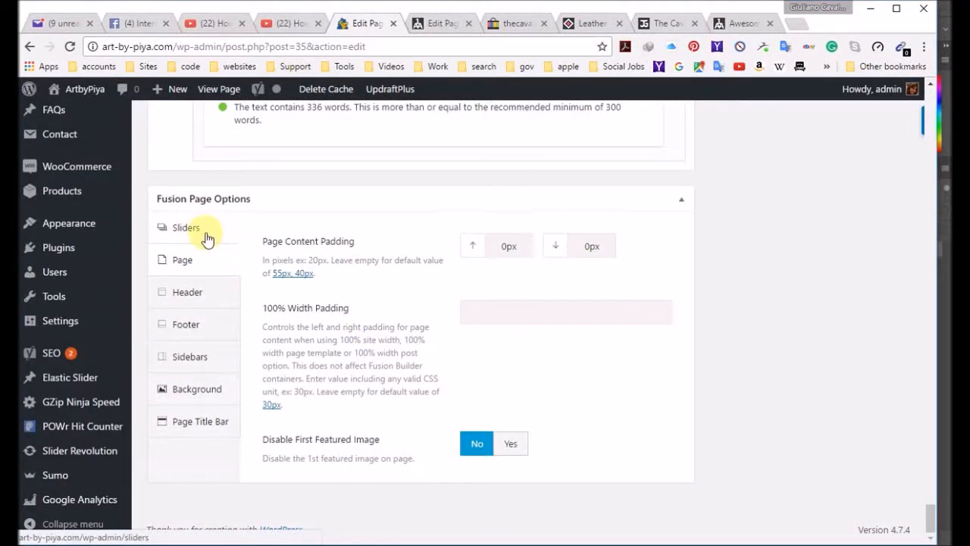
left_click(205, 237)
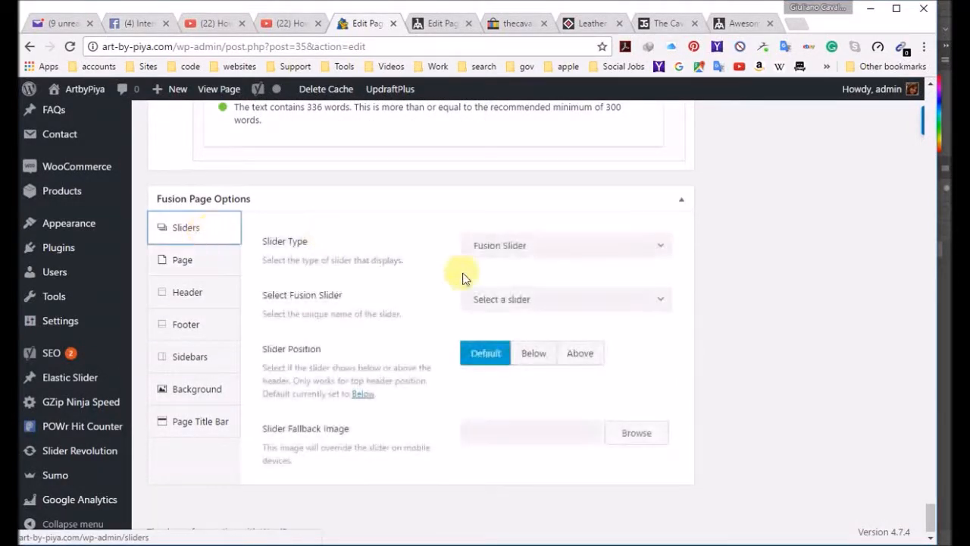
left_click(619, 252)
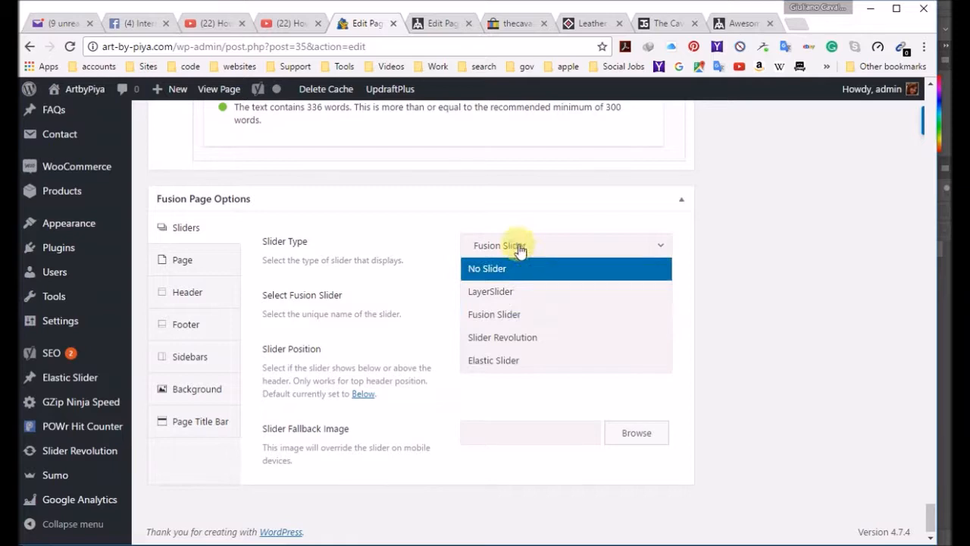
left_click(540, 343)
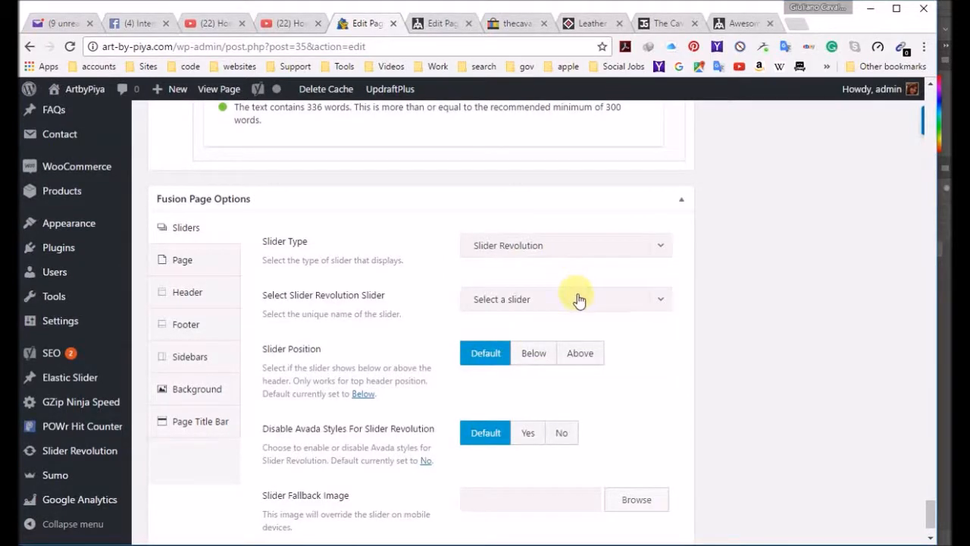
Step: Select "home" as the page's Slider Revolution slider and leave the slider position at Default after trying Above
scroll(602, 364, "down", 1)
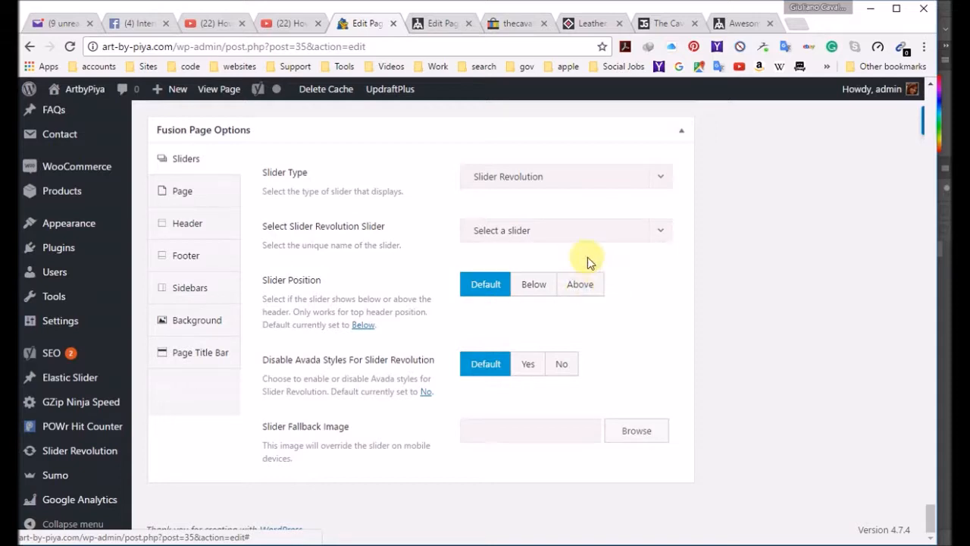
left_click(668, 247)
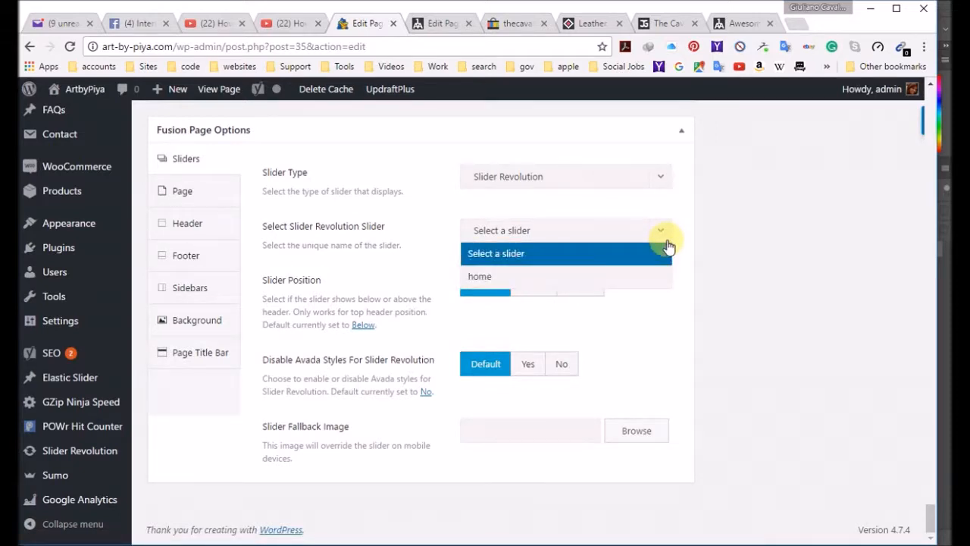
left_click(645, 280)
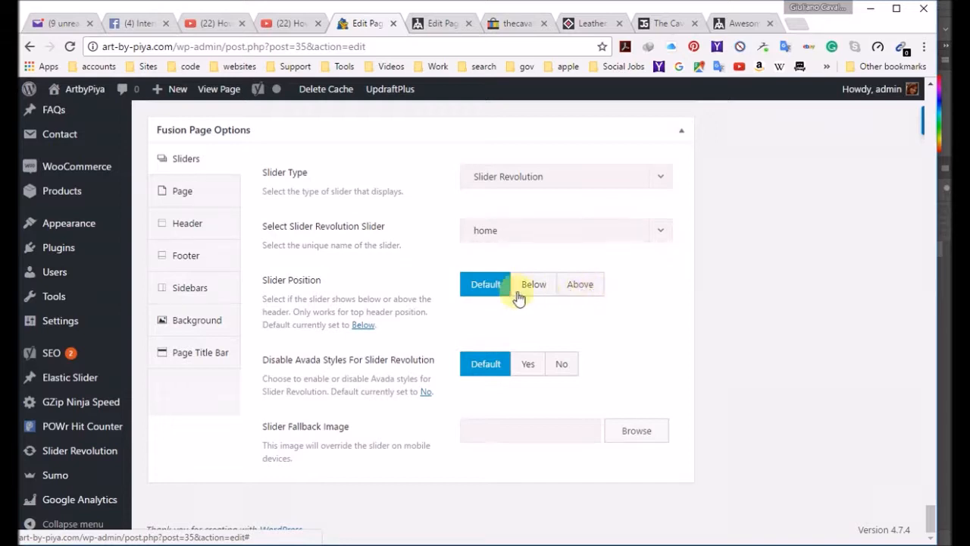
left_click(586, 288)
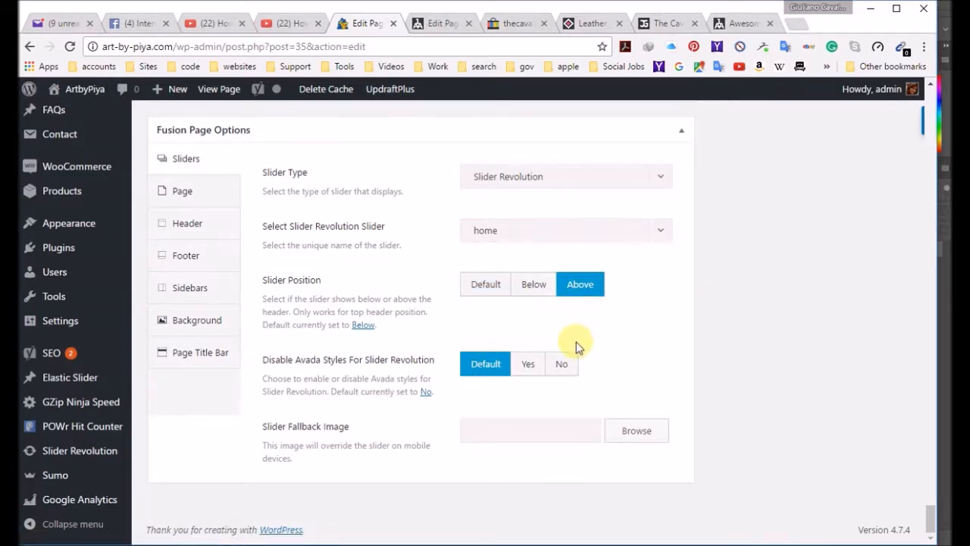
left_click(494, 288)
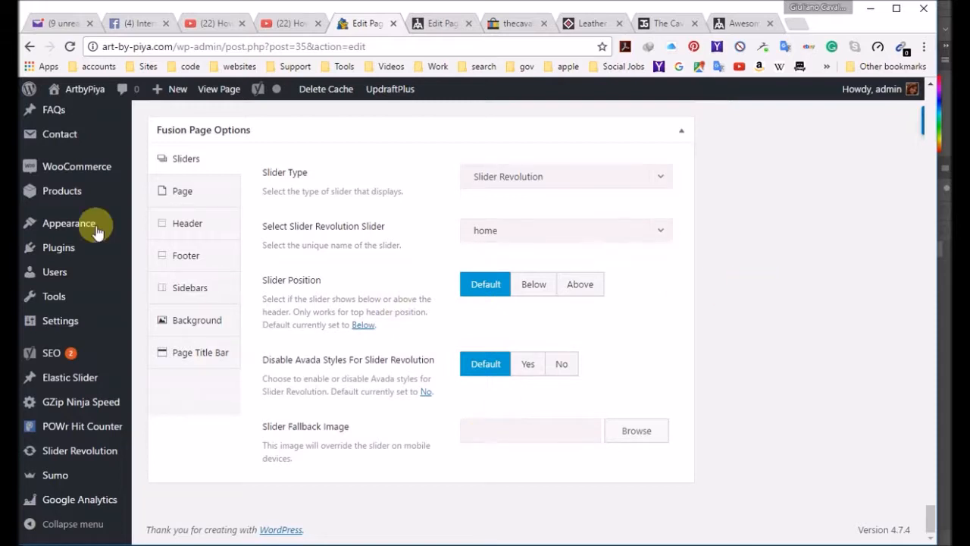
Step: Examine the page, header, footer, sidebar, background and title bar settings in Fusion Page Options for anything affecting the banner spacing
left_click(190, 191)
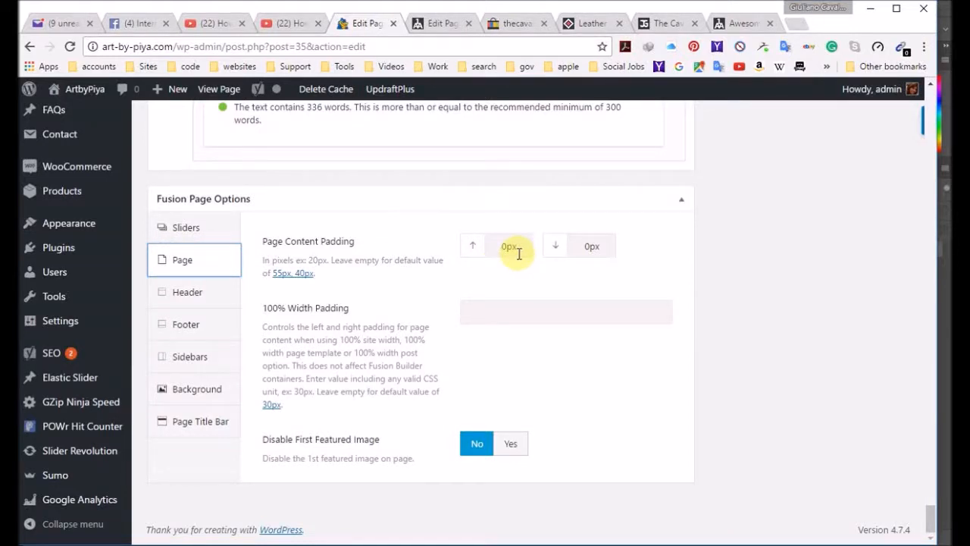
left_click(190, 291)
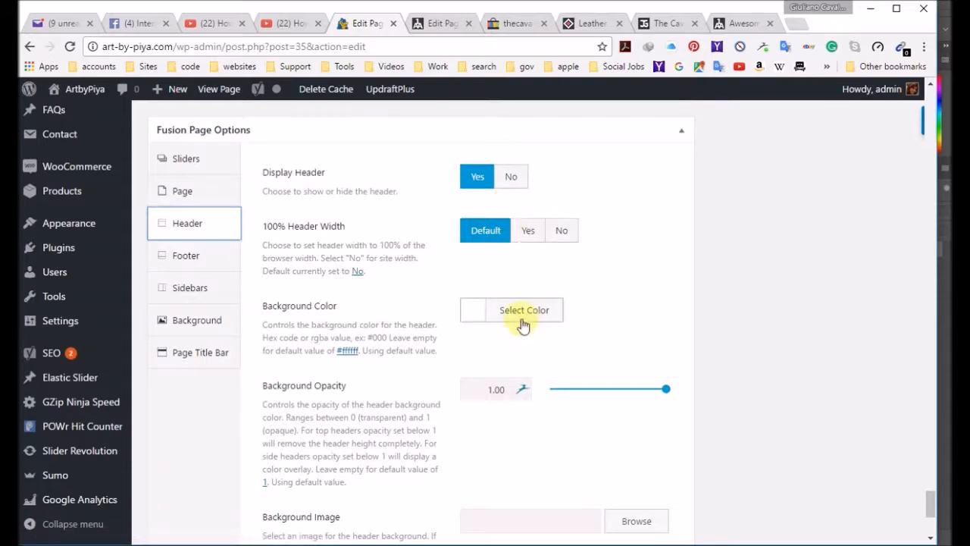
scroll(413, 341, "down", 4)
scroll(402, 349, "up", 8)
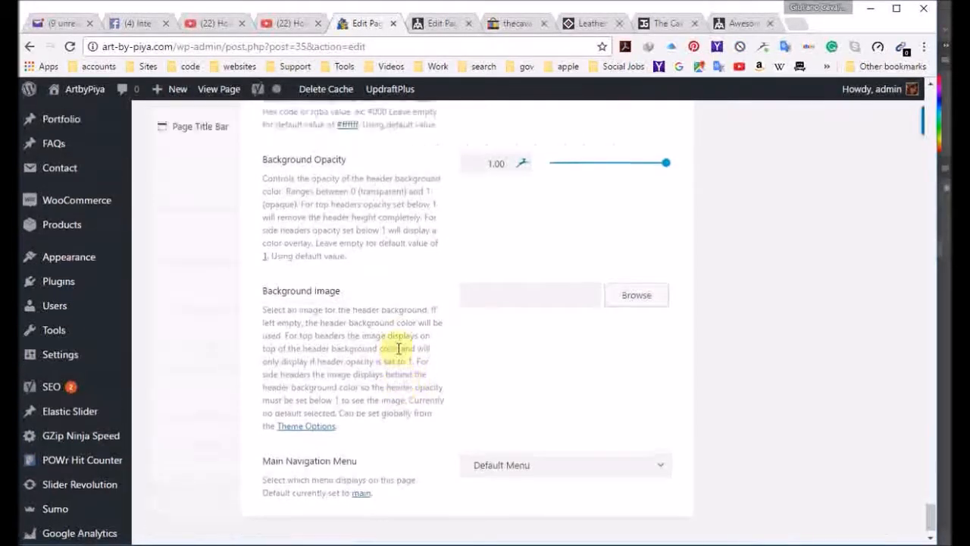
scroll(422, 359, "down", 5)
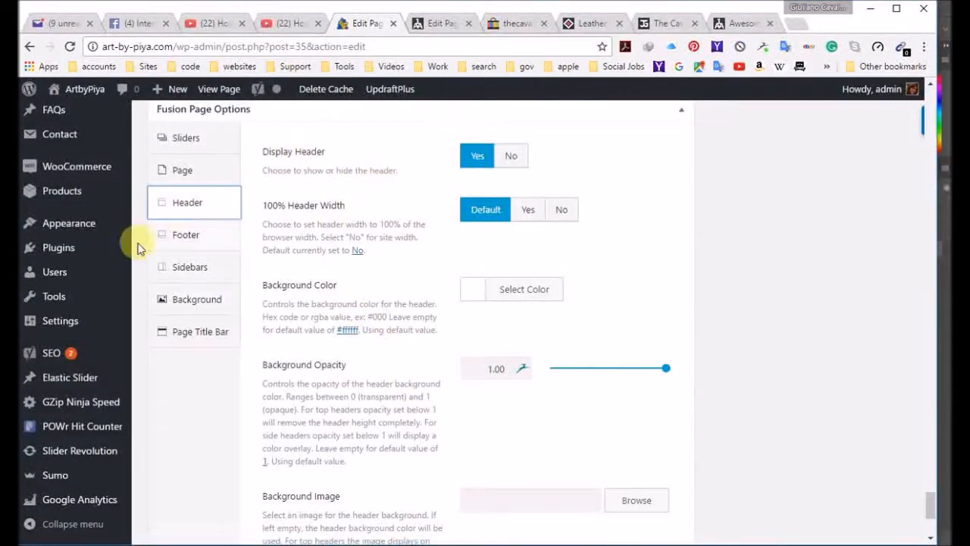
left_click(193, 237)
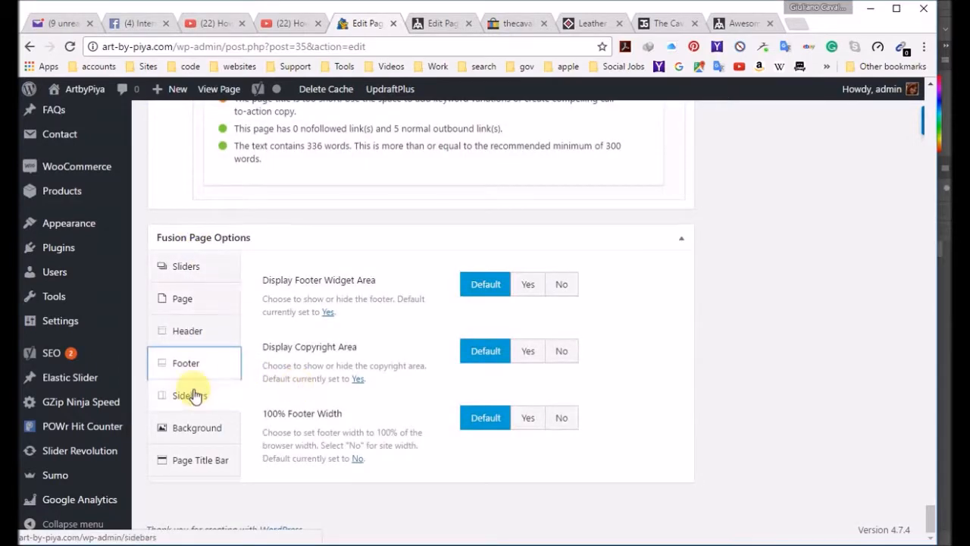
left_click(195, 394)
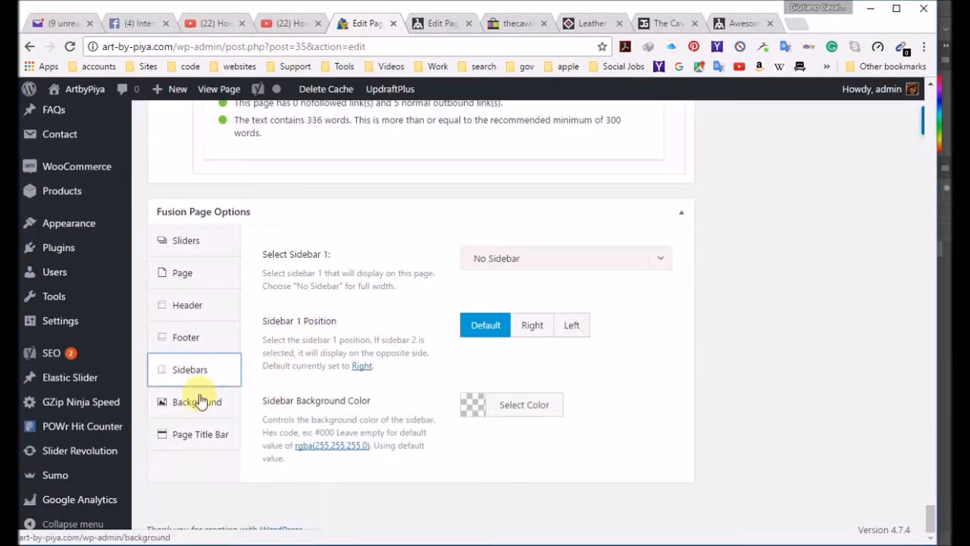
left_click(195, 400)
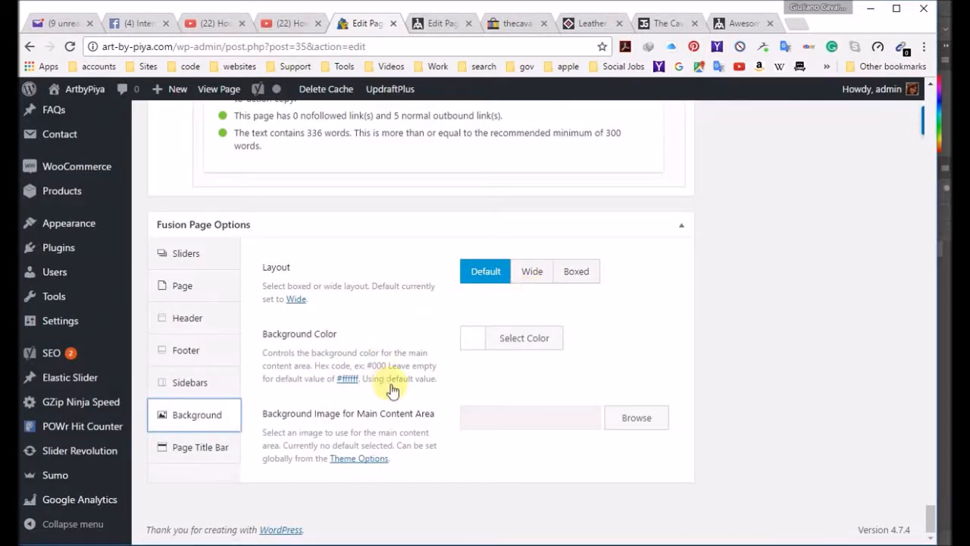
left_click(200, 450)
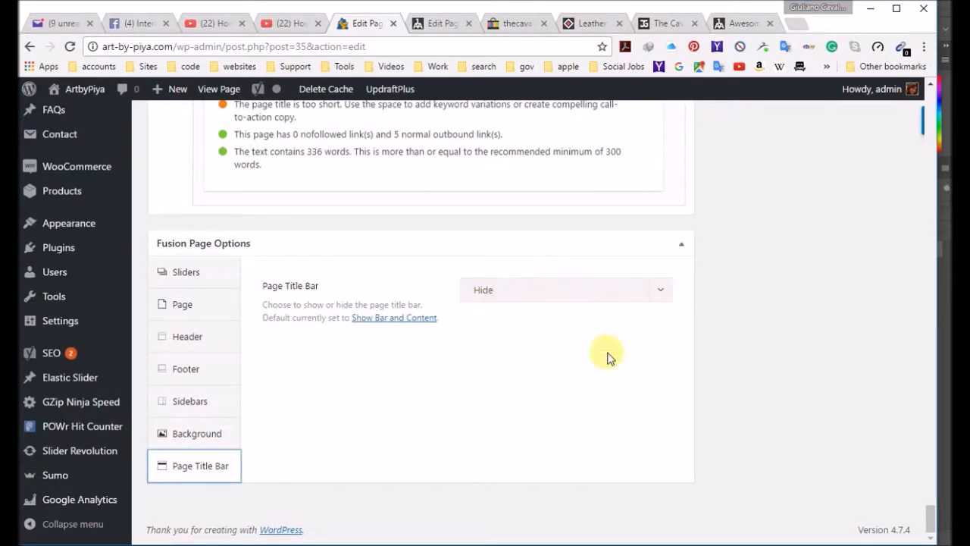
scroll(837, 356, "up", 20)
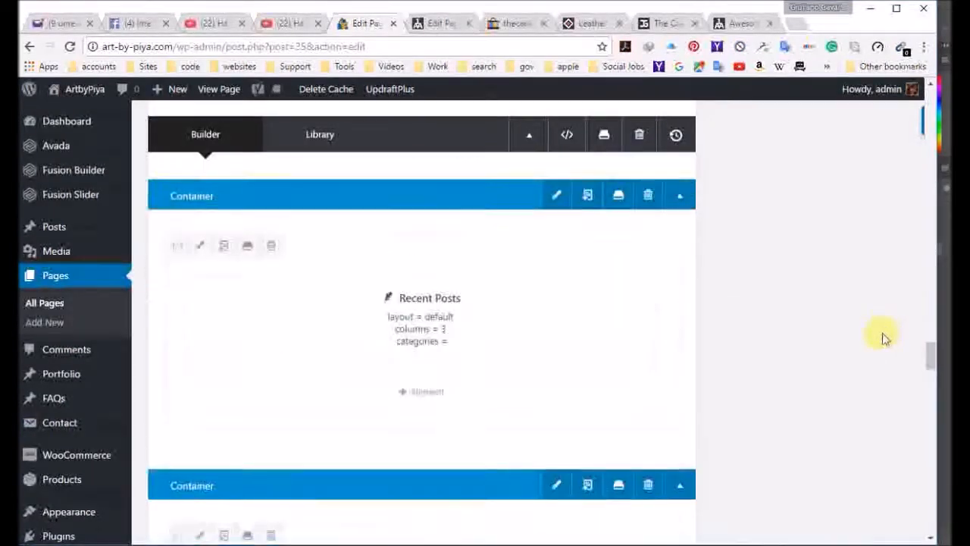
scroll(880, 346, "up", 10)
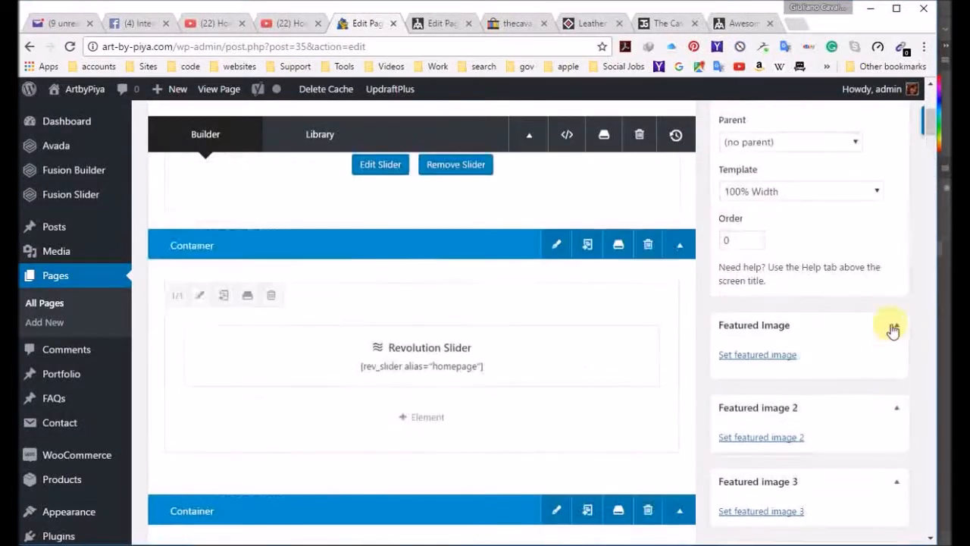
Step: Update the home page and delete the site's cached pages in the WP Super Cache settings
left_click(879, 366)
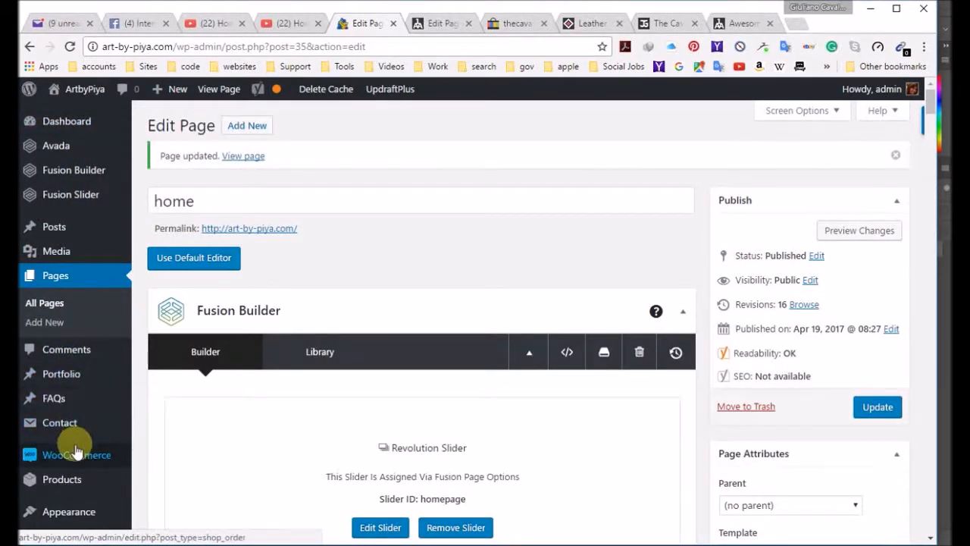
mouse_move(81, 482)
scroll(76, 372, "down", 3)
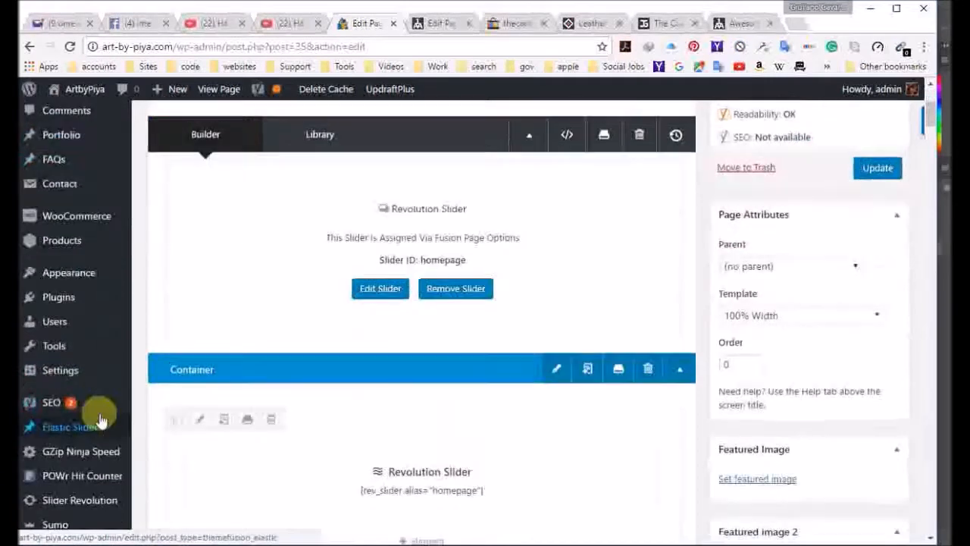
mouse_move(83, 383)
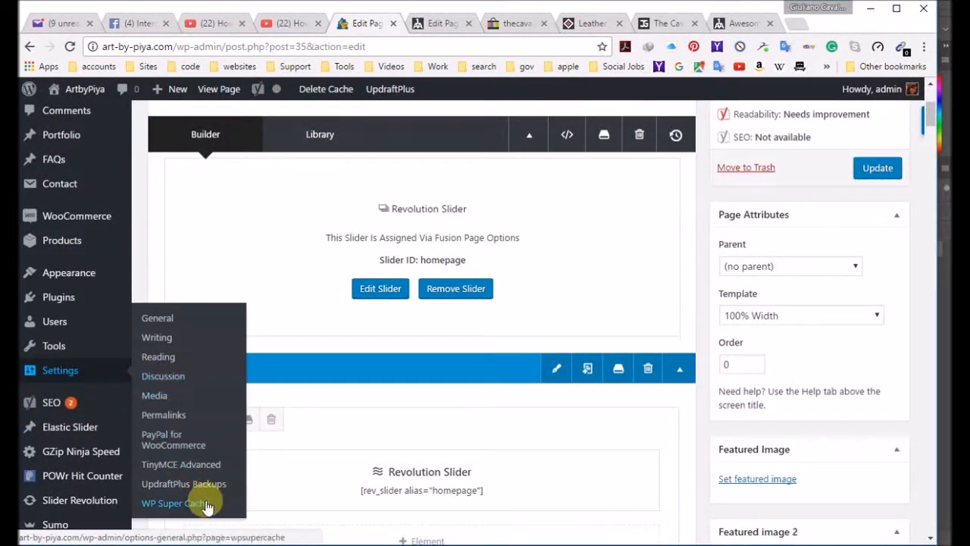
left_click(176, 503)
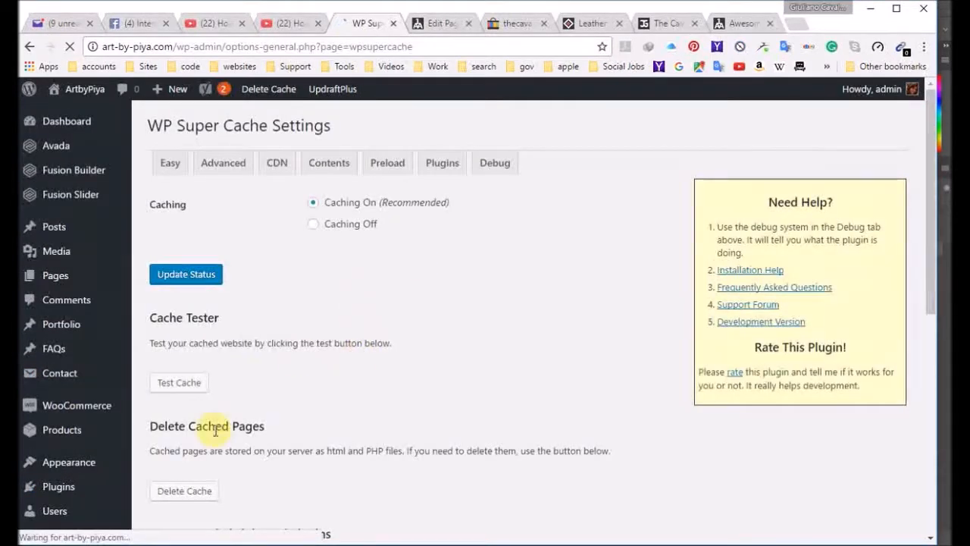
left_click(183, 494)
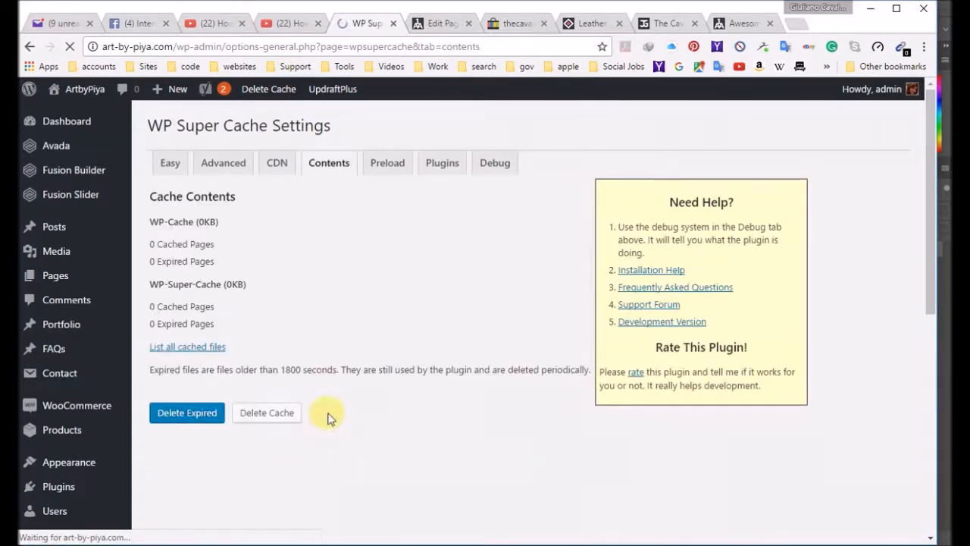
Step: Visit the live home page, examine the spacing around the gallery-wall banners and dismiss the newsletter popup
mouse_move(76, 97)
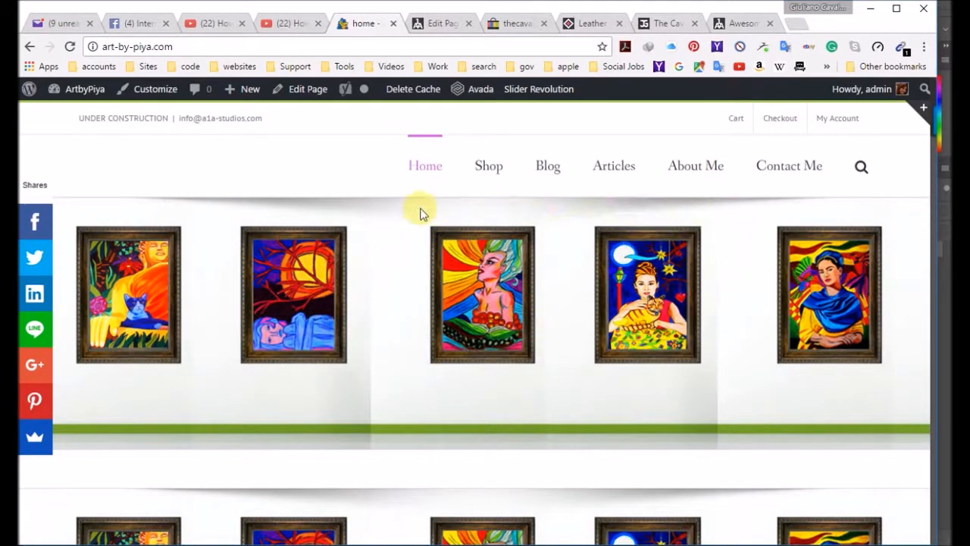
scroll(463, 369, "down", 4)
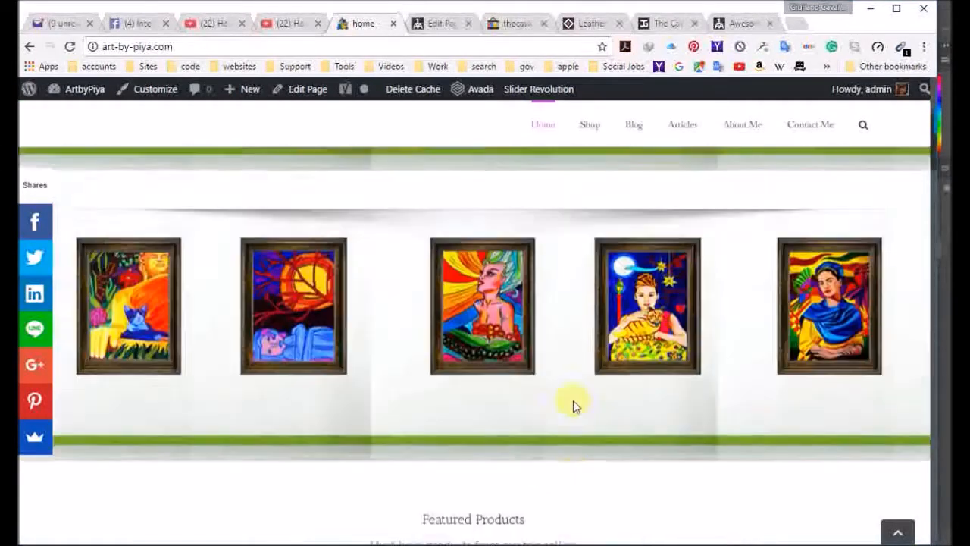
scroll(573, 401, "up", 2)
scroll(576, 401, "down", 1)
scroll(594, 455, "up", 1)
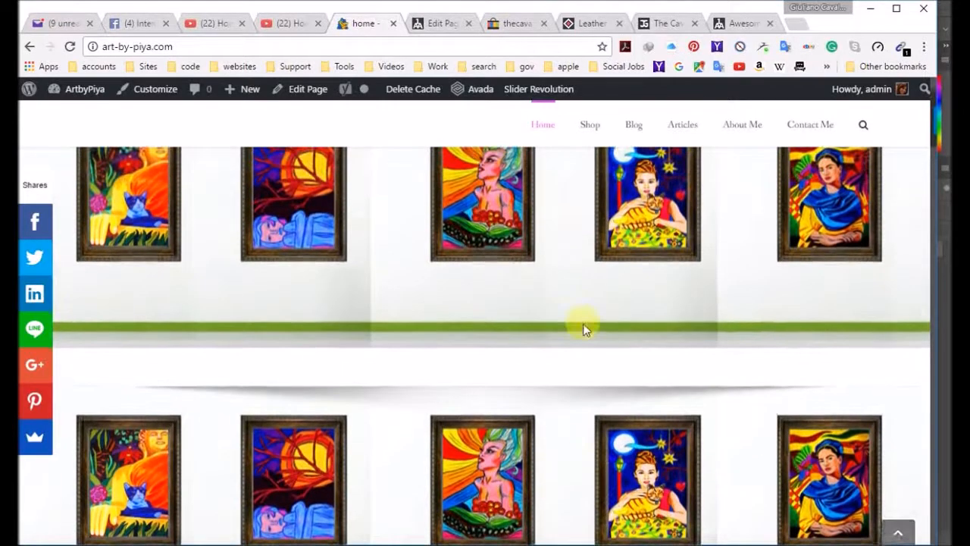
scroll(583, 328, "up", 1)
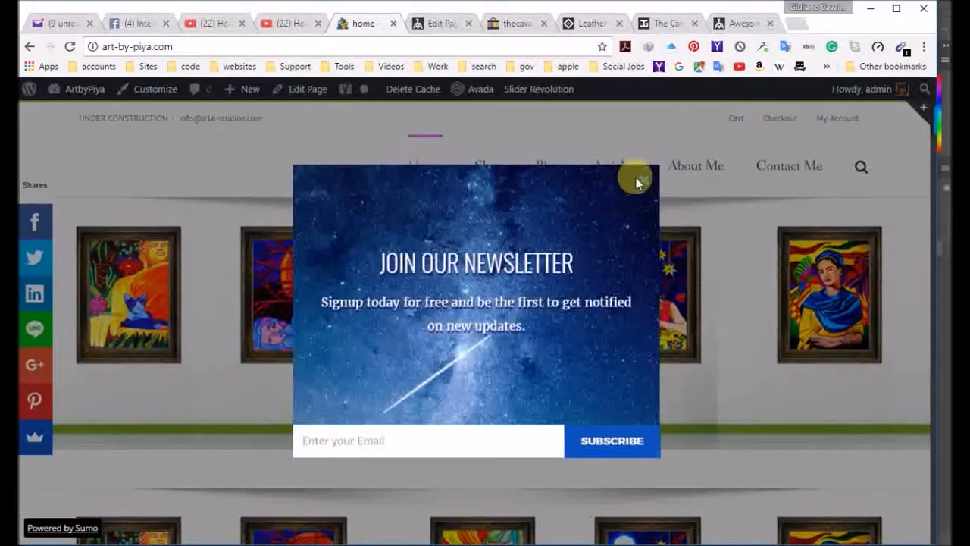
left_click(641, 182)
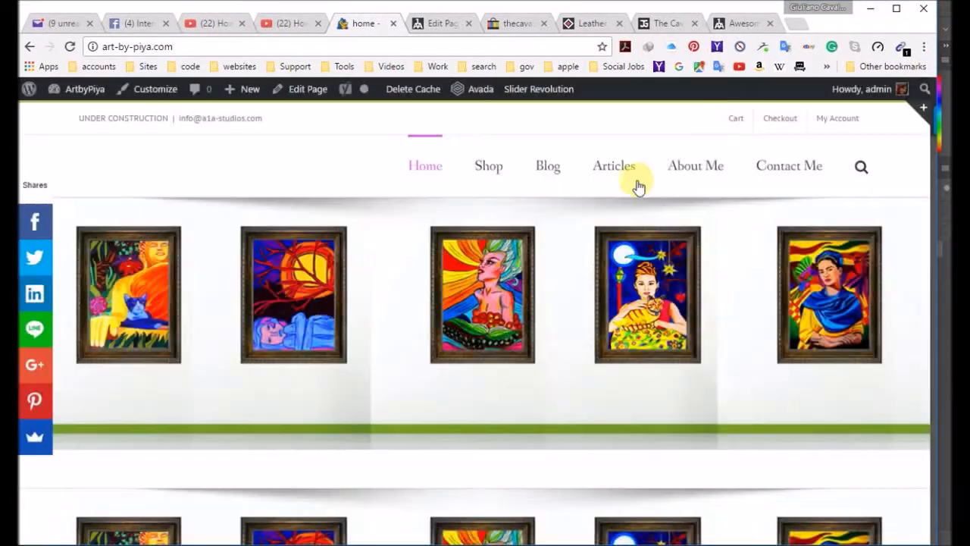
Step: Reopen the home page for editing and compare the slider assigned via Fusion Page Options with the Revolution Slider container
left_click(310, 90)
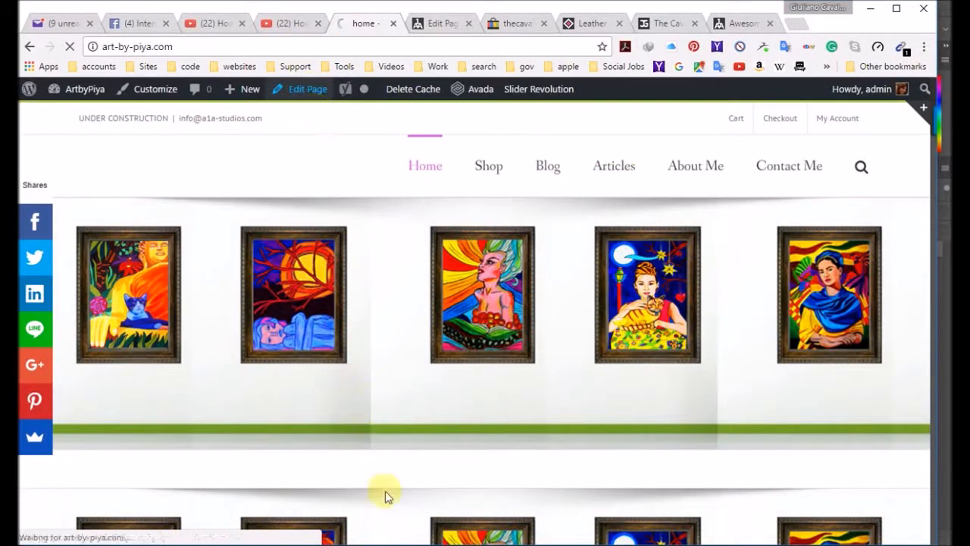
scroll(447, 395, "down", 2)
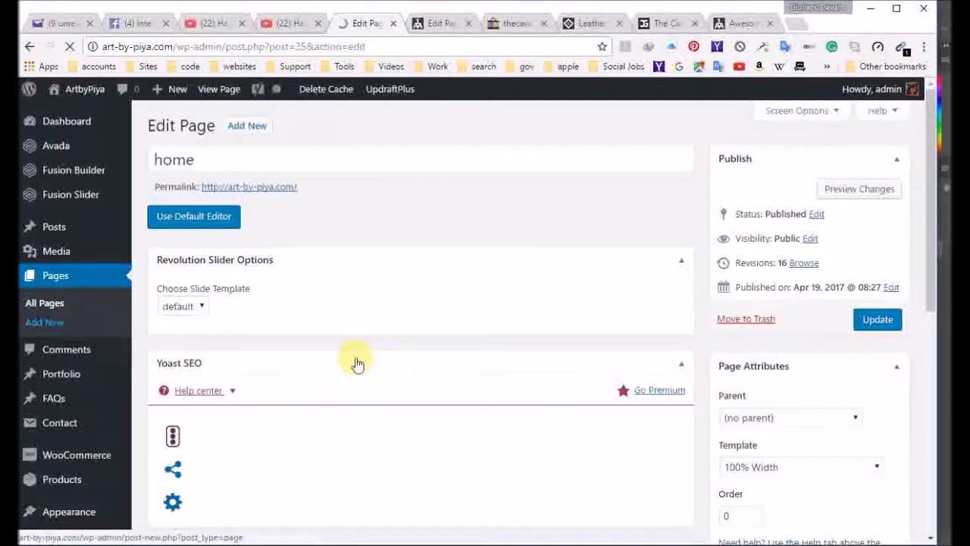
scroll(459, 411, "down", 10)
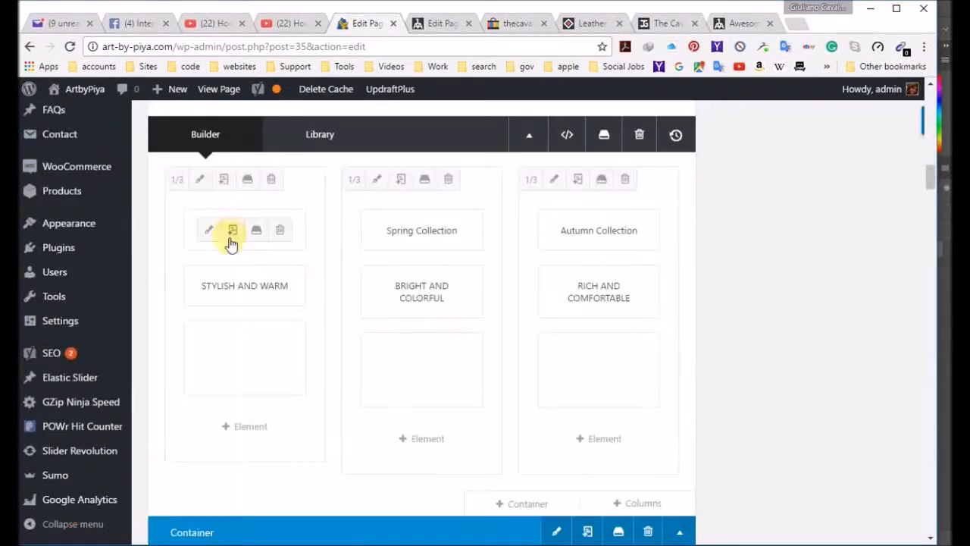
scroll(267, 275, "up", 4)
scroll(271, 280, "up", 3)
scroll(271, 281, "down", 5)
scroll(272, 284, "up", 3)
scroll(273, 286, "up", 2)
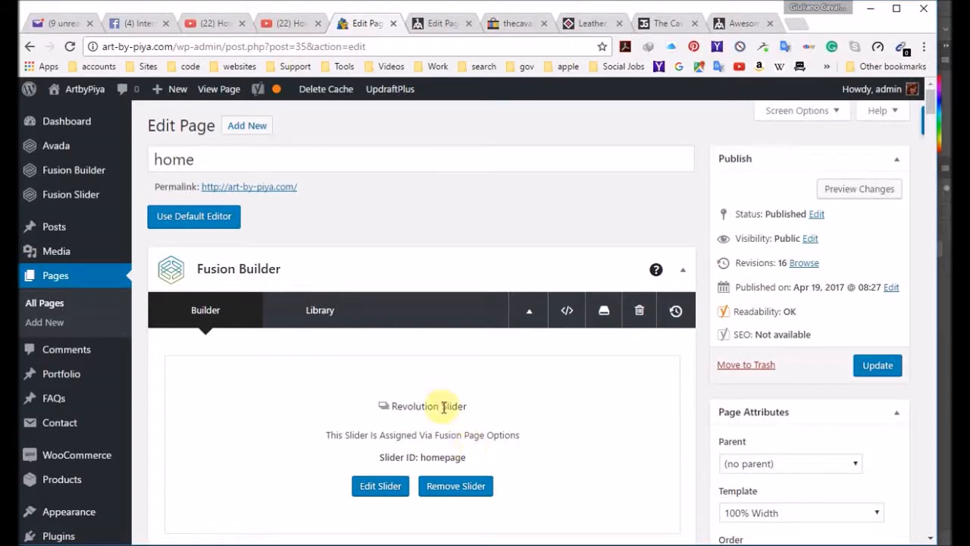
scroll(450, 457, "down", 3)
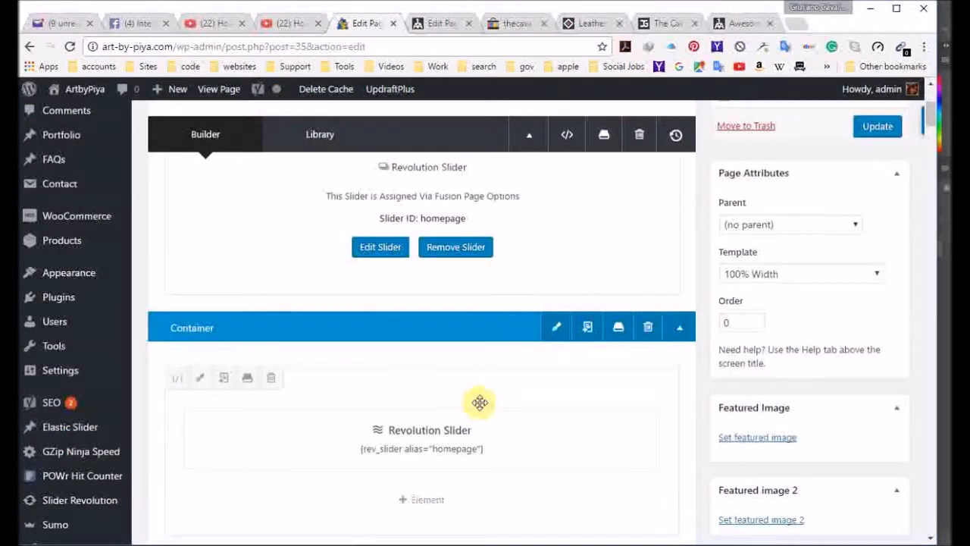
scroll(515, 461, "down", 2)
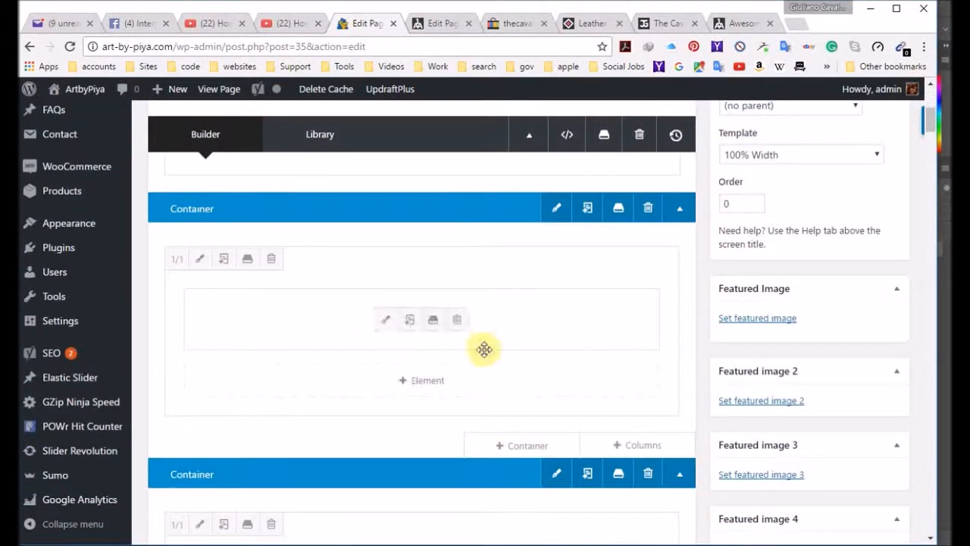
scroll(483, 371, "up", 3)
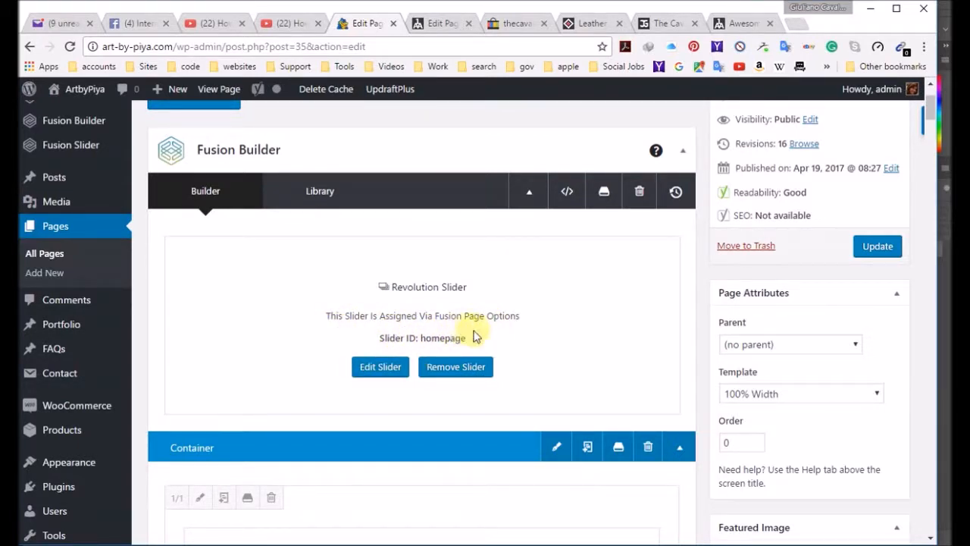
scroll(494, 341, "down", 3)
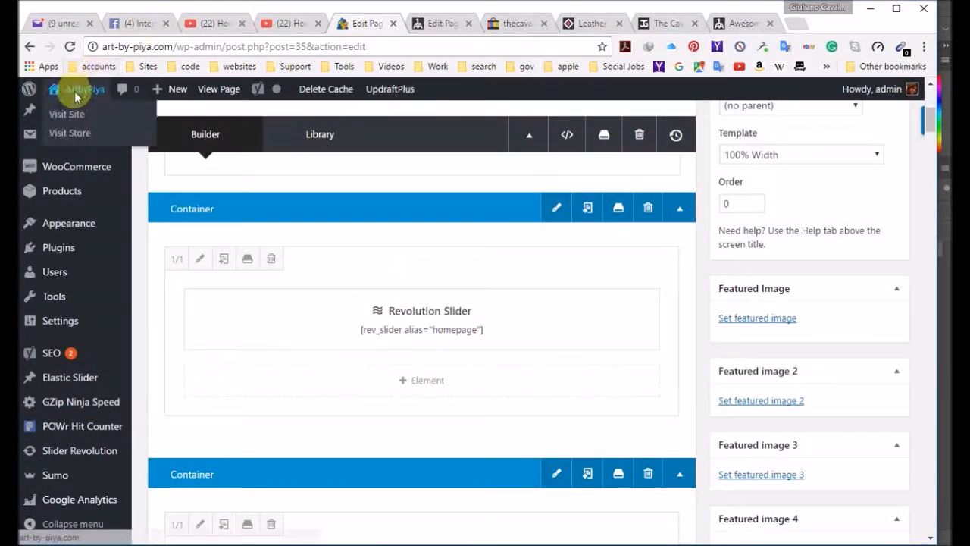
Step: Visit the live site again and compare the page-option banner with the container banner above Featured Products
left_click(72, 109)
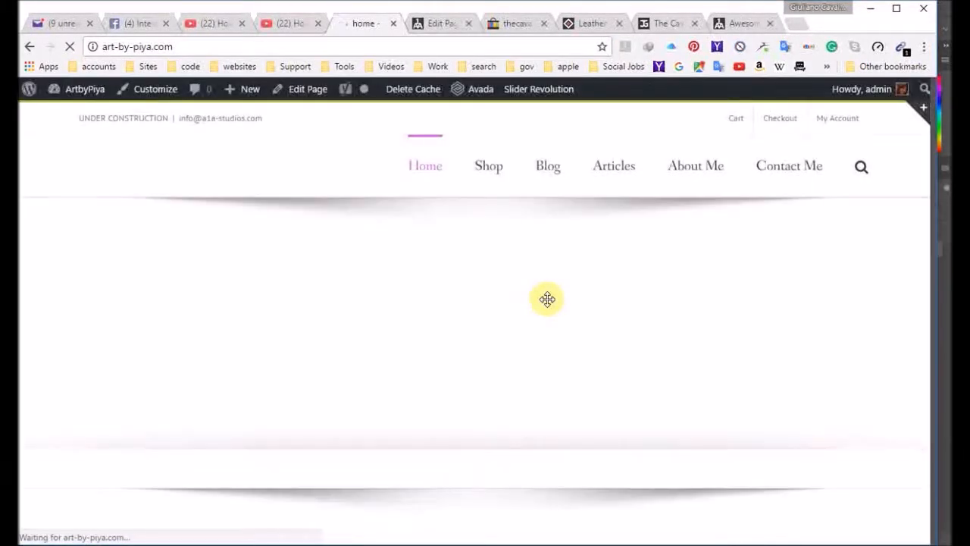
scroll(548, 300, "down", 2)
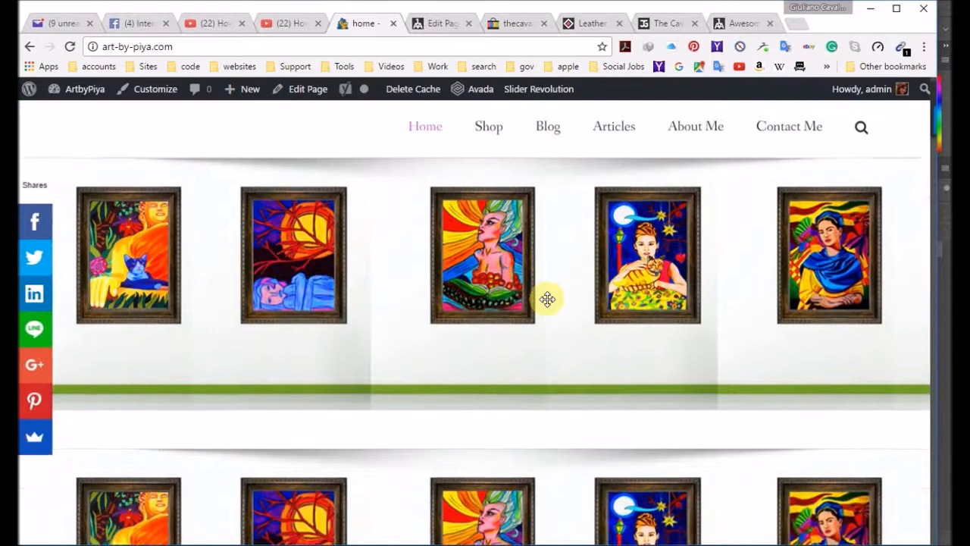
scroll(547, 299, "down", 1)
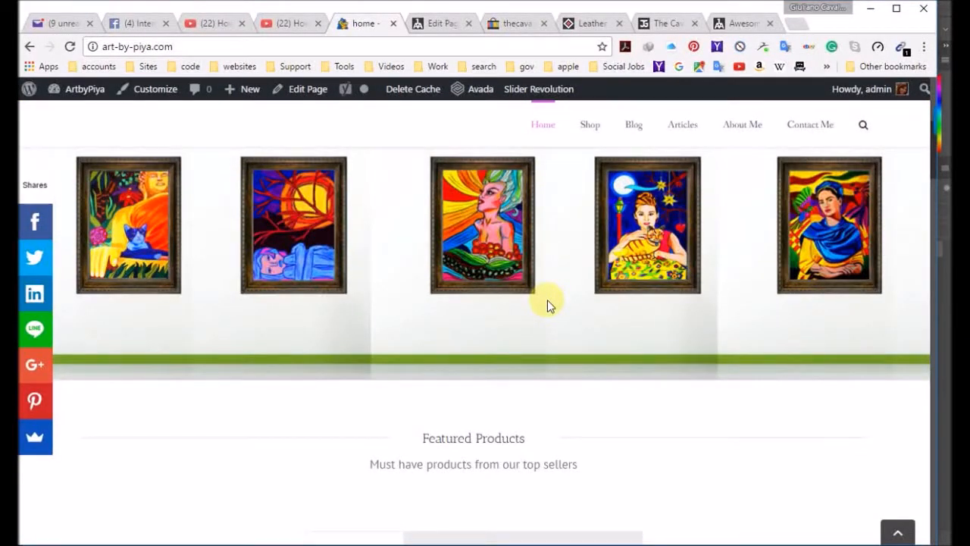
scroll(547, 299, "down", 1)
scroll(548, 299, "up", 2)
scroll(547, 299, "down", 1)
scroll(547, 299, "up", 2)
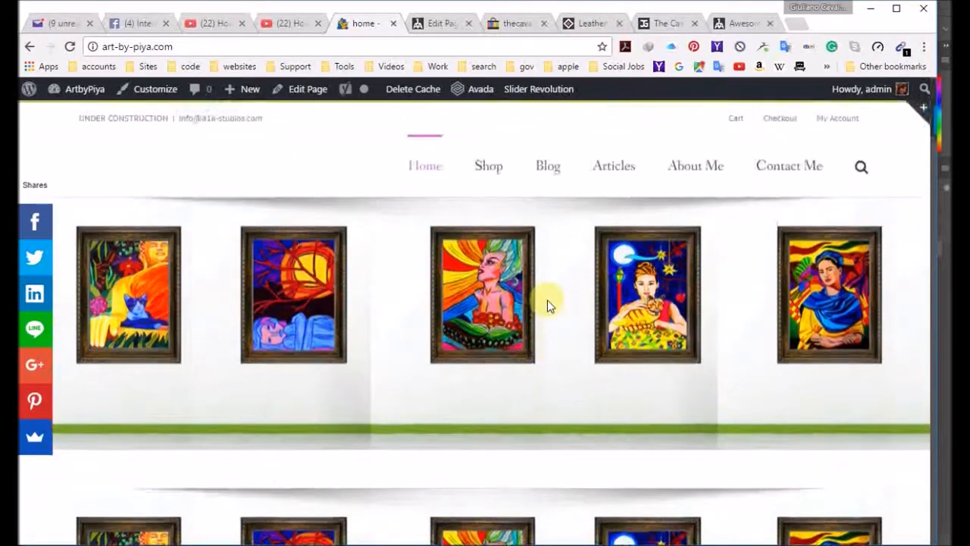
Step: Reopen the home page for editing, delete the container holding the Revolution Slider element and update the page
left_click(303, 89)
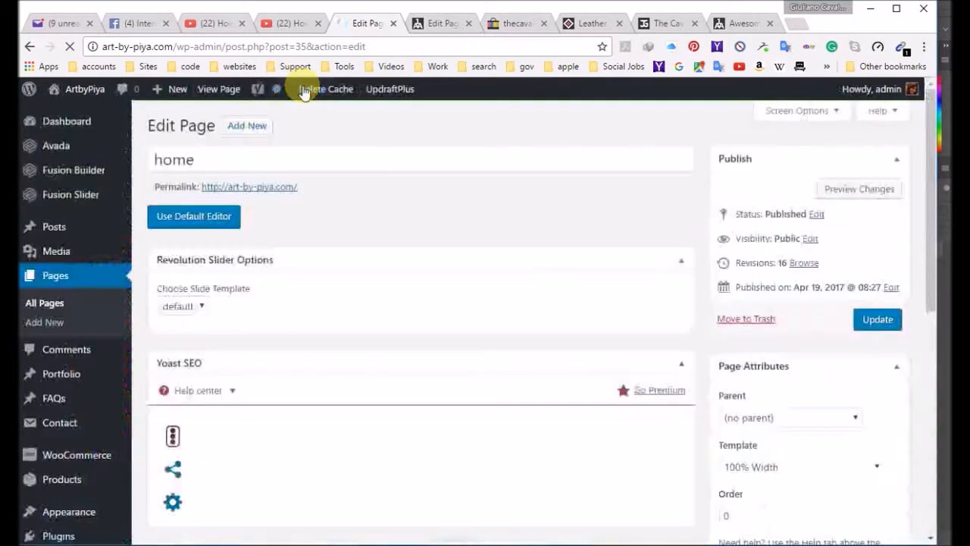
scroll(485, 274, "down", 3)
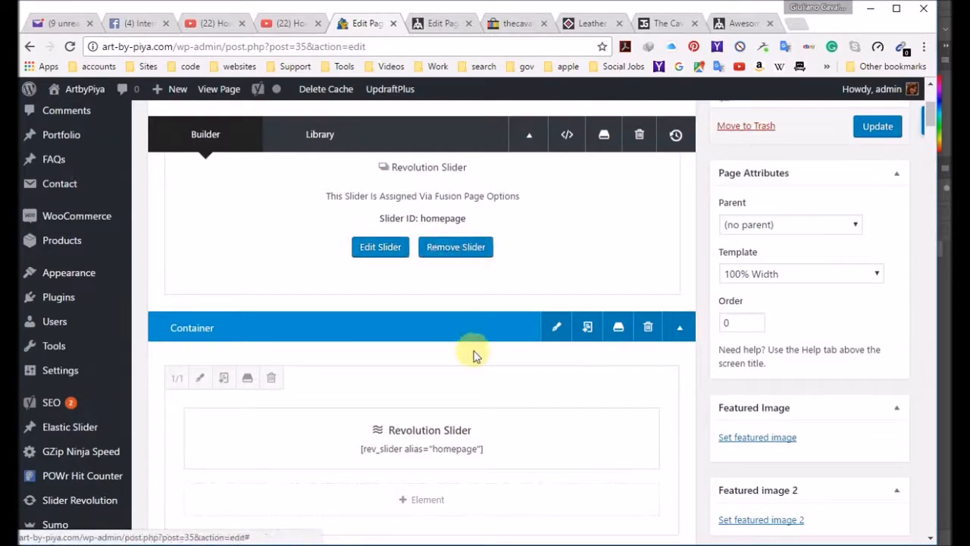
scroll(485, 360, "down", 2)
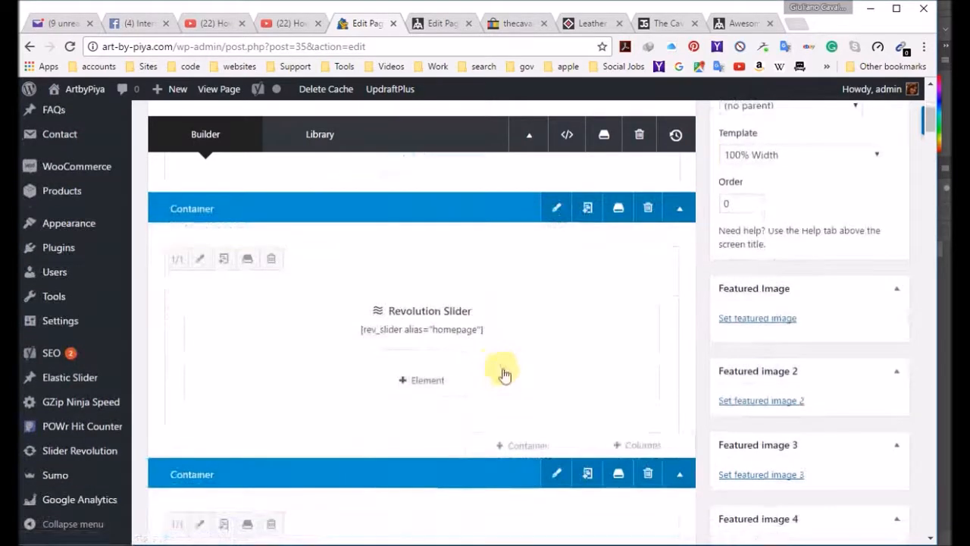
left_click(647, 208)
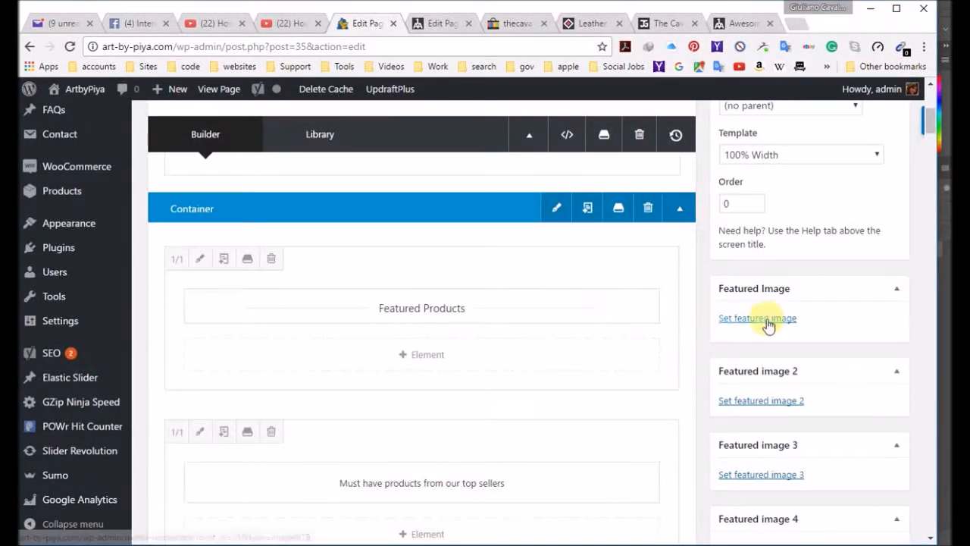
scroll(851, 297, "up", 3)
left_click(882, 253)
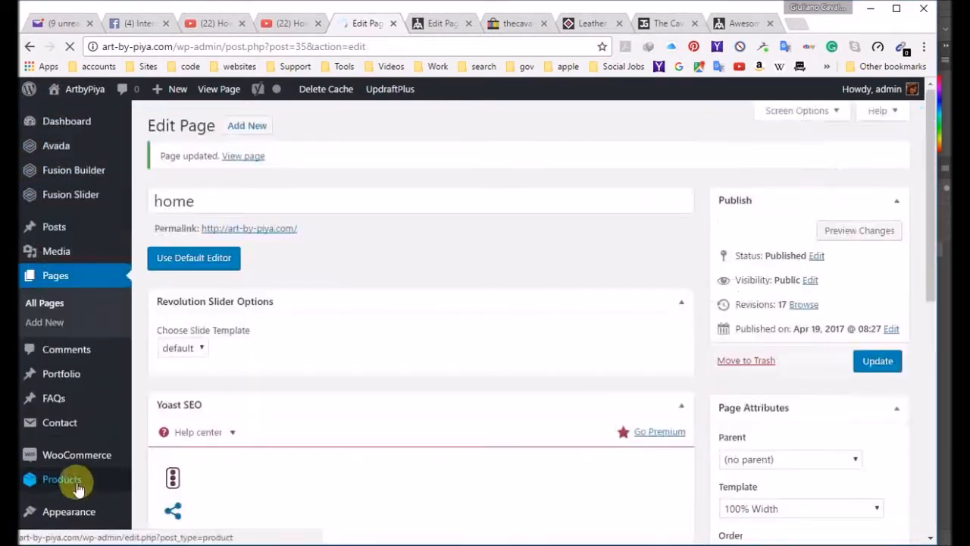
Step: Clear the site's cached pages in WP Super Cache after the container removal
scroll(85, 421, "down", 3)
scroll(84, 422, "down", 1)
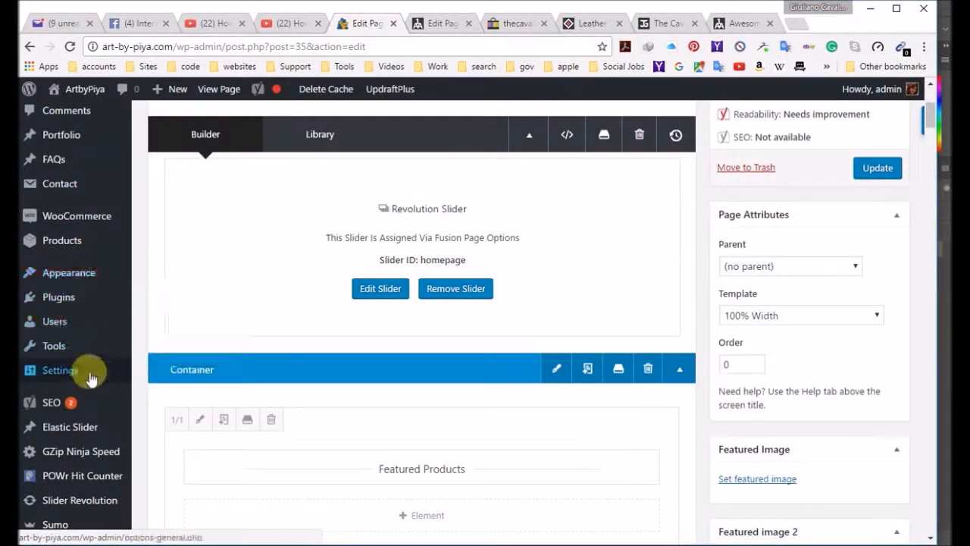
mouse_move(95, 379)
left_click(175, 503)
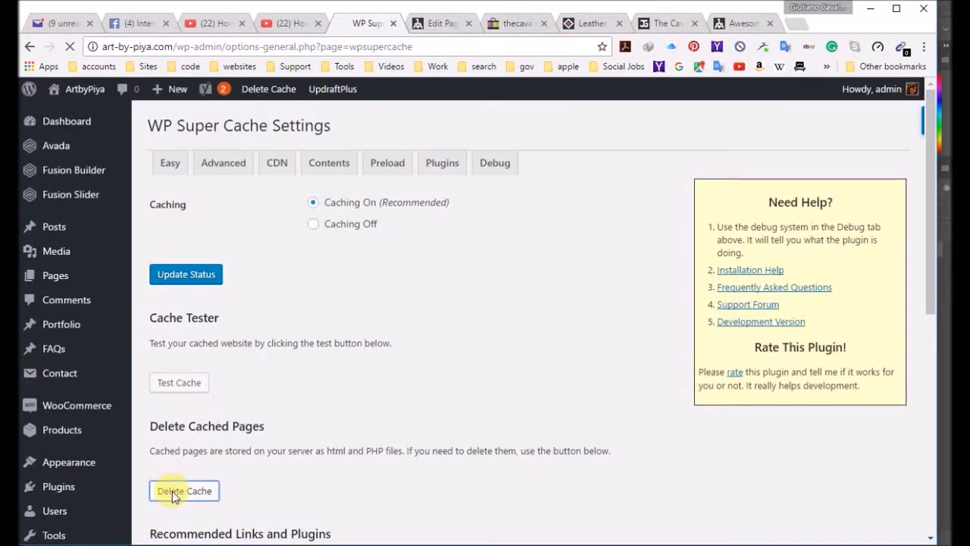
left_click(175, 492)
mouse_move(79, 91)
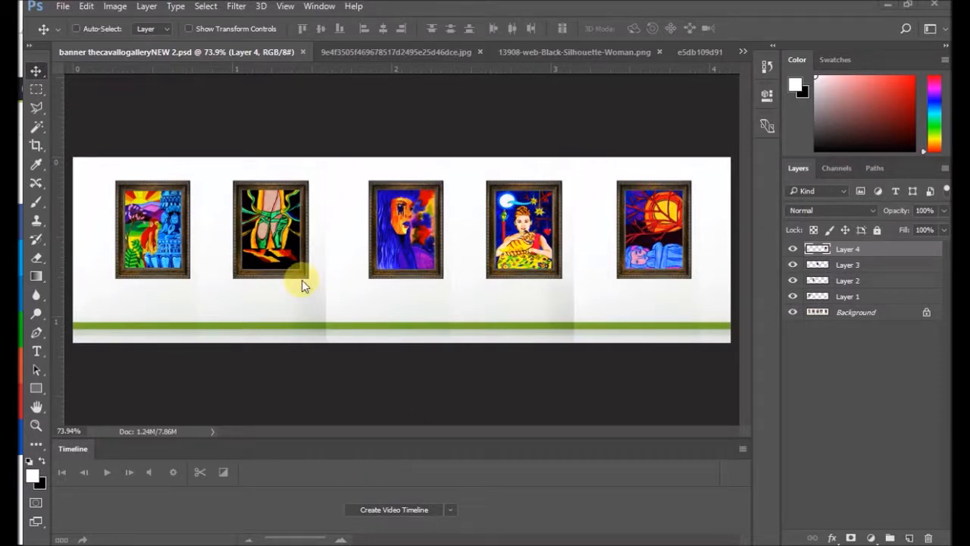
Step: Unlock the gallery banner's Background layer and prepare to save a copy of the document in JPEG format
left_click(926, 314)
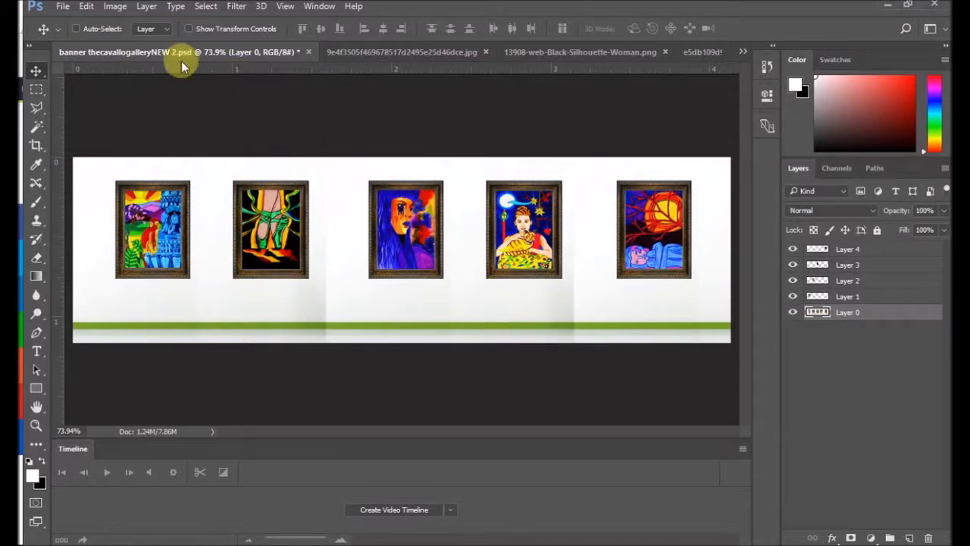
left_click(63, 8)
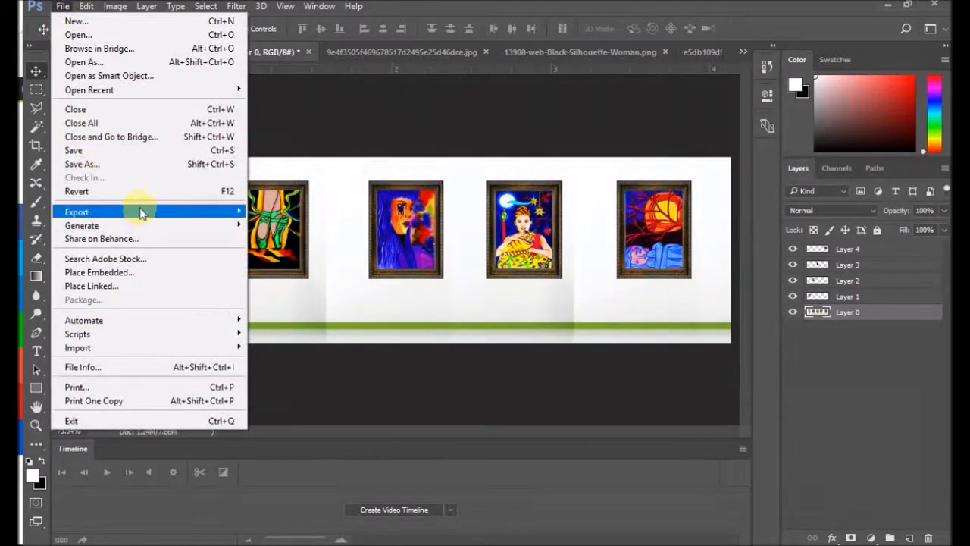
left_click(109, 164)
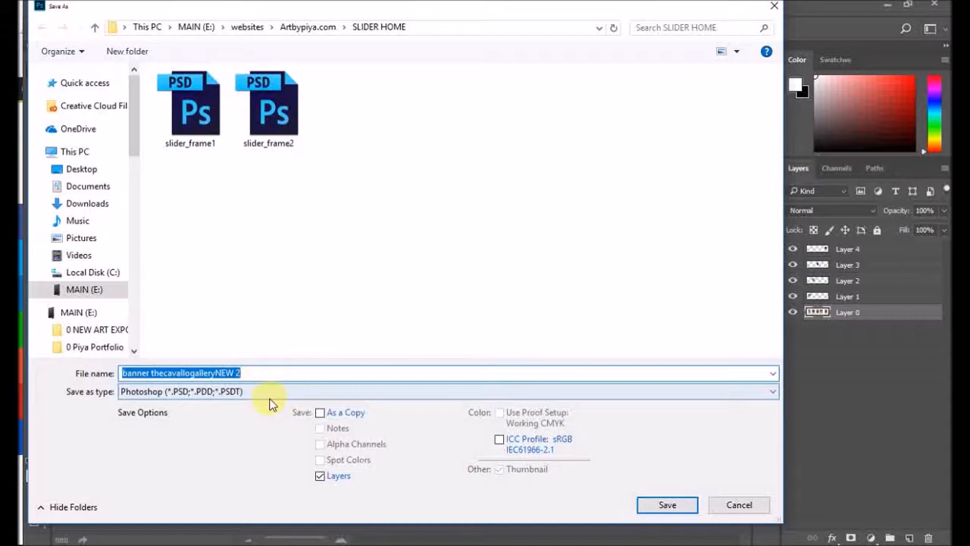
left_click(261, 392)
left_click(227, 248)
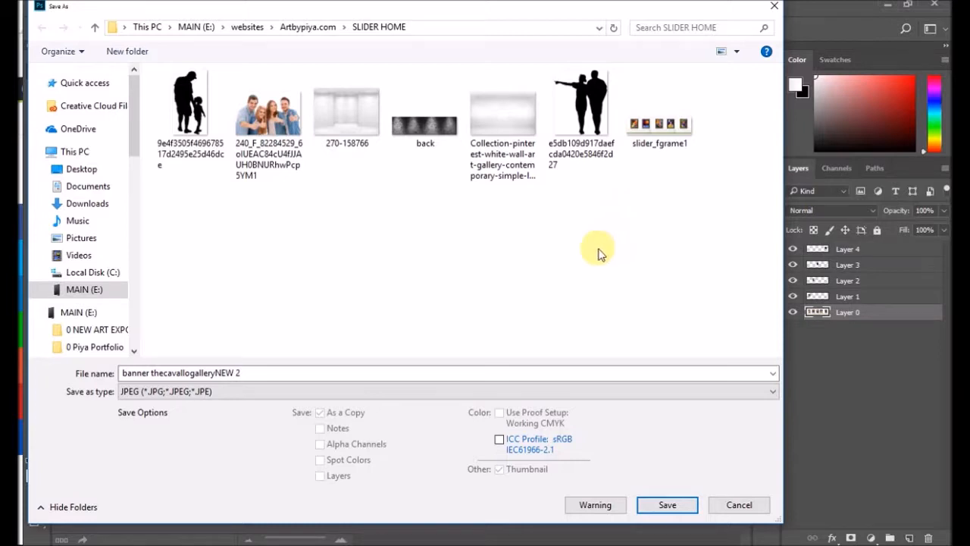
Step: Name the JPEG copy slider_frame2 and save it in the SLIDER HOME folder at maximum quality 12, progressive with 3 scans
left_click(653, 138)
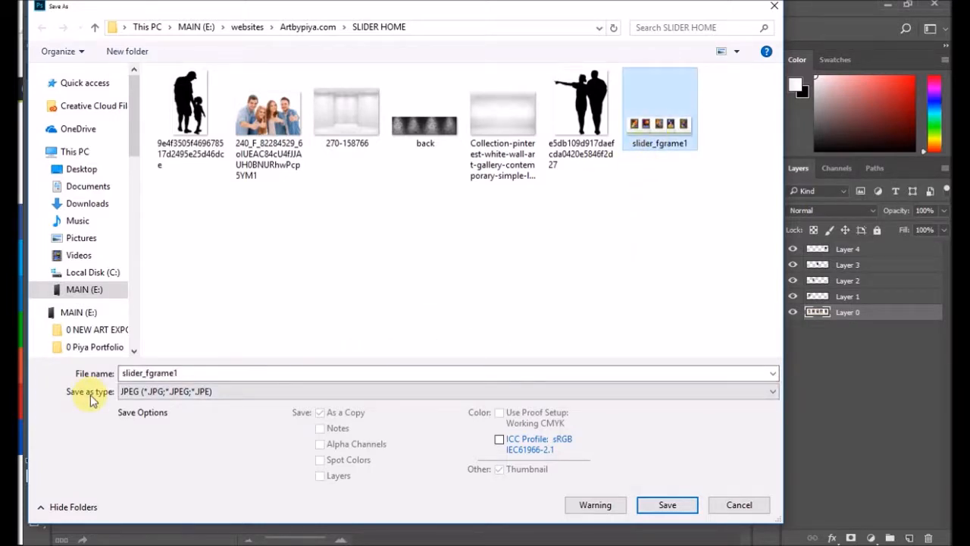
double_click(152, 373)
left_click(168, 372)
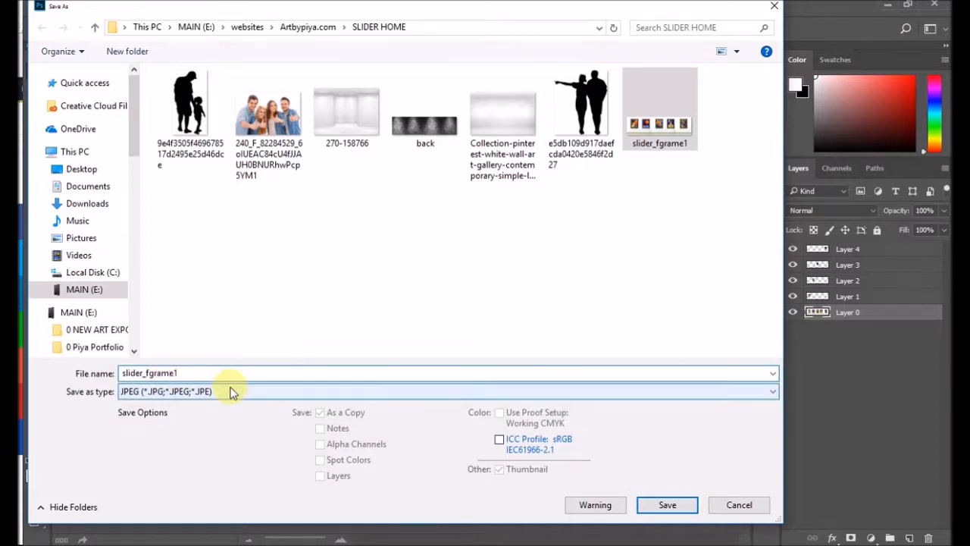
key("BackSpace")
key("BackSpace")
key("BackSpace")
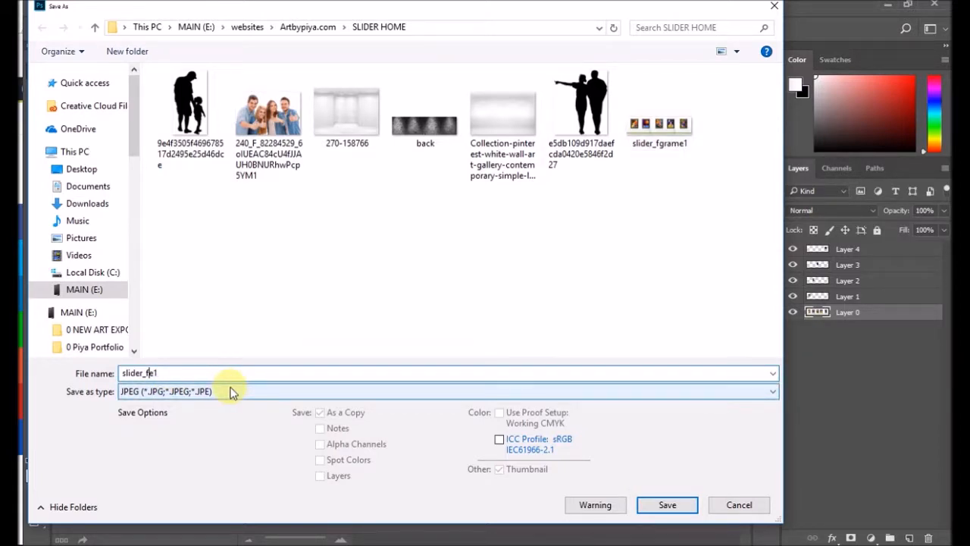
type("ram")
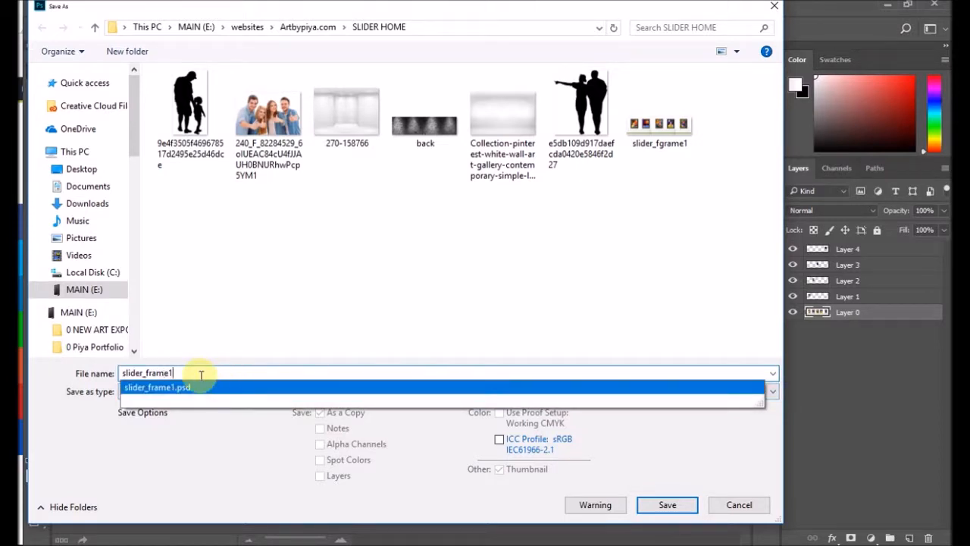
key("BackSpace")
type("2")
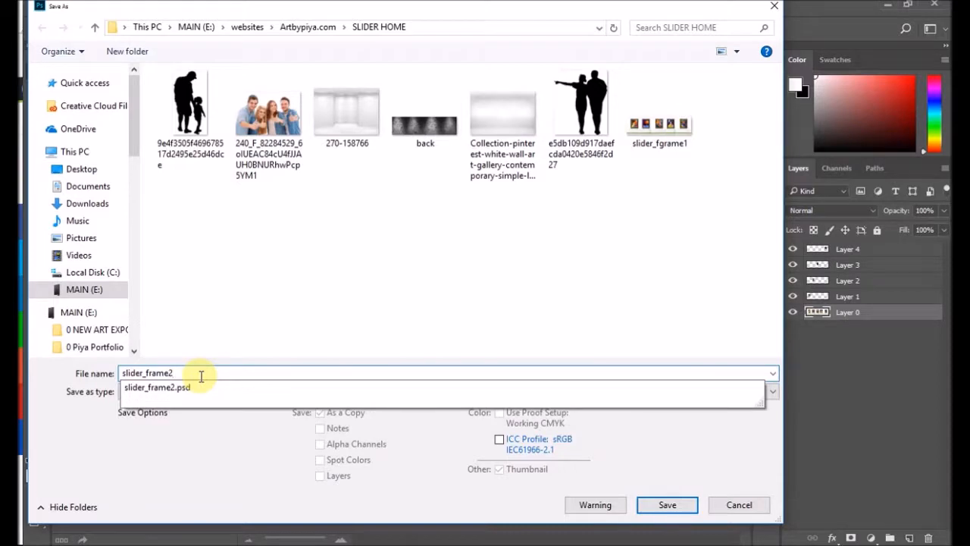
left_click(667, 506)
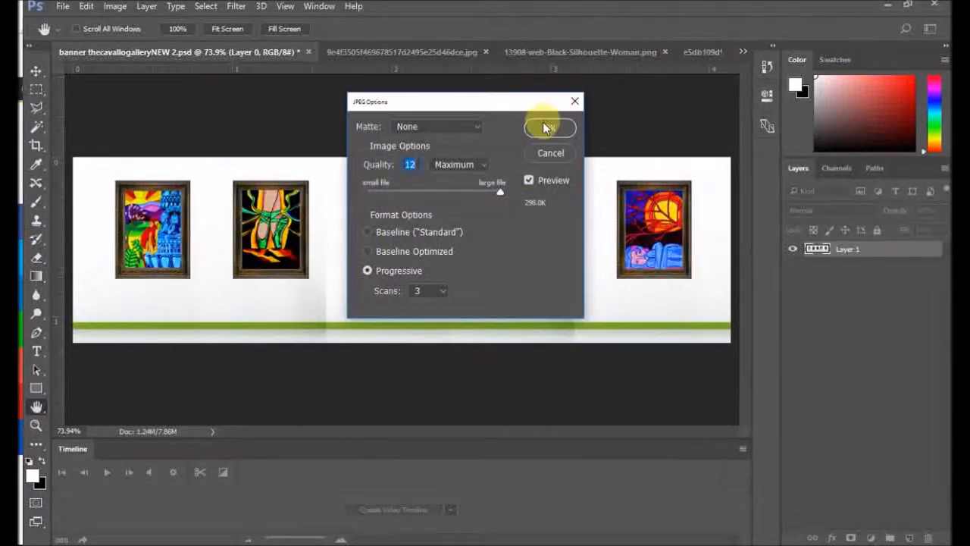
left_click(551, 127)
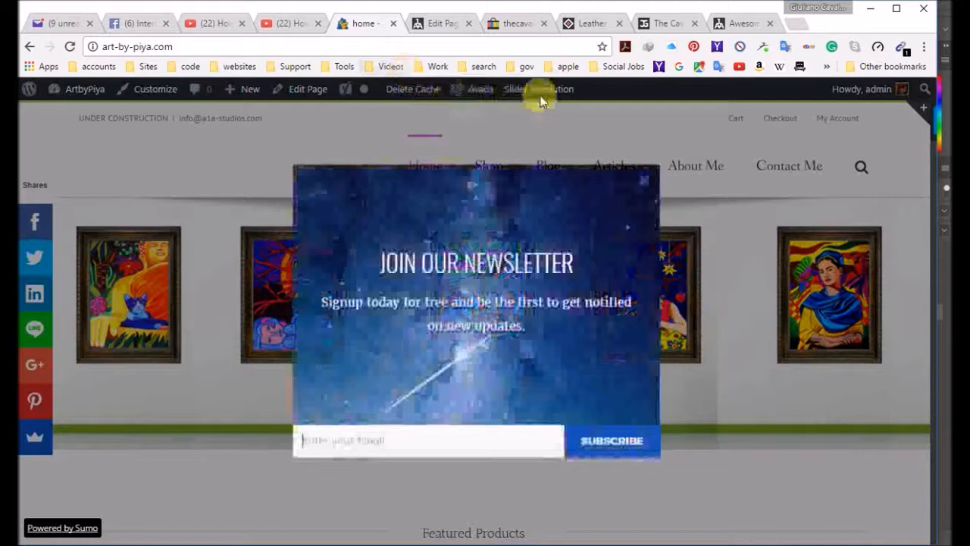
Step: Switch to the ArtbyPiya site in Chrome, dismiss the newsletter popup, and add a blank slide to the home slider in Slider Revolution
left_click(643, 180)
mouse_move(563, 90)
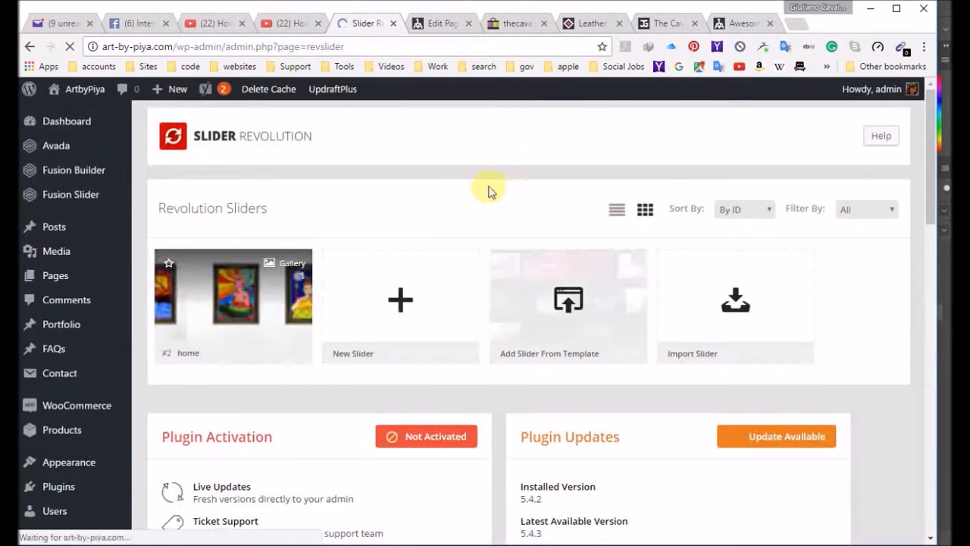
mouse_move(299, 321)
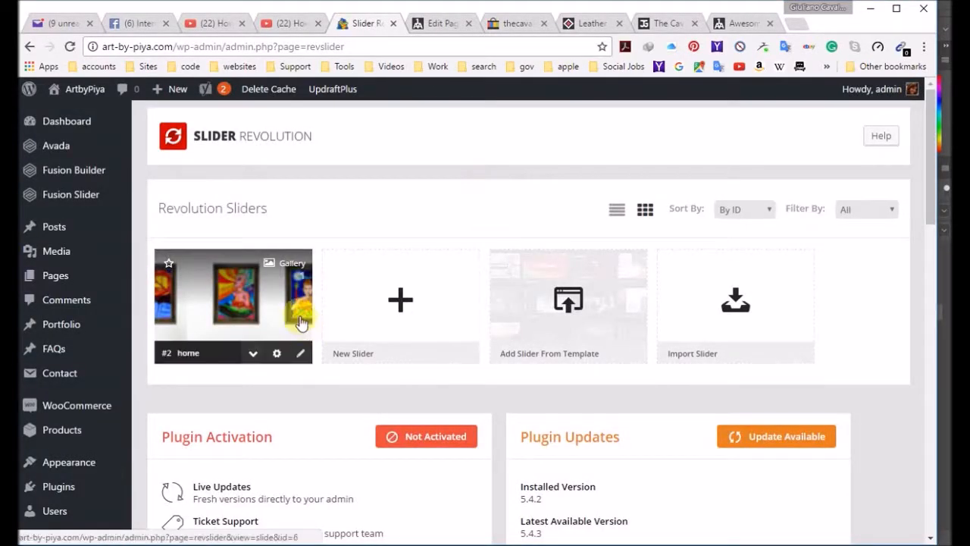
left_click(246, 298)
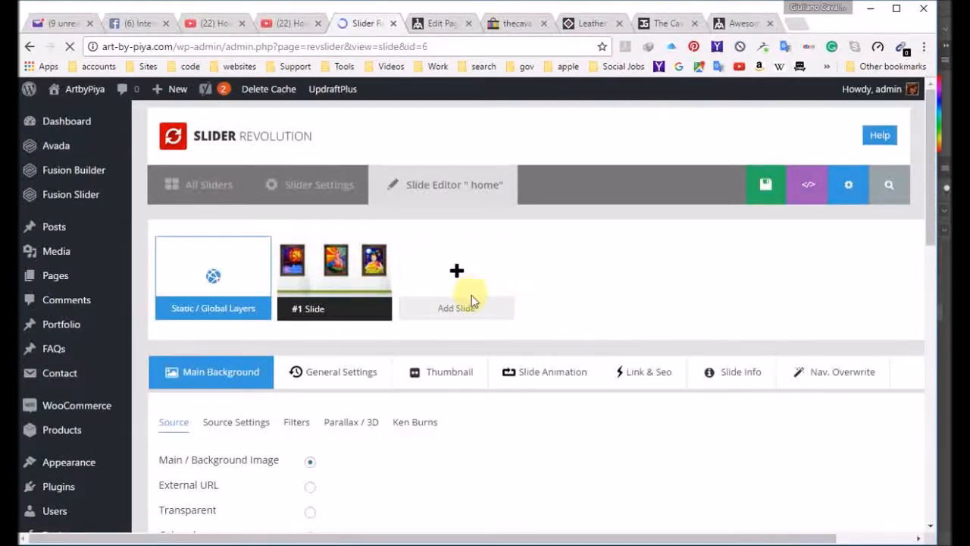
mouse_move(457, 273)
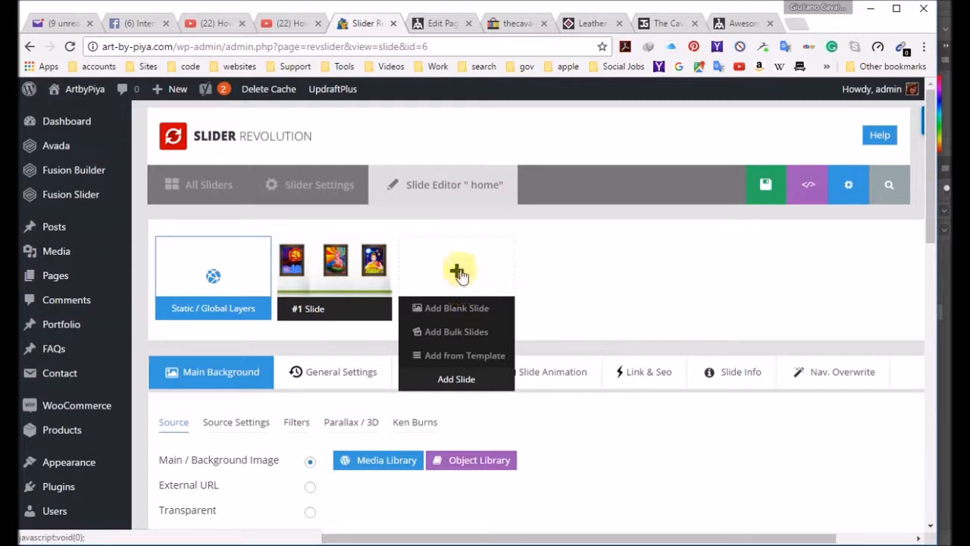
left_click(466, 309)
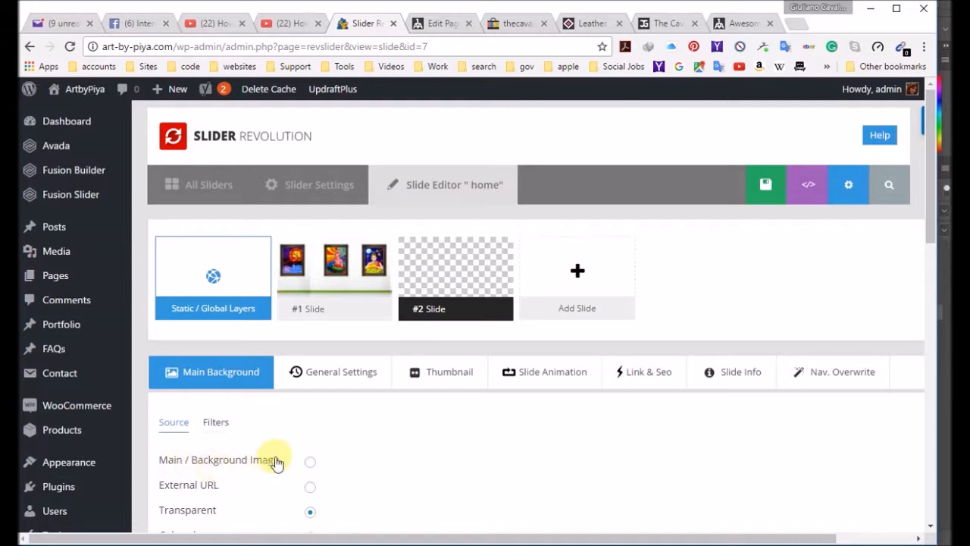
Step: Set the second slide's source to Main / Background Image and upload the slider_frame2 JPEG from the SLIDER HOME folder
left_click(311, 469)
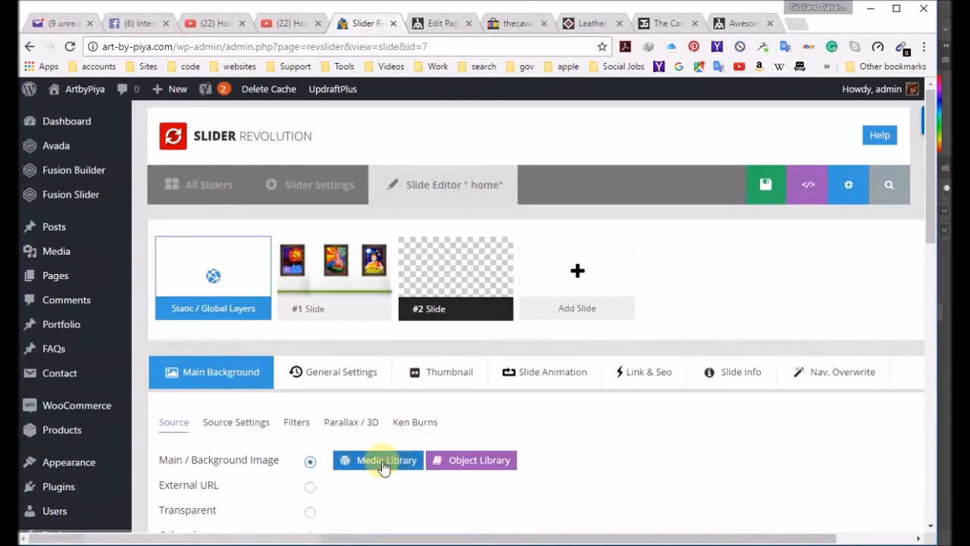
left_click(382, 464)
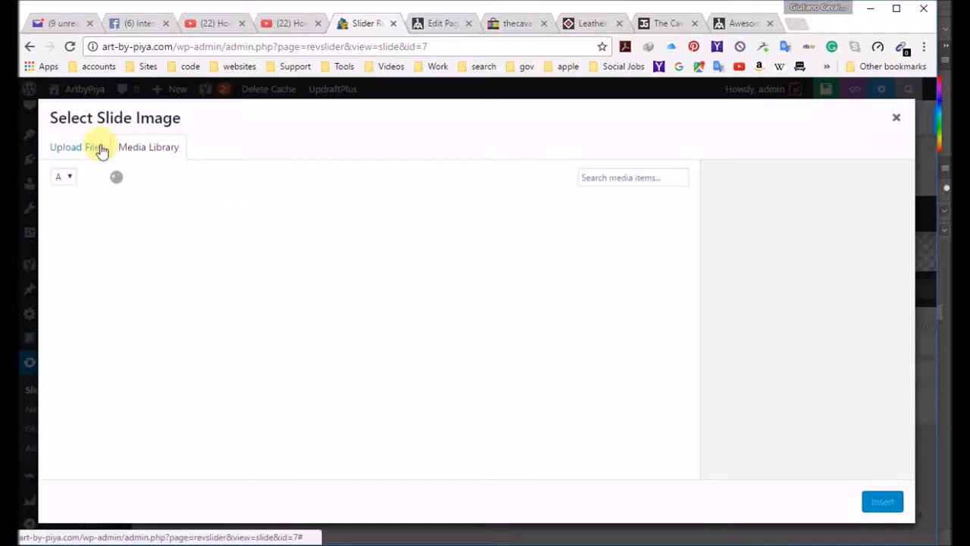
left_click(99, 150)
left_click(484, 330)
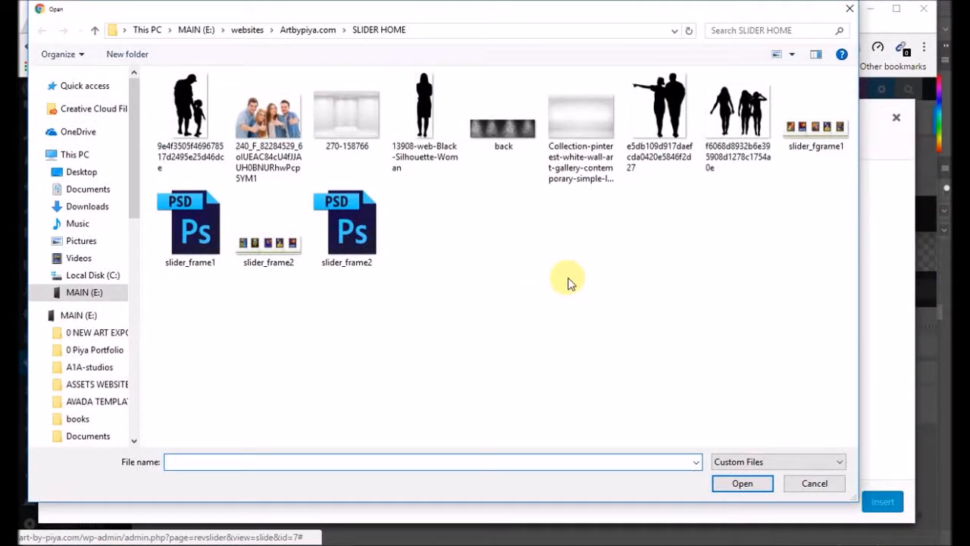
double_click(267, 246)
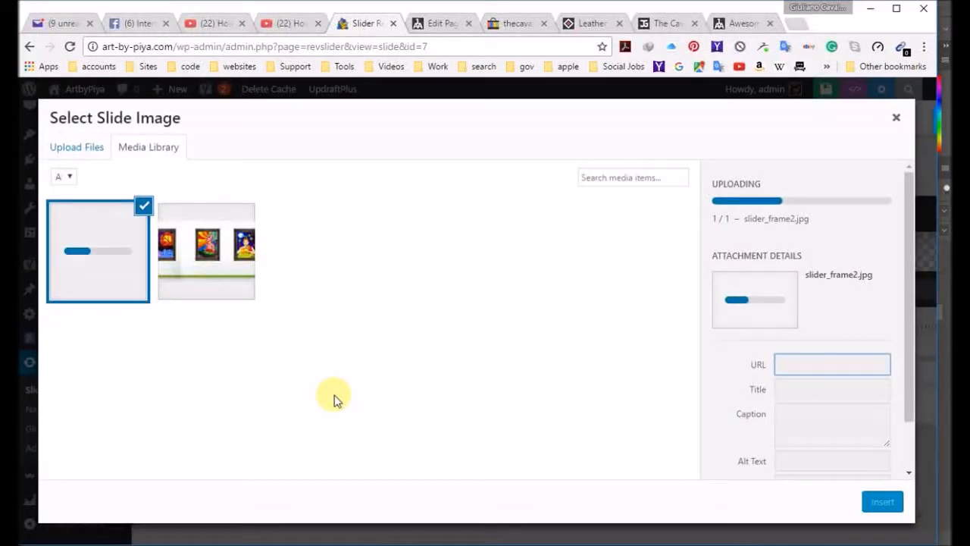
Step: Give the uploaded image the title "art by piya" and alt text "fine art slider", and insert it as the slide background
left_click(818, 390)
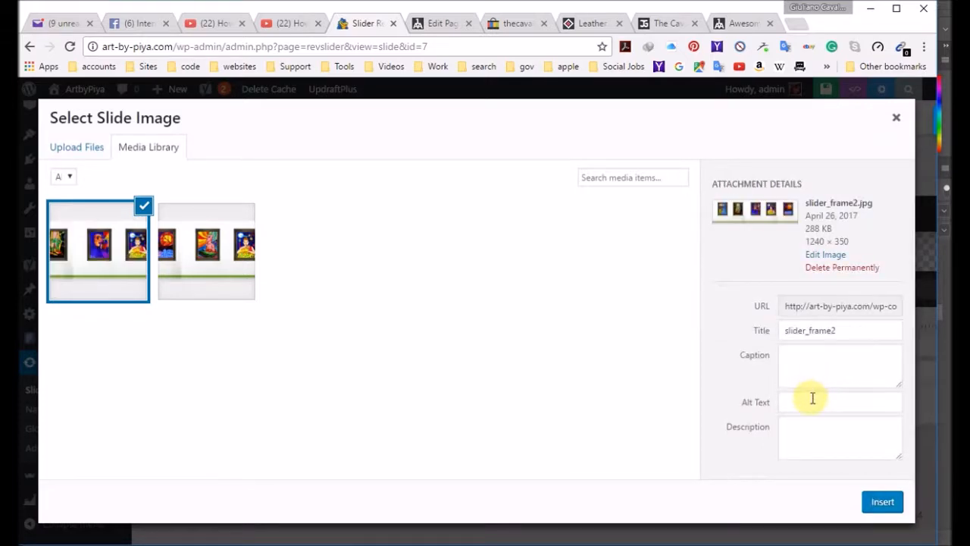
left_click_drag(844, 331, 753, 329)
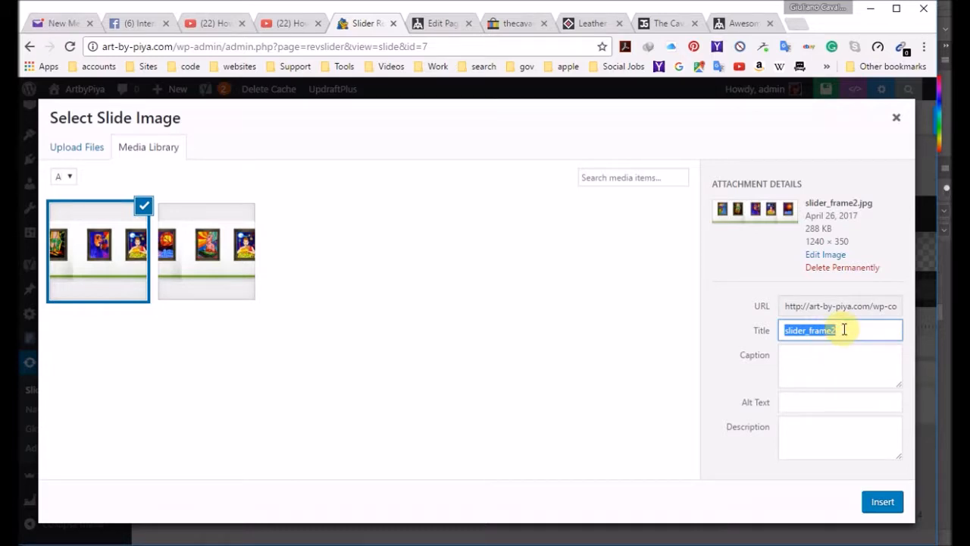
type("art by piya")
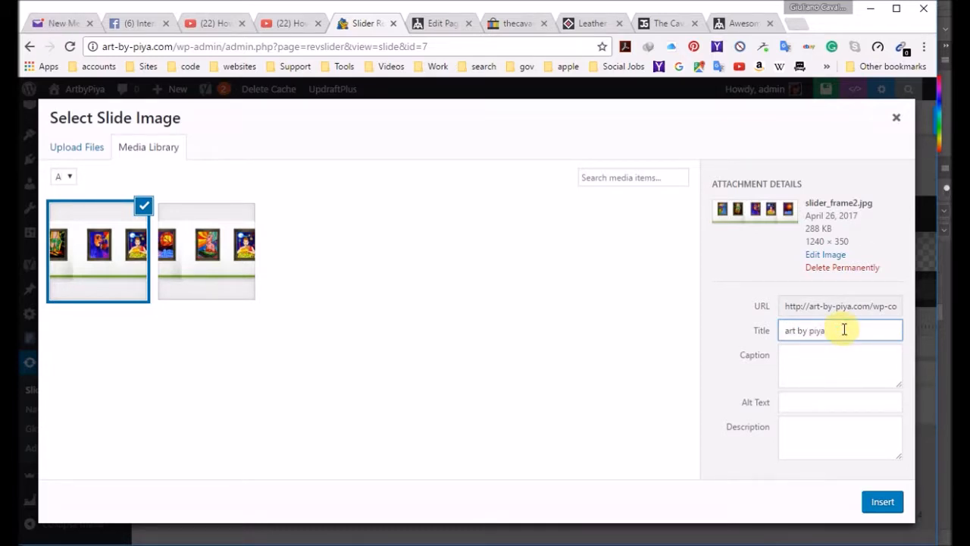
left_click(821, 400)
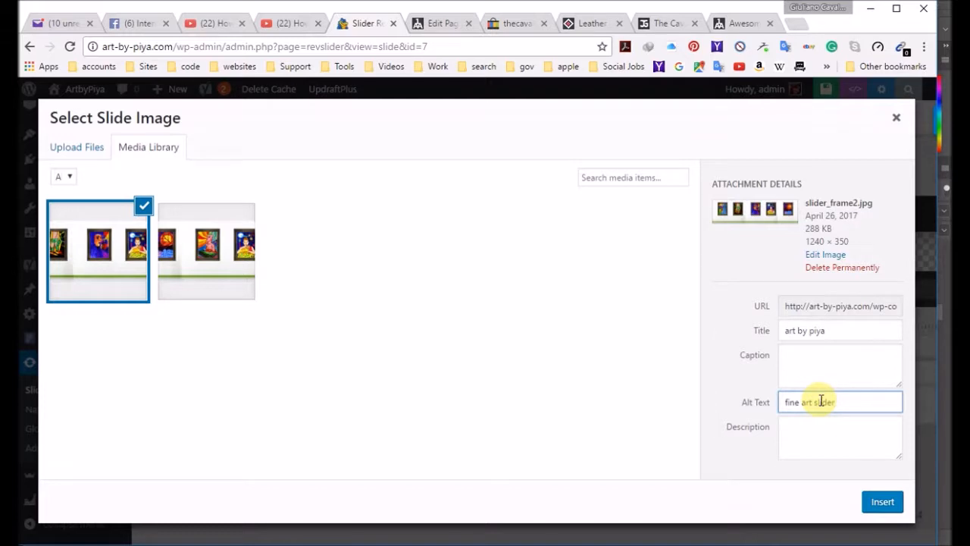
left_click(881, 507)
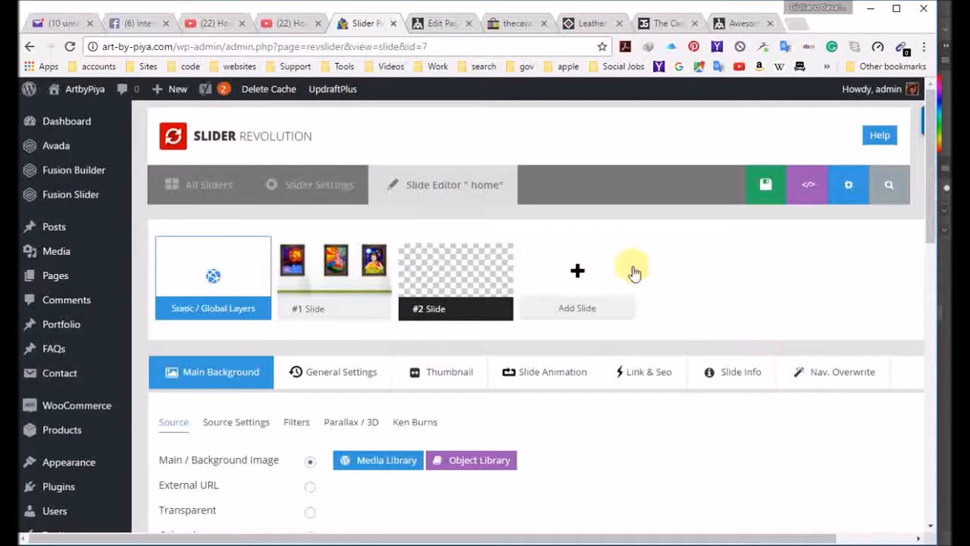
Step: Check the second slide's background in the preview and its timeline, and save the slide
mouse_move(614, 331)
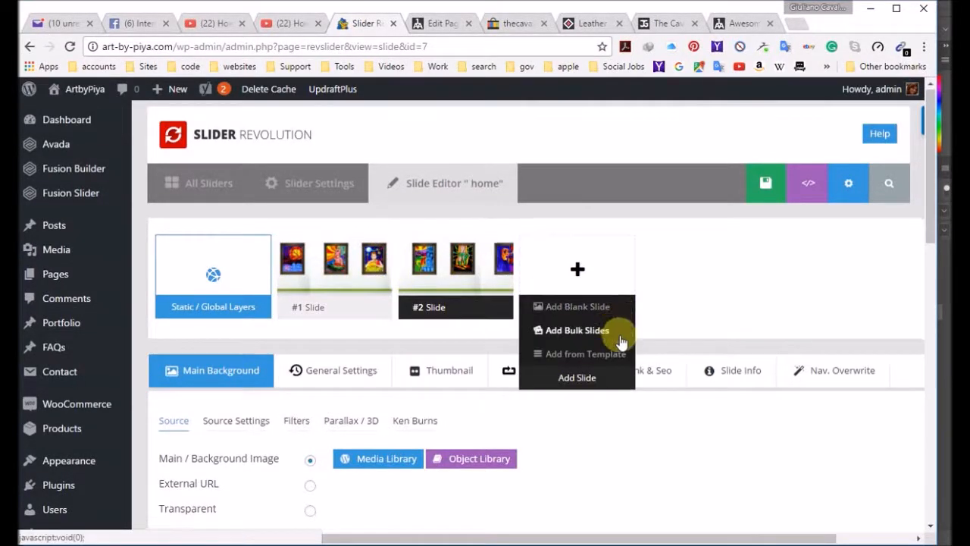
scroll(622, 341, "down", 3)
scroll(623, 322, "down", 3)
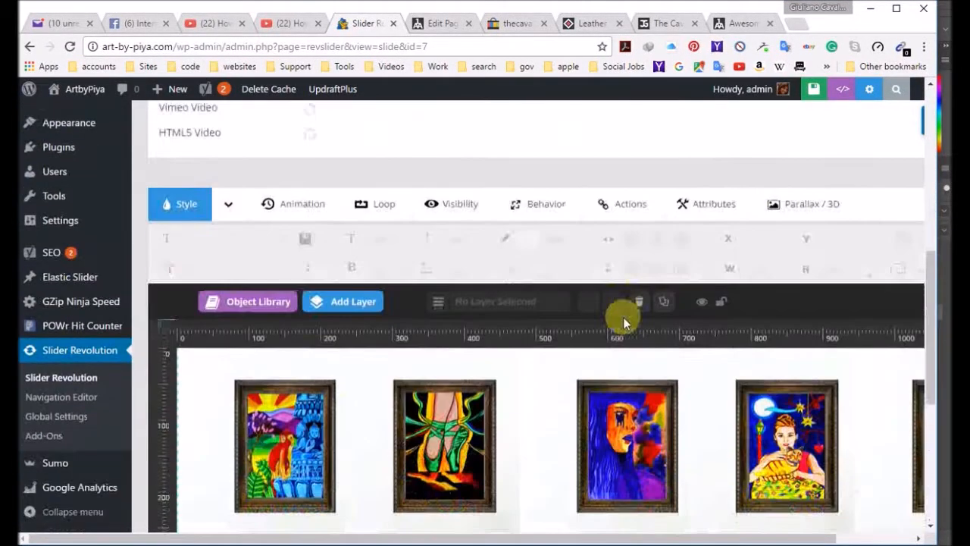
scroll(623, 317, "down", 1)
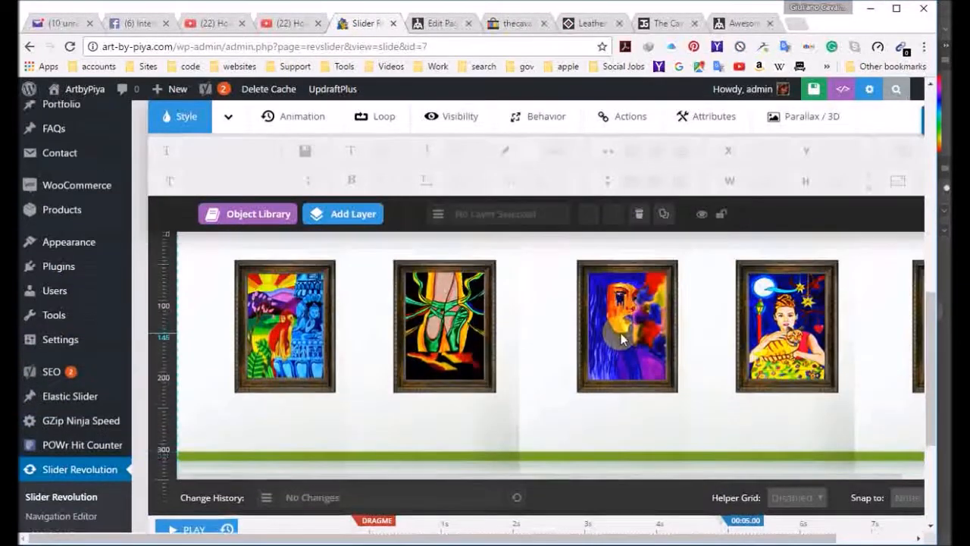
scroll(664, 372, "down", 2)
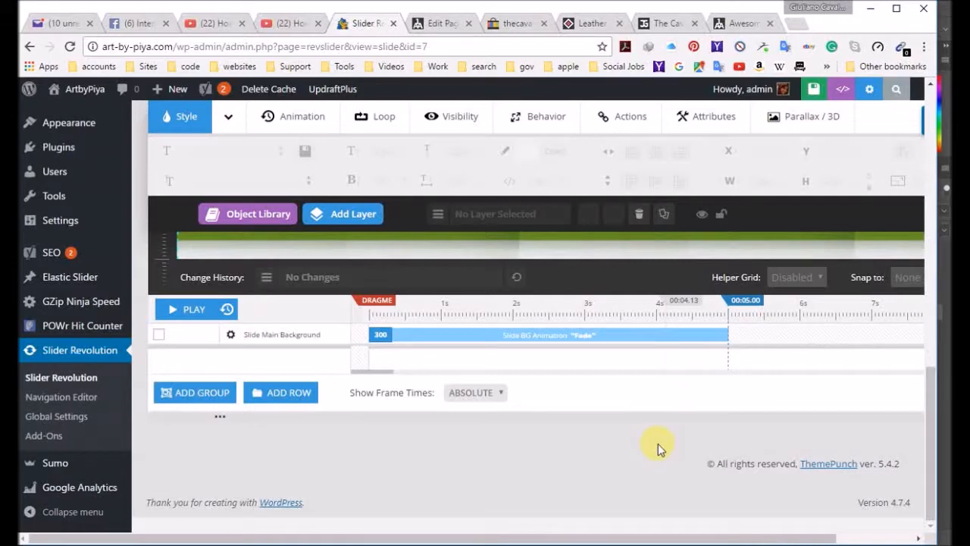
scroll(656, 445, "up", 5)
scroll(673, 261, "down", 5)
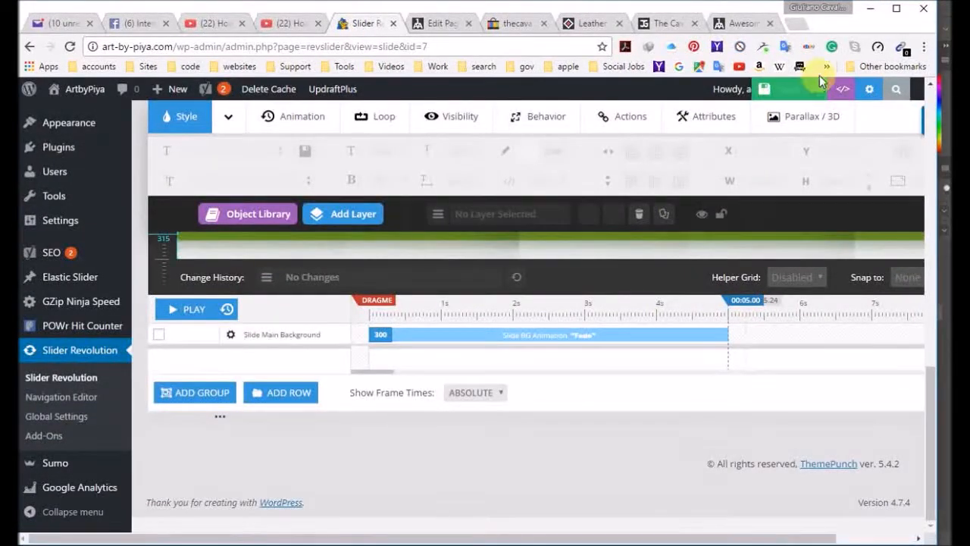
left_click(798, 93)
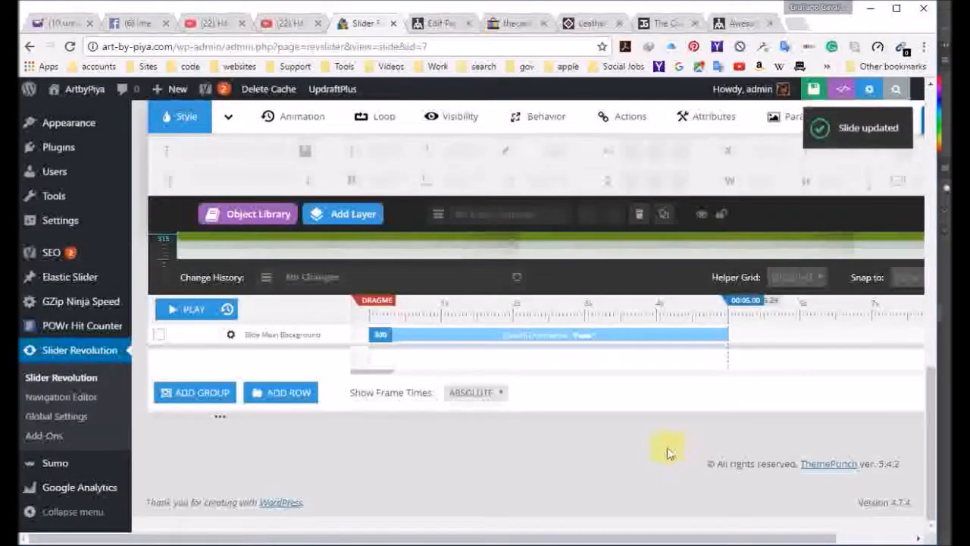
Step: Delete the site's cached pages in WP Super Cache and view the ArtbyPiya home page with its slider
mouse_move(76, 91)
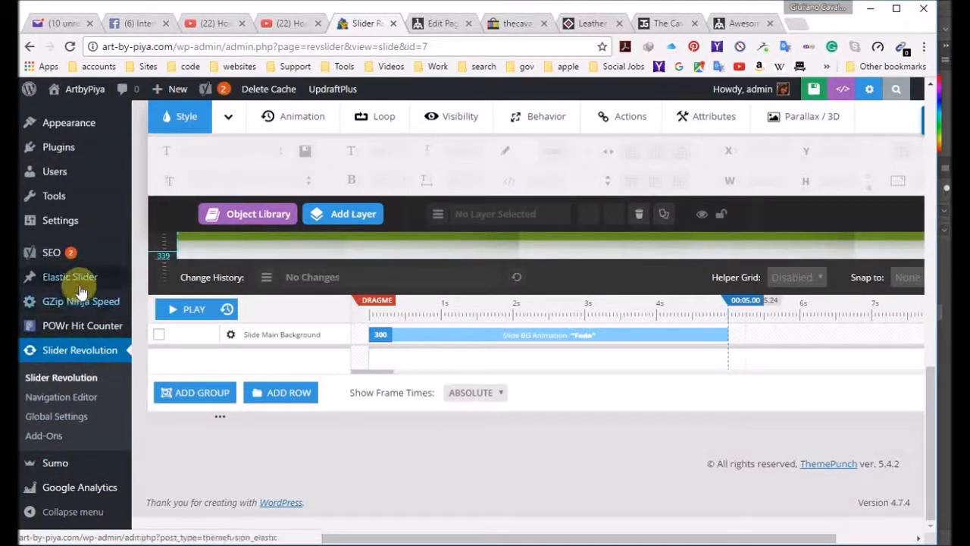
mouse_move(74, 266)
scroll(75, 266, "up", 3)
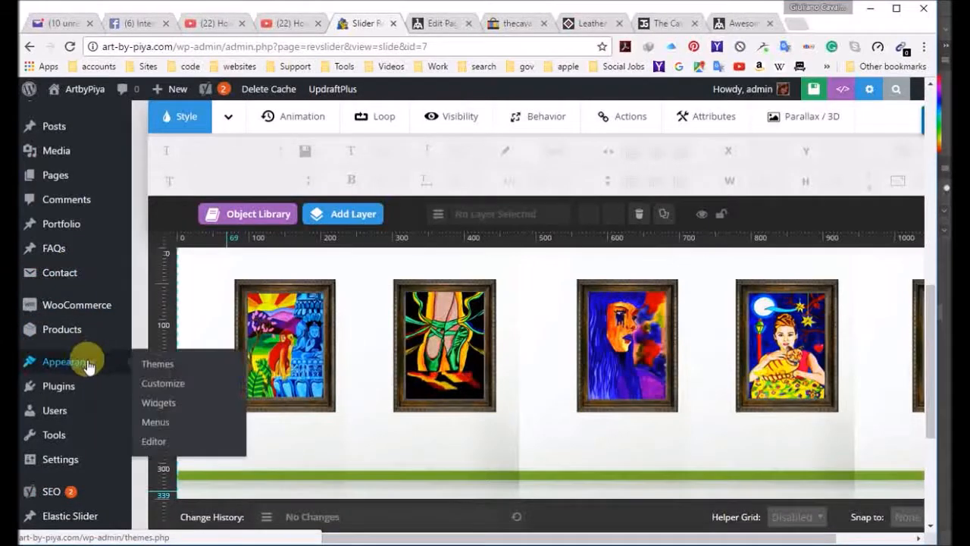
mouse_move(95, 467)
left_click(175, 488)
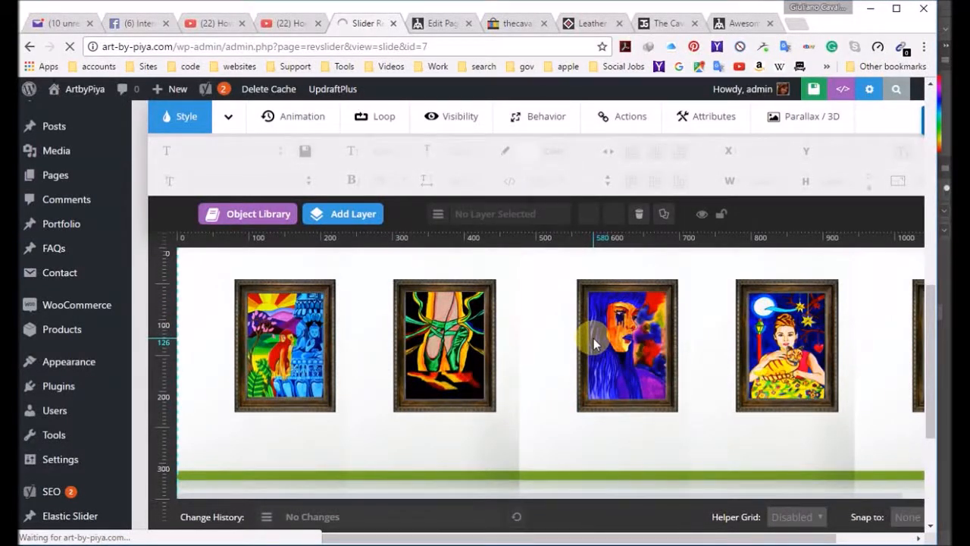
mouse_move(80, 366)
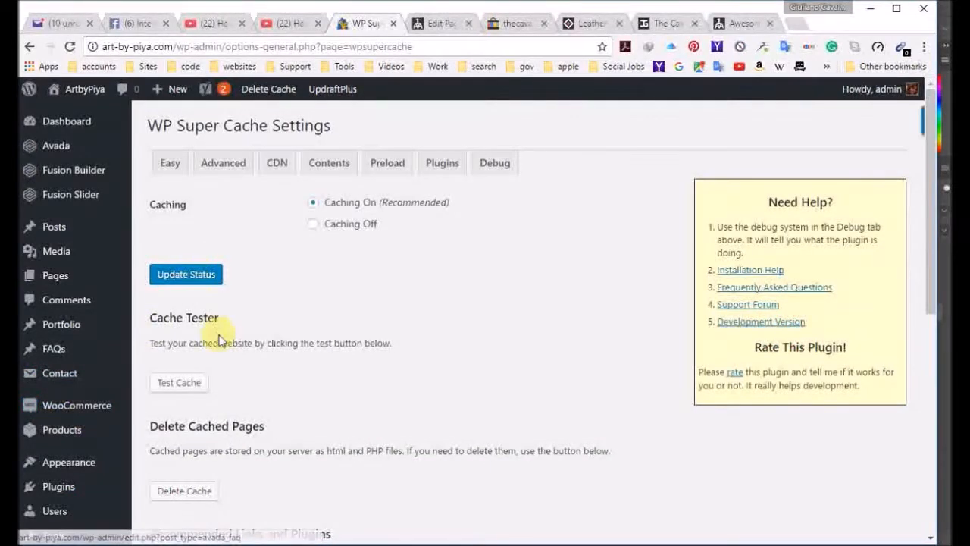
scroll(205, 372, "down", 3)
left_click(195, 378)
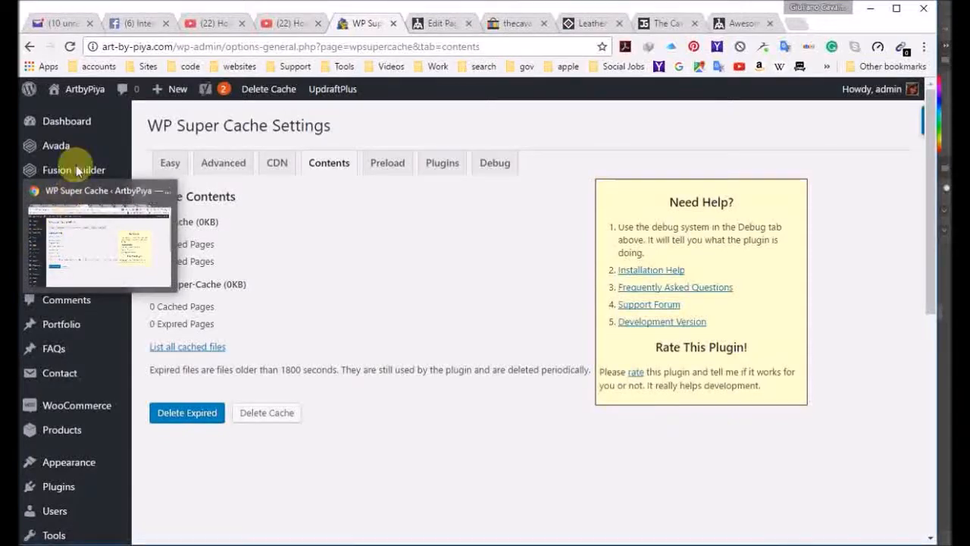
left_click(85, 92)
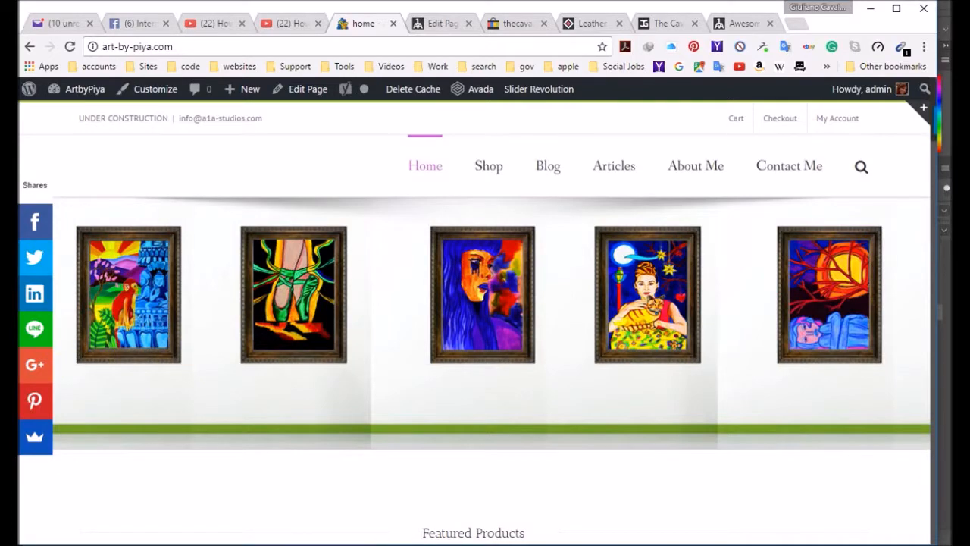
mouse_move(11, 401)
Step: Switch to Photoshop and look through the open people banner and the silhouette images
left_click(75, 151)
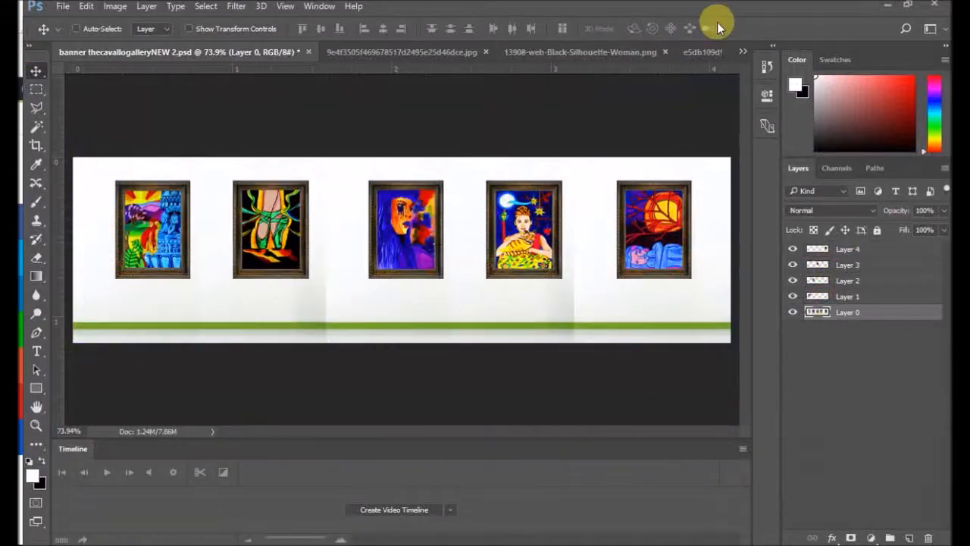
left_click(742, 50)
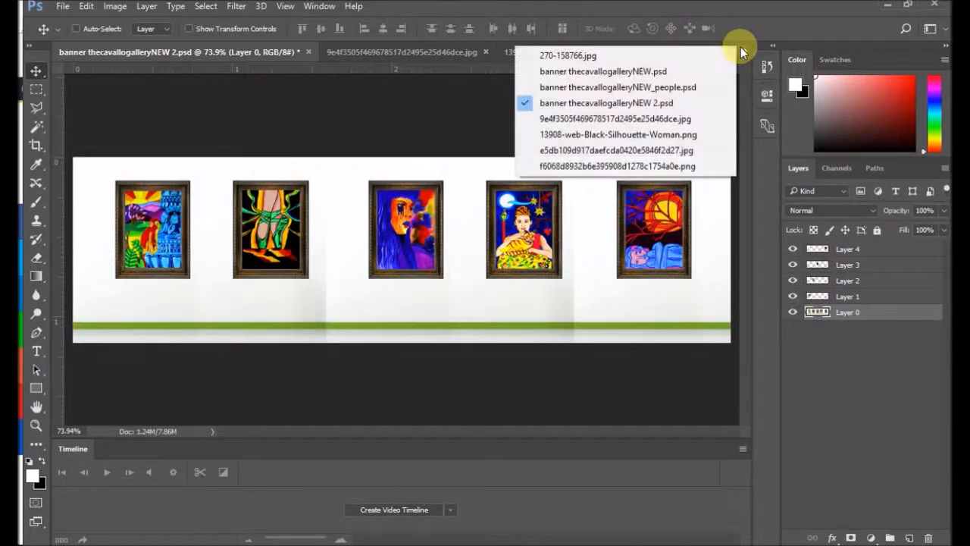
left_click(650, 90)
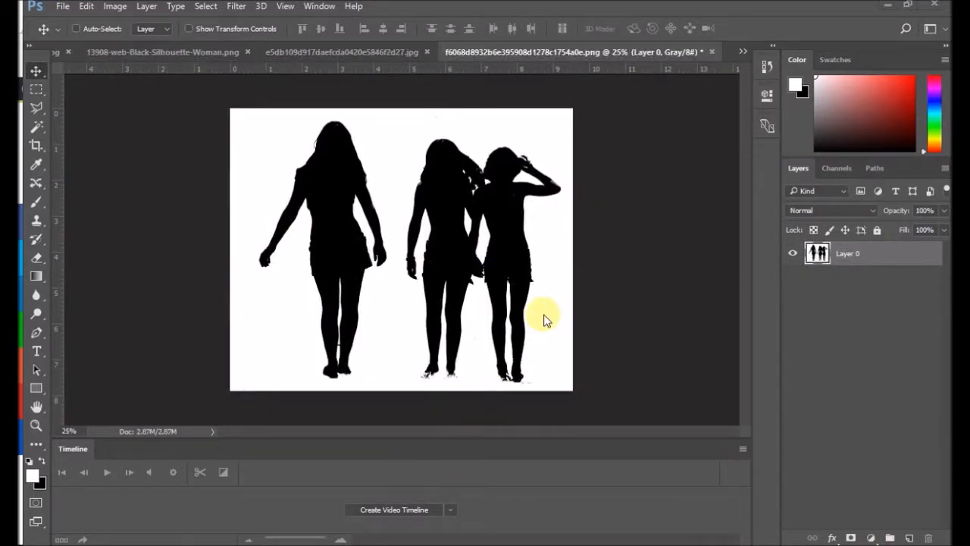
left_click(361, 52)
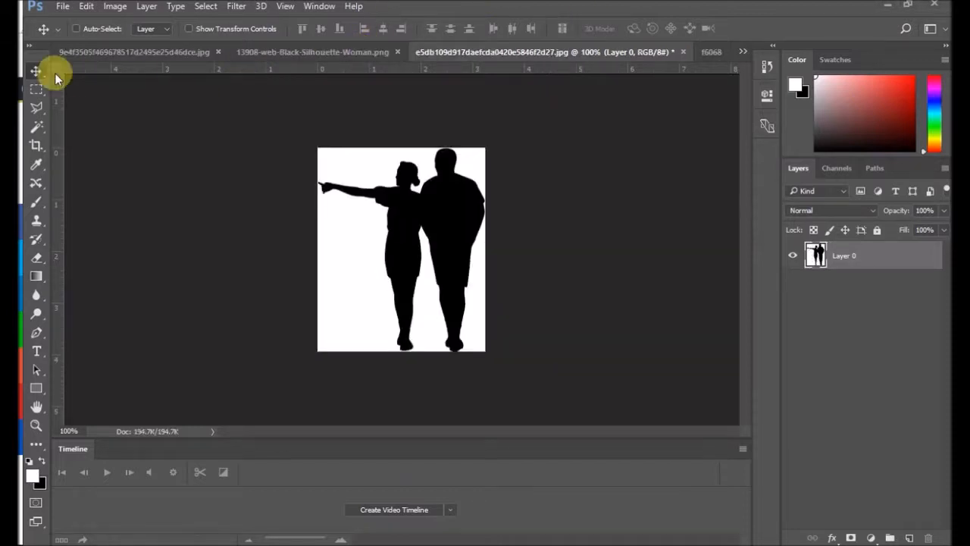
left_click(155, 52)
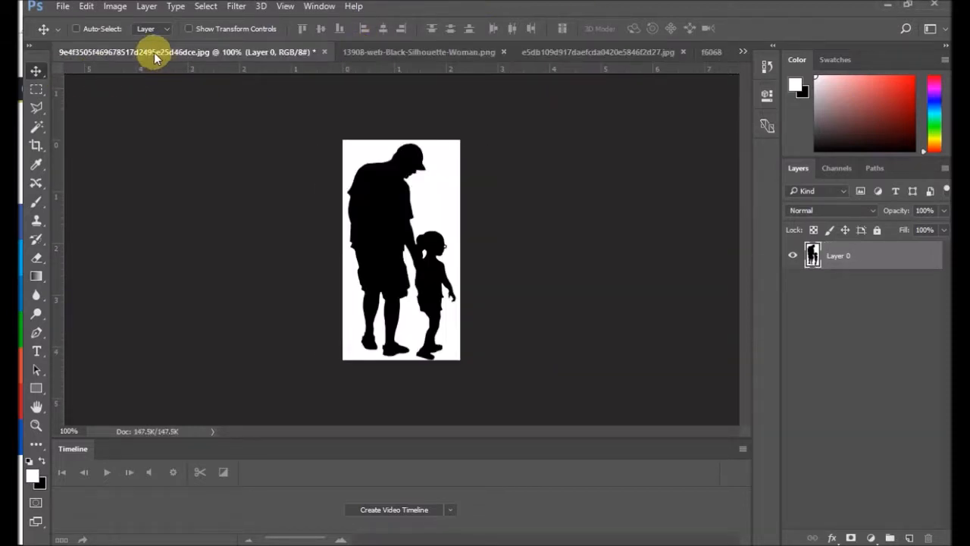
left_click(399, 51)
left_click(576, 52)
left_click(706, 52)
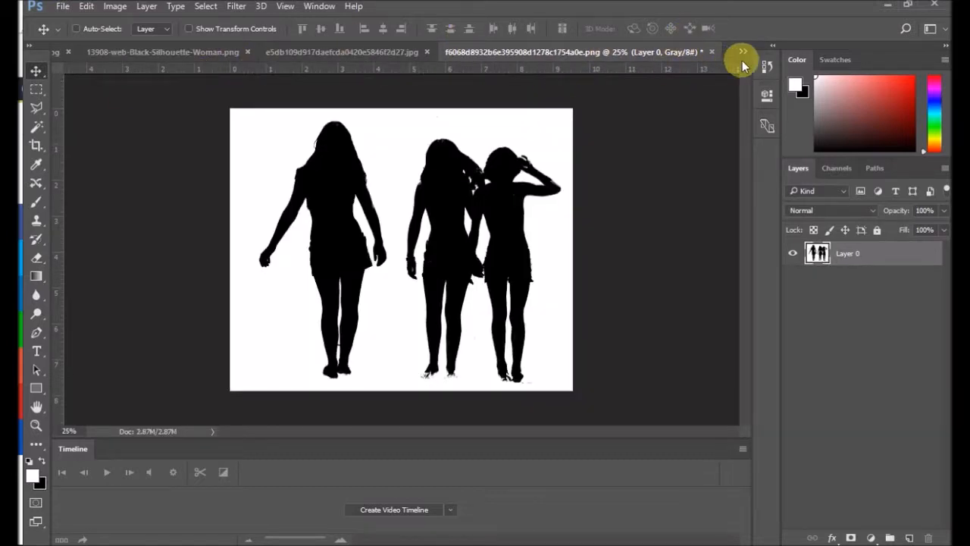
Step: In banner thecavallogalleryNEW_people.psd, shift the pointing couple on Layer 1 left so the woman's hand reaches the sunflower painting
left_click(742, 61)
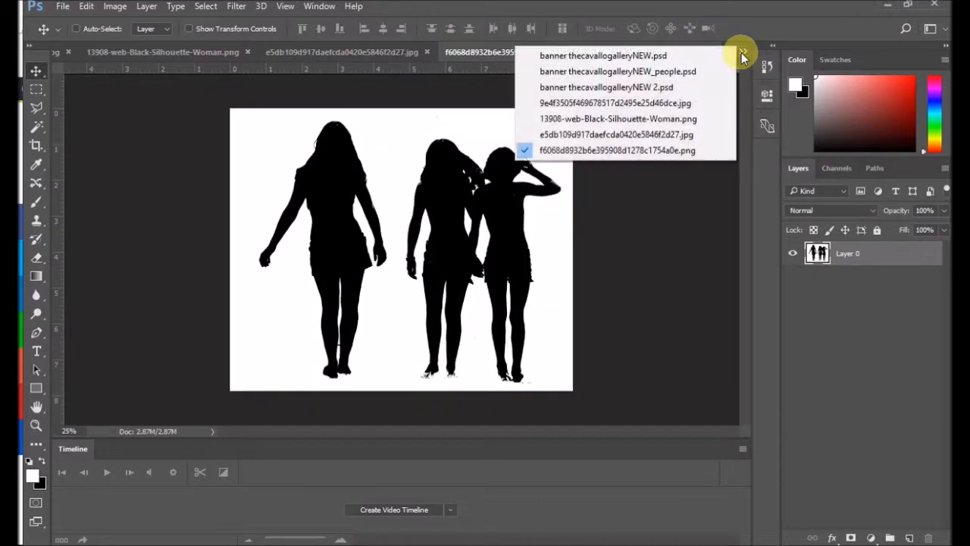
left_click(690, 72)
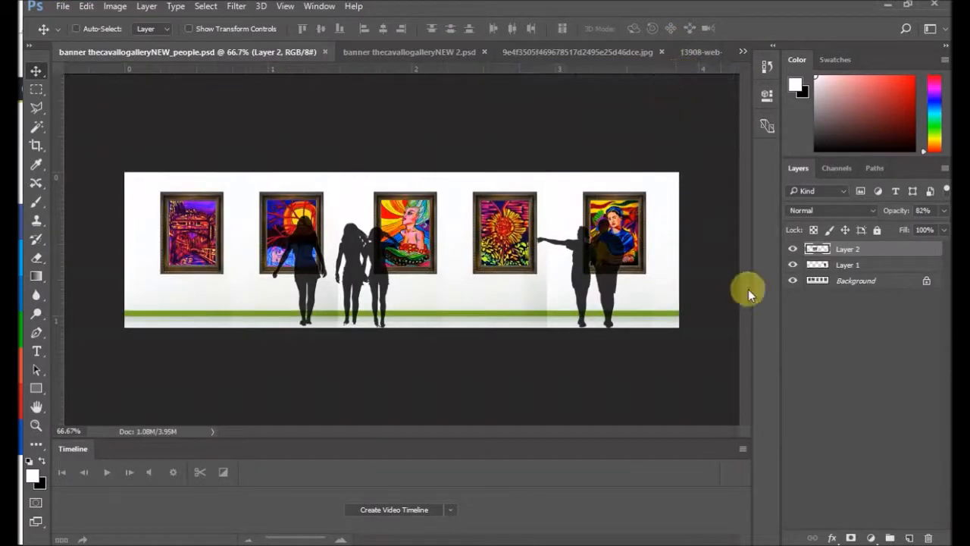
left_click(872, 264)
mouse_move(576, 245)
left_mouse_down()
mouse_move(573, 237)
mouse_move(549, 241)
mouse_move(557, 245)
left_mouse_up()
left_click_drag(334, 266, 357, 276)
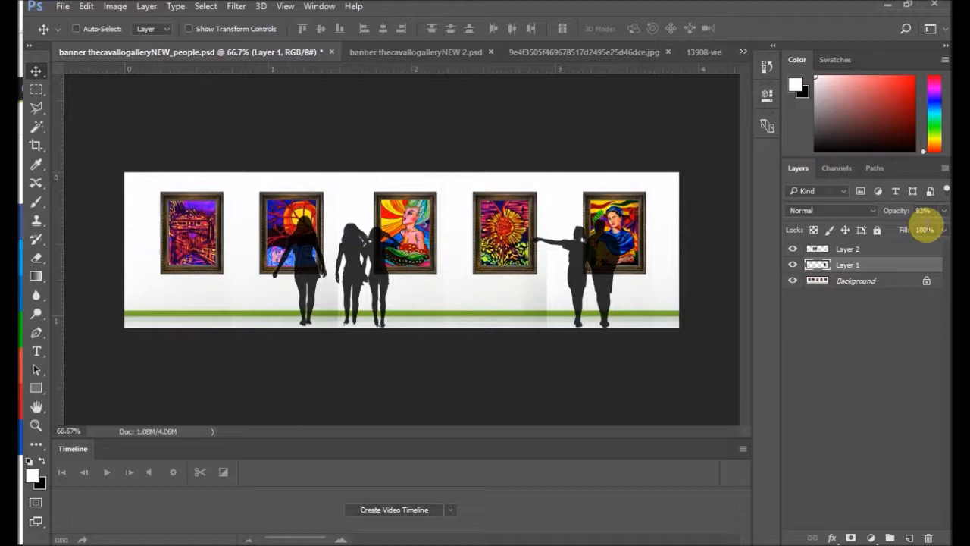
mouse_move(584, 277)
left_mouse_down()
mouse_move(552, 274)
mouse_move(619, 278)
mouse_move(573, 248)
mouse_move(535, 275)
mouse_move(569, 278)
mouse_move(577, 293)
left_mouse_up()
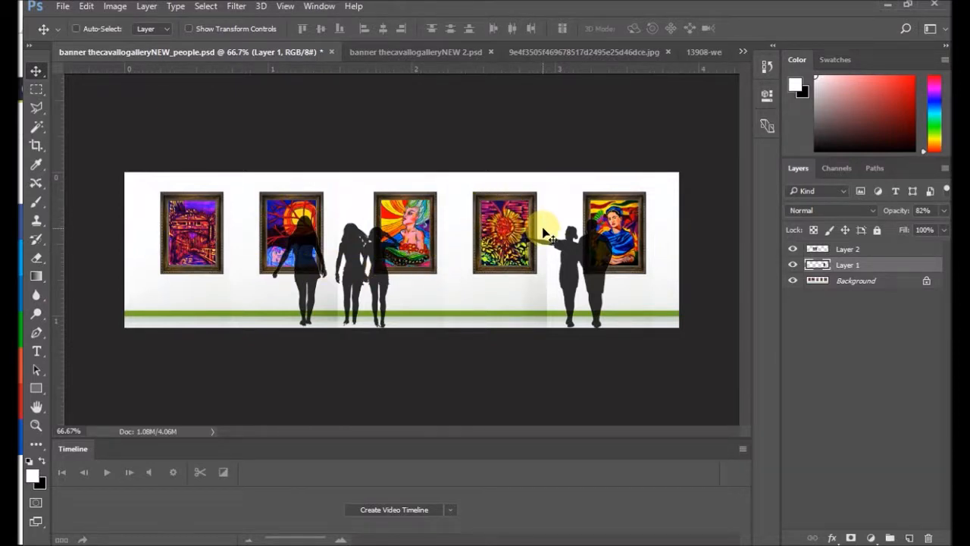
Step: Close the three-women and pointing-couple silhouette images without saving their changes
left_click(742, 51)
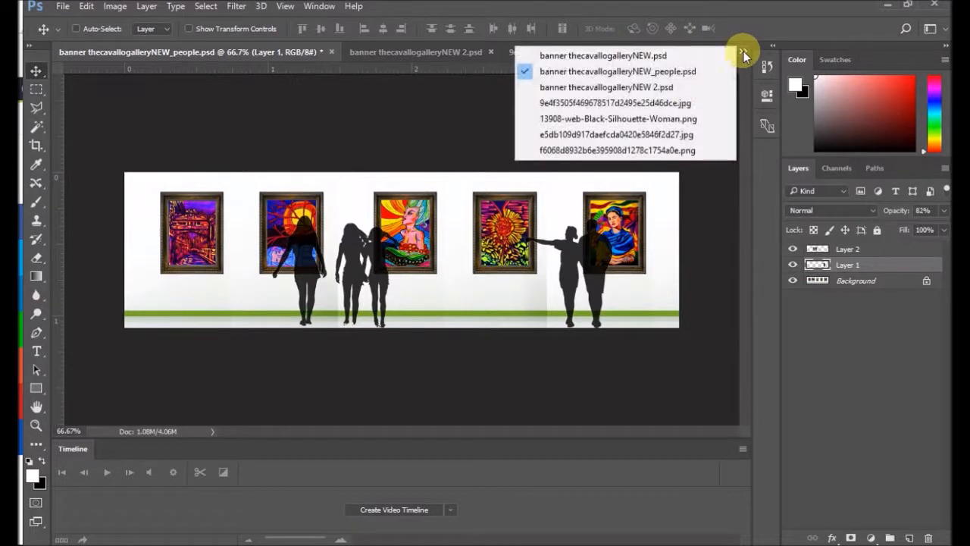
left_click(639, 152)
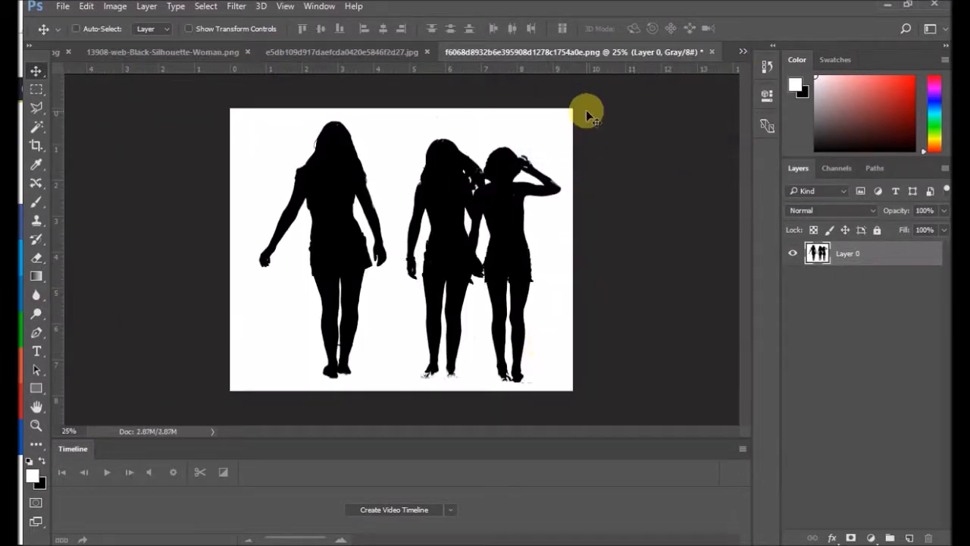
left_click(714, 52)
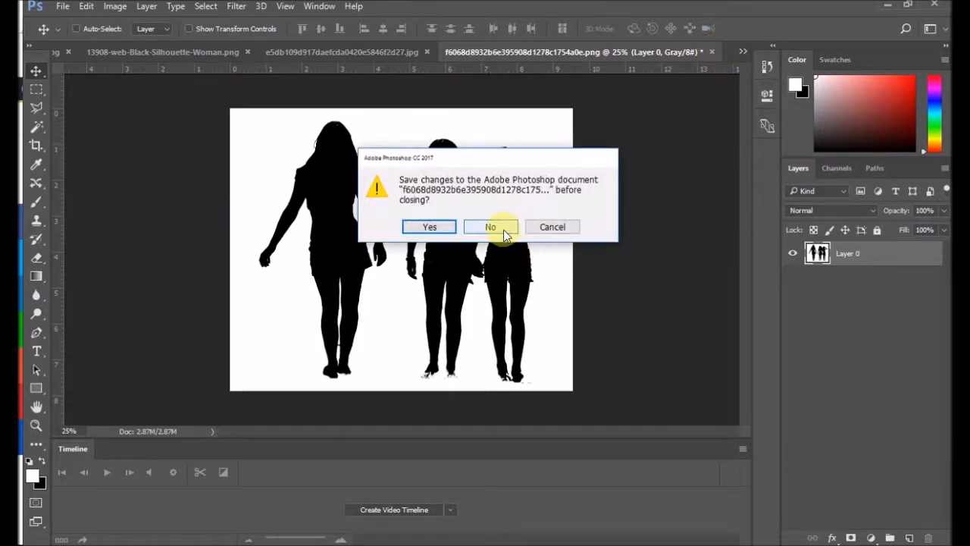
left_click(502, 226)
left_click(739, 52)
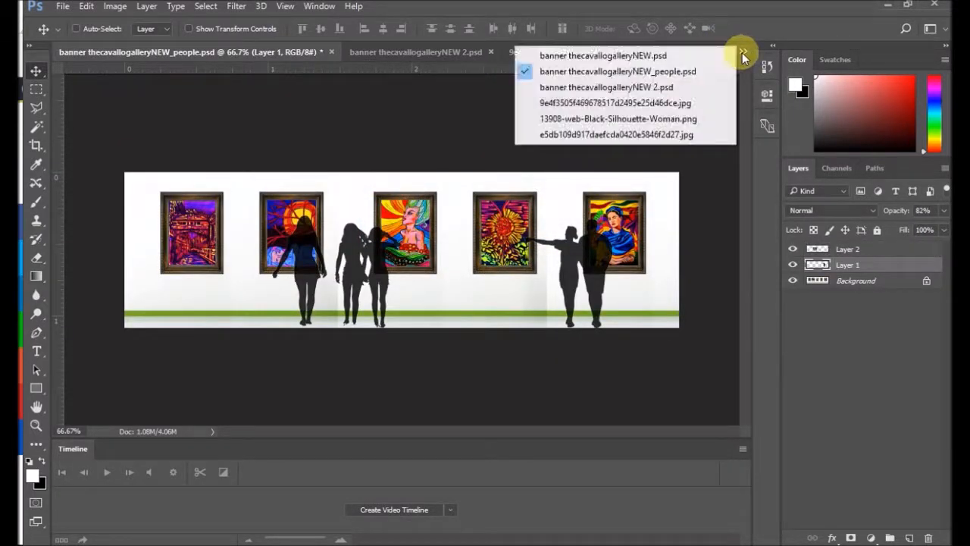
left_click(667, 133)
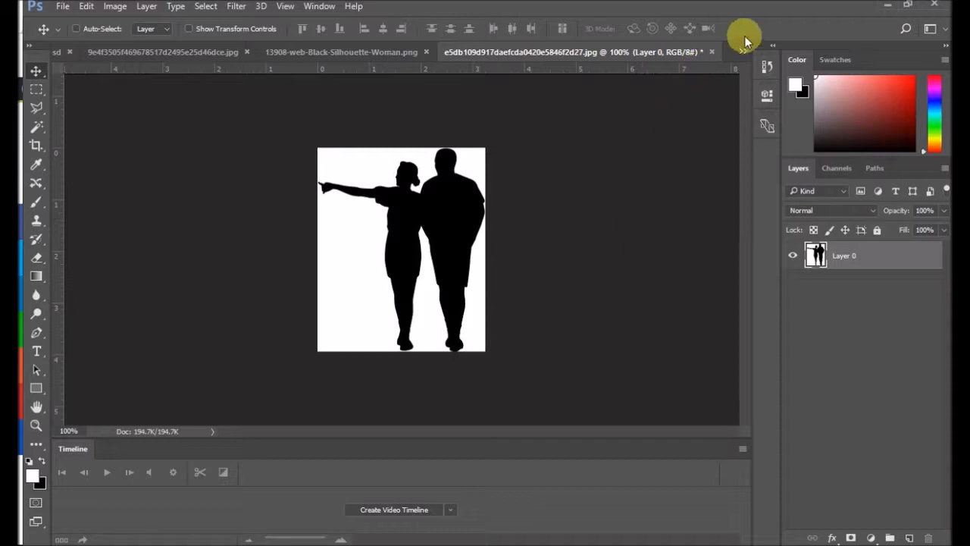
left_click(714, 52)
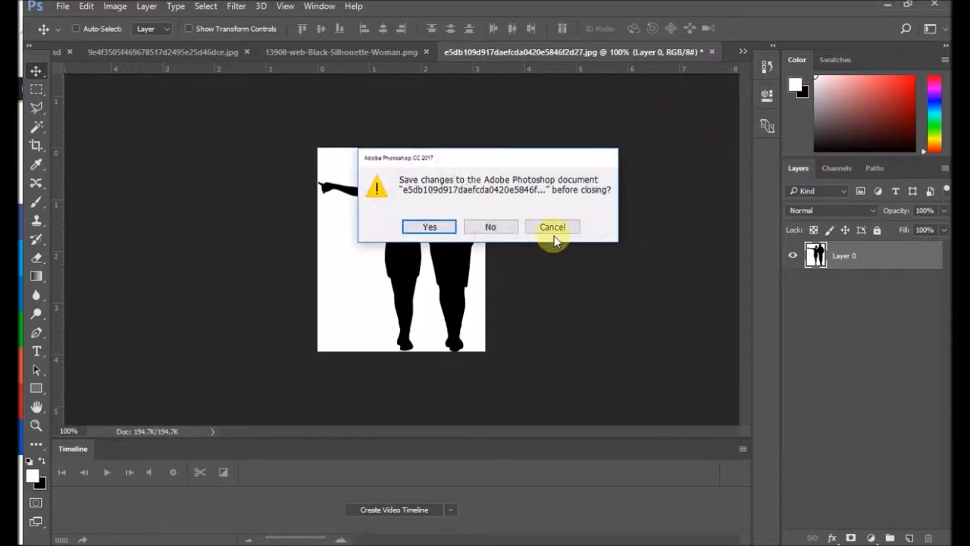
left_click(497, 225)
Step: Float 13908-web-Black-Silhouette-Woman.png in its own window over the people banner, zoom in and widen the window
left_click(742, 51)
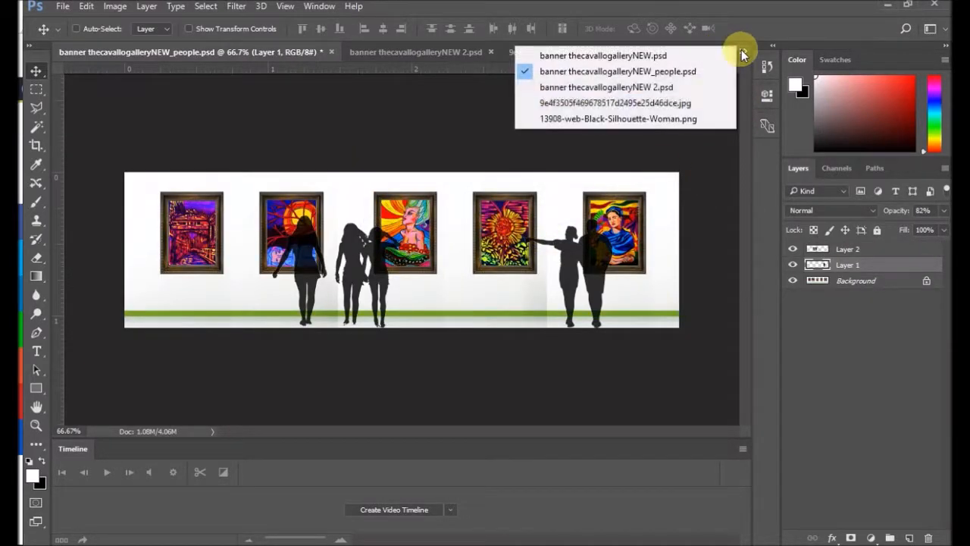
left_click(664, 120)
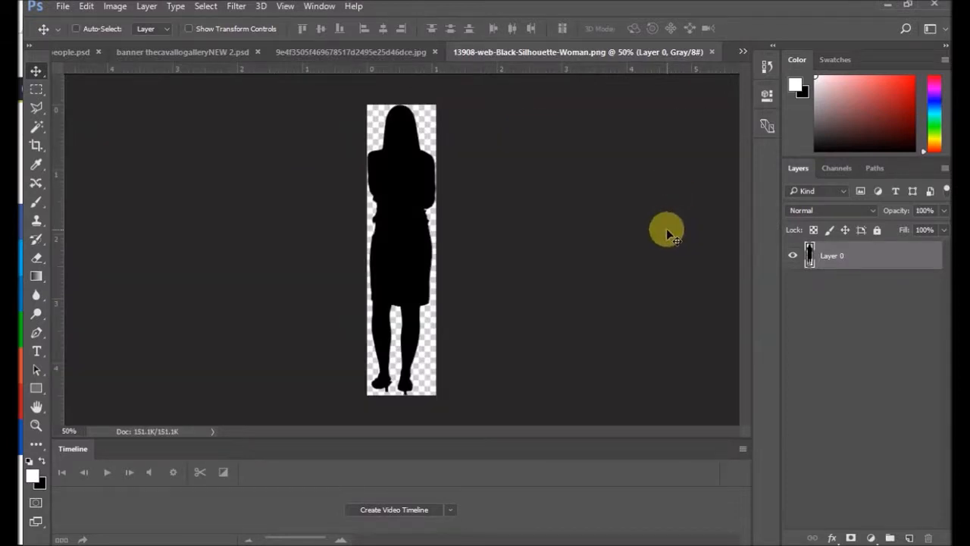
left_click_drag(566, 50, 580, 125)
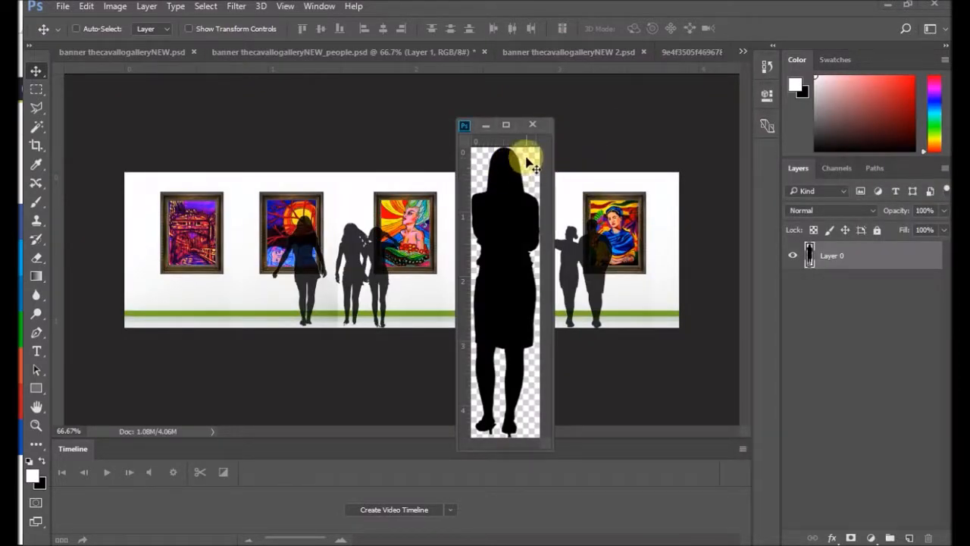
scroll(532, 176, "up", 7)
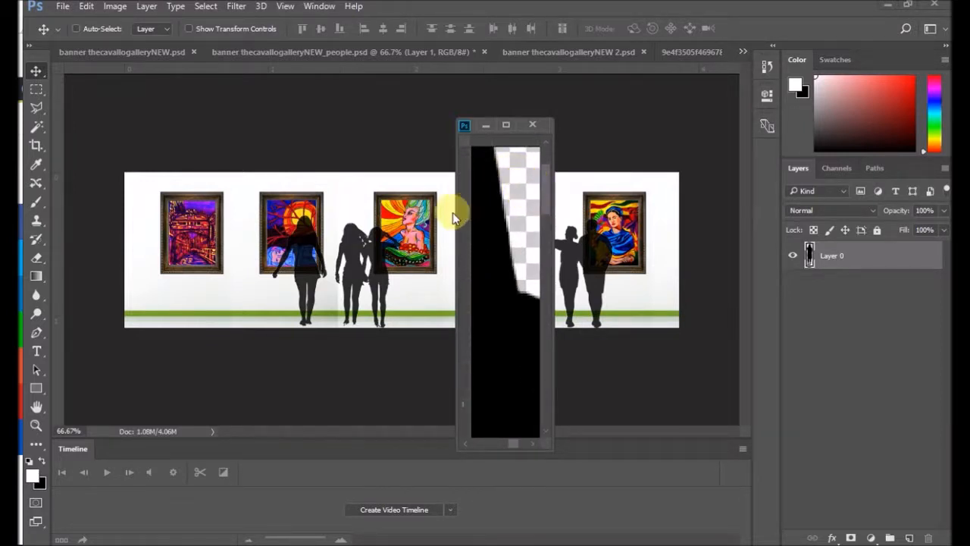
left_click_drag(457, 215, 210, 205)
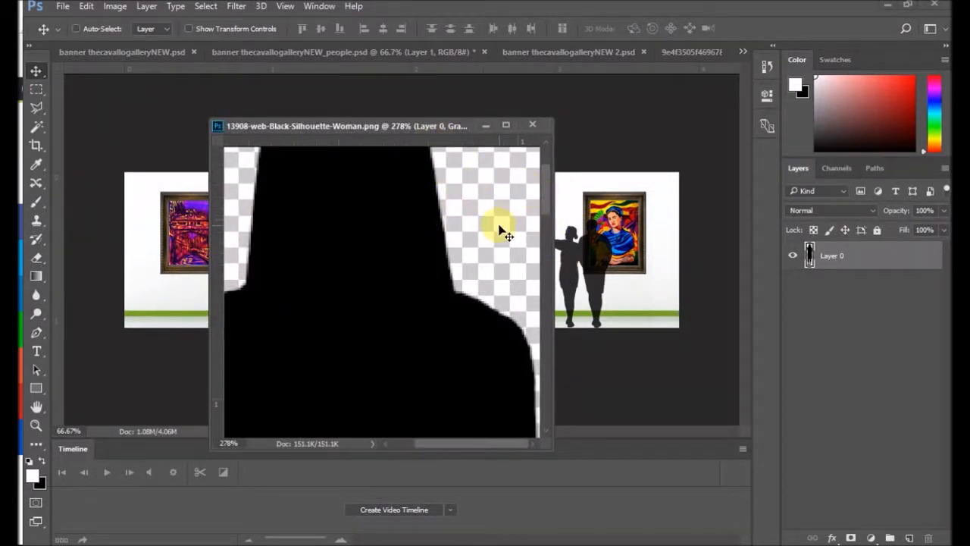
mouse_move(398, 214)
left_mouse_down()
mouse_move(362, 219)
mouse_move(404, 228)
left_mouse_up()
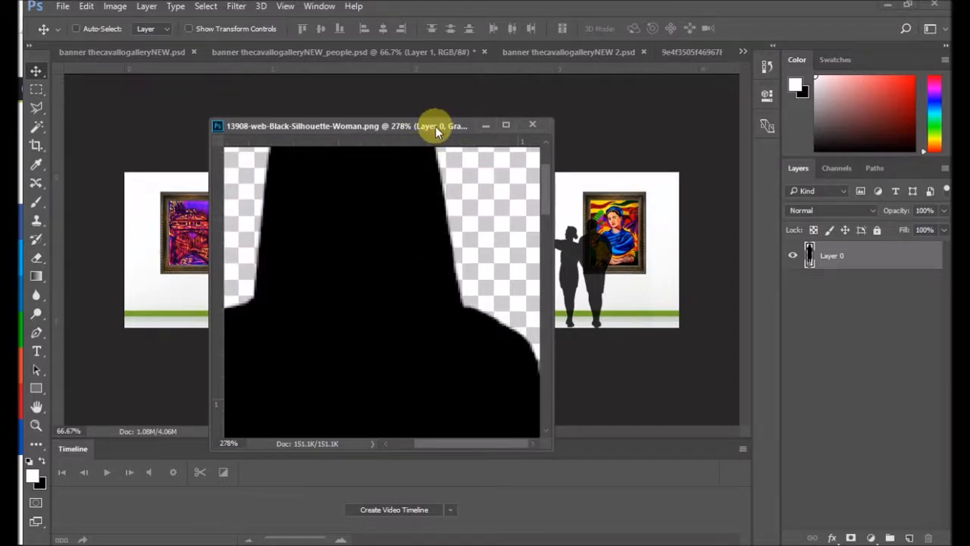
Step: Set the floating silhouette window aside and copy the woman into the people banner over the first painting
left_click_drag(437, 126, 856, 44)
left_click_drag(797, 174, 560, 199)
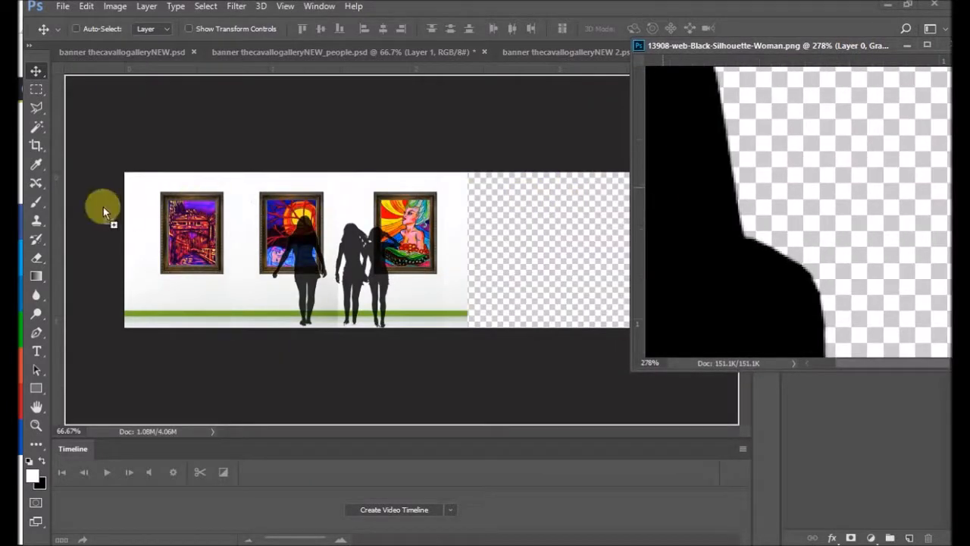
mouse_move(185, 235)
left_mouse_down()
mouse_move(210, 243)
mouse_move(207, 219)
mouse_move(201, 239)
left_mouse_up()
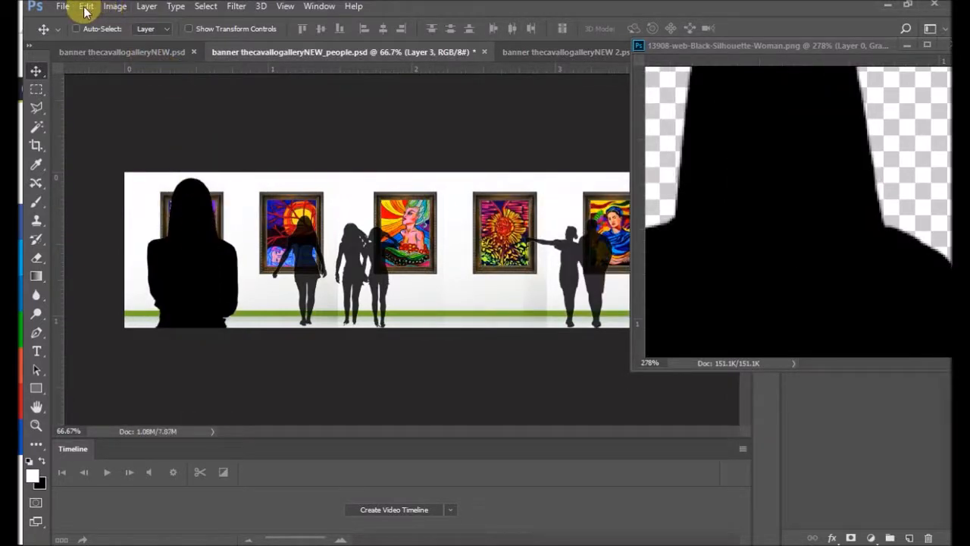
Step: Scale the woman silhouette to about 35.6% width and 29.1% height, standing on the floor at the first painting's left edge
left_click(85, 7)
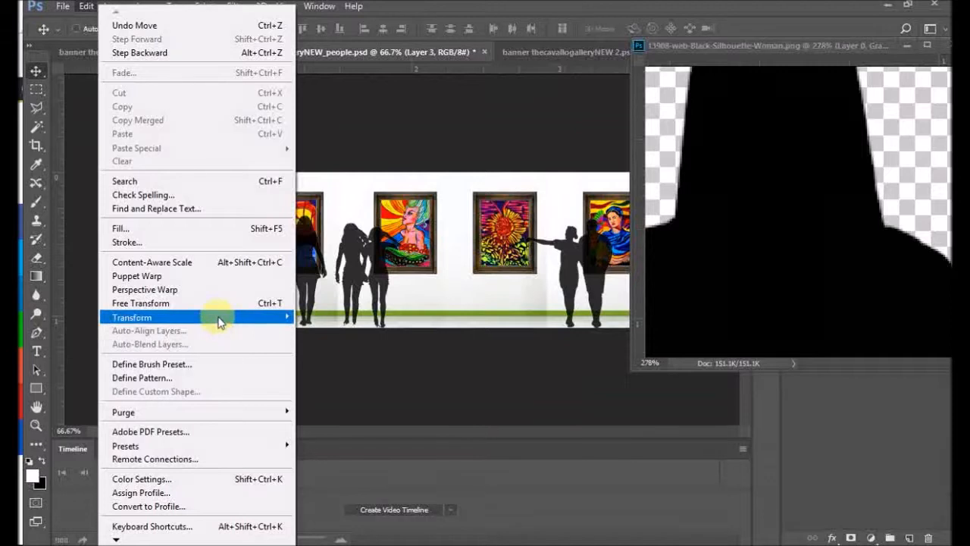
mouse_move(217, 319)
left_click(341, 337)
mouse_move(239, 175)
left_mouse_down()
mouse_move(223, 210)
mouse_move(195, 359)
left_mouse_up()
mouse_move(167, 397)
left_mouse_down()
mouse_move(199, 178)
mouse_move(192, 224)
left_mouse_up()
left_click_drag(218, 183, 203, 240)
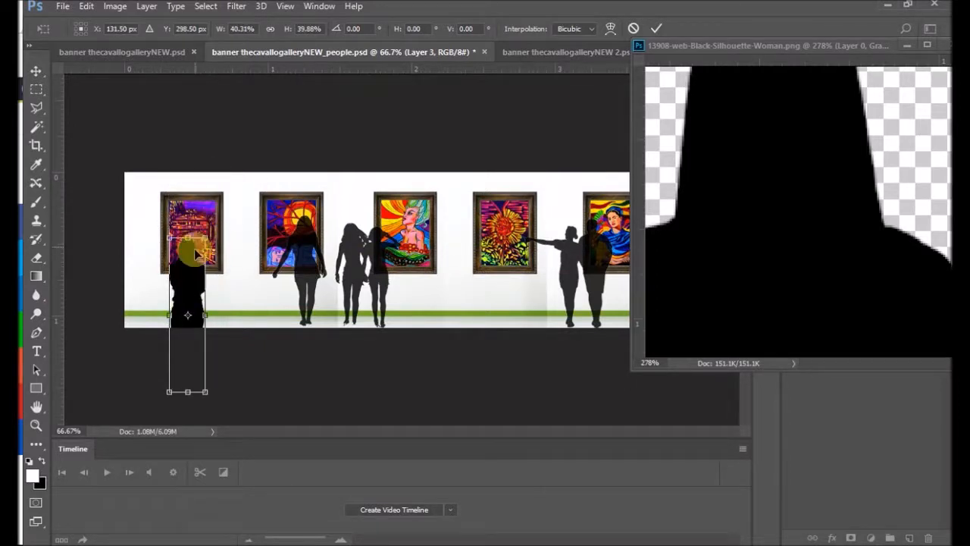
mouse_move(189, 277)
left_mouse_down()
mouse_move(187, 201)
mouse_move(168, 220)
left_mouse_up()
left_click_drag(179, 173, 195, 221)
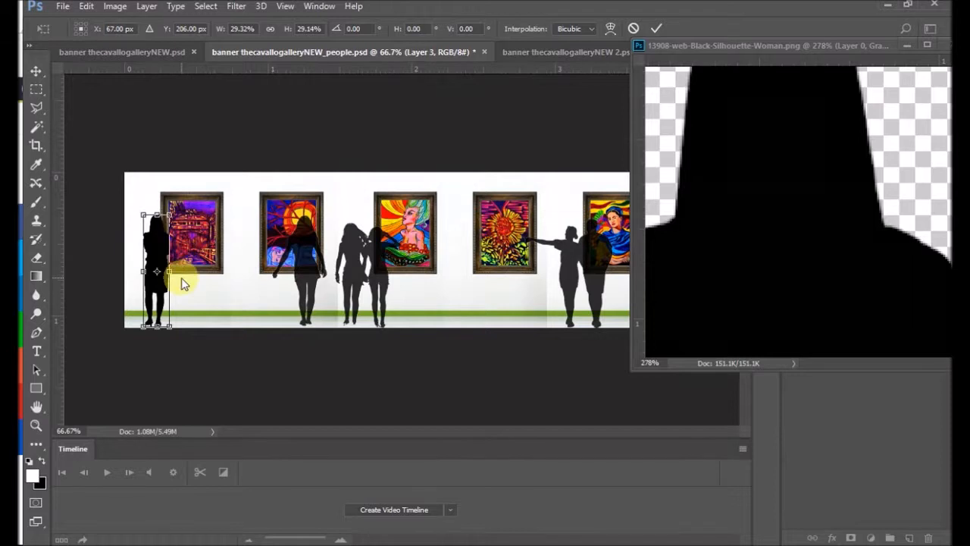
mouse_move(170, 271)
left_mouse_down()
mouse_move(187, 272)
mouse_move(176, 271)
left_mouse_up()
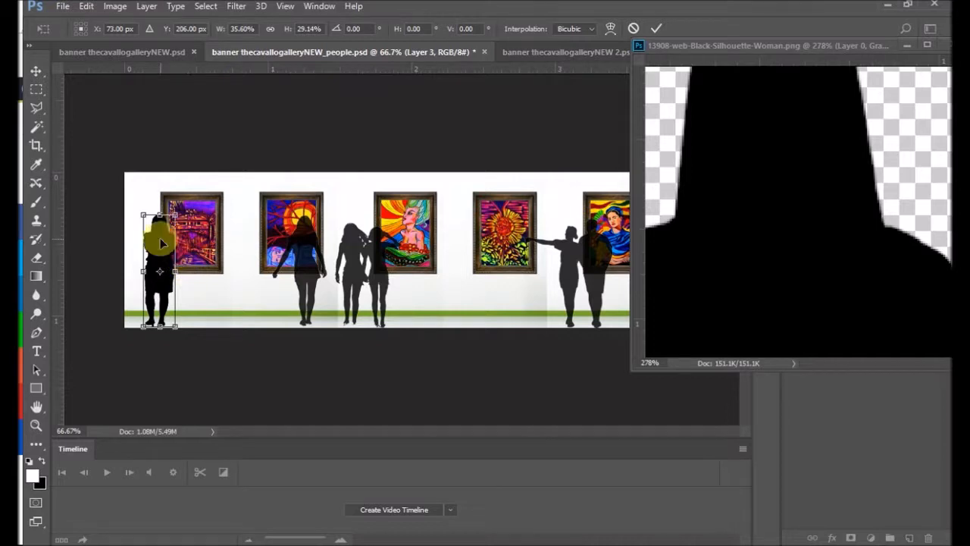
key("Return")
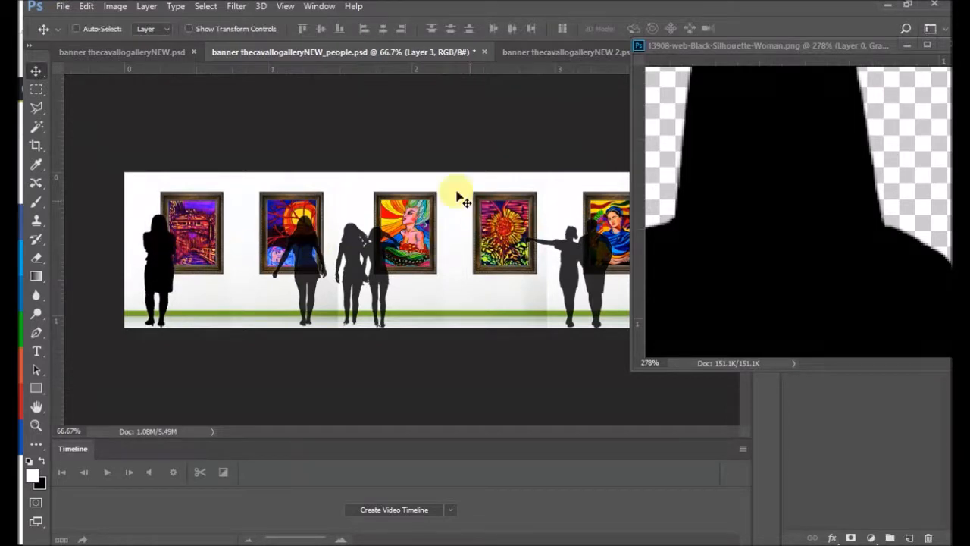
Step: Uncover the layer controls and set the new woman silhouette's layer opacity to 82% in the people banner
left_click_drag(795, 48, 584, 199)
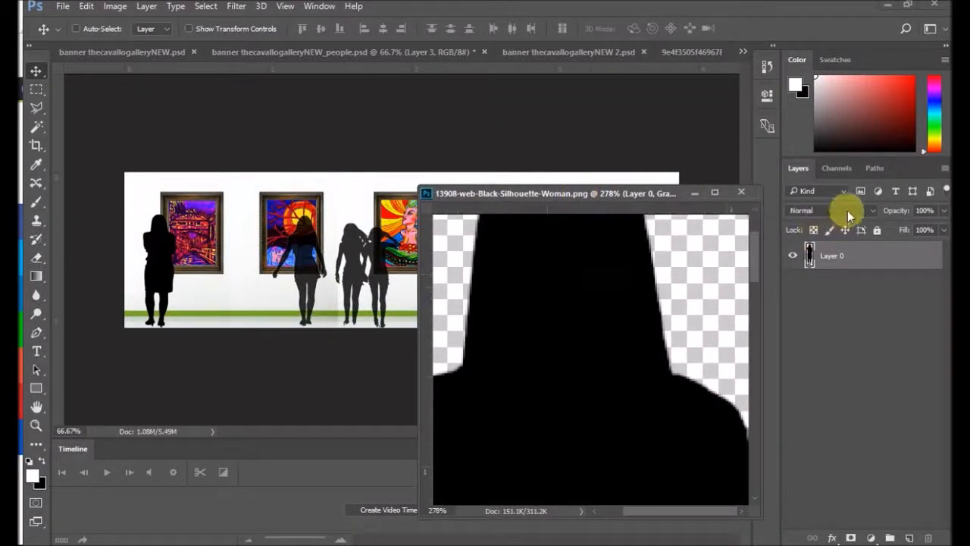
left_click(244, 250)
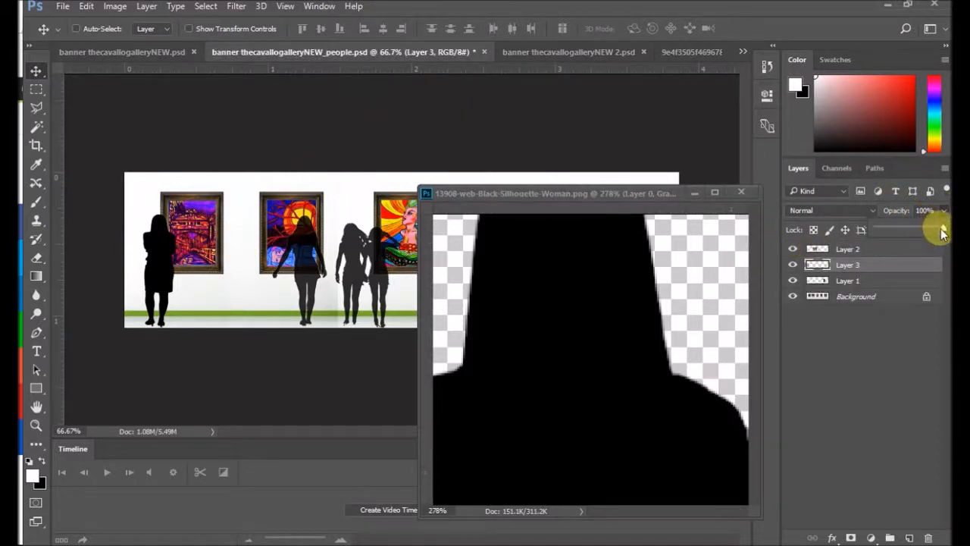
left_click_drag(932, 212, 854, 206)
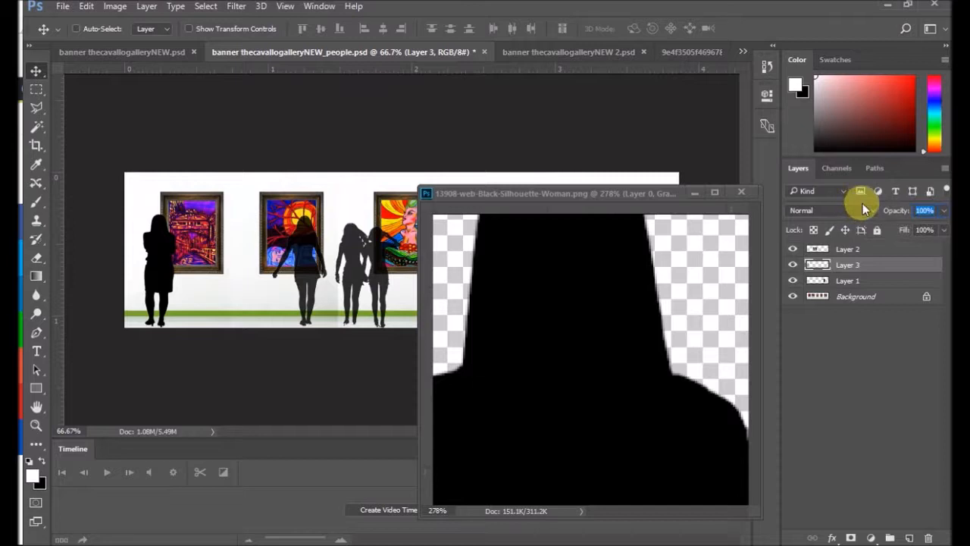
type("82")
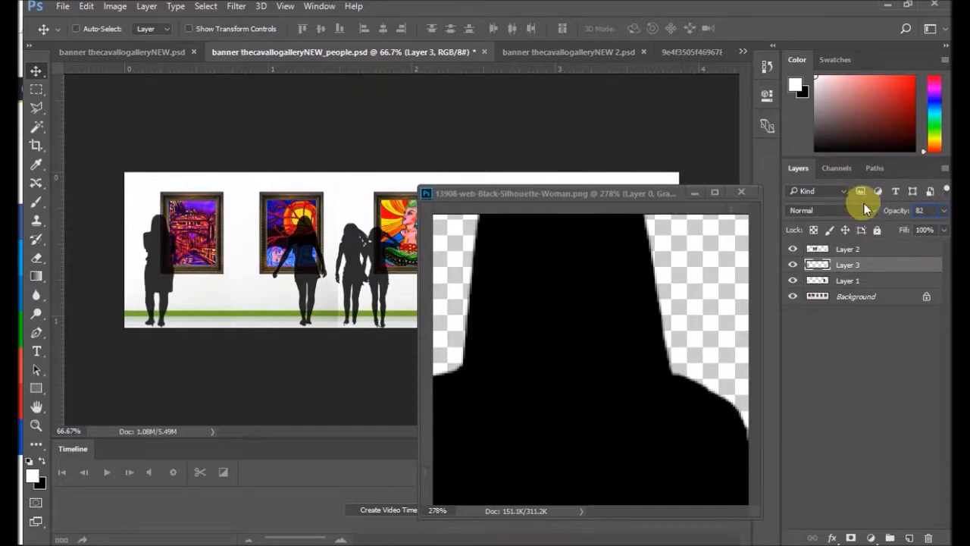
key("Return")
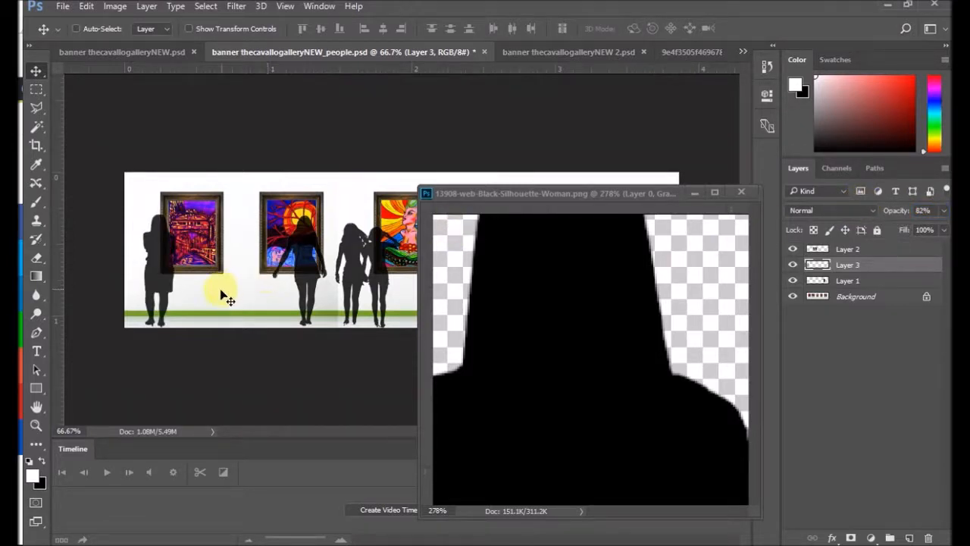
Step: Move the woman silhouette between the third and fourth paintings, shifting the floating image window clear of the banner
left_click_drag(162, 286, 413, 283)
left_click_drag(545, 195, 664, 198)
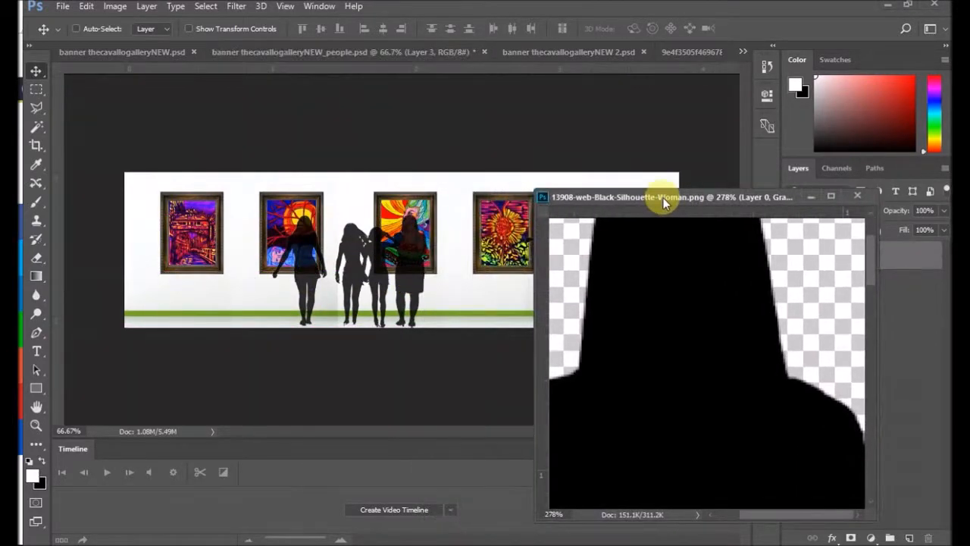
mouse_move(398, 275)
left_mouse_down()
mouse_move(437, 275)
mouse_move(309, 276)
mouse_move(480, 278)
mouse_move(457, 276)
left_mouse_up()
left_click_drag(777, 194, 545, 337)
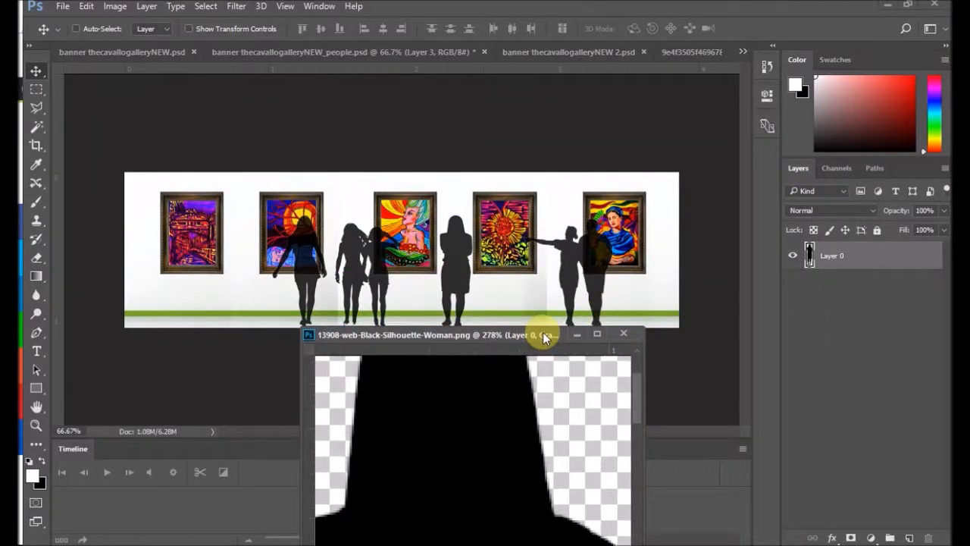
left_click(603, 266)
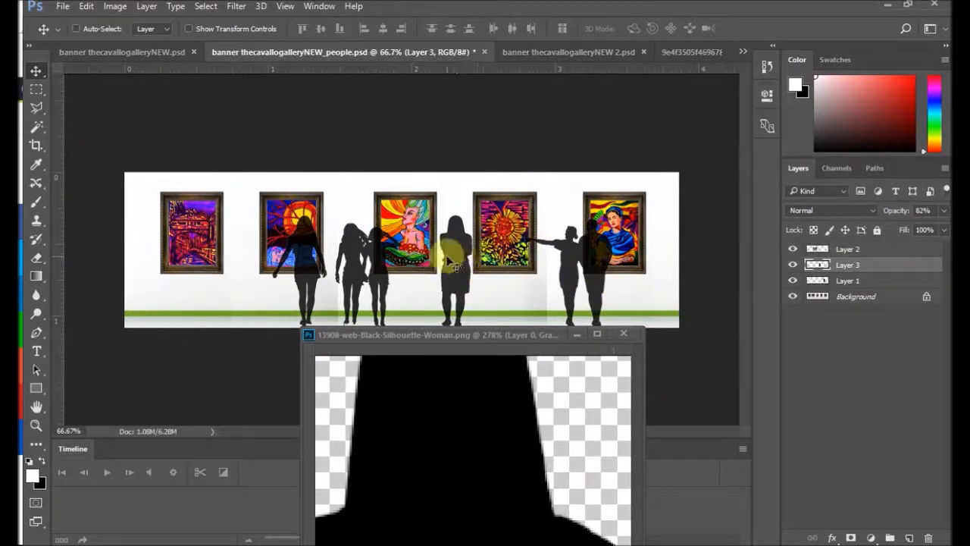
Step: Scale the woman silhouette between the third and fourth paintings to about 85.3% width and 97.5% height
left_click(85, 6)
mouse_move(216, 318)
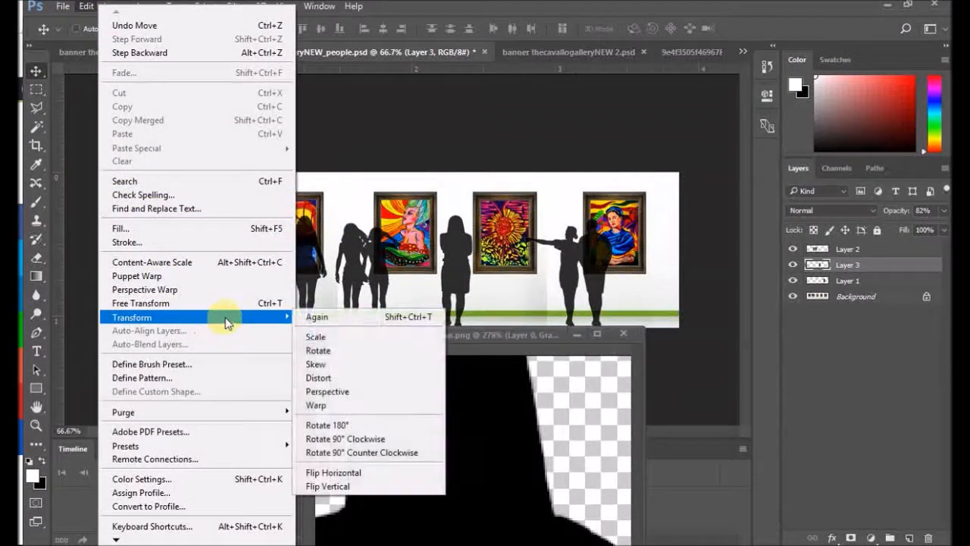
left_click(360, 337)
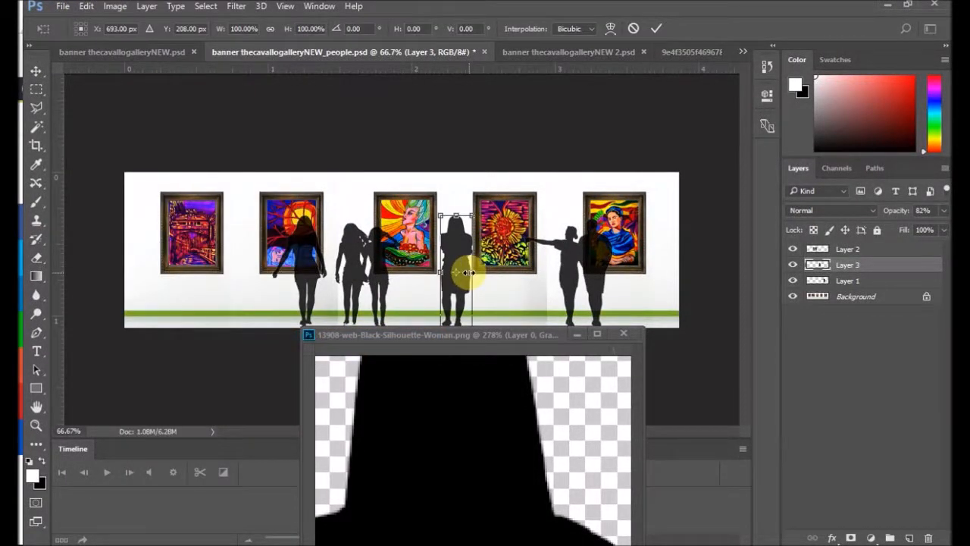
left_click_drag(468, 271, 464, 273)
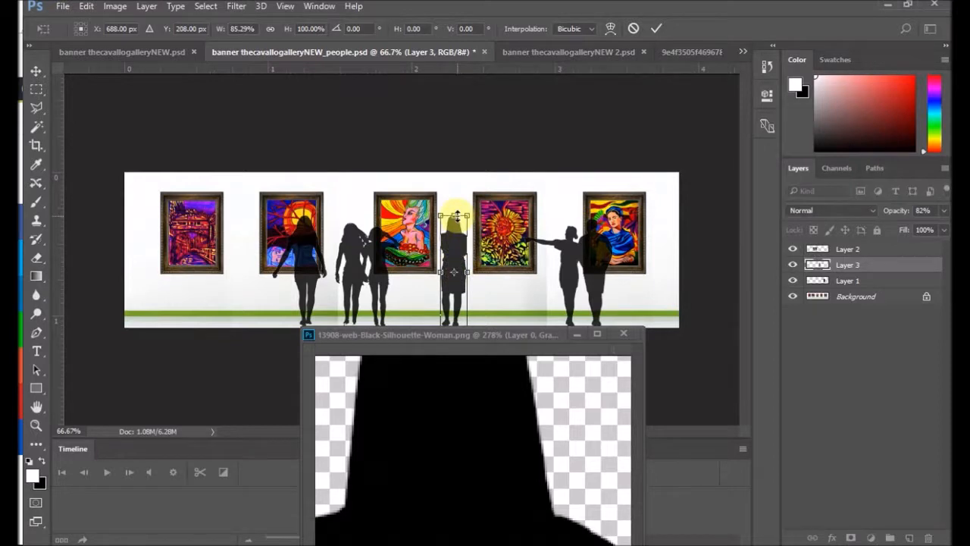
left_click_drag(457, 215, 455, 219)
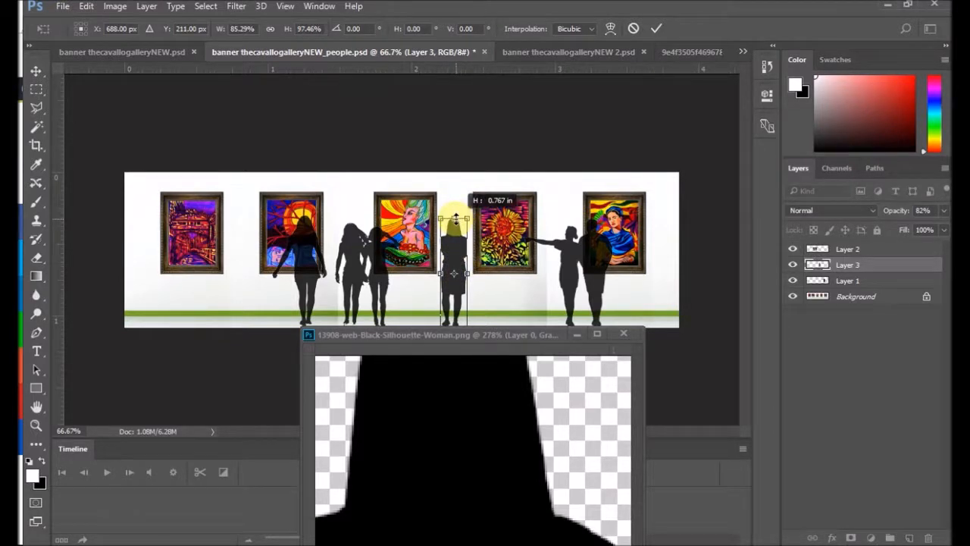
double_click(454, 241)
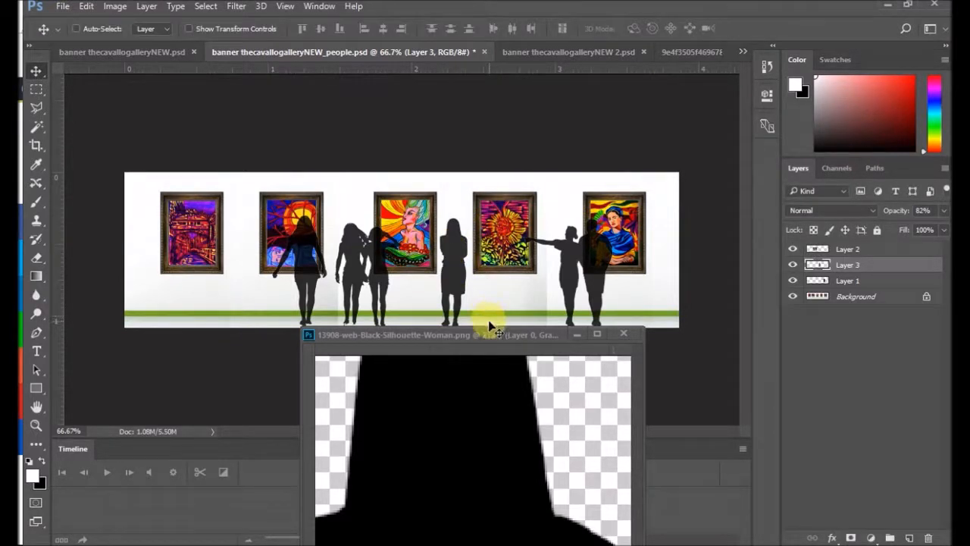
Step: Select the black figure in 13908-web-Black-Silhouette-Woman.png with the Magic Wand, delete it and clear the selection
left_click_drag(502, 334, 678, 212)
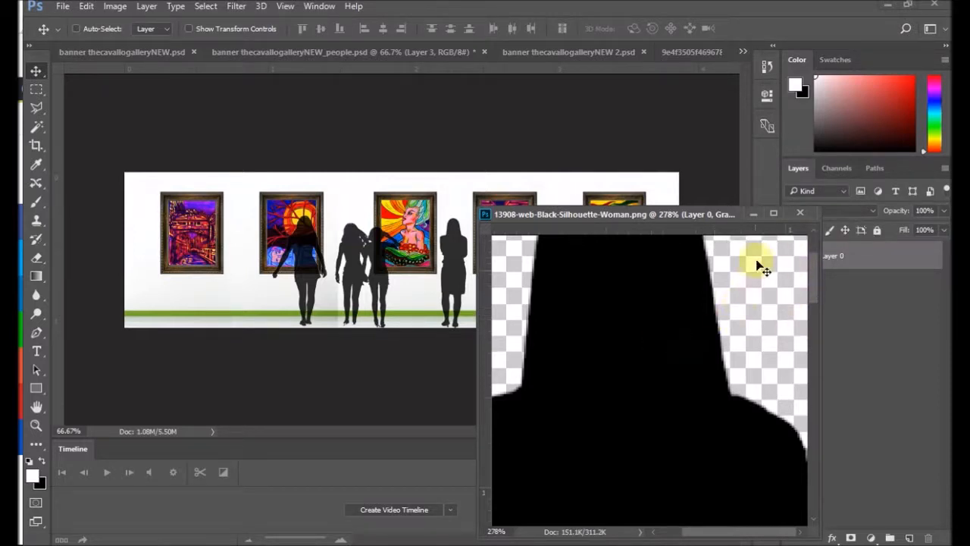
left_click_drag(684, 218, 526, 146)
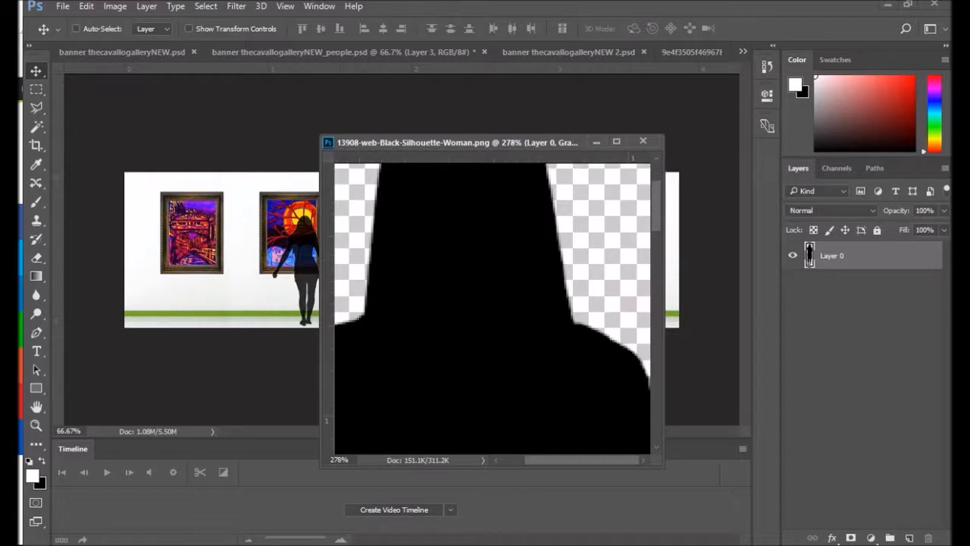
left_click(37, 127)
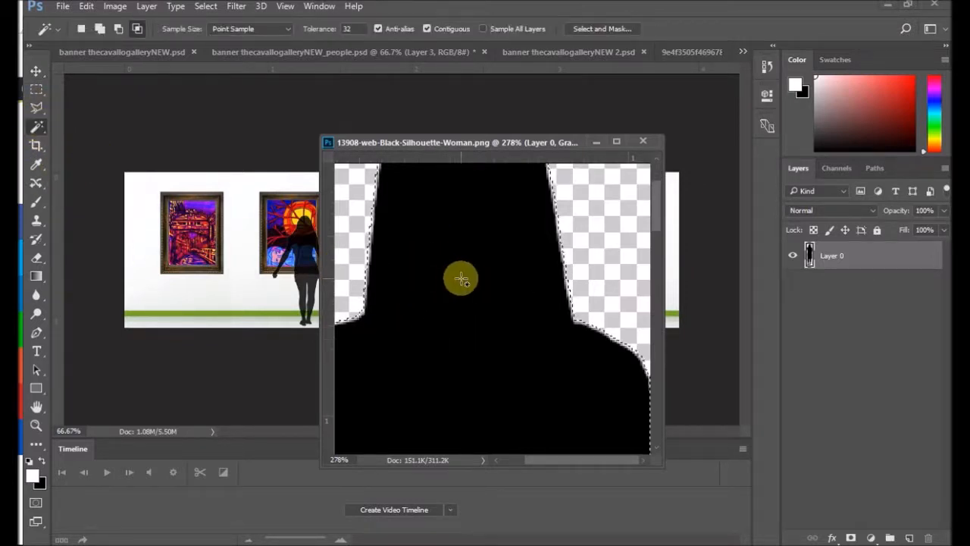
key("Delete")
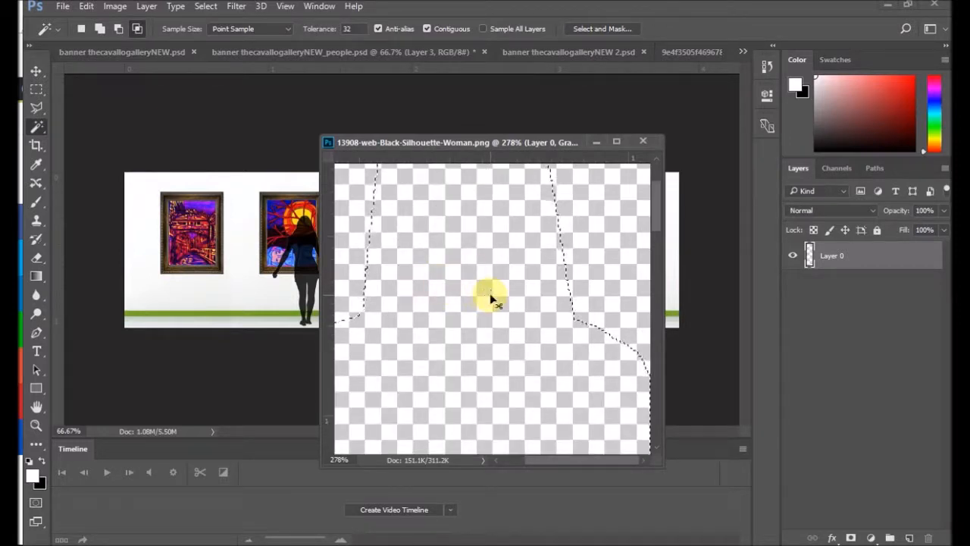
key("ctrl+d")
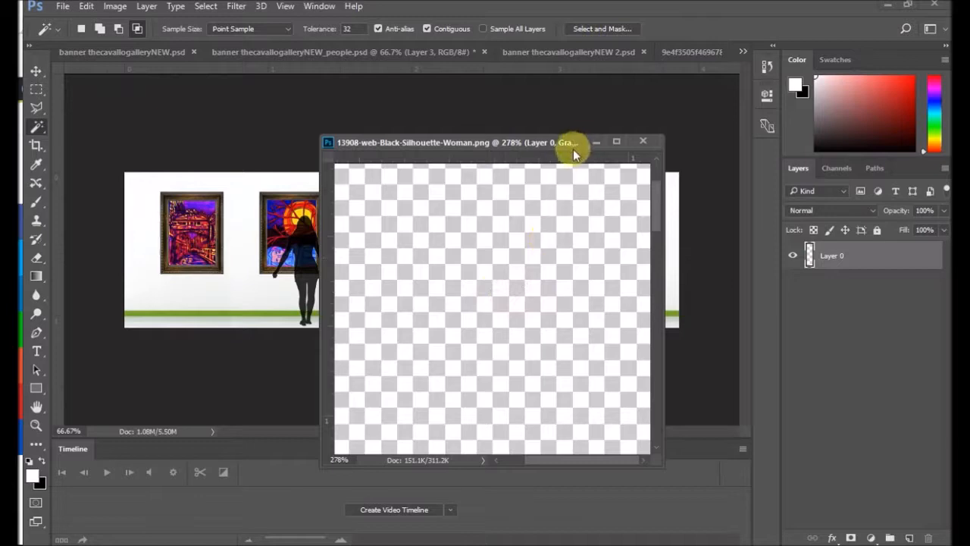
Step: Inspect the emptied silhouette canvas full screen and check its pixel dimensions without resizing it
left_click(617, 142)
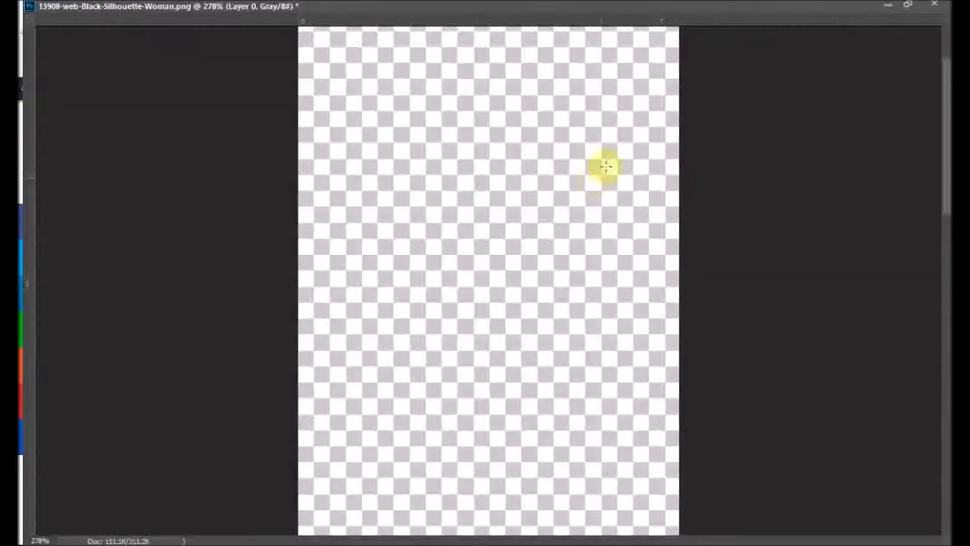
left_click(909, 7)
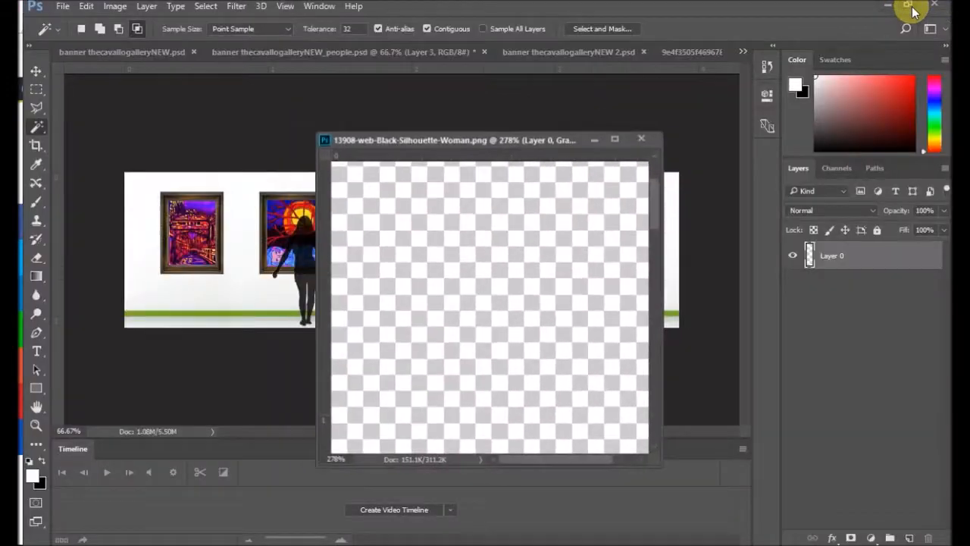
left_click_drag(416, 139, 513, 128)
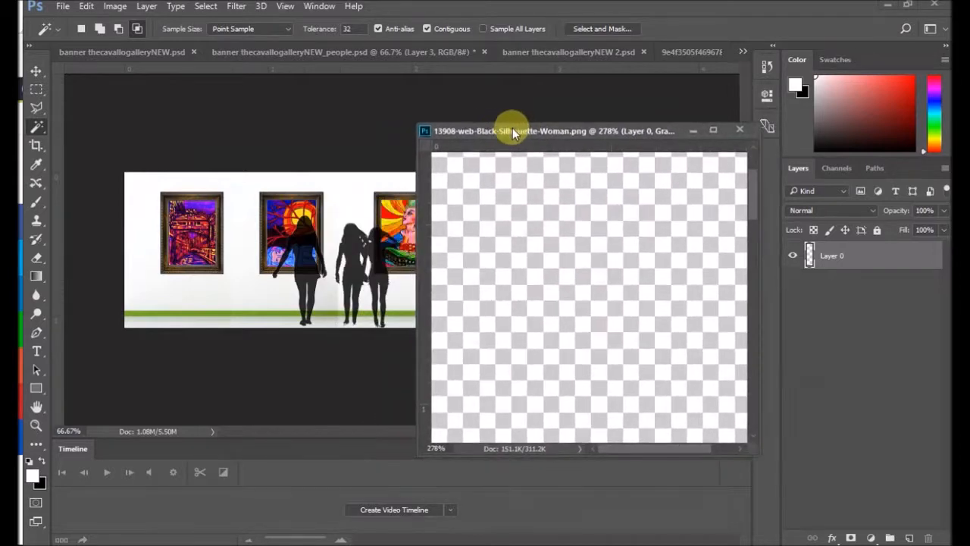
left_click(116, 6)
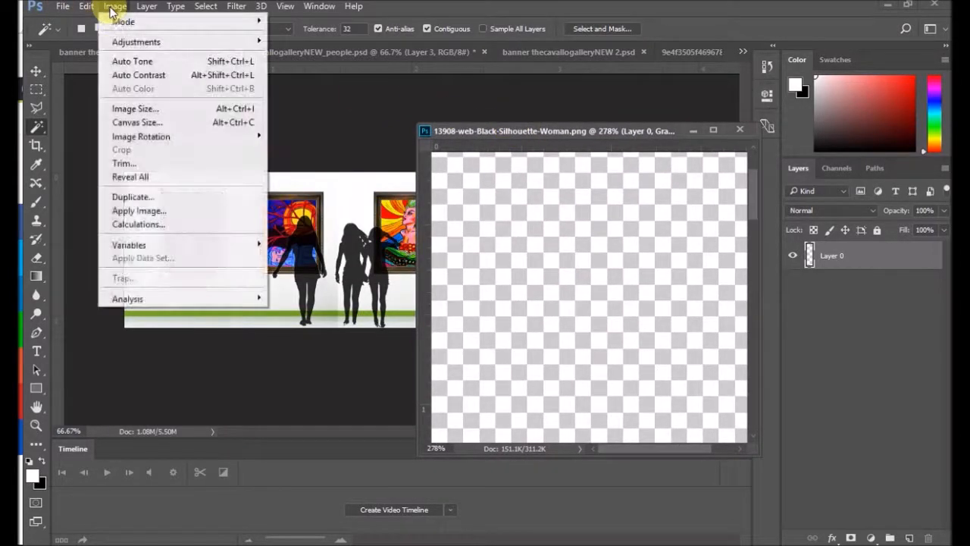
left_click(158, 109)
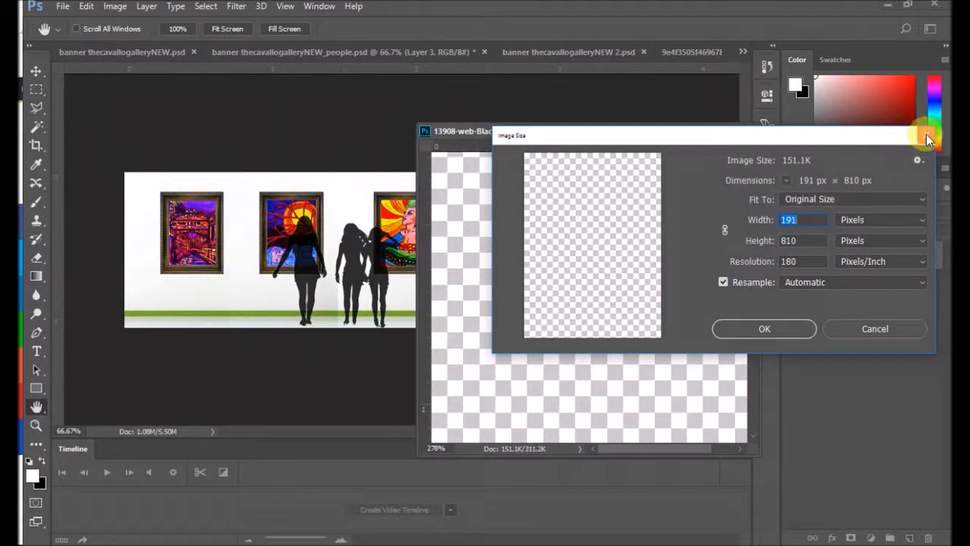
left_click(927, 139)
key("w")
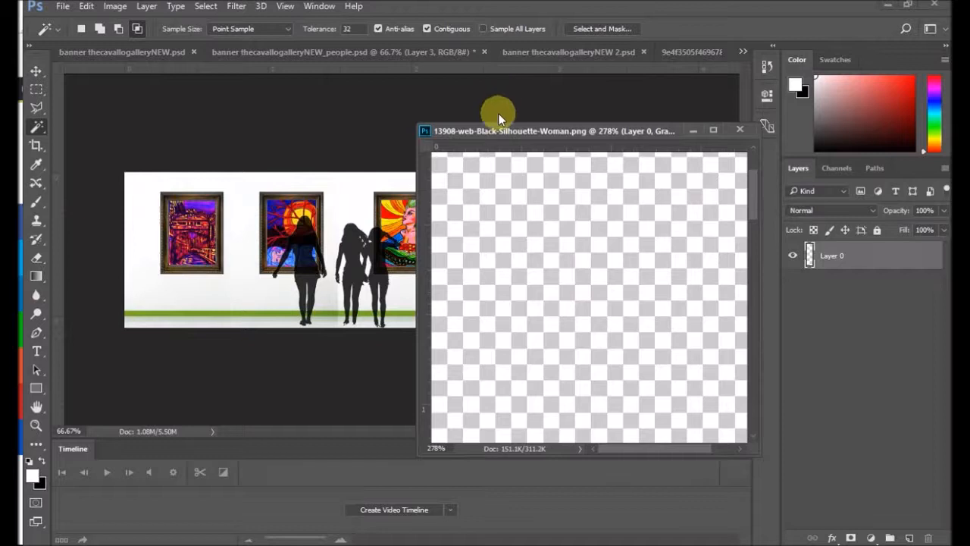
Step: Copy the scaled woman silhouette from the people banner into the emptied 13908-web-Black-Silhouette-Woman.png
left_click_drag(497, 132, 593, 122)
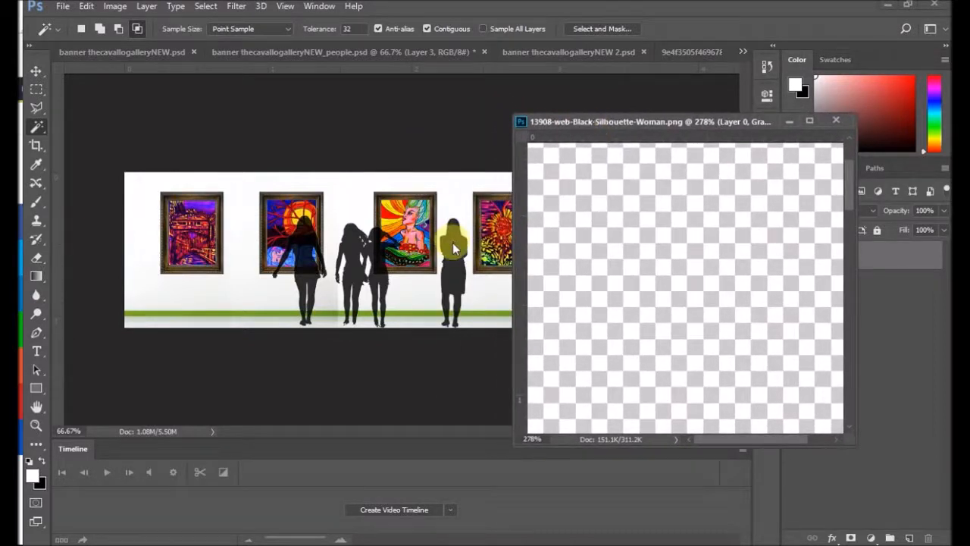
left_click(342, 51)
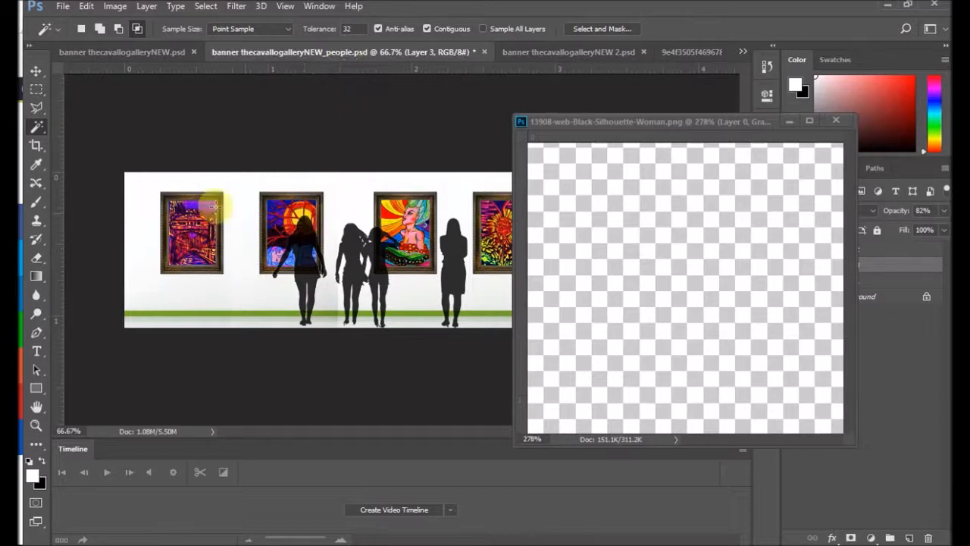
left_click(35, 70)
mouse_move(370, 275)
left_mouse_down()
mouse_move(383, 275)
mouse_move(372, 269)
left_mouse_up()
left_click_drag(449, 286, 687, 308)
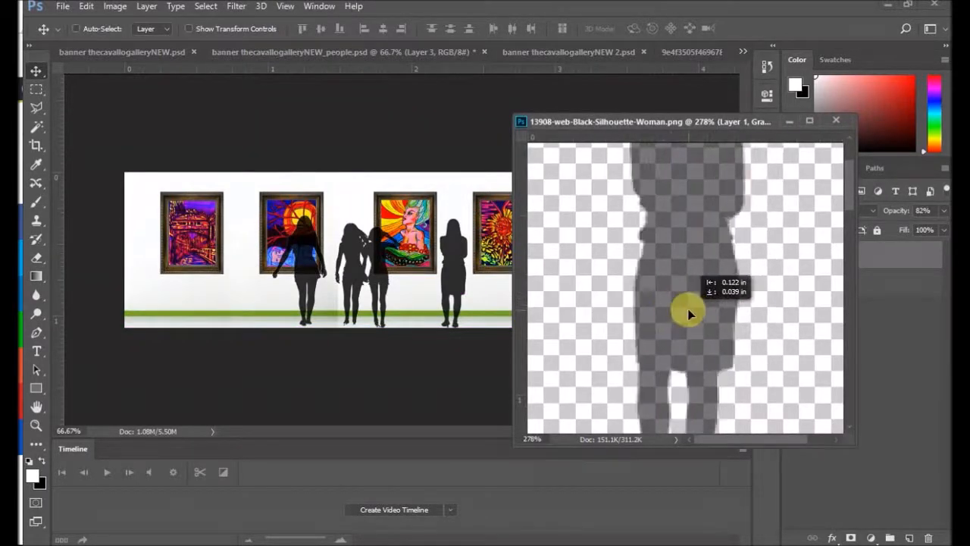
Step: Examine the pasted woman silhouette against the full height of its canvas, including in a maximized view
scroll(716, 296, "down", 1)
scroll(717, 298, "down", 5)
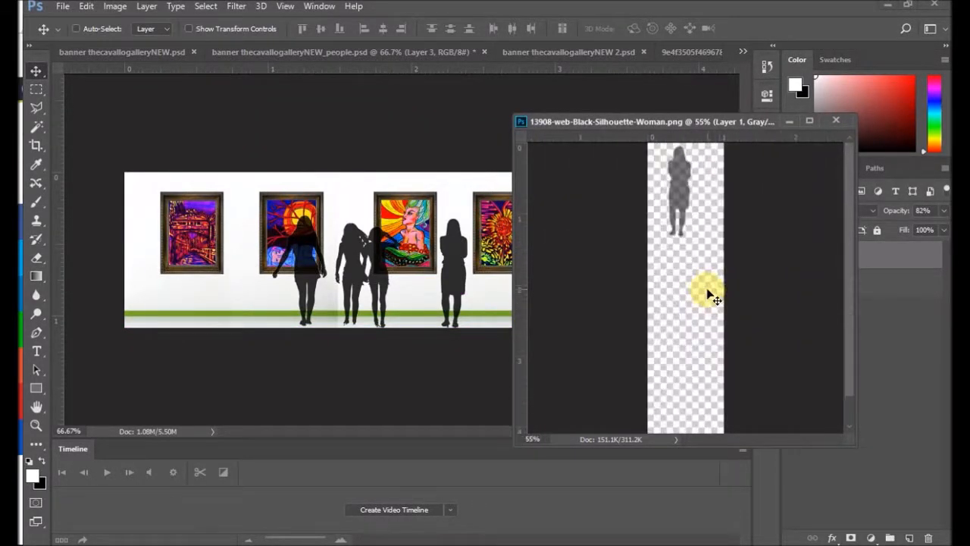
scroll(706, 274, "up", 3)
scroll(699, 243, "down", 2)
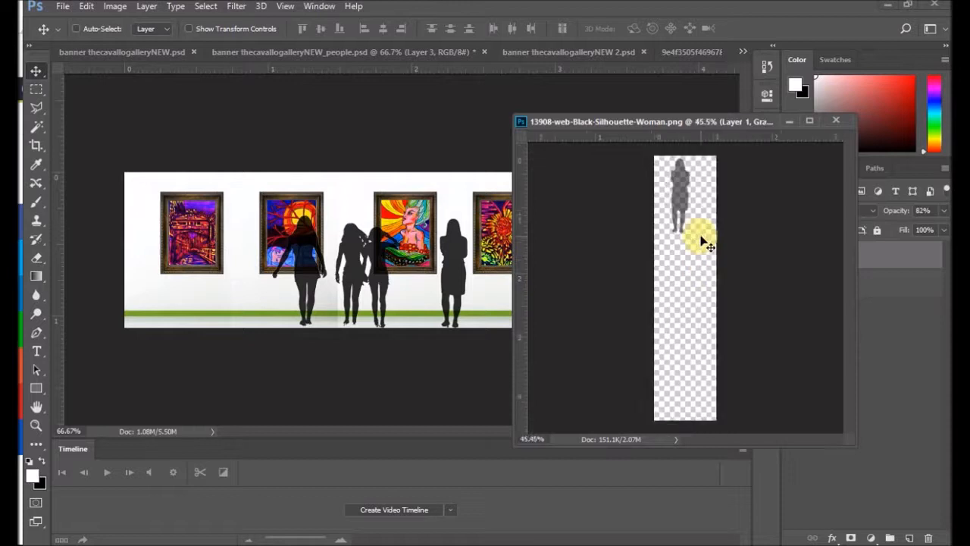
scroll(701, 240, "up", 3)
scroll(702, 238, "down", 1)
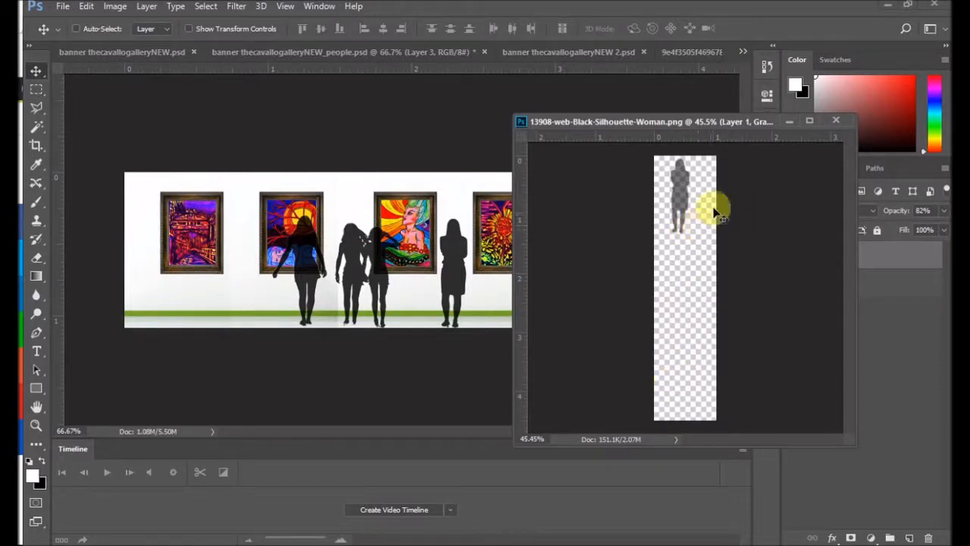
left_click(810, 122)
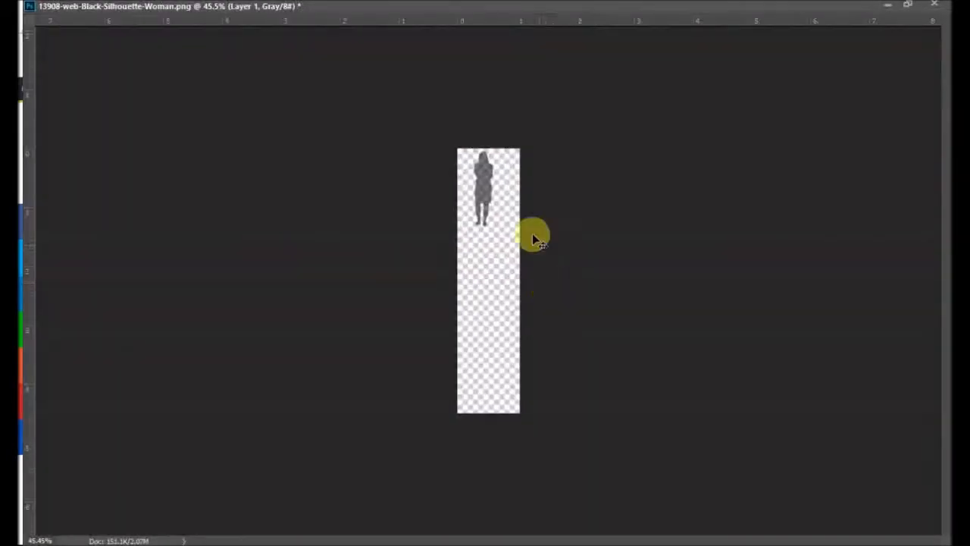
left_click(911, 6)
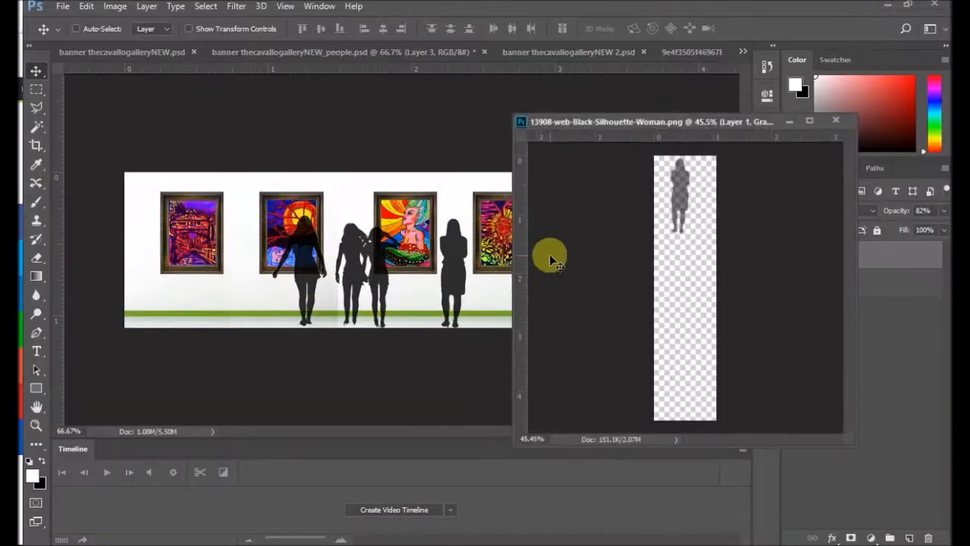
Step: Start cropping 13908-web-Black-Silhouette-Woman.png, trimming most of the empty canvas below the woman's feet
left_click_drag(636, 122, 383, 124)
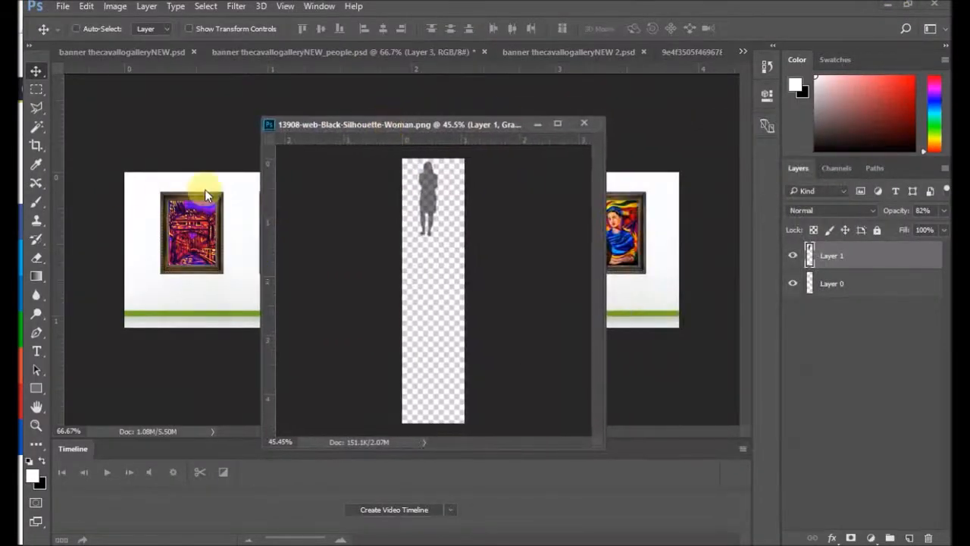
left_click(35, 145)
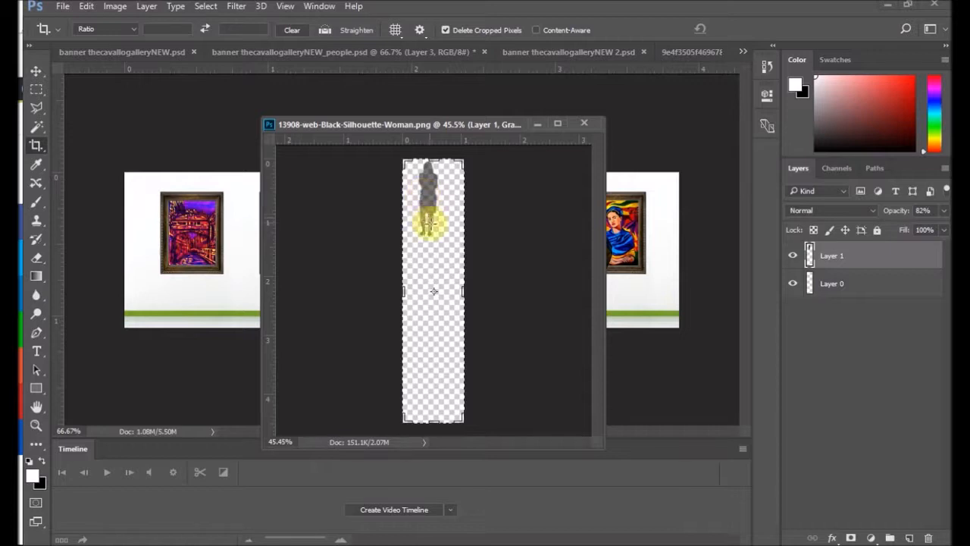
left_click_drag(433, 421, 433, 335)
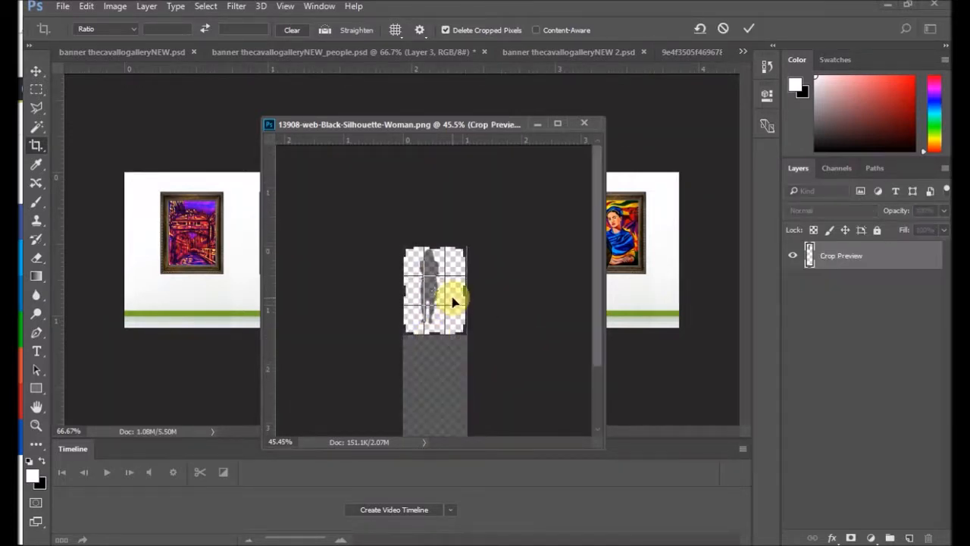
left_click_drag(467, 290, 472, 288)
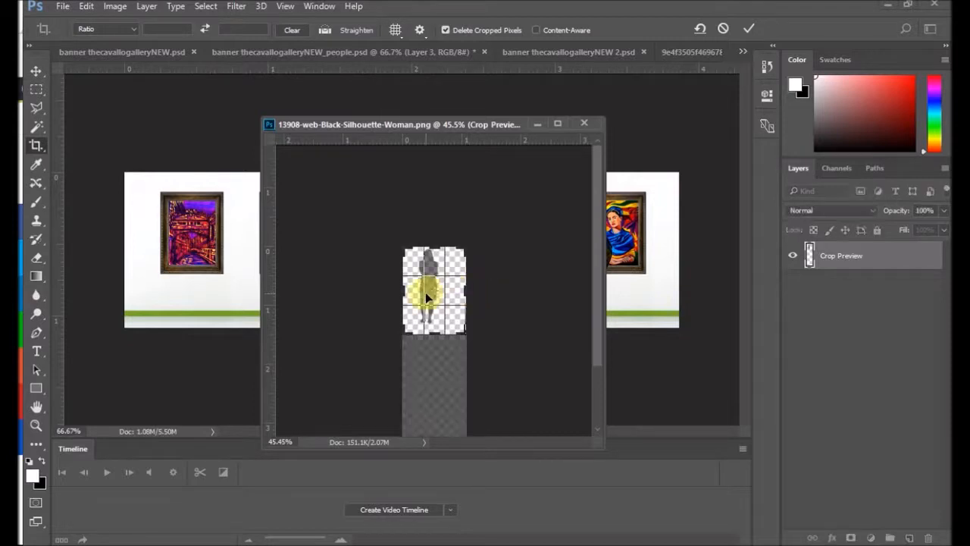
left_click_drag(409, 292, 404, 289)
left_click_drag(433, 331, 435, 328)
Step: Tighten the upper and lower crop edges to the top of the woman's head and the tips of her heels
scroll(437, 257, "up", 8)
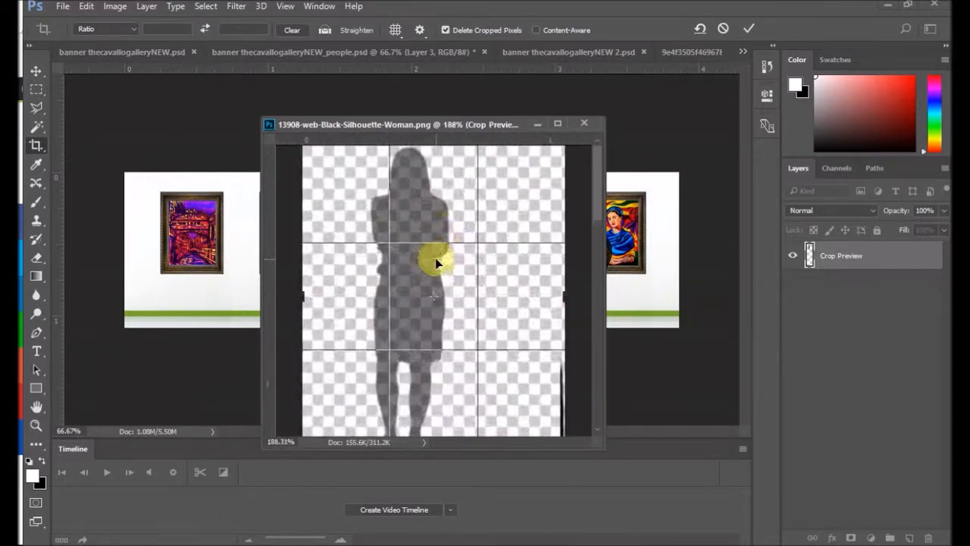
scroll(444, 253, "down", 3)
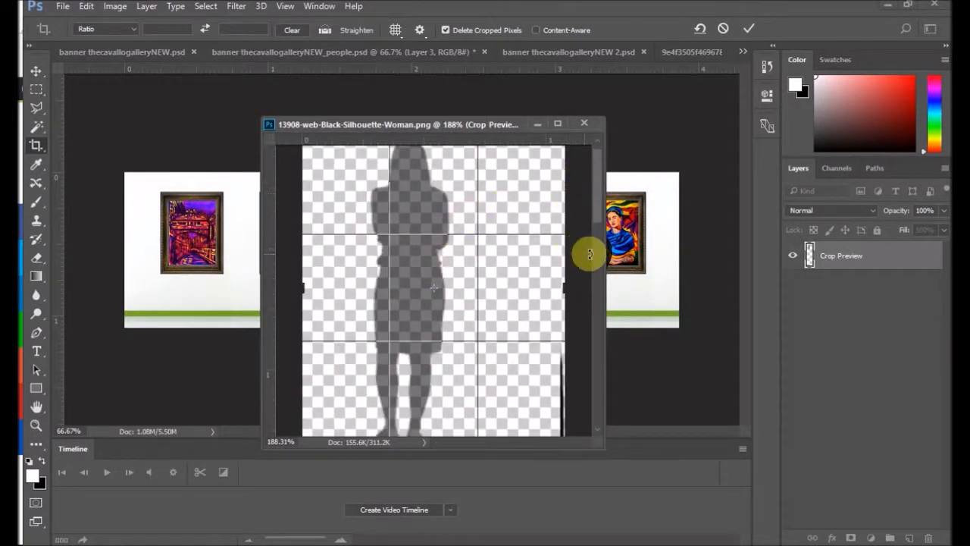
scroll(598, 209, "up", 1)
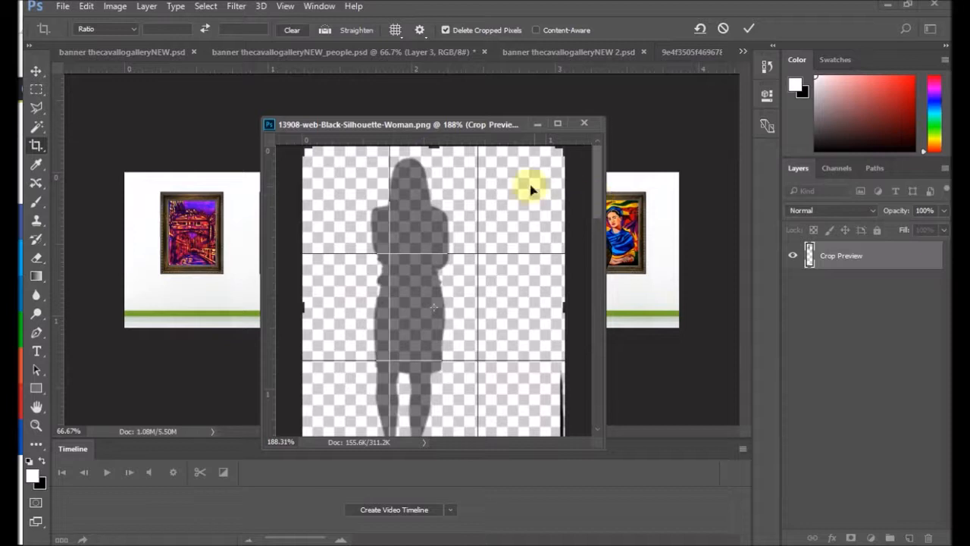
left_click_drag(432, 149, 433, 154)
scroll(511, 326, "down", 2)
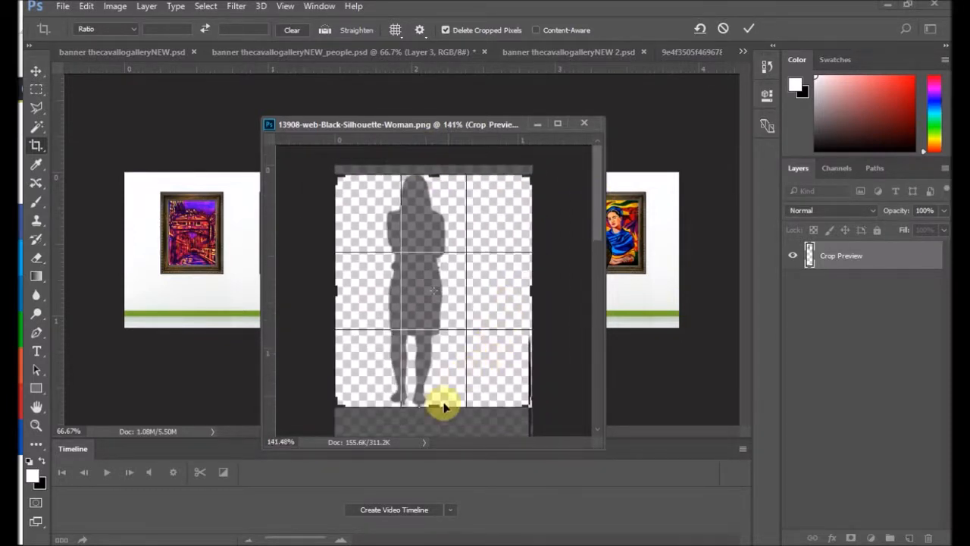
scroll(425, 409, "up", 5)
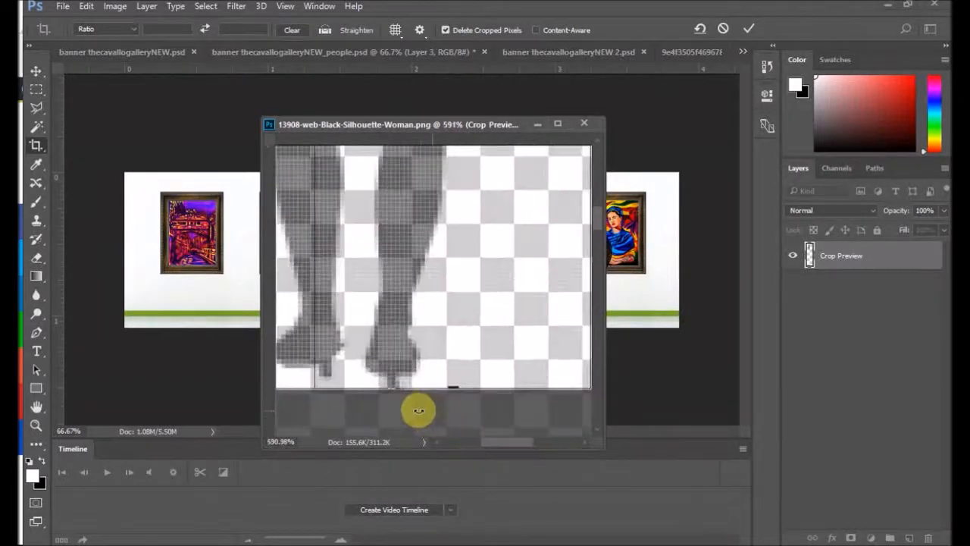
mouse_move(466, 385)
left_mouse_down()
mouse_move(461, 394)
mouse_move(463, 387)
left_mouse_up()
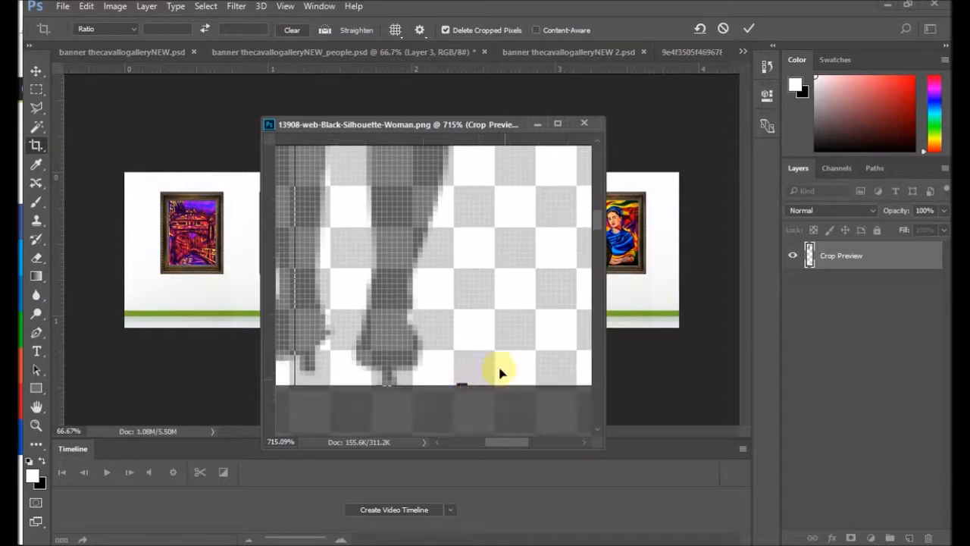
scroll(522, 267, "down", 7)
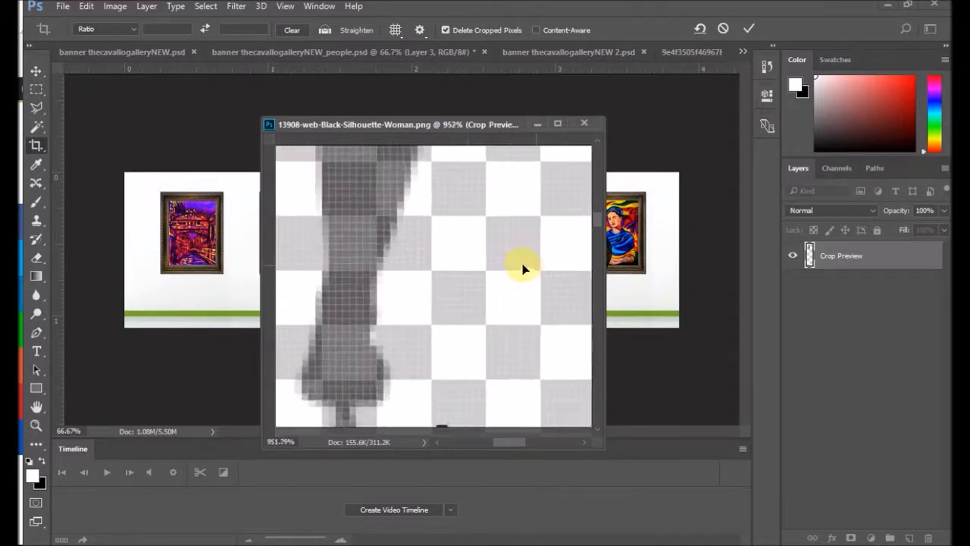
scroll(497, 261, "down", 3)
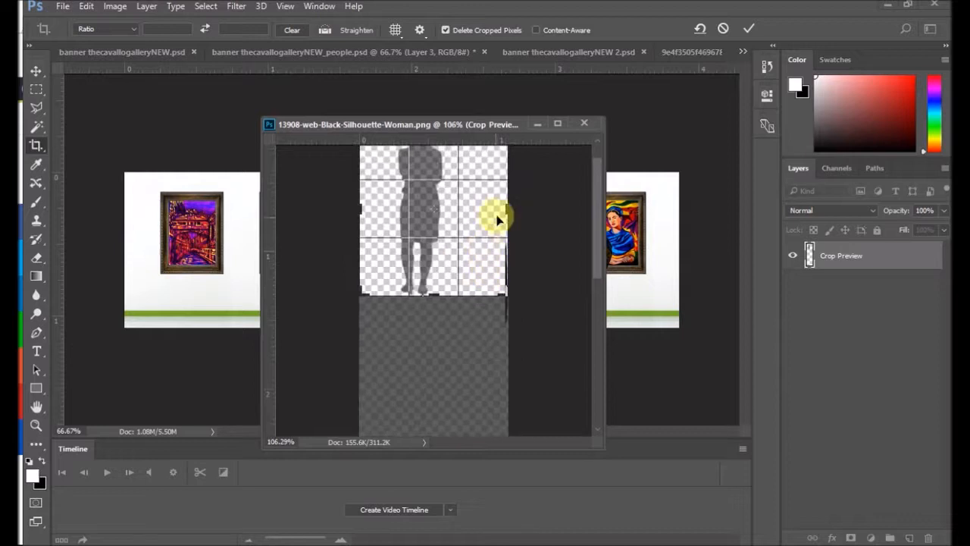
scroll(459, 214, "down", 2)
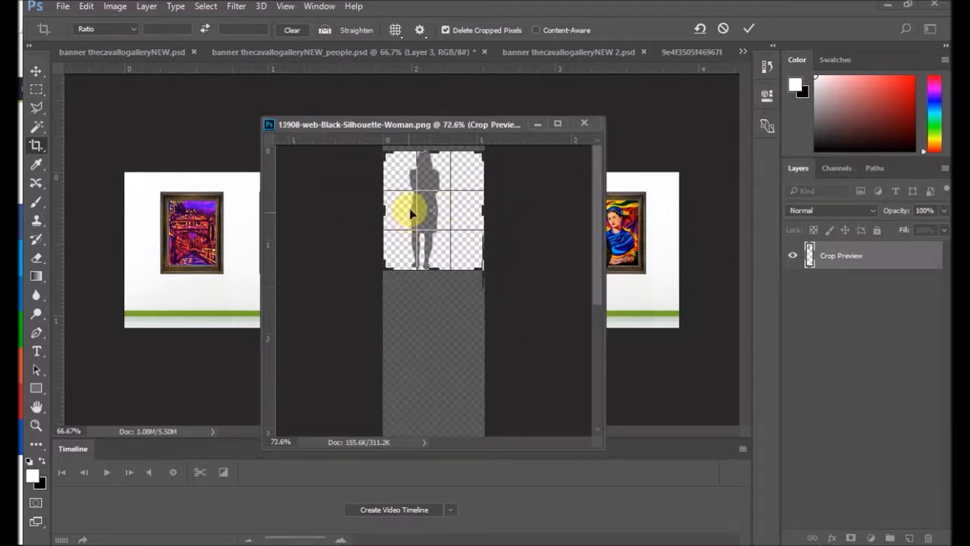
Step: Narrow both sides of the crop to the silhouette's arms and apply the crop
left_click_drag(485, 211, 421, 212)
scroll(433, 180, "up", 11)
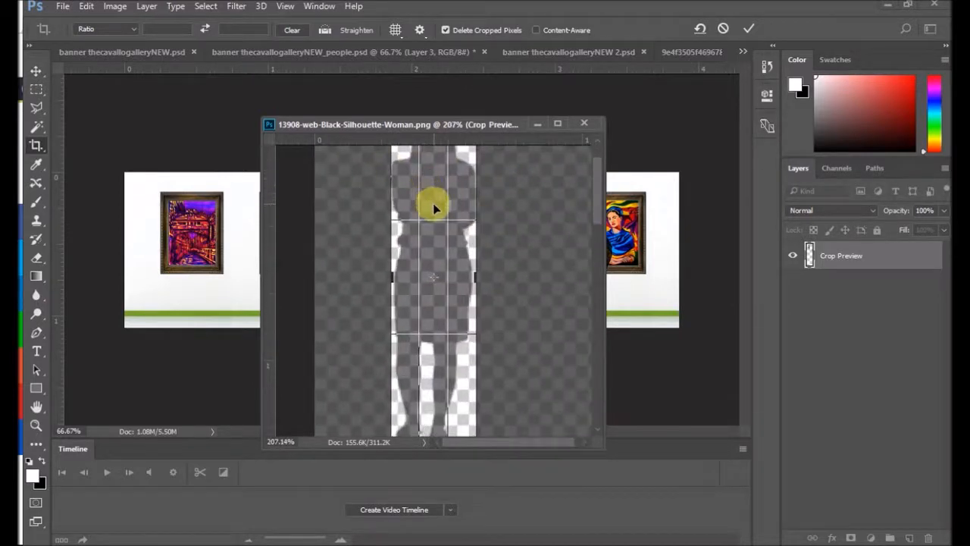
scroll(434, 208, "up", 5)
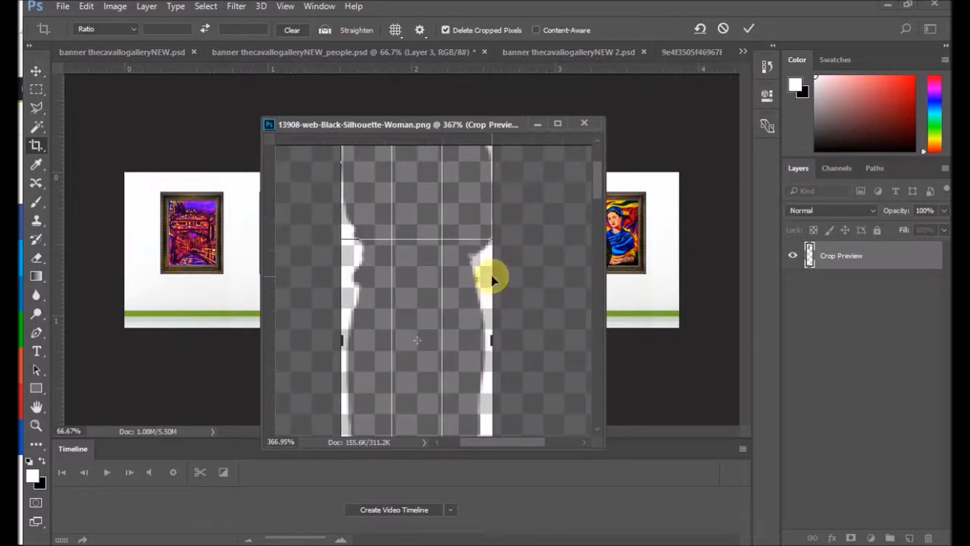
mouse_move(496, 290)
left_mouse_down()
mouse_move(503, 286)
mouse_move(492, 288)
left_mouse_up()
left_click_drag(342, 338, 341, 340)
double_click(425, 275)
scroll(529, 349, "down", 10)
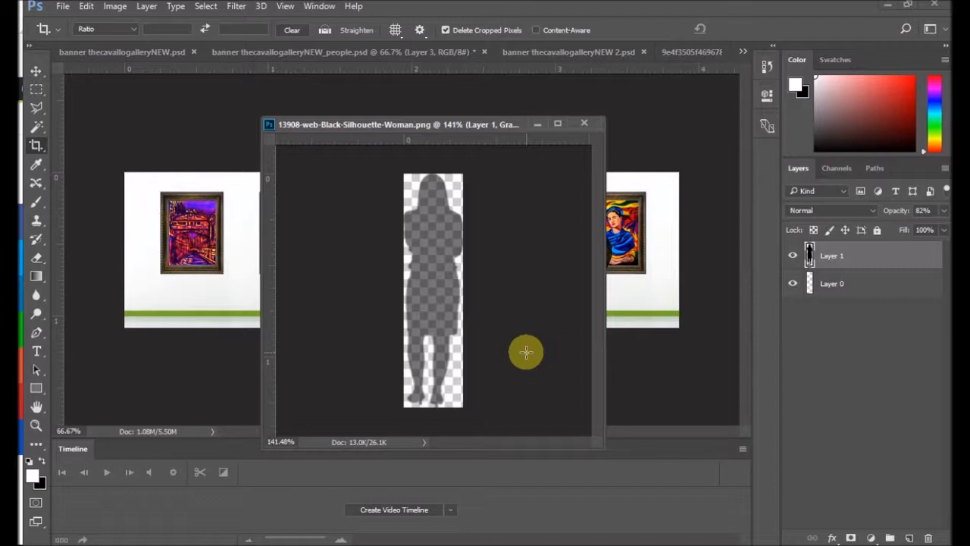
Step: Start saving the cropped silhouette under a new format in the Artbypiya.com SLIDER HOME folder and open the file format choices
left_click(62, 9)
left_click(80, 165)
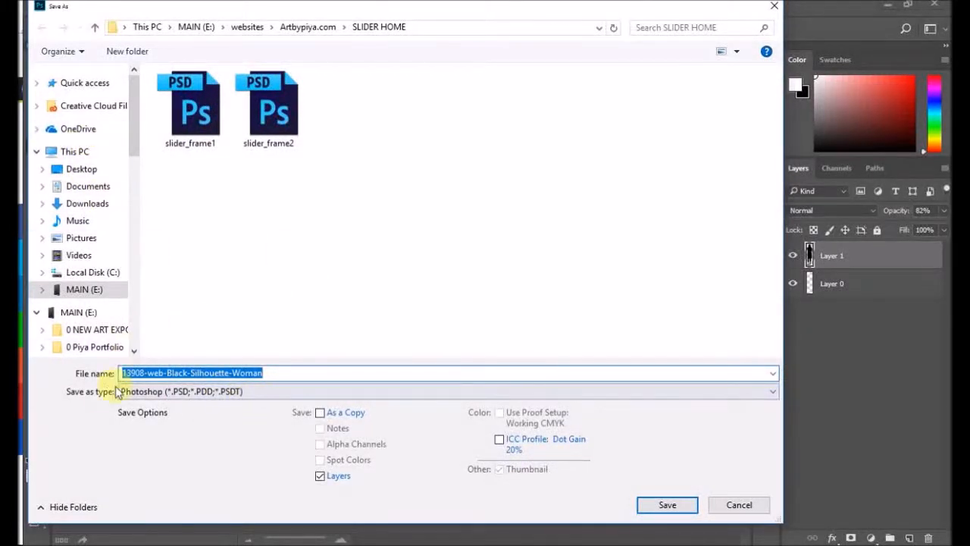
scroll(76, 326, "down", 15)
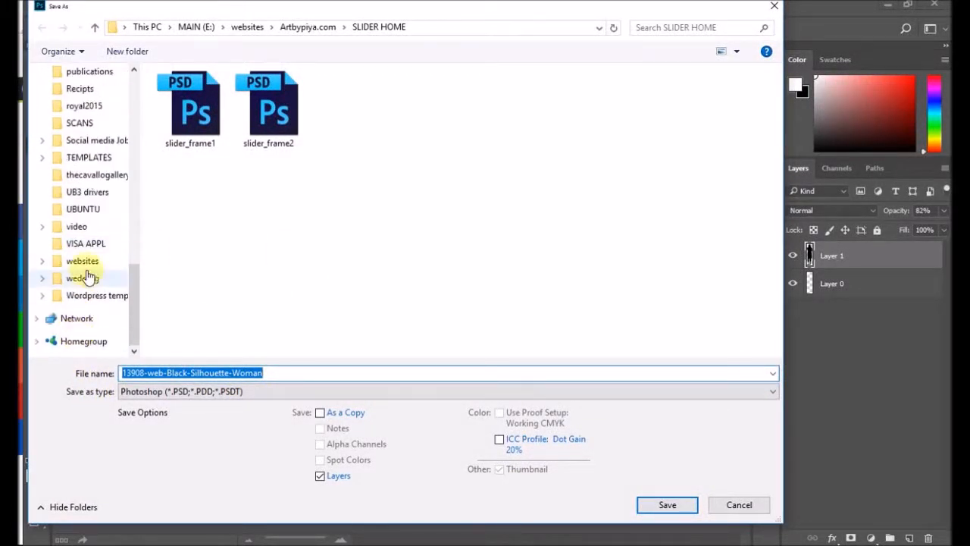
left_click(84, 262)
double_click(213, 120)
double_click(255, 235)
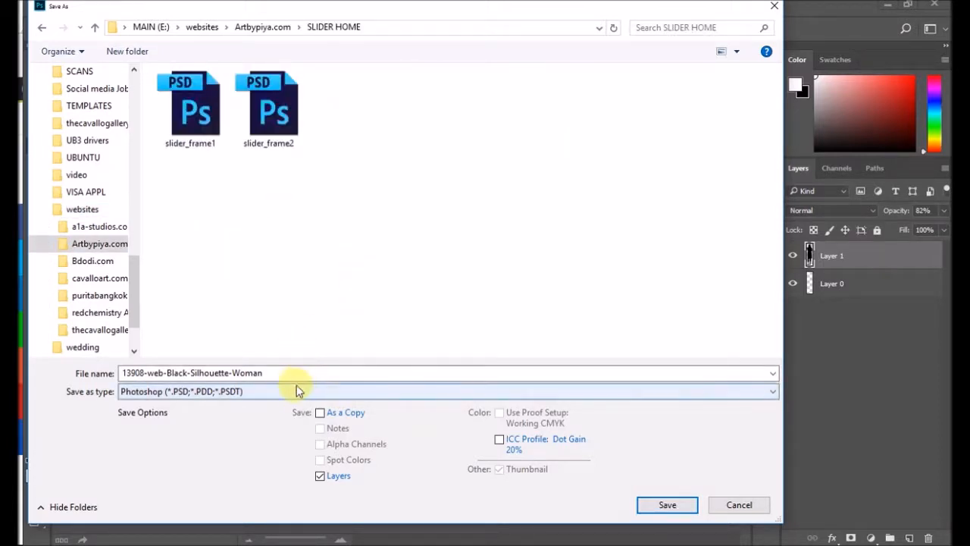
left_click(252, 392)
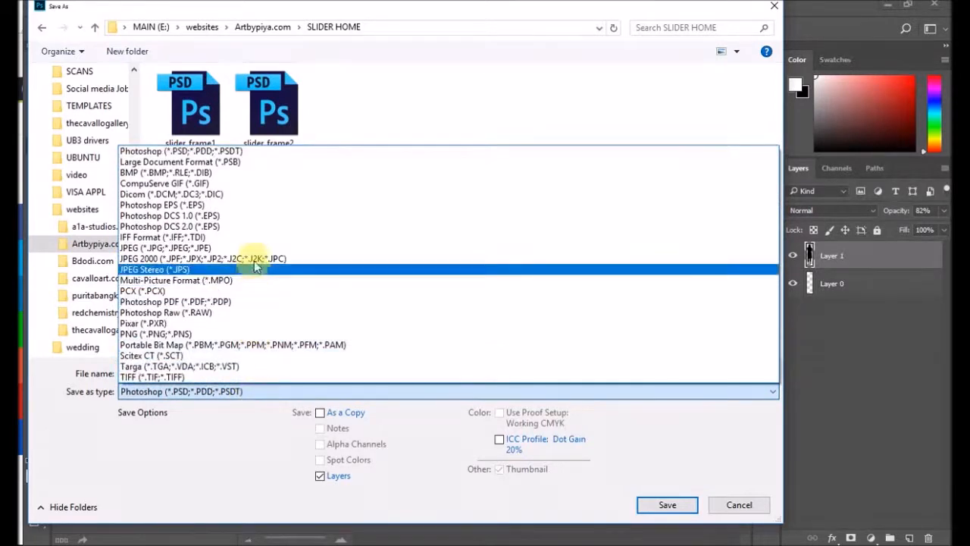
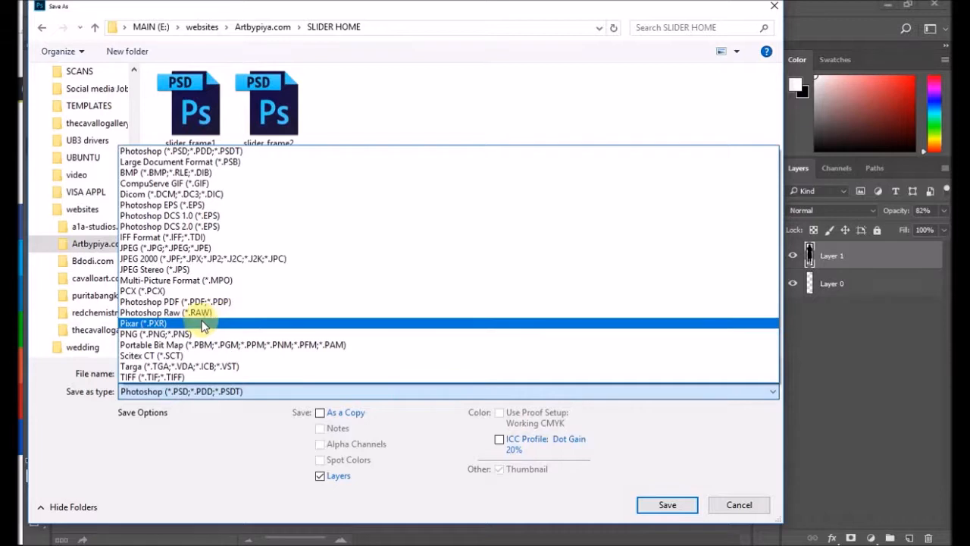
Step: Save the cropped woman silhouette as a PNG named person1 with the smallest/slow compression and no interlacing
left_click(167, 332)
left_click(305, 373)
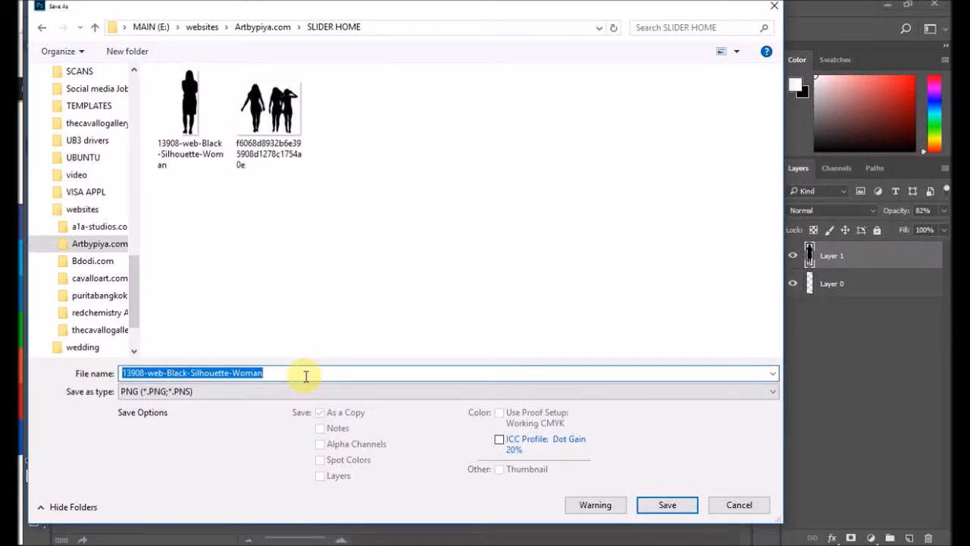
type("person1")
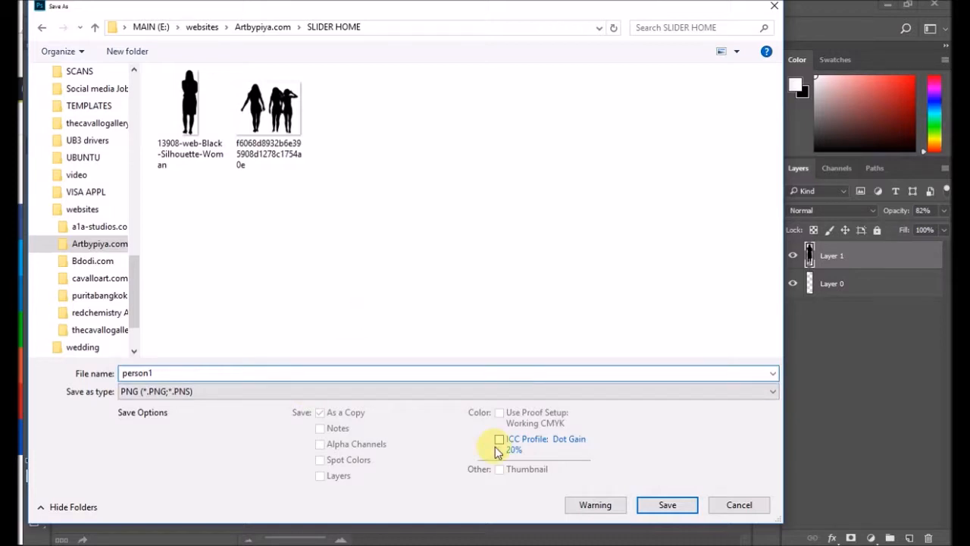
left_click(668, 506)
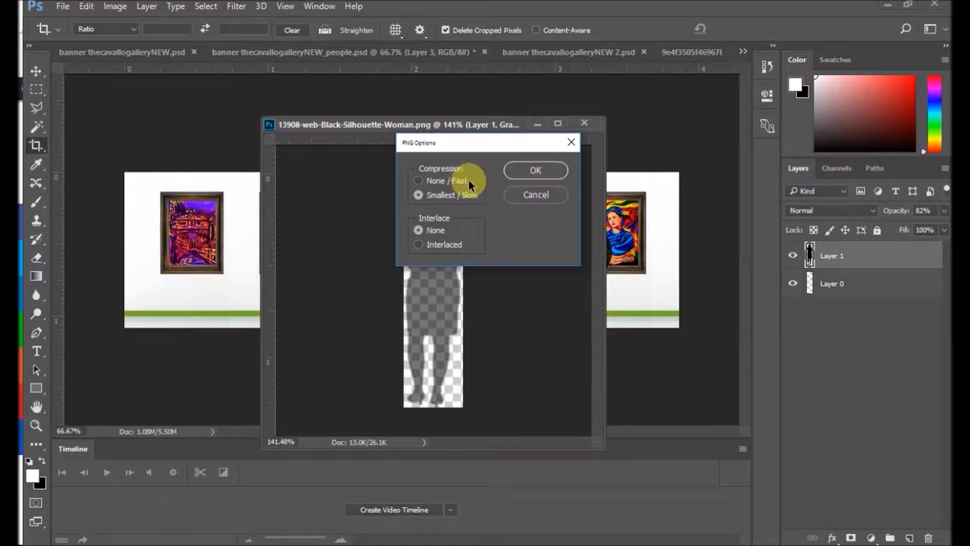
left_click(532, 170)
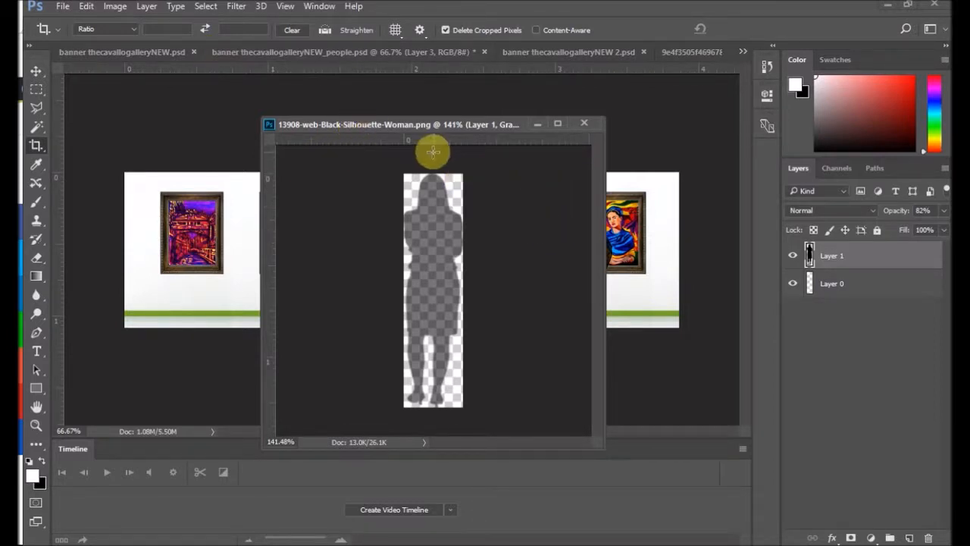
Step: Step back to before the crop and delete the single woman's layer from the silhouette document
left_click(87, 6)
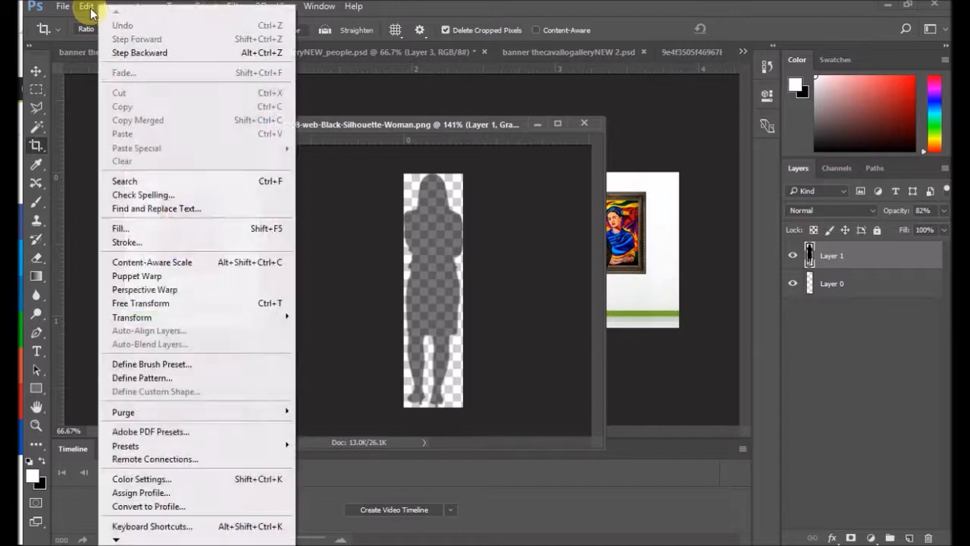
left_click(118, 50)
scroll(448, 273, "down", 5)
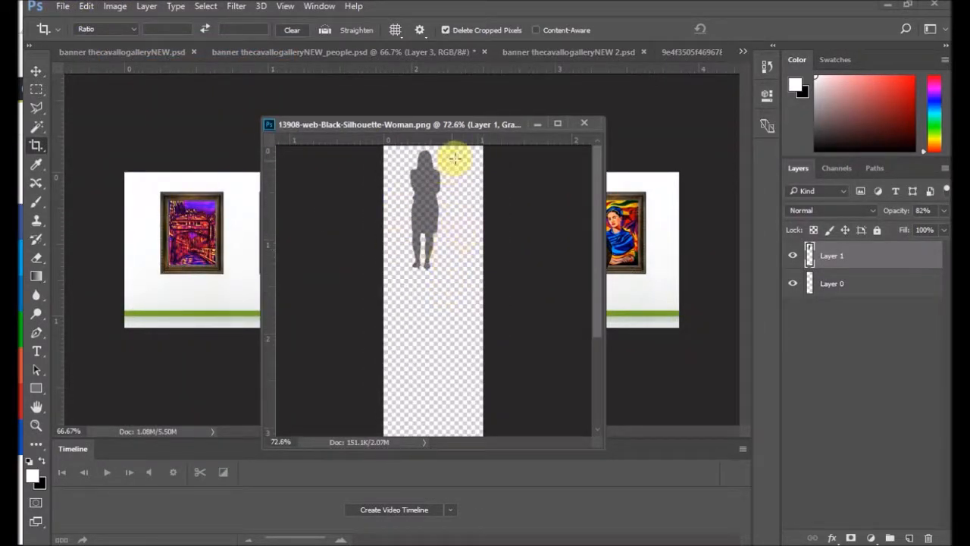
left_click_drag(880, 255, 929, 539)
Step: Copy the layer with the three women from the people banner into the emptied silhouette document and position it on the canvas
left_click_drag(444, 123, 329, 145)
left_click(652, 261)
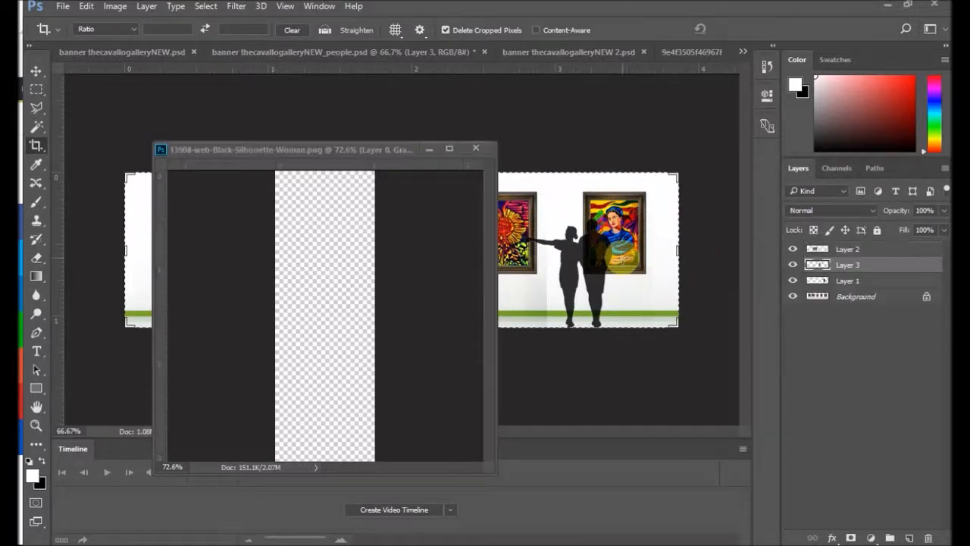
left_click(848, 250)
left_click_drag(357, 150, 682, 159)
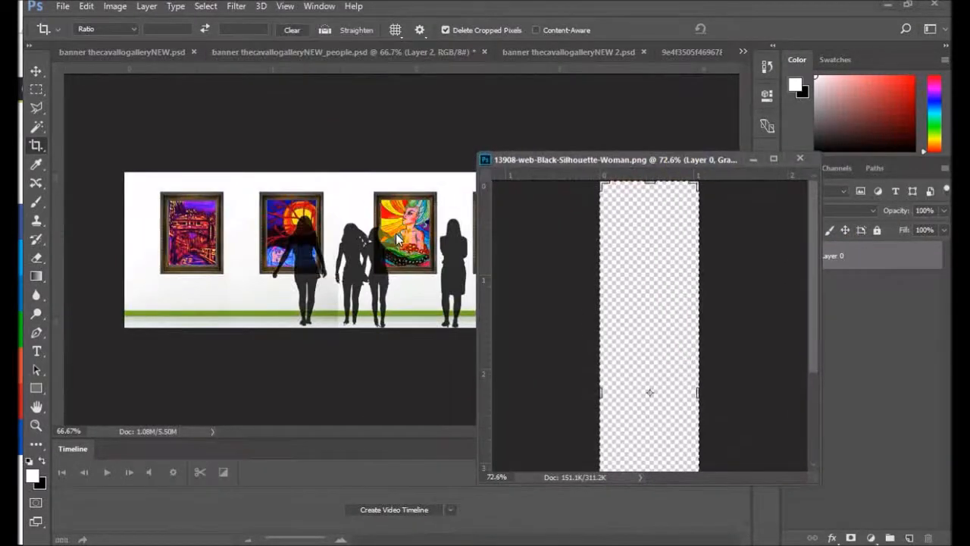
left_click(33, 71)
left_click(340, 262)
left_click_drag(281, 292, 642, 295)
left_click_drag(627, 224, 698, 253)
Step: Enlarge the silhouette document's canvas relatively by 2 inches in width and 6 inches in height
left_click_drag(683, 156, 358, 151)
left_click(111, 8)
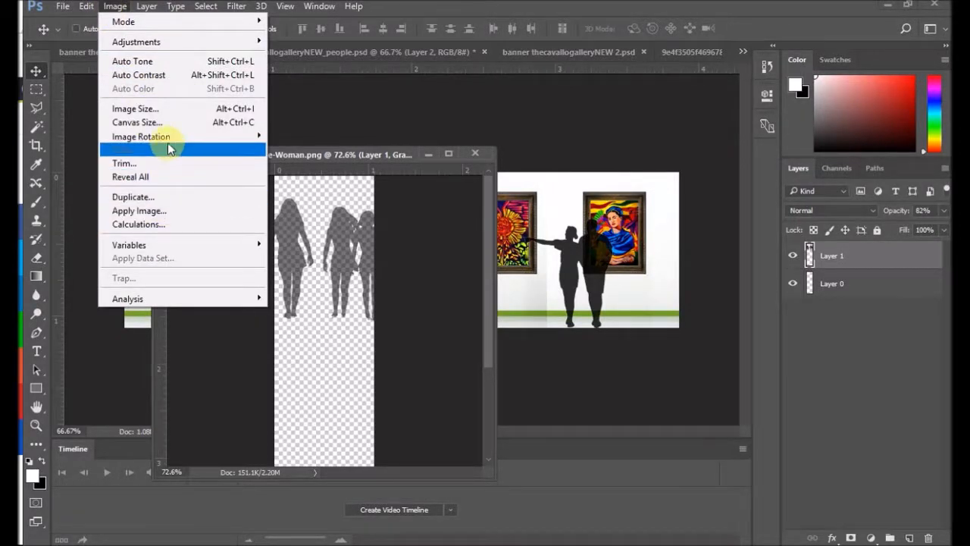
left_click(166, 123)
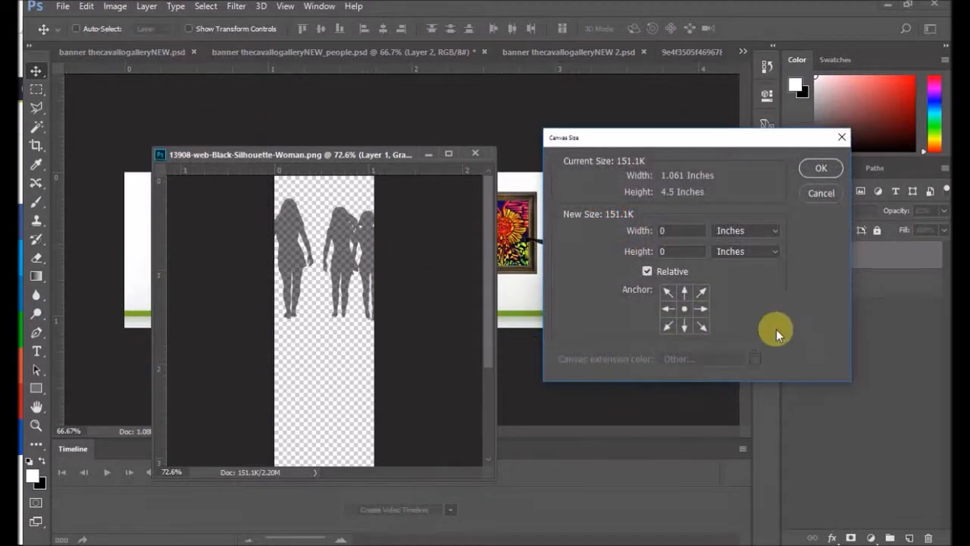
left_click(667, 231)
type("2")
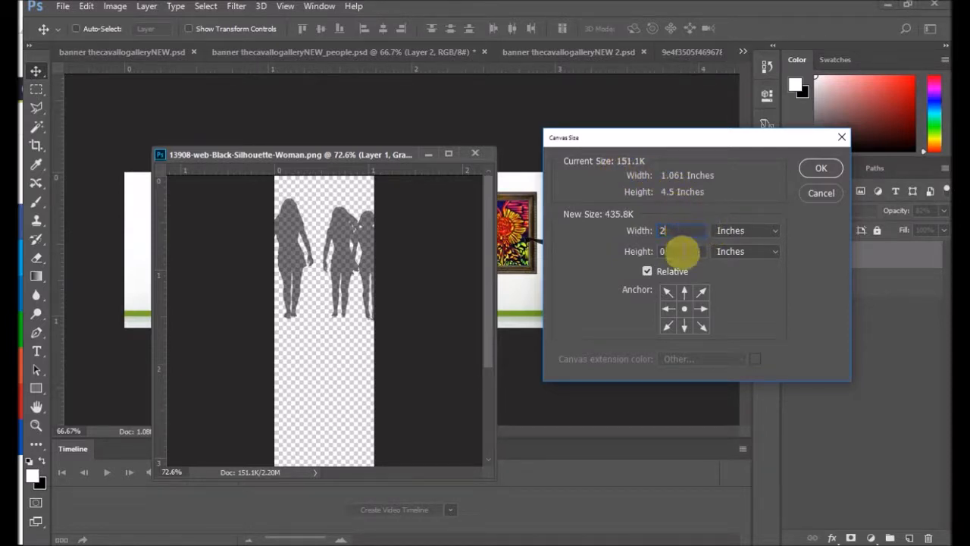
double_click(662, 250)
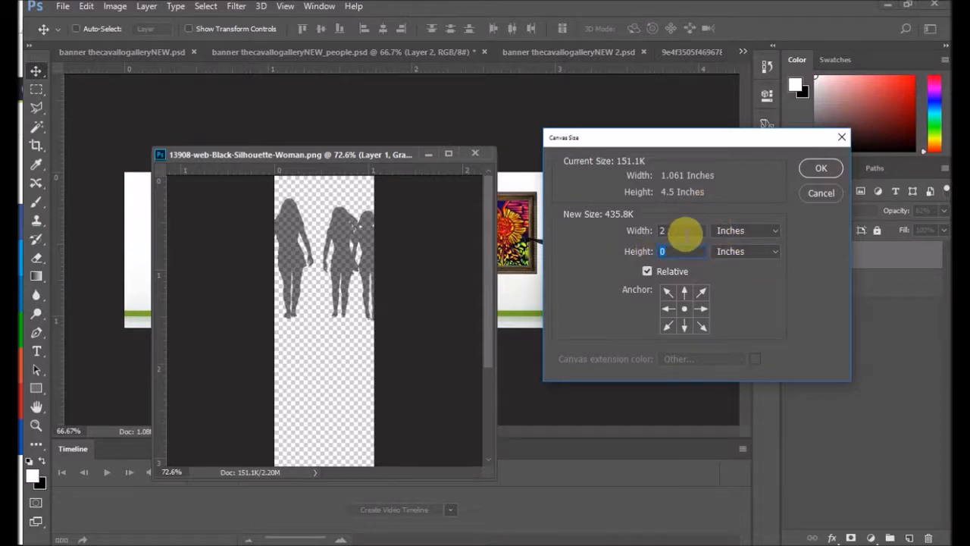
type("6")
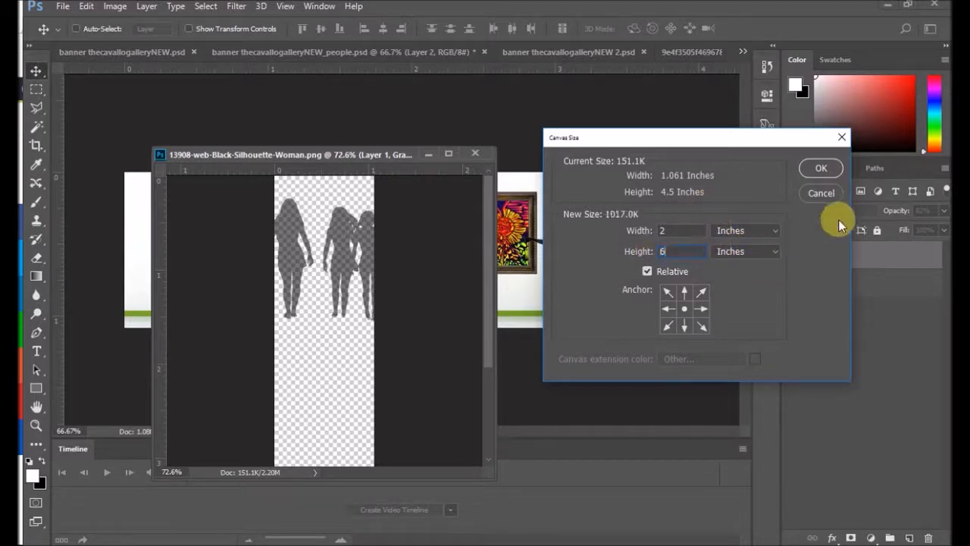
left_click(821, 170)
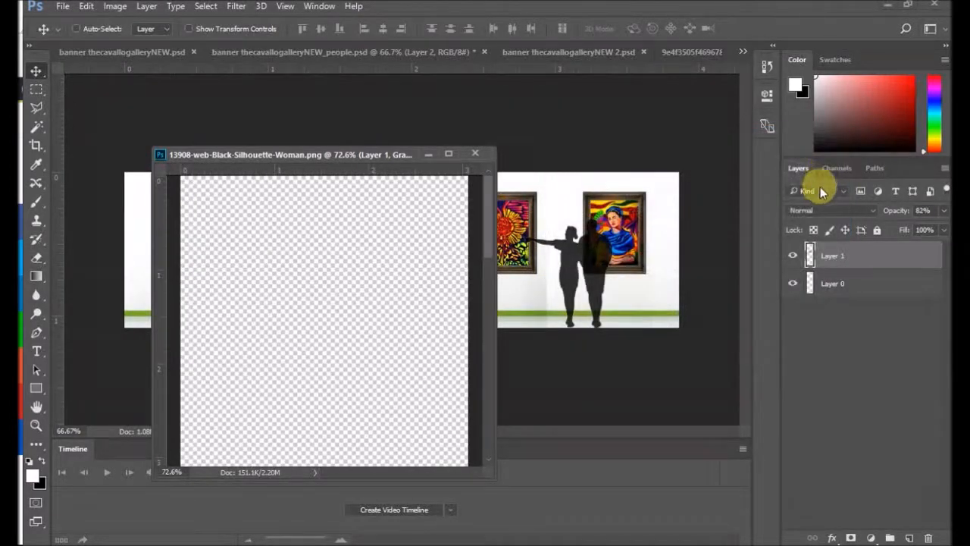
Step: Move the three women up near the top of the enlarged canvas
scroll(445, 334, "down", 10)
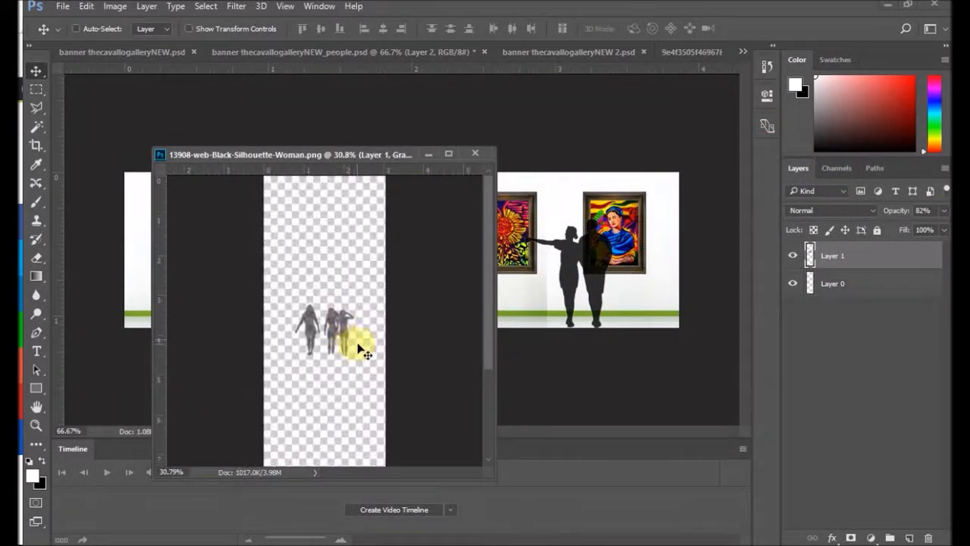
left_click_drag(341, 316, 328, 221)
scroll(341, 293, "down", 2)
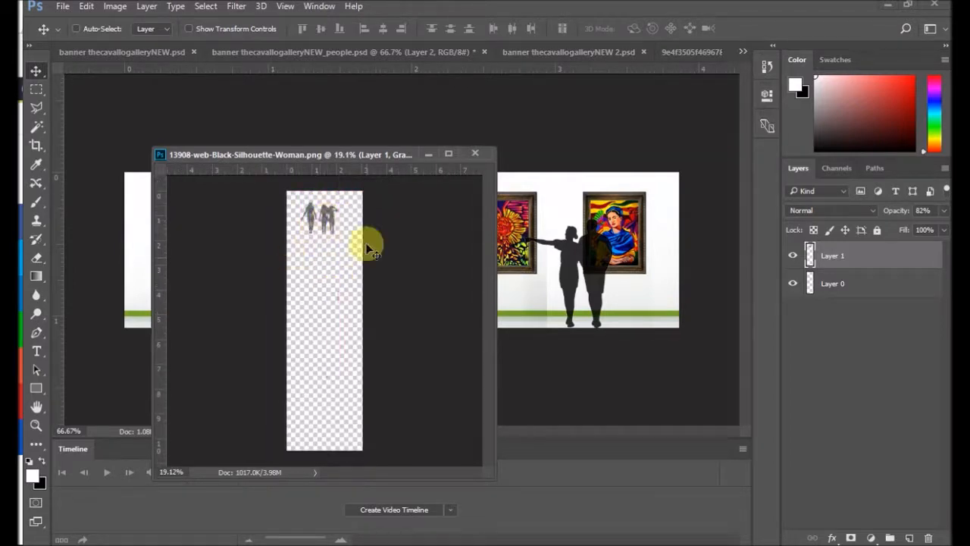
scroll(311, 204, "up", 5)
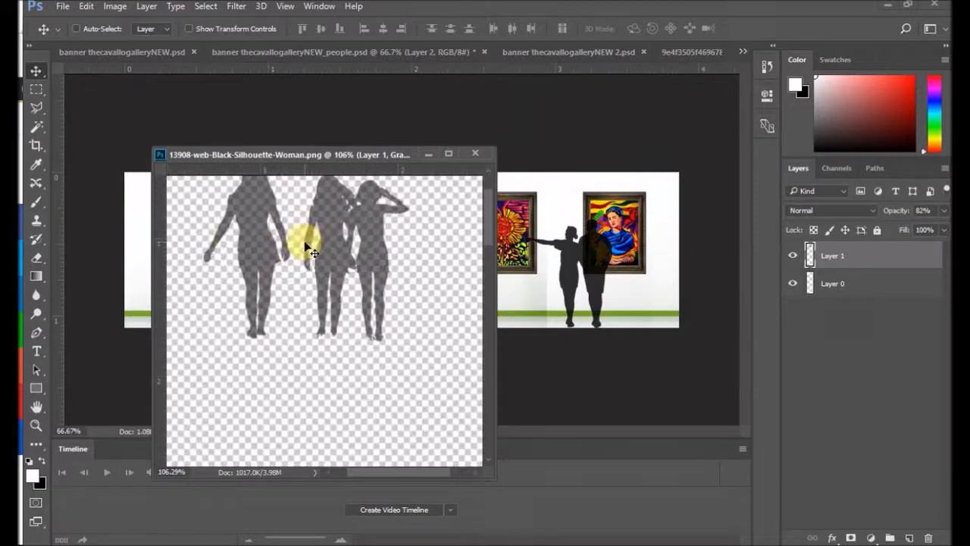
Step: Start cropping around the three women, trimming the empty canvas above, beside and most of it below them
left_click(35, 144)
scroll(288, 265, "down", 3)
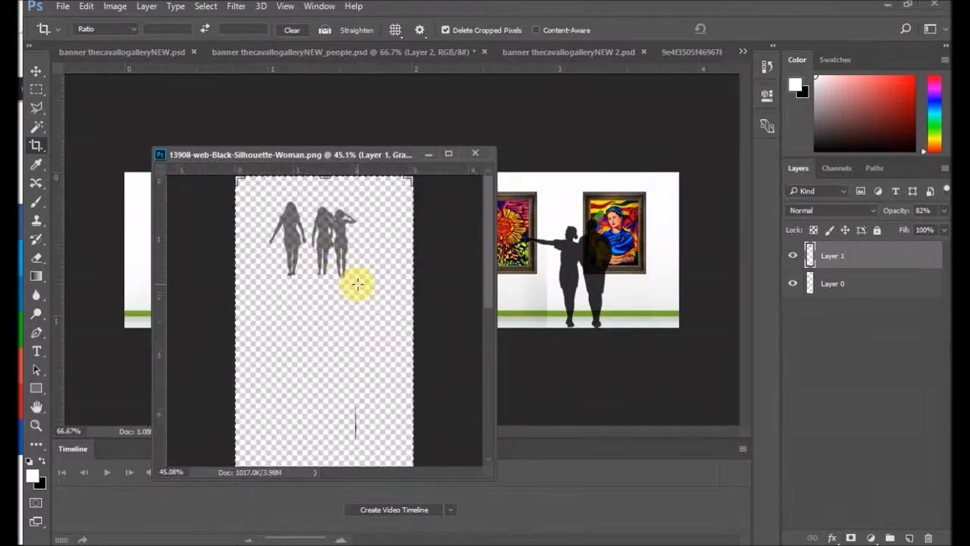
left_click_drag(326, 179, 325, 188)
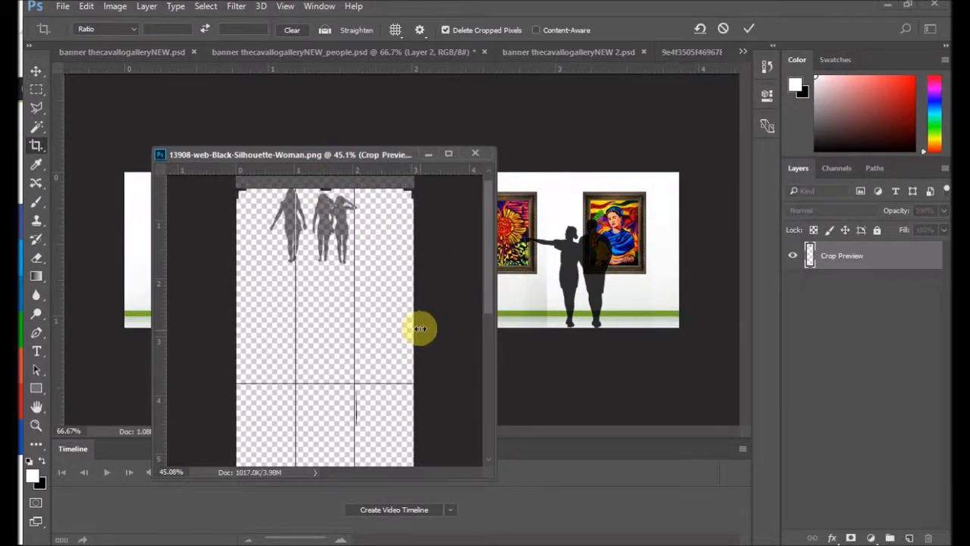
left_click_drag(417, 327, 383, 325)
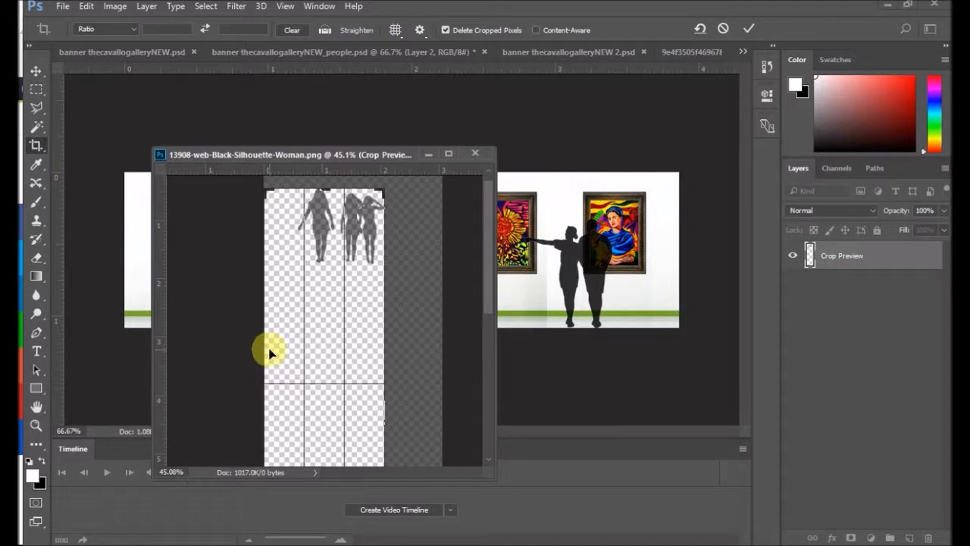
left_click_drag(262, 349, 278, 345)
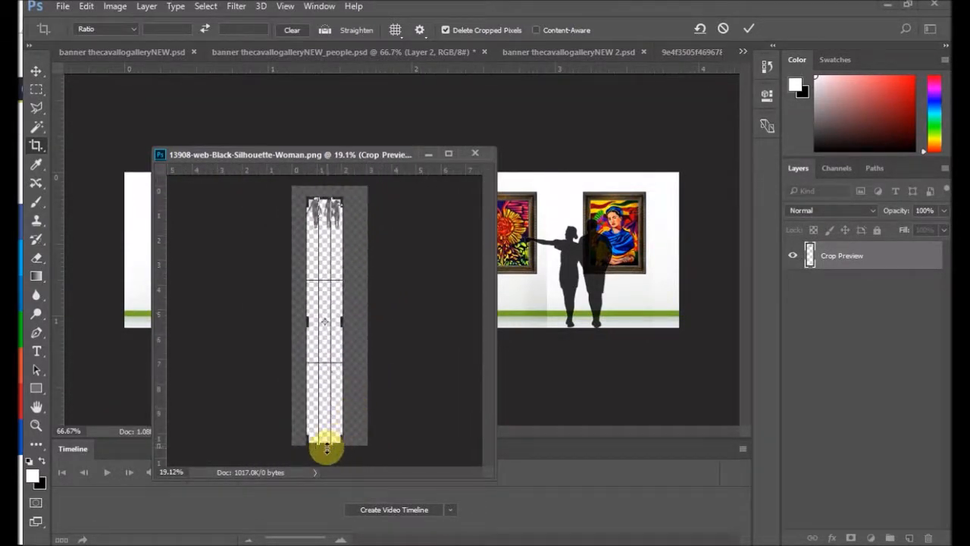
left_click_drag(325, 446, 338, 339)
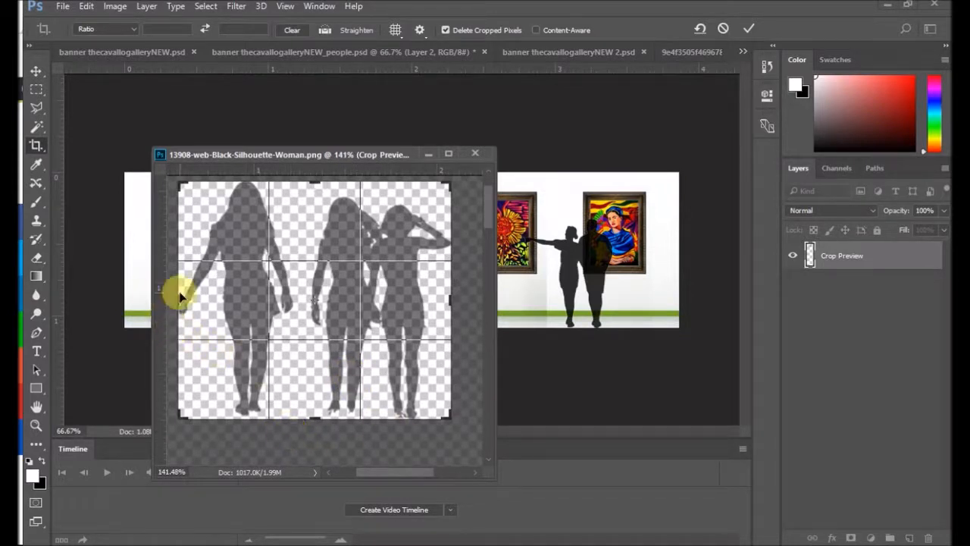
Step: Fine-tune the crop edges at the first woman's hand and above her head, and apply the crop
mouse_move(183, 299)
left_mouse_down()
mouse_move(174, 299)
mouse_move(190, 292)
mouse_move(180, 299)
left_mouse_up()
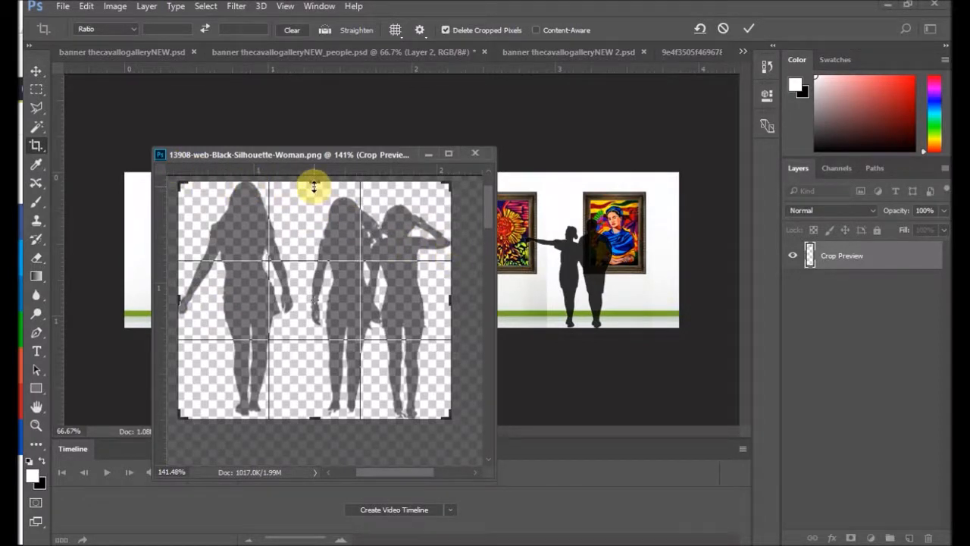
left_click_drag(313, 186, 314, 188)
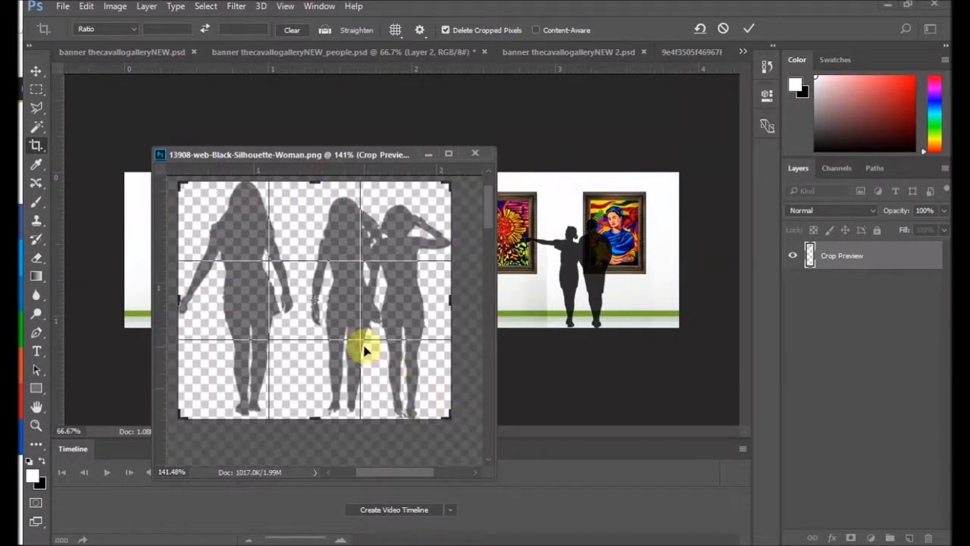
key("Return")
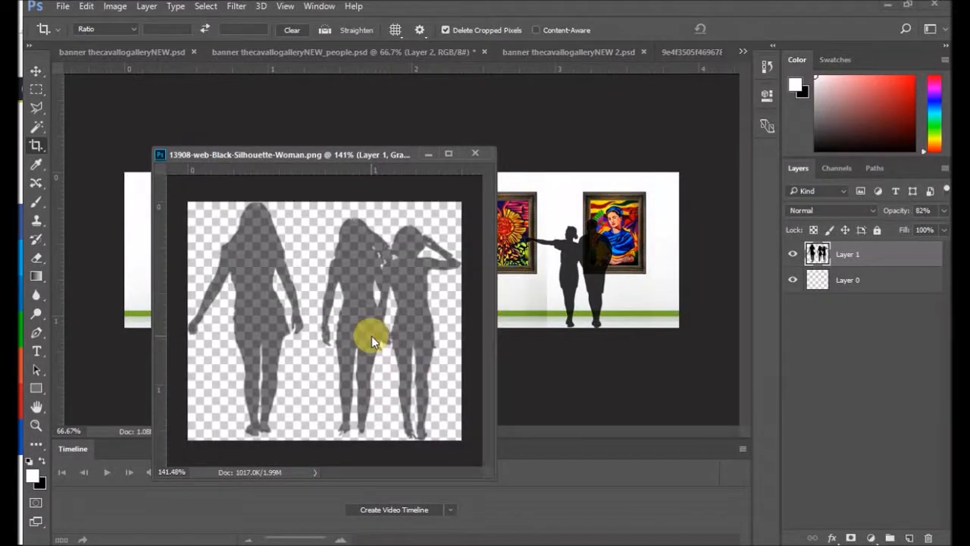
Step: Start saving the cropped three-women image under a new name in the Artbypiya.com SLIDER HOME folder
left_click(63, 8)
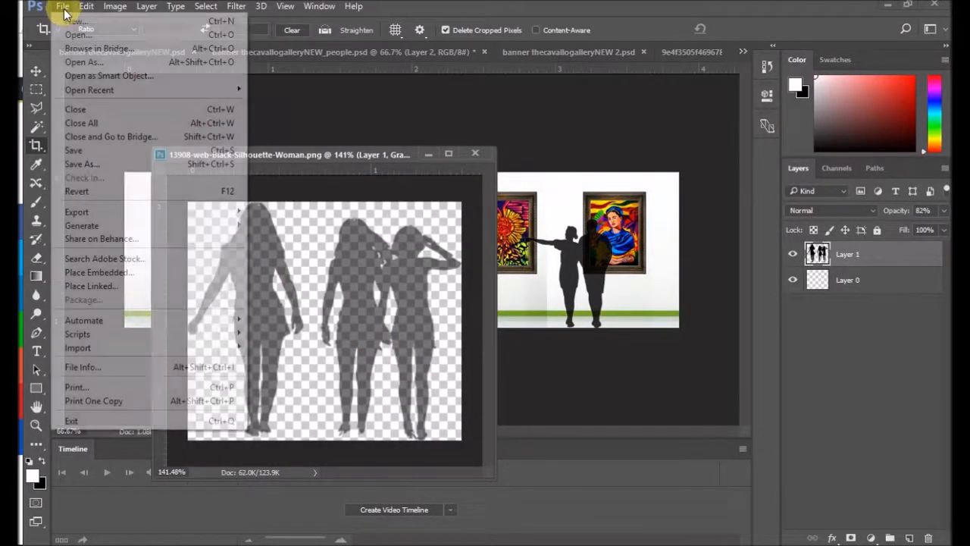
left_click(102, 162)
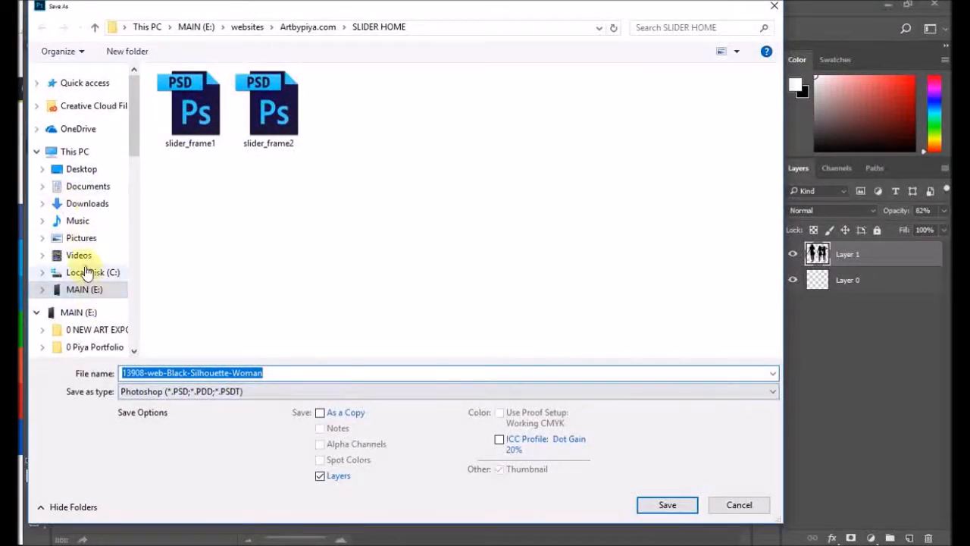
scroll(95, 293, "down", 10)
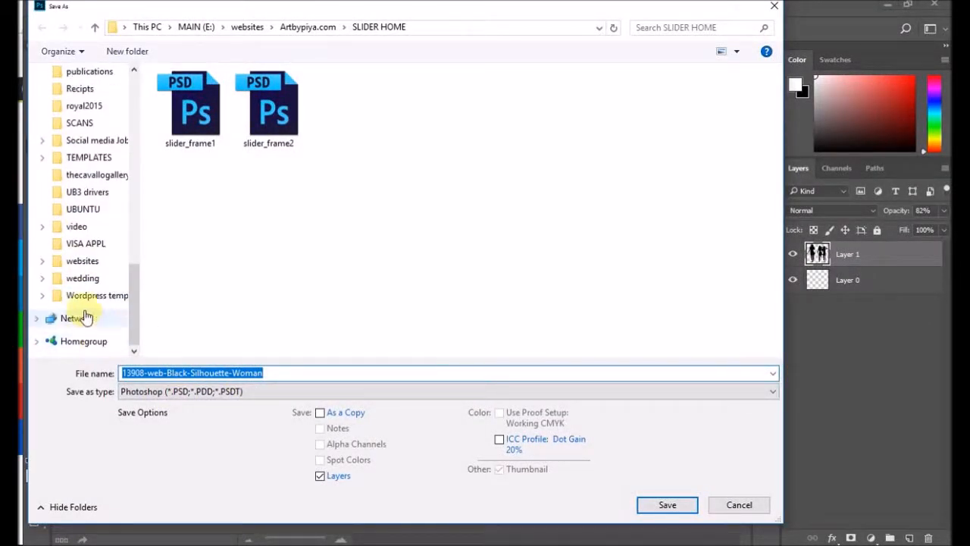
left_click(92, 262)
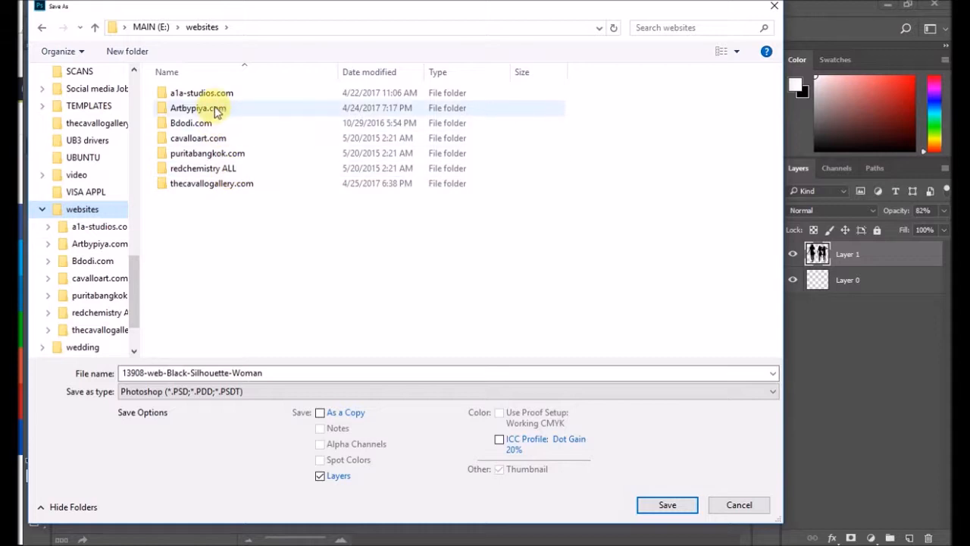
double_click(215, 107)
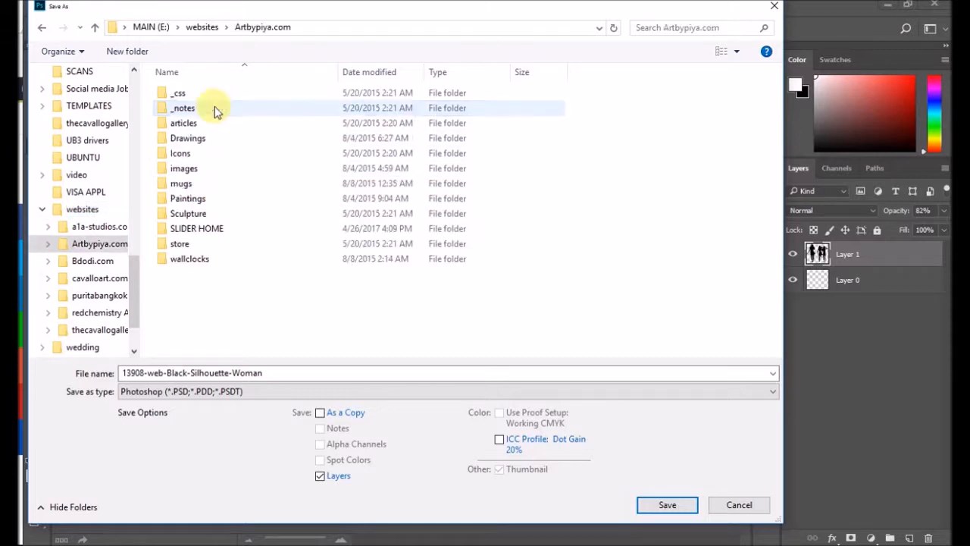
double_click(221, 233)
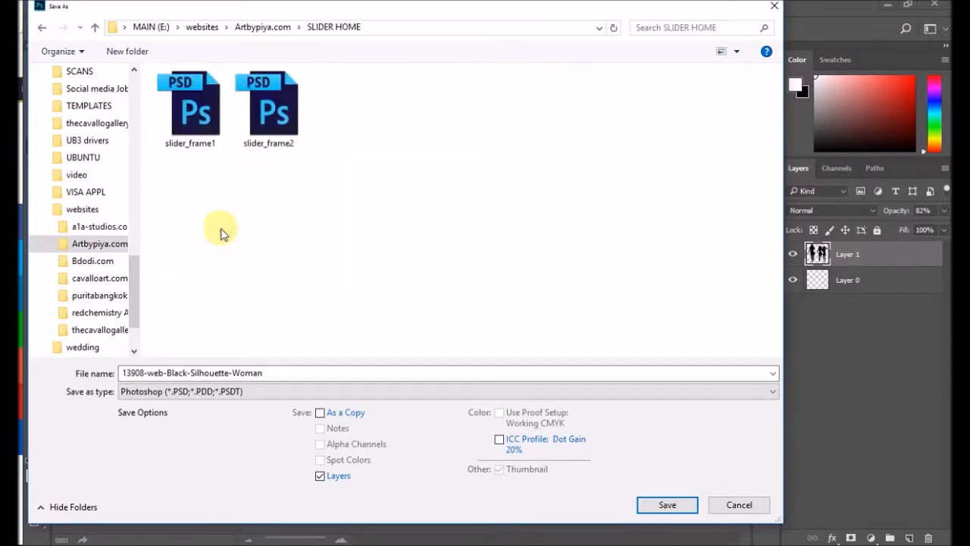
Step: Save the cropped three-women image in PNG format as person2, accepting the offered compression and interlace options
left_click(229, 391)
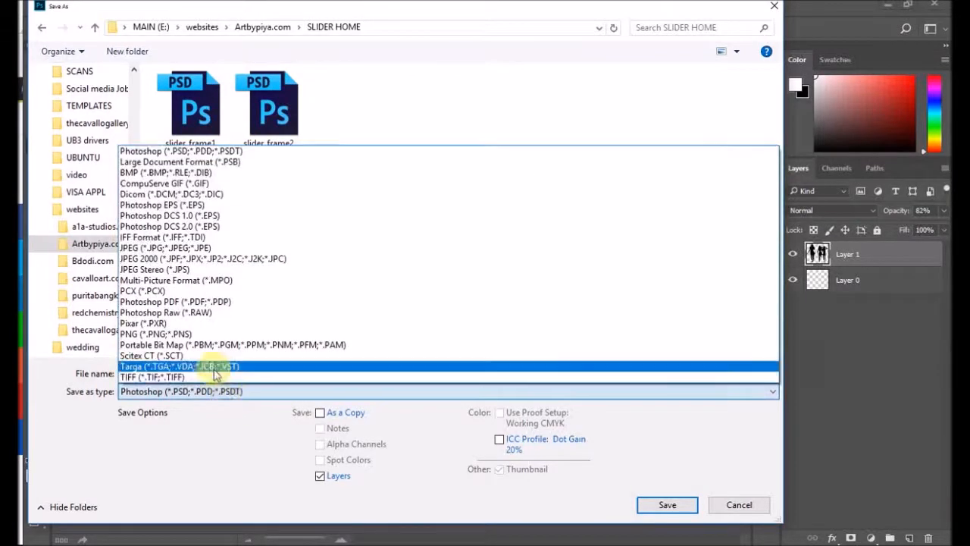
left_click(190, 334)
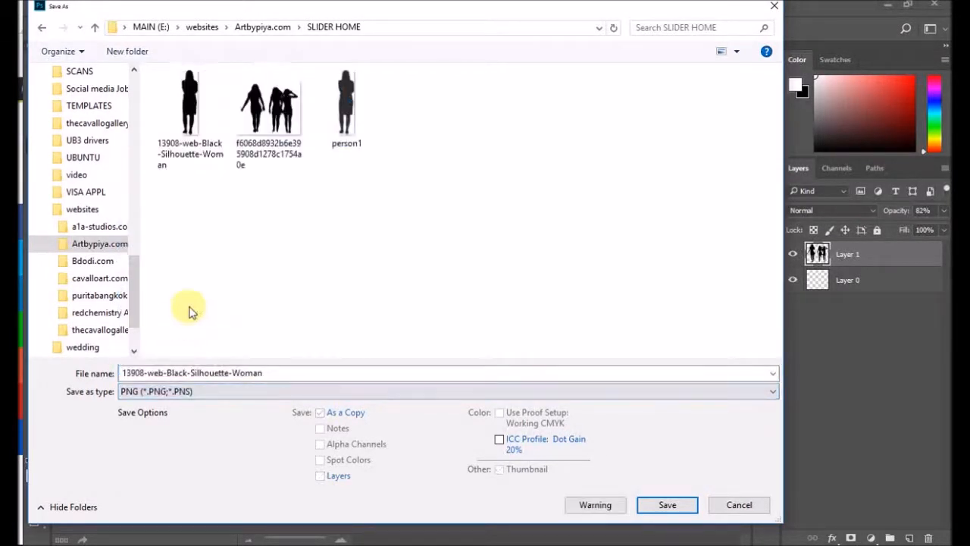
left_click(346, 131)
double_click(151, 372)
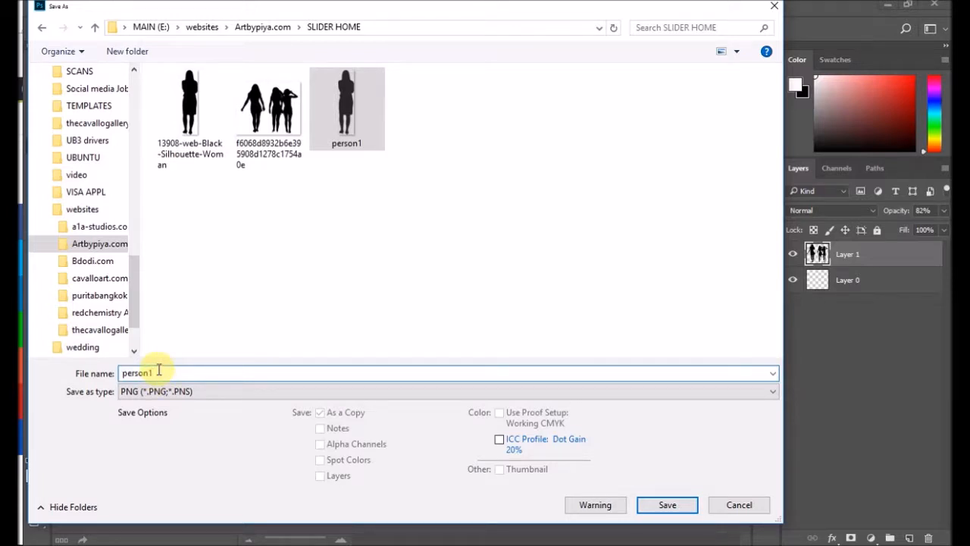
key("BackSpace")
type("2")
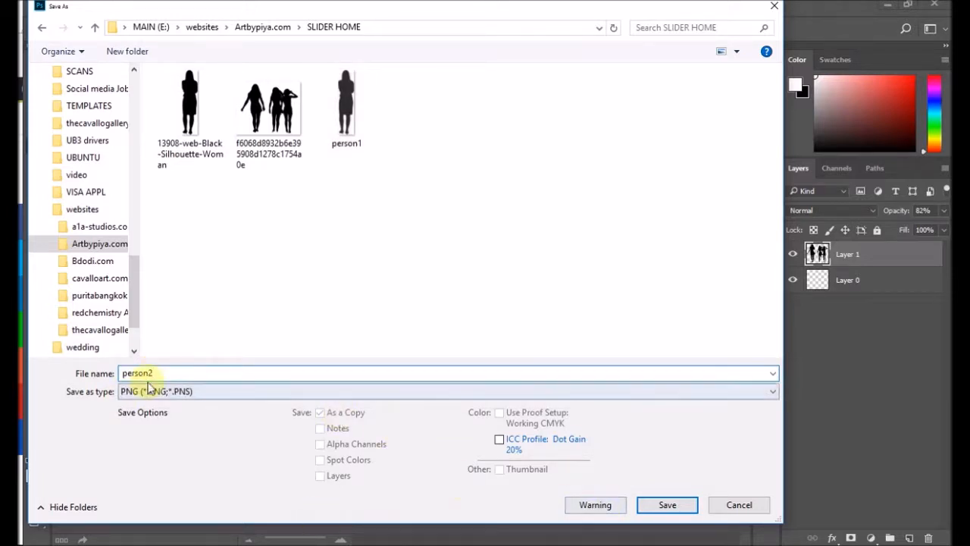
left_click(668, 505)
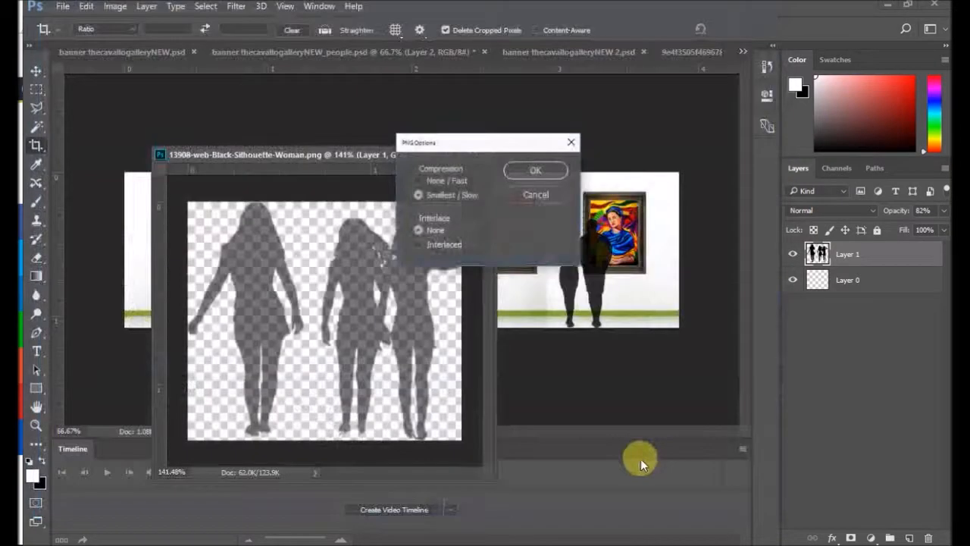
left_click(536, 170)
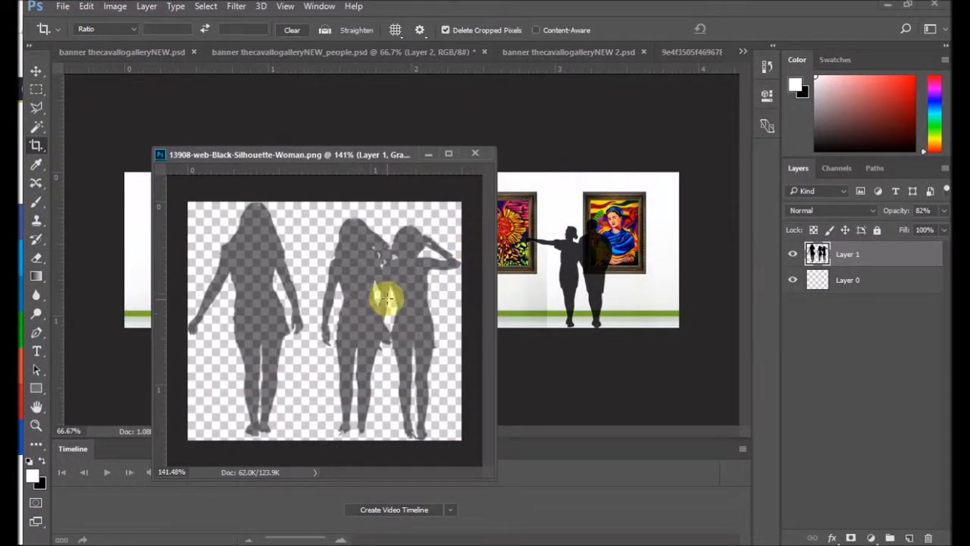
left_click_drag(883, 255, 927, 538)
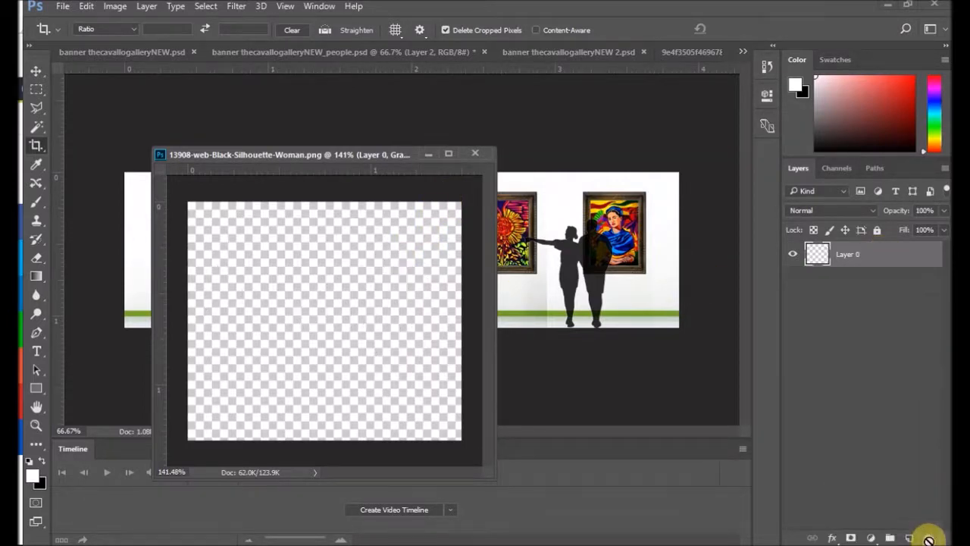
left_click(86, 10)
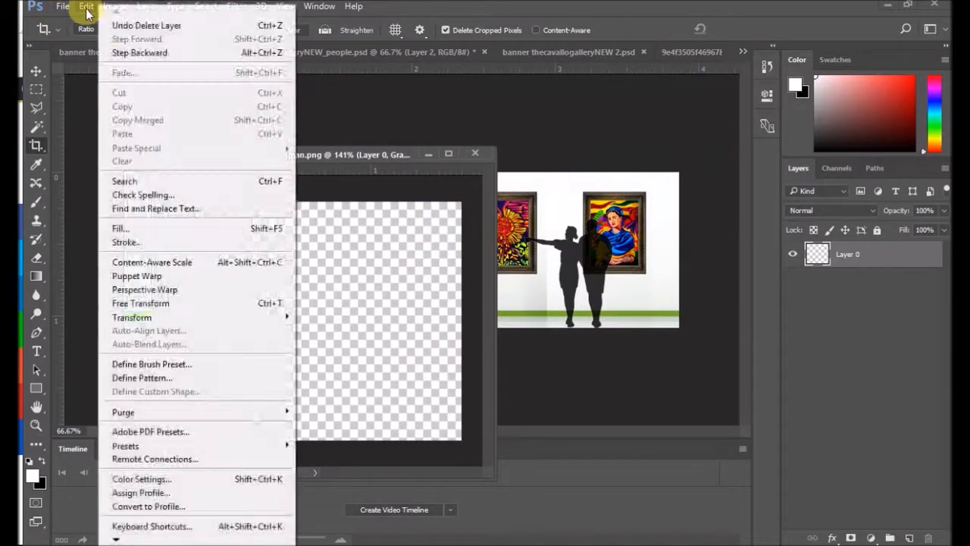
left_click(139, 52)
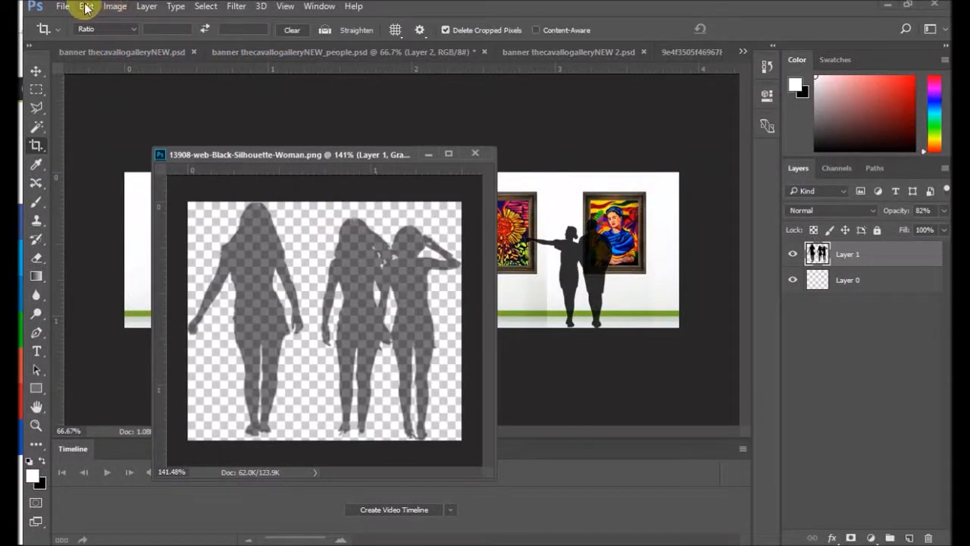
Step: Undo the crop to restore the tall canvas and delete the three-women layer from the silhouette document
left_click(86, 9)
left_click(129, 50)
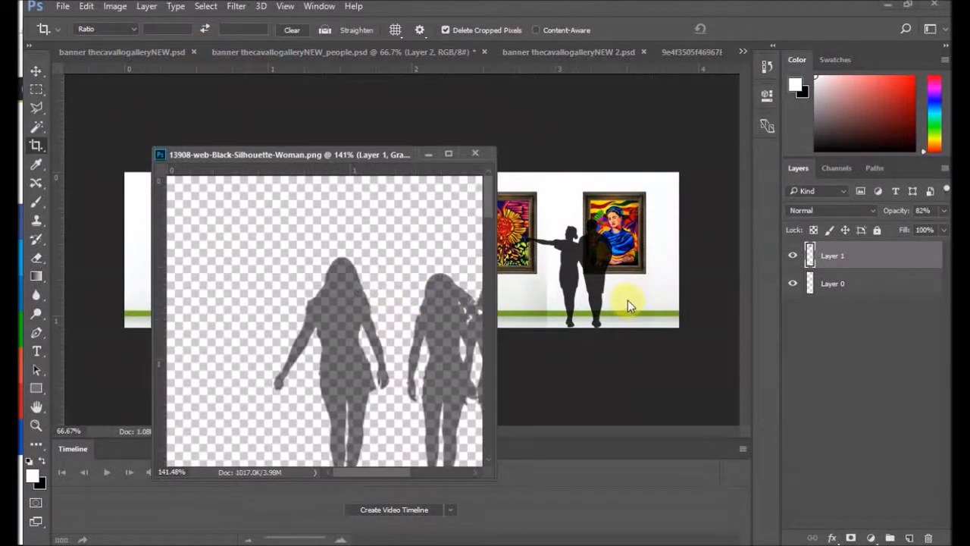
left_click_drag(850, 267, 926, 536)
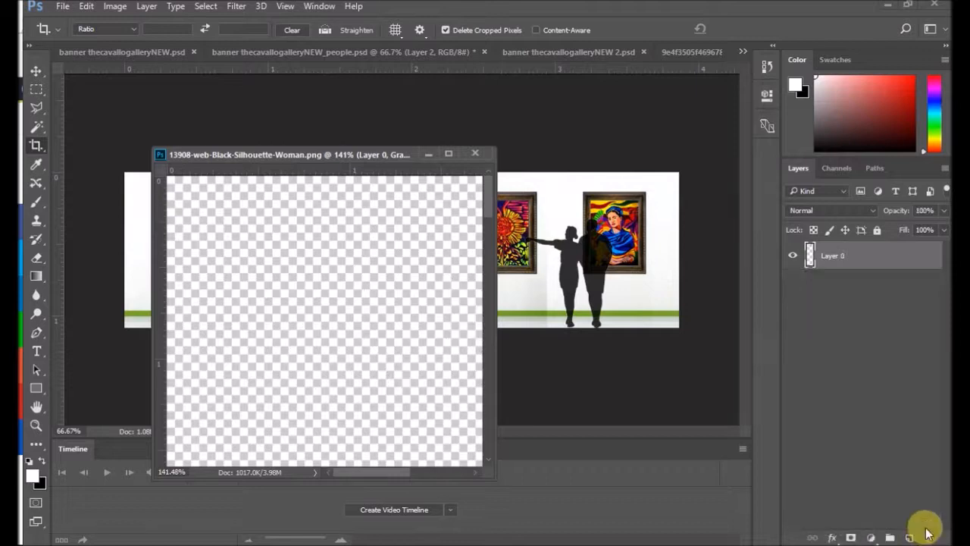
Step: Shift the couple on Layer 1 of the people banner between the last two paintings and copy it into the emptied silhouette document
left_click_drag(308, 152, 295, 336)
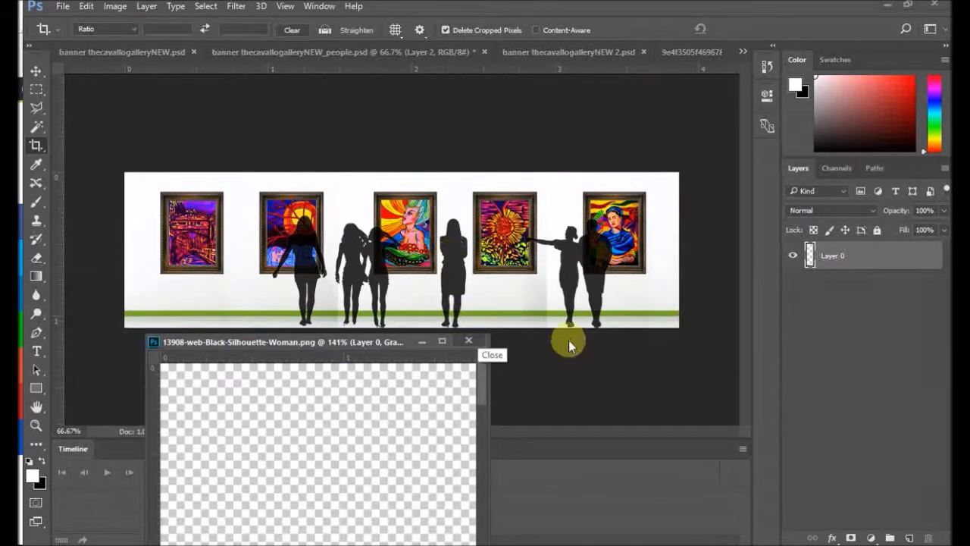
left_click(644, 251)
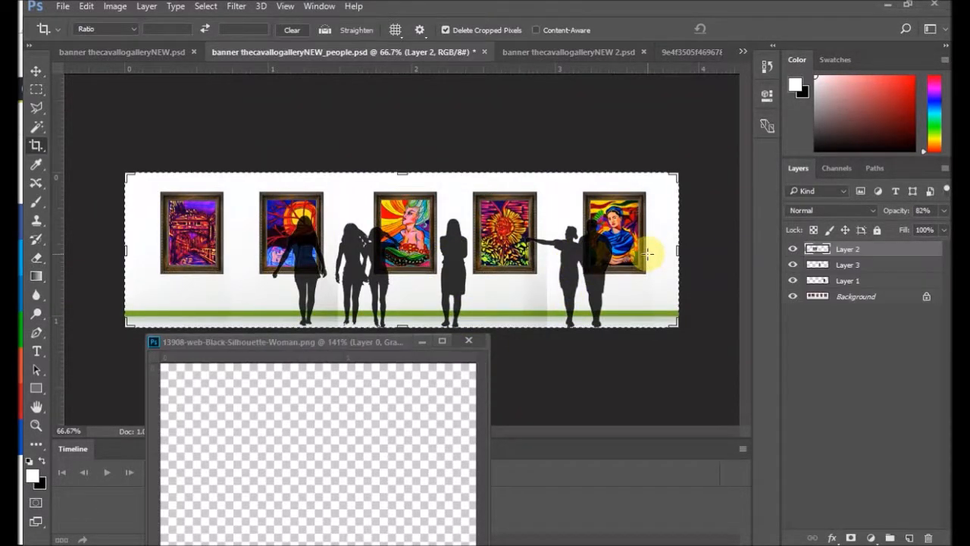
left_click(856, 281)
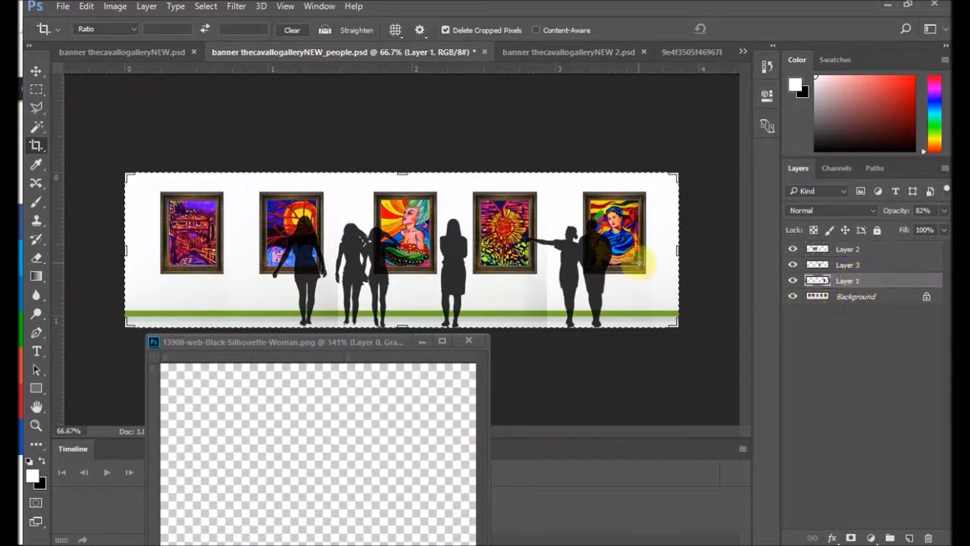
left_click(41, 72)
left_click_drag(561, 269, 533, 259)
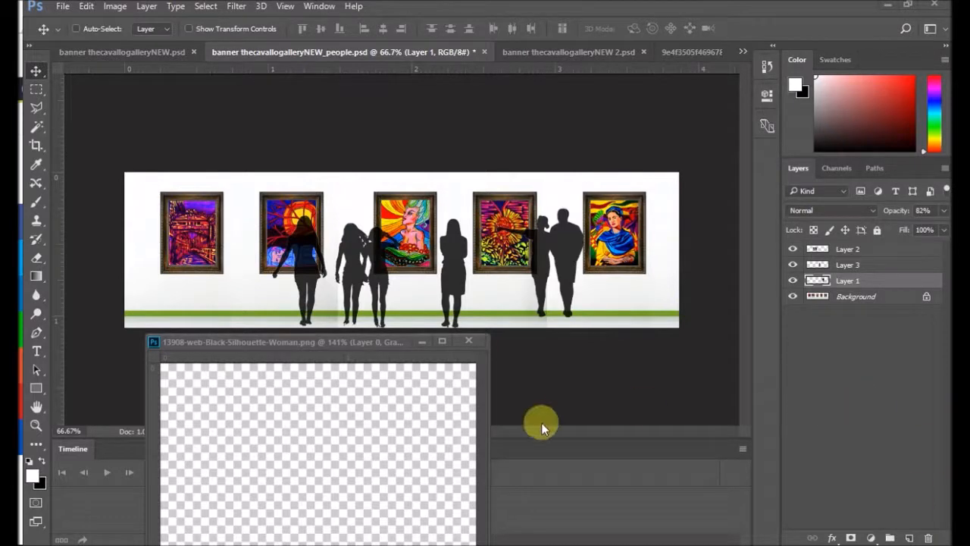
left_click_drag(320, 340, 310, 137)
left_click_drag(563, 229, 319, 263)
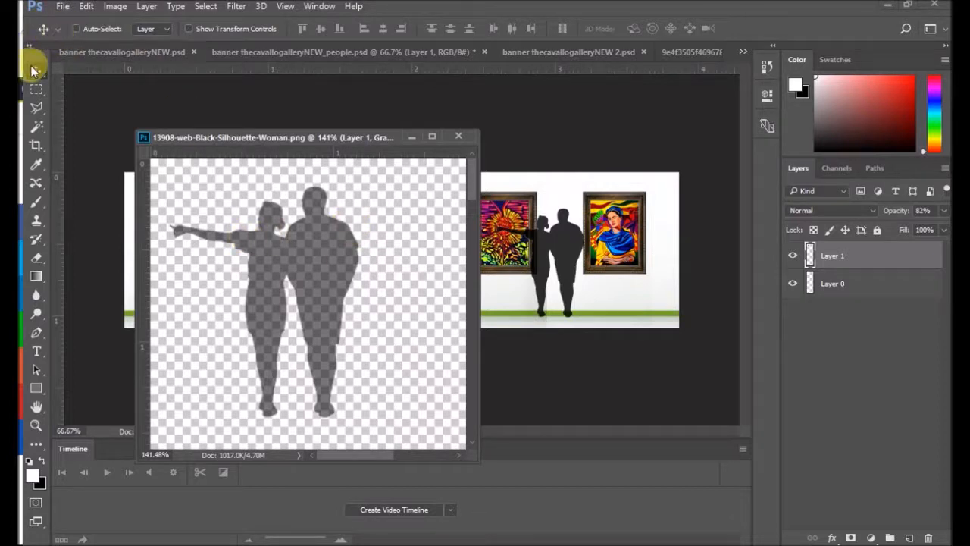
Step: Start cropping around the couple, trimming the empty canvas above their heads and on both sides
left_click(36, 145)
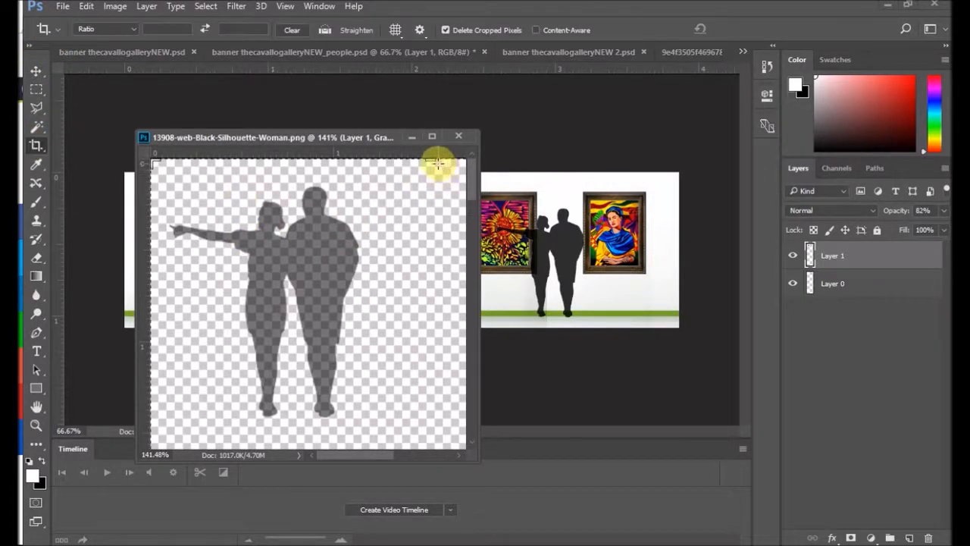
left_click_drag(430, 160, 421, 182)
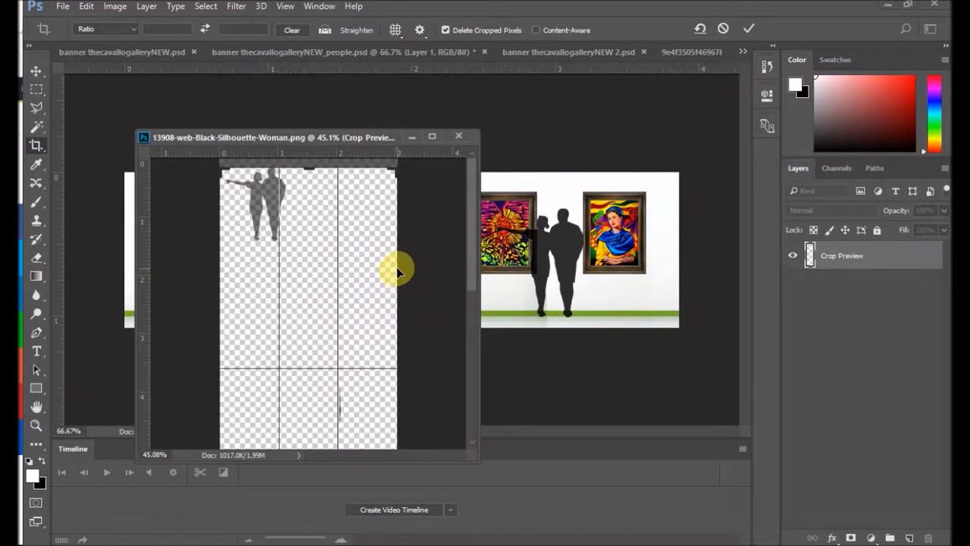
left_click_drag(395, 269, 346, 261)
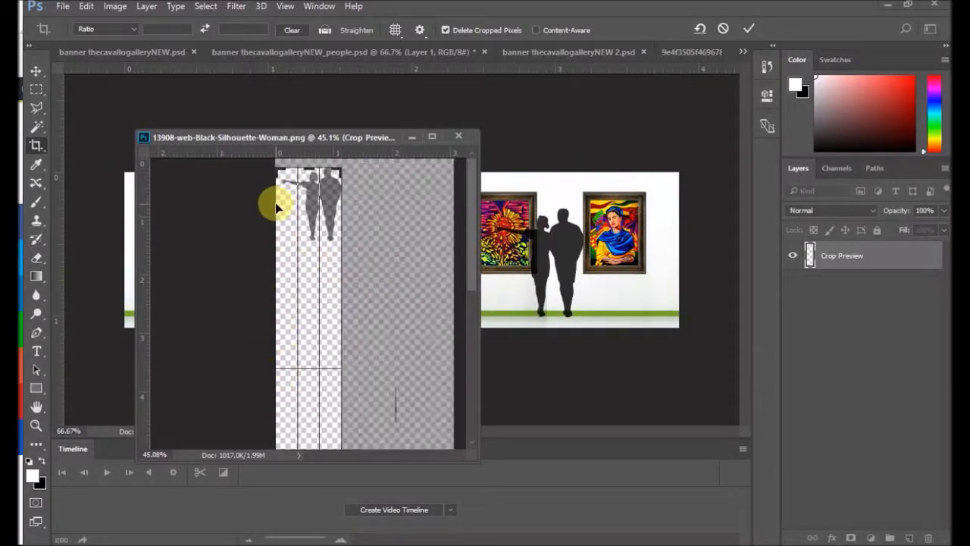
scroll(304, 209, "down", 1)
scroll(300, 224, "up", 2)
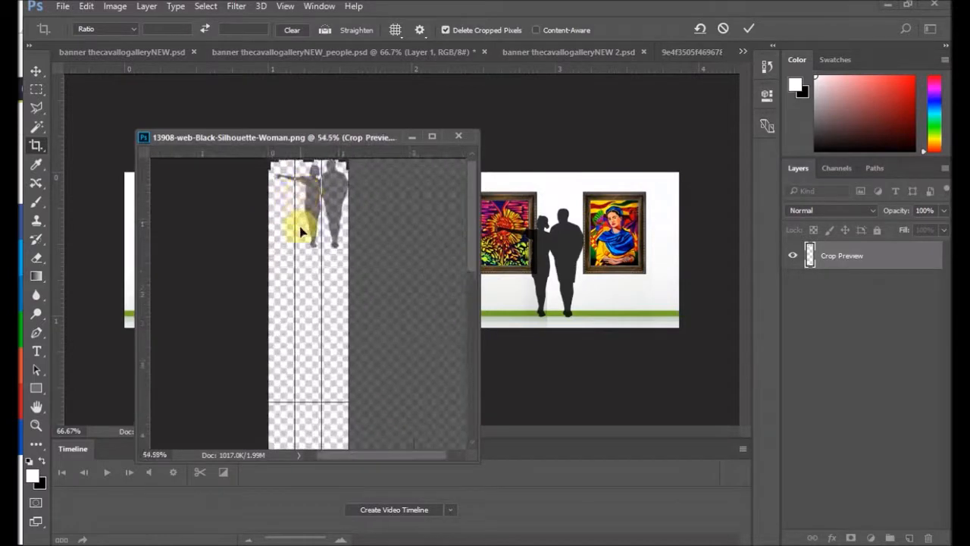
scroll(299, 229, "down", 3)
left_click_drag(279, 413, 282, 408)
scroll(280, 372, "down", 5)
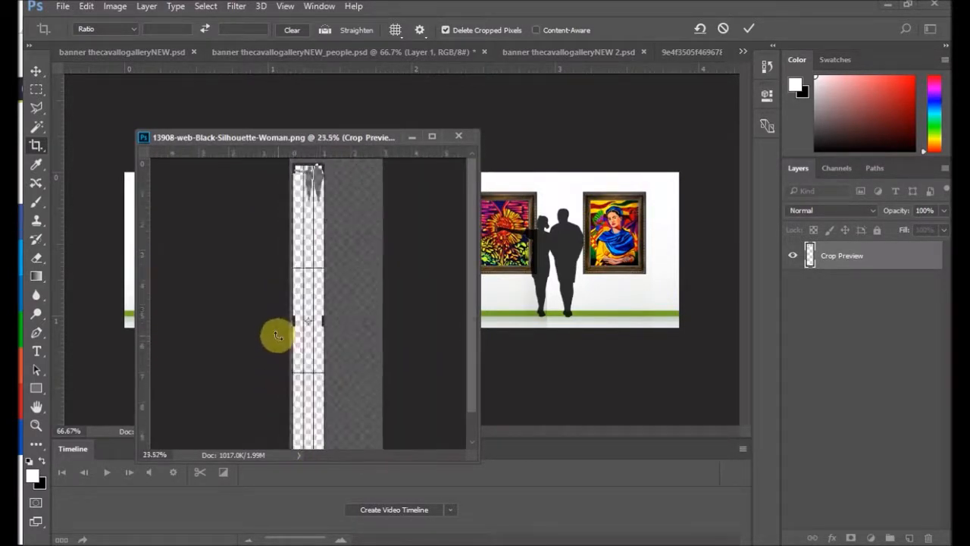
Step: Trim the crop's lower edge up to the couple's feet and apply the crop
scroll(319, 440, "down", 4)
left_click_drag(313, 402, 314, 320)
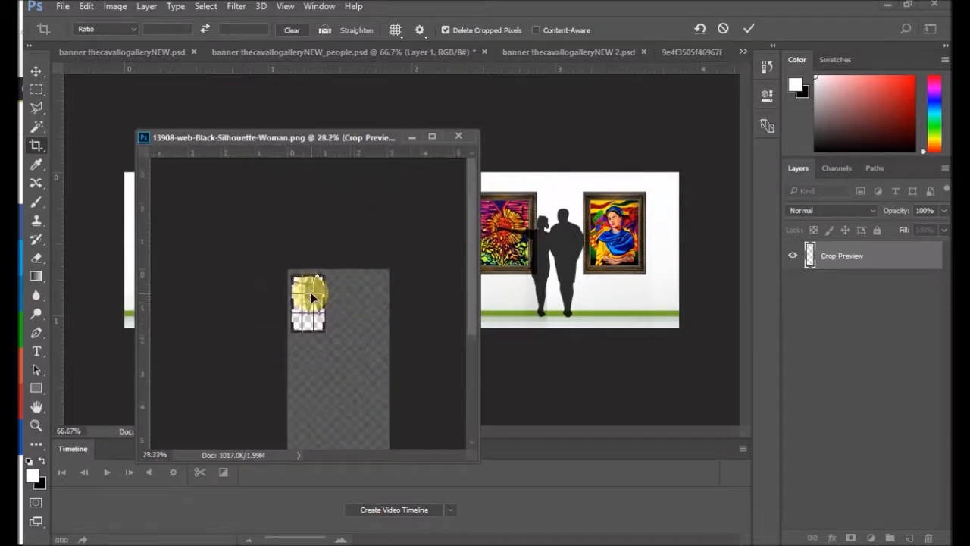
scroll(310, 295, "up", 8)
left_click_drag(312, 394, 312, 369)
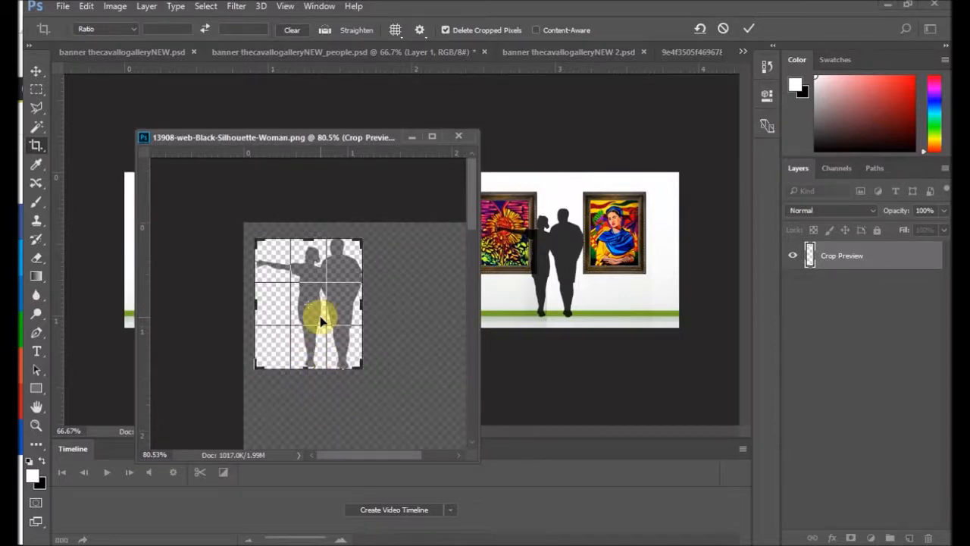
key("Return")
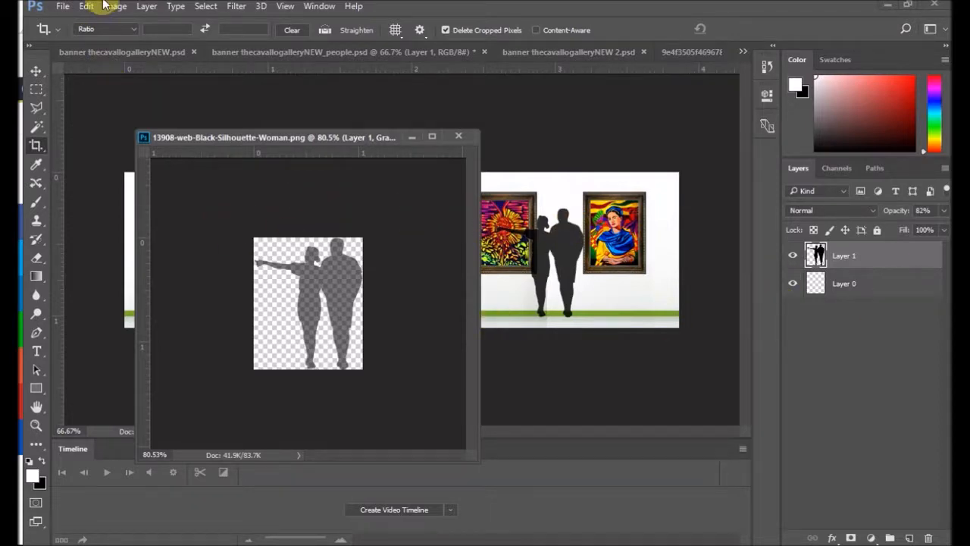
Step: Start saving the cropped couple image under a new name in the Artbypiya.com SLIDER HOME folder
left_click(63, 6)
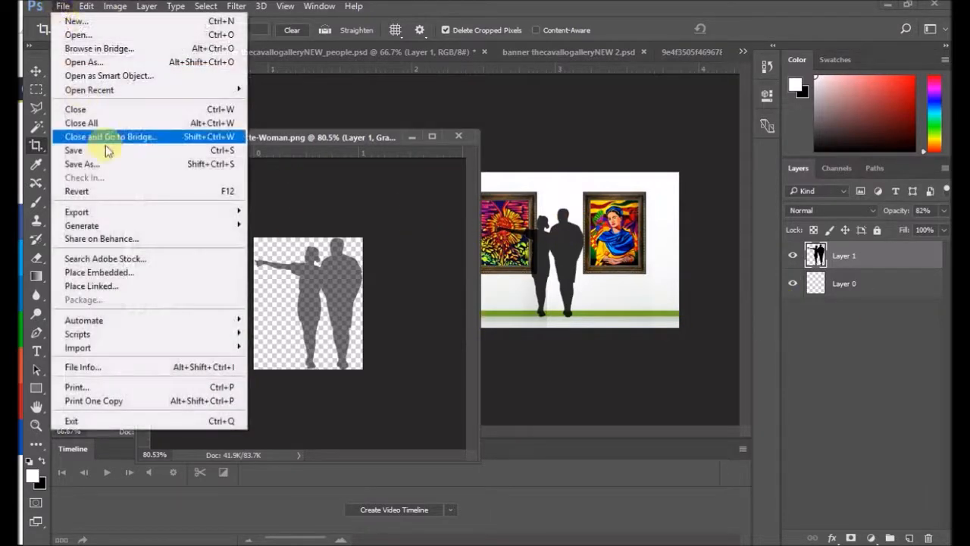
left_click(98, 164)
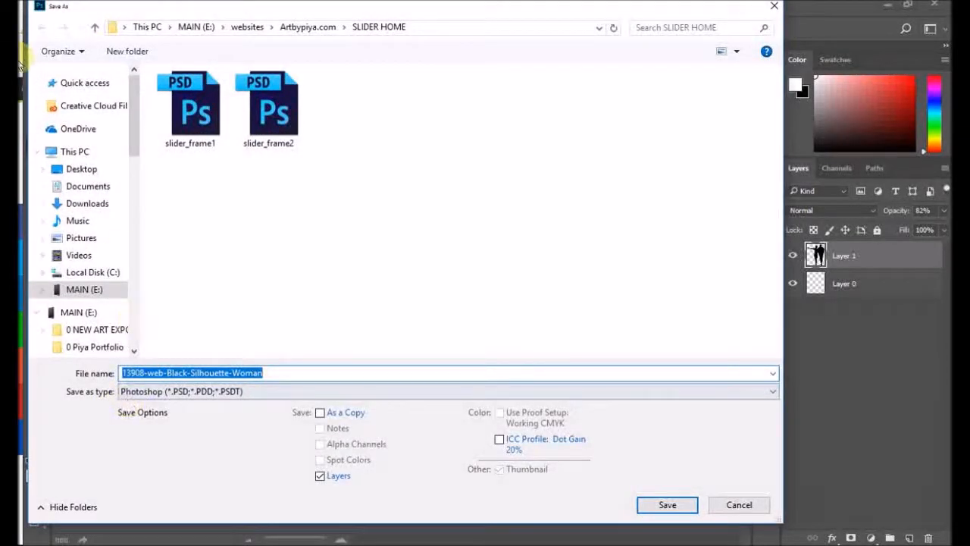
scroll(91, 280, "down", 10)
scroll(72, 285, "down", 5)
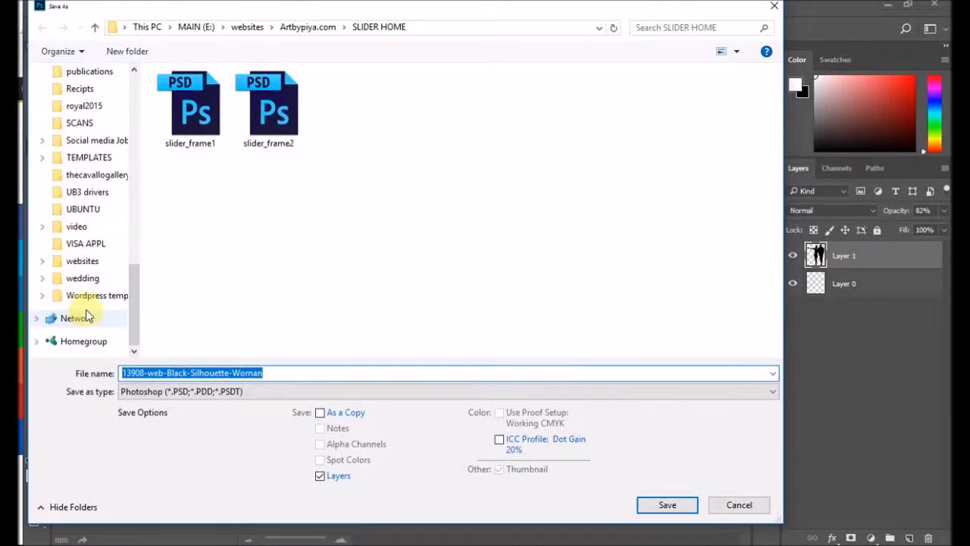
left_click(76, 261)
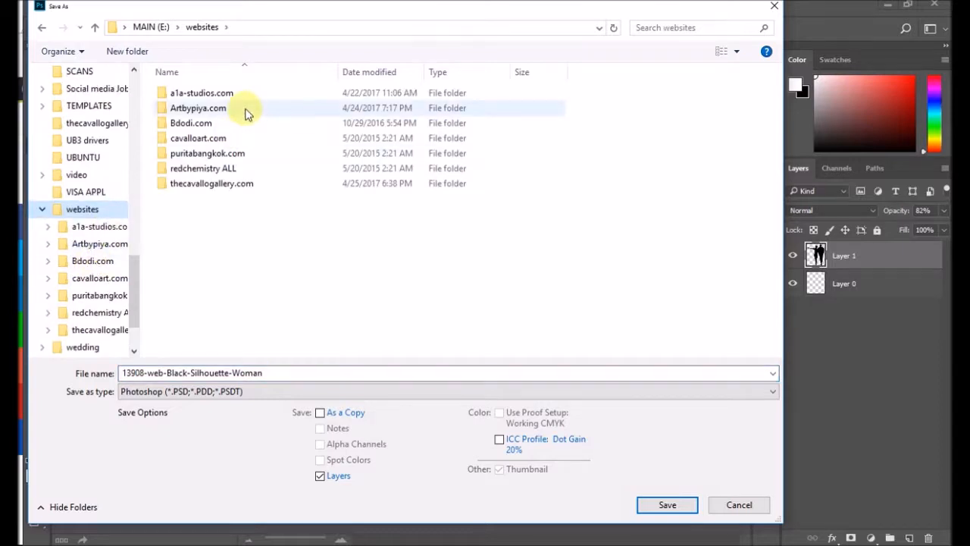
double_click(229, 109)
double_click(228, 228)
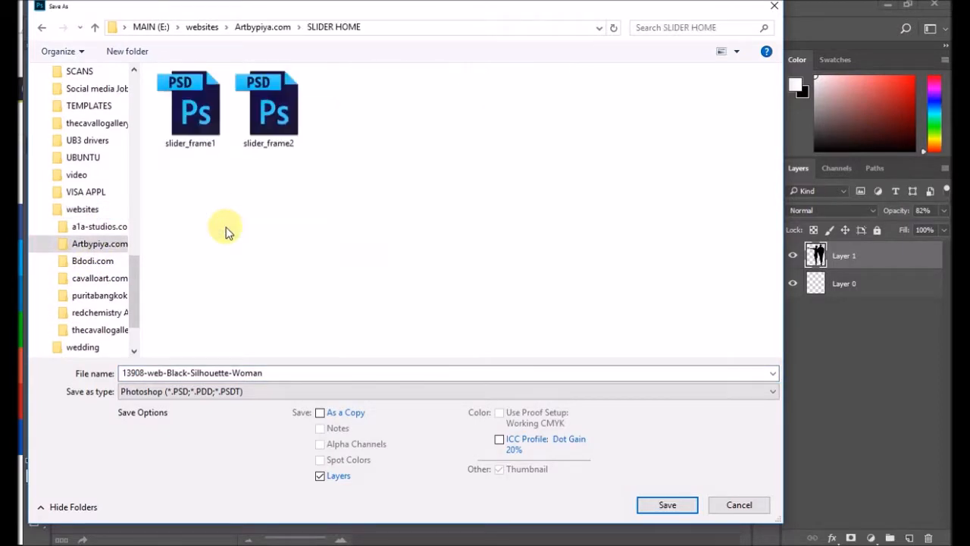
Step: Save the couple image in PNG format as person3, accepting the offered PNG options
left_click(224, 392)
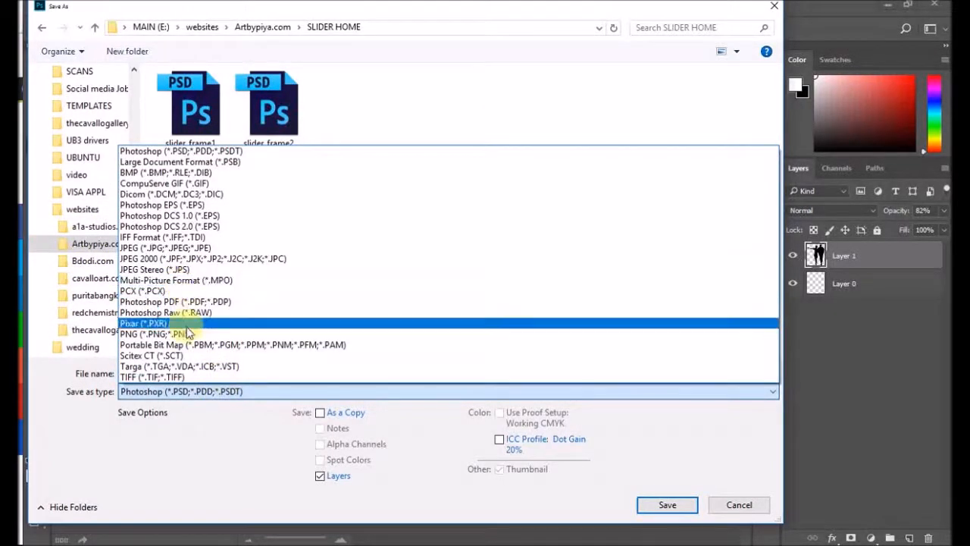
left_click(180, 325)
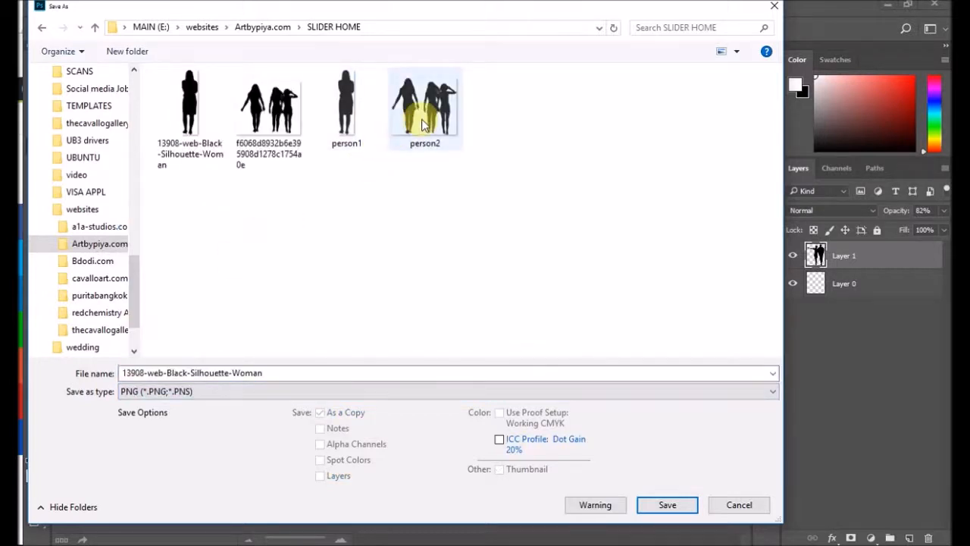
left_click(413, 128)
double_click(169, 372)
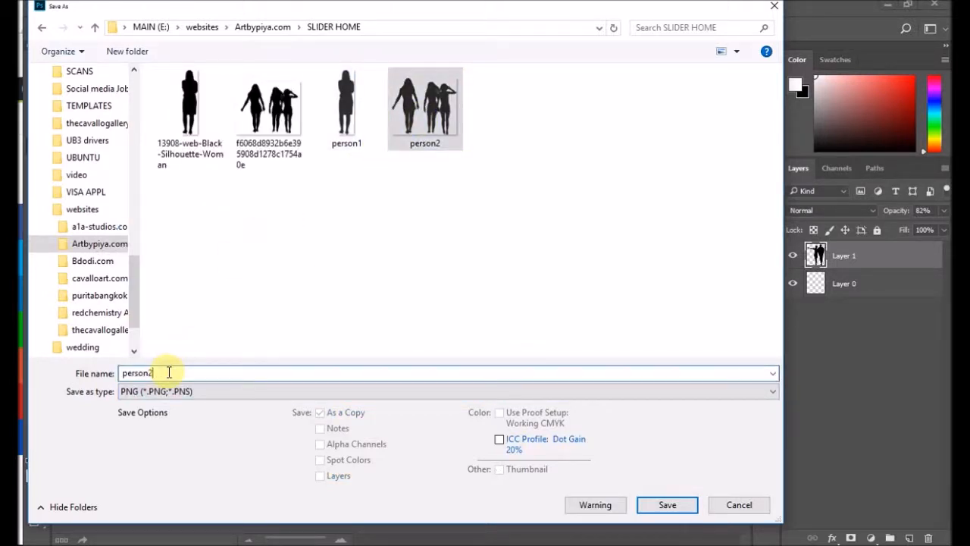
type("3")
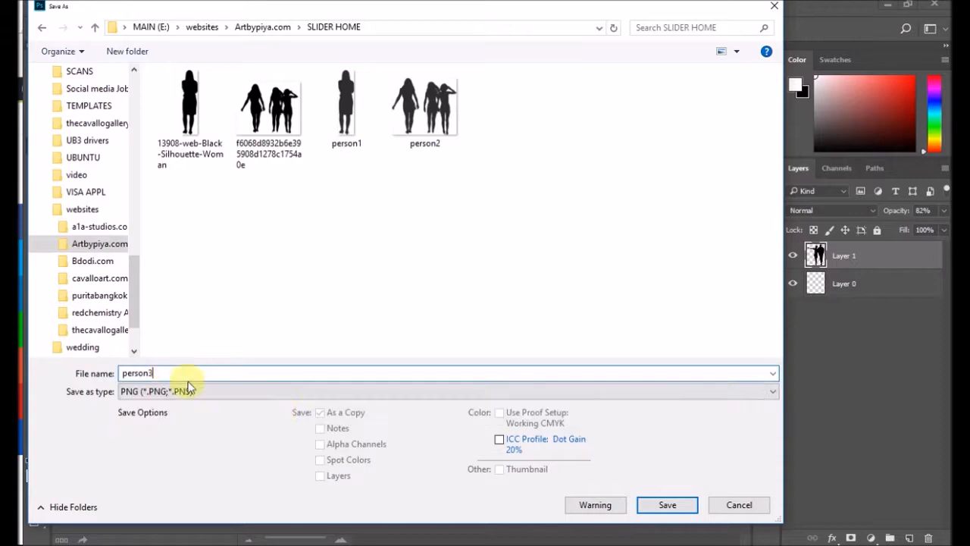
left_click(664, 505)
left_click(533, 168)
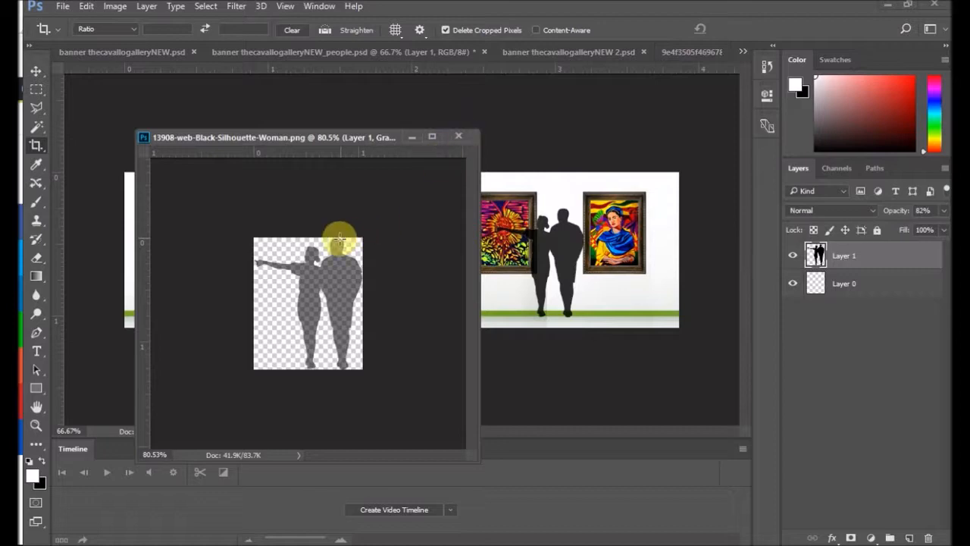
Step: Step back the crop in the silhouette document and delete its couple layer, keeping only the empty Layer 0
left_click(86, 6)
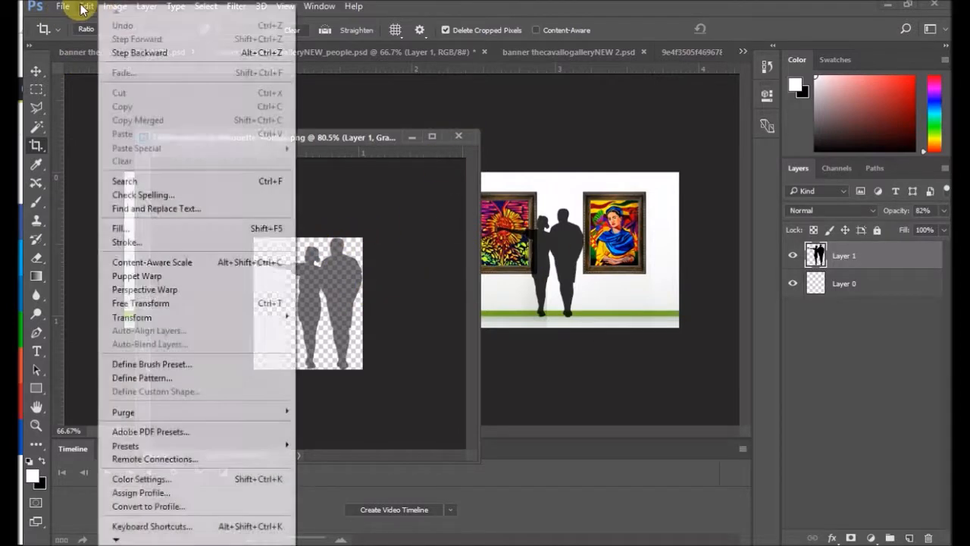
left_click(159, 52)
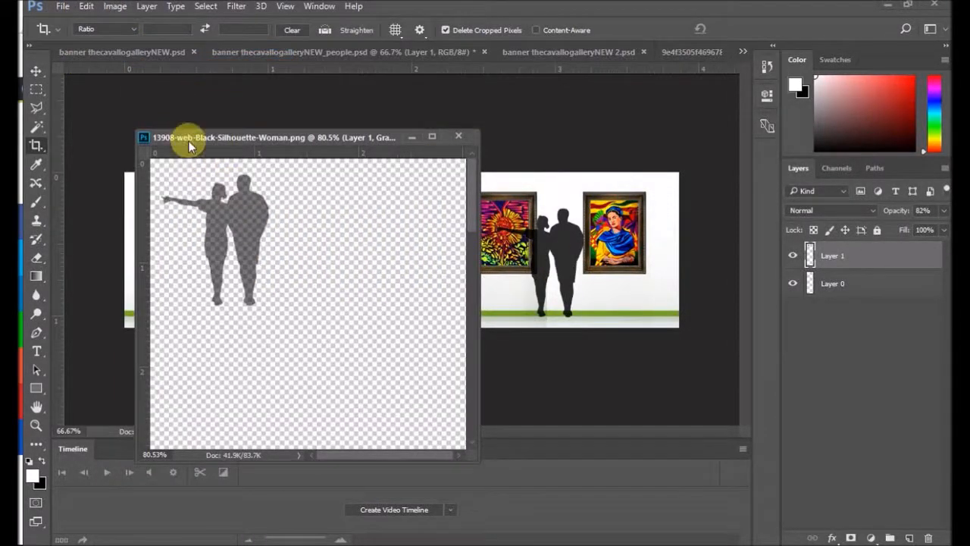
left_click_drag(870, 260, 928, 537)
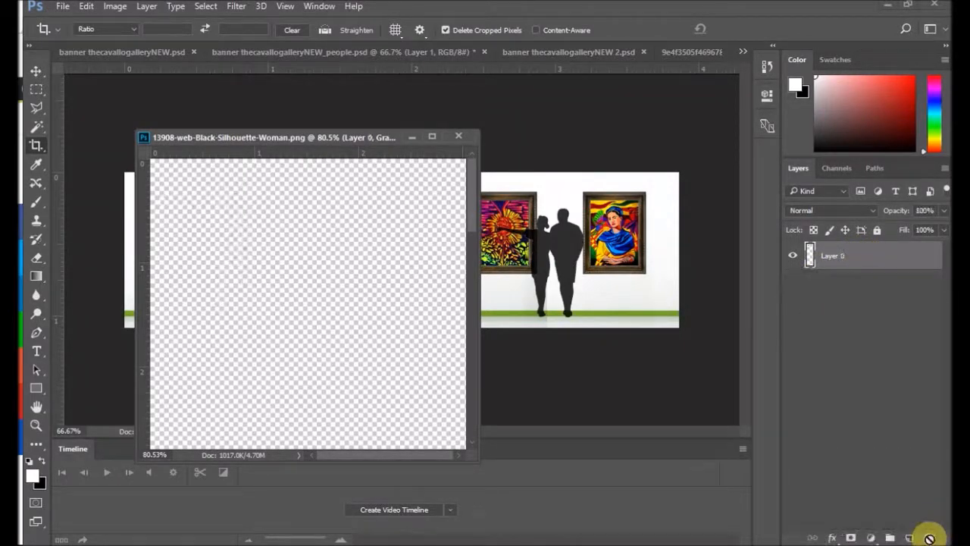
Step: Switch to the man-and-child silhouette image and minimise the floating silhouette document that covers it
left_click_drag(350, 129, 395, 333)
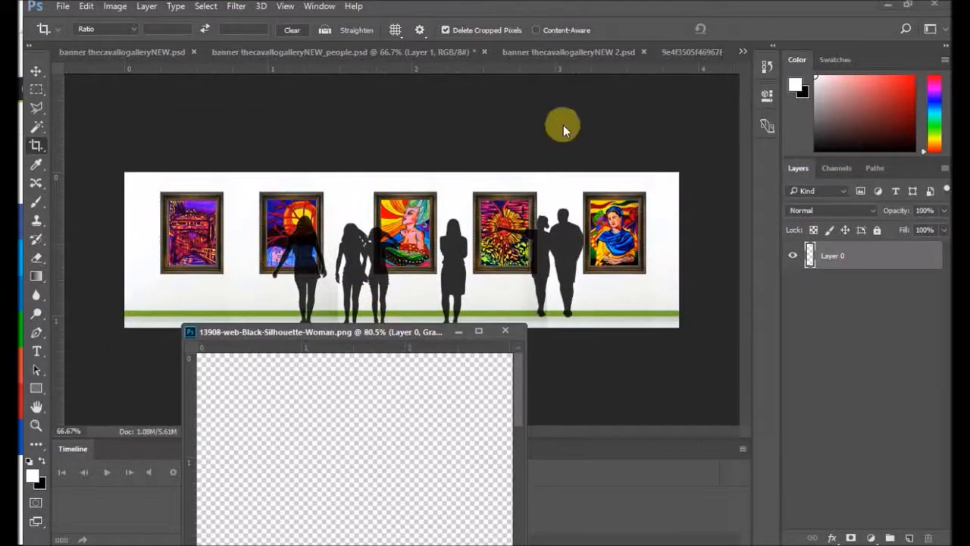
left_click(743, 51)
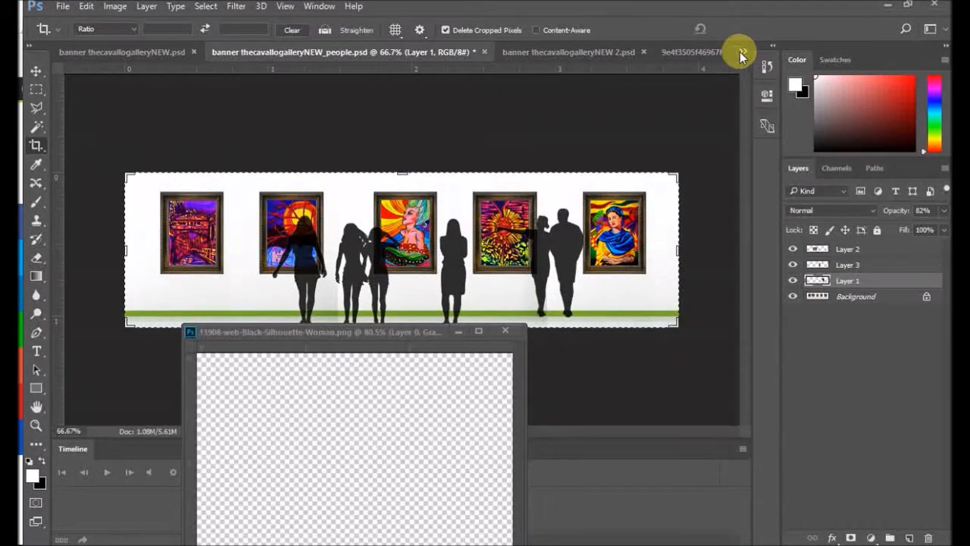
left_click(743, 53)
left_click(695, 104)
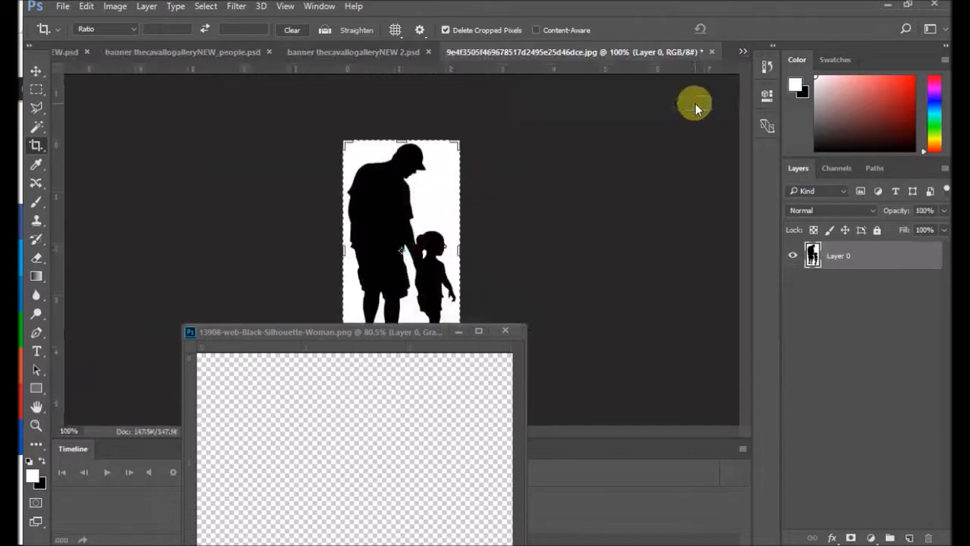
scroll(598, 262, "down", 2)
scroll(598, 259, "down", 2)
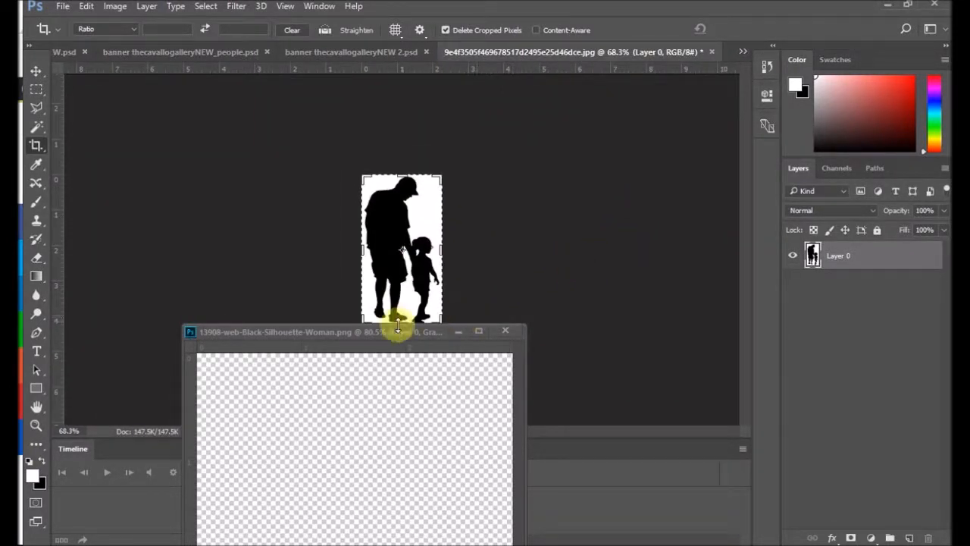
left_click_drag(389, 326, 396, 370)
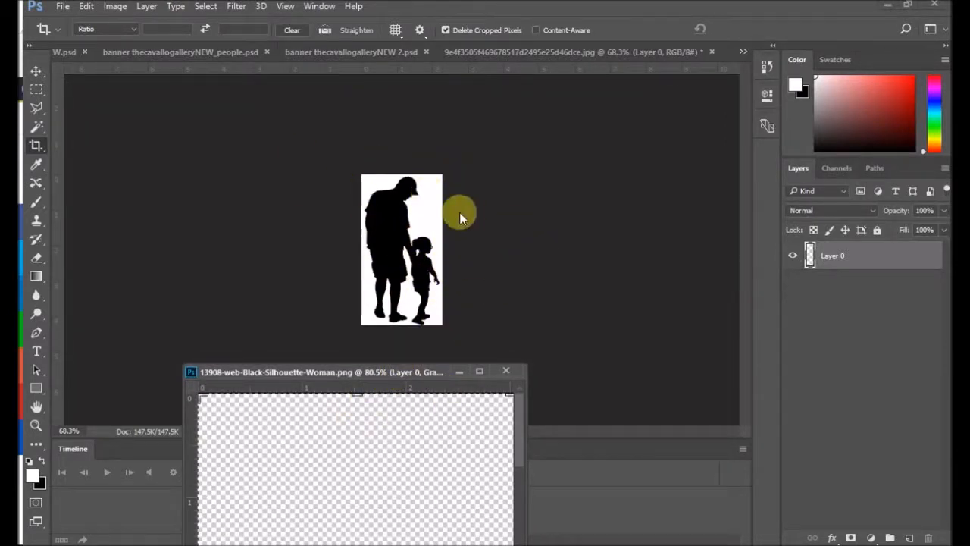
scroll(460, 212, "up", 2)
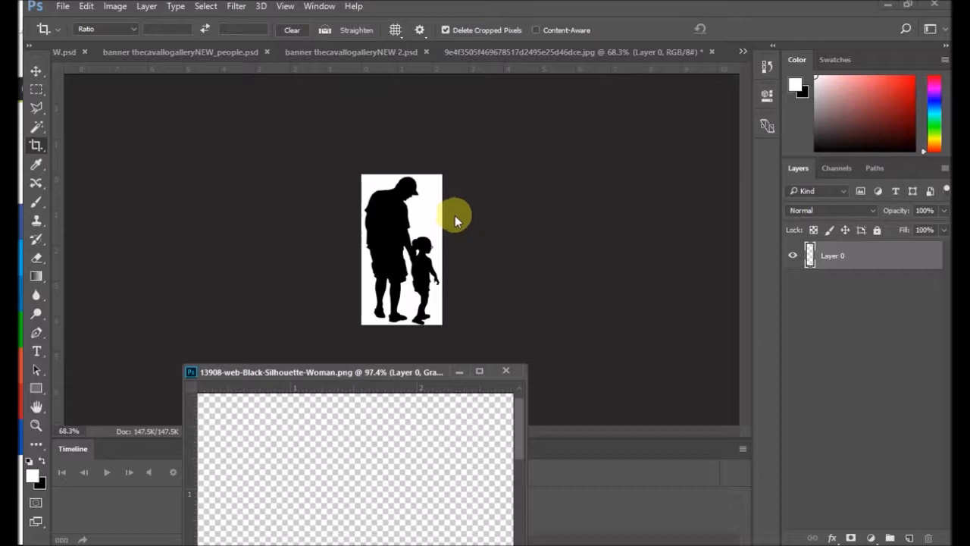
left_click(460, 372)
left_click(514, 230)
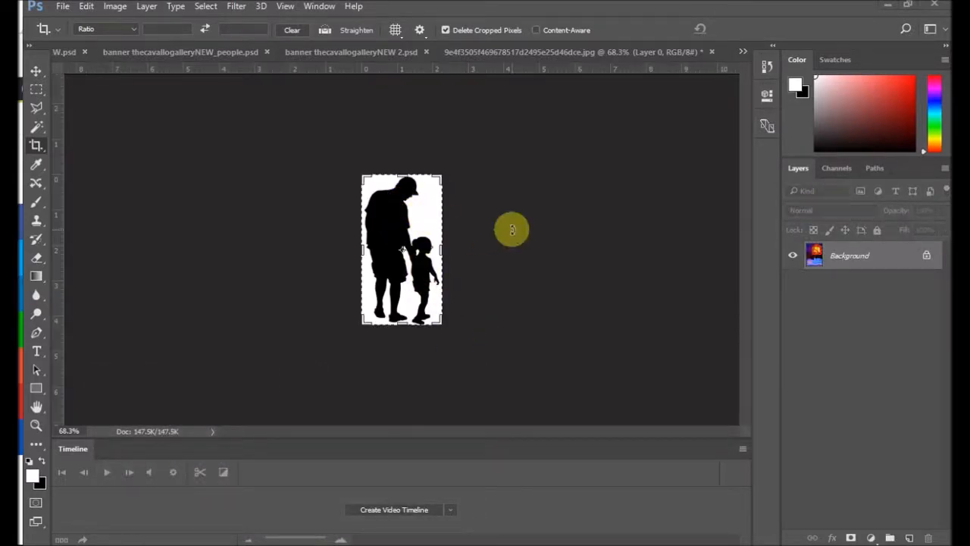
Step: Select the white background around the man-and-child silhouette with the Magic Wand and delete it
scroll(459, 224, "up", 7)
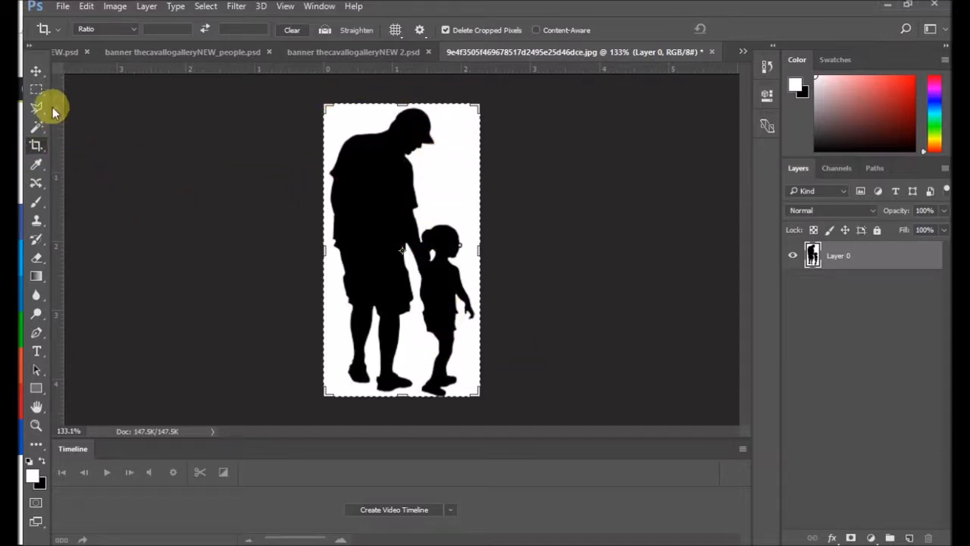
left_click(37, 70)
left_click(40, 127)
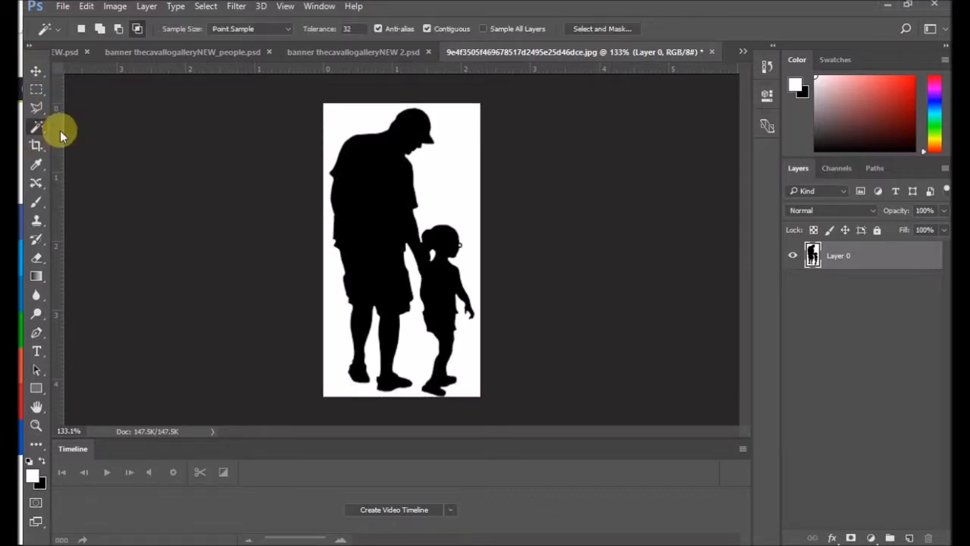
left_click(445, 175)
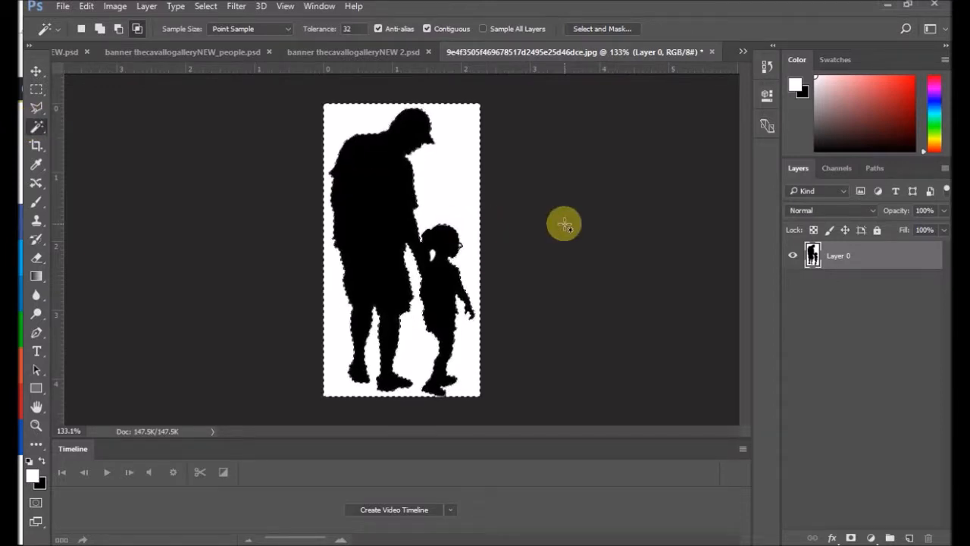
key("Delete")
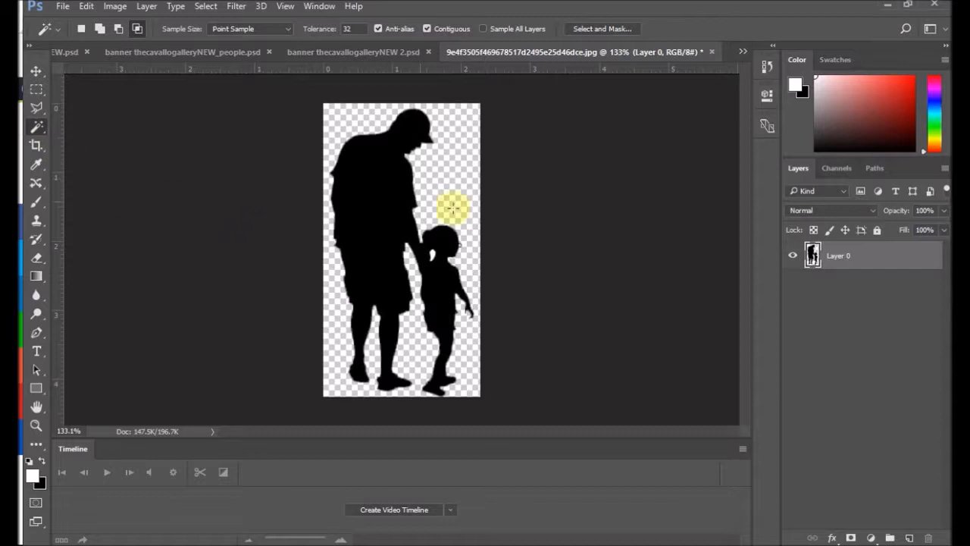
Step: Select the black man-and-child silhouette and copy it into the banner thecavallogalleryNEW_people document over the first painting
left_click(379, 205)
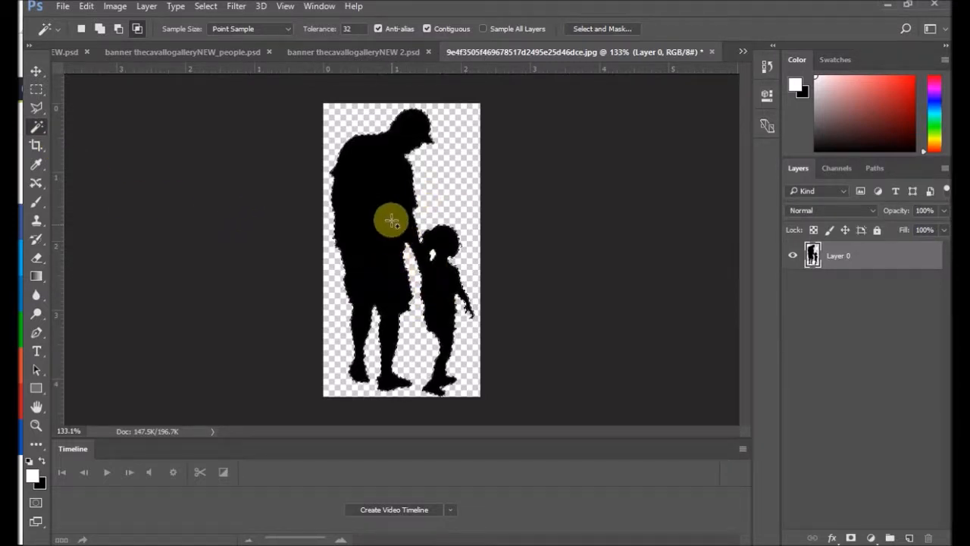
left_click(35, 71)
mouse_move(371, 224)
left_mouse_down()
mouse_move(380, 227)
mouse_move(355, 222)
mouse_move(374, 230)
left_mouse_up()
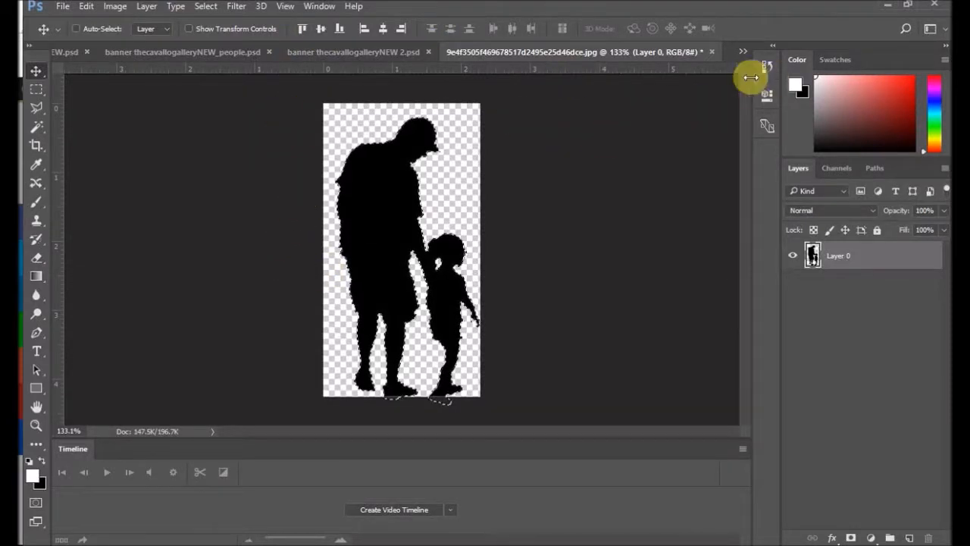
left_click(742, 51)
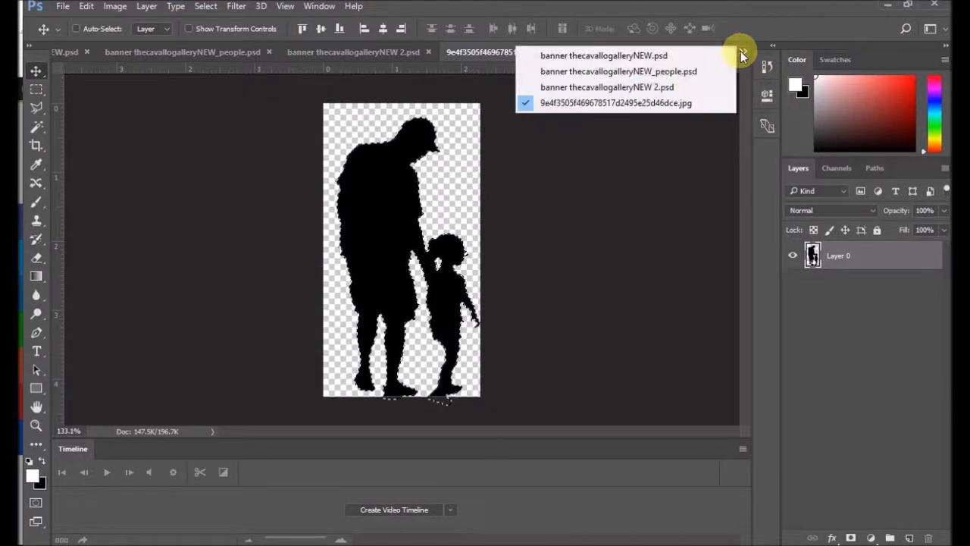
left_click(667, 72)
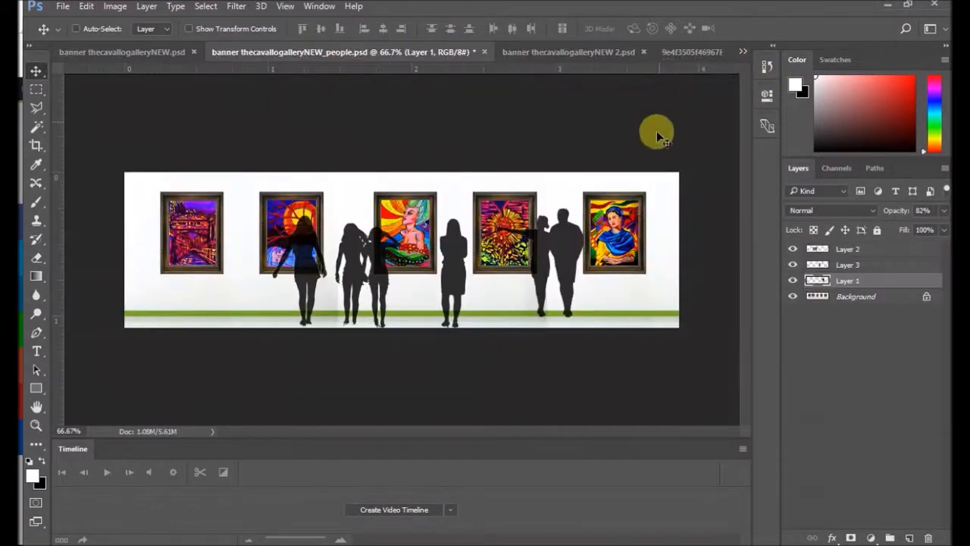
left_click(691, 53)
left_click_drag(692, 52, 671, 167)
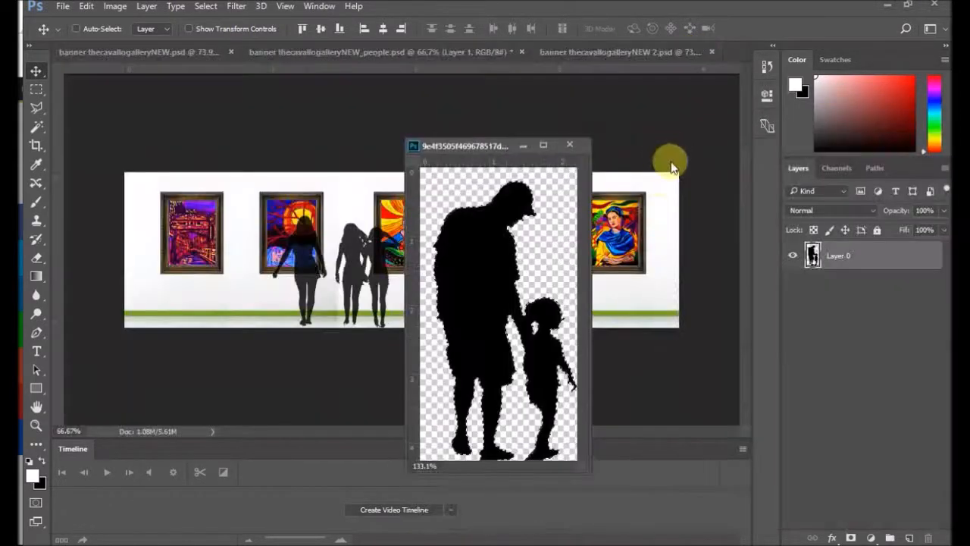
left_click_drag(454, 280, 197, 237)
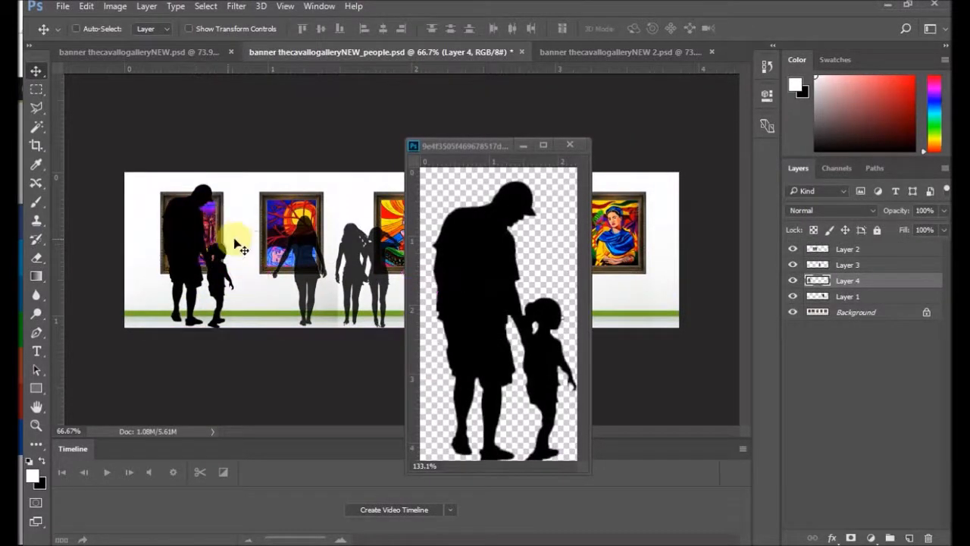
Step: Reposition the man-and-child silhouette between the banner's first two paintings and close its source image
left_click_drag(177, 270, 227, 296)
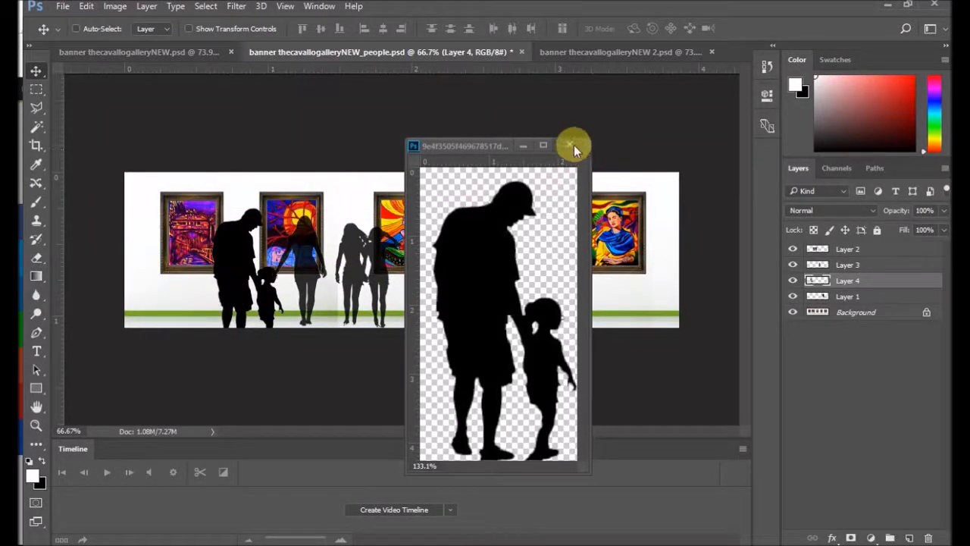
left_click(575, 145)
left_click(496, 224)
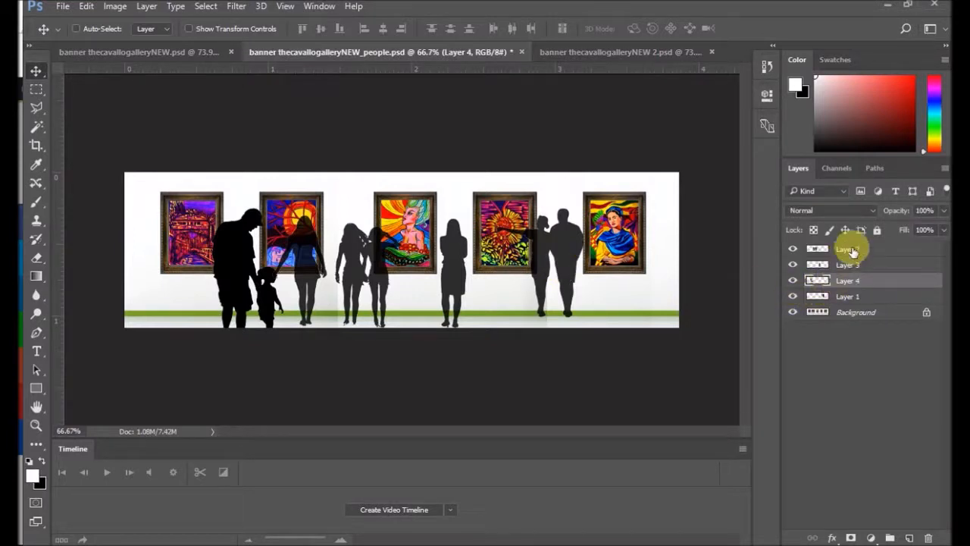
Step: Shift the group of women on Layer 2 and the single woman on Layer 3 slightly to the right
left_click(865, 250)
mouse_move(578, 264)
left_mouse_down()
mouse_move(567, 262)
mouse_move(595, 265)
left_mouse_up()
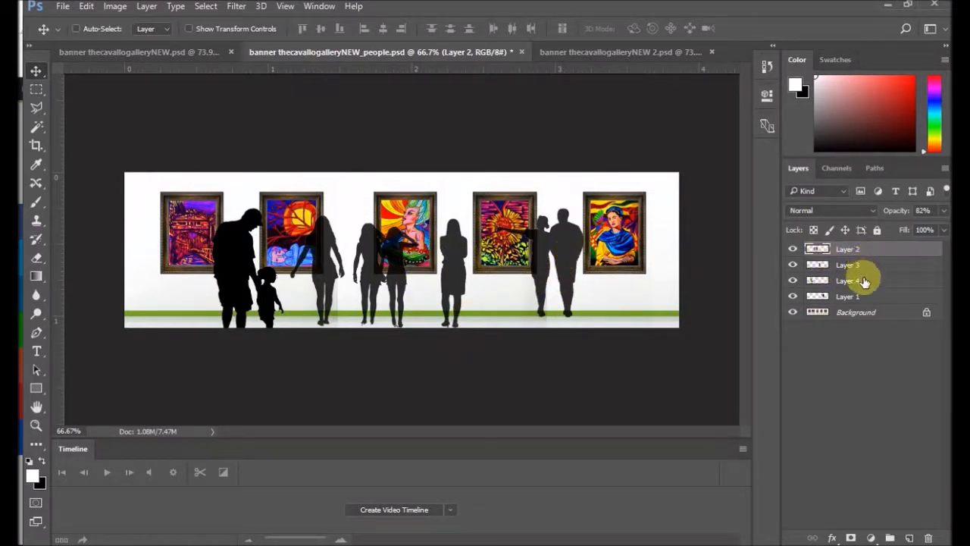
left_click(817, 264)
left_click_drag(572, 258, 577, 257)
left_click(848, 249)
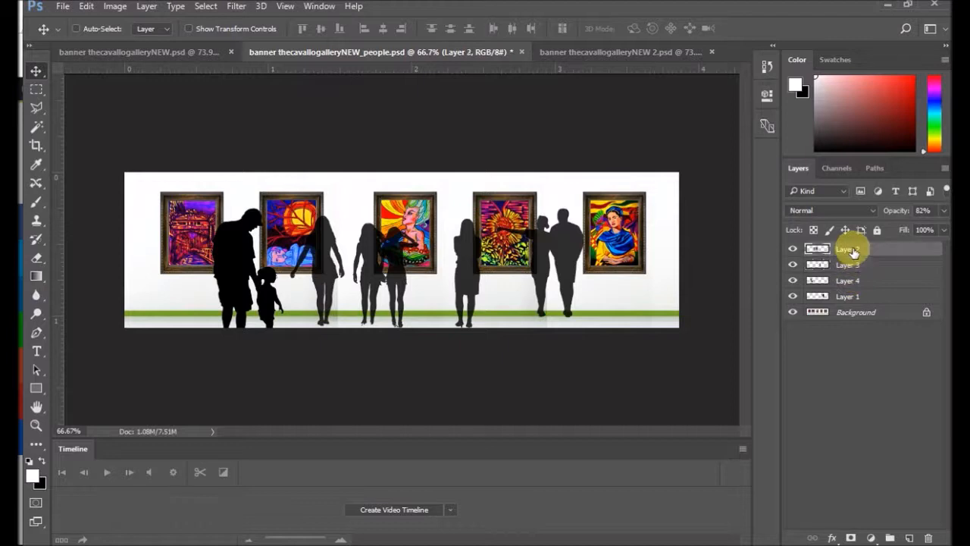
mouse_move(576, 258)
left_mouse_down()
mouse_move(629, 266)
mouse_move(570, 259)
left_mouse_up()
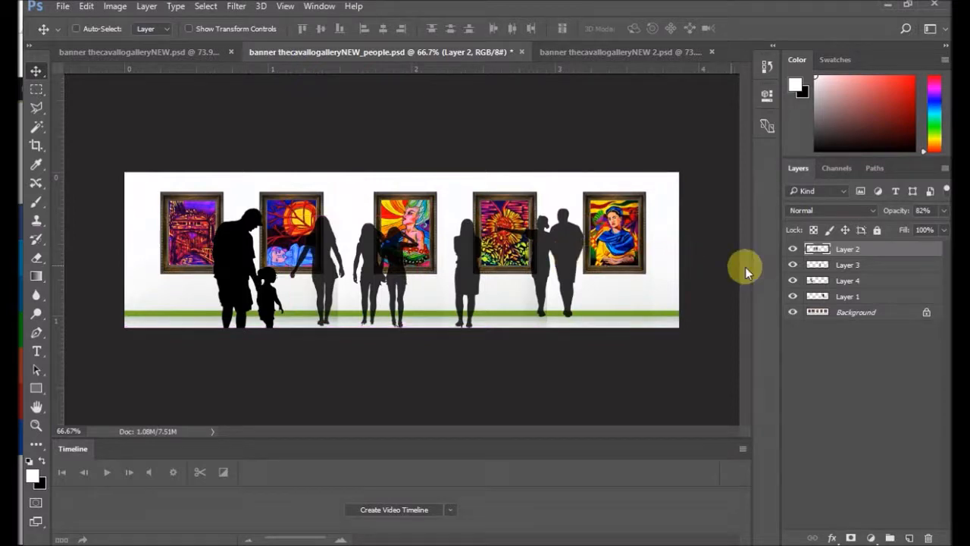
Step: Move the couple on Layer 1 in front of the last painting and the single woman between the third and fourth paintings
left_click(869, 298)
left_click_drag(668, 271, 738, 277)
left_click_drag(470, 250, 448, 258)
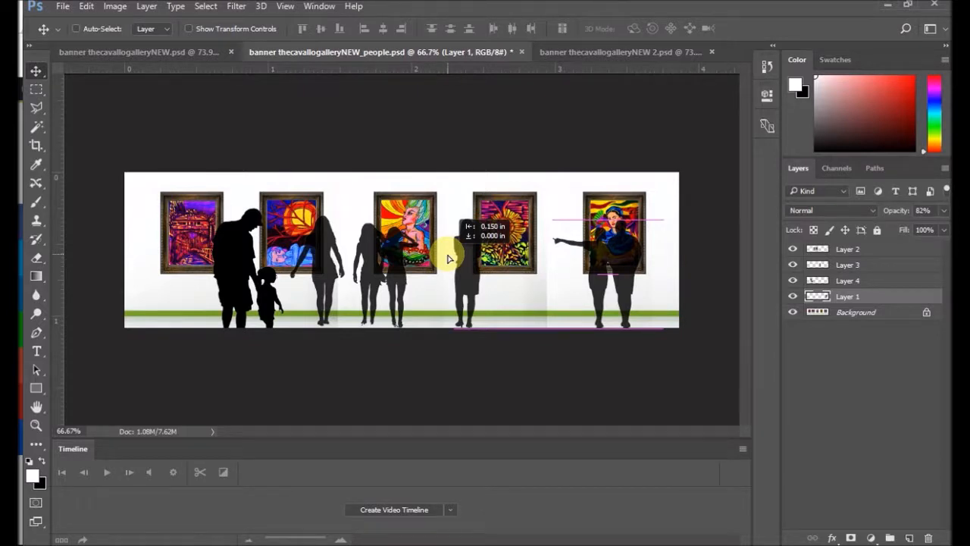
left_click_drag(448, 258, 442, 269)
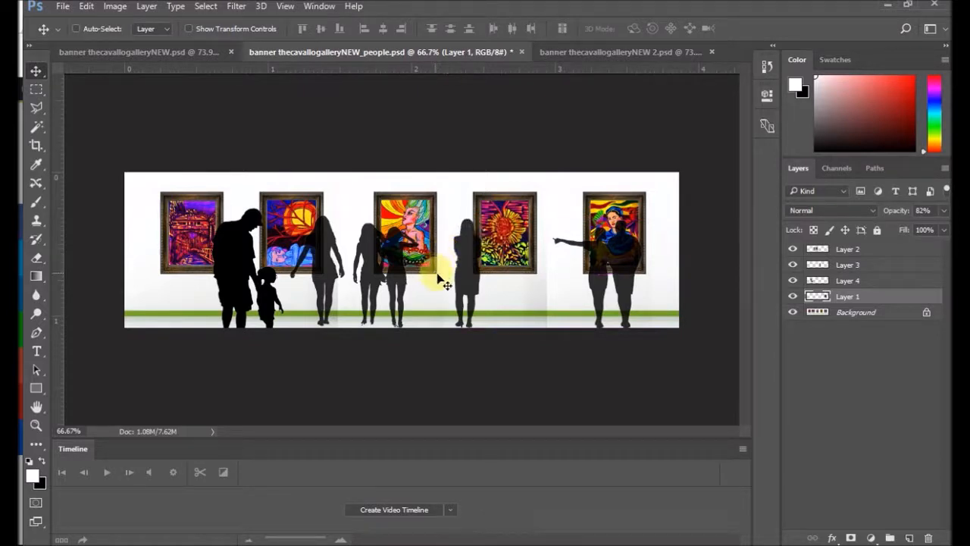
left_click(861, 265)
mouse_move(473, 267)
left_mouse_down()
mouse_move(521, 267)
mouse_move(467, 269)
left_mouse_up()
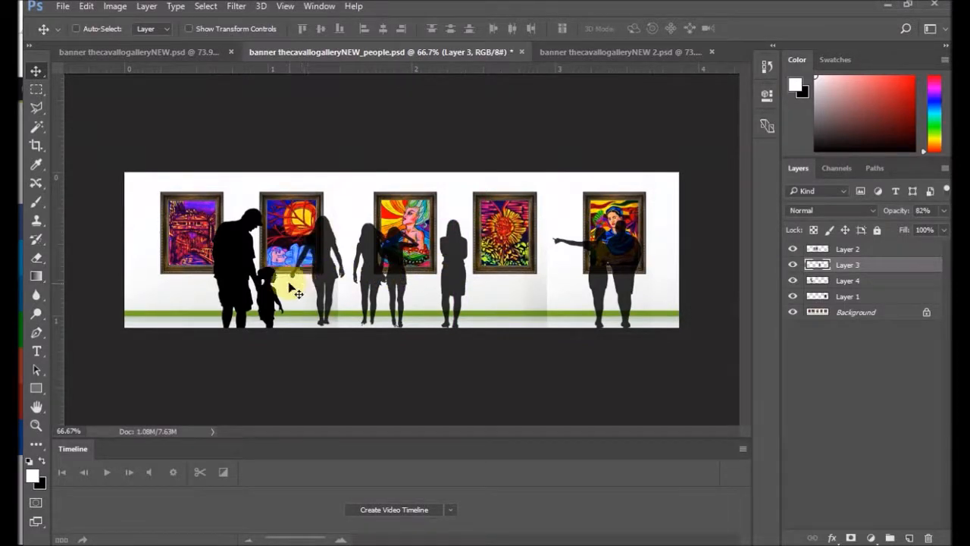
Step: Shrink the man-and-child silhouette on Layer 4 to about 76%, standing near the second painting, and set its opacity to 82%
left_click(849, 281)
mouse_move(231, 264)
left_mouse_down()
mouse_move(175, 252)
mouse_move(248, 253)
left_mouse_up()
left_click(86, 6)
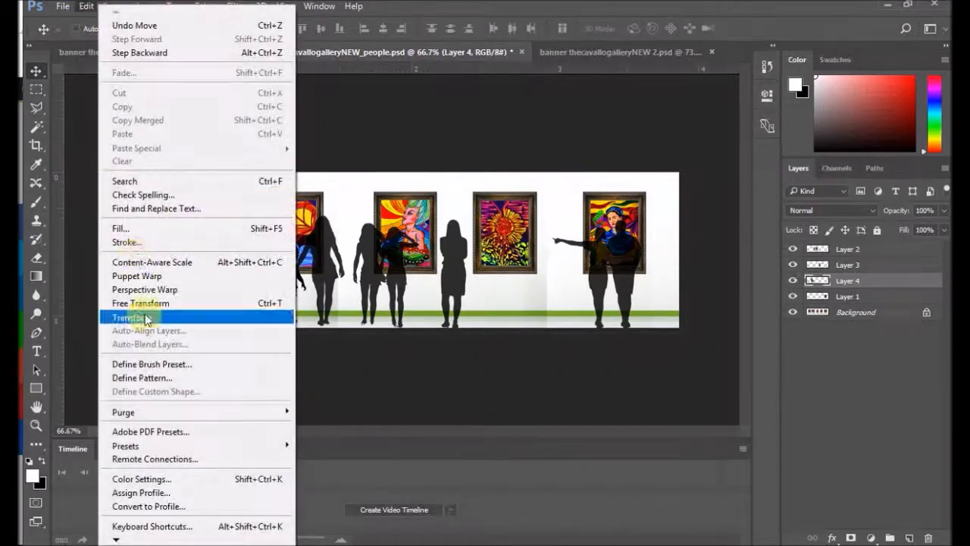
mouse_move(144, 317)
left_click(394, 339)
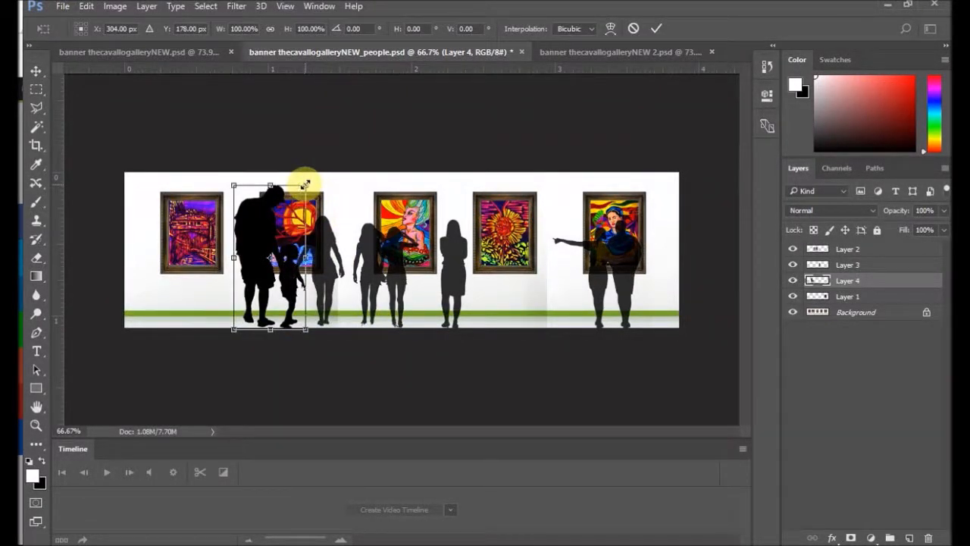
left_click_drag(304, 186, 275, 212)
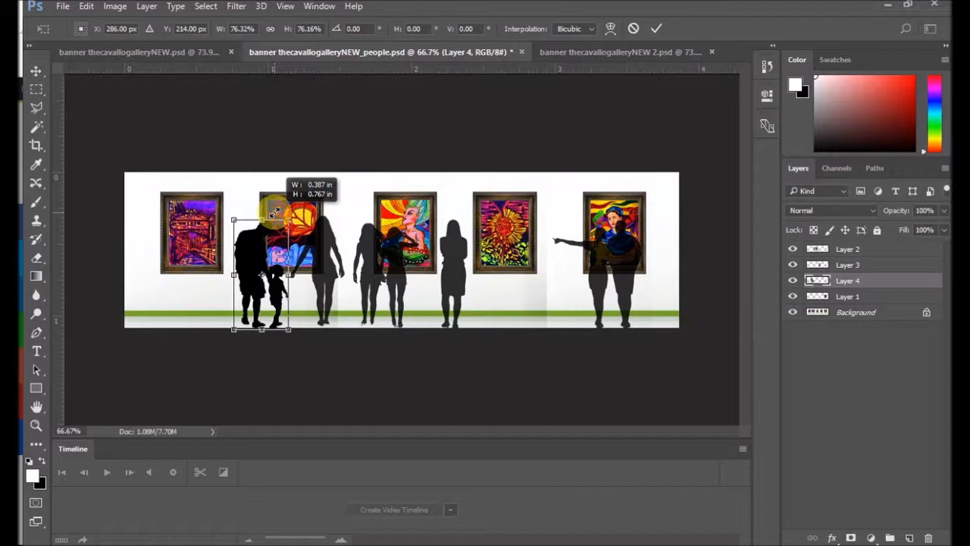
left_click_drag(275, 212, 275, 211)
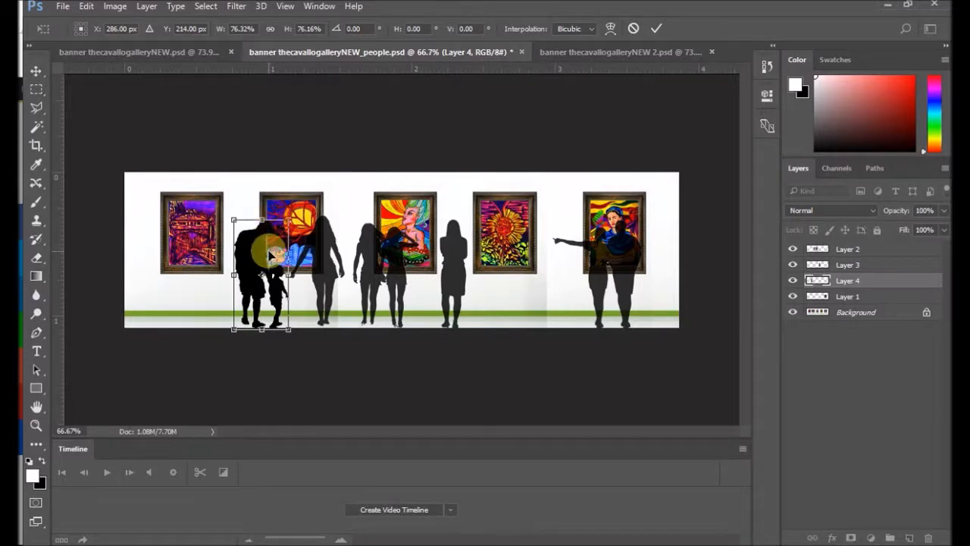
double_click(271, 256)
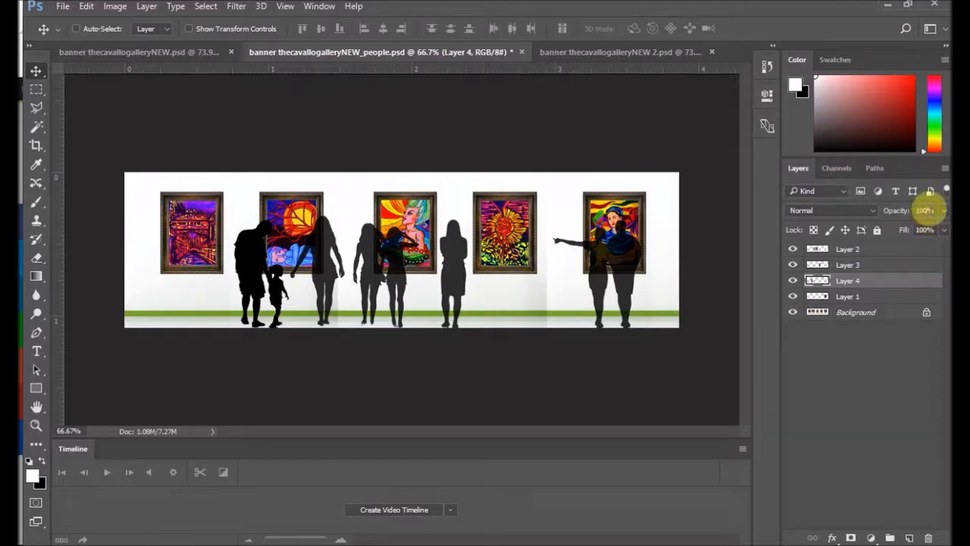
left_click(921, 210)
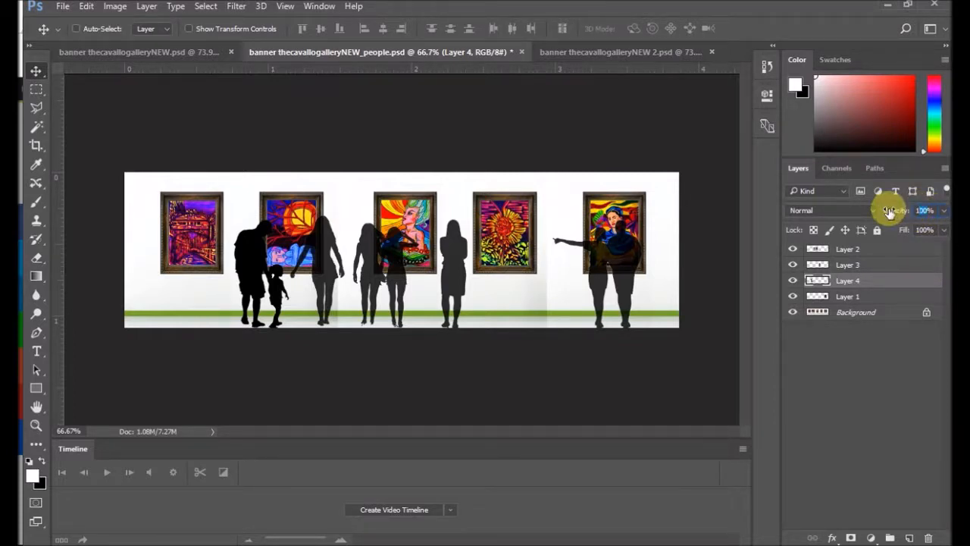
left_click_drag(890, 212, 893, 212)
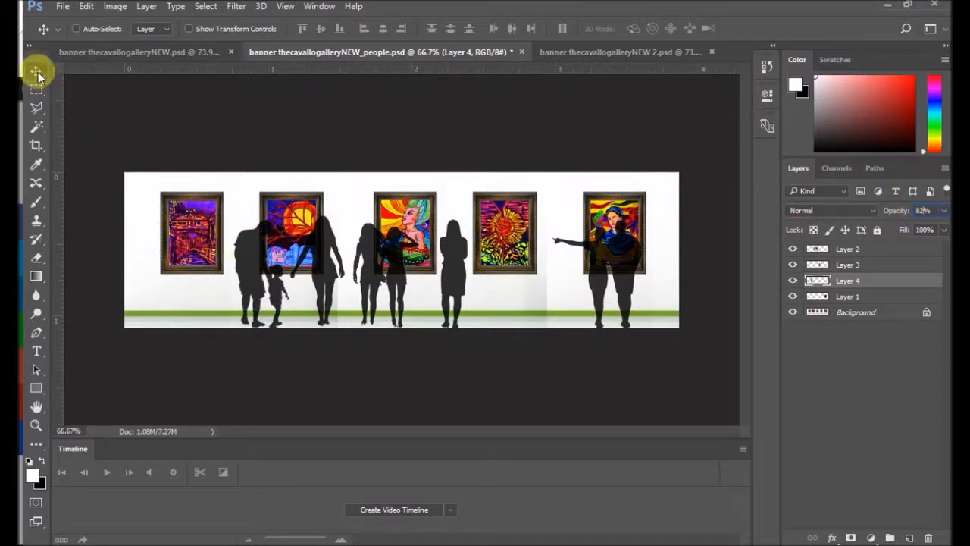
Step: Move the man-and-child silhouette on Layer 4 into the gap between the first and second paintings
left_click_drag(246, 260, 217, 255)
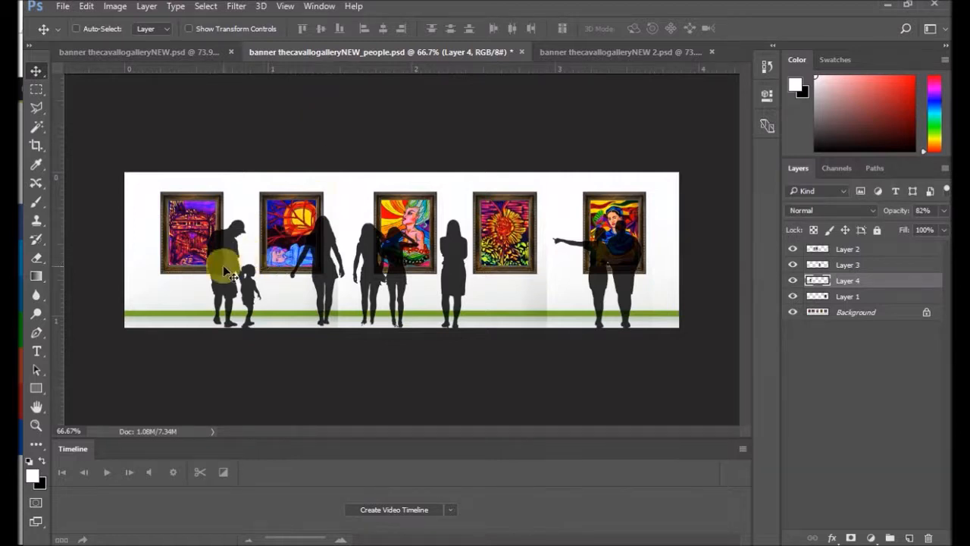
Step: Compare the people banner with the other two open gallery banners
left_click(567, 53)
left_click(356, 51)
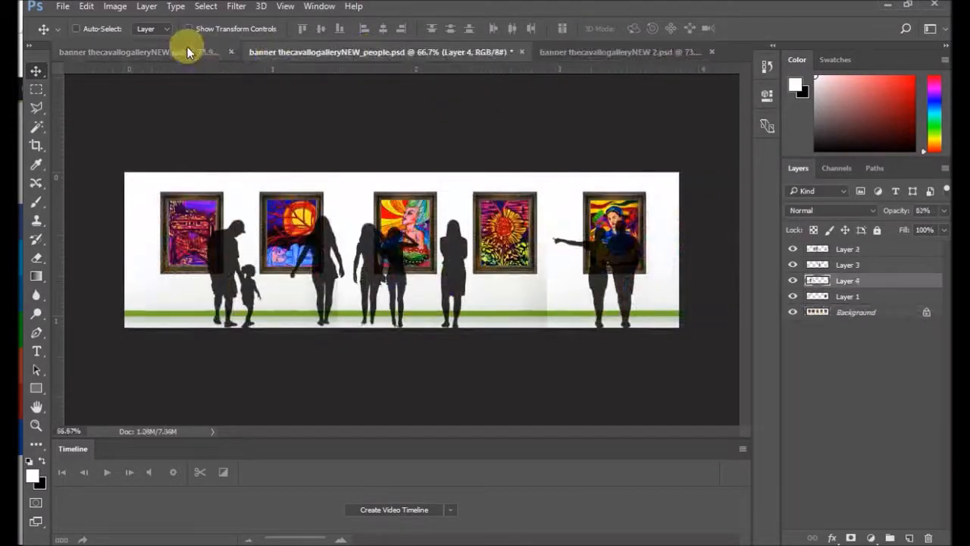
left_click(187, 50)
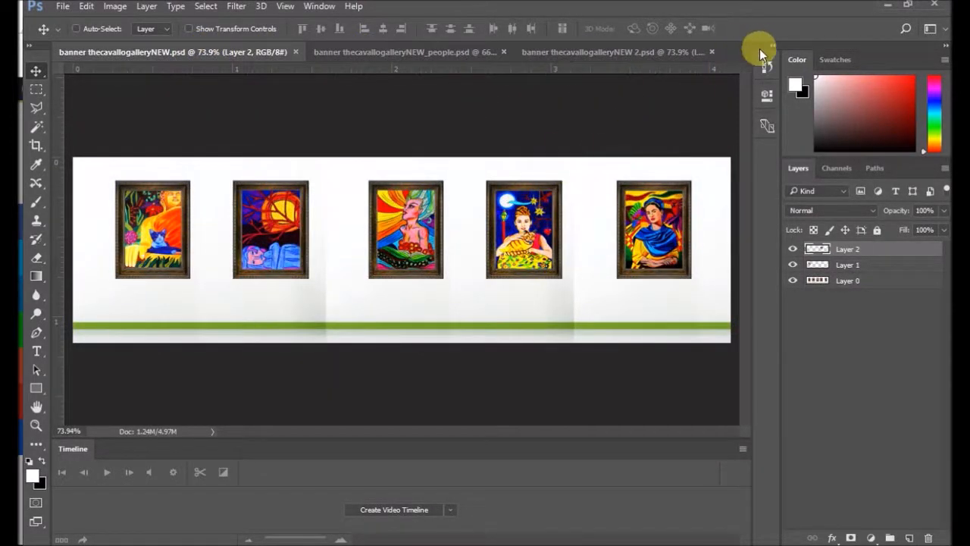
left_click(335, 53)
left_click(606, 52)
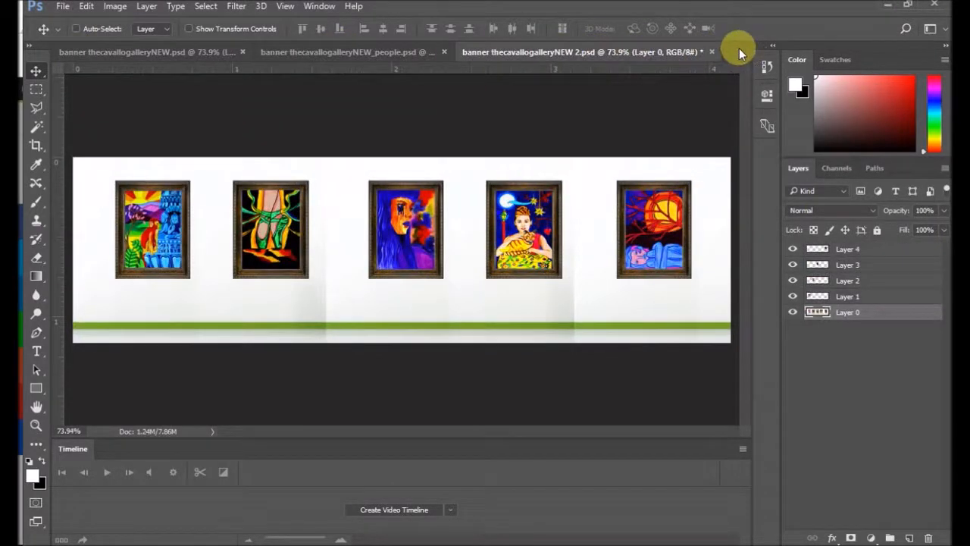
left_click(147, 53)
left_click(372, 51)
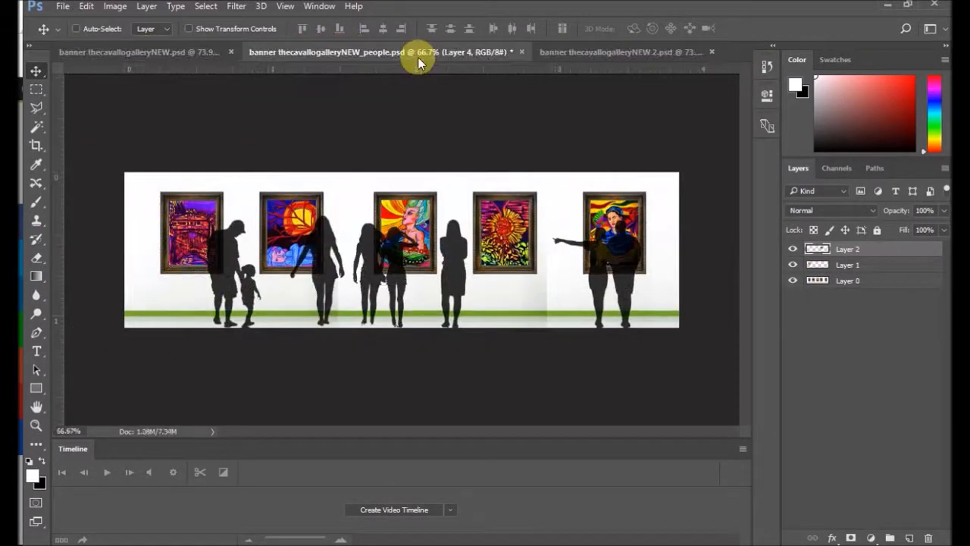
left_click(596, 50)
Step: Open person3 from the SLIDER HOME folder and move its couple silhouette completely off the canvas
left_click(65, 6)
left_click(76, 31)
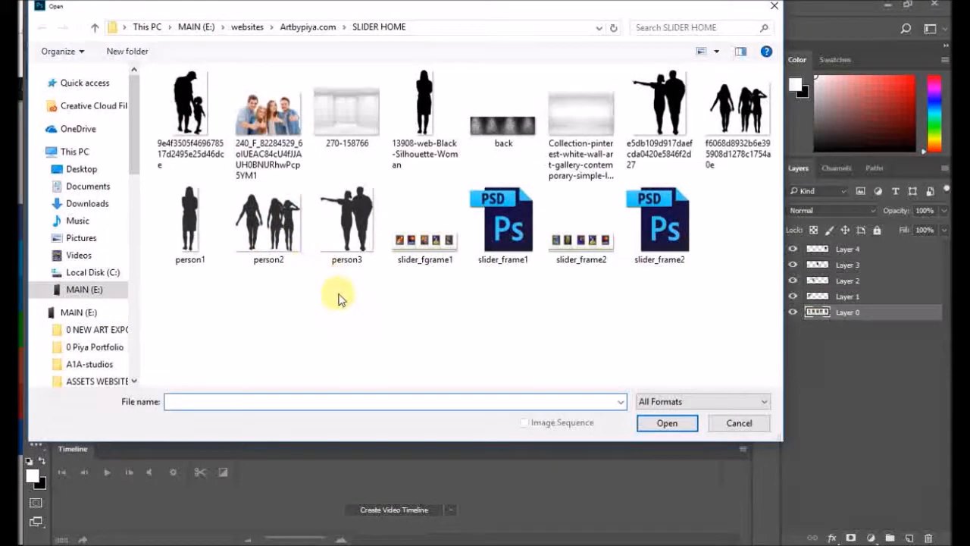
double_click(348, 241)
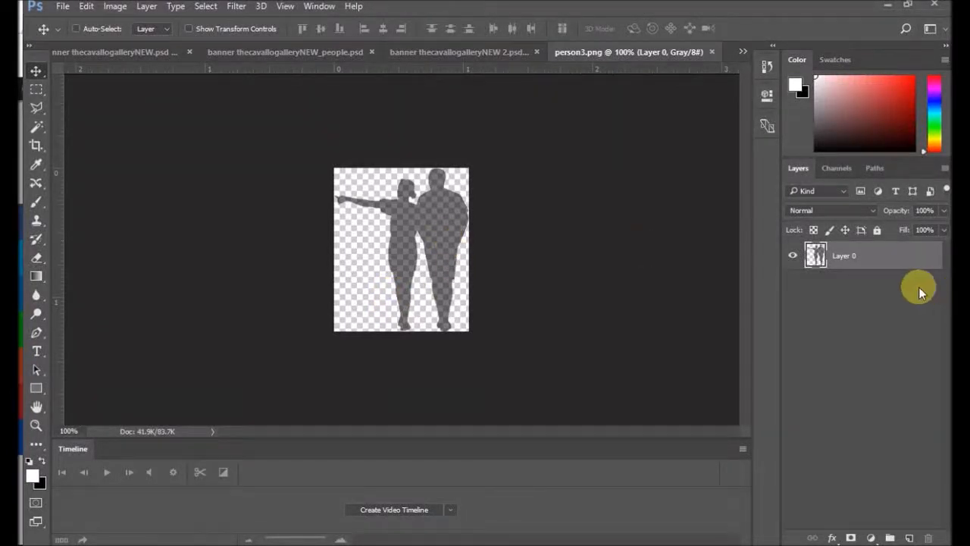
left_click_drag(412, 217, 433, 221)
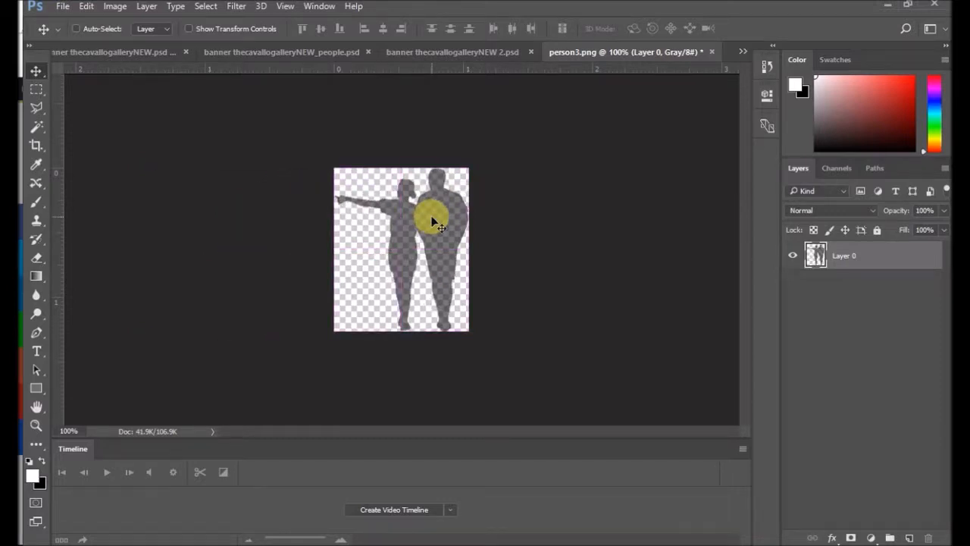
left_click(792, 257)
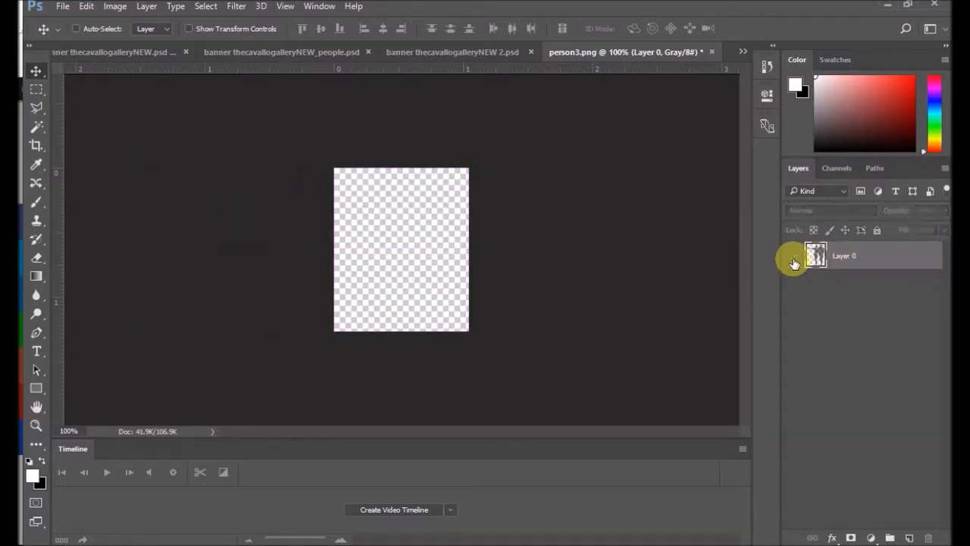
left_click(792, 257)
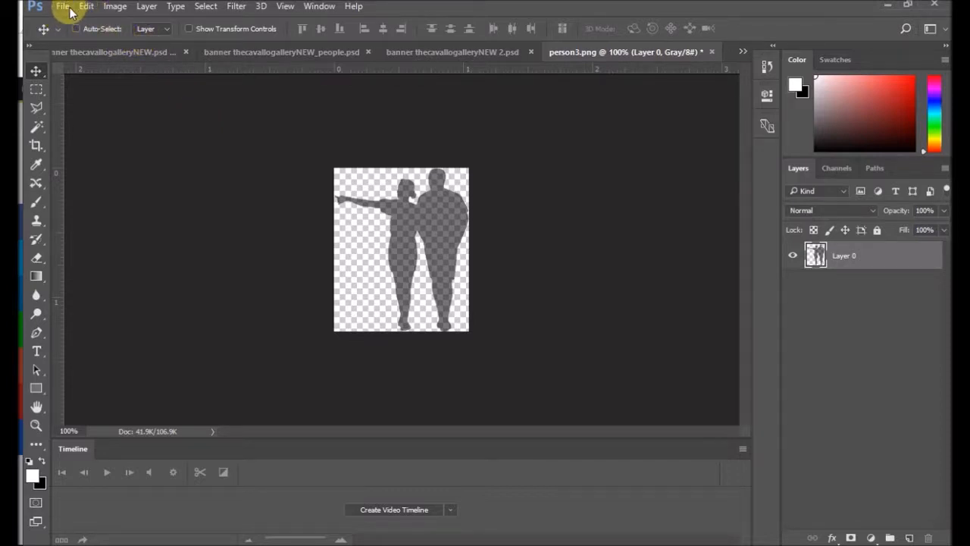
left_click_drag(398, 234, 203, 280)
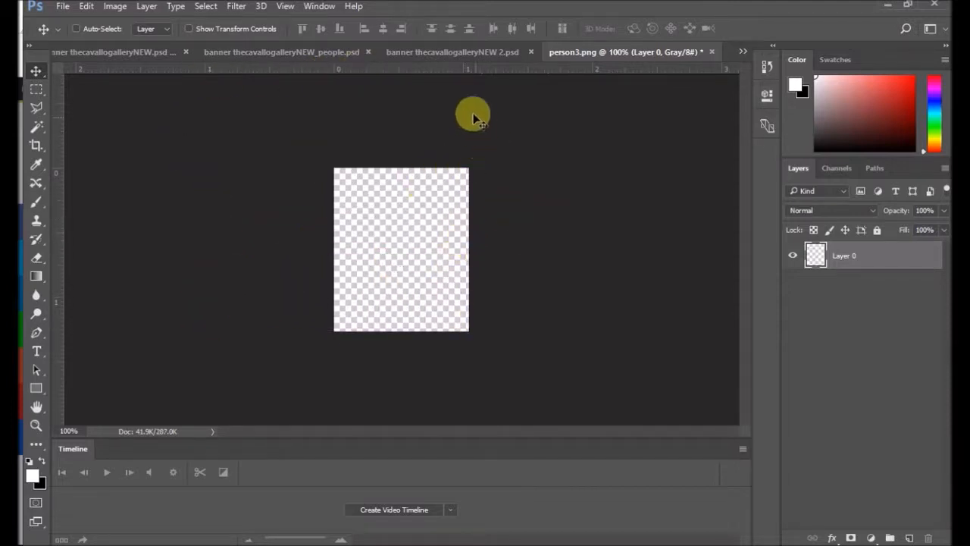
Step: Float person3.png in an enlarged window over the people banner and copy the man-and-child silhouette into it
left_click(444, 51)
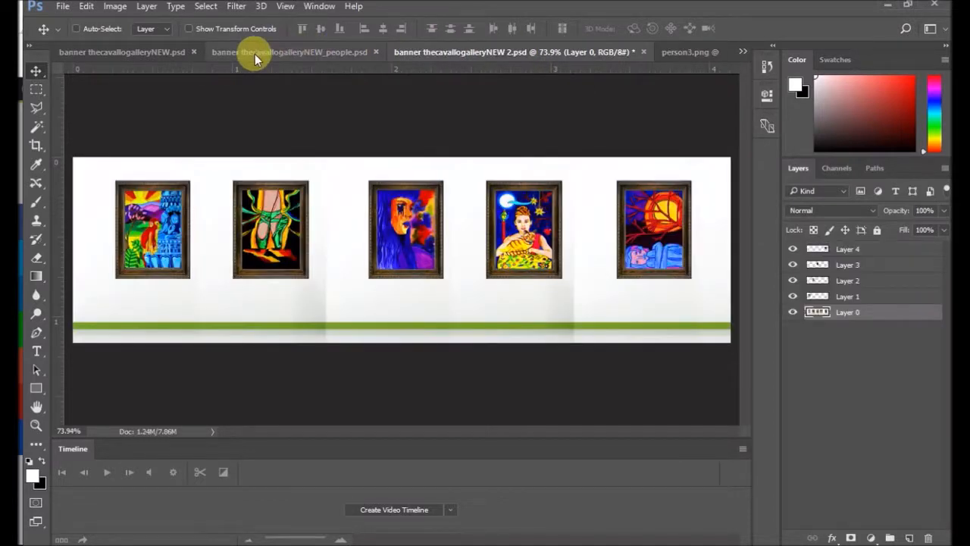
left_click(250, 52)
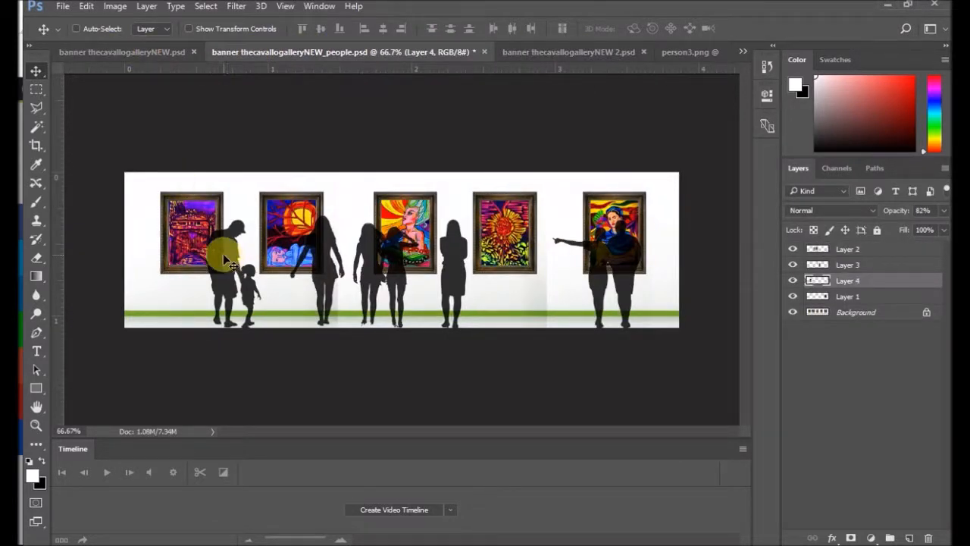
left_click_drag(691, 49, 425, 192)
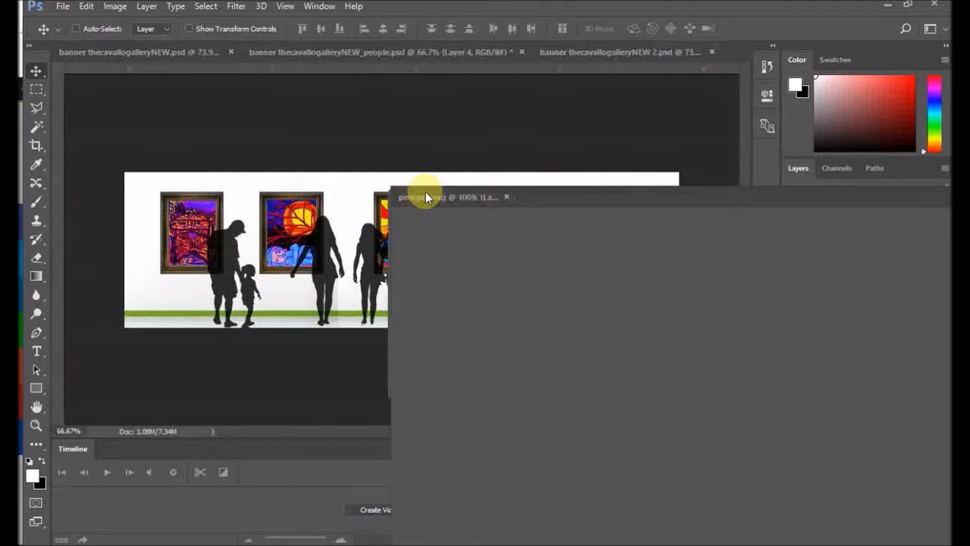
left_click(248, 277)
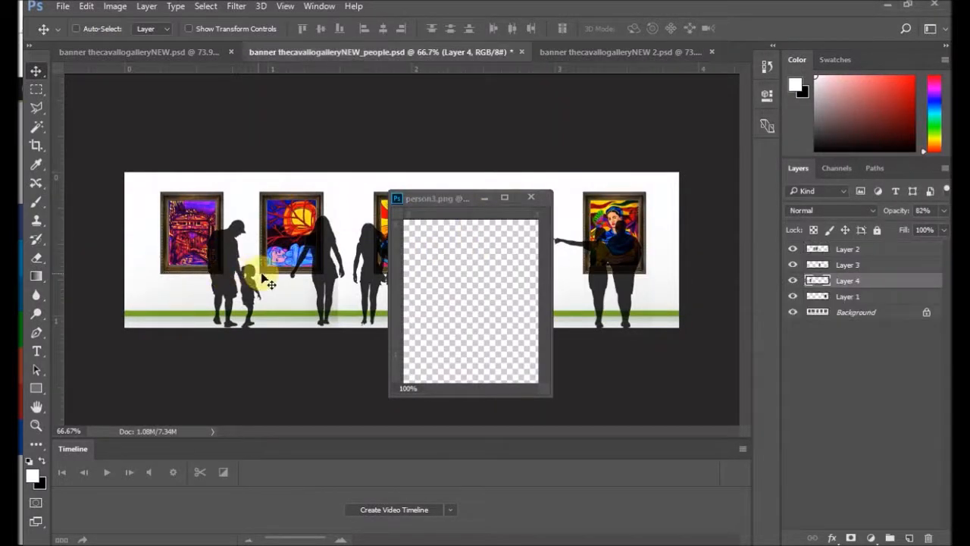
left_click_drag(242, 278, 491, 297)
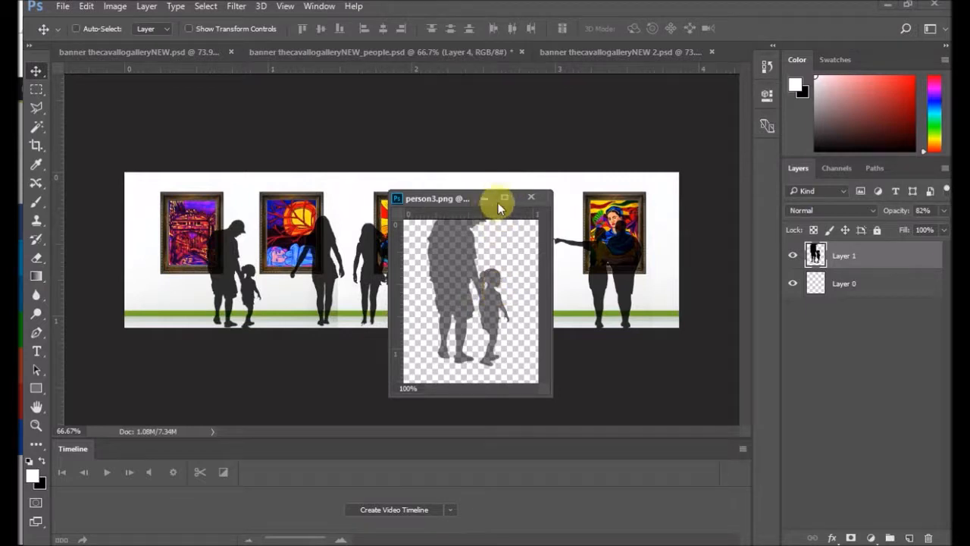
left_click_drag(545, 396, 661, 491)
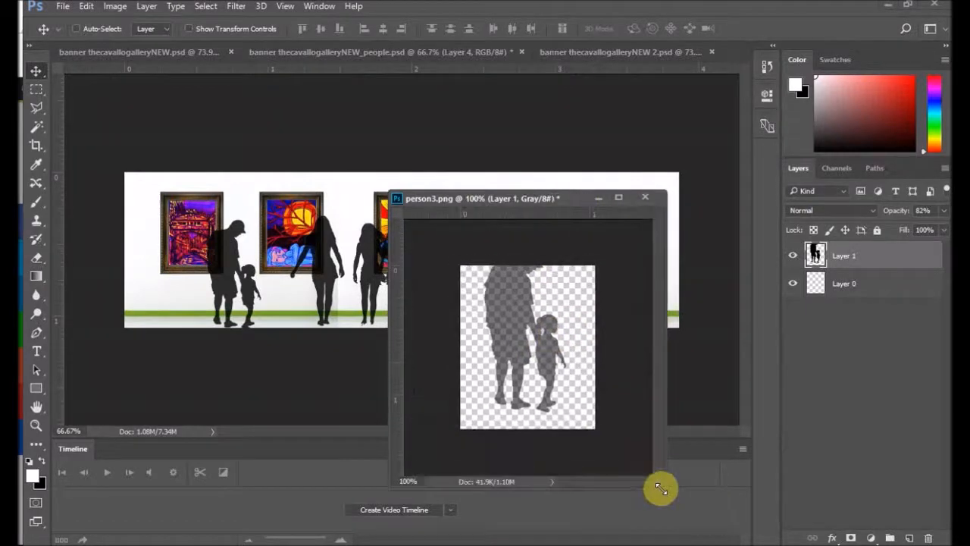
Step: Delete the clipped copy in person3.png and bring the man-and-child silhouette in again, placed fully inside the canvas
left_click_drag(503, 314, 505, 336)
key("Delete")
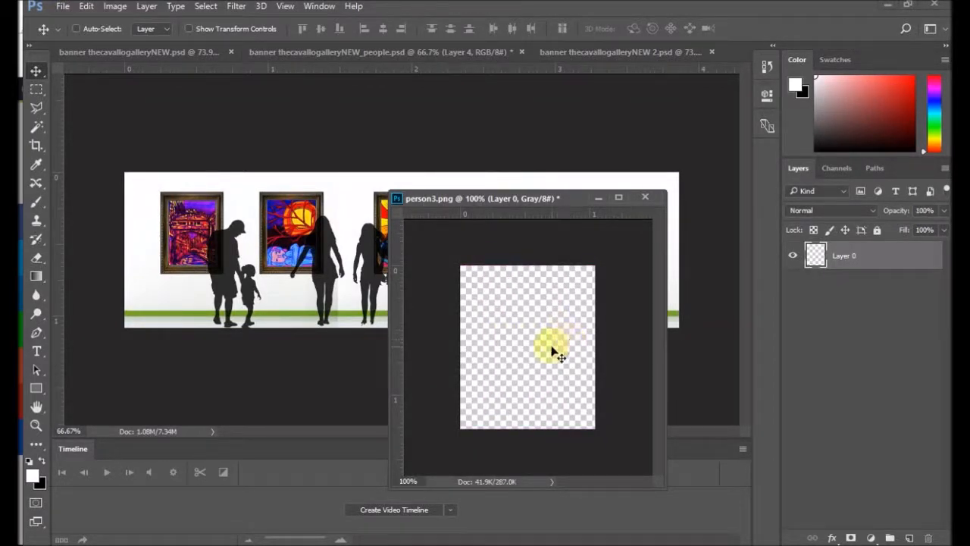
left_click_drag(244, 281, 522, 349)
left_click_drag(520, 345, 520, 345)
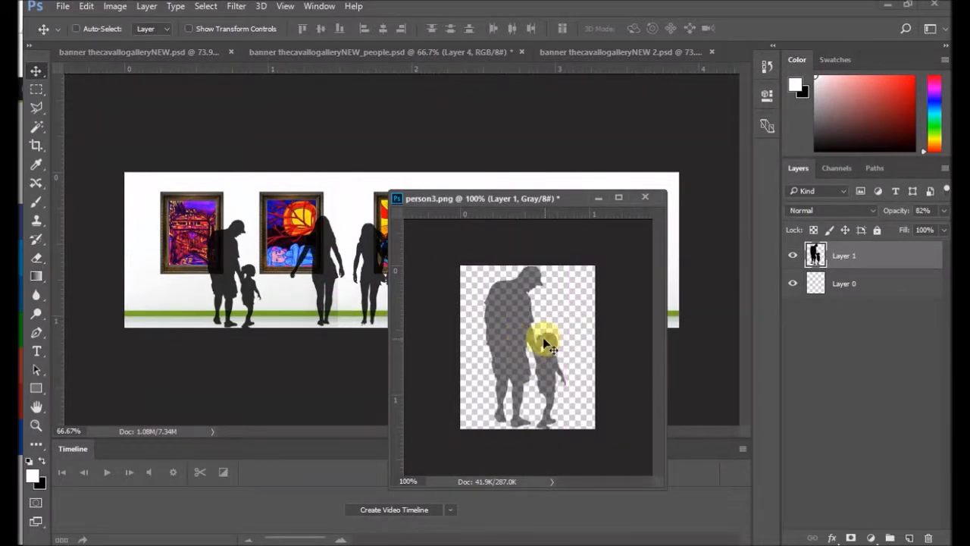
Step: Inspect the copied silhouette up close to check that the man's head and both figures' feet fit the canvas
scroll(536, 262, "up", 8)
scroll(542, 231, "up", 3)
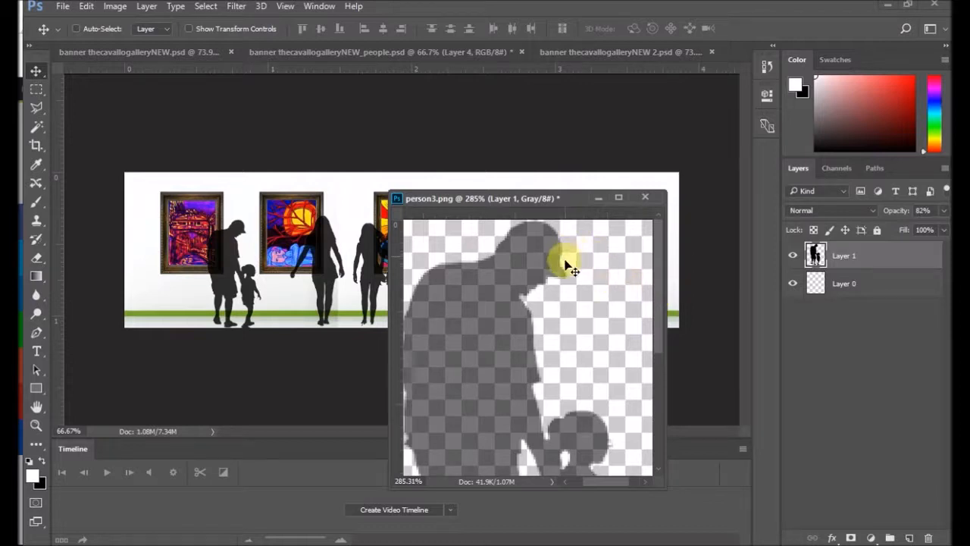
scroll(570, 318, "down", 9)
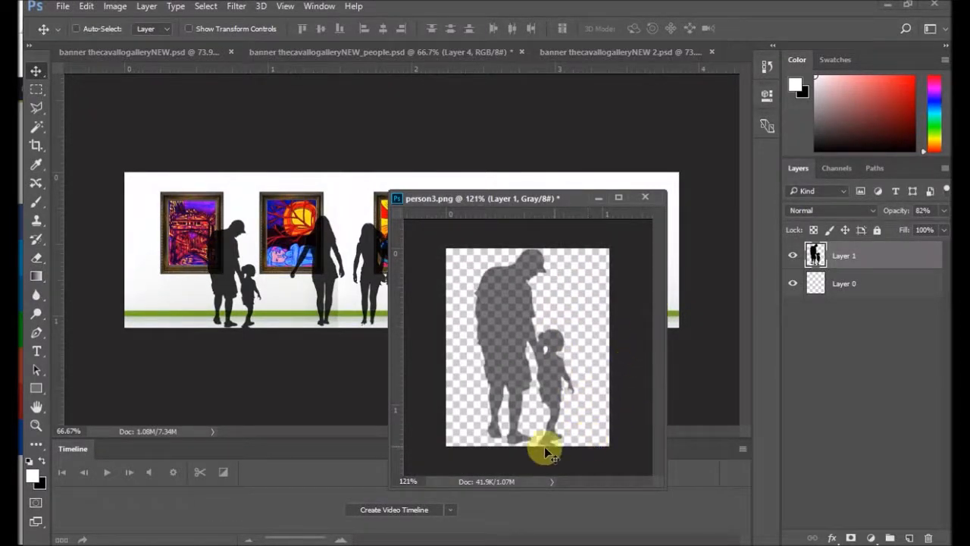
scroll(568, 459, "up", 5)
left_click_drag(659, 397, 660, 437)
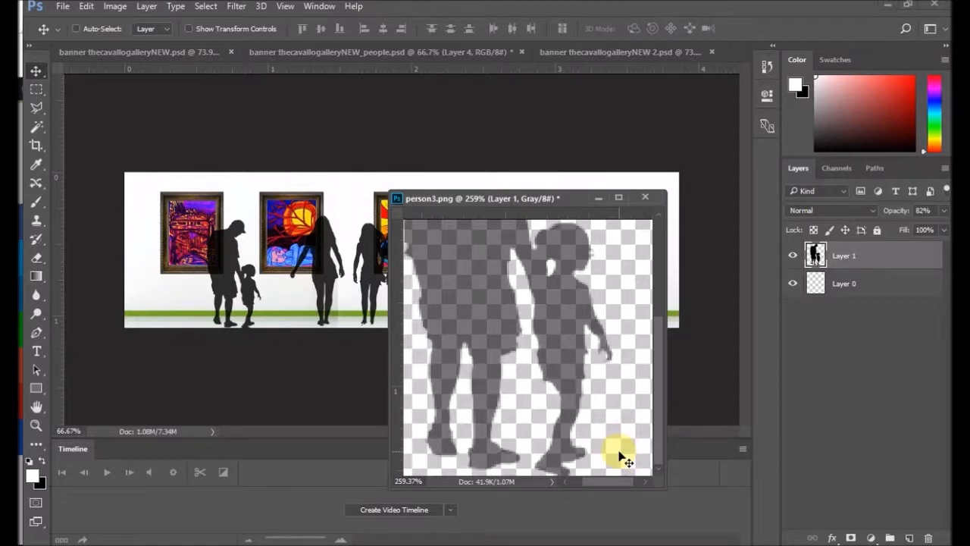
left_click_drag(655, 349, 657, 238)
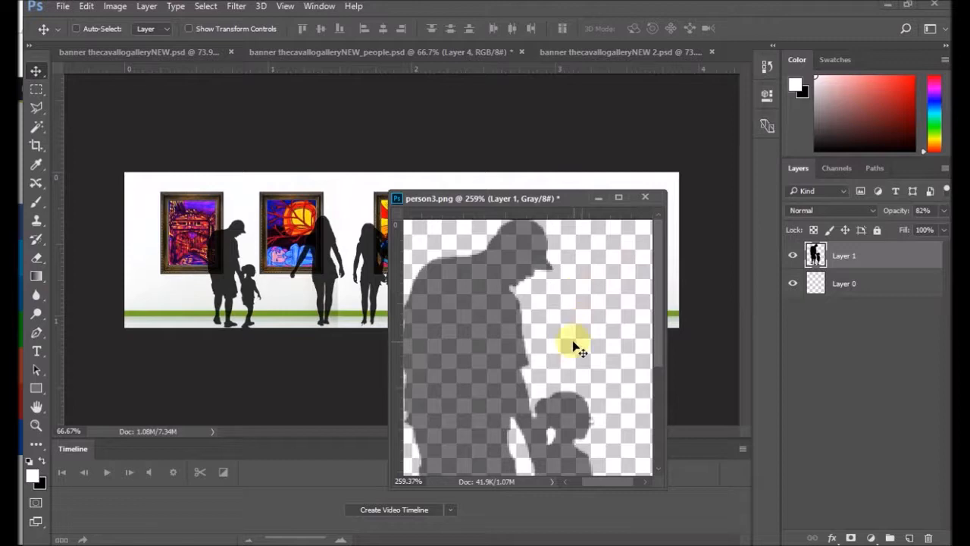
scroll(569, 336, "down", 4)
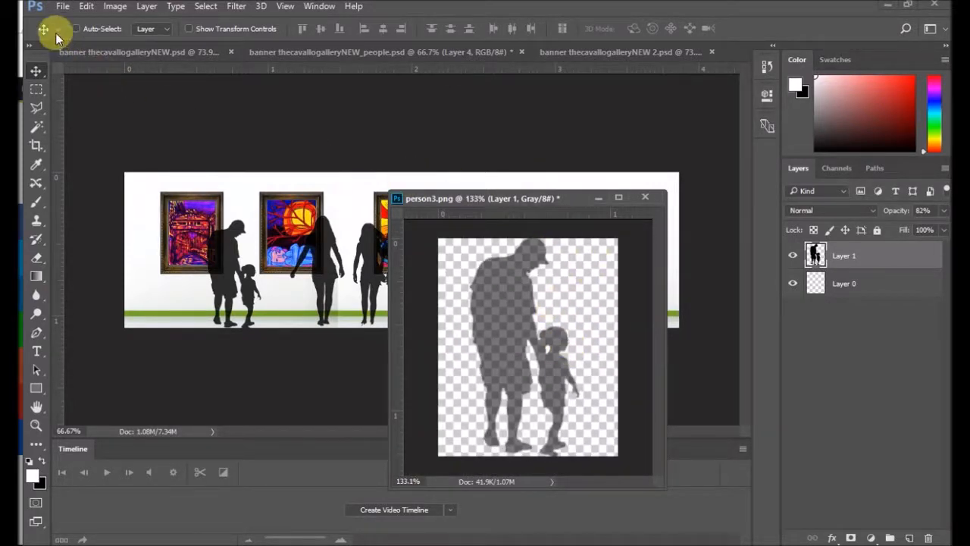
Step: Save the man-and-child image as a PNG named person4 in the SLIDER HOME folder
left_click(62, 8)
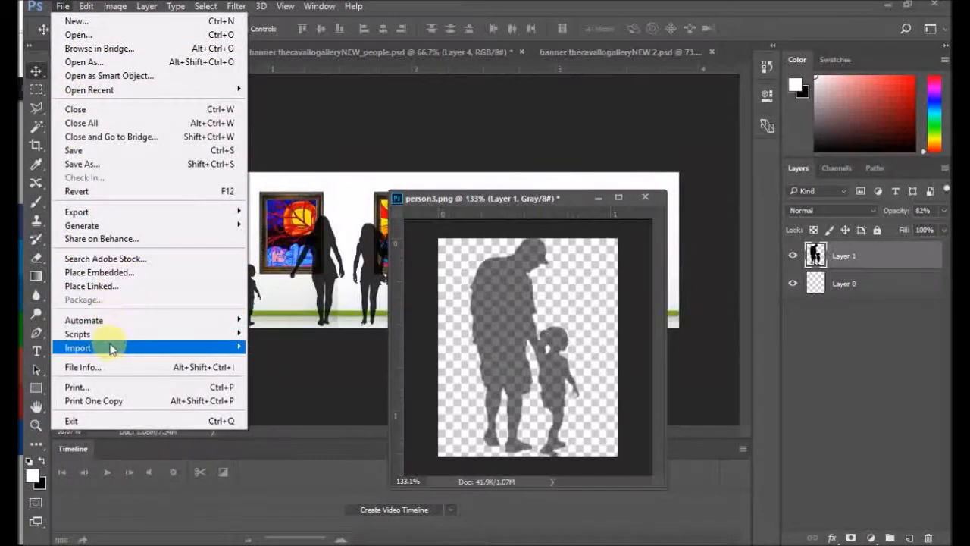
left_click(102, 166)
left_click(161, 391)
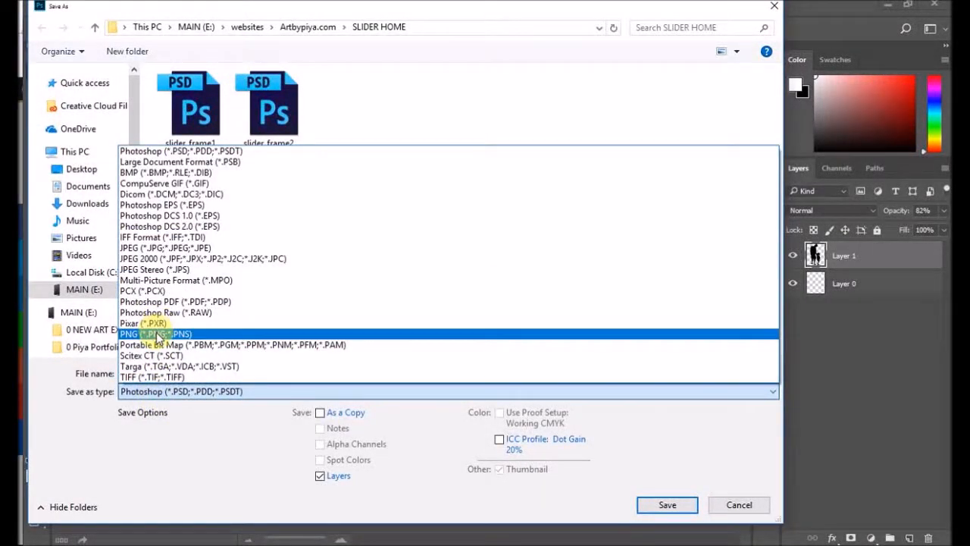
left_click(160, 335)
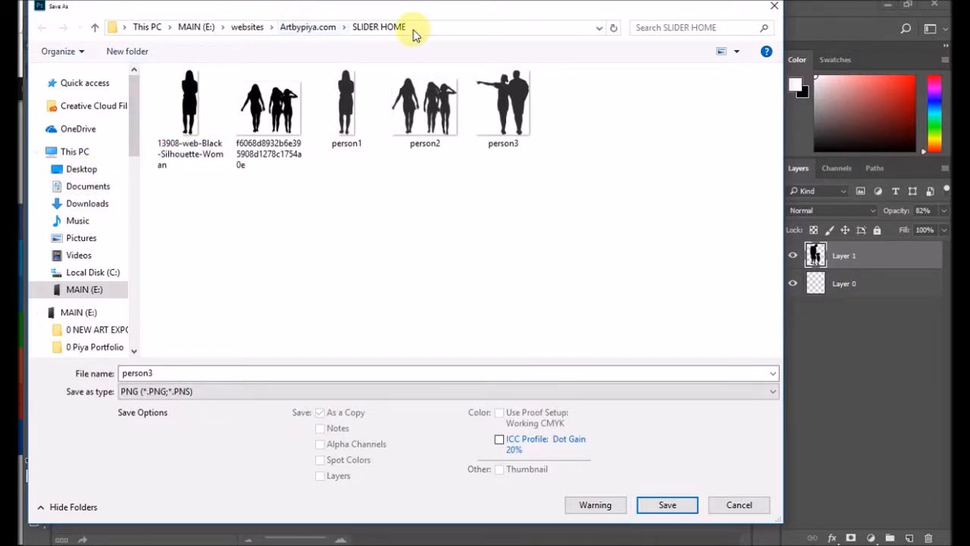
left_click(517, 147)
double_click(157, 372)
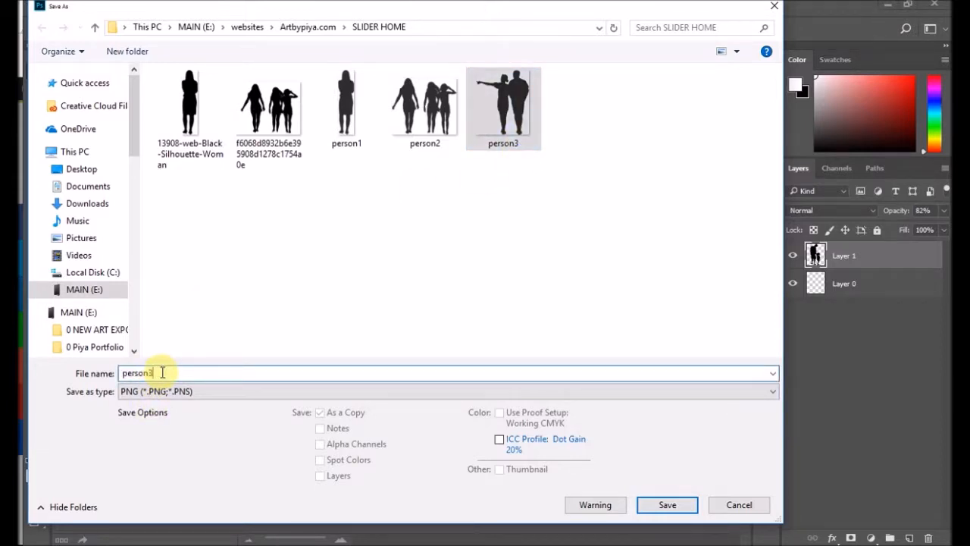
key("BackSpace")
type("4")
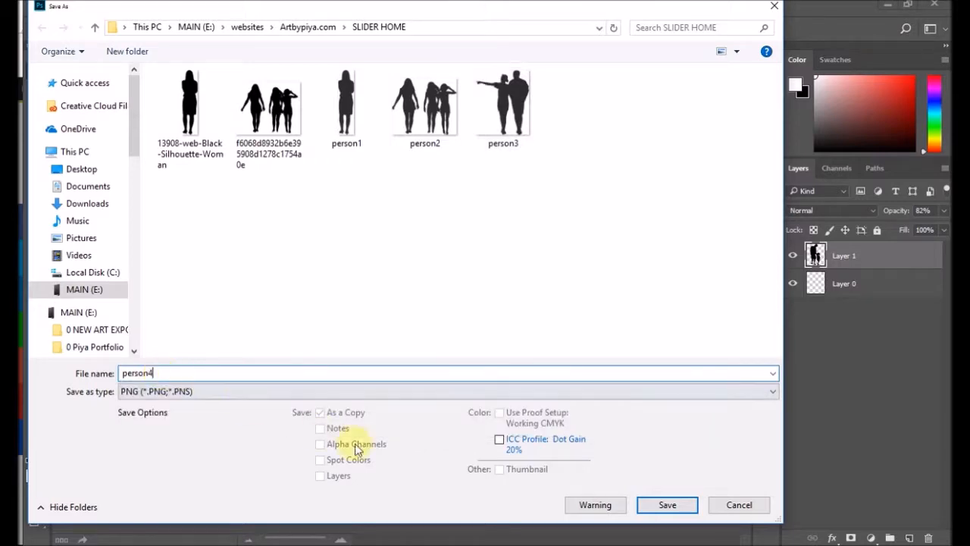
left_click(679, 511)
left_click(548, 173)
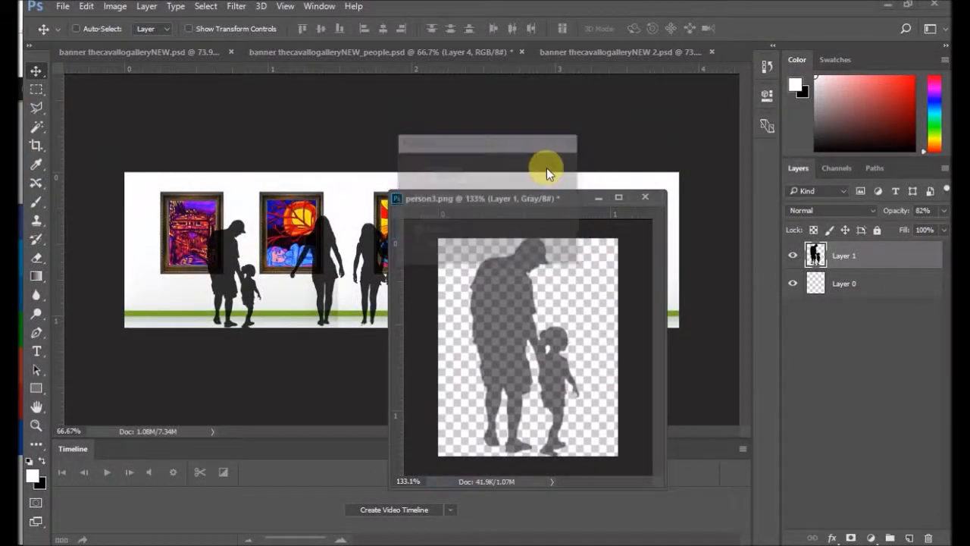
Step: Close person3.png and quit Photoshop, discarding the unsaved changes in it and the open banners
left_click(654, 198)
left_click(490, 217)
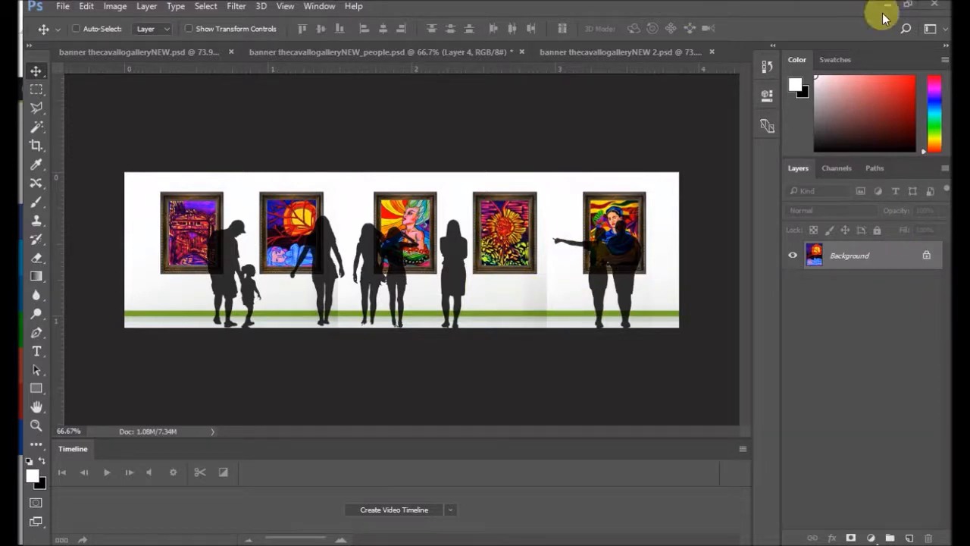
left_click(937, 4)
left_click(505, 218)
left_click(491, 218)
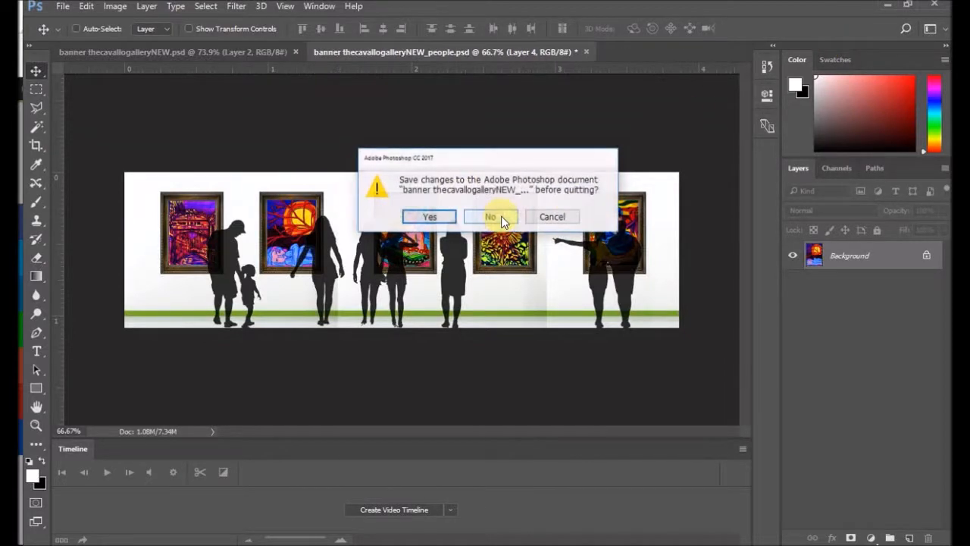
left_click(503, 219)
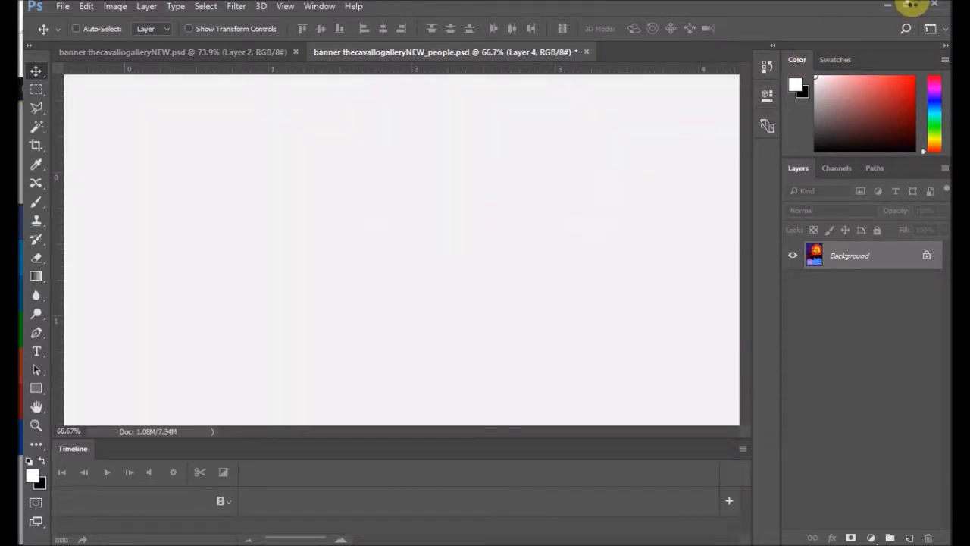
left_click(937, 6)
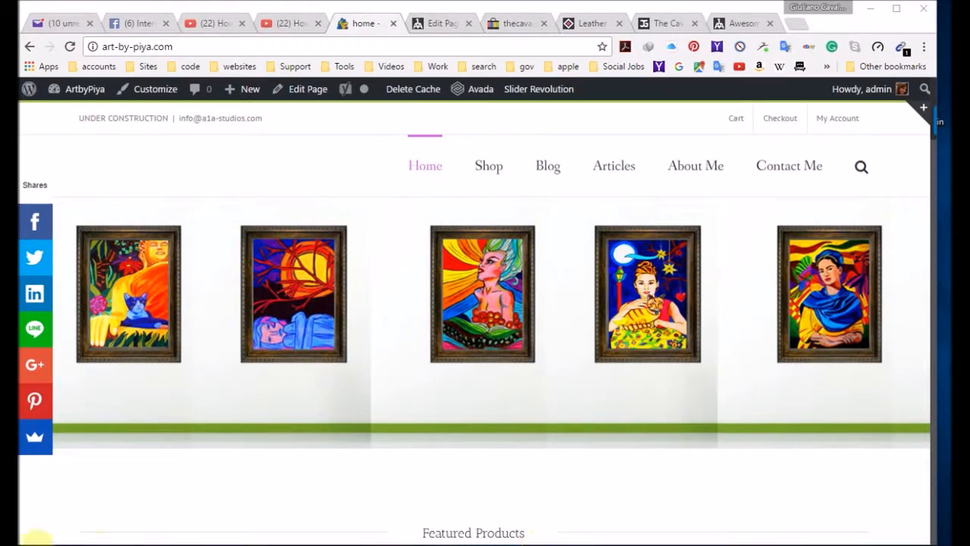
mouse_move(546, 92)
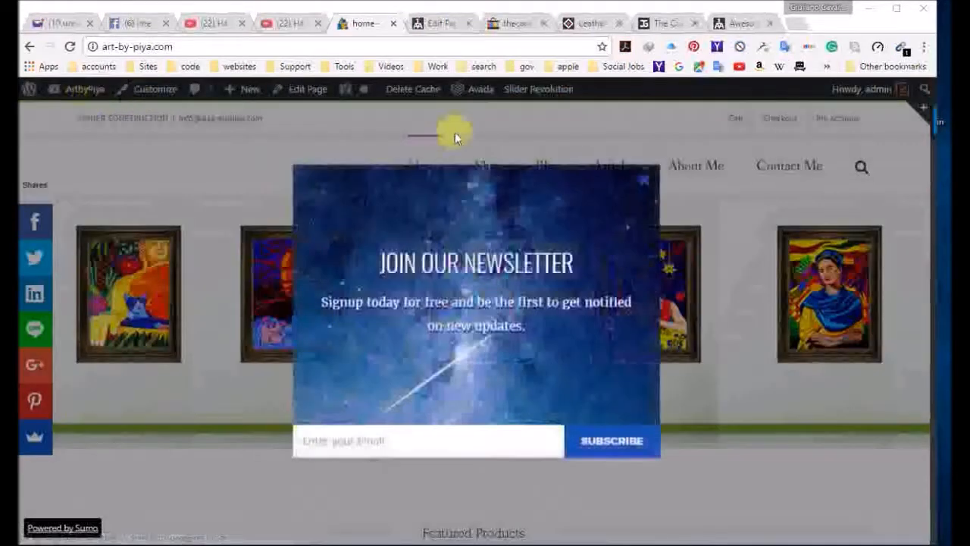
Step: Dismiss the newsletter popup and open Slider Revolution from the ArtbyPiya site's admin dashboard
left_click(645, 185)
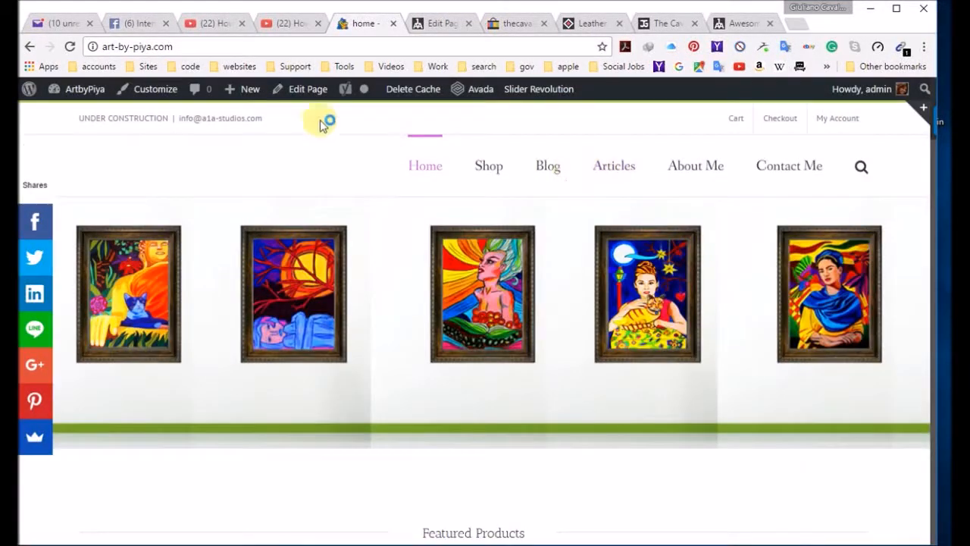
mouse_move(72, 92)
left_click(72, 115)
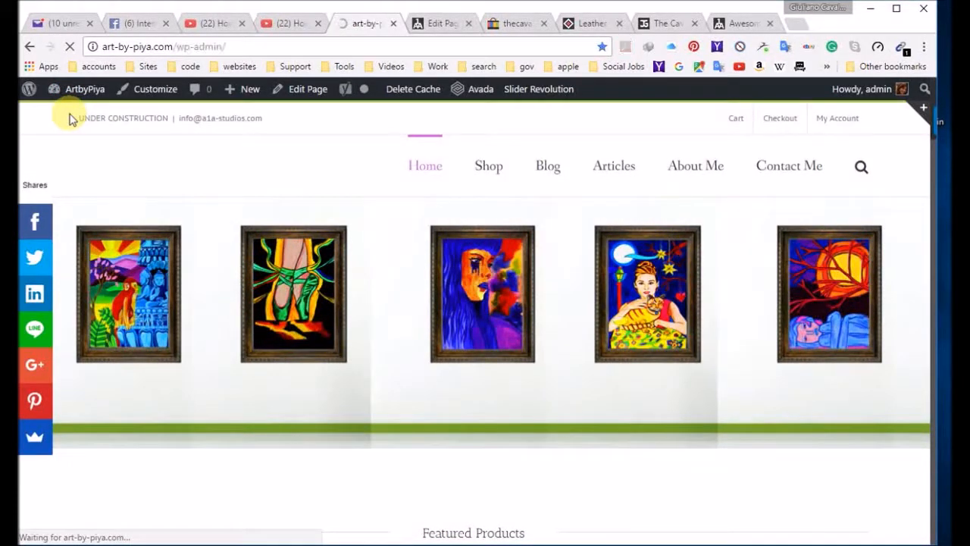
scroll(131, 355, "down", 5)
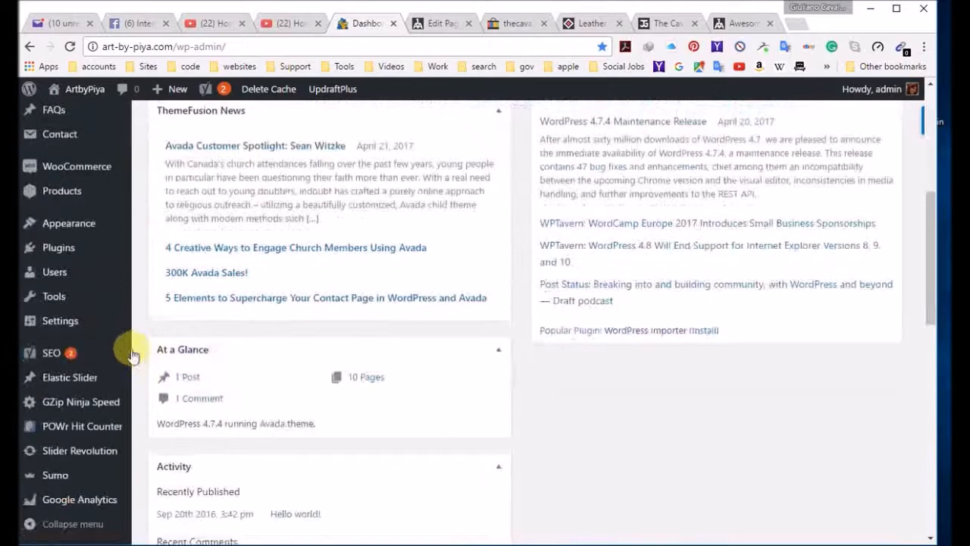
scroll(131, 354, "down", 3)
mouse_move(99, 452)
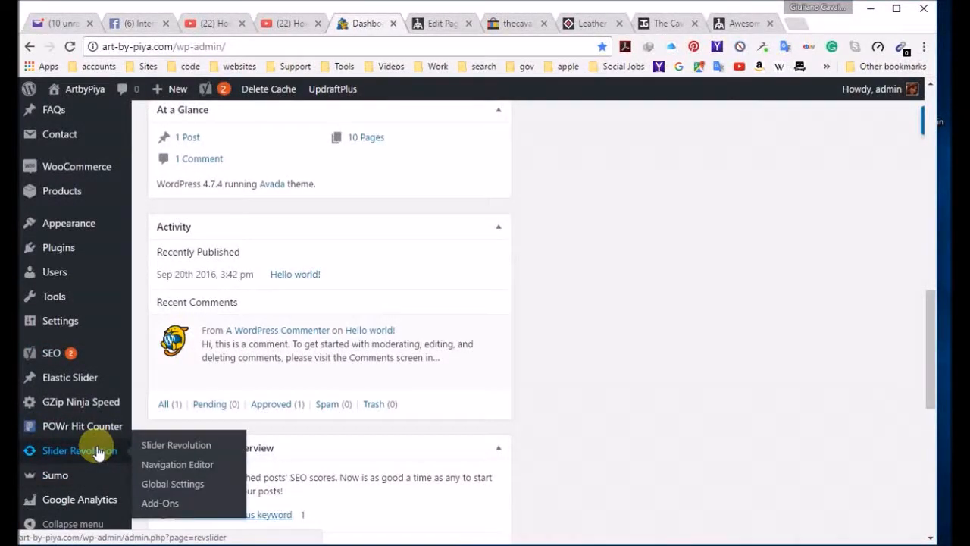
left_click(177, 445)
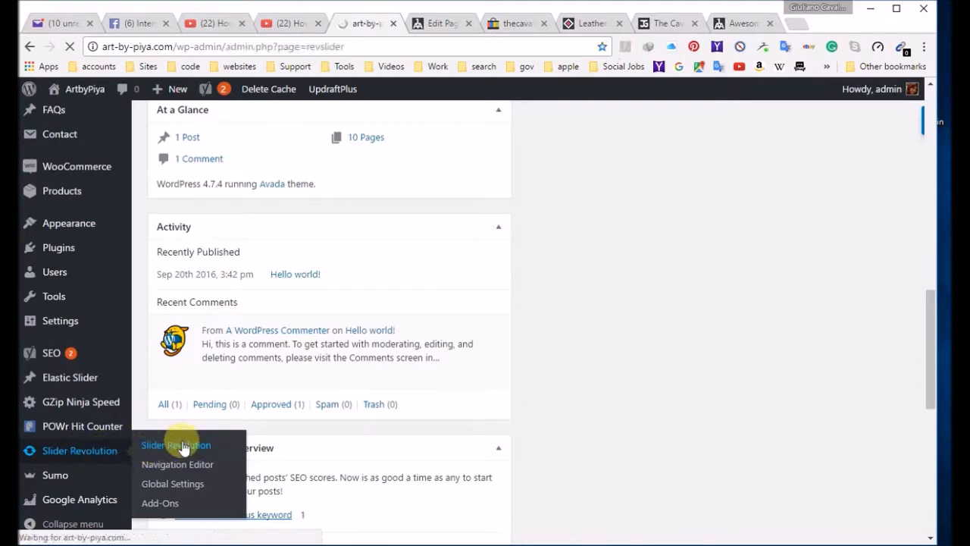
Step: Open the "home" slider in the slide editor, at the gallery-wall canvas of its first slide
scroll(320, 260, "down", 2)
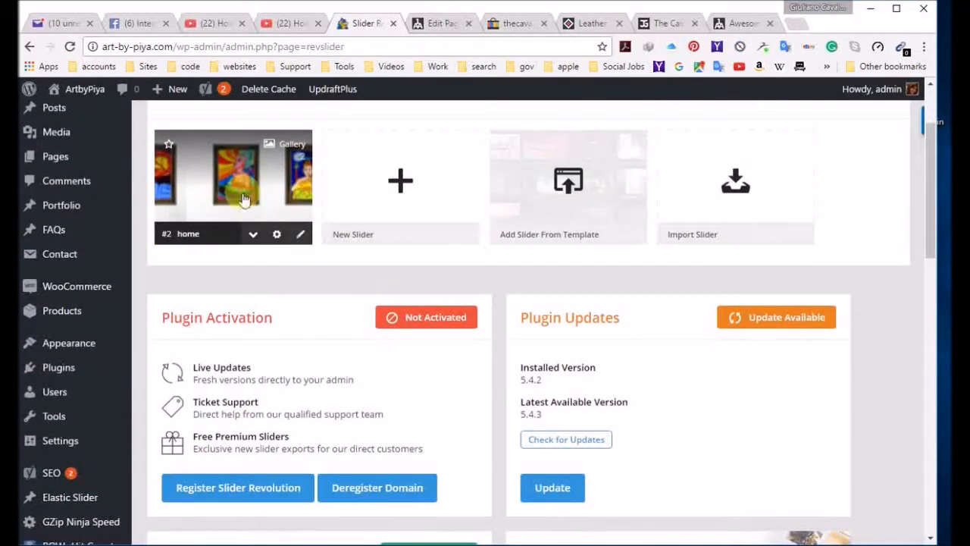
left_click(242, 188)
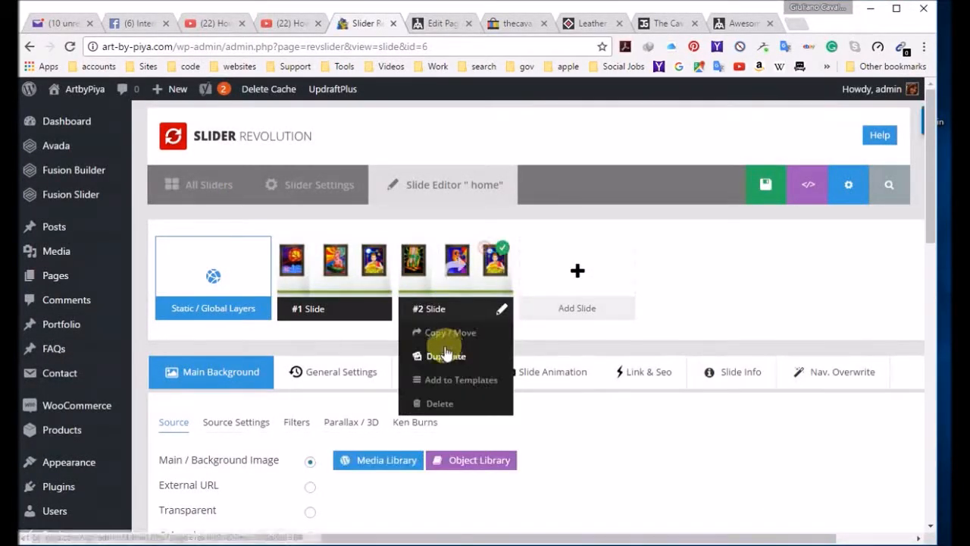
mouse_move(352, 319)
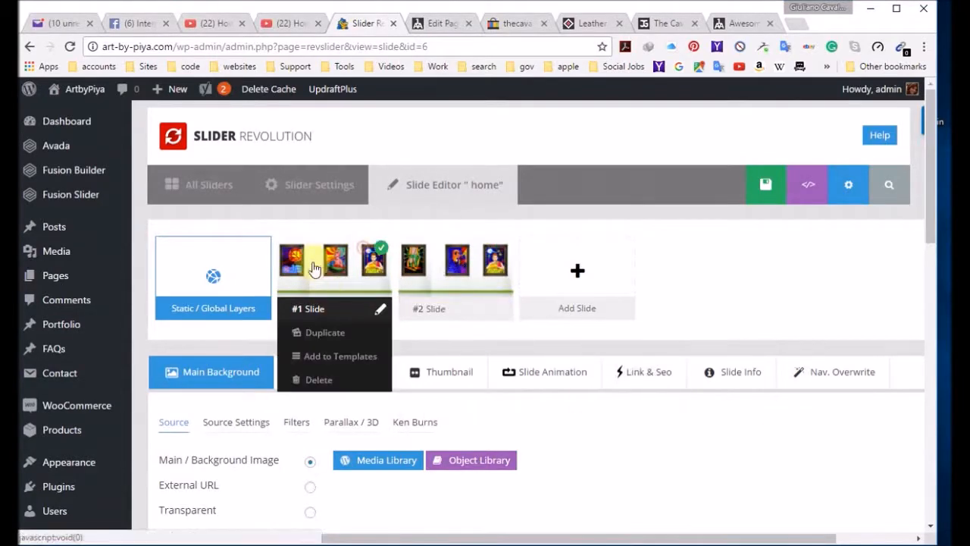
scroll(327, 271, "down", 5)
scroll(327, 272, "down", 3)
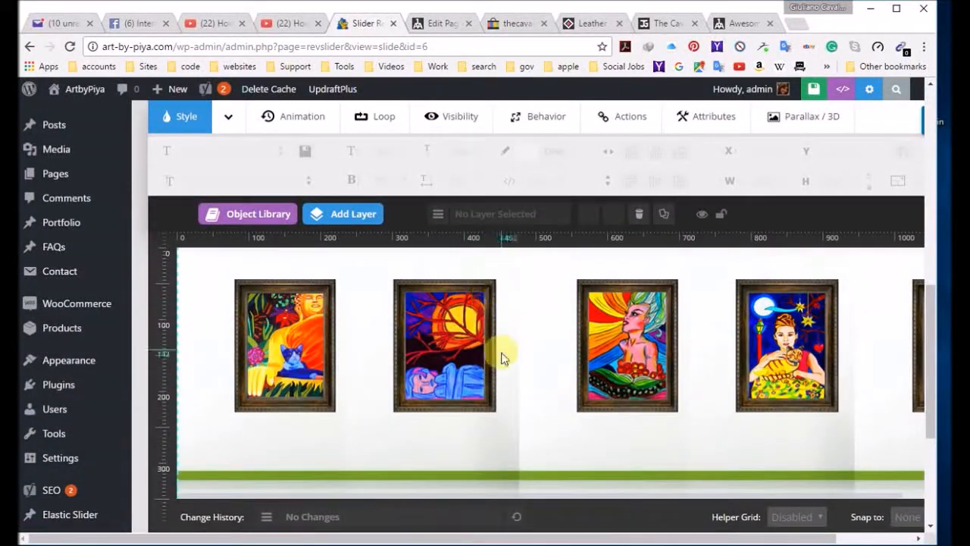
Step: Upload person1 from SLIDER HOME as an image layer with alt text "gallery visitor", placed between the first two paintings at about X 210, Y 111 px
mouse_move(373, 220)
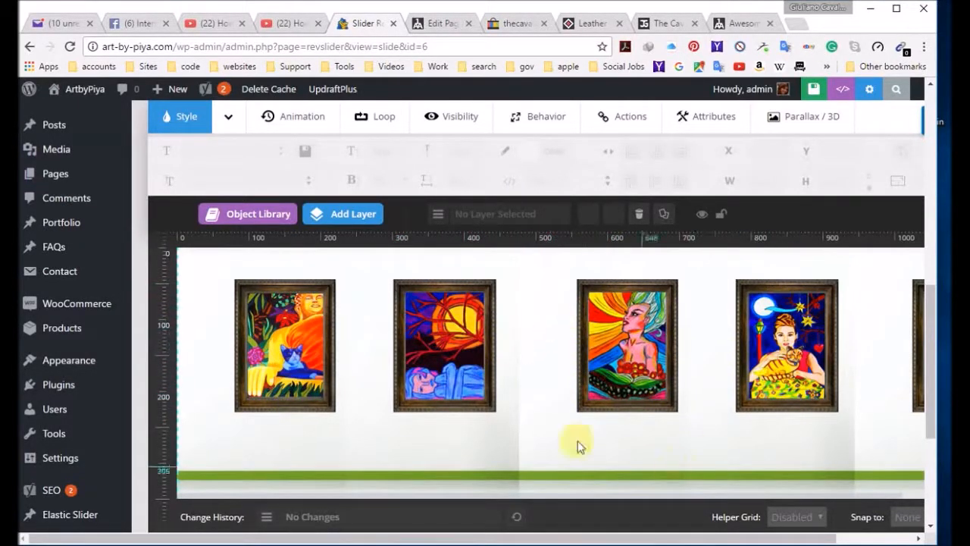
mouse_move(345, 212)
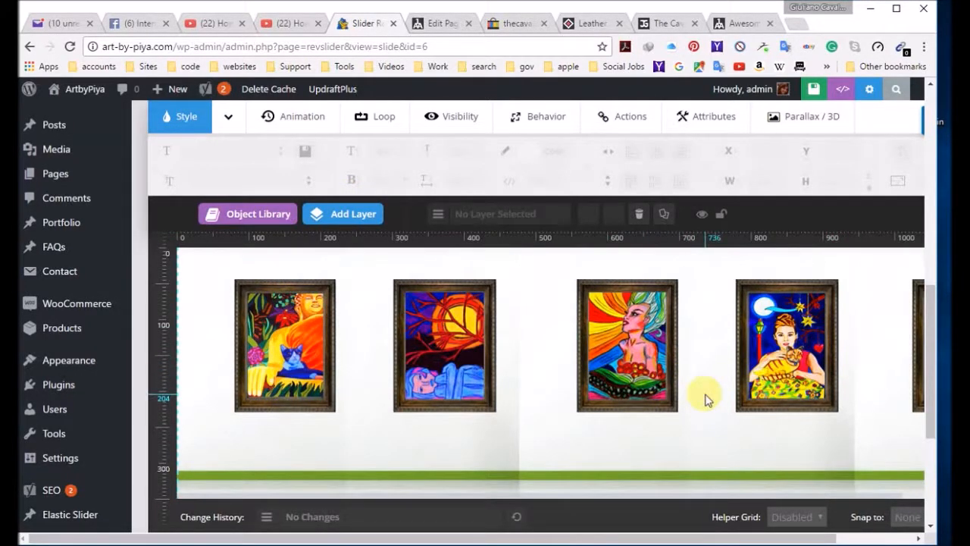
scroll(718, 383, "down", 3)
scroll(720, 354, "up", 3)
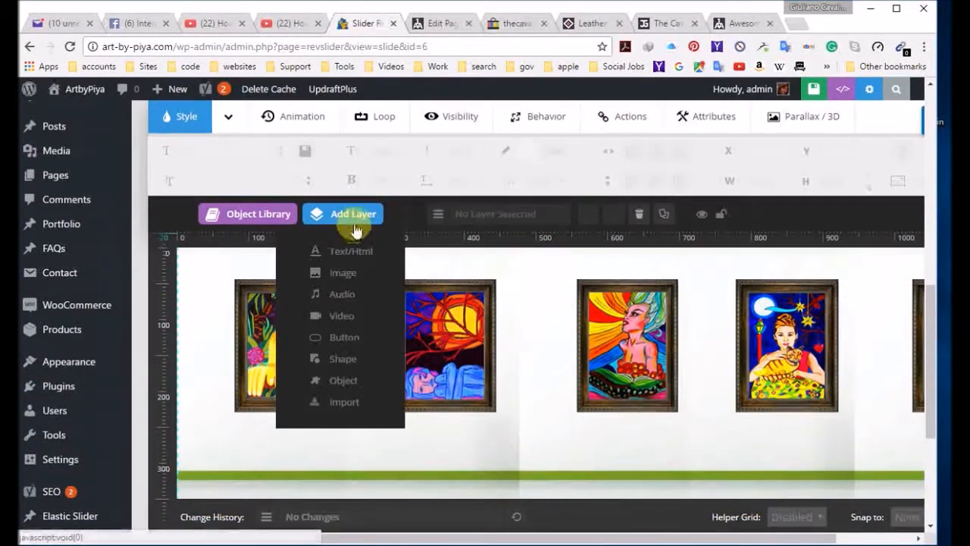
left_click(343, 279)
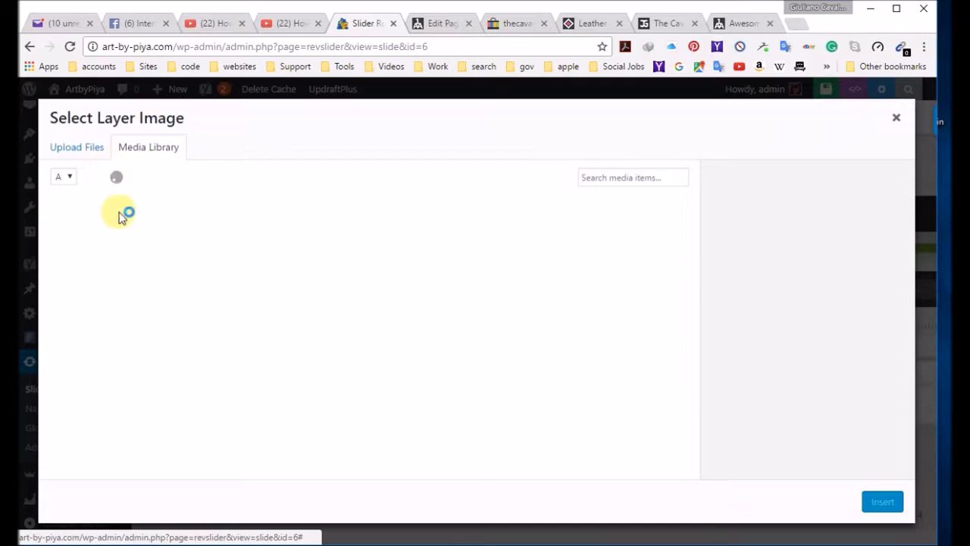
left_click(93, 157)
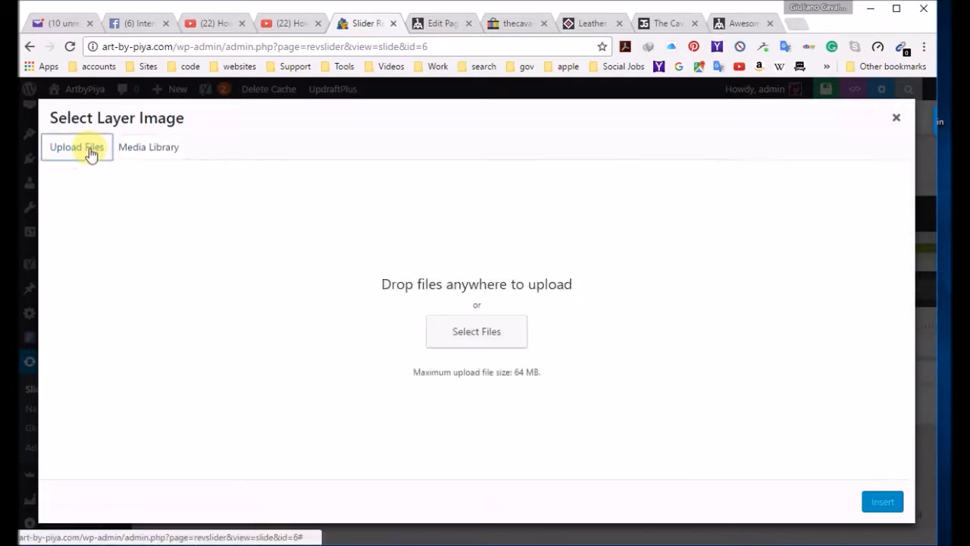
left_click(486, 345)
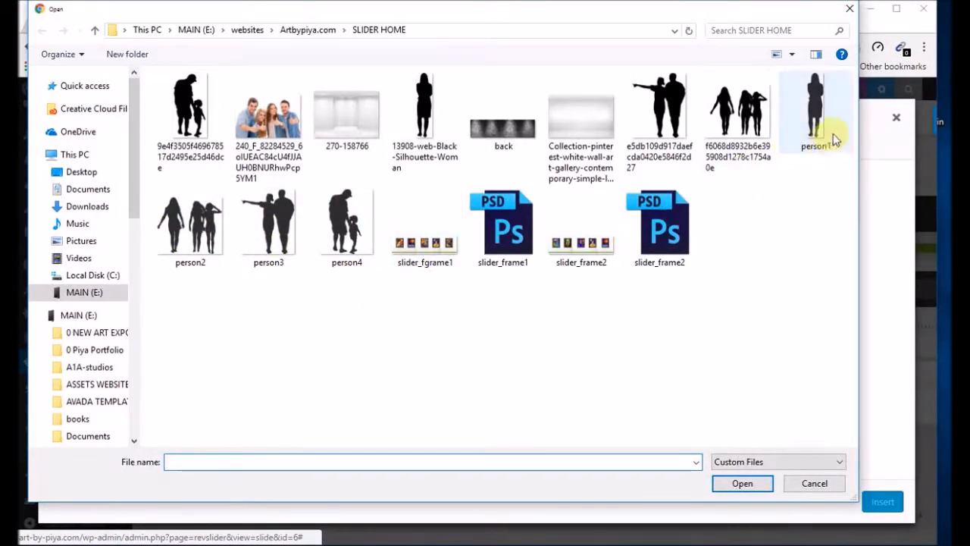
double_click(818, 120)
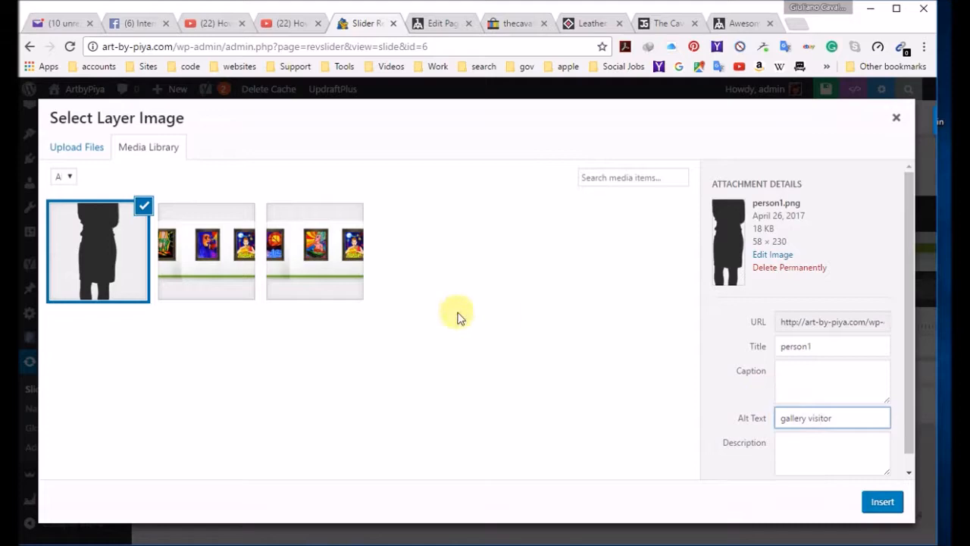
left_click(884, 503)
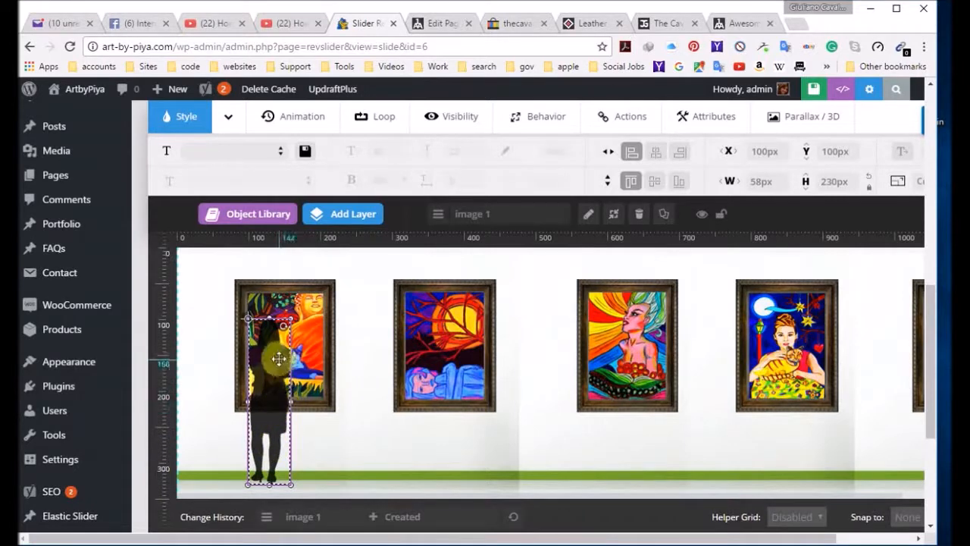
mouse_move(276, 384)
left_mouse_down()
mouse_move(372, 382)
mouse_move(386, 394)
mouse_move(340, 390)
mouse_move(354, 392)
left_mouse_up()
Step: Upload person2 as an image layer with alt text "group visitors", placed across the second and third paintings at about X 357, Y 109 px
mouse_move(347, 216)
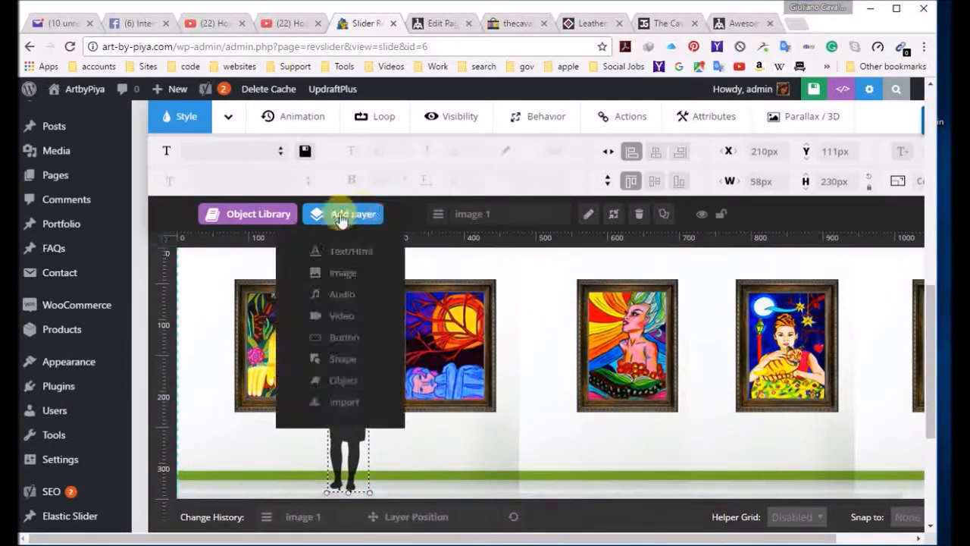
left_click(345, 269)
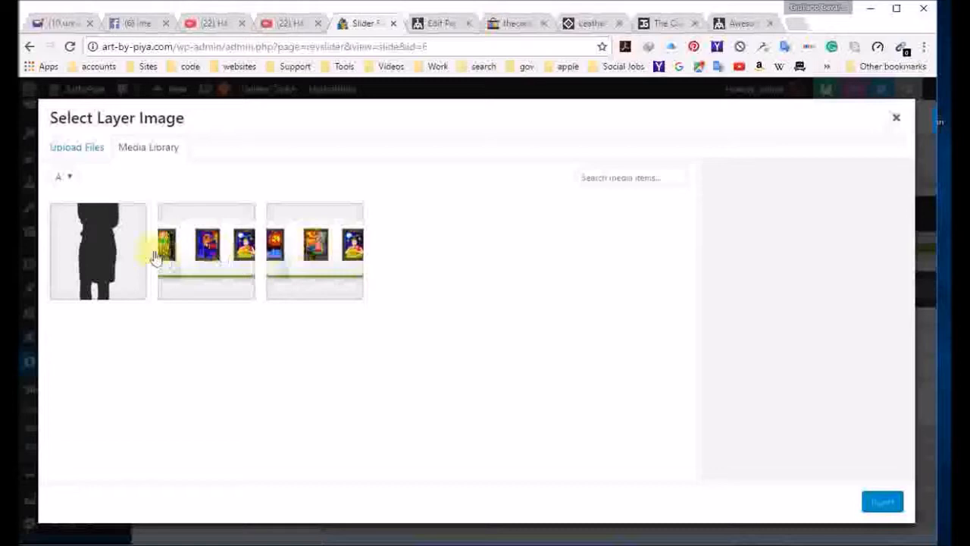
left_click(85, 149)
left_click(475, 336)
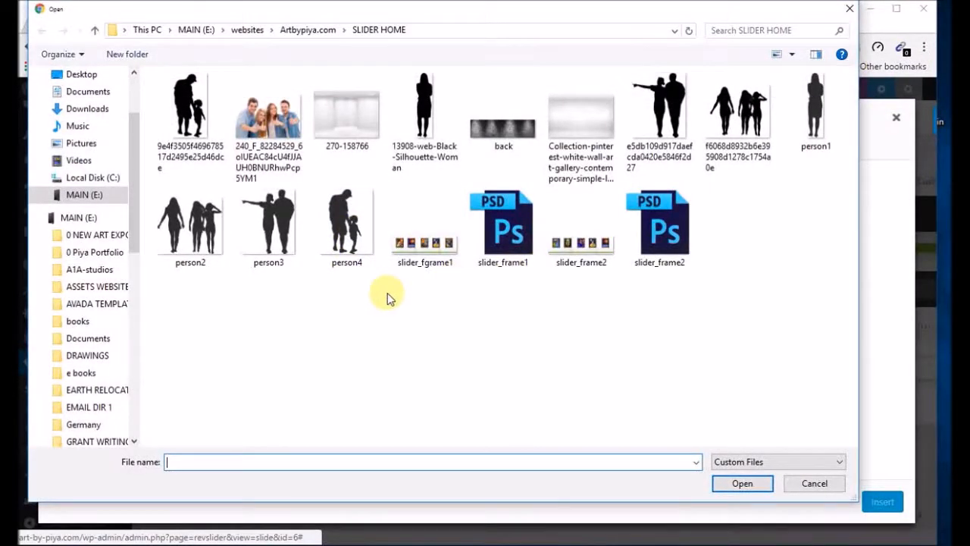
left_click(190, 224)
double_click(191, 223)
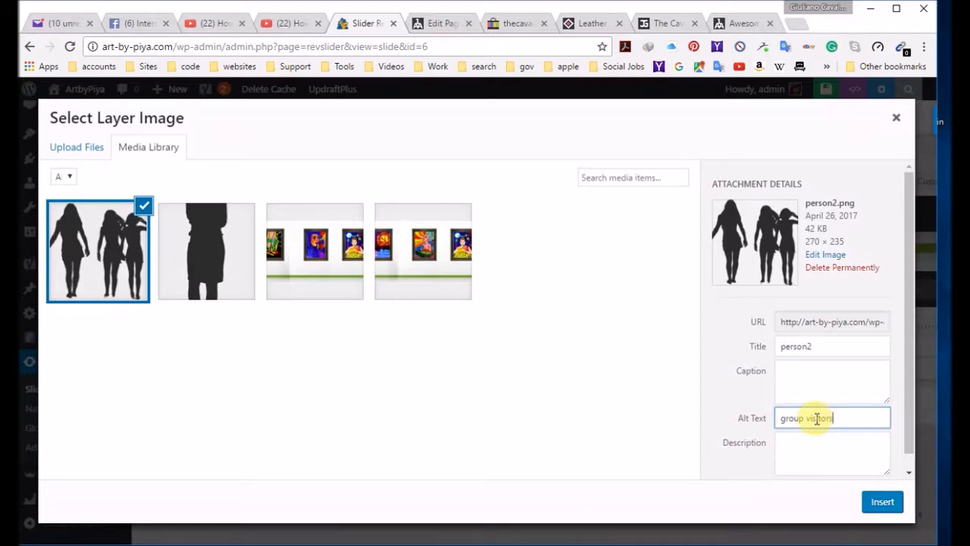
left_click(882, 503)
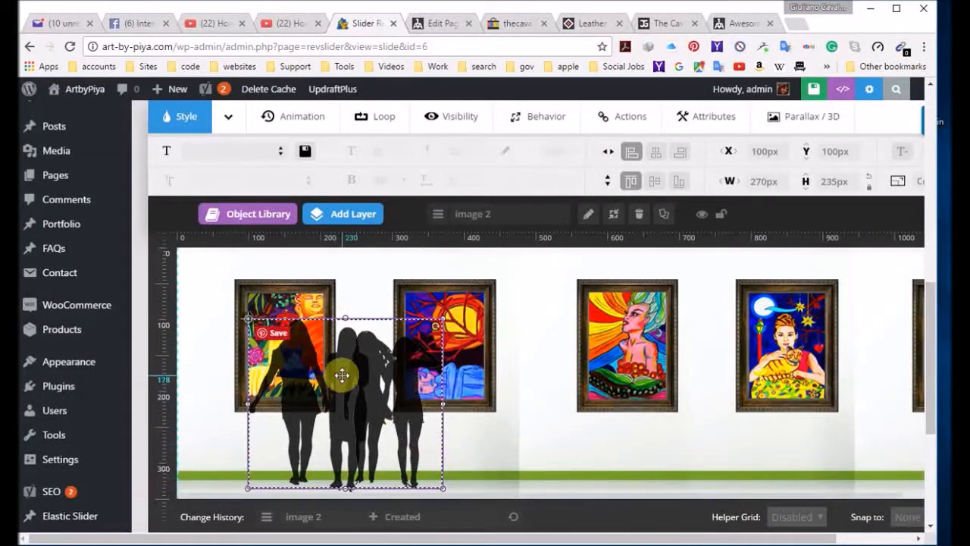
mouse_move(326, 374)
left_mouse_down()
mouse_move(523, 378)
mouse_move(494, 388)
mouse_move(513, 386)
left_mouse_up()
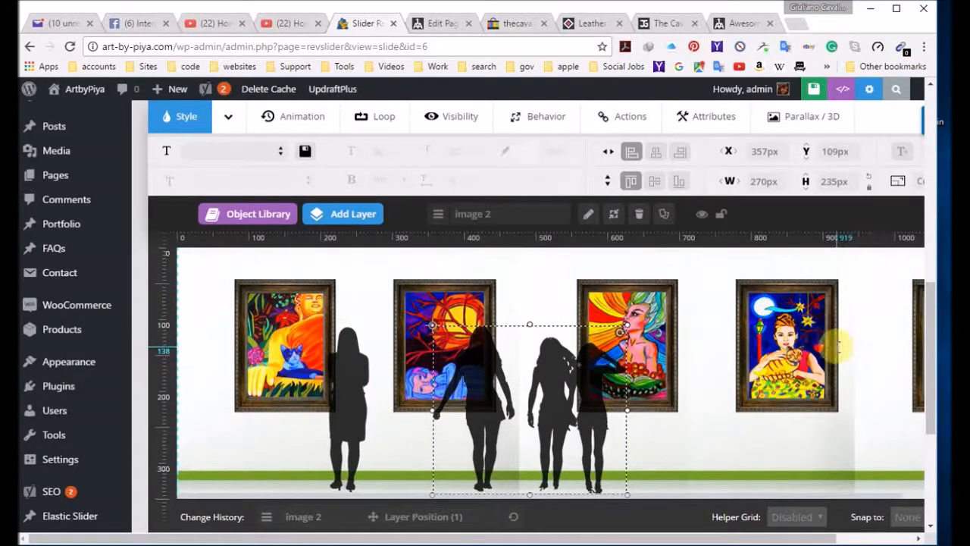
left_click(839, 347)
Step: Upload person3 as an image layer with alt text "visitor couple", placed between the fourth and fifth paintings at about X 928, Y 114 px
scroll(742, 341, "down", 2)
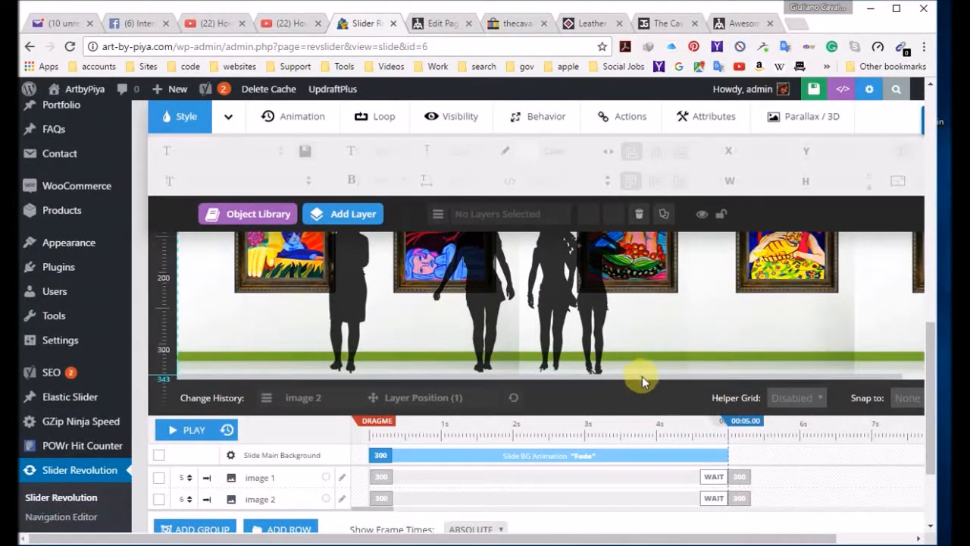
left_click_drag(645, 378, 797, 375)
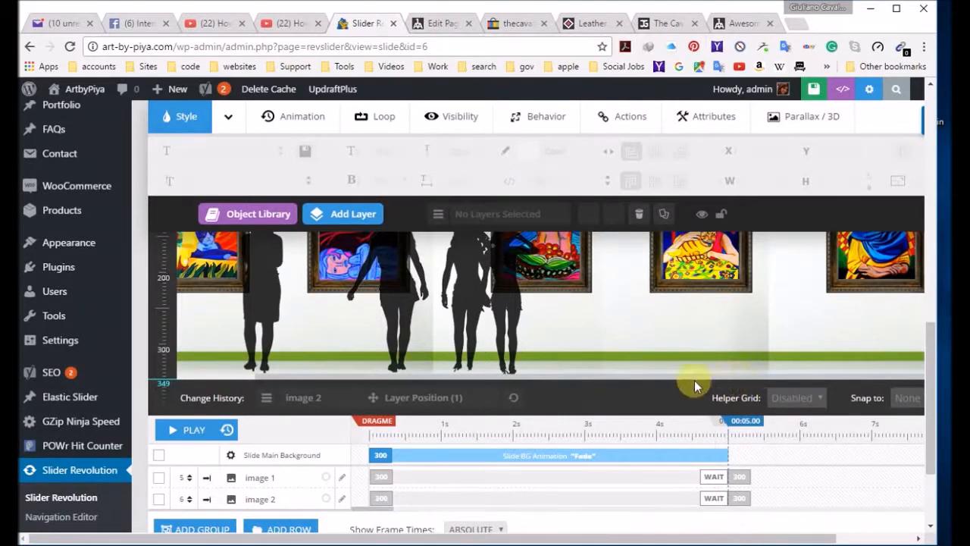
left_click_drag(314, 378, 526, 392)
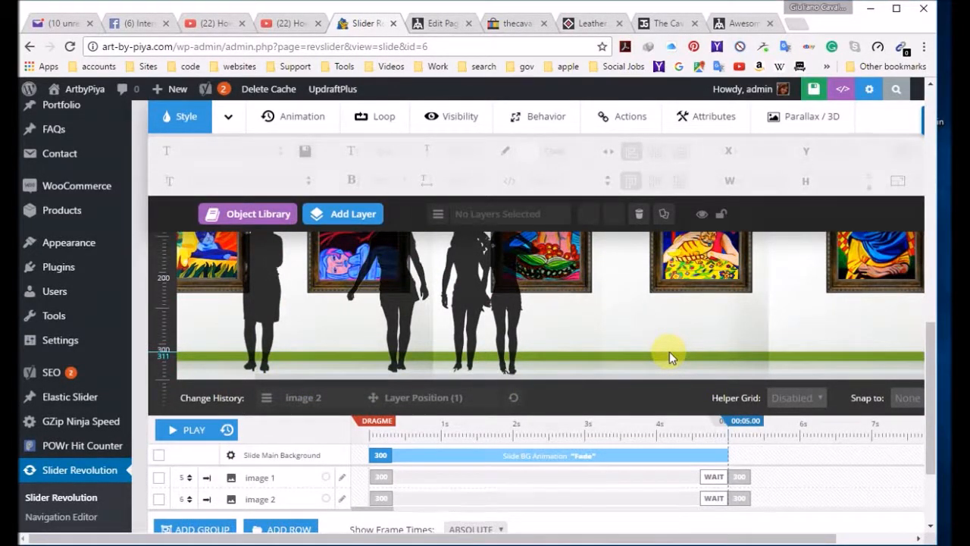
key("ctrl+minus")
key("ctrl+minus")
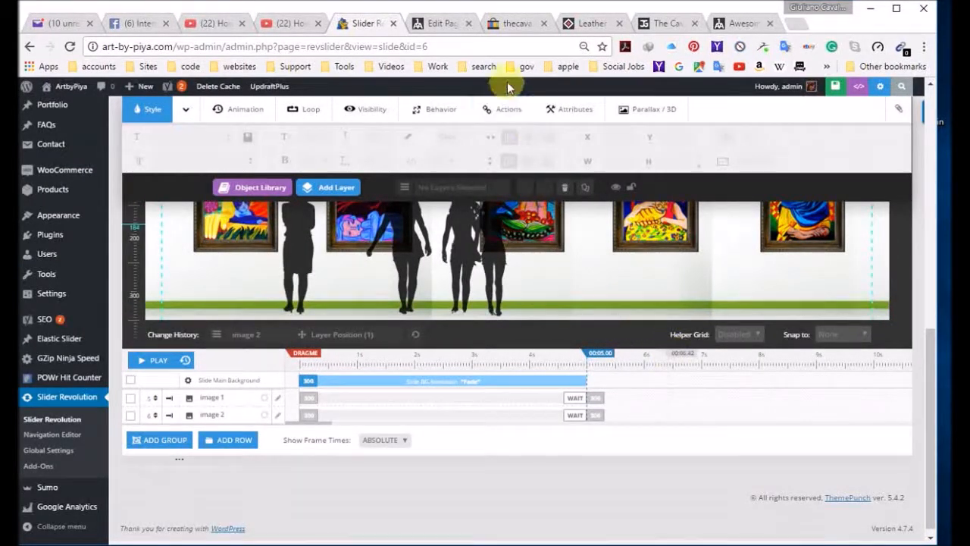
scroll(731, 356, "down", 2)
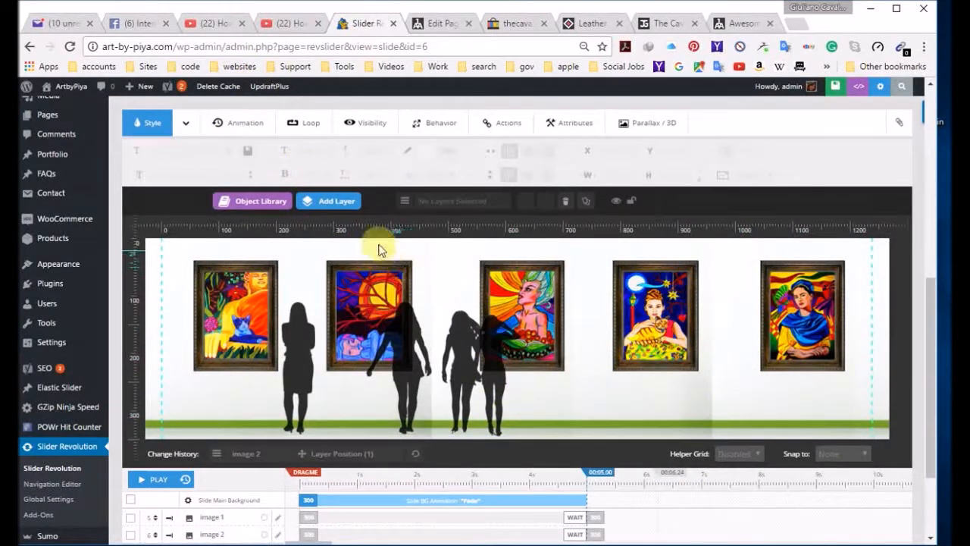
mouse_move(339, 203)
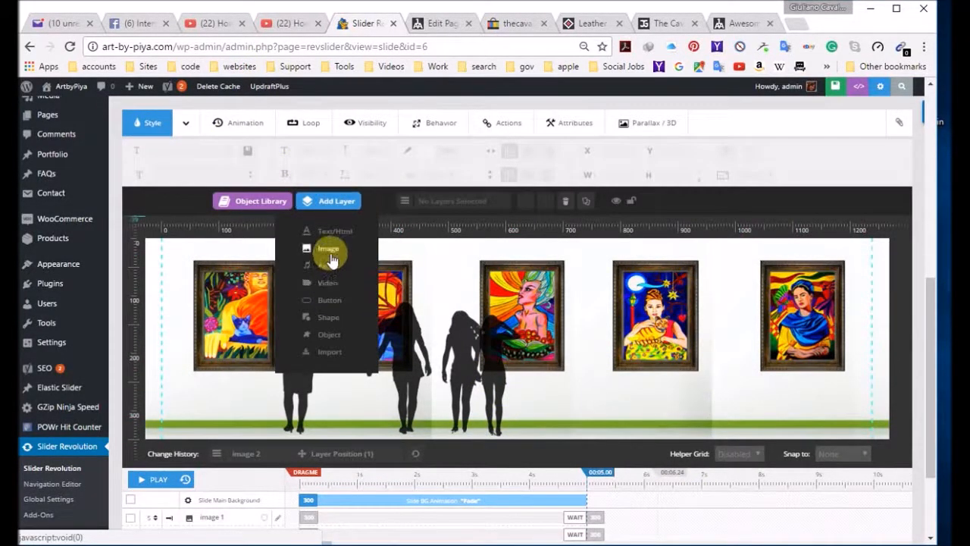
left_click(329, 249)
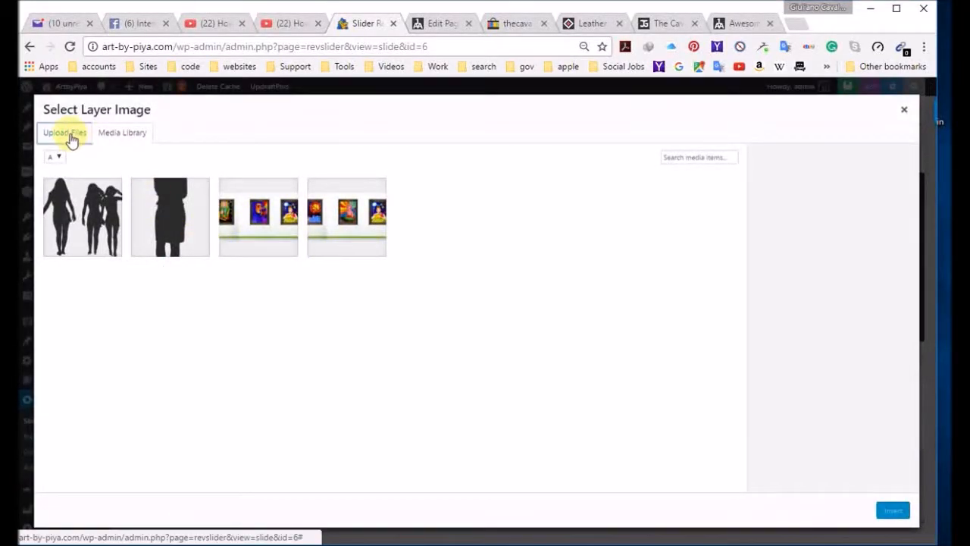
left_click(67, 134)
left_click(485, 313)
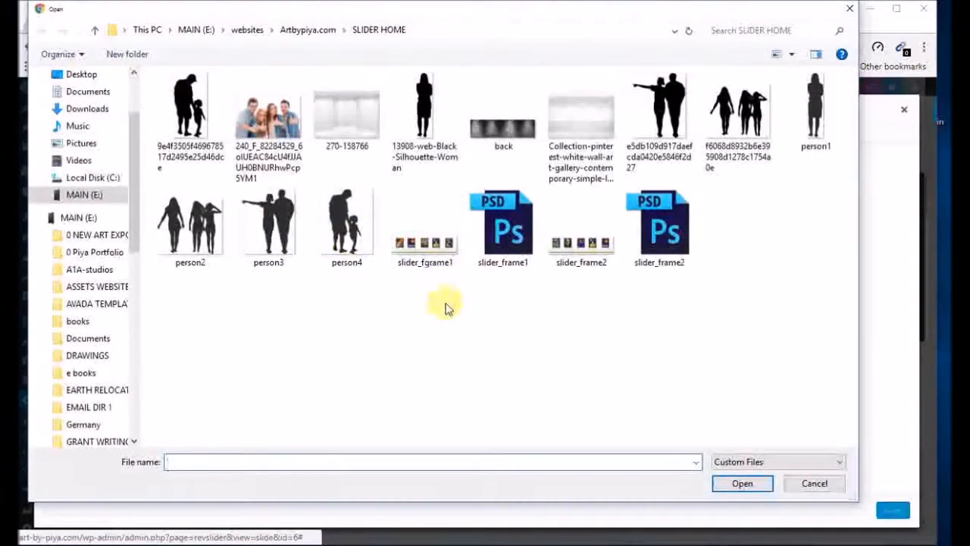
double_click(277, 235)
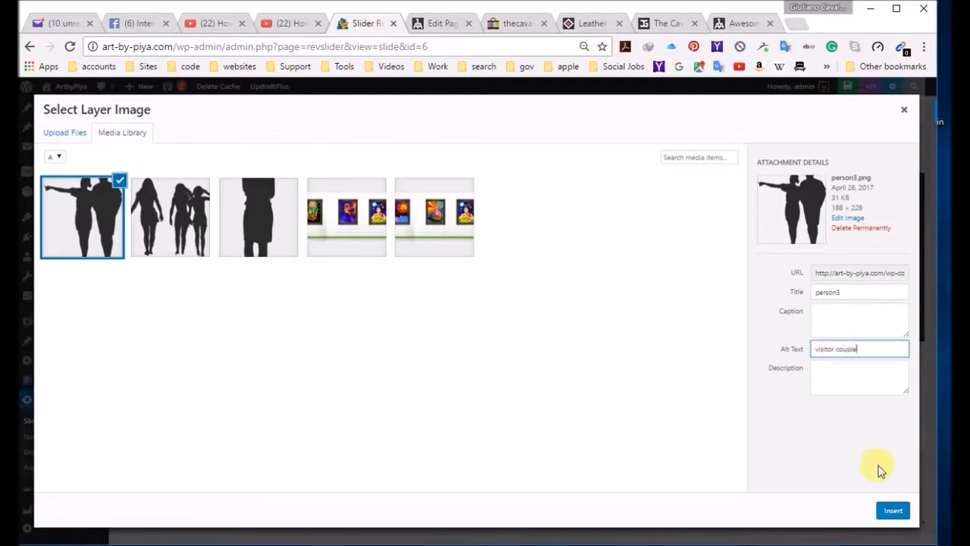
left_click(895, 512)
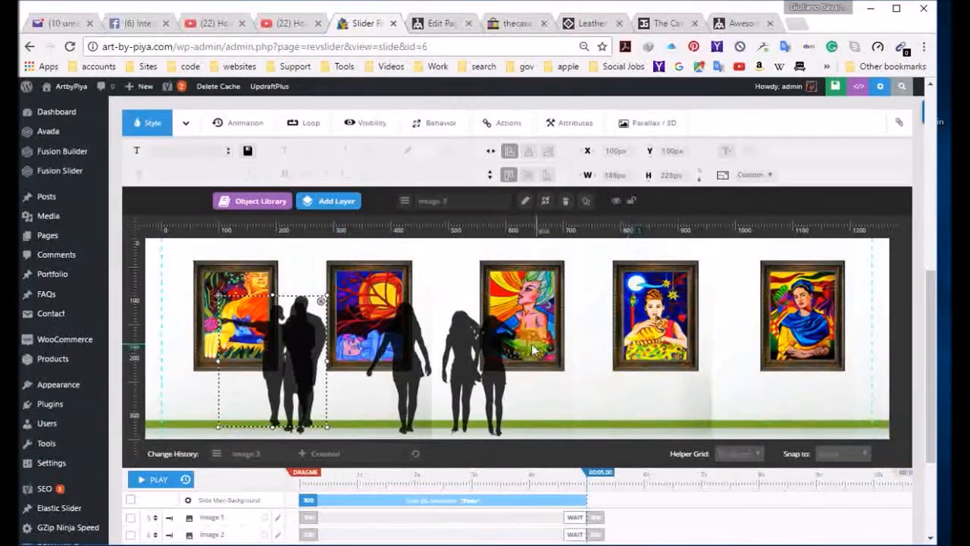
mouse_move(304, 362)
left_mouse_down()
mouse_move(685, 393)
mouse_move(773, 377)
mouse_move(801, 357)
mouse_move(778, 369)
left_mouse_up()
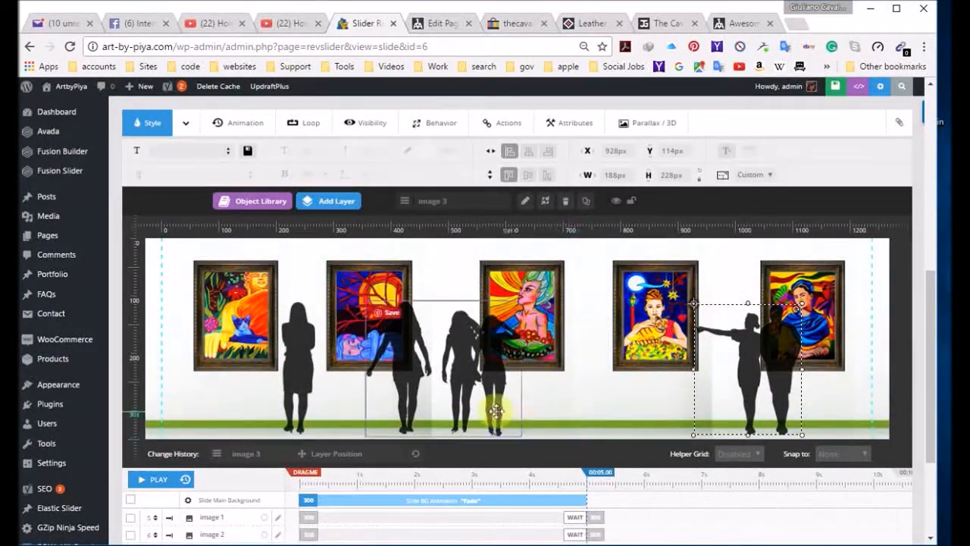
Step: Upload person4 from SLIDER HOME and insert it as an image layer with alt text "parent visitor"
left_click(334, 203)
left_click(328, 249)
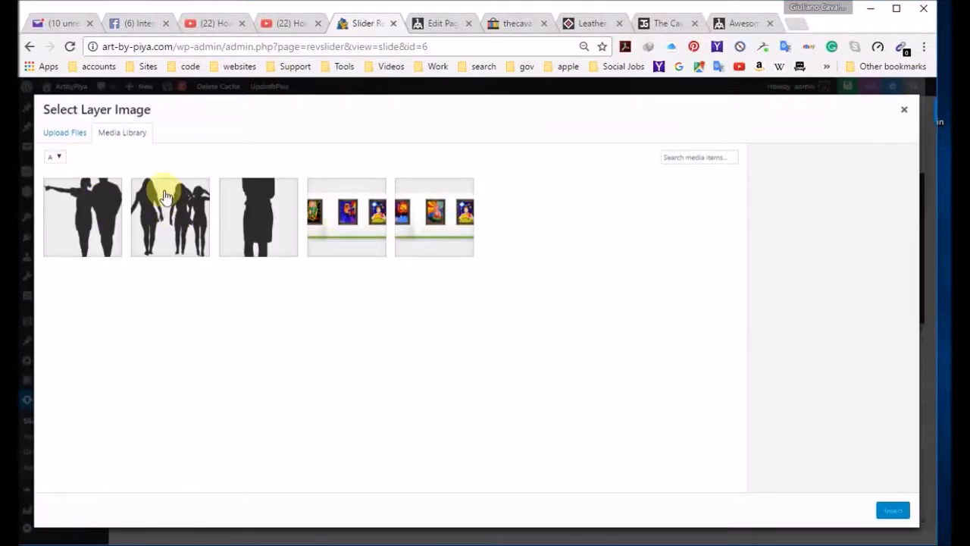
left_click(66, 134)
left_click(466, 311)
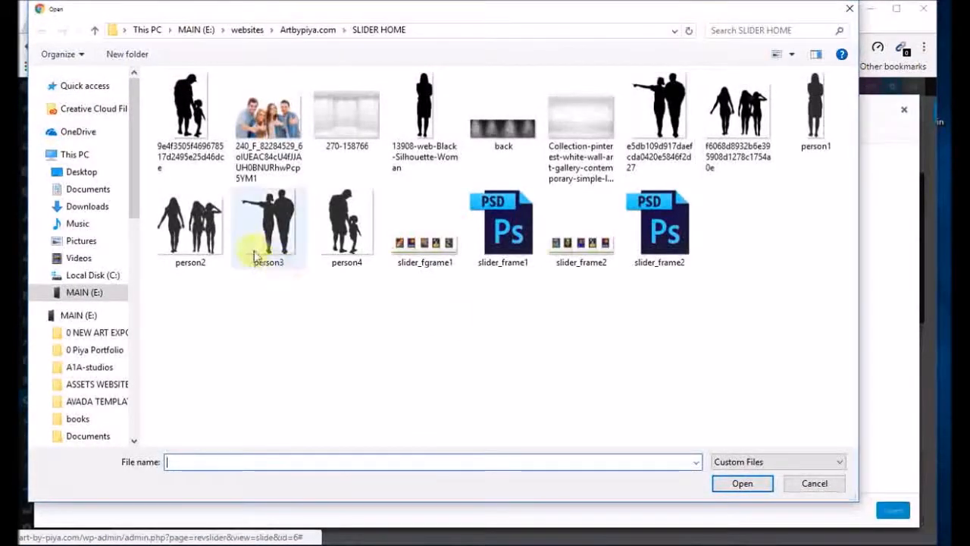
double_click(345, 228)
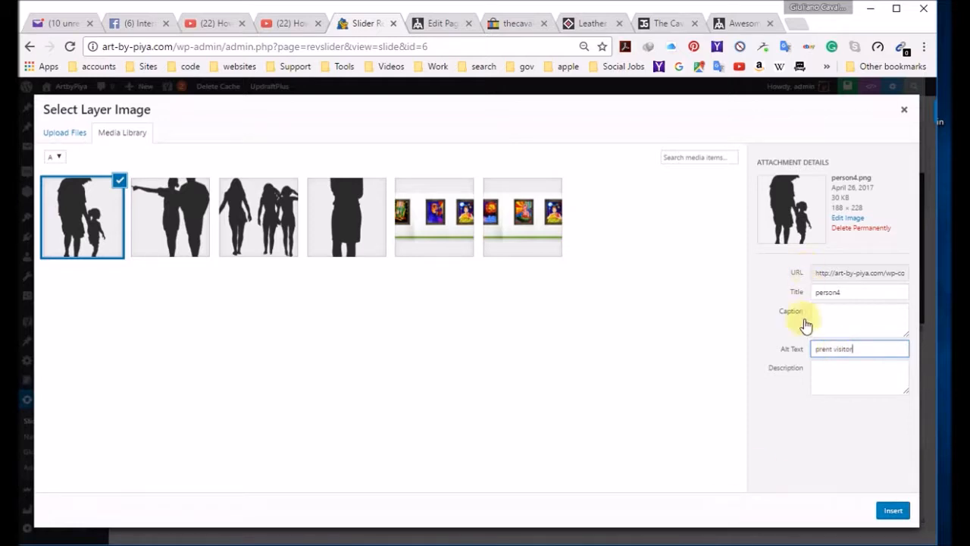
left_click(821, 349)
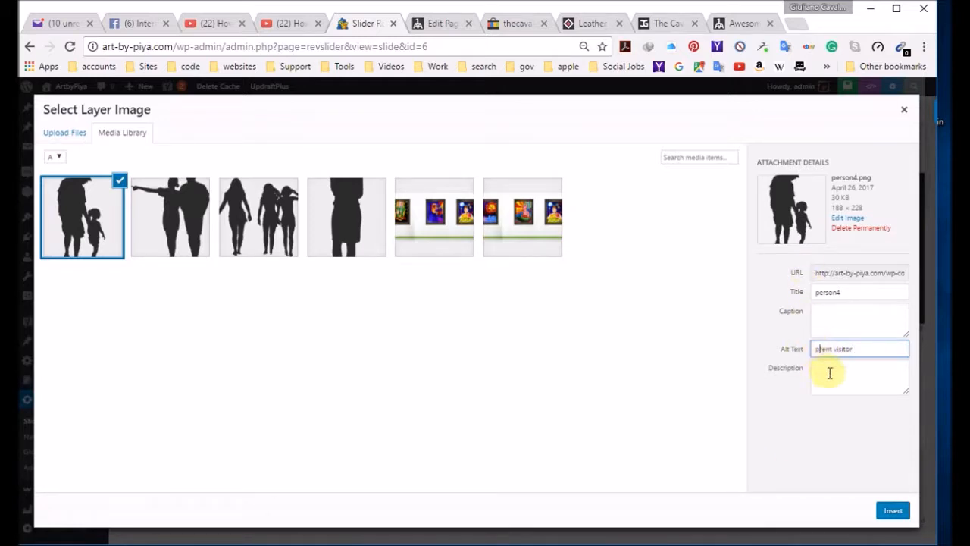
type("a")
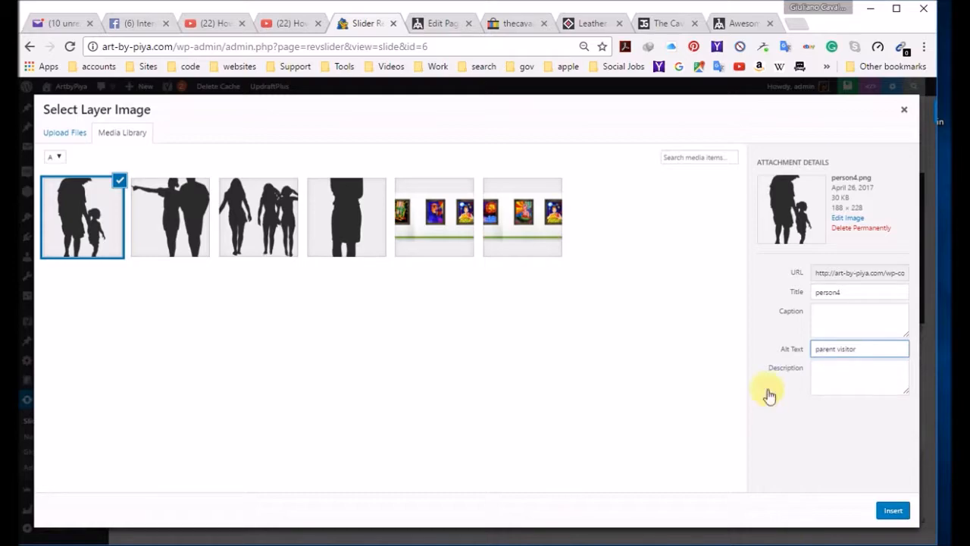
left_click(891, 514)
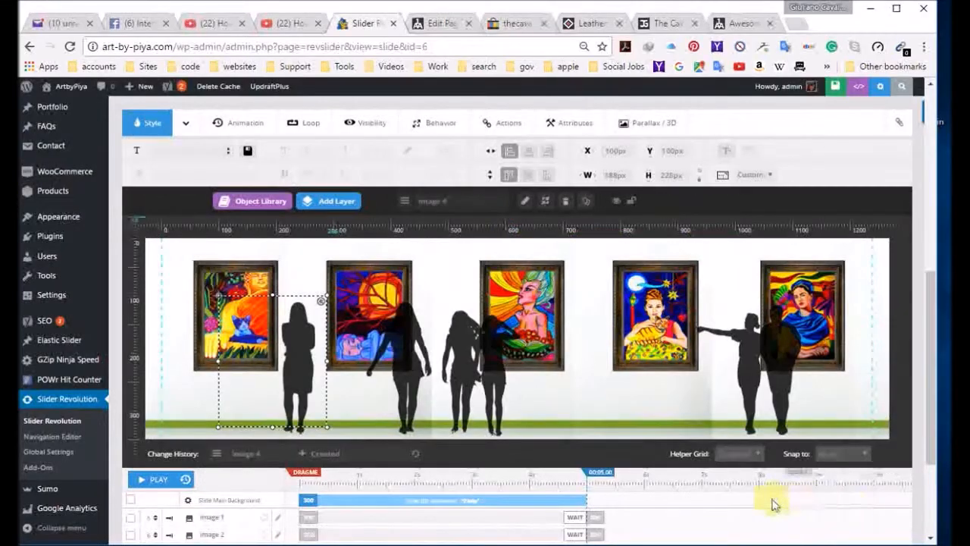
Step: Move the parent-and-child silhouette beside the first painting, at about X -18, Y 120 px
mouse_move(253, 364)
left_mouse_down()
mouse_move(186, 364)
mouse_move(487, 349)
mouse_move(608, 371)
mouse_move(212, 366)
mouse_move(199, 378)
left_mouse_up()
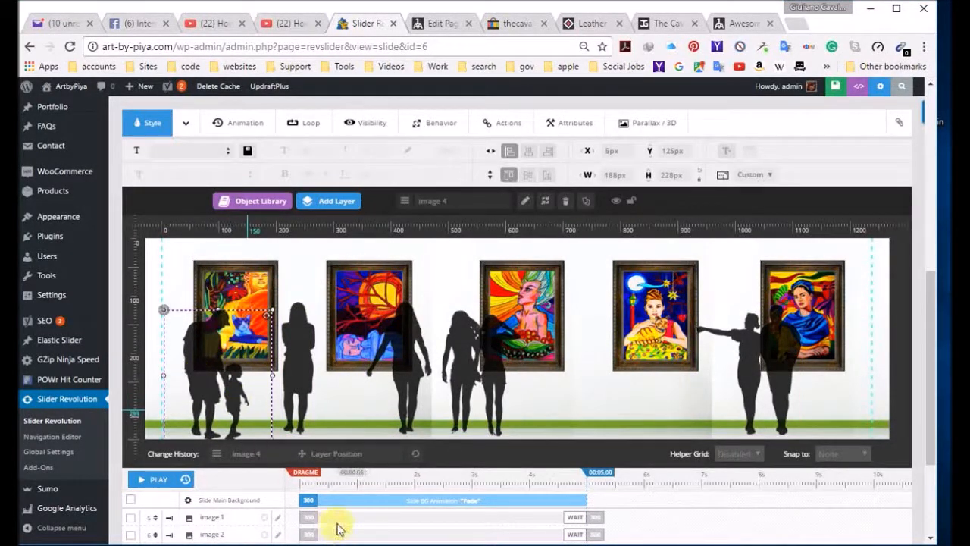
scroll(337, 528, "up", 1)
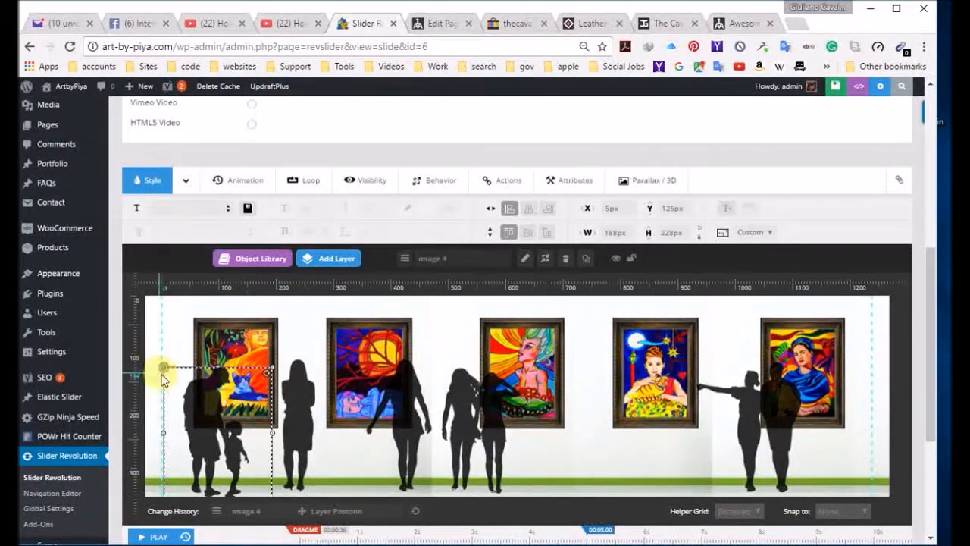
left_click_drag(199, 413, 195, 412)
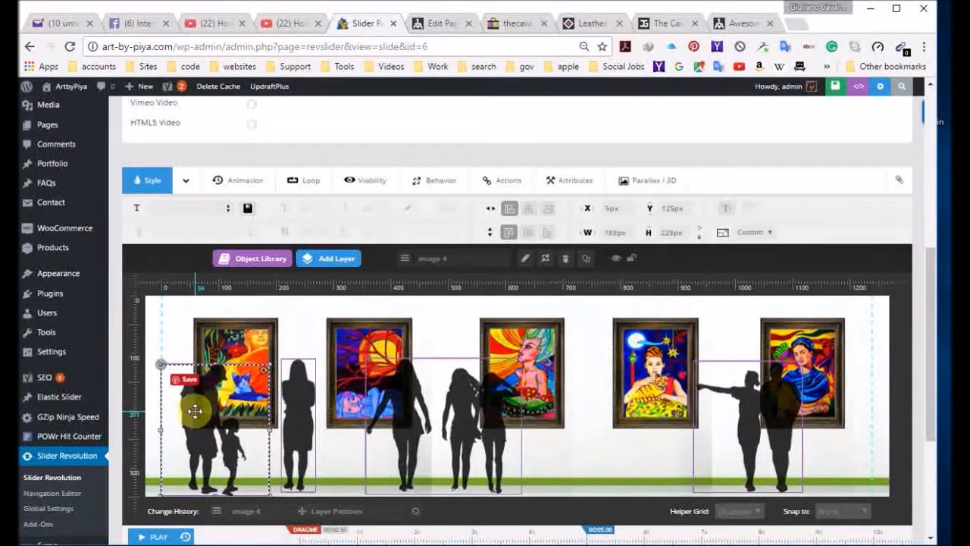
left_click_drag(195, 412, 182, 412)
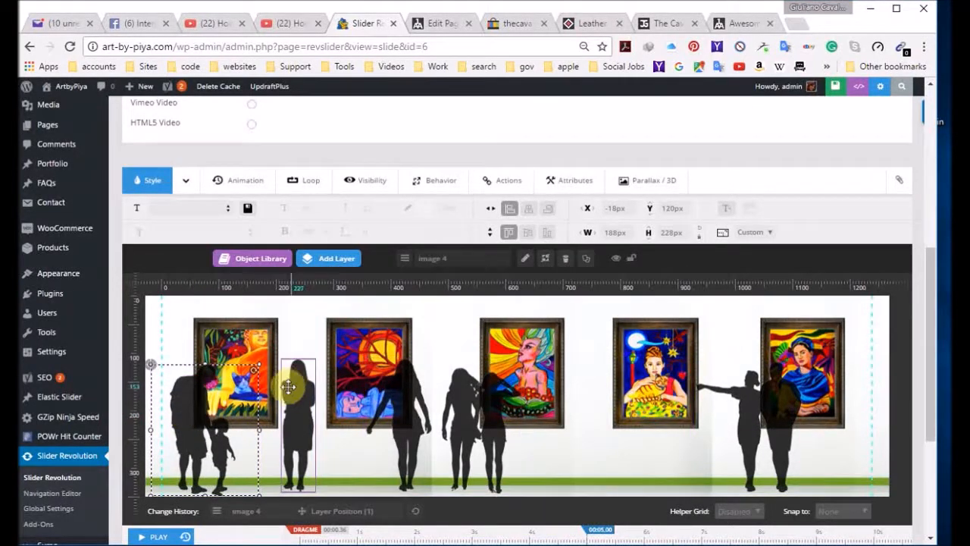
Step: Shift the single woman slightly left and move the three-visitor group to about X 365, Y 112 px
left_click(293, 434)
left_click_drag(291, 438, 283, 438)
mouse_move(450, 422)
left_mouse_down()
mouse_move(607, 422)
mouse_move(455, 422)
left_mouse_up()
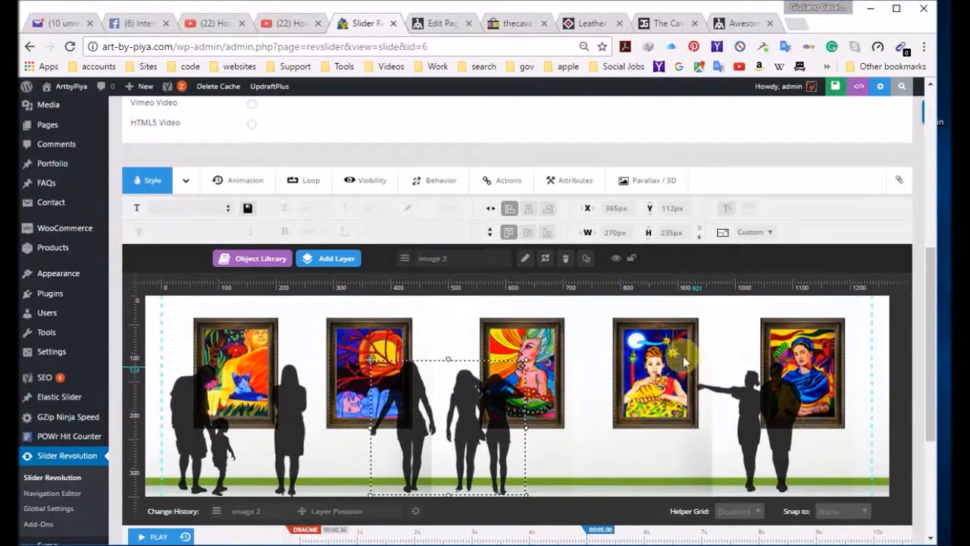
Step: Give the parent-and-child layer a Fade-In start animation and an Automatic Reverse end animation
scroll(628, 389, "down", 2)
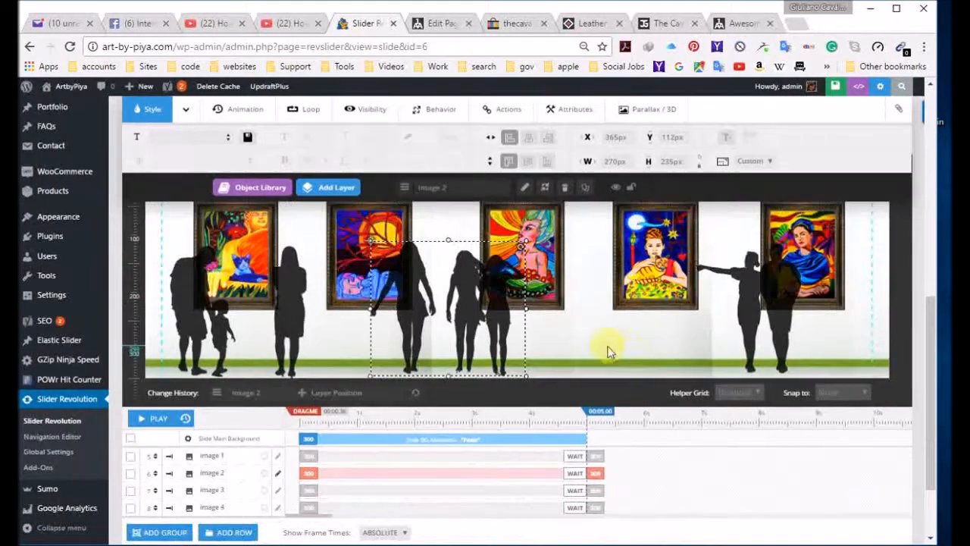
scroll(687, 457, "up", 2)
left_click(201, 412)
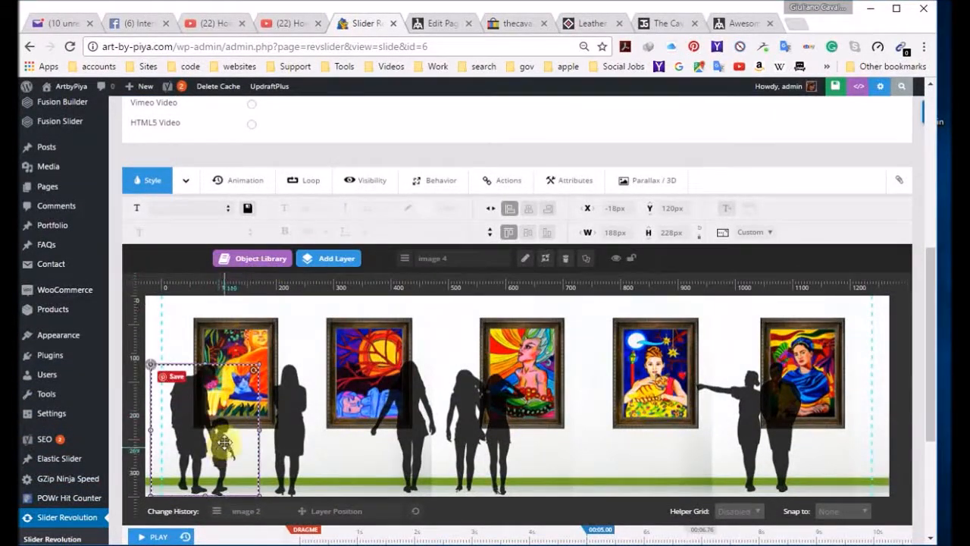
left_click(231, 182)
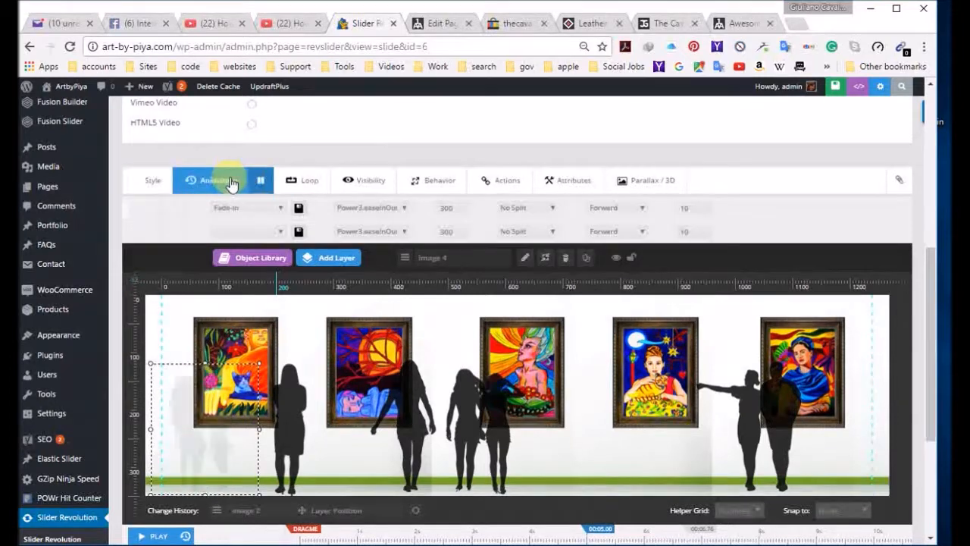
left_click(280, 213)
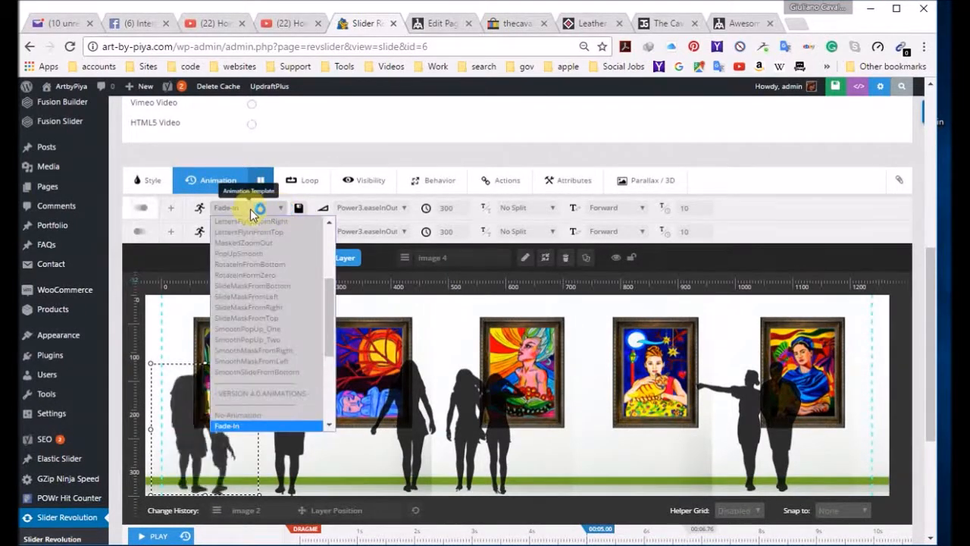
left_click(263, 211)
left_click(282, 232)
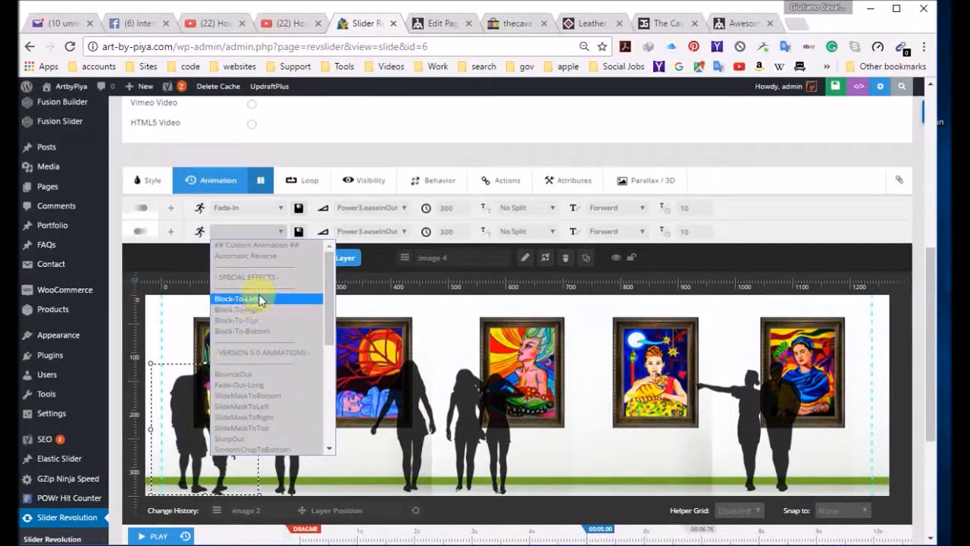
left_click(259, 256)
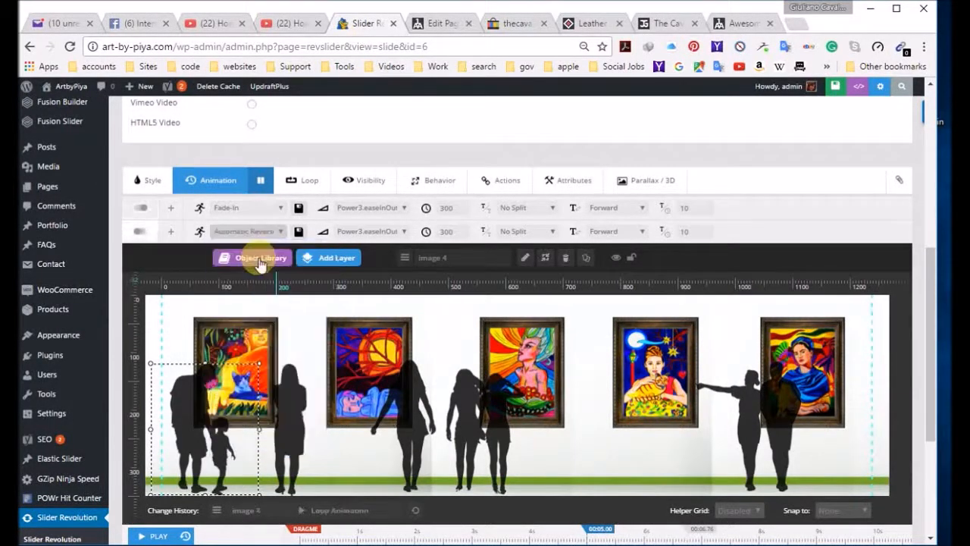
Step: Give the single woman's layer, image 1, a Fade-In start animation and an Automatic Reverse end animation
left_click(280, 209)
left_click(279, 209)
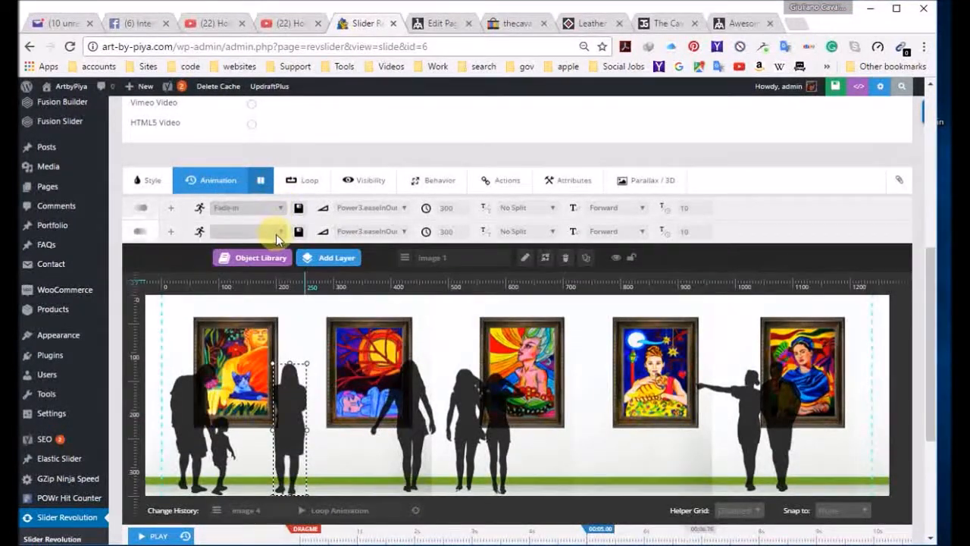
left_click(278, 232)
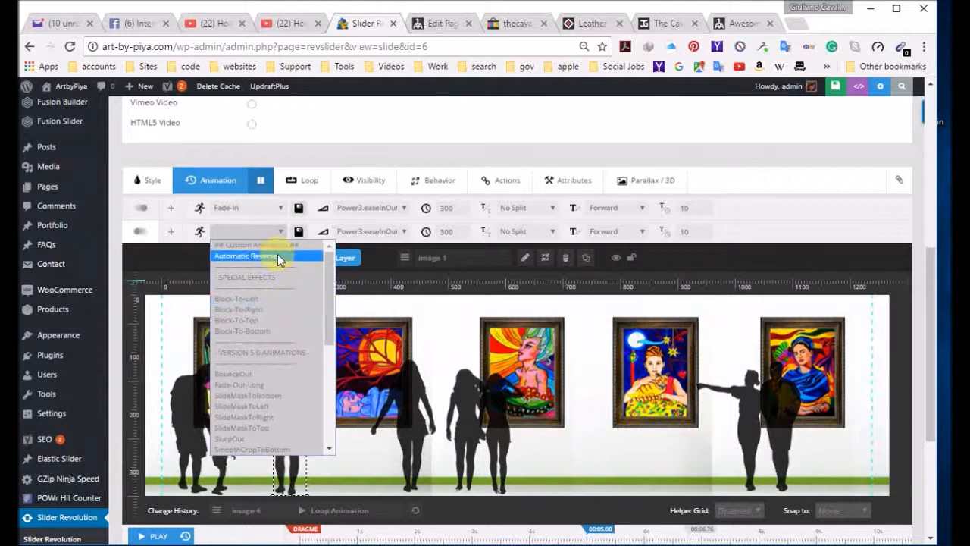
left_click(277, 255)
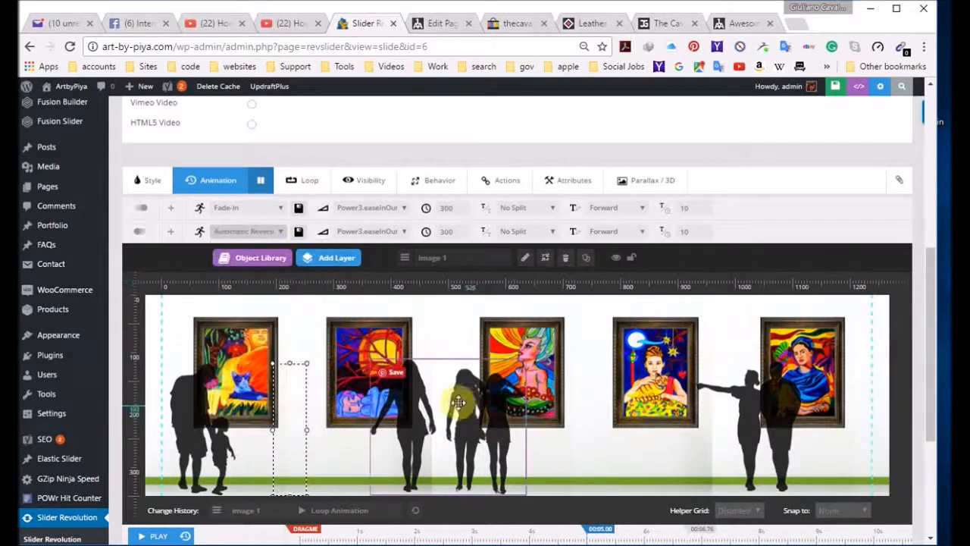
Step: Give the three-visitor group, image 2, a Fade-In start animation and an Automatic Reverse end animation
left_click(279, 209)
left_click(279, 210)
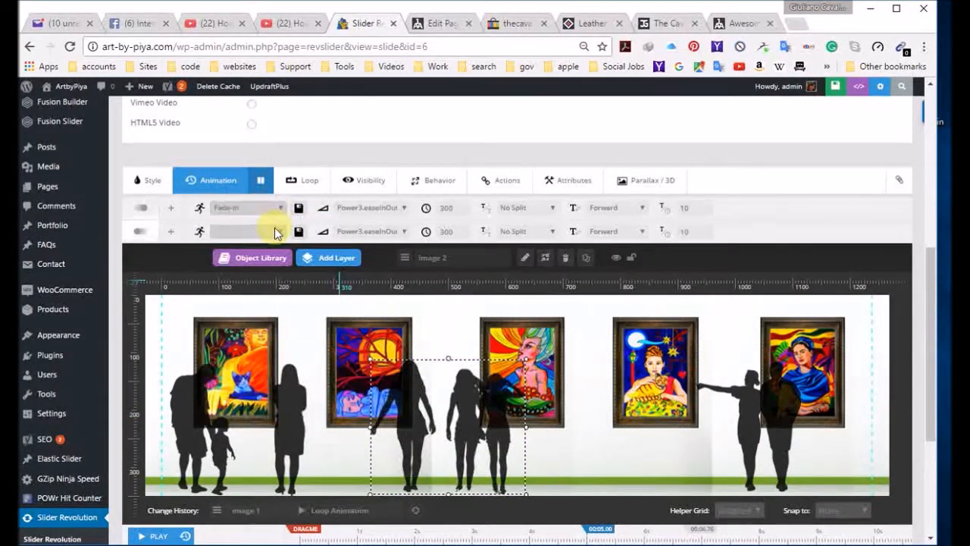
left_click(278, 232)
left_click(278, 251)
Step: Set the end animation of the visitor couple, image 3, to Automatic Reverse
left_click(764, 421)
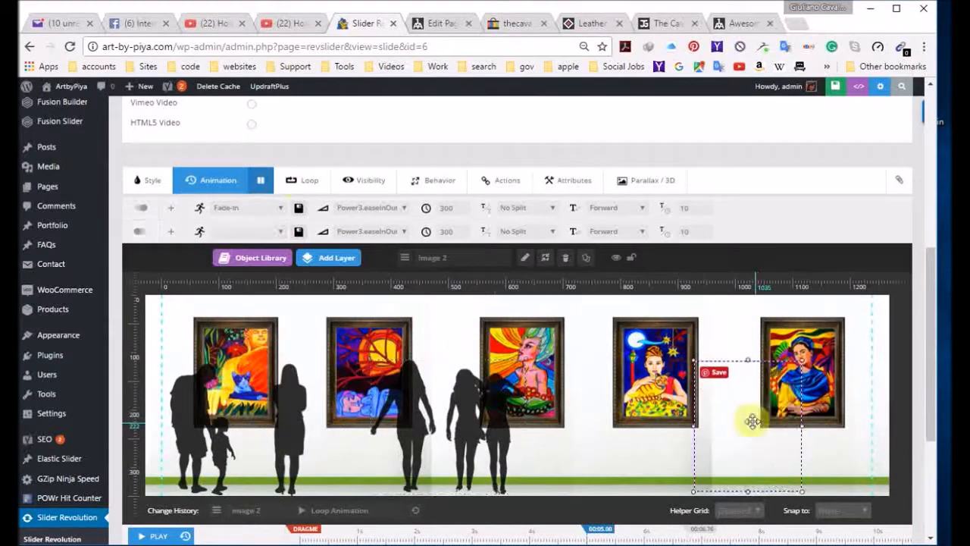
left_click(281, 230)
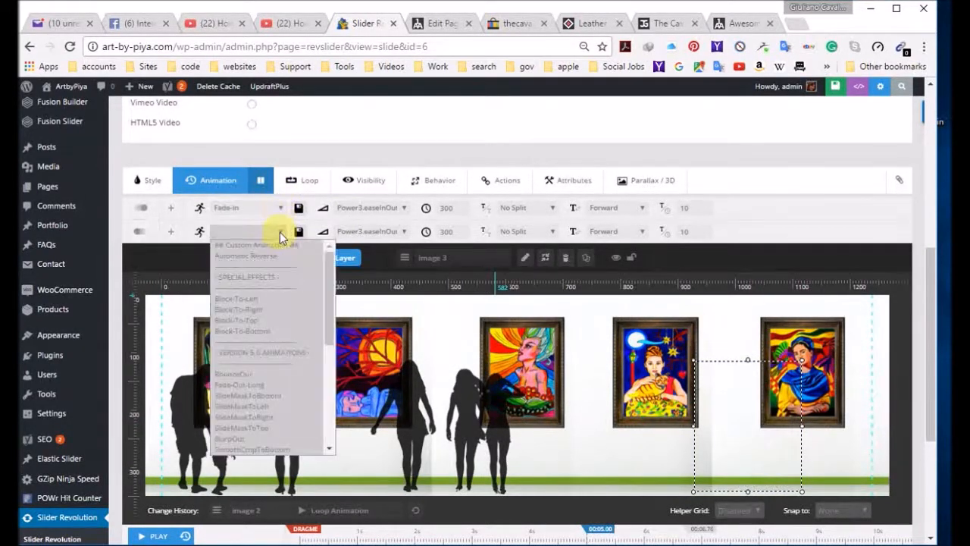
left_click(274, 259)
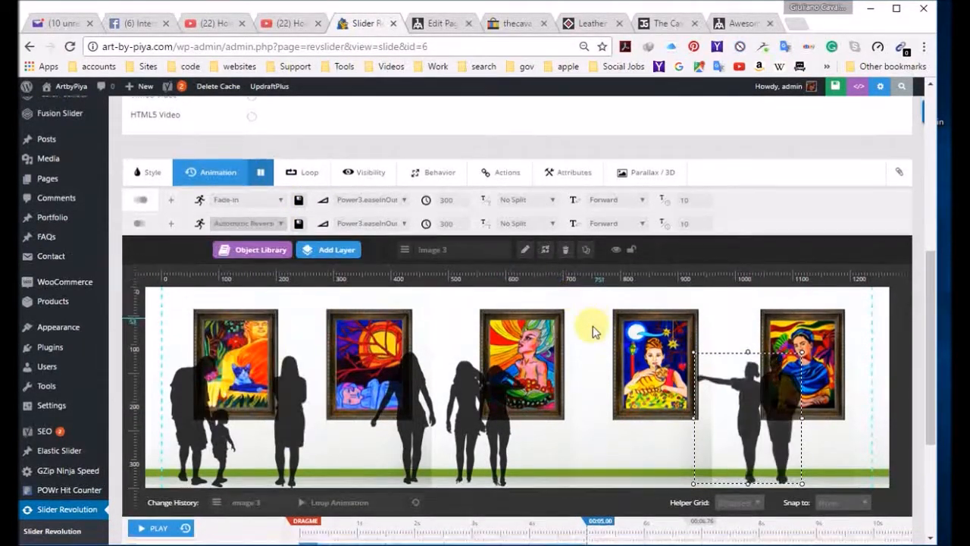
Step: Stagger the start times of image 1 to image 4 on the timeline at about 370, 680, 1010 and 1380 ms
scroll(592, 329, "down", 5)
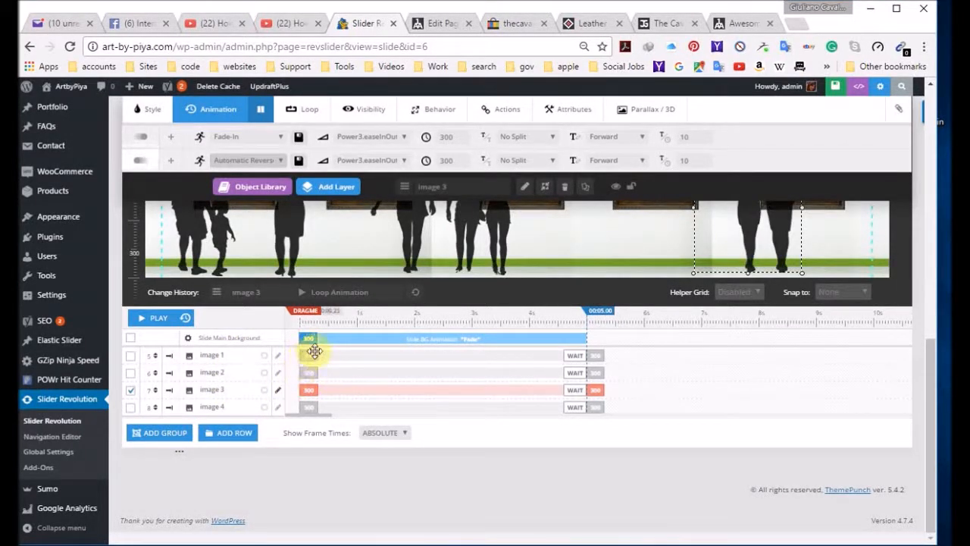
scroll(329, 401, "up", 2)
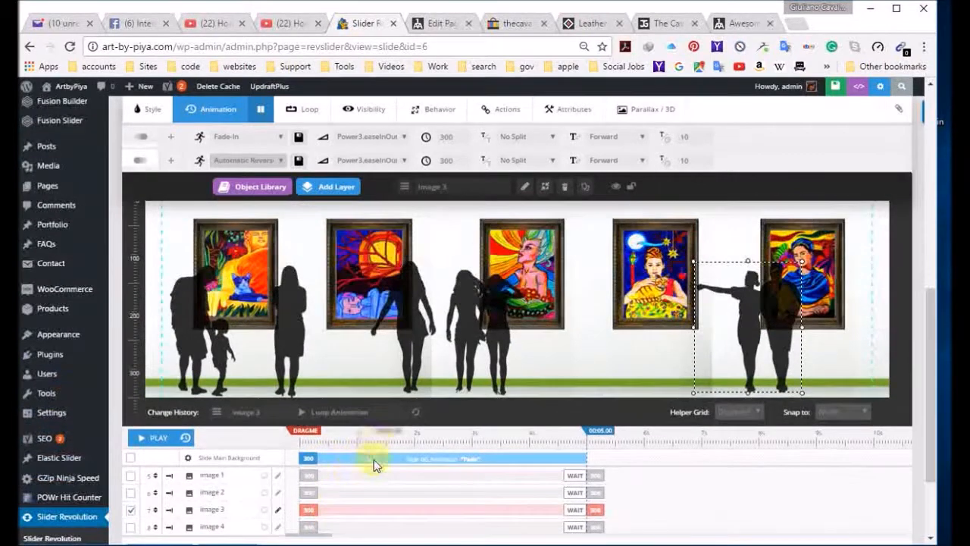
left_click(321, 476)
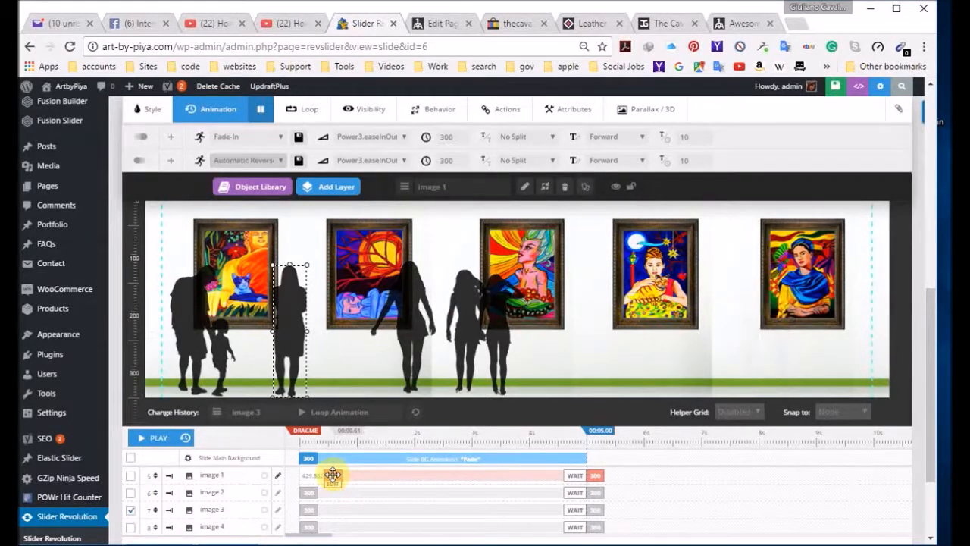
left_click(339, 492)
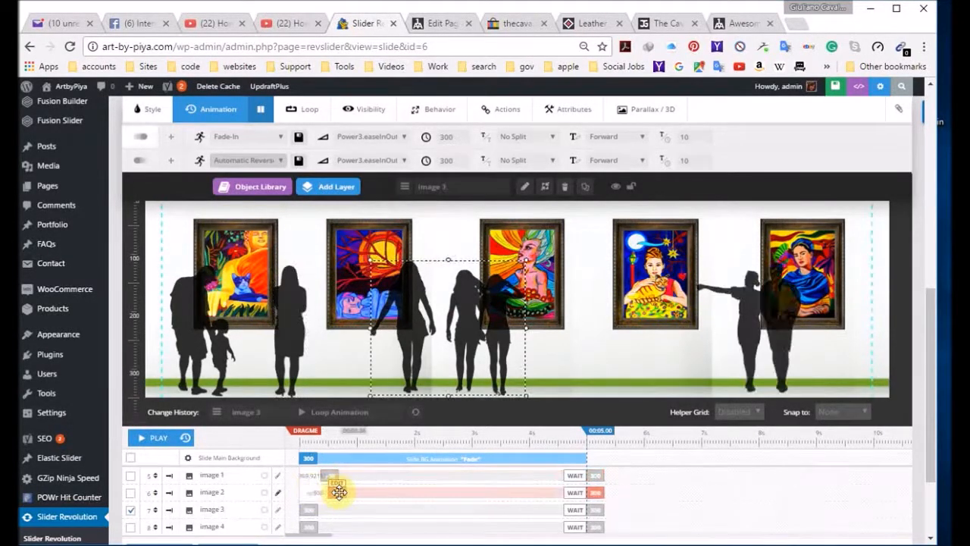
left_click_drag(311, 512, 372, 520)
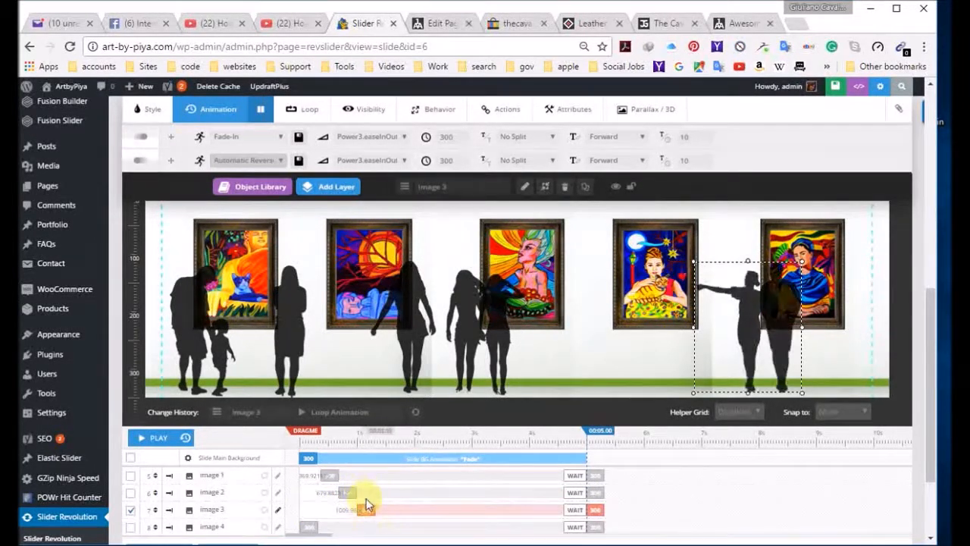
scroll(349, 493, "down", 2)
left_click_drag(307, 404, 388, 404)
Step: Start the end animations earlier, at about 4700 ms for image 4, 4680 ms for image 3, and 4690 ms for images 2 and 1
left_click_drag(595, 407, 573, 387)
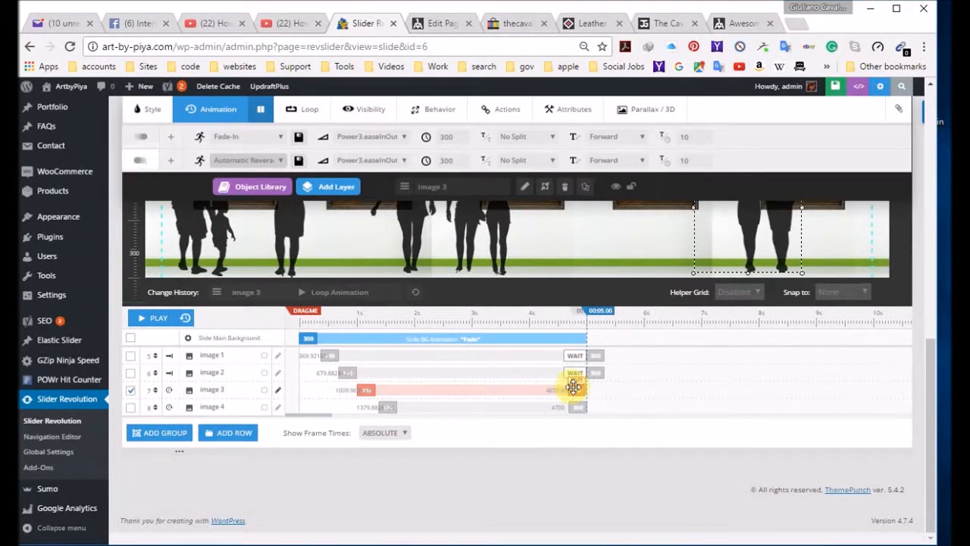
left_click_drag(596, 369, 580, 370)
left_click(584, 355)
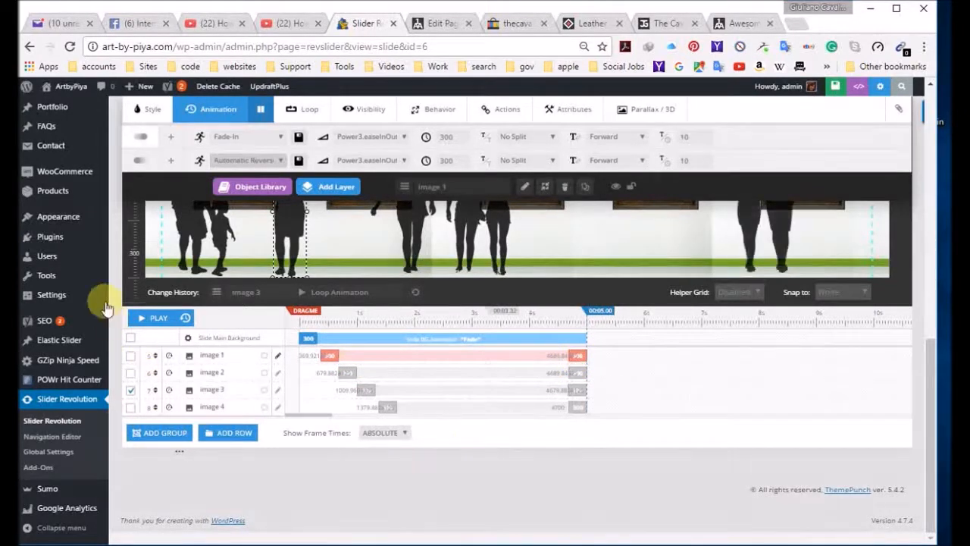
Step: Play the slide timeline to check the staggered appearance of the silhouettes, and stop it before the slide ends
scroll(192, 388, "up", 2)
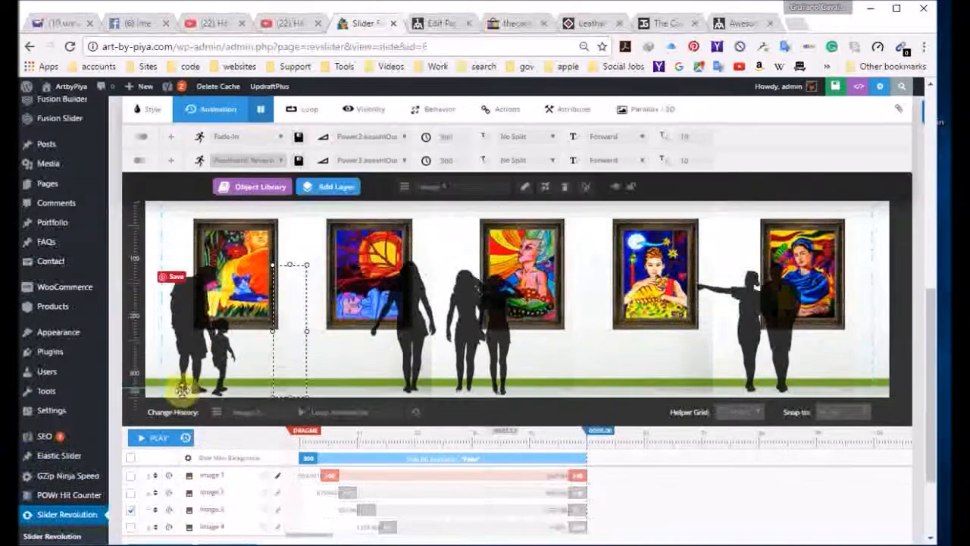
left_click(157, 438)
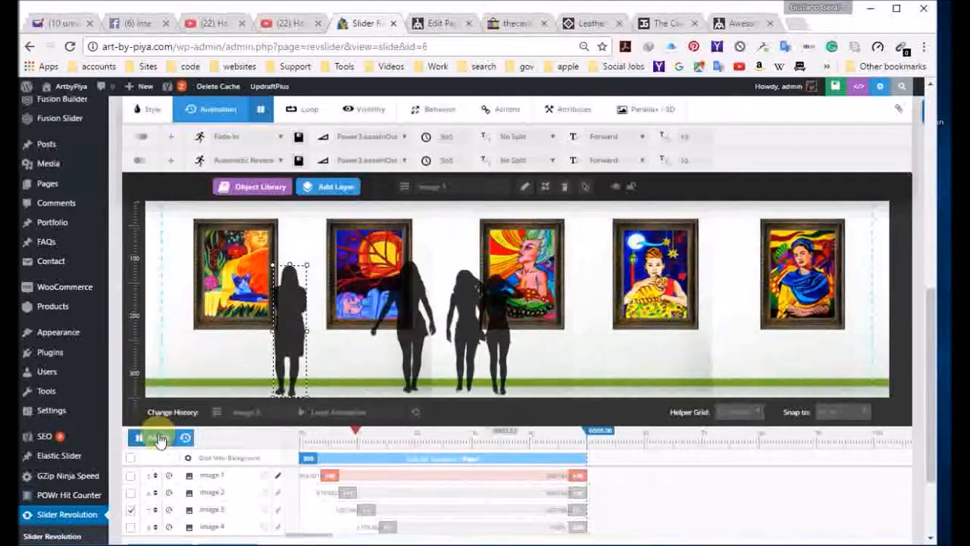
left_click(665, 494)
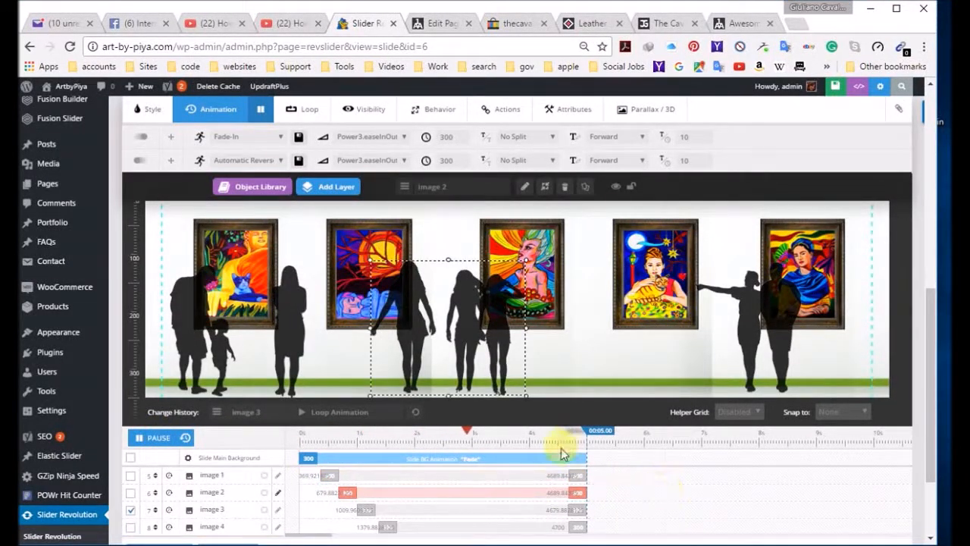
scroll(562, 455, "down", 3)
left_click(523, 391)
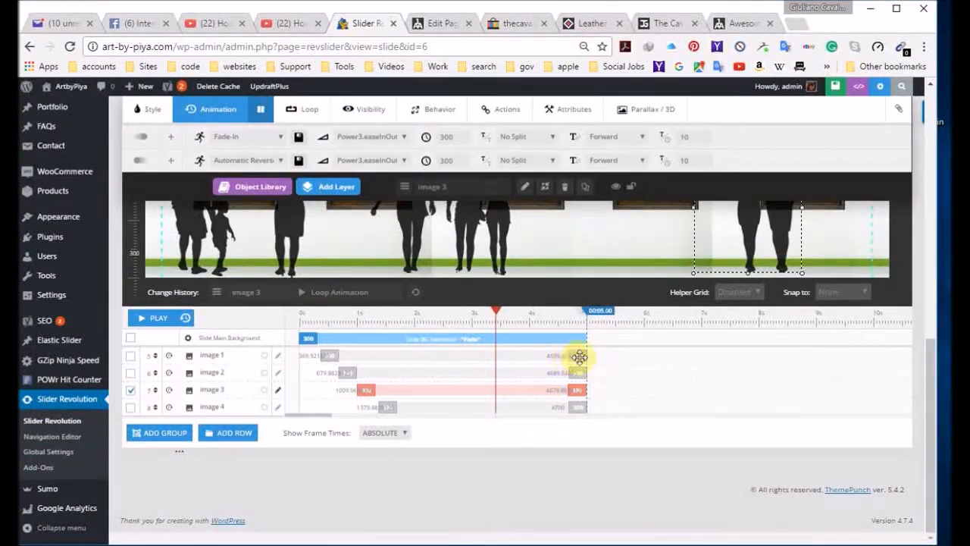
Step: Stagger the end animations on the timeline at about 4680 ms for image 1, 4330 for image 2, 4010 for image 3 and 3680 for image 4
left_click(559, 357)
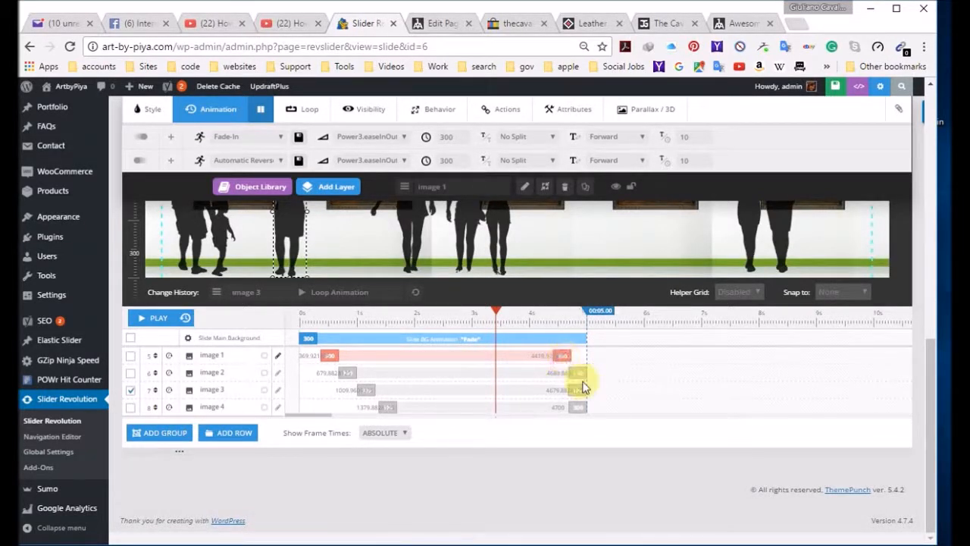
left_click(559, 373)
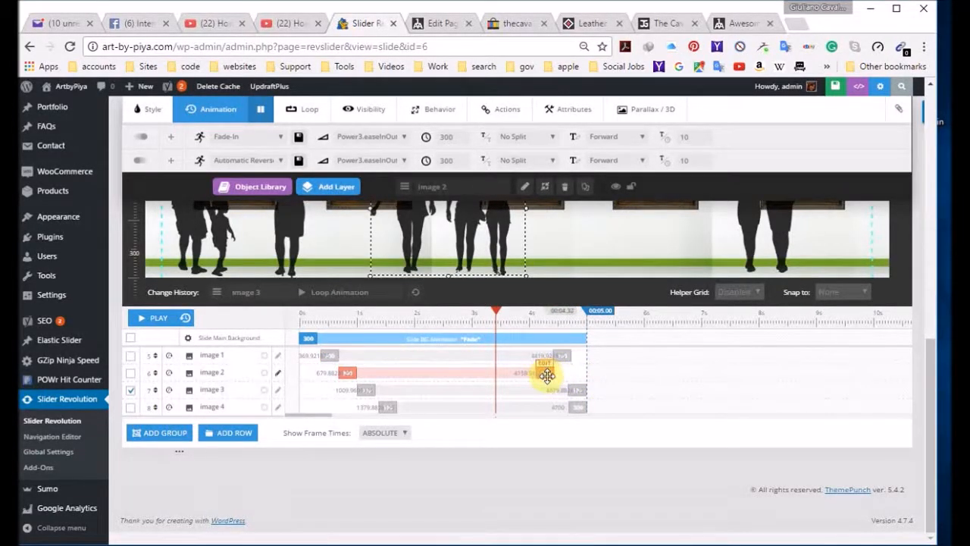
left_click_drag(578, 390, 522, 419)
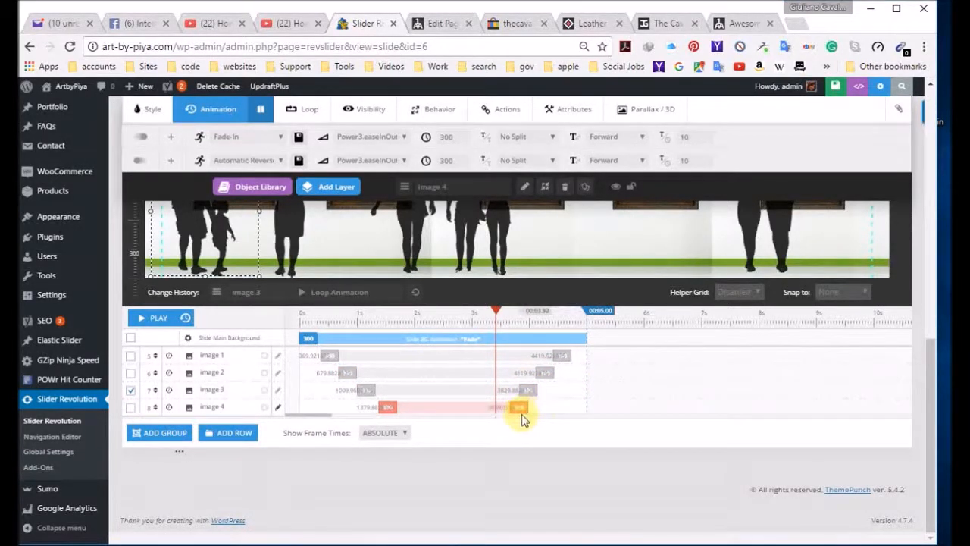
left_click_drag(563, 356, 552, 372)
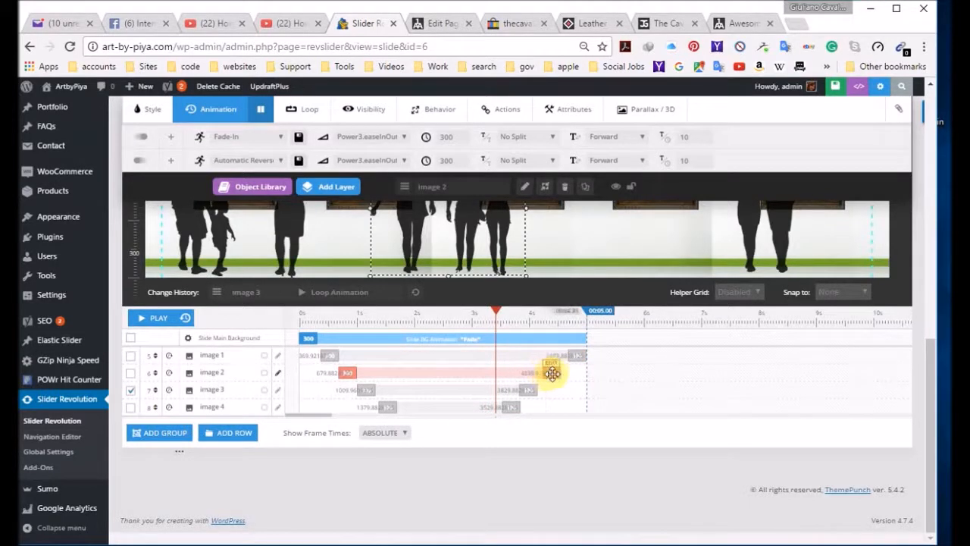
left_click_drag(529, 390, 516, 410)
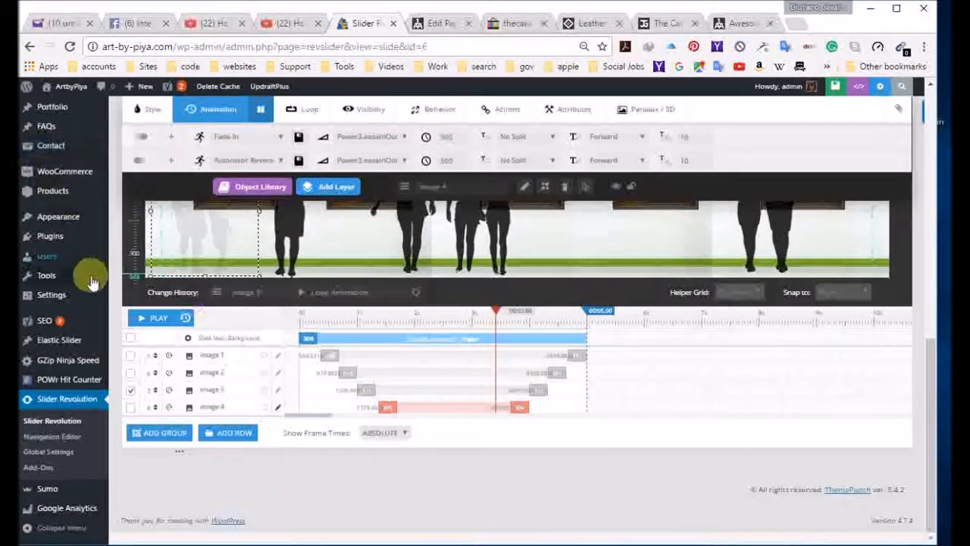
Step: Play the slide timeline to check the staggered appearance and disappearance of the silhouettes, and stop the playback
scroll(245, 491, "up", 2)
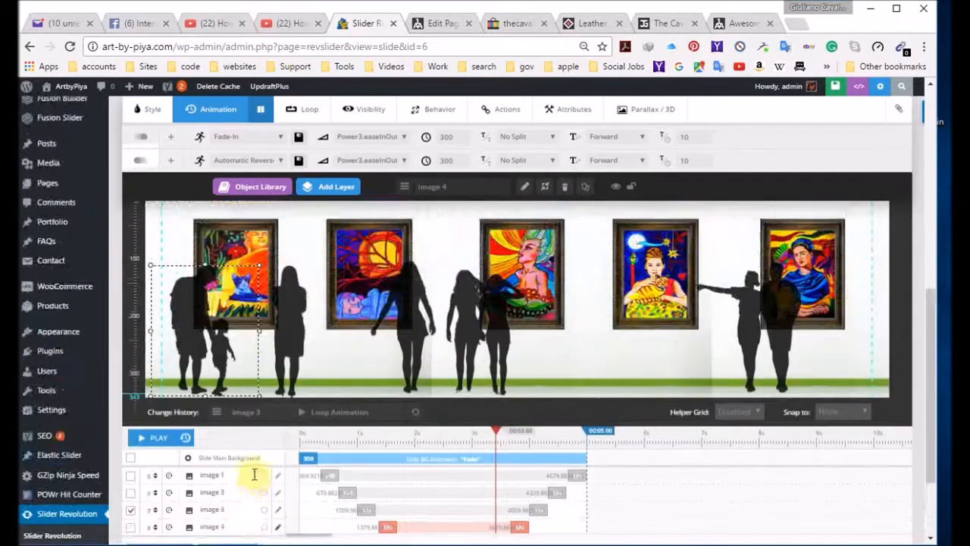
left_click(150, 443)
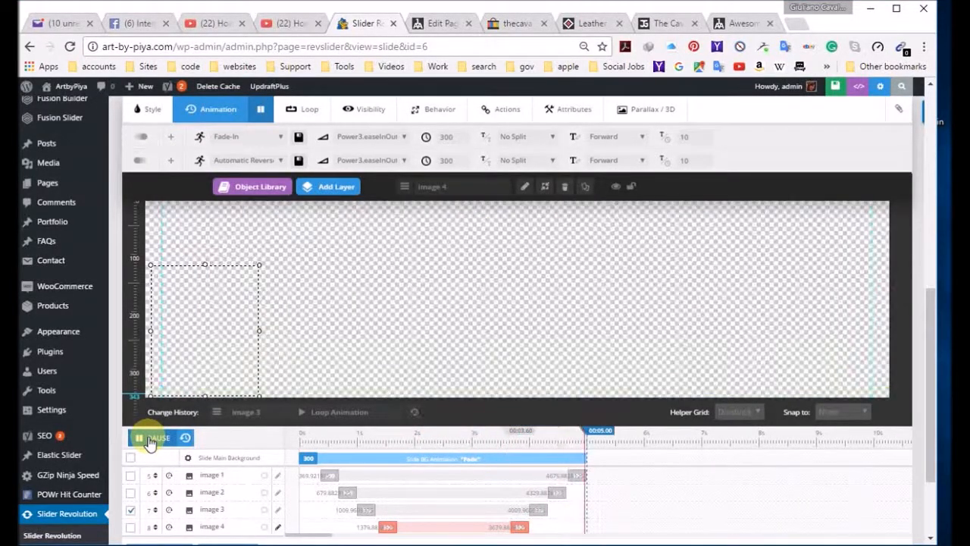
left_click(150, 440)
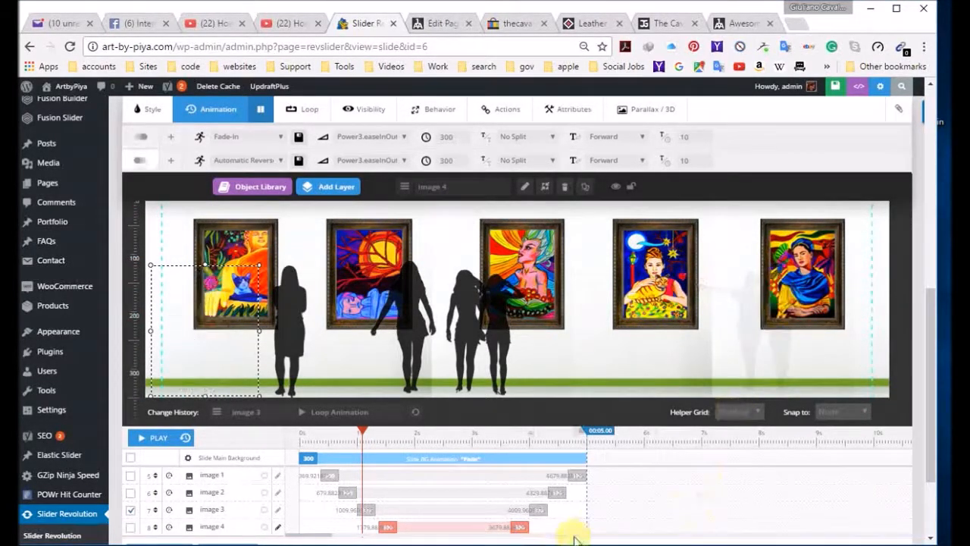
scroll(680, 494, "down", 2)
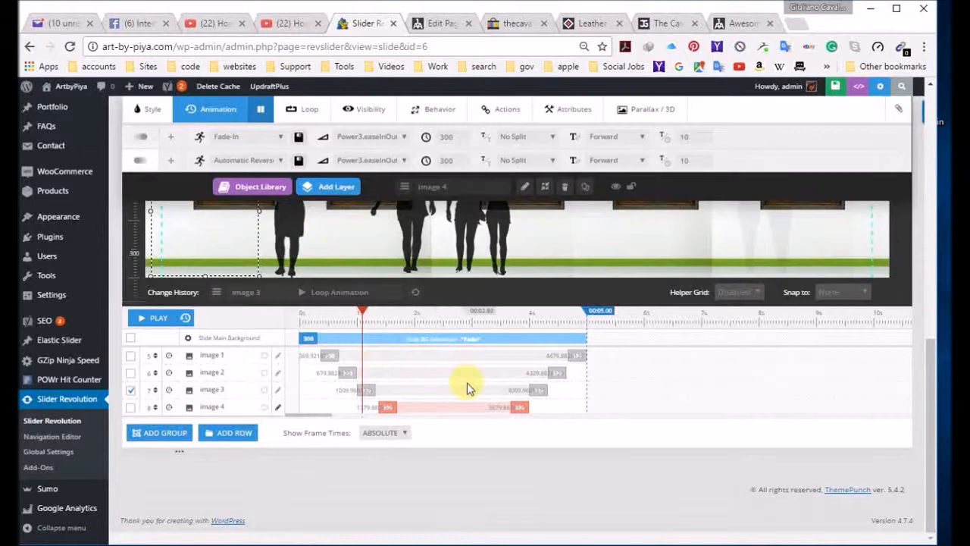
scroll(622, 405, "up", 2)
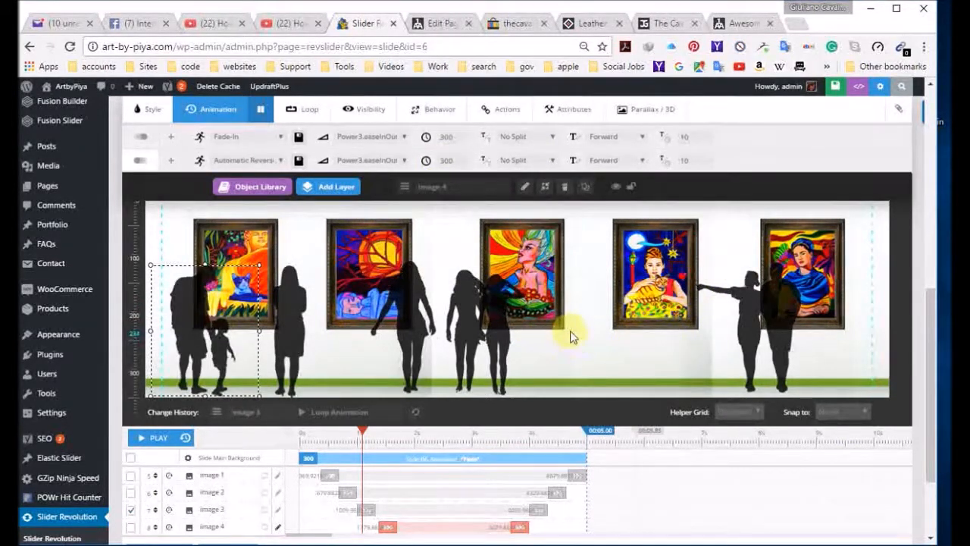
left_click(160, 439)
left_click(166, 440)
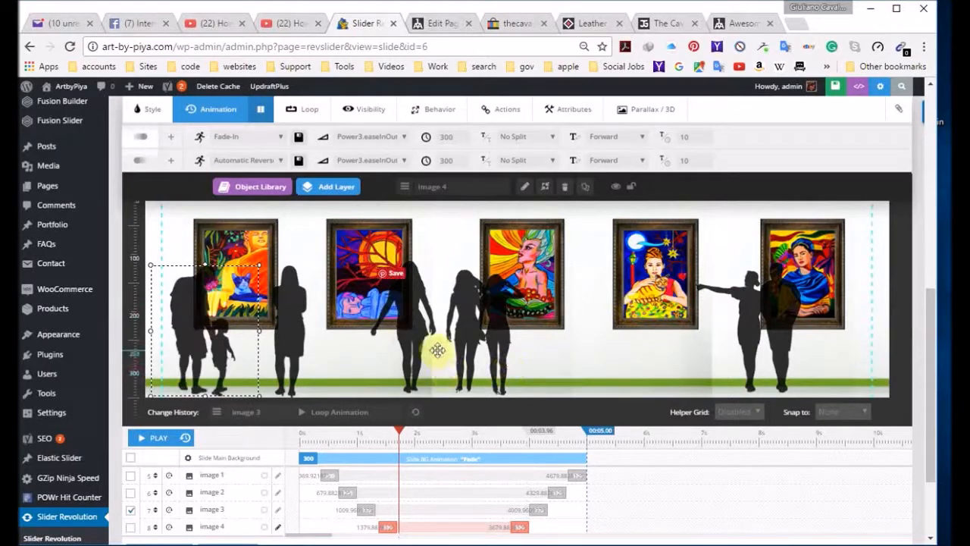
Step: Switch to slide #2 and examine its silhouettes, their staggered timeline and the available layer types
scroll(439, 341, "up", 3)
scroll(423, 249, "up", 4)
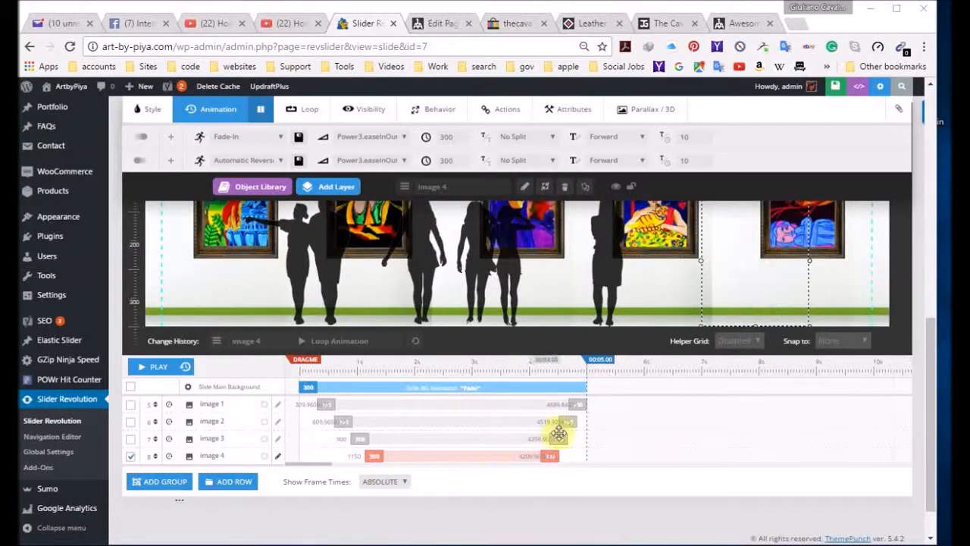
scroll(654, 435, "up", 2)
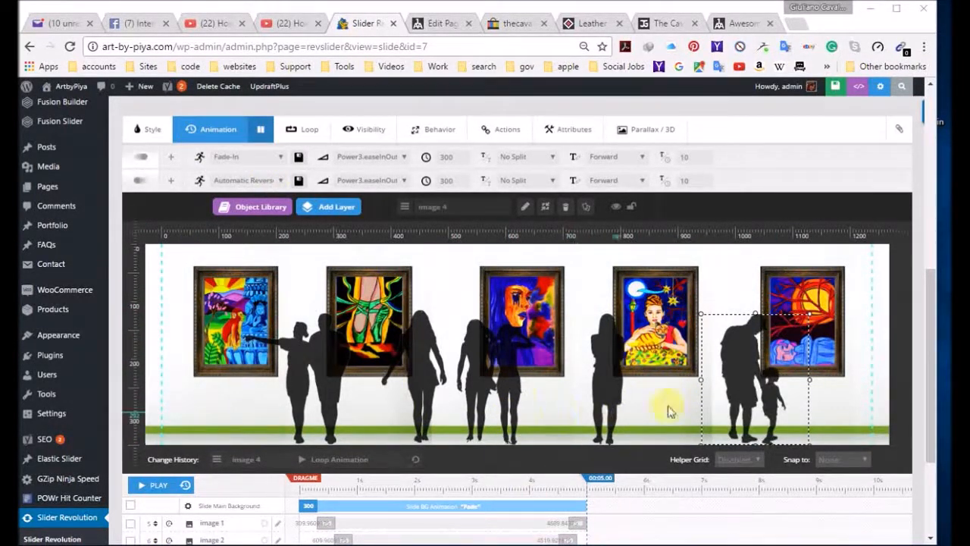
left_click(601, 390)
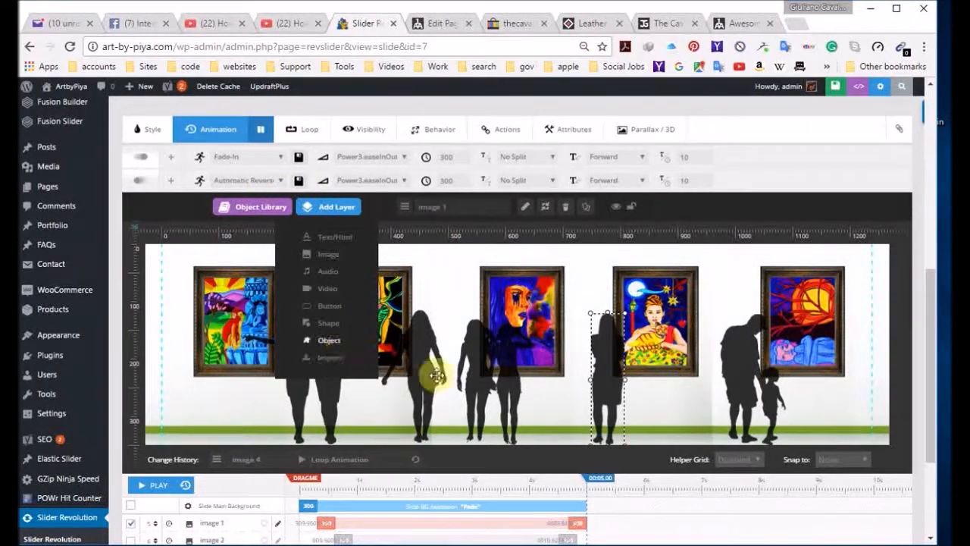
mouse_move(337, 217)
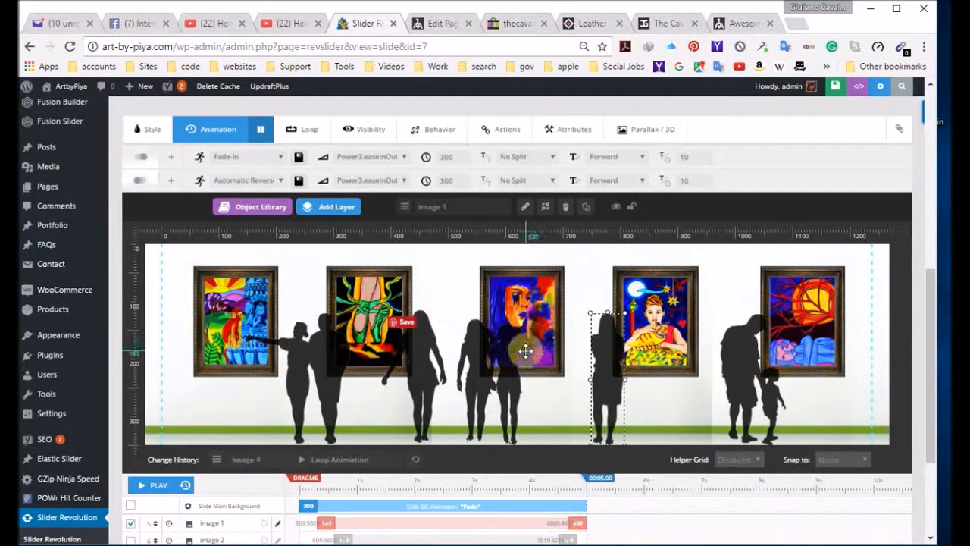
Step: Save slide #2 of the home slider with its silhouette animations
scroll(542, 348, "down", 2)
scroll(651, 394, "up", 10)
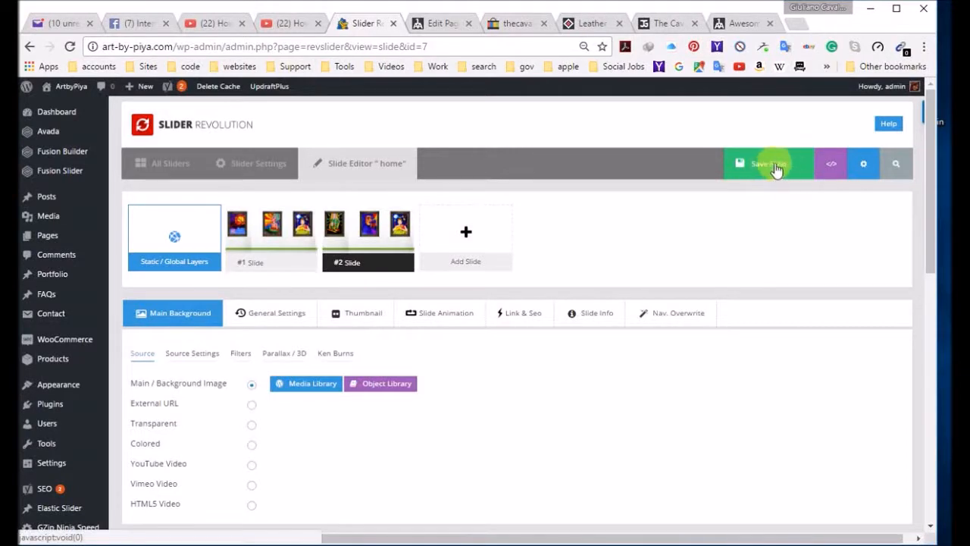
left_click(767, 172)
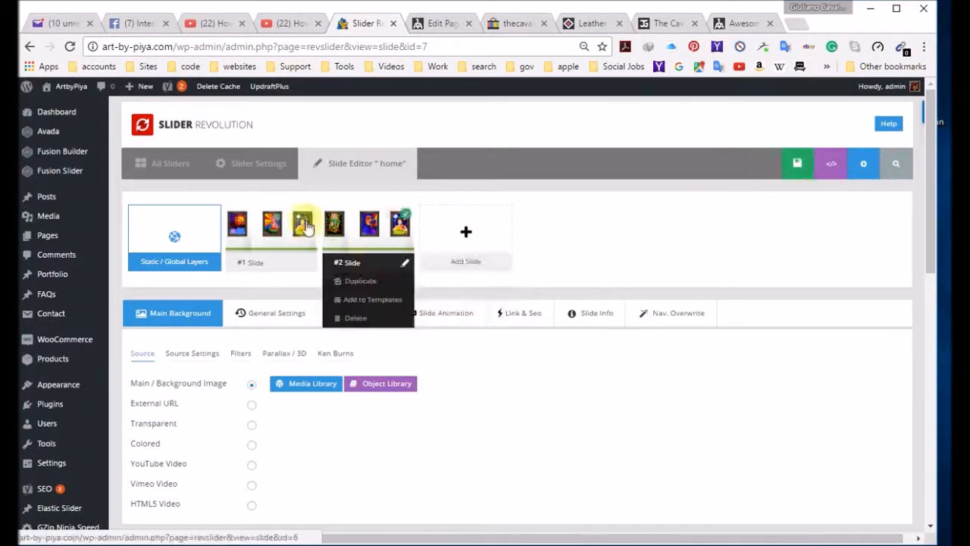
mouse_move(342, 251)
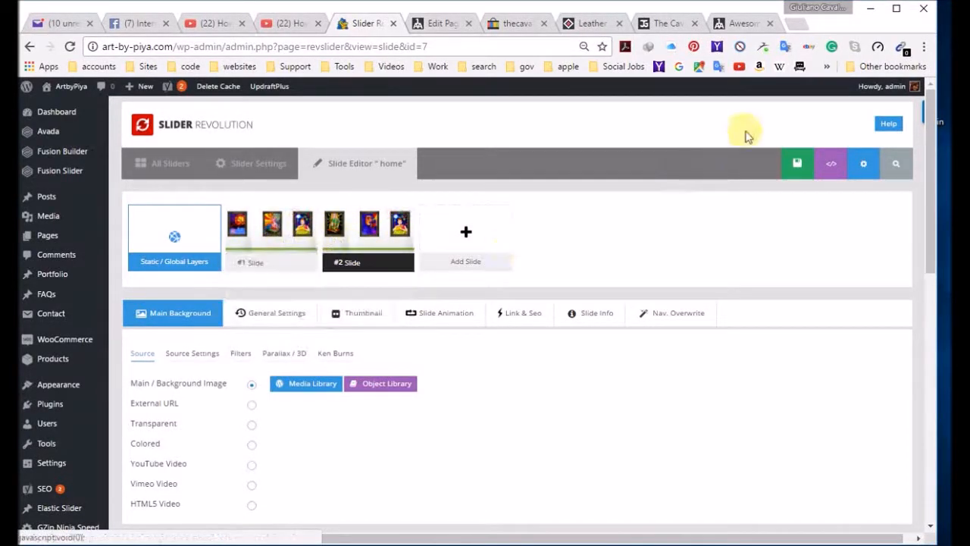
left_click(768, 167)
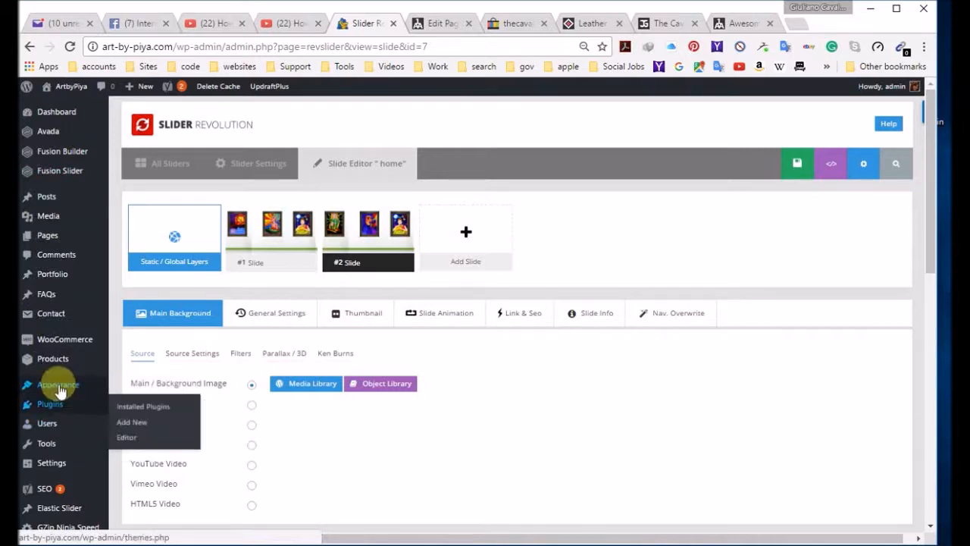
Step: Open the WP Super Cache settings and delete the site's cached pages
mouse_move(63, 465)
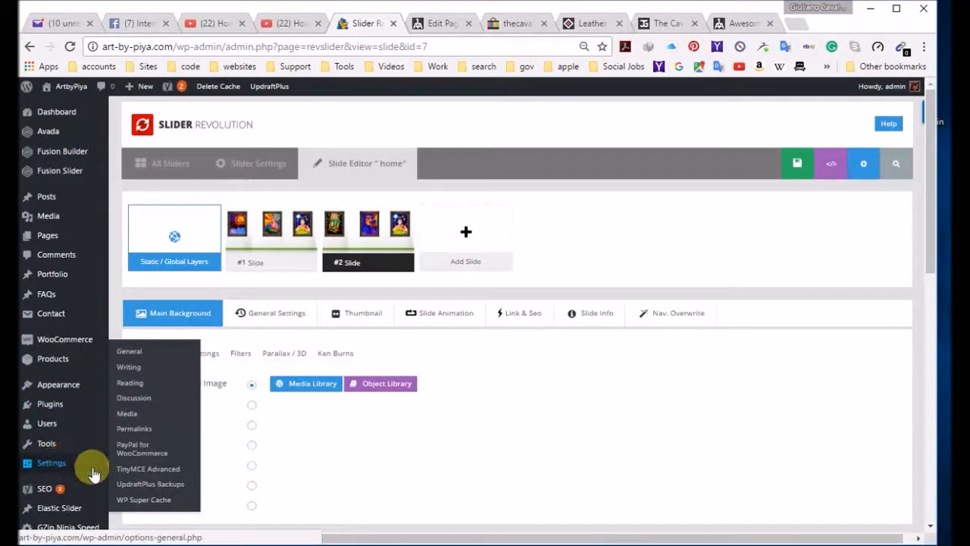
left_click(144, 500)
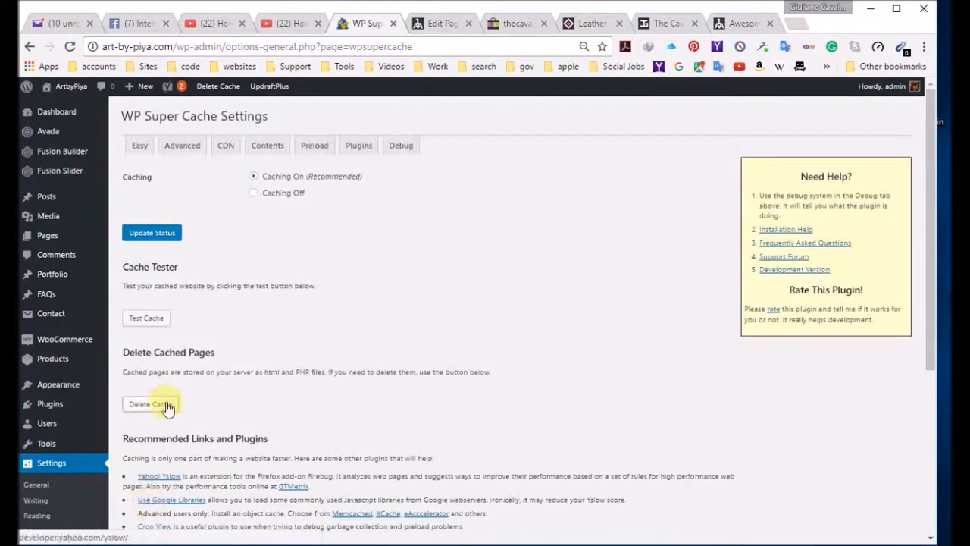
left_click(165, 410)
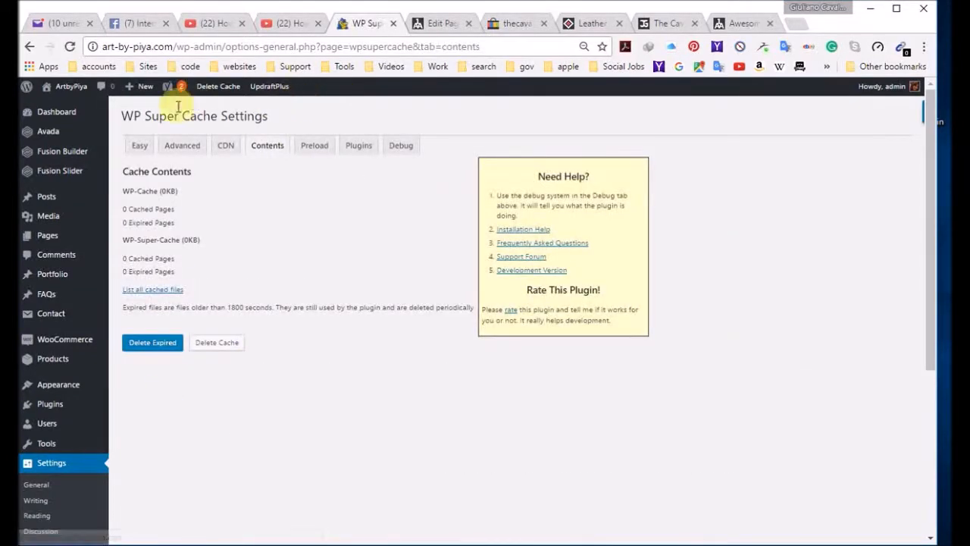
Step: Visit the ArtbyPiya home page and watch the silhouettes animate across both slides
mouse_move(65, 90)
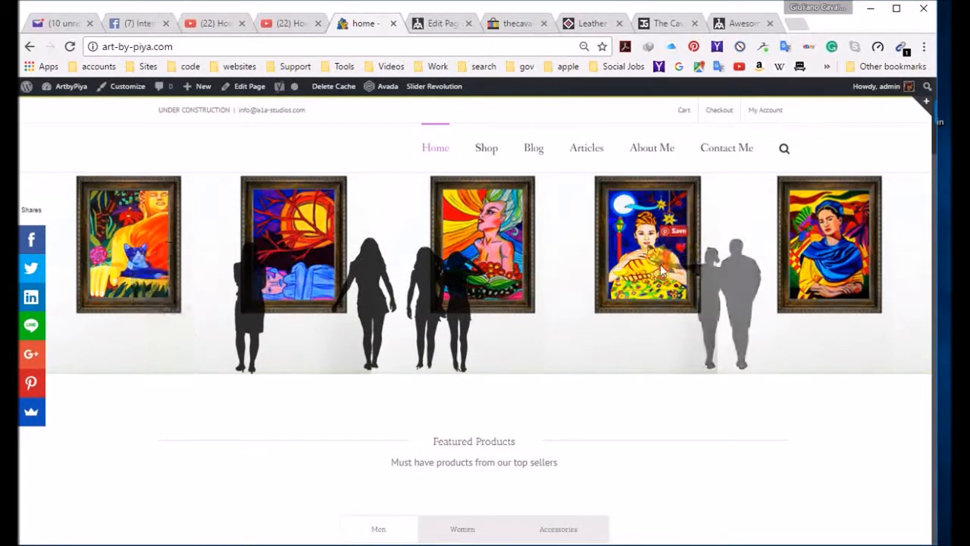
scroll(643, 321, "down", 4)
scroll(646, 326, "up", 4)
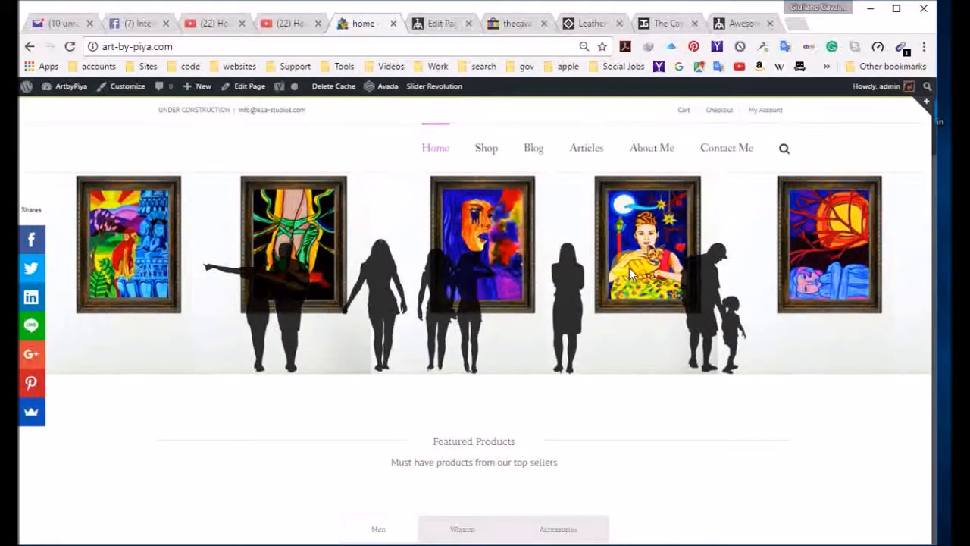
Step: Check how the home page slider scales at several browser zoom levels, including 90%
key("ctrl+plus")
key("ctrl+plus")
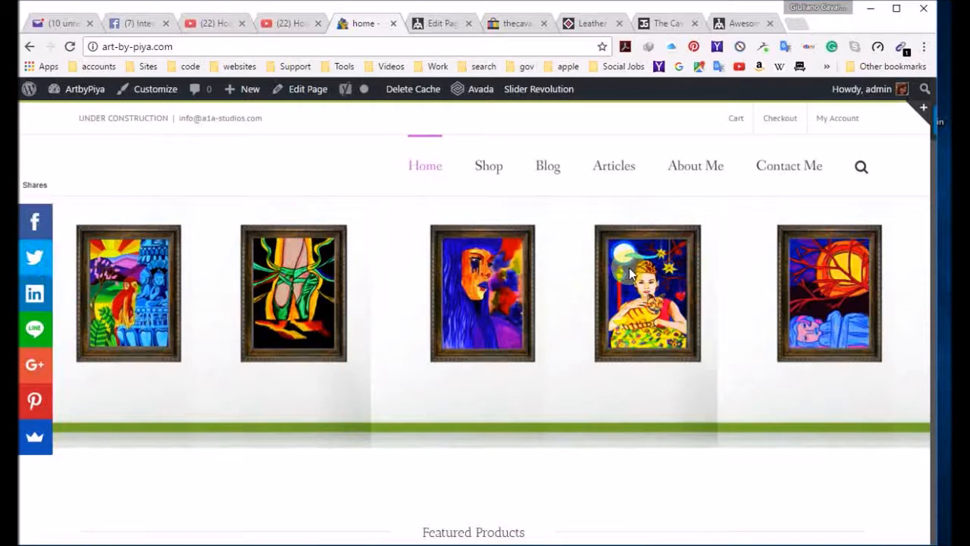
key("ctrl+plus")
key("ctrl+minus")
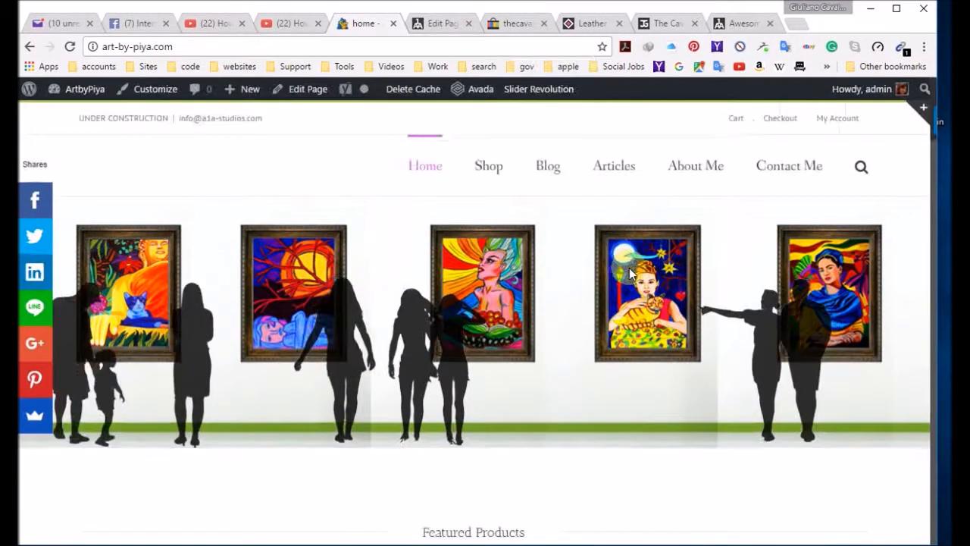
key("ctrl+plus")
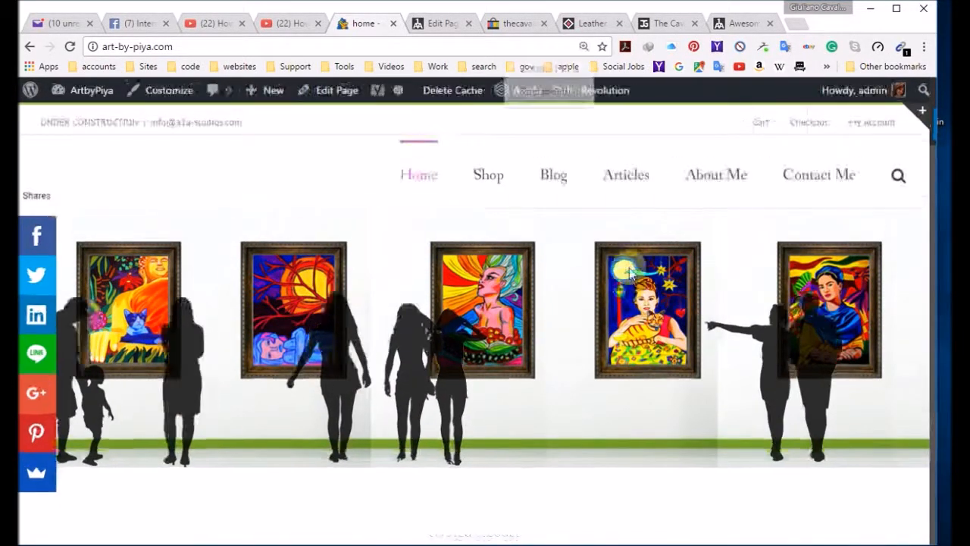
key("ctrl+minus")
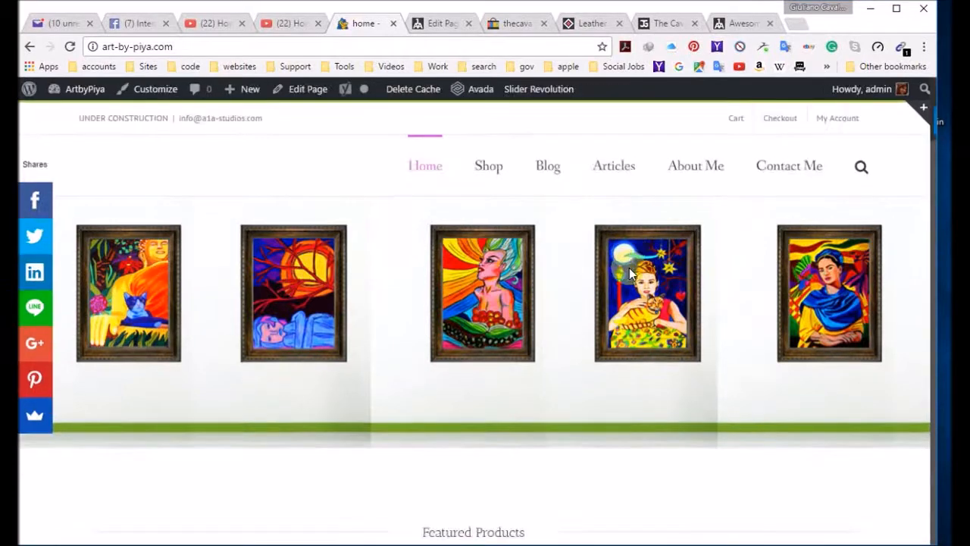
key("ctrl+minus")
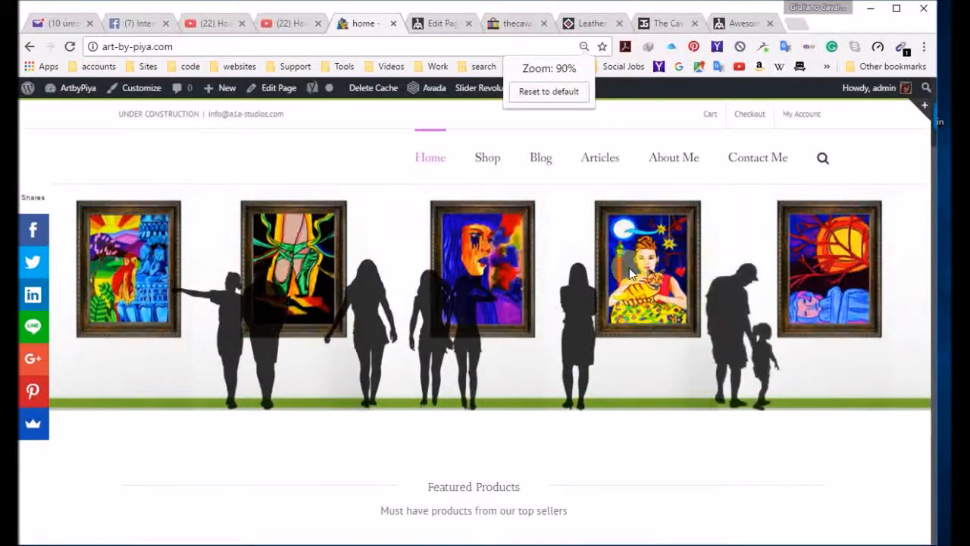
key("ctrl+plus")
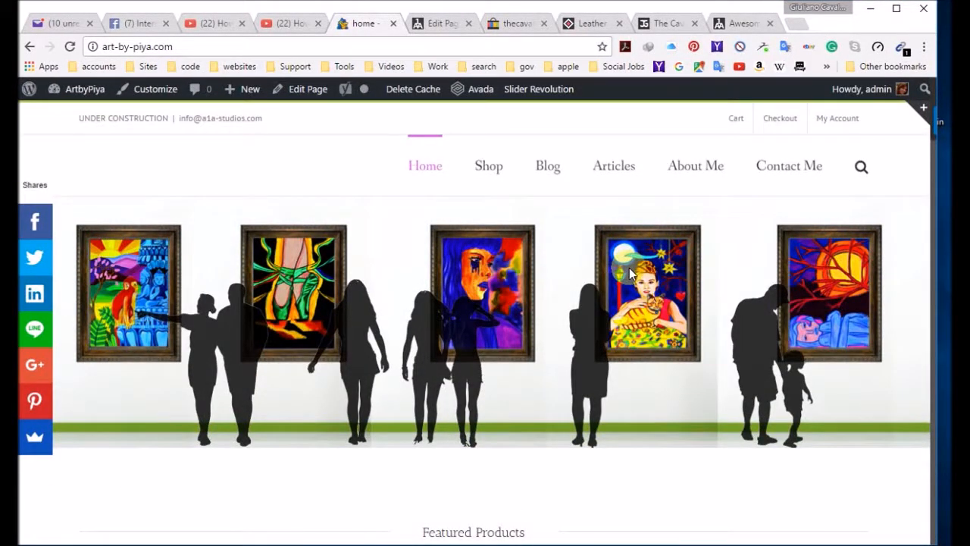